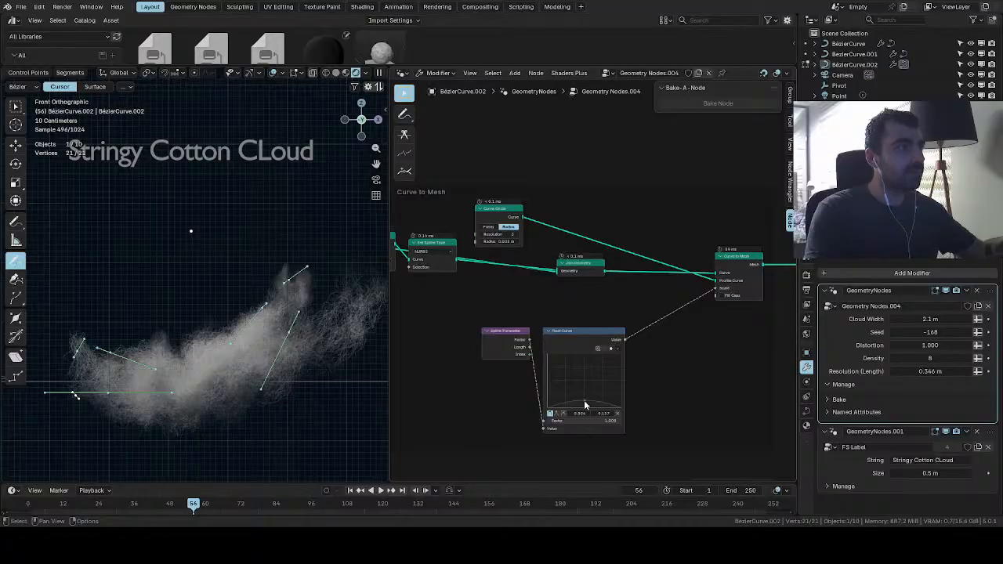
# Lower the middle point of the Float Curve that controls the strand thickness in the Curve to Mesh section
pyautogui.moveTo(585, 402); pyautogui.dragTo(585, 402)
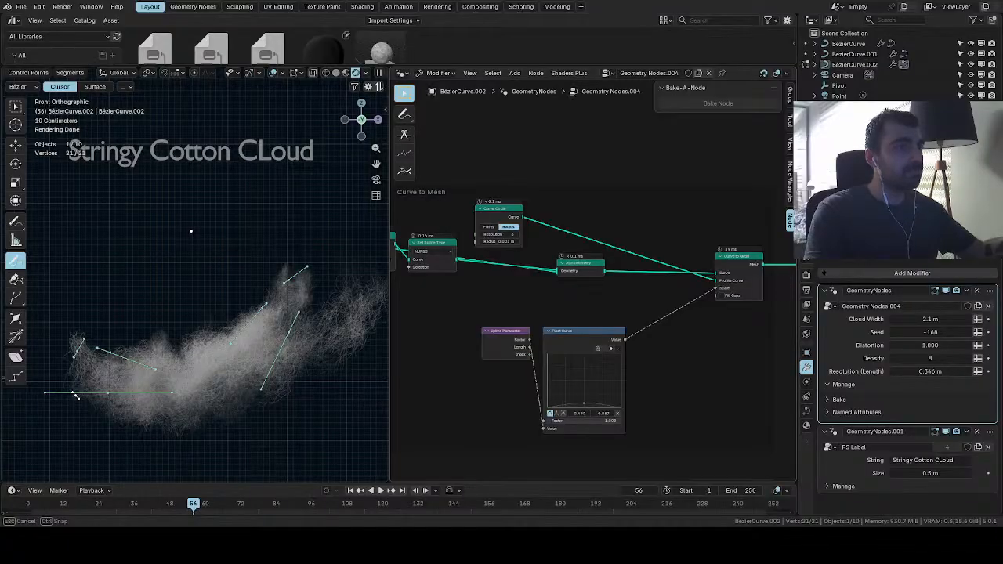
pyautogui.moveTo(585, 402); pyautogui.dragTo(584, 407)
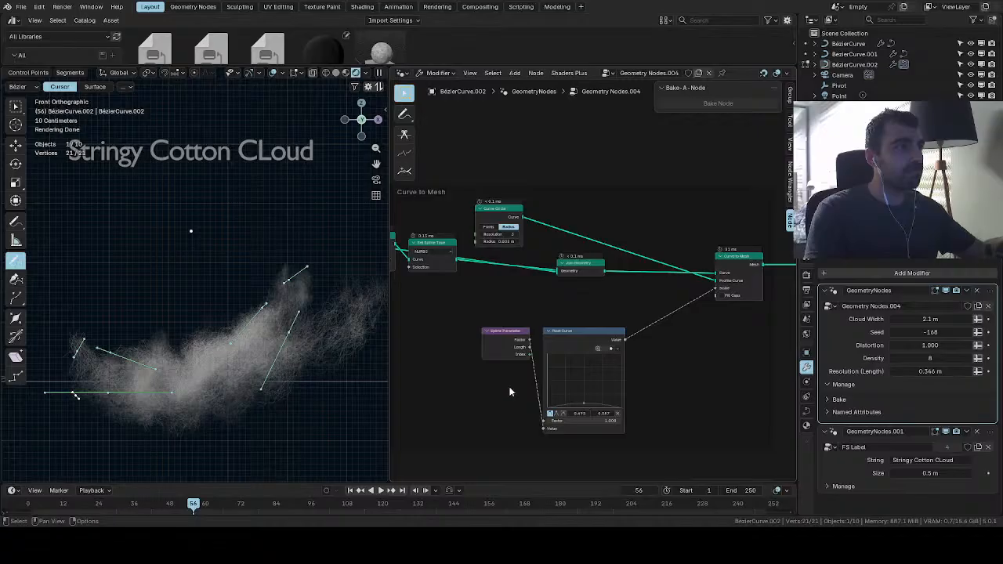
pyautogui.scroll(-4, 323, 359)
pyautogui.scroll(3, 307, 363)
pyautogui.scroll(1, 302, 364)
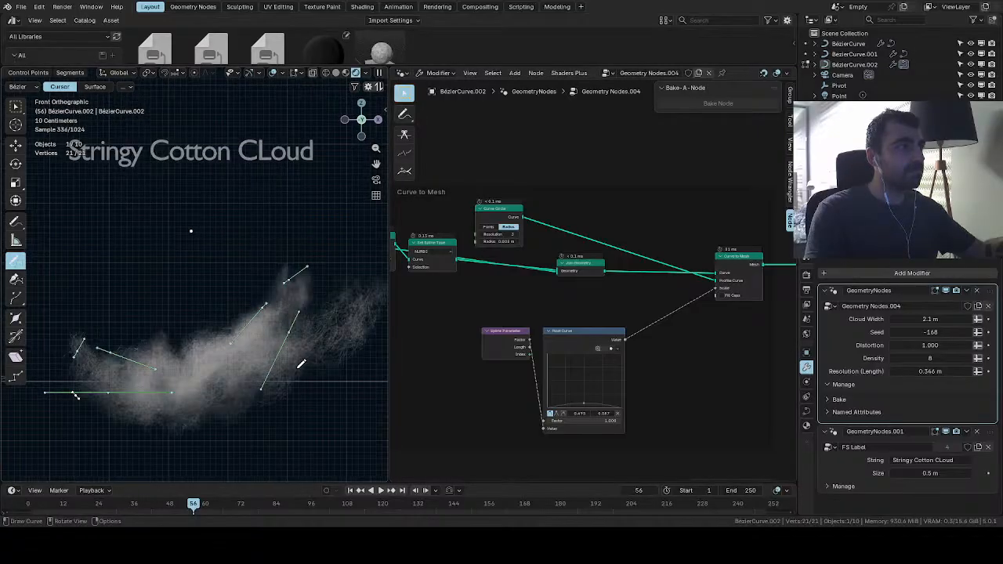
pyautogui.scroll(-2, 600, 338)
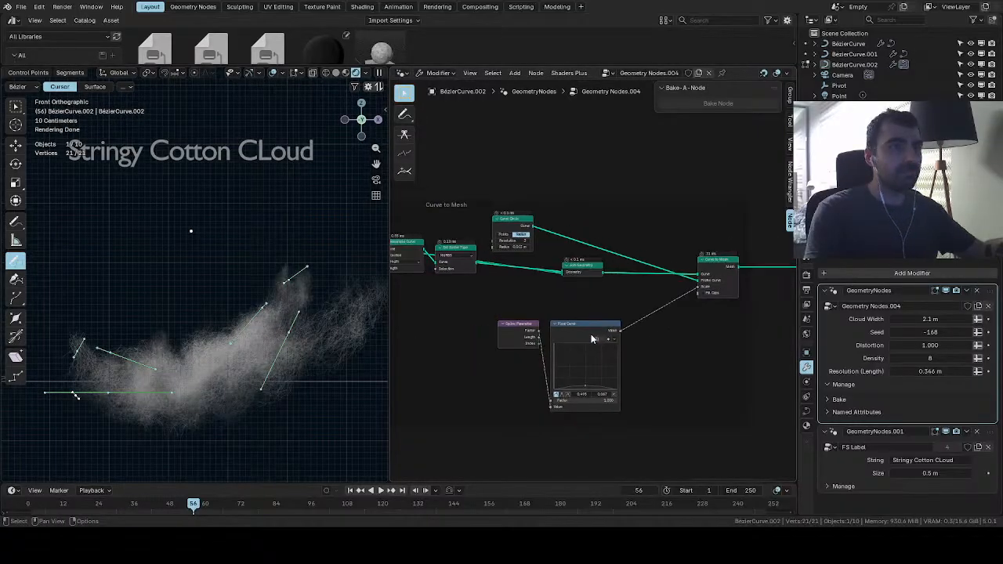
# Set the GeometryNodes modifier's Seed to 1 and its Distortion to 1.160
pyautogui.moveTo(587, 343); pyautogui.dragTo(680, 378, button='middle')
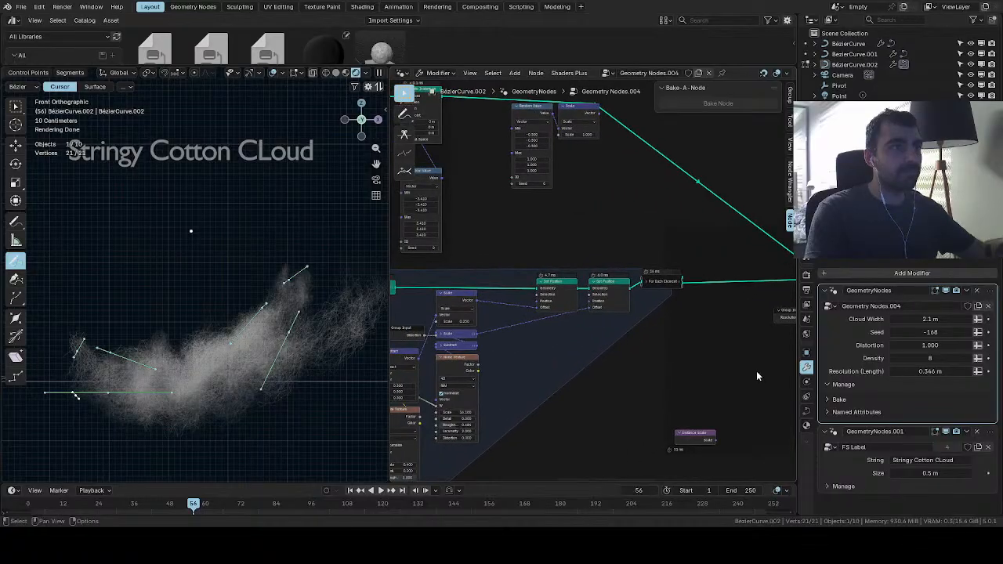
pyautogui.click(913, 332)
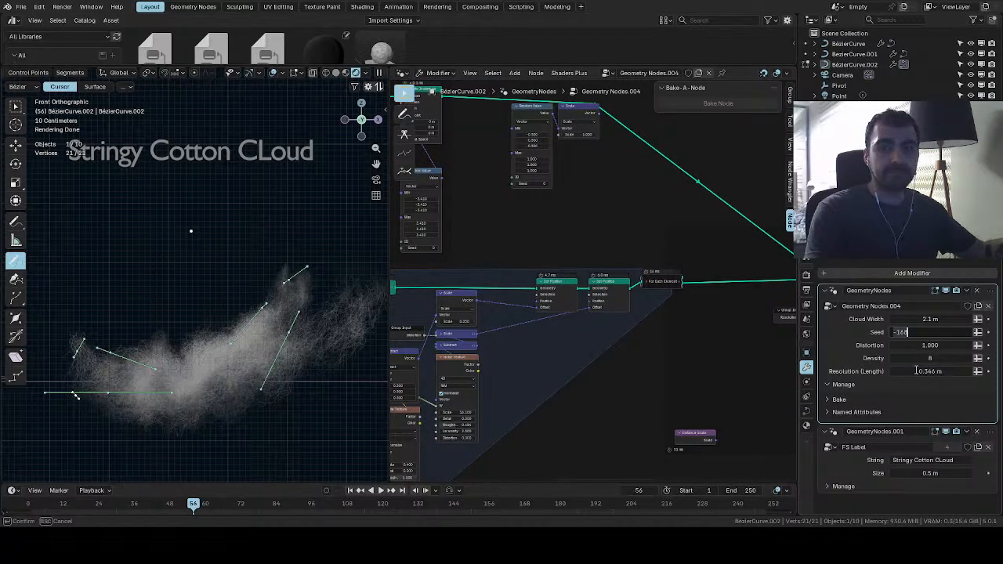
pyautogui.write('1')
pyautogui.press('Return')
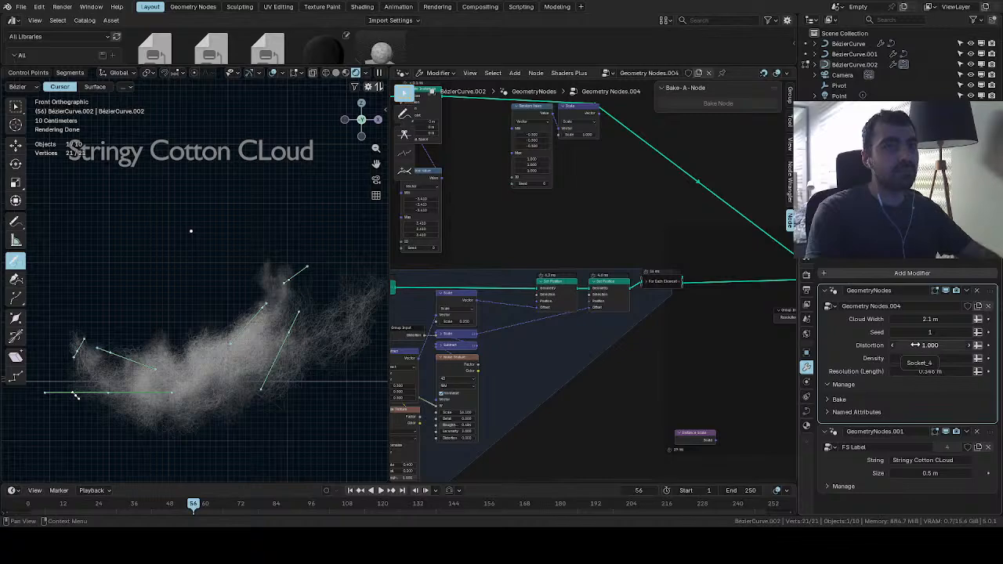
pyautogui.moveTo(914, 345)
pyautogui.mouseDown()
pyautogui.moveTo(905, 345)
pyautogui.moveTo(992, 345)
pyautogui.mouseUp()
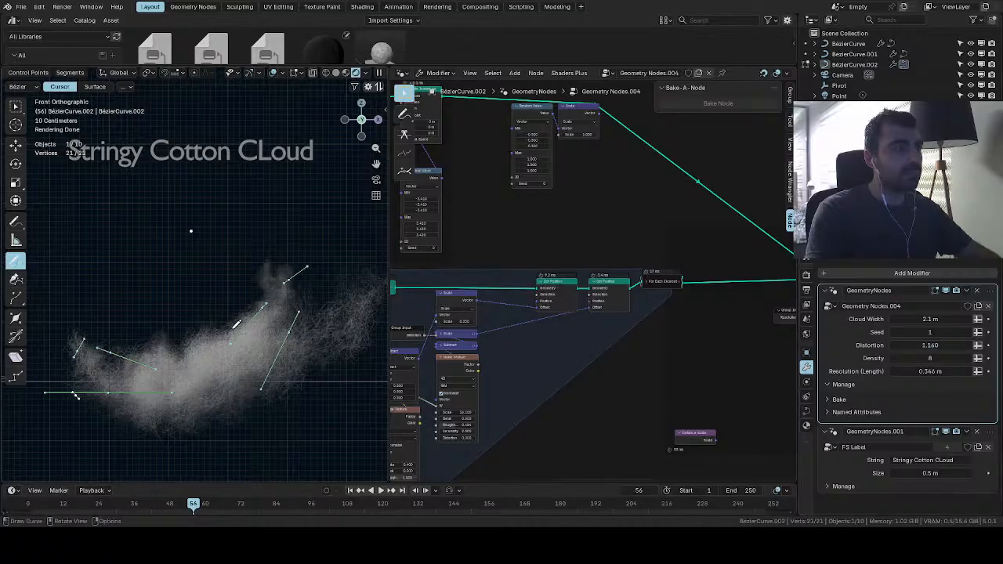
# Inspect the stringy cloud up close and reduce the modifier's Distortion to 0.650
pyautogui.scroll(-3, 291, 335)
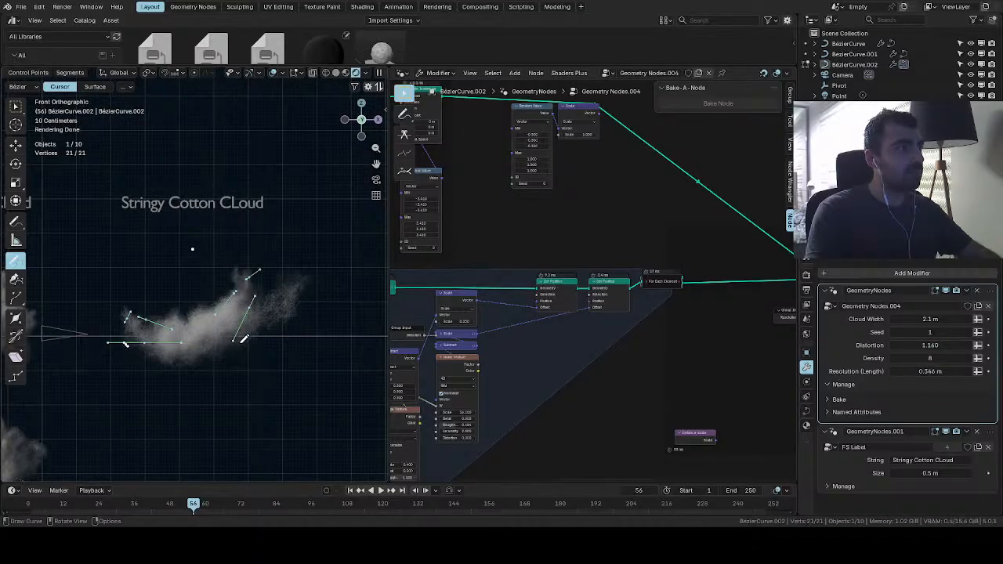
pyautogui.keyDown('shift'); pyautogui.moveTo(187, 339); pyautogui.dragTo(215, 331, button='middle'); pyautogui.keyUp('shift')
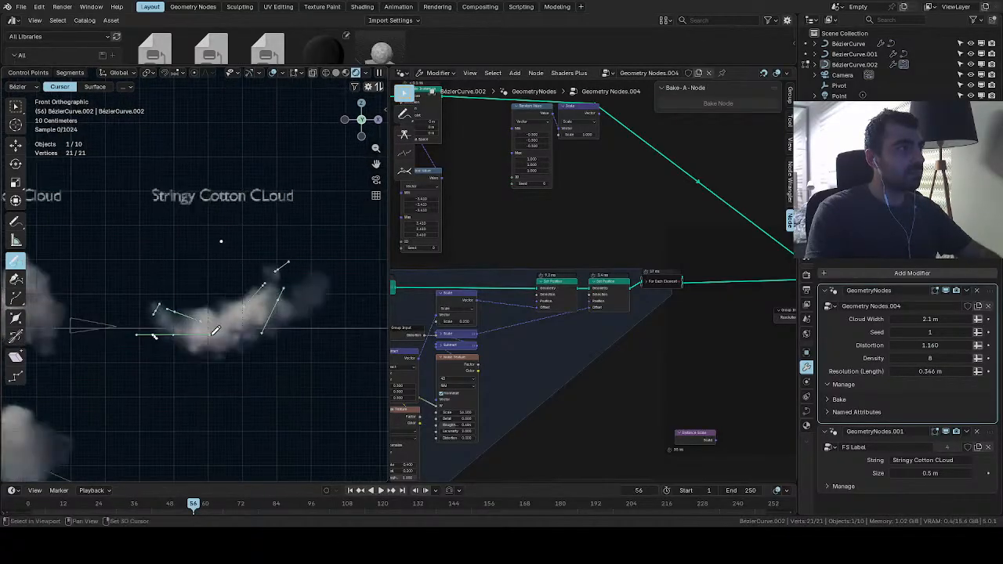
pyautogui.scroll(5, 281, 343)
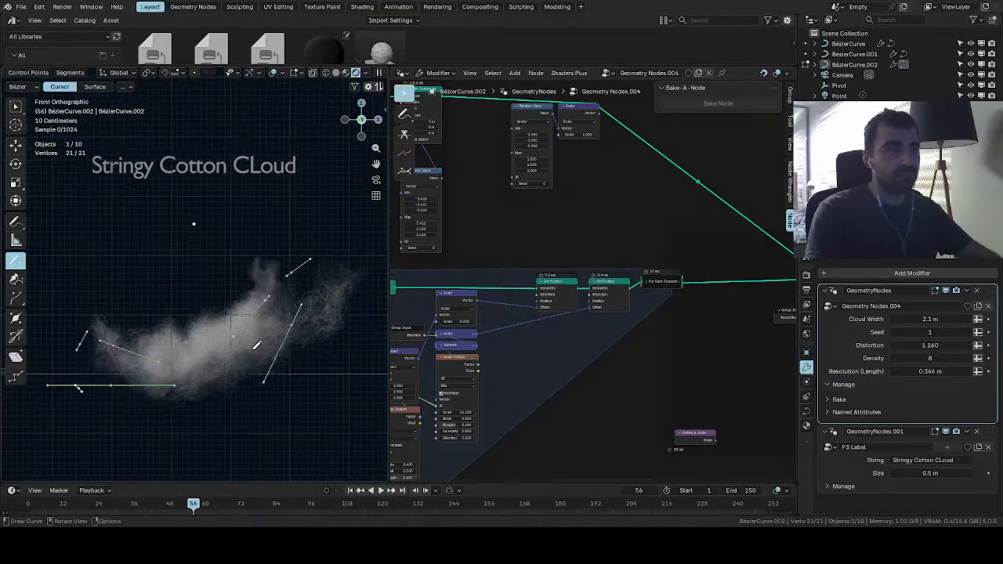
pyautogui.scroll(-3, 278, 345)
pyautogui.moveTo(930, 345)
pyautogui.mouseDown()
pyautogui.moveTo(893, 345)
pyautogui.moveTo(914, 345)
pyautogui.mouseUp()
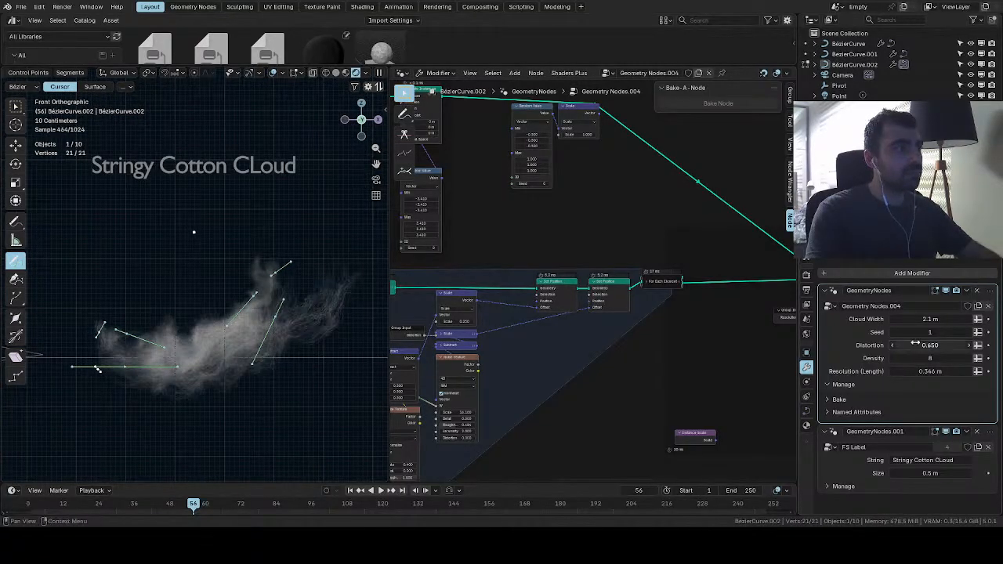
# Set the value of the expanded Scale node inside the For Each Element zone to 1
pyautogui.scroll(-3, 606, 407)
pyautogui.moveTo(606, 408); pyautogui.dragTo(686, 405, button='middle')
pyautogui.scroll(3, 453, 354)
pyautogui.scroll(3, 643, 377)
pyautogui.keyDown('shift'); pyautogui.moveTo(642, 376); pyautogui.dragTo(399, 346, button='middle'); pyautogui.keyUp('shift')
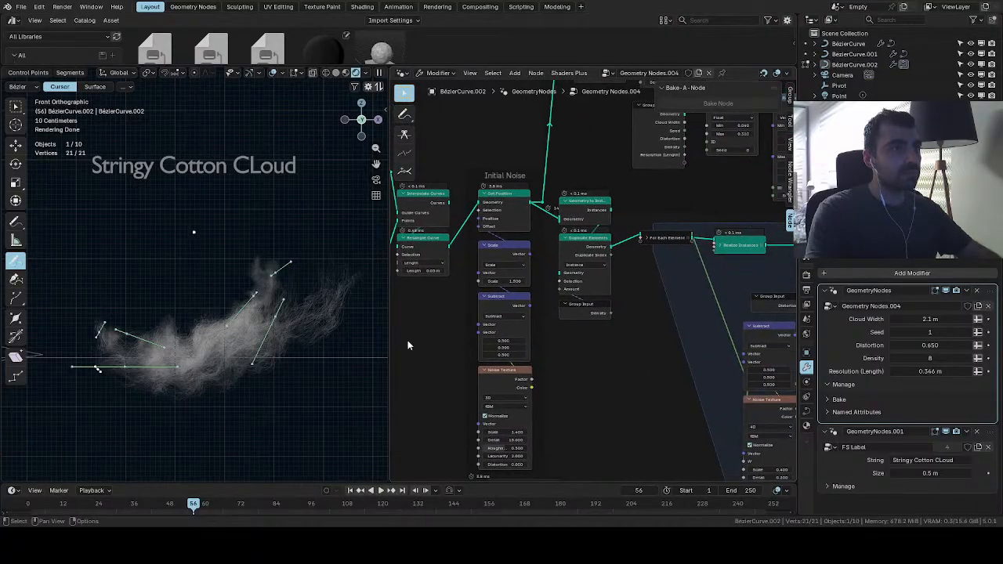
pyautogui.scroll(-2, 447, 340)
pyautogui.keyDown('shift'); pyautogui.moveTo(621, 344); pyautogui.dragTo(484, 340, button='middle'); pyautogui.keyUp('shift')
pyautogui.scroll(3, 557, 325)
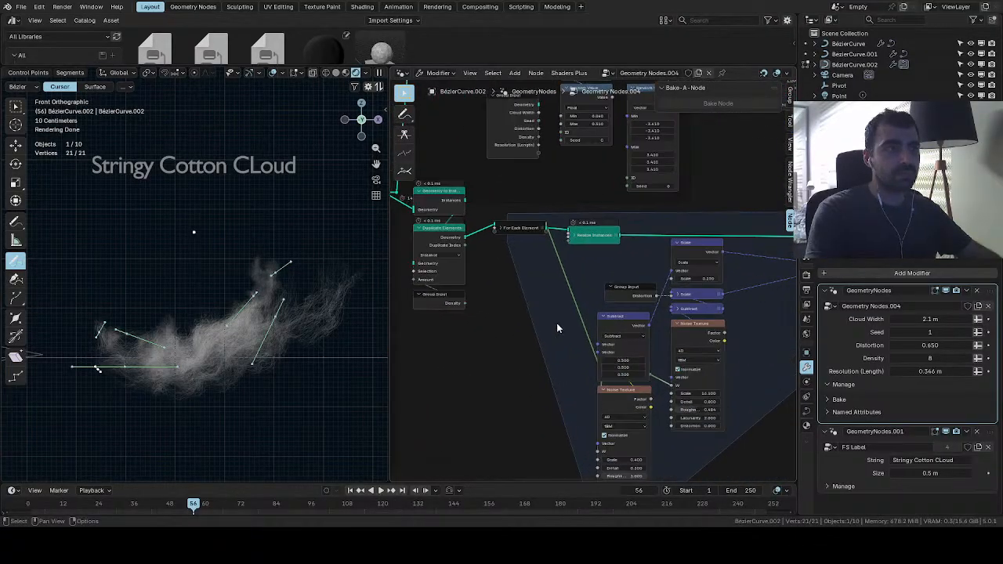
pyautogui.keyDown('shift'); pyautogui.moveTo(681, 307); pyautogui.dragTo(612, 301, button='middle'); pyautogui.keyUp('shift')
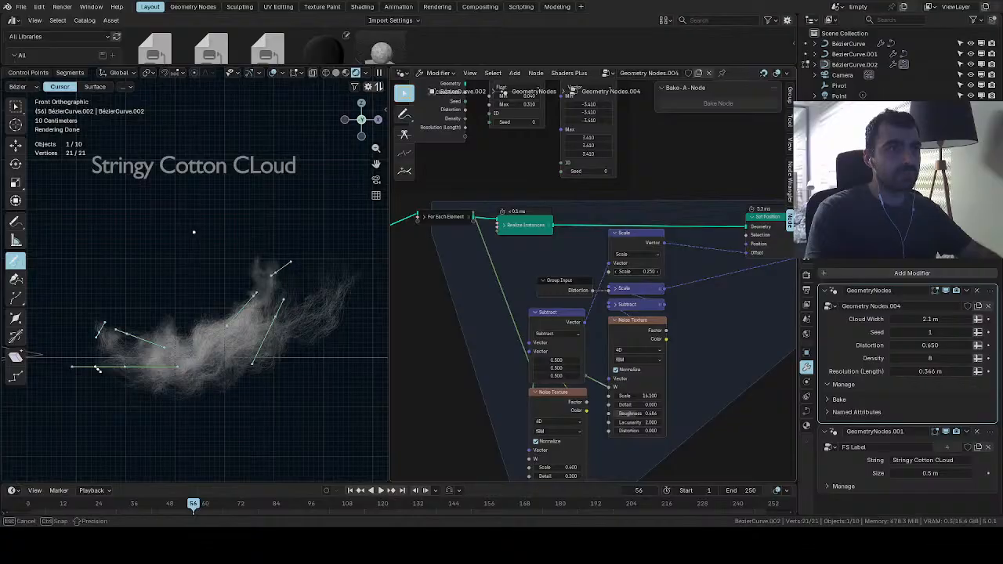
pyautogui.press('Return')
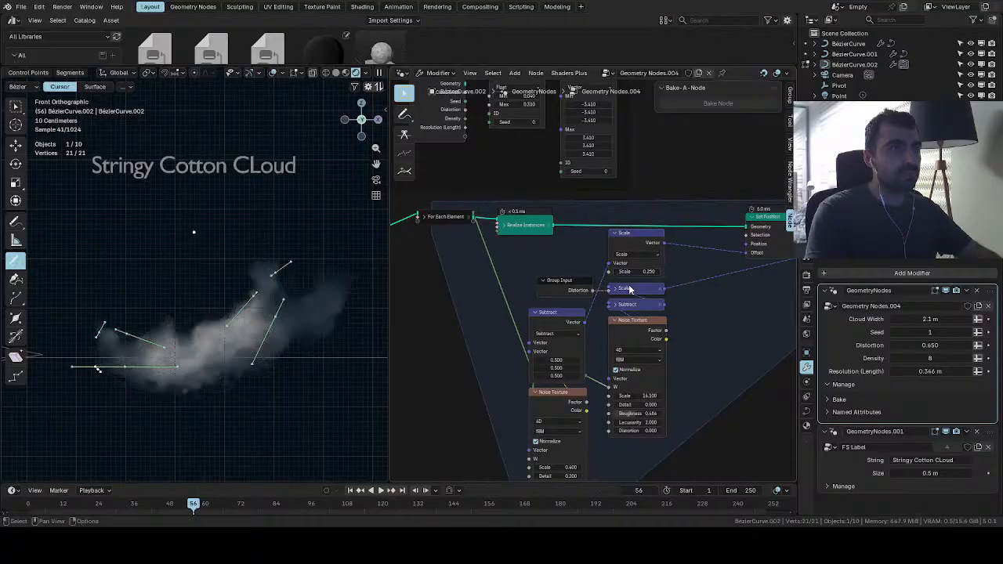
pyautogui.doubleClick(620, 272)
pyautogui.write('1')
pyautogui.press('Return')
# Set the Scale node in the Initial Noise section to 1
pyautogui.moveTo(489, 300); pyautogui.dragTo(747, 351, button='middle')
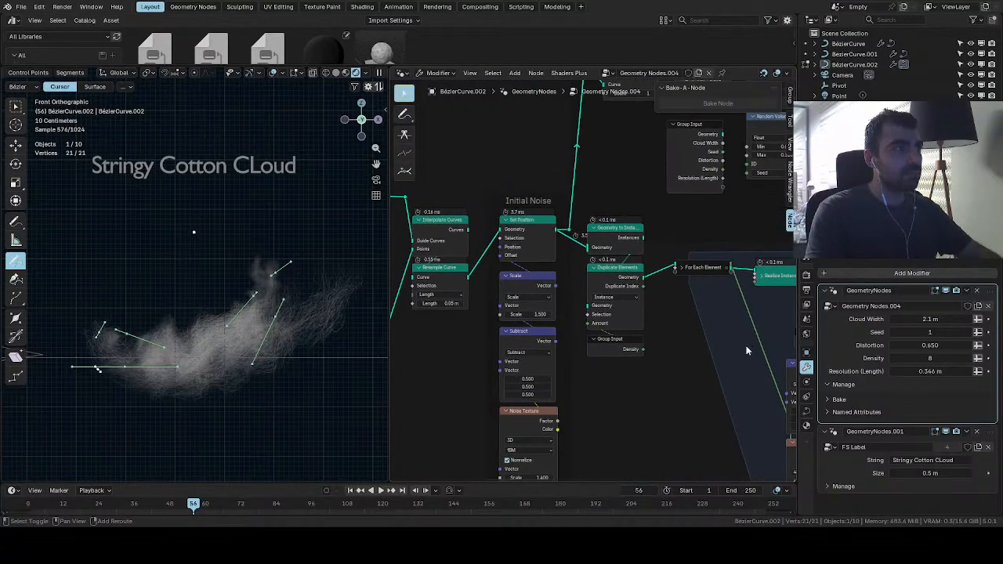
pyautogui.click(540, 310)
pyautogui.moveTo(540, 314); pyautogui.dragTo(543, 314)
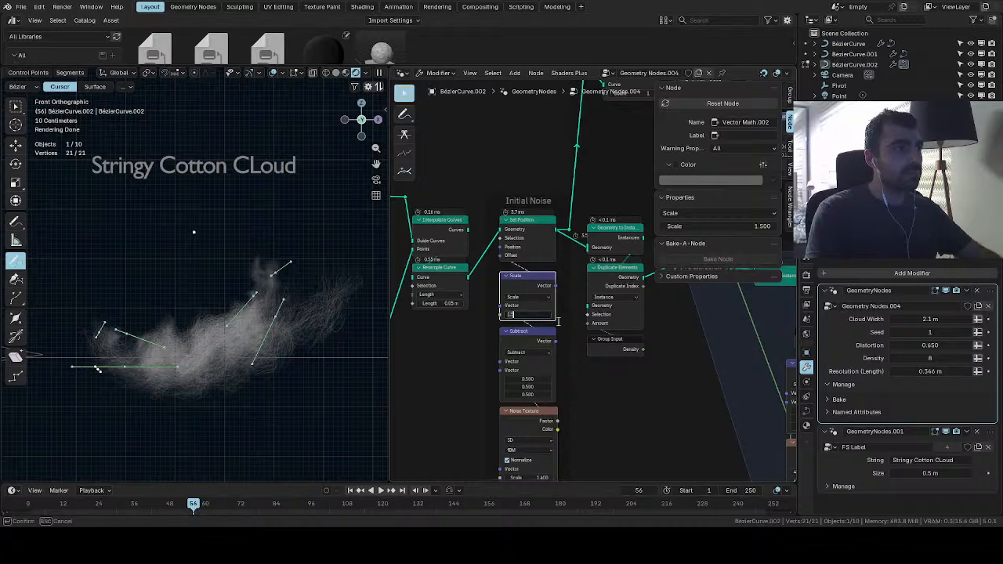
pyautogui.write('1')
pyautogui.press('Return')
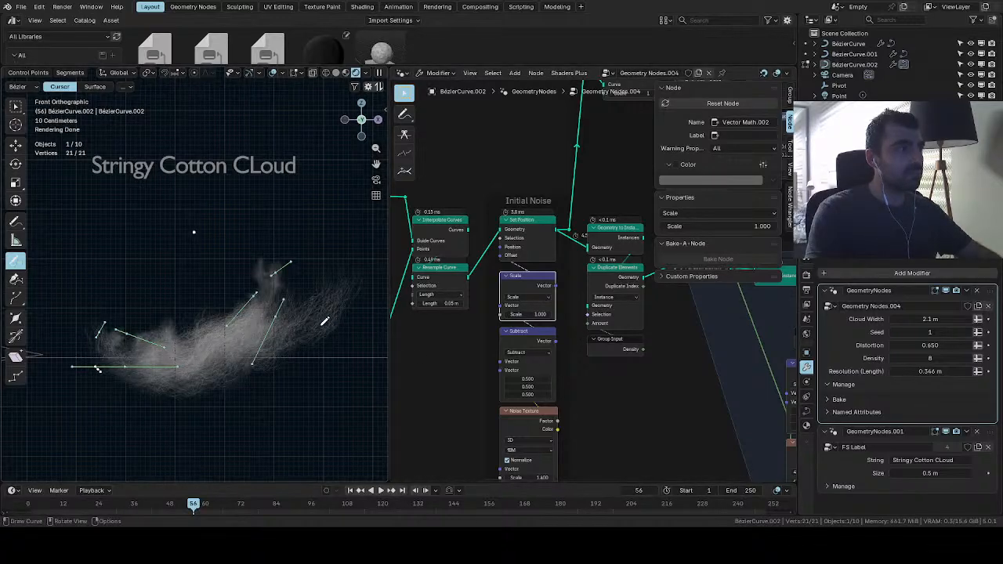
# Set the Length of the Resample Curve node feeding the Initial Noise section to 0.2 m
pyautogui.scroll(-3, 311, 324)
pyautogui.scroll(3, 290, 324)
pyautogui.moveTo(528, 325); pyautogui.dragTo(640, 335, button='middle')
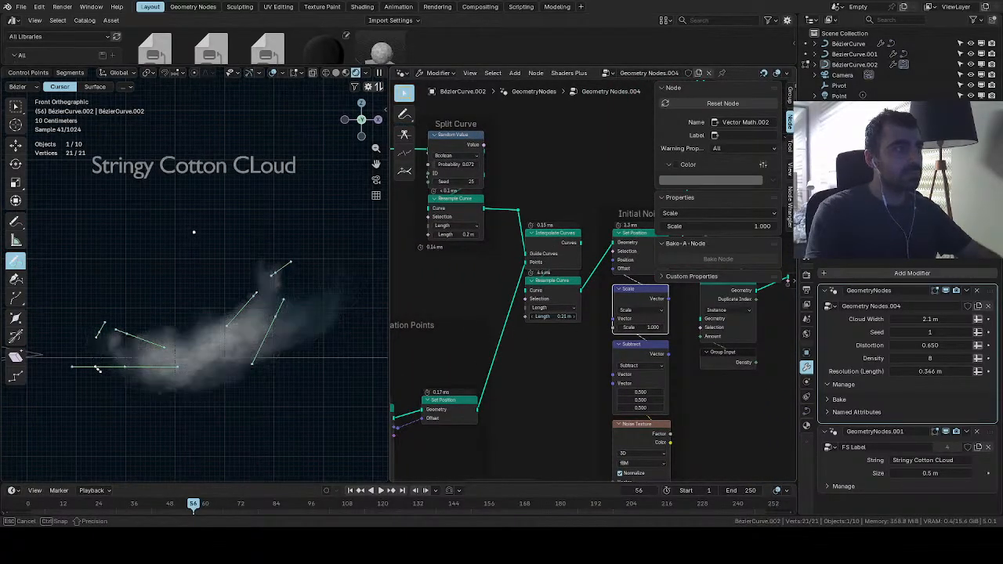
pyautogui.moveTo(564, 316); pyautogui.dragTo(566, 317)
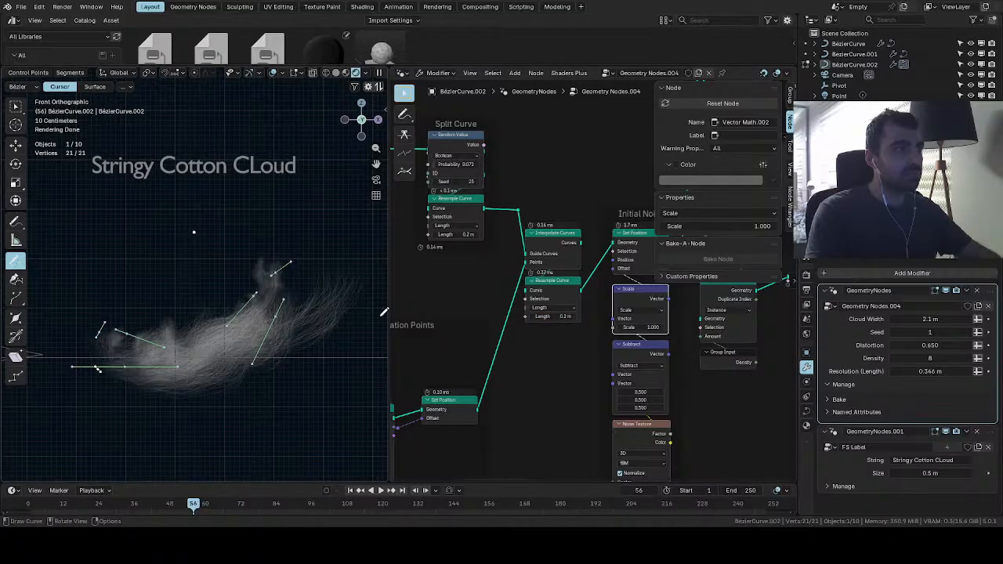
# Set the Scale of the Initial Noise section's Noise Texture to 2
pyautogui.moveTo(634, 356); pyautogui.dragTo(534, 313, button='middle')
pyautogui.moveTo(545, 449); pyautogui.dragTo(613, 435)
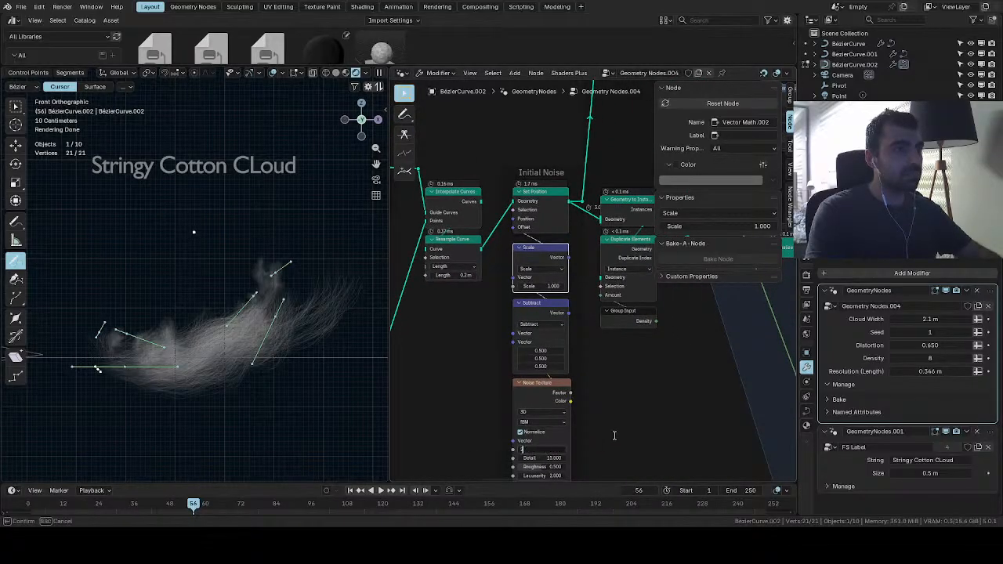
pyautogui.scroll(-1, 319, 327)
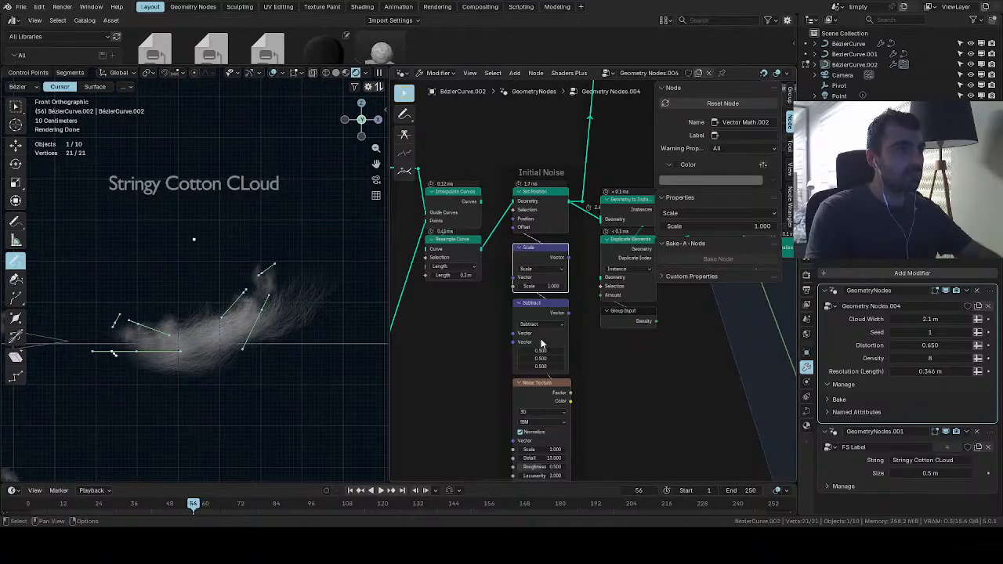
# Add an Index node beside the Initial Noise section and switch that section's Noise Texture to 4D
pyautogui.hotkey('shift', 'a')
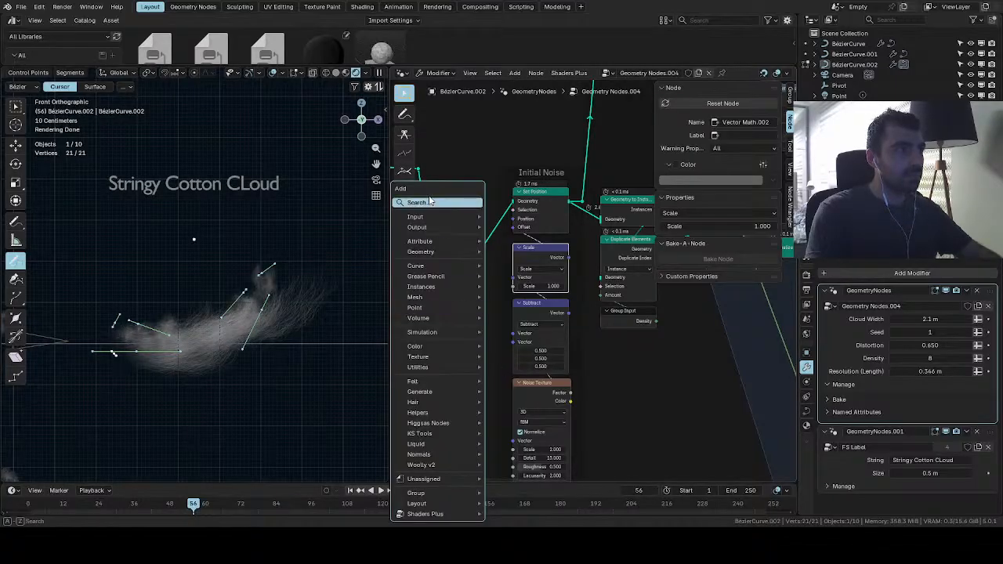
pyautogui.write('ind')
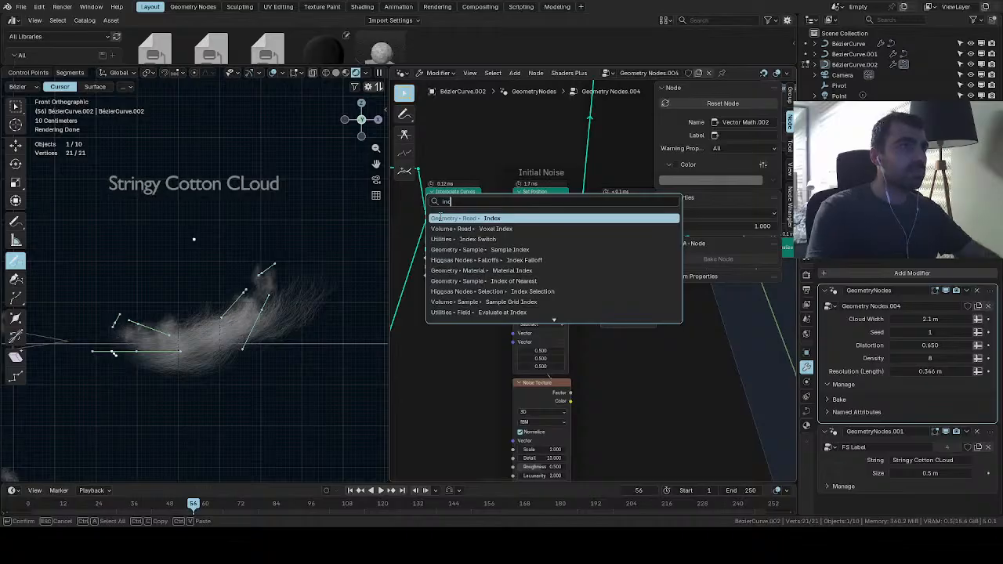
pyautogui.press('Return')
pyautogui.click(541, 411)
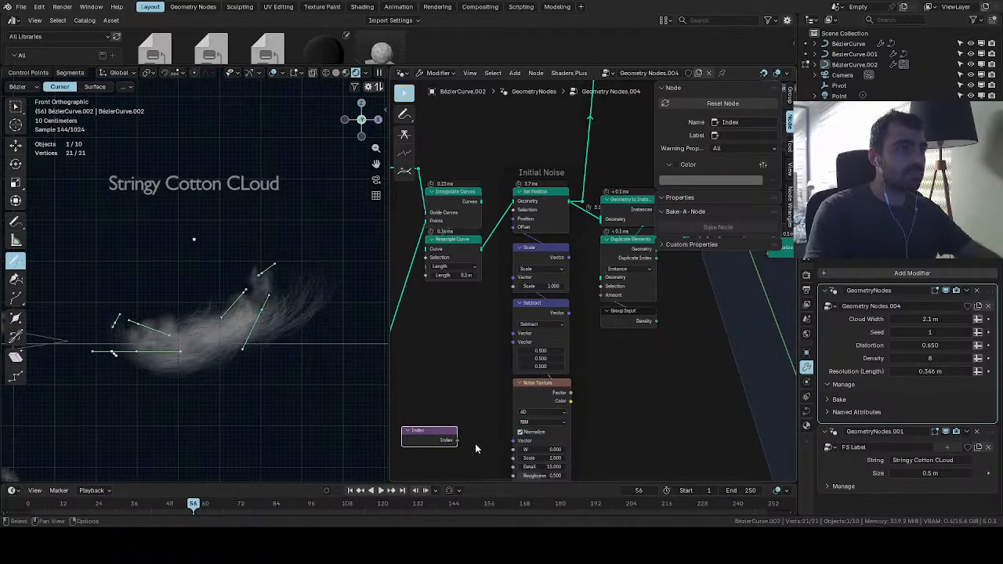
# Feed Index into the Noise Texture's W and tune the noise with a texture Scale of 13.8 and a vector Scale of 1.7
pyautogui.click(541, 457)
pyautogui.moveTo(457, 440); pyautogui.dragTo(863, 458)
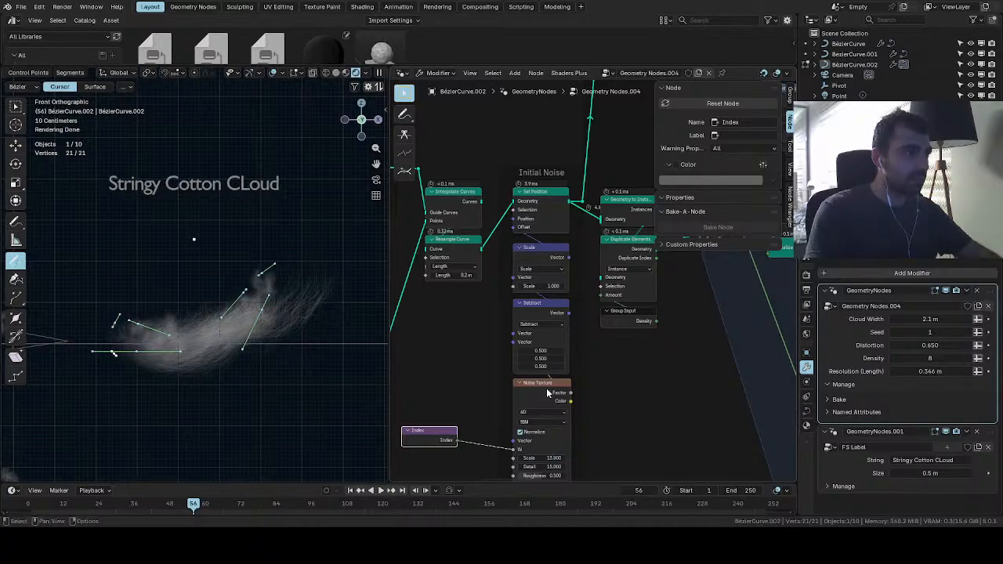
pyautogui.moveTo(548, 286); pyautogui.dragTo(593, 286)
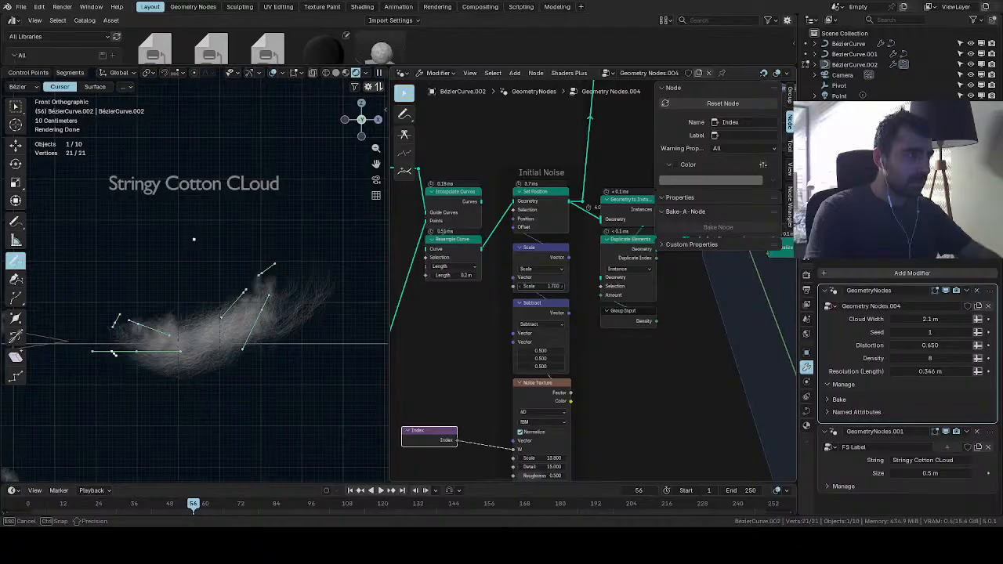
# Replace the existing cloud curve with two freehand outlines, an elongated one under the label and a crescent below it
pyautogui.press('x')
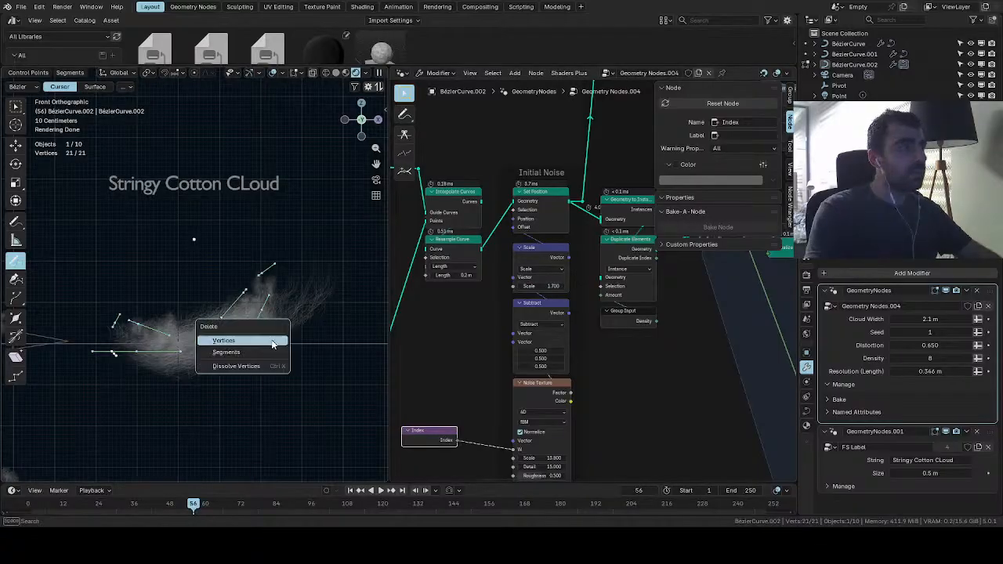
pyautogui.click(226, 341)
pyautogui.moveTo(137, 293)
pyautogui.mouseDown()
pyautogui.moveTo(133, 280)
pyautogui.moveTo(82, 294)
pyautogui.mouseUp()
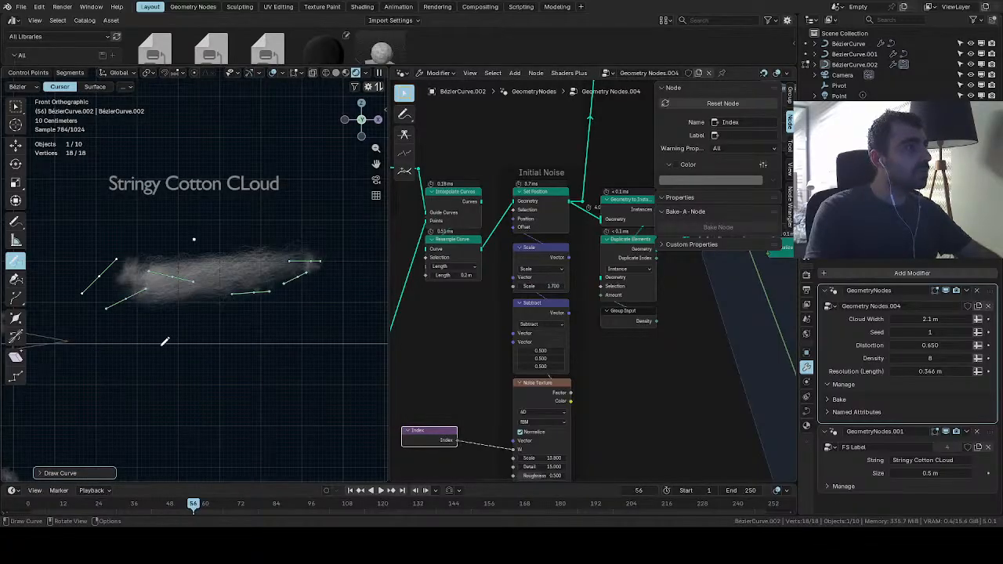
pyautogui.moveTo(298, 351); pyautogui.dragTo(97, 340)
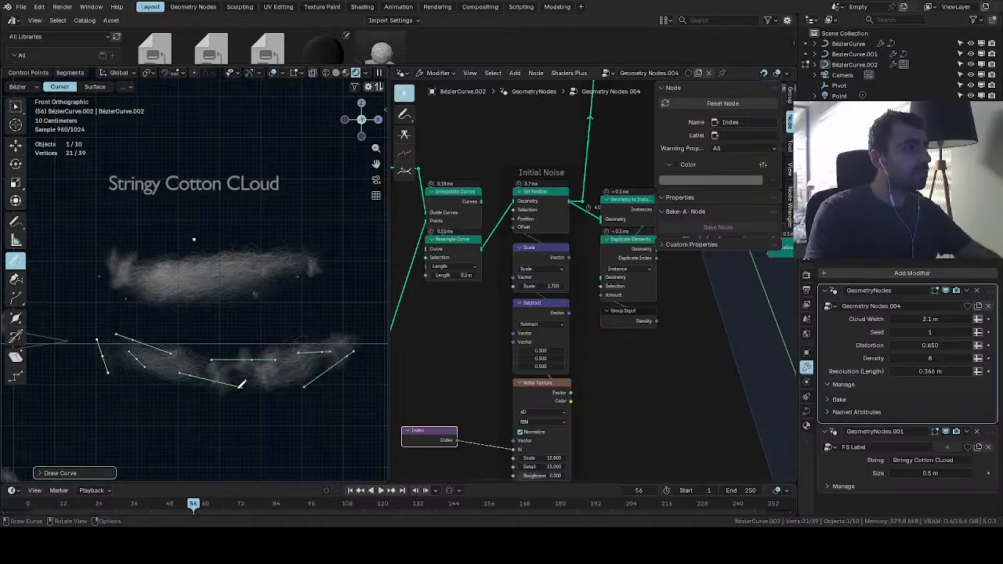
pyautogui.scroll(-2, 245, 356)
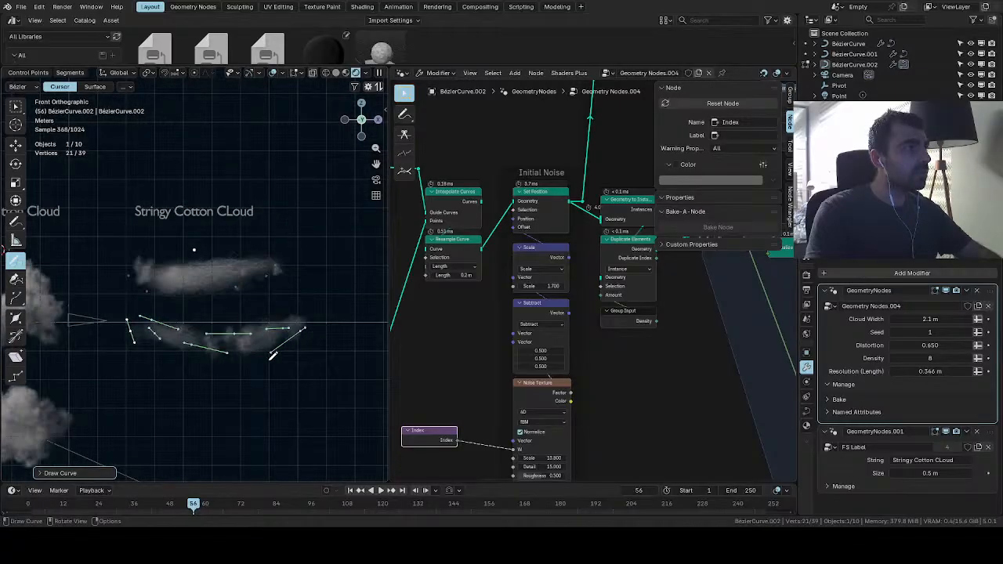
pyautogui.scroll(2, 272, 356)
# Delete all curve vertices and draw a single slender, upward-curving closed outline for the cloud
pyautogui.press('a')
pyautogui.press('x')
pyautogui.press('v')
pyautogui.moveTo(132, 361); pyautogui.dragTo(315, 342)
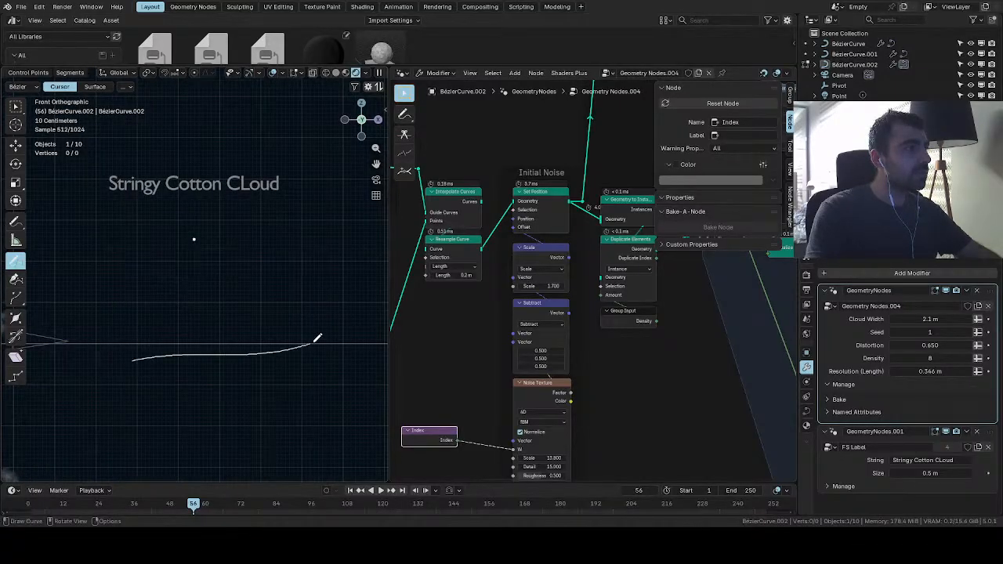
pyautogui.moveTo(82, 336); pyautogui.dragTo(79, 337)
pyautogui.scroll(-3, 243, 361)
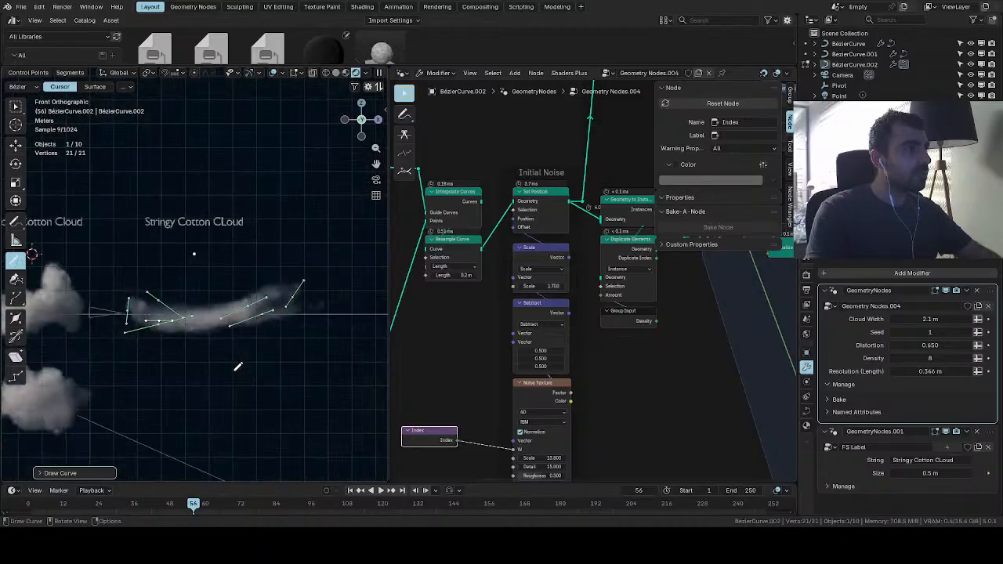
# Delete the slender outline's vertices and draw one large rounded closed outline for the cloud
pyautogui.press('a')
pyautogui.press('x')
pyautogui.press('v')
pyautogui.scroll(3, 201, 291)
pyautogui.moveTo(132, 316)
pyautogui.mouseDown()
pyautogui.moveTo(255, 321)
pyautogui.moveTo(271, 333)
pyautogui.mouseUp()
# Delete all curve vertices and draw a wide rounded outline with a small lobe off its right side
pyautogui.press('a')
pyautogui.press('x')
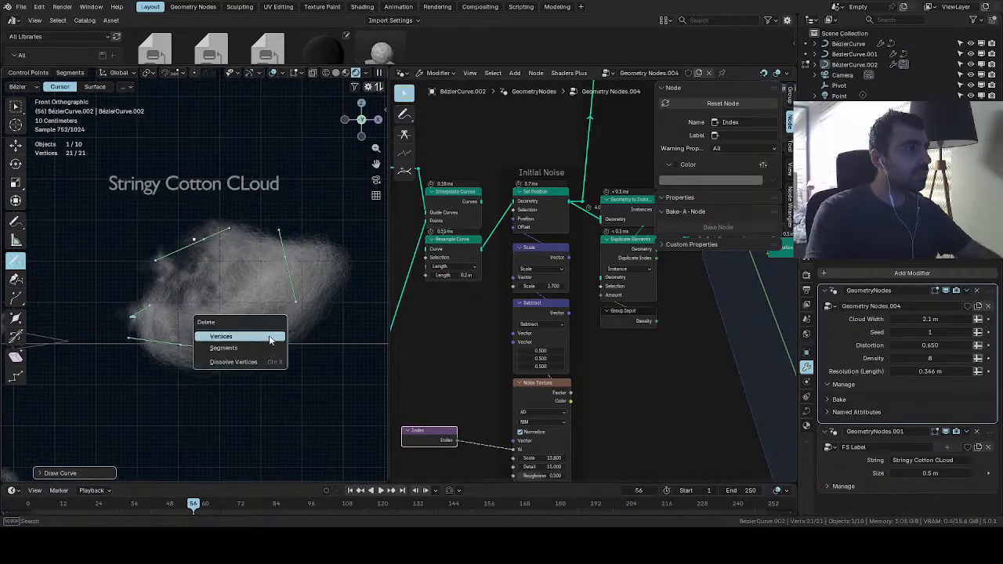
pyautogui.press('v')
pyautogui.moveTo(272, 239); pyautogui.dragTo(144, 302)
pyautogui.moveTo(356, 338); pyautogui.dragTo(357, 336)
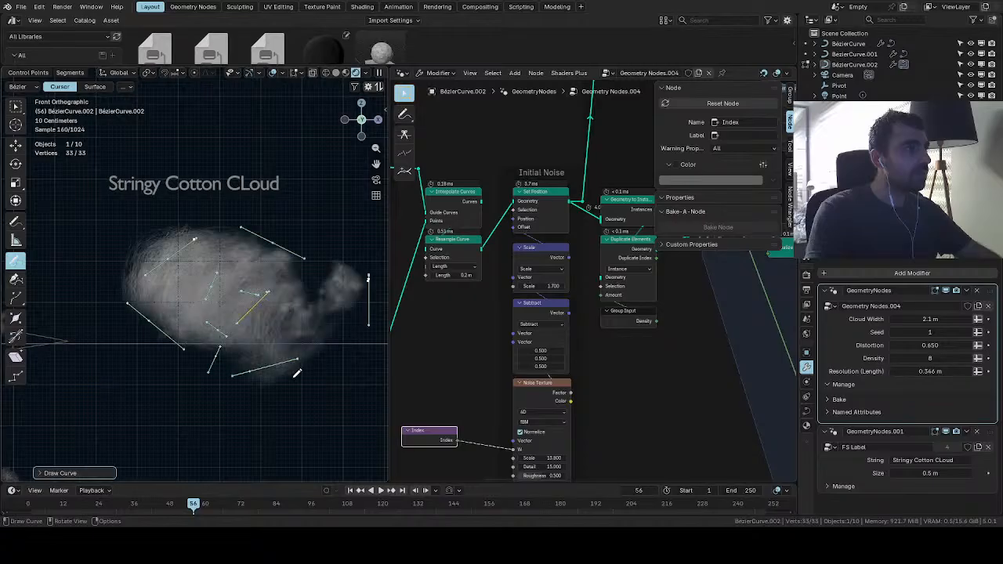
pyautogui.scroll(-3, 284, 368)
pyautogui.scroll(2, 280, 363)
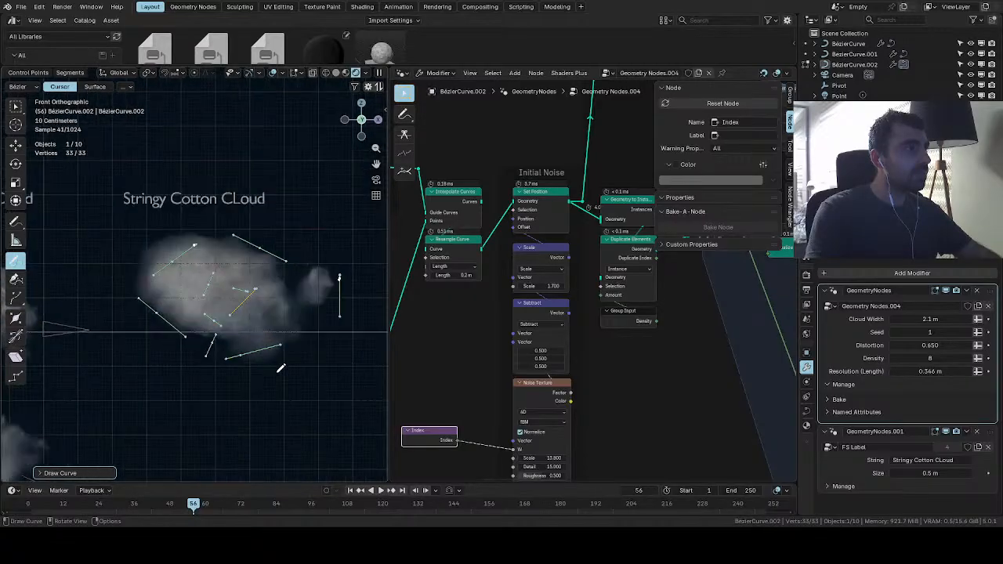
# Replace the outline with a broad freehand closed shape that dips along its upper edge and is notched on its right side
pyautogui.press('a')
pyautogui.press('x')
pyautogui.press('v')
pyautogui.moveTo(297, 326)
pyautogui.mouseDown()
pyautogui.moveTo(252, 345)
pyautogui.moveTo(123, 358)
pyautogui.moveTo(270, 379)
pyautogui.mouseUp()
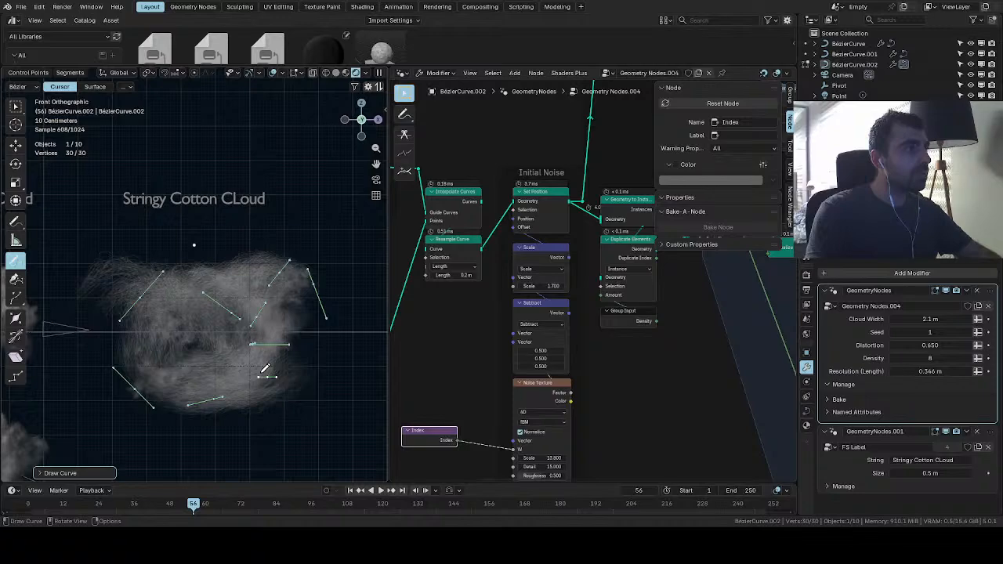
pyautogui.scroll(-3, 265, 368)
pyautogui.scroll(5, 264, 371)
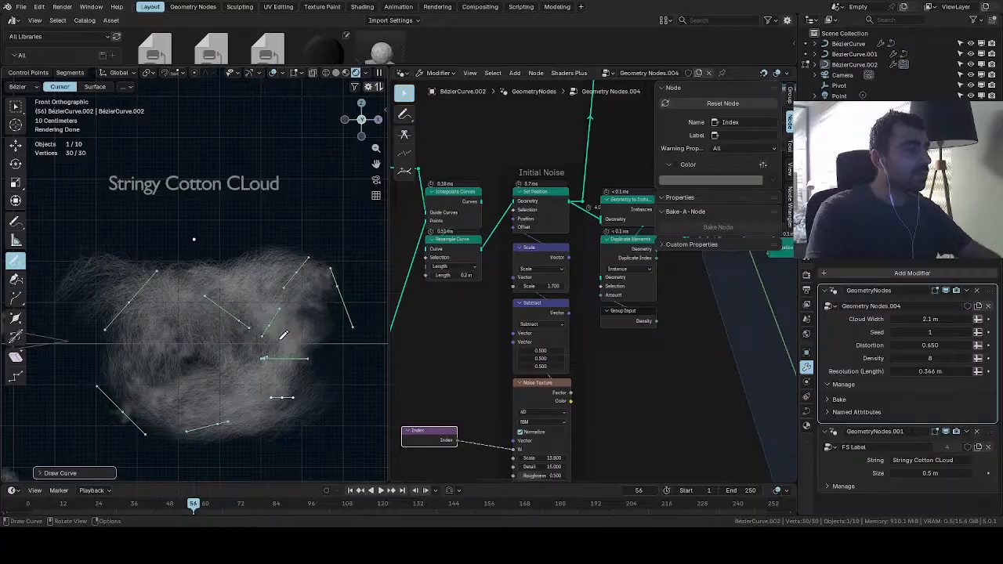
# Set the Min of the float Random Value driving the Cotton Spheres instance scale to 0.290
pyautogui.scroll(-4, 502, 293)
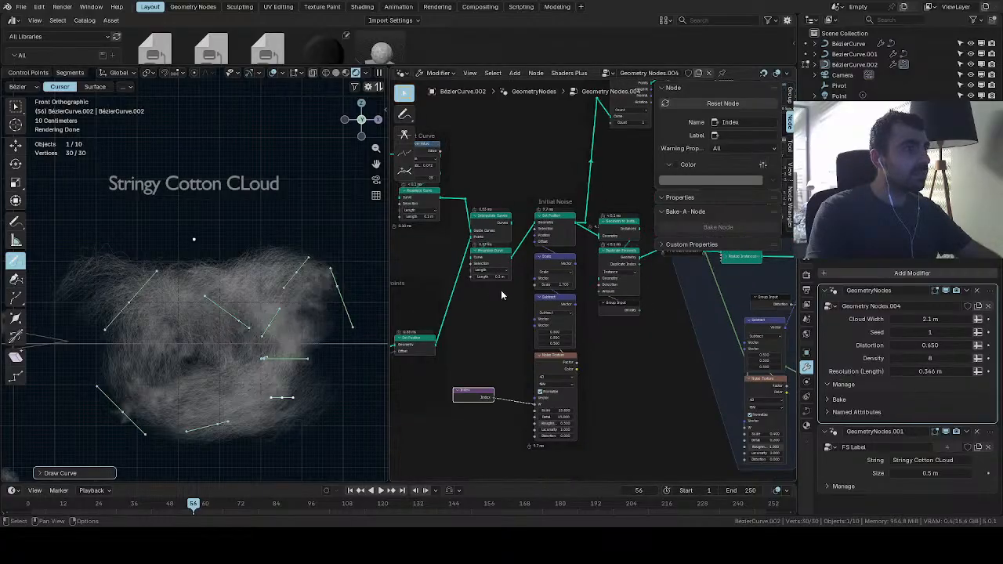
pyautogui.moveTo(501, 293); pyautogui.dragTo(784, 453, button='middle')
pyautogui.scroll(5, 701, 340)
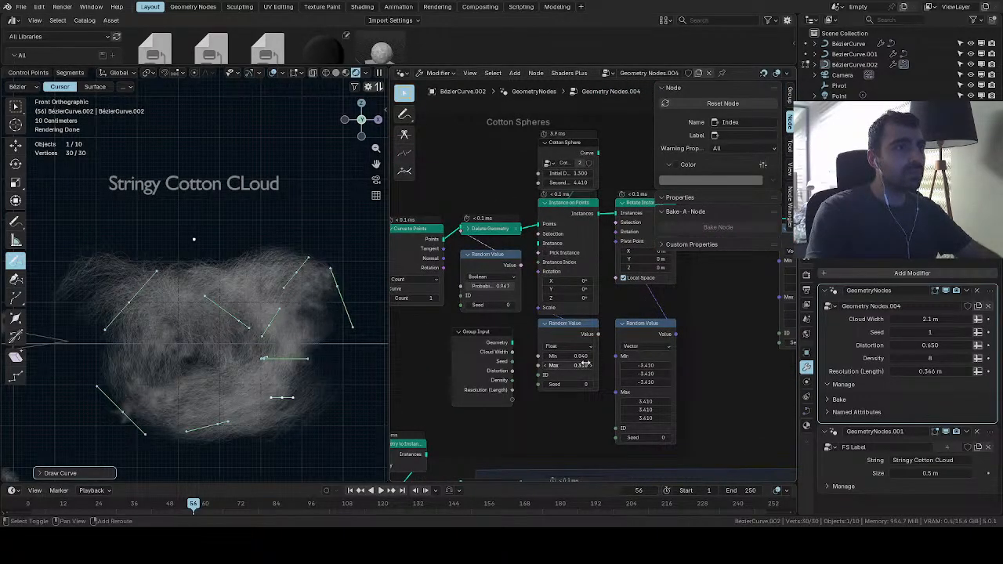
pyautogui.moveTo(581, 357)
pyautogui.mouseDown()
pyautogui.moveTo(561, 356)
pyautogui.moveTo(581, 357)
pyautogui.mouseUp()
pyautogui.scroll(-4, 343, 342)
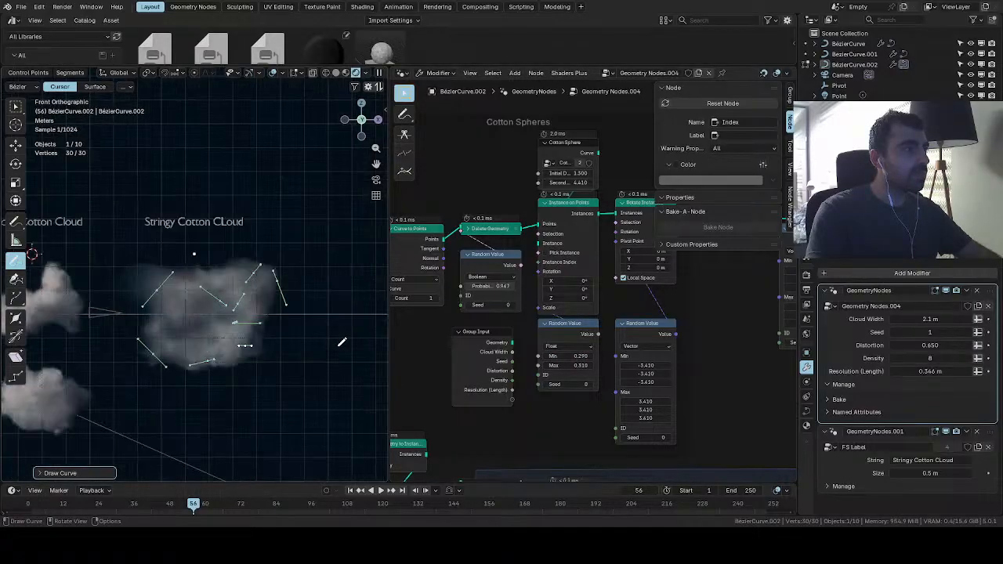
# Insert a Store Named Attribute node named radius between the For Each Element zone and the Resample Curve node
pyautogui.moveTo(690, 351); pyautogui.dragTo(450, 364, button='middle')
pyautogui.scroll(-2, 501, 361)
pyautogui.scroll(-2, 501, 362)
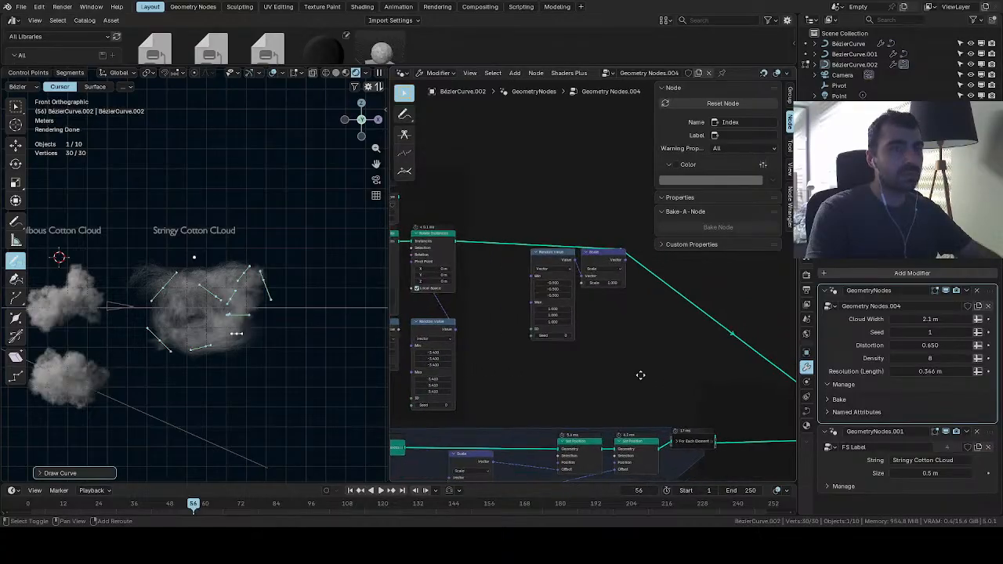
pyautogui.scroll(1, 683, 367)
pyautogui.moveTo(686, 366); pyautogui.dragTo(466, 253, button='middle')
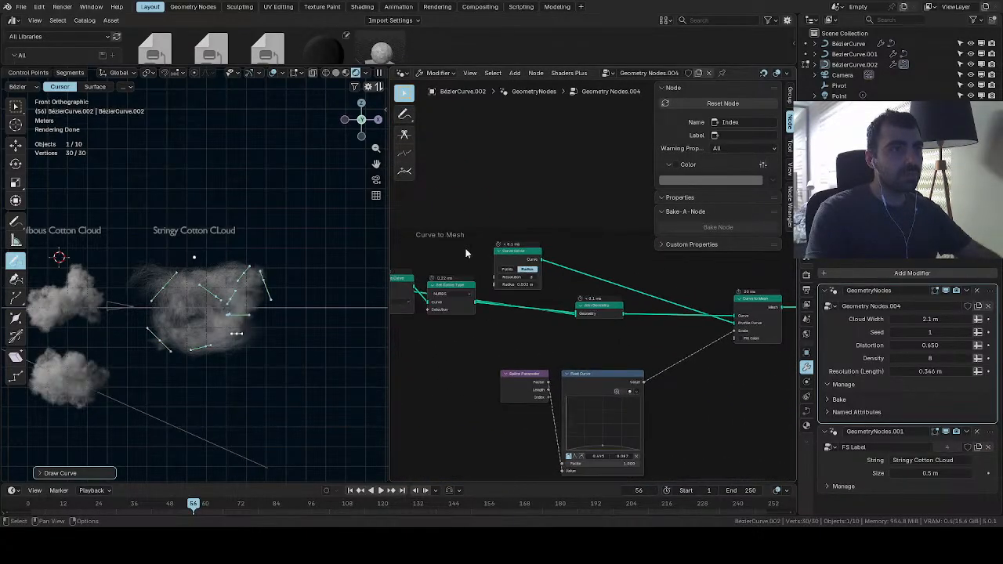
pyautogui.moveTo(576, 321); pyautogui.dragTo(508, 363, button='middle')
pyautogui.hotkey('shift', 'a')
pyautogui.write('store')
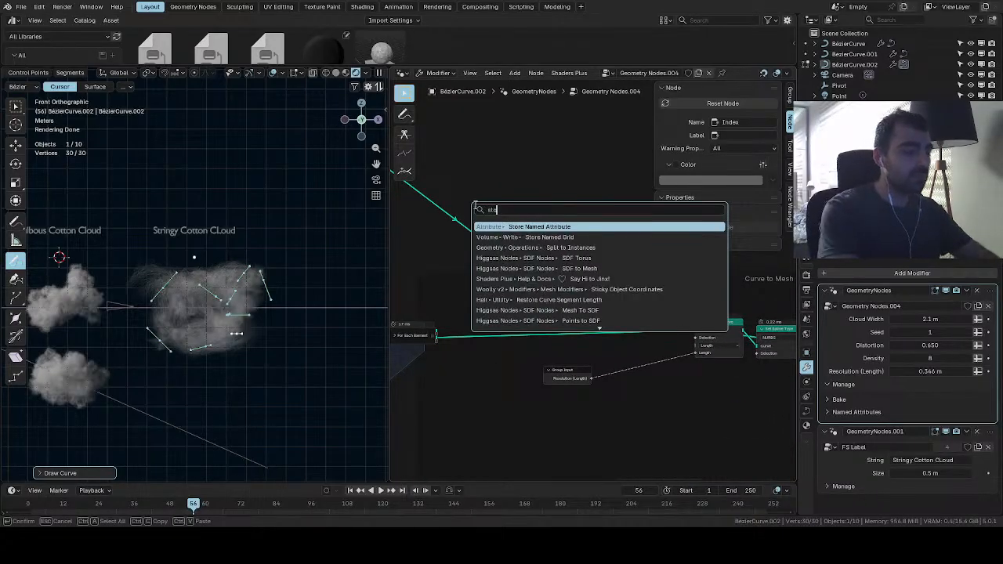
pyautogui.click(525, 227)
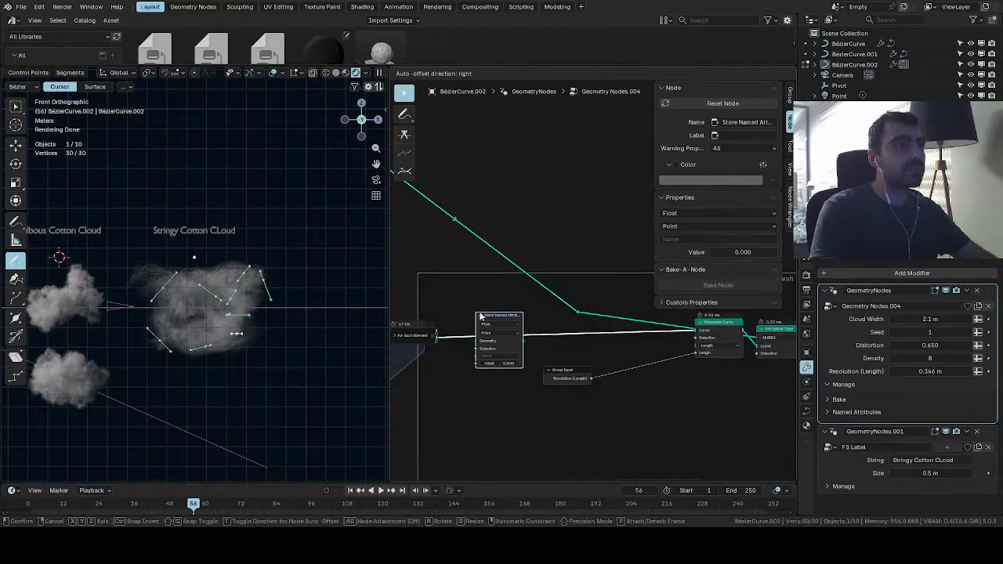
pyautogui.click(500, 333)
pyautogui.click(487, 355)
pyautogui.write('radius')
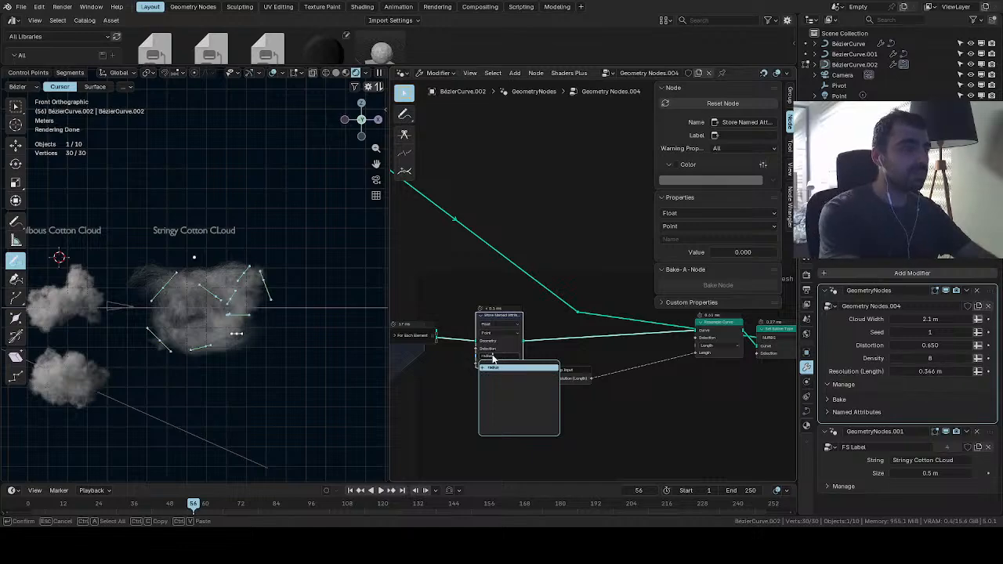
pyautogui.press('Return')
# Move the Spline Parameter and Float Curve nodes near the radius attribute node and feed the curve's output into its Value
pyautogui.moveTo(625, 402); pyautogui.dragTo(432, 360, button='middle')
pyautogui.scroll(-5, 513, 298)
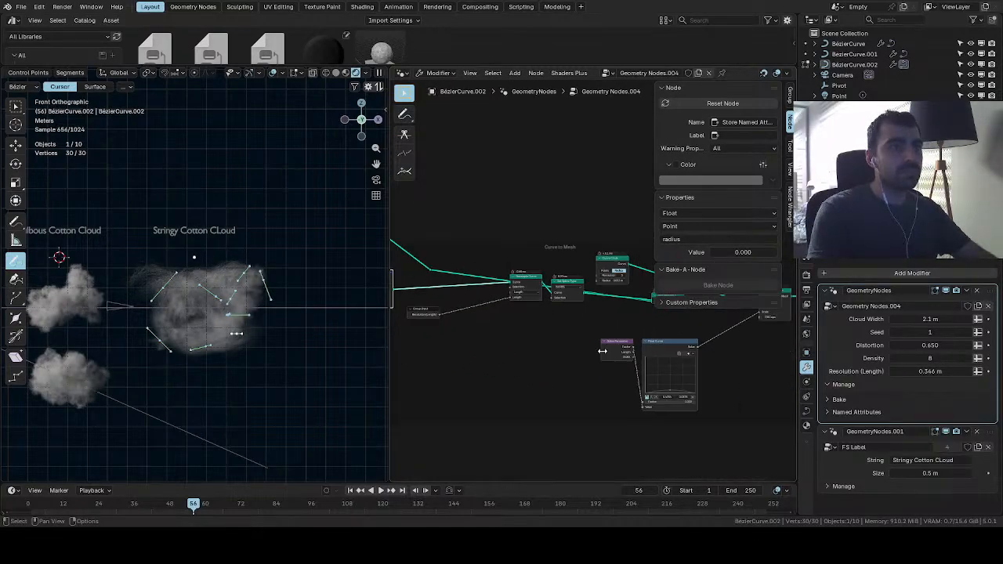
pyautogui.moveTo(677, 314); pyautogui.dragTo(601, 352)
pyautogui.moveTo(661, 345); pyautogui.dragTo(439, 351)
pyautogui.moveTo(439, 351); pyautogui.dragTo(551, 373, button='middle')
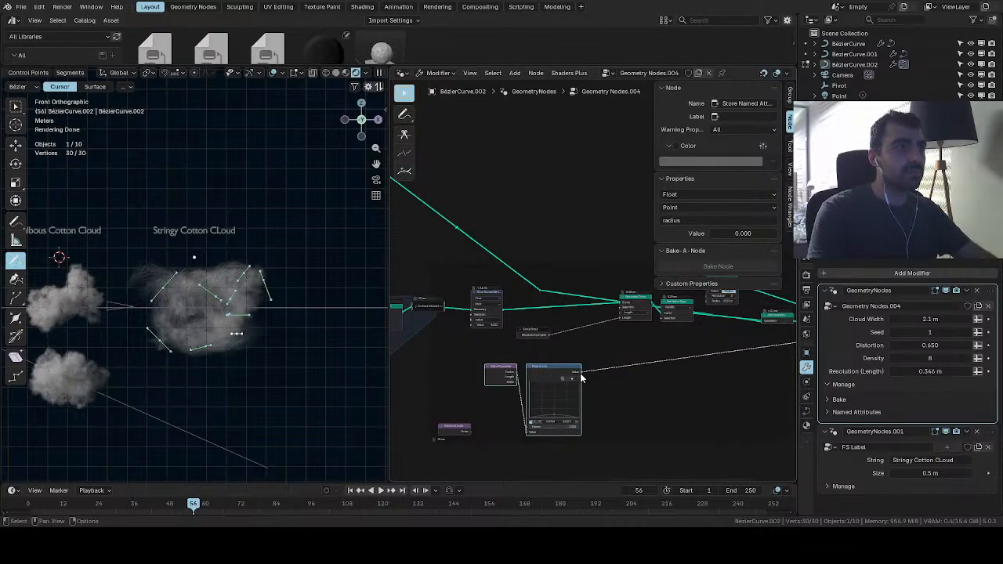
pyautogui.moveTo(582, 372); pyautogui.dragTo(476, 327)
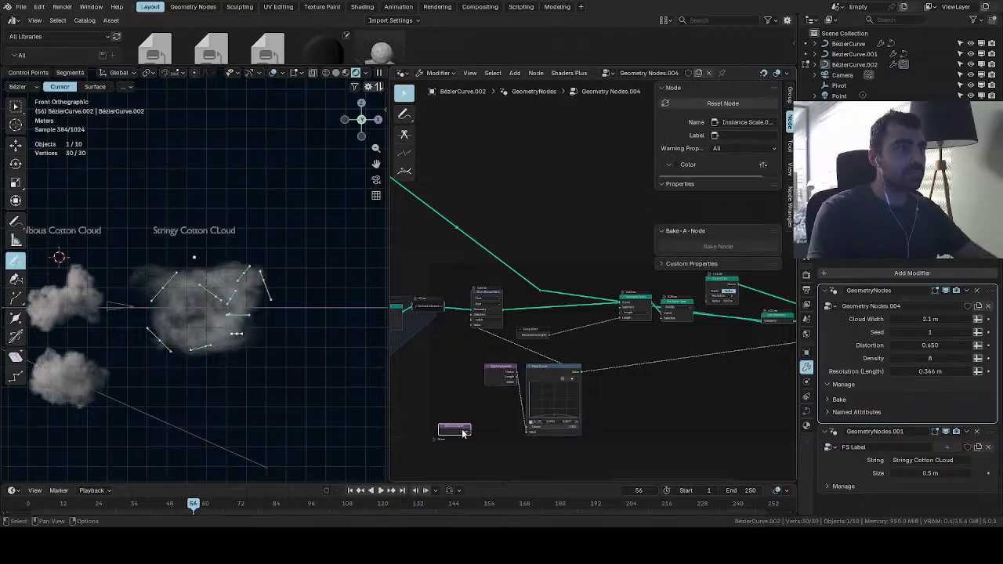
# Duplicate the radius Store Named Attribute onto the Cotton Spheres branch, outside the frame, and set its value to 1
pyautogui.moveTo(569, 374); pyautogui.dragTo(550, 406, button='middle')
pyautogui.click(468, 333)
pyautogui.hotkey('shift', 'd')
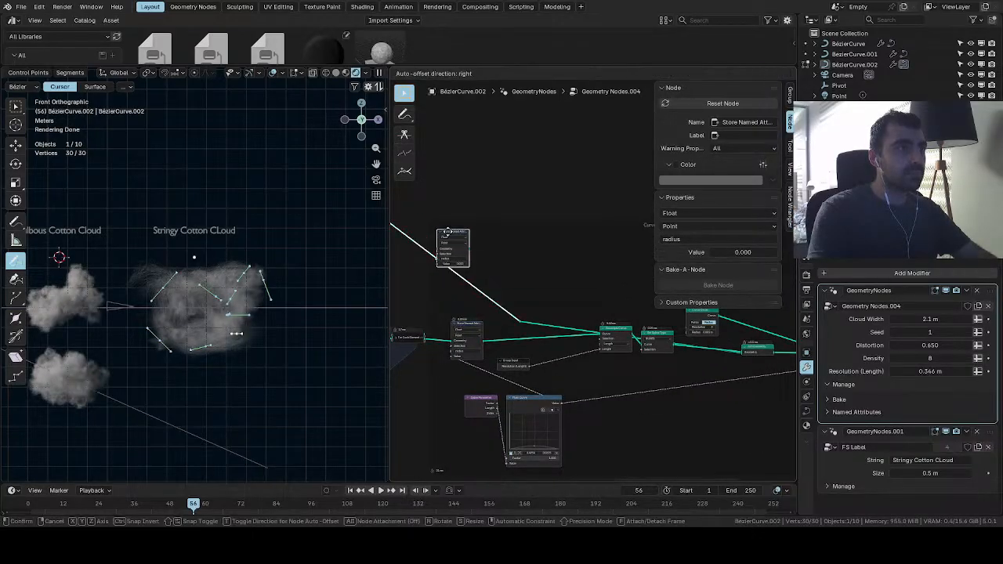
pyautogui.click(459, 235)
pyautogui.rightClick(459, 240)
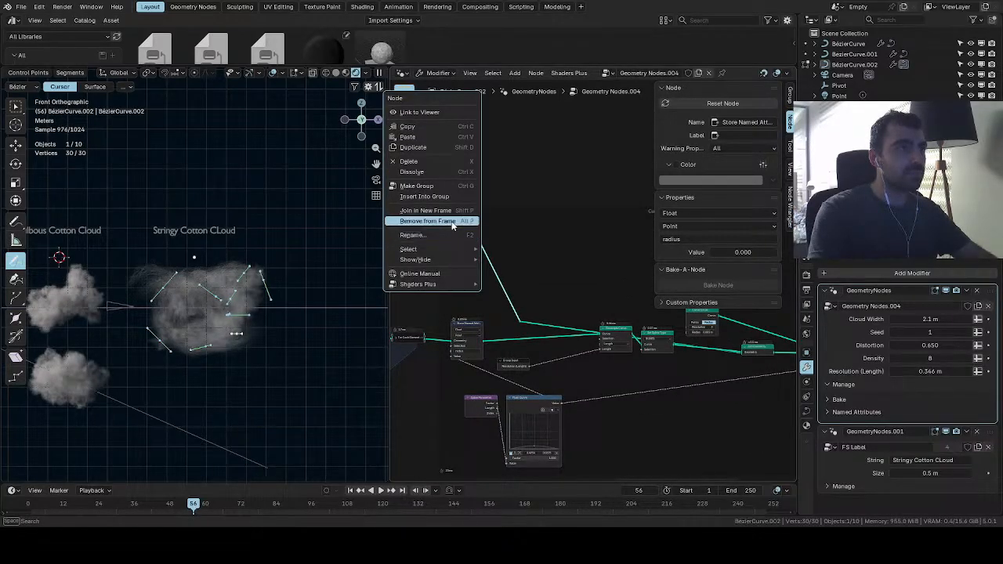
pyautogui.moveTo(480, 299); pyautogui.dragTo(579, 307, button='middle')
pyautogui.scroll(2, 530, 307)
pyautogui.scroll(2, 567, 284)
pyautogui.click(553, 266)
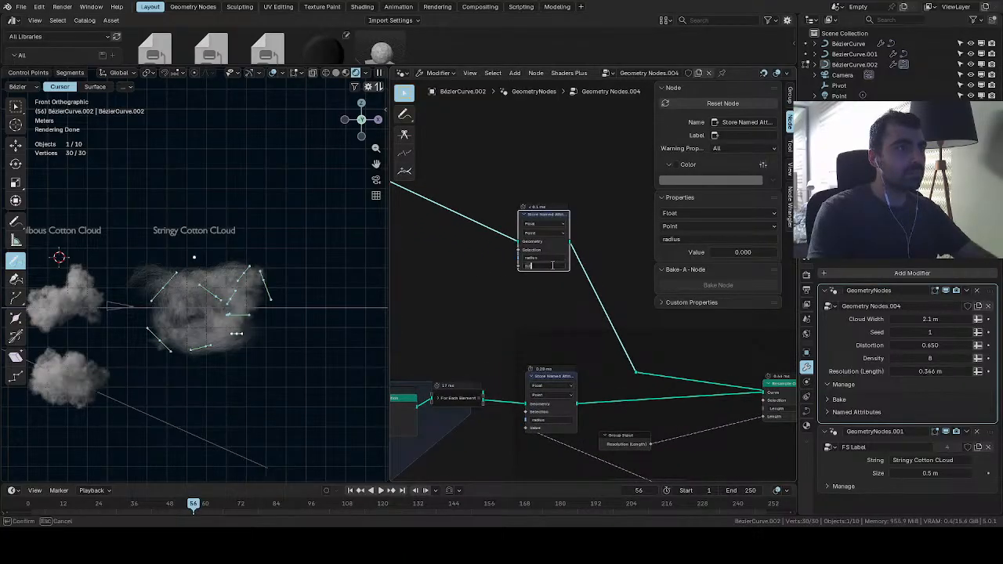
pyautogui.press('Return')
pyautogui.press('Return')
# Try to drive the Curve to Mesh Scale with a Radius input node
pyautogui.moveTo(641, 345); pyautogui.dragTo(573, 268, button='middle')
pyautogui.hotkey('shift', 'a')
pyautogui.click(581, 203)
pyautogui.write('radius')
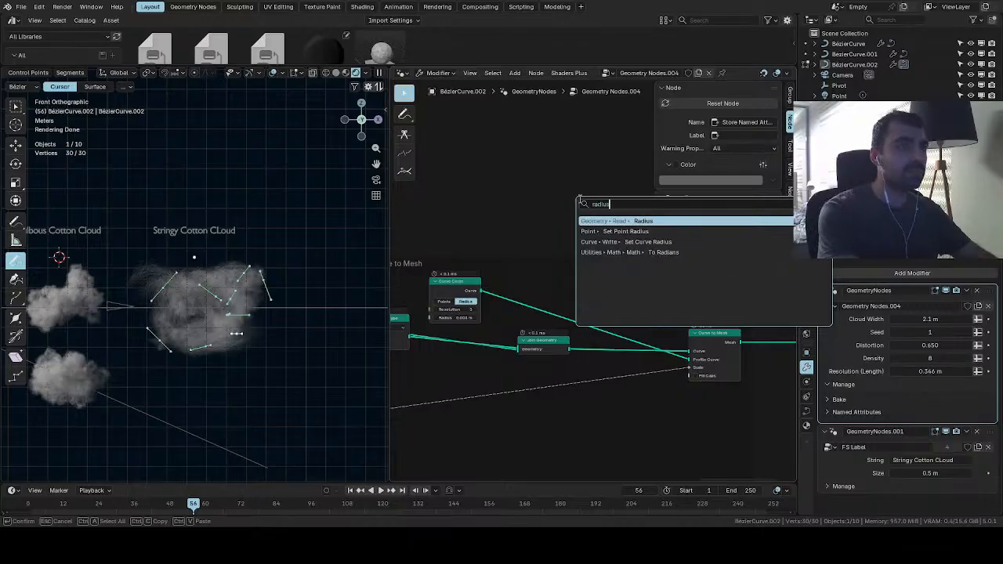
pyautogui.press('Return')
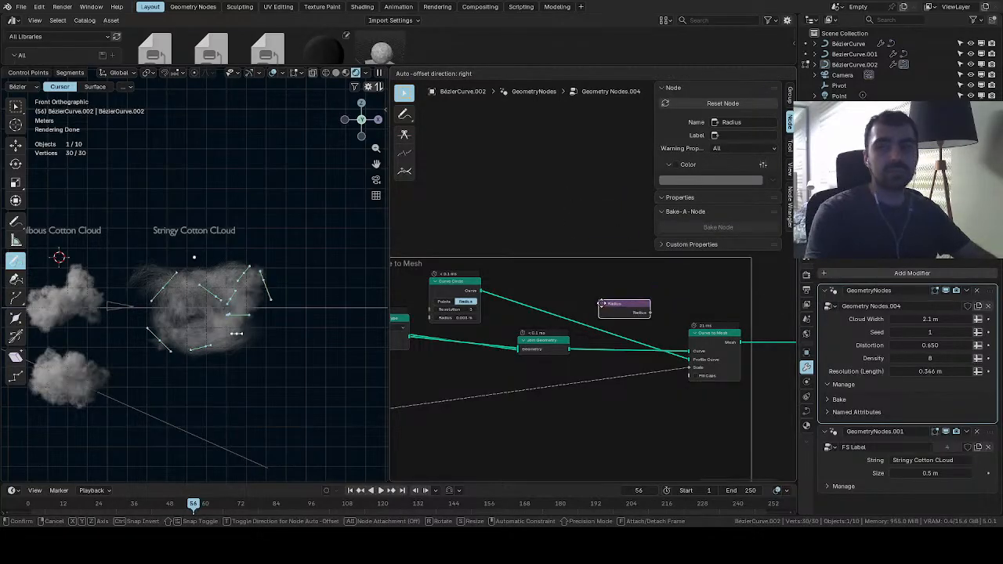
pyautogui.click(572, 398)
pyautogui.moveTo(615, 407); pyautogui.dragTo(690, 369)
pyautogui.click(606, 260)
# Add a Named Attribute node reading the float radius and connect it to the Curve to Mesh Scale
pyautogui.press('q')
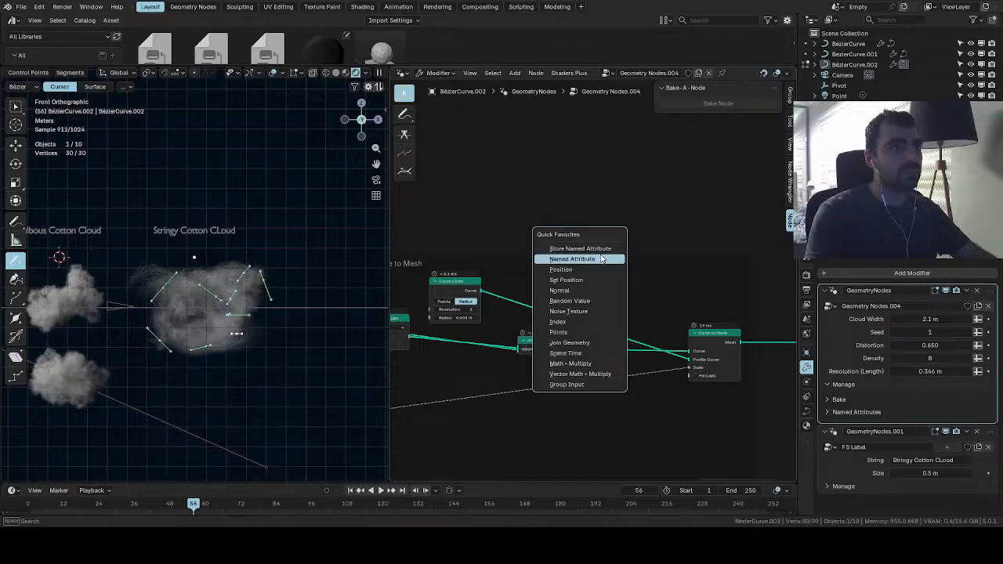
pyautogui.click(602, 259)
pyautogui.click(596, 402)
pyautogui.click(610, 434)
pyautogui.click(618, 443)
pyautogui.moveTo(636, 409); pyautogui.dragTo(689, 368)
pyautogui.scroll(3, 309, 336)
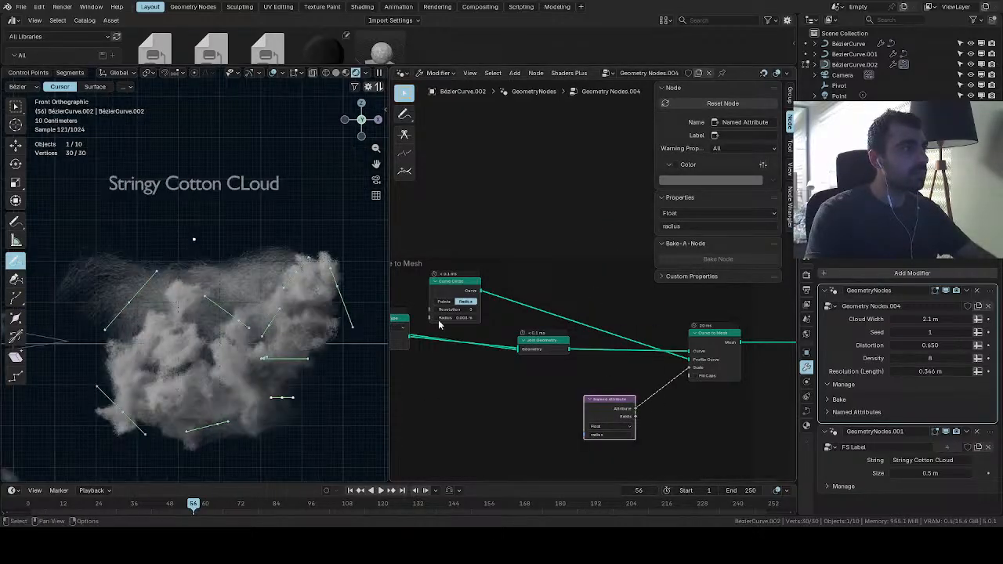
# Set the stored radius value on the Cotton Spheres branch to 0.5 and check the strands up close
pyautogui.moveTo(497, 325); pyautogui.dragTo(732, 366, button='middle')
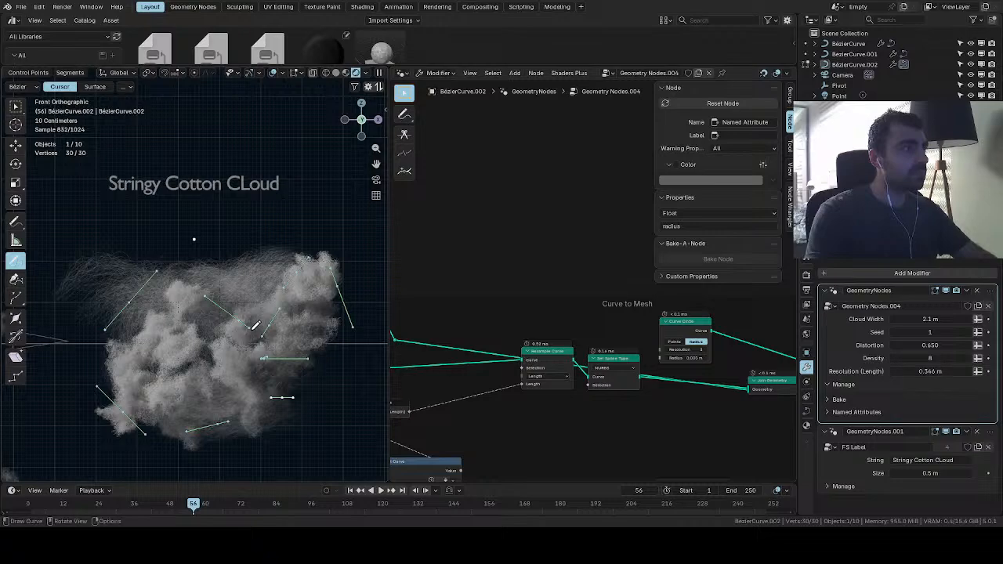
pyautogui.scroll(-4, 263, 324)
pyautogui.moveTo(507, 334); pyautogui.dragTo(726, 388, button='middle')
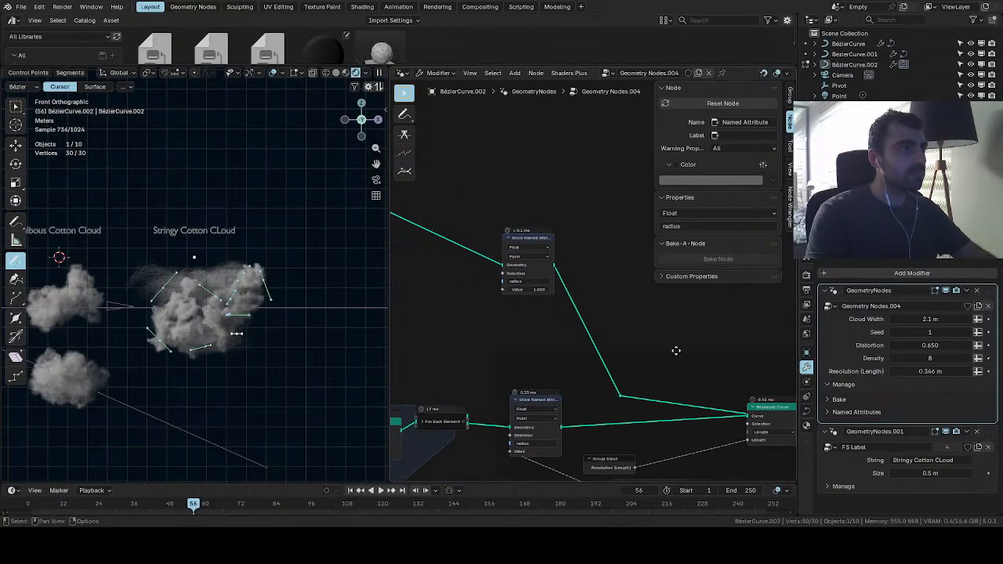
pyautogui.scroll(5, 597, 287)
pyautogui.click(505, 293)
pyautogui.write('0')
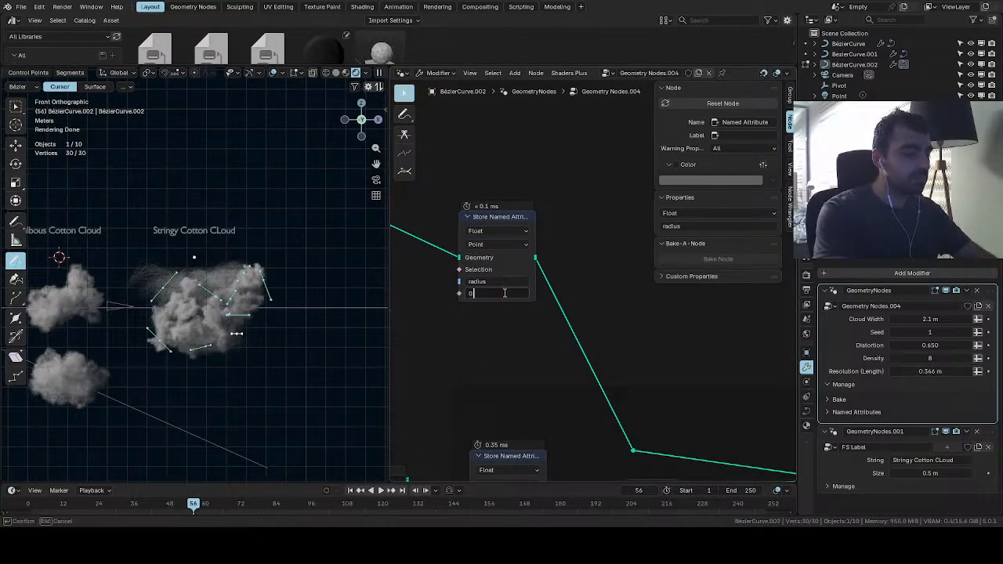
pyautogui.write('.455')
pyautogui.press('BackSpace')
pyautogui.press('BackSpace')
pyautogui.press('BackSpace')
pyautogui.press('BackSpace')
pyautogui.write('.5')
pyautogui.press('Return')
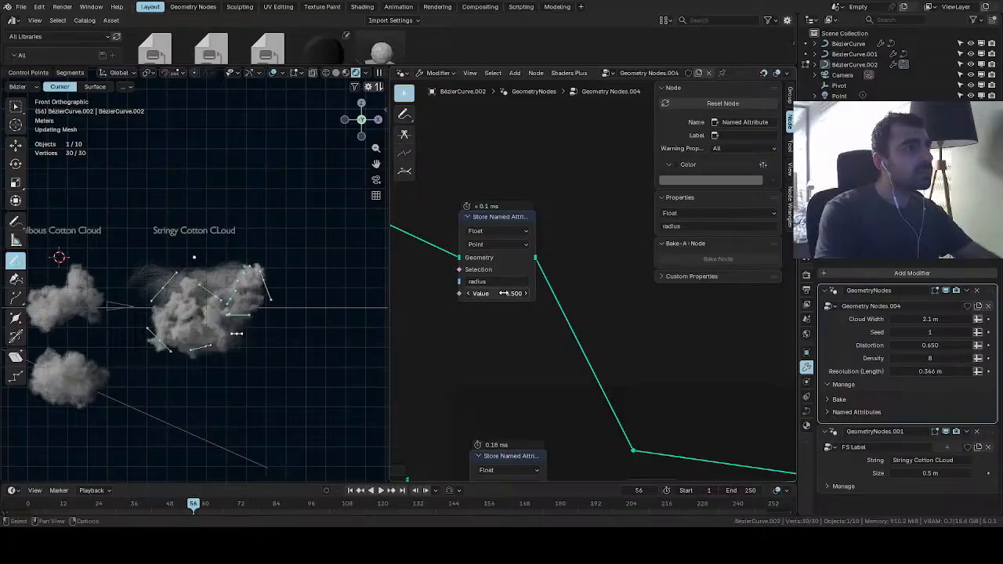
pyautogui.scroll(6, 306, 305)
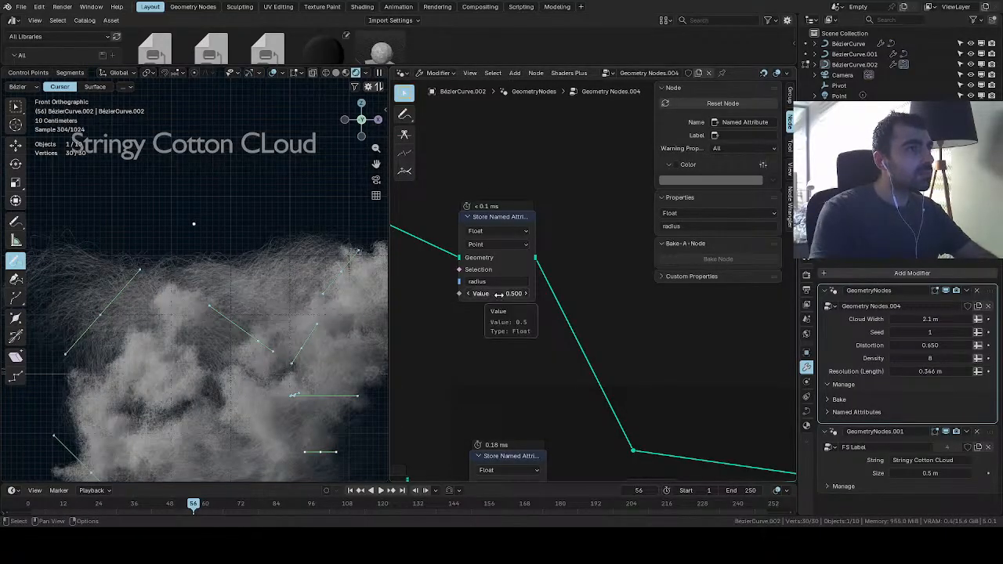
# Try a stored radius of 0.2 on the Cotton Spheres branch and settle on 0.3
pyautogui.click(499, 294)
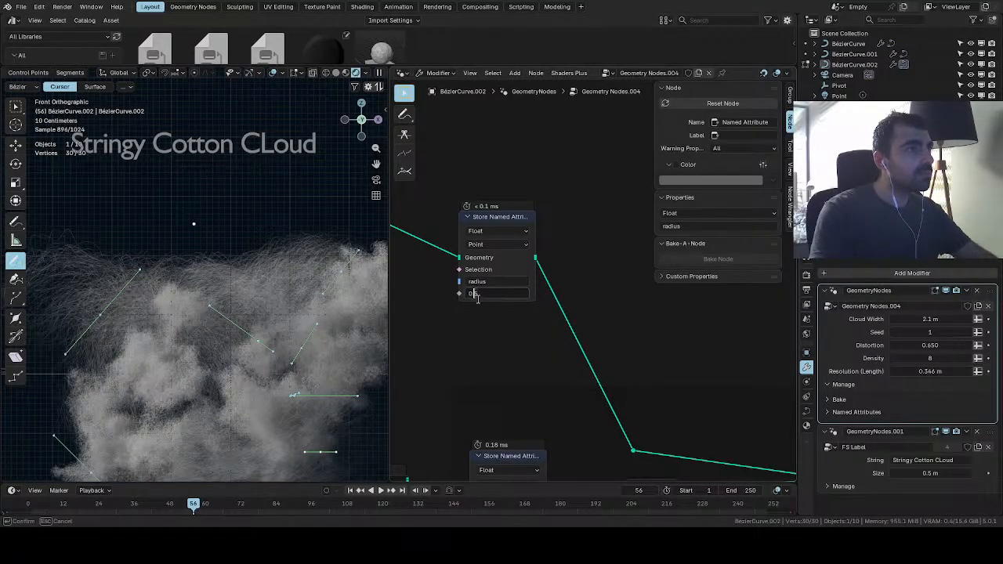
pyautogui.press('Return')
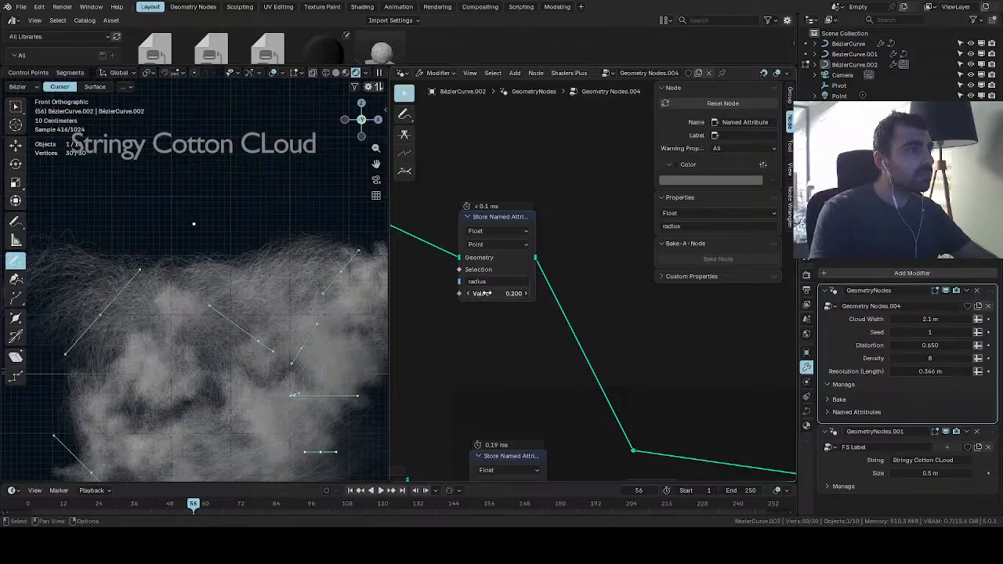
pyautogui.doubleClick(485, 294)
pyautogui.click(461, 337)
# Tune the Cotton Sphere group's two inputs, setting the Initial one to 0.600 and the Second one to 4.110
pyautogui.moveTo(475, 307); pyautogui.dragTo(823, 403, button='middle')
pyautogui.moveTo(543, 223); pyautogui.dragTo(470, 223)
pyautogui.moveTo(555, 223)
pyautogui.mouseDown()
pyautogui.moveTo(553, 211)
pyautogui.moveTo(502, 211)
pyautogui.moveTo(530, 211)
pyautogui.mouseUp()
pyautogui.scroll(-5, 293, 315)
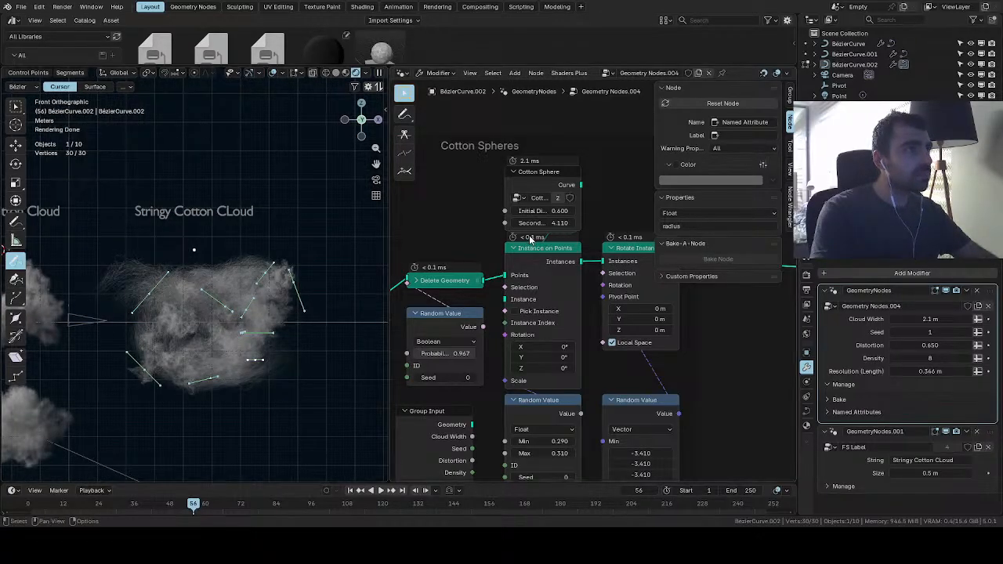
# Widen the Cotton Spheres' random instance scale range to a Min of 0.190 and a Max of 0.510
pyautogui.moveTo(503, 395); pyautogui.dragTo(495, 337, button='middle')
pyautogui.moveTo(539, 382); pyautogui.dragTo(518, 383)
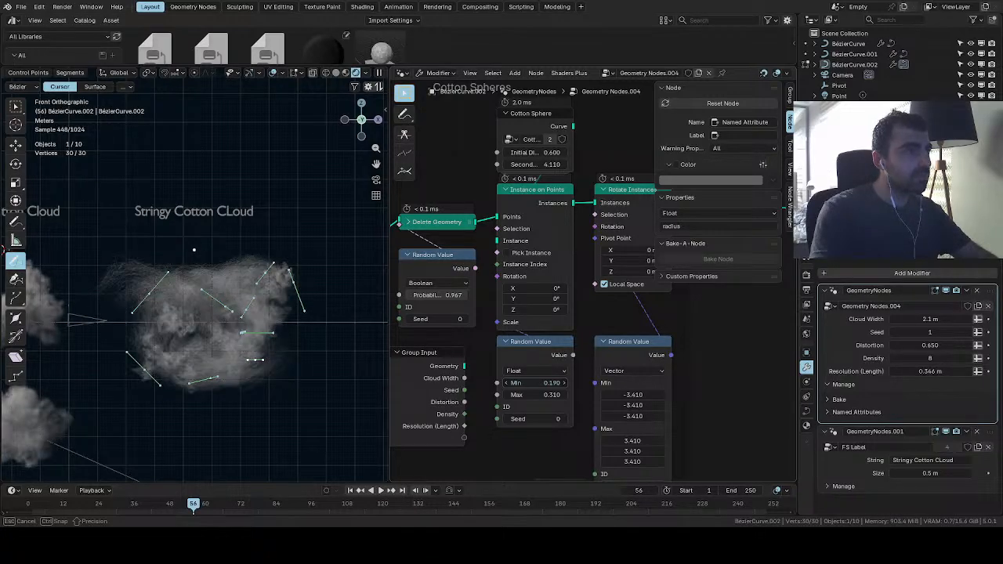
pyautogui.moveTo(539, 395)
pyautogui.mouseDown()
pyautogui.moveTo(596, 395)
pyautogui.moveTo(537, 395)
pyautogui.moveTo(552, 395)
pyautogui.mouseUp()
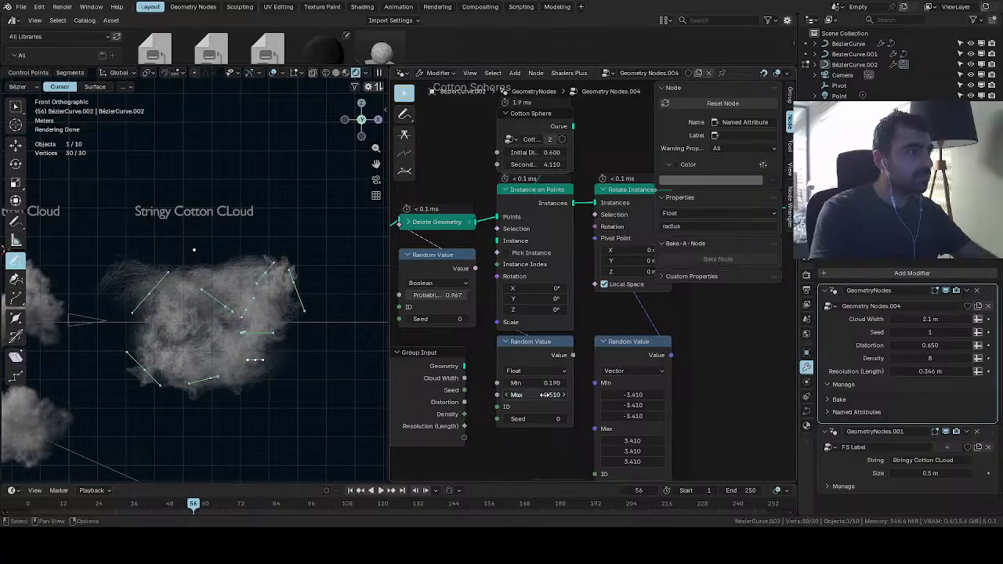
# Delete the unused vector Random Value and Scale nodes beside the Cotton Spheres output
pyautogui.moveTo(547, 255); pyautogui.dragTo(590, 293, button='middle')
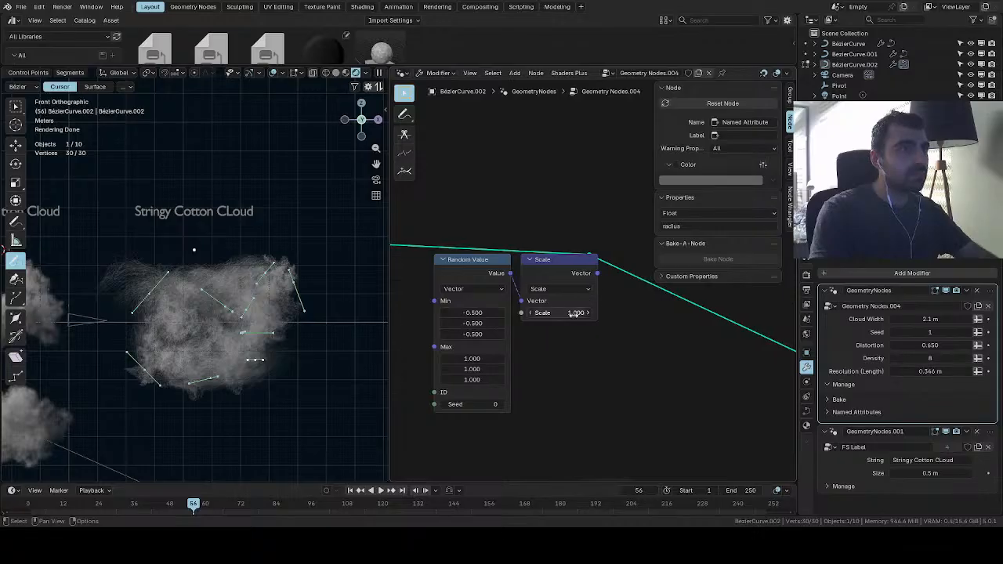
pyautogui.scroll(-4, 592, 294)
pyautogui.moveTo(624, 320); pyautogui.dragTo(493, 292)
pyautogui.press('x')
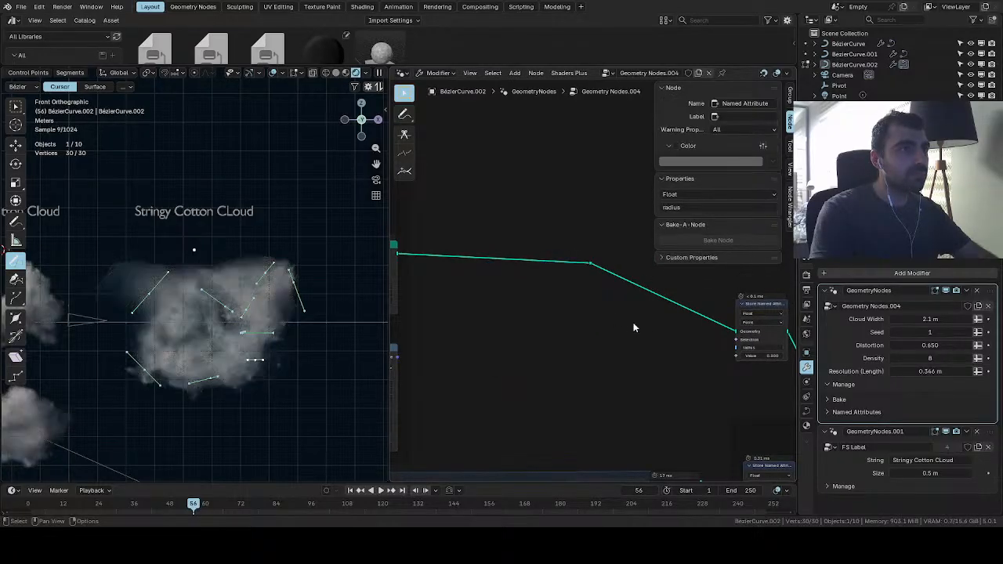
# Set the radius value stored on the Cotton Spheres branch to 0.2 and check the strands up close
pyautogui.moveTo(663, 328); pyautogui.dragTo(483, 315, button='middle')
pyautogui.scroll(3, 482, 319)
pyautogui.click(559, 373)
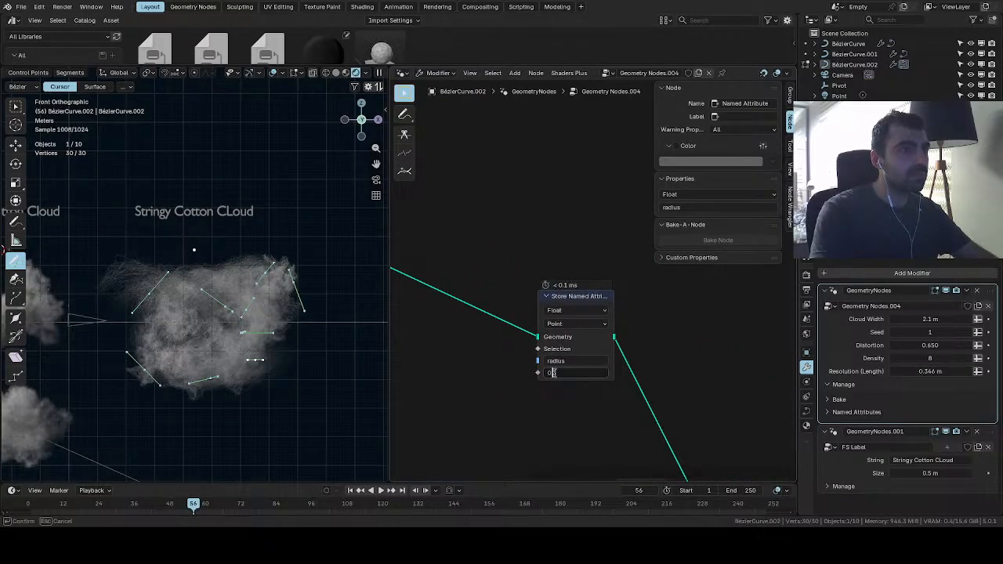
pyautogui.write('2')
pyautogui.press('Return')
pyautogui.scroll(3, 271, 363)
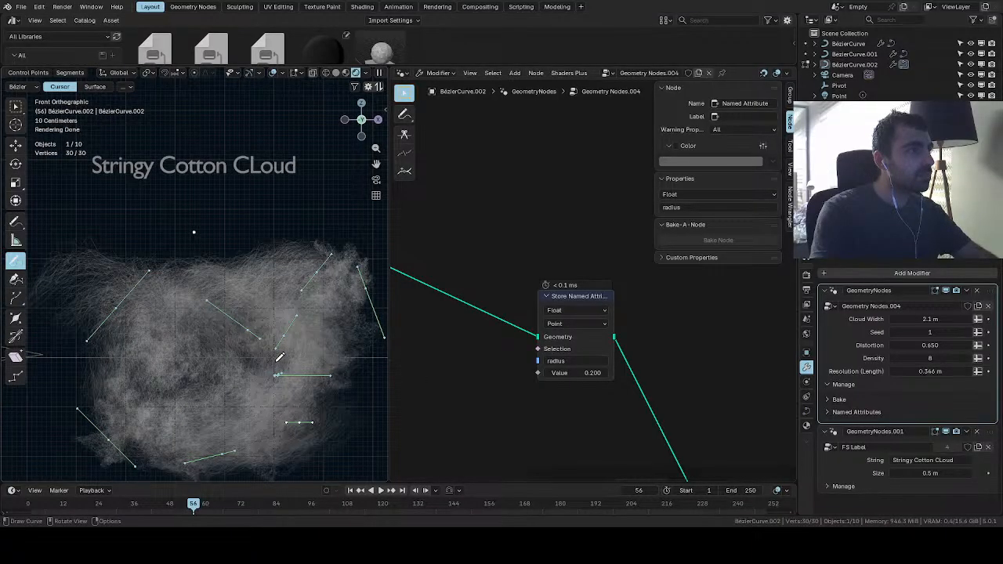
pyautogui.scroll(-4, 278, 358)
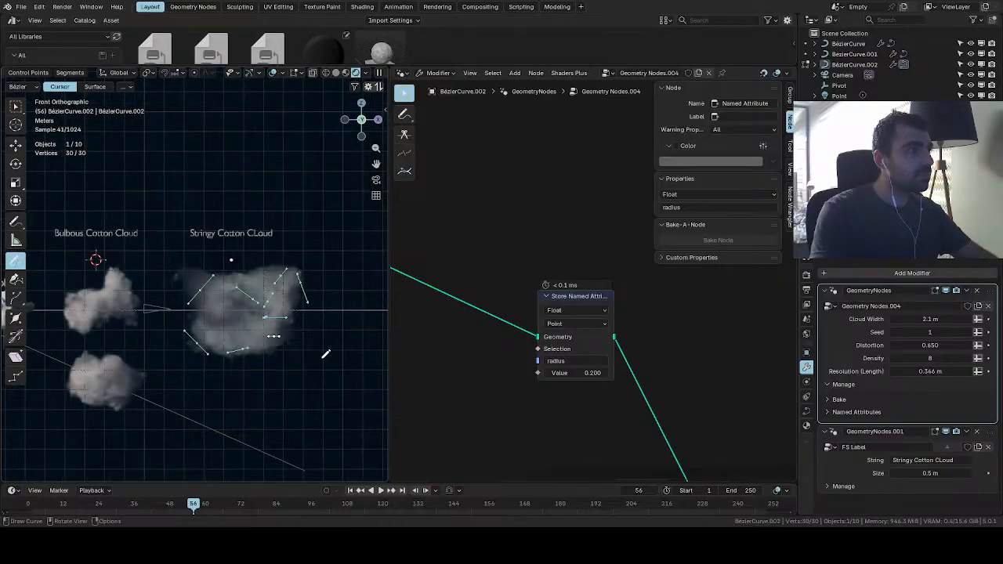
pyautogui.scroll(4, 325, 354)
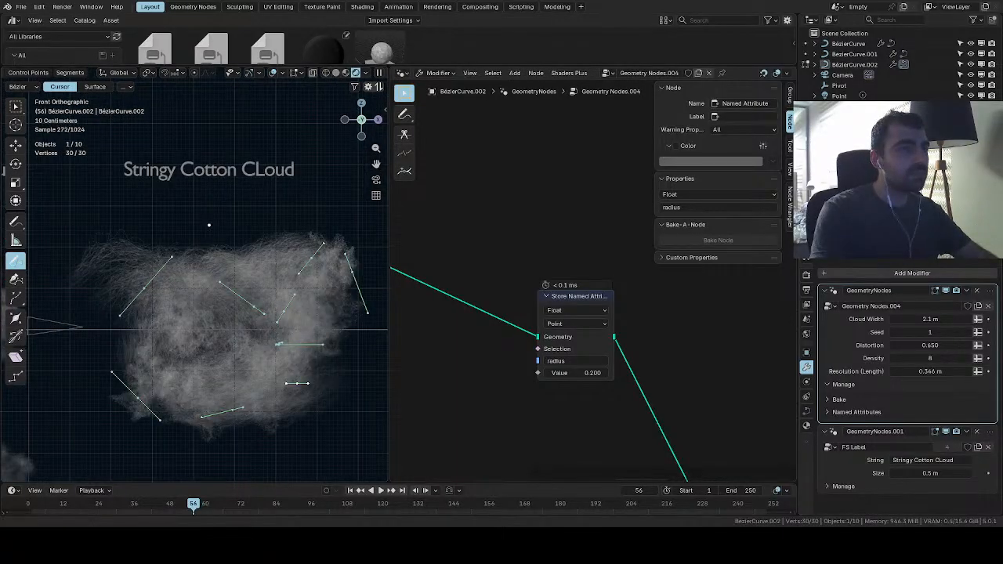
# Set the Stringy Cotton Cloud modifier's Density to 15
pyautogui.moveTo(931, 359); pyautogui.dragTo(952, 358)
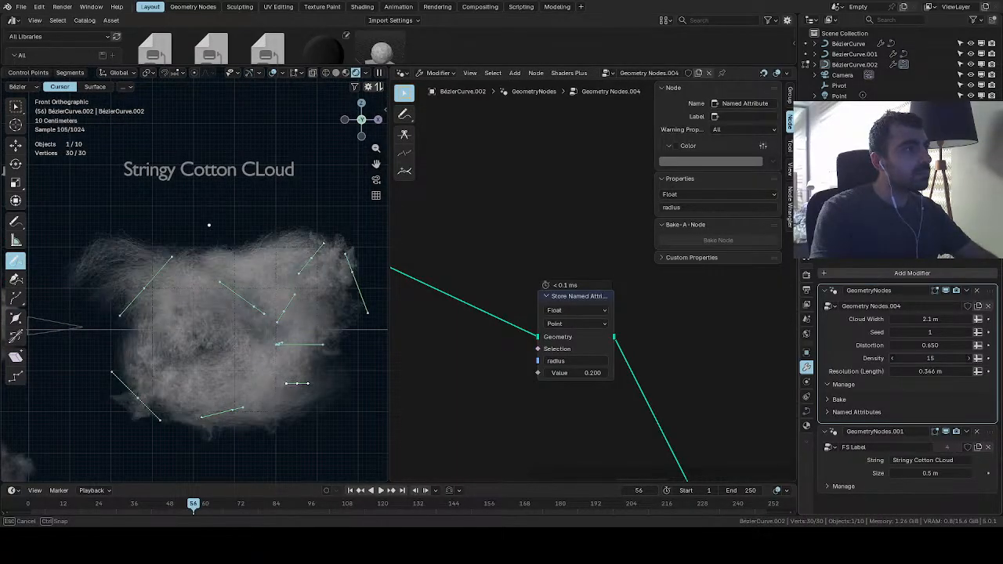
pyautogui.scroll(-4, 291, 356)
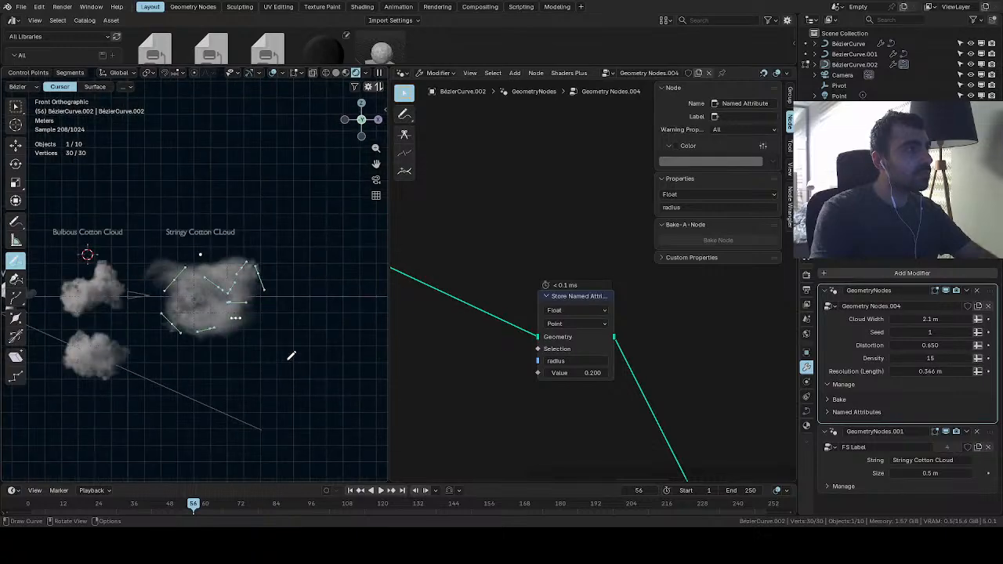
pyautogui.scroll(-4, 581, 412)
# Delete all of the cloud's curves and draw a new rounded outline of freehand strokes beneath the Stringy Cotton Cloud label
pyautogui.moveTo(674, 436); pyautogui.dragTo(538, 276, button='middle')
pyautogui.scroll(4, 290, 314)
pyautogui.press('Delete')
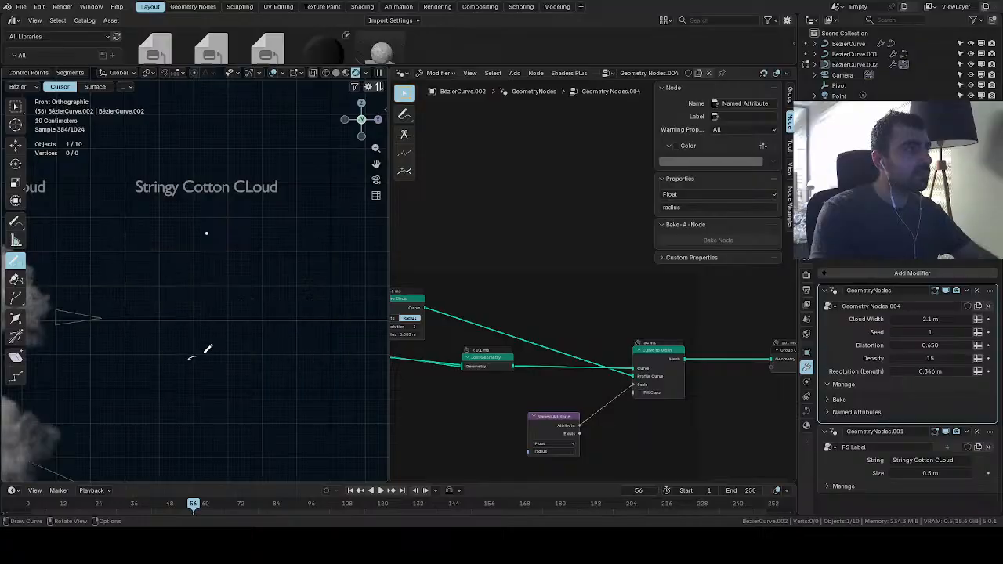
pyautogui.moveTo(201, 352)
pyautogui.mouseDown()
pyautogui.moveTo(224, 399)
pyautogui.moveTo(326, 345)
pyautogui.moveTo(307, 328)
pyautogui.mouseUp()
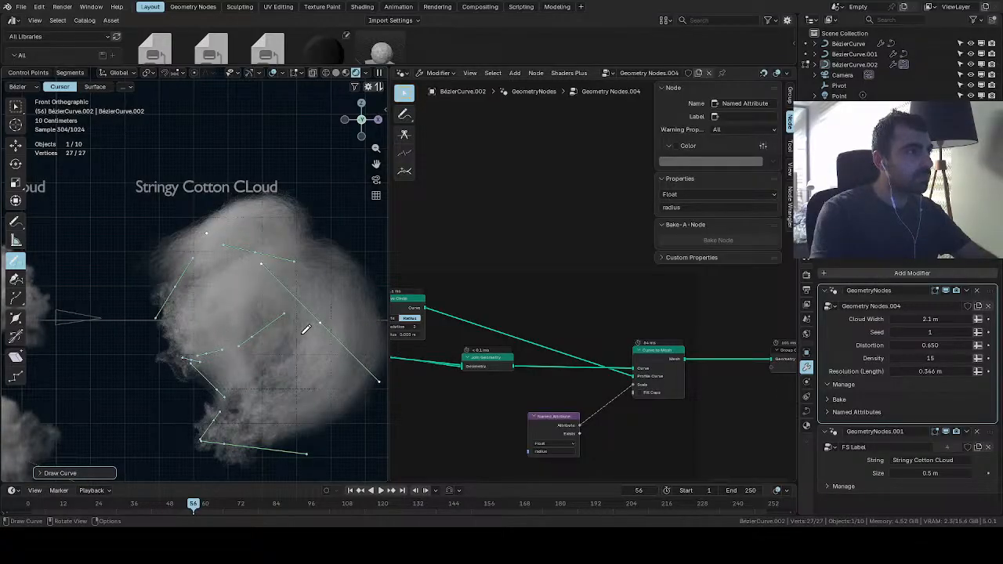
pyautogui.scroll(-3, 294, 316)
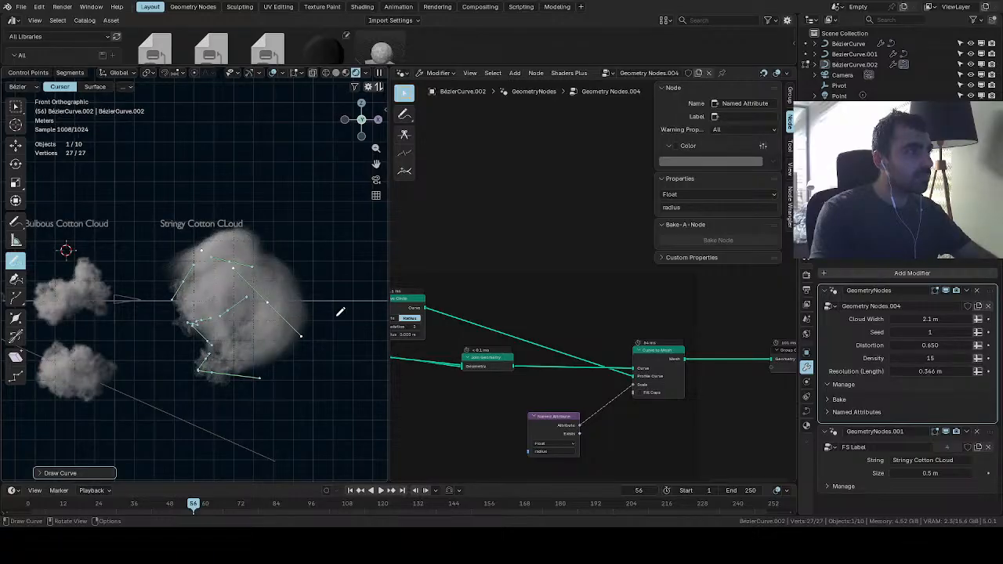
# Set the Min of the Cotton Spheres' random instance scale to 0.3
pyautogui.moveTo(525, 380); pyautogui.dragTo(745, 456, button='middle')
pyautogui.moveTo(575, 416); pyautogui.dragTo(658, 412, button='middle')
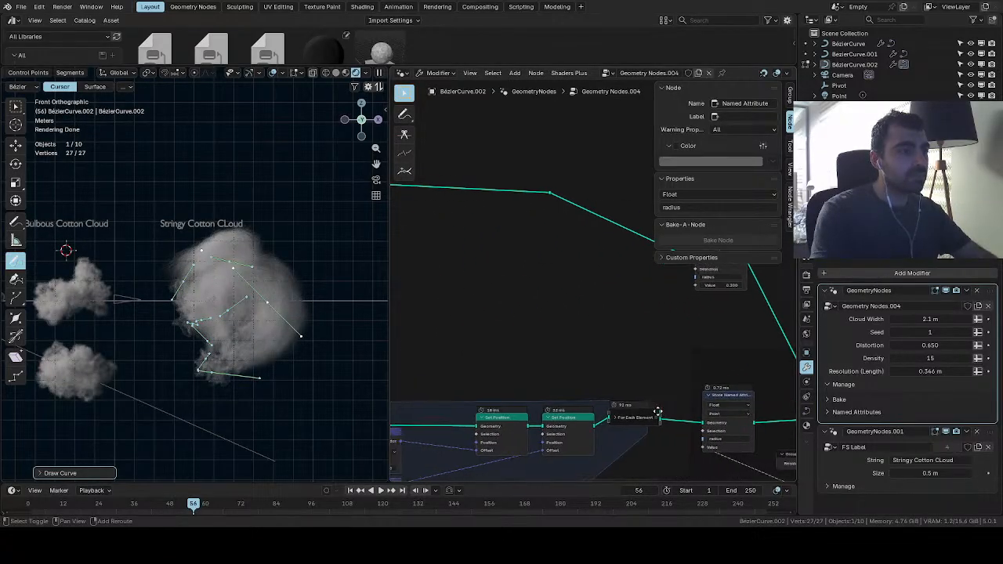
pyautogui.moveTo(586, 382); pyautogui.dragTo(766, 395, button='middle')
pyautogui.moveTo(539, 292); pyautogui.dragTo(658, 364, button='middle')
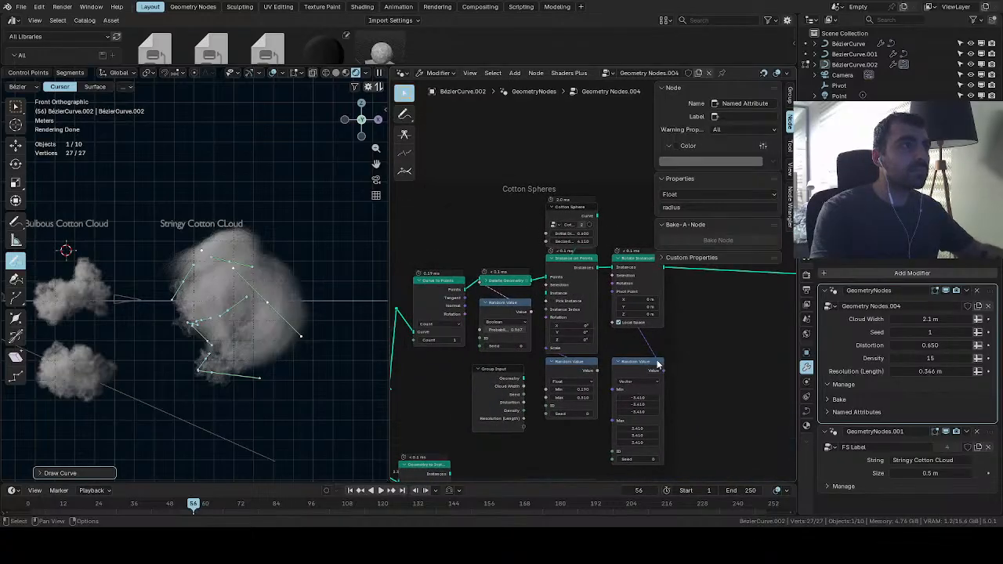
pyautogui.scroll(2, 658, 364)
pyautogui.click(554, 428)
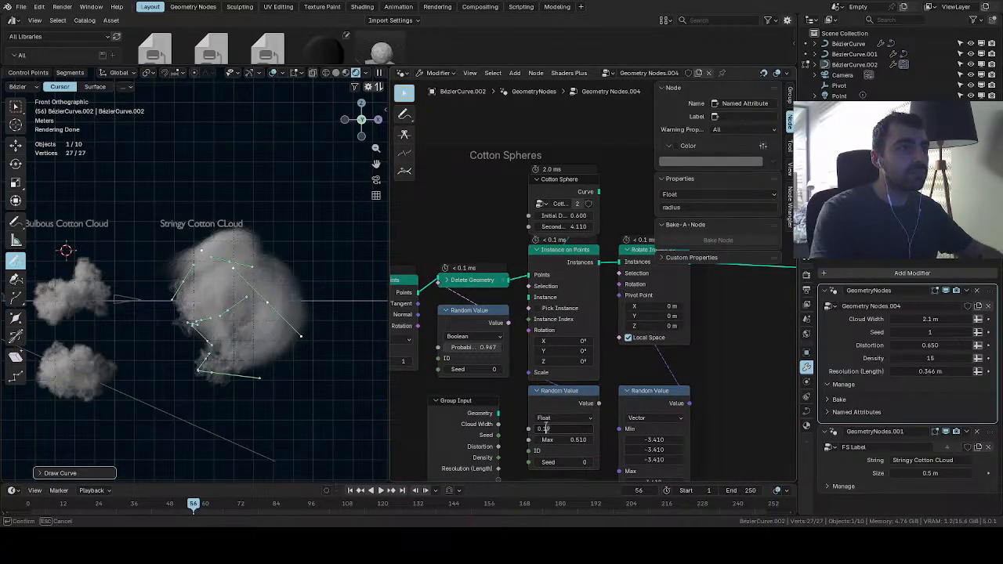
pyautogui.write('0.3')
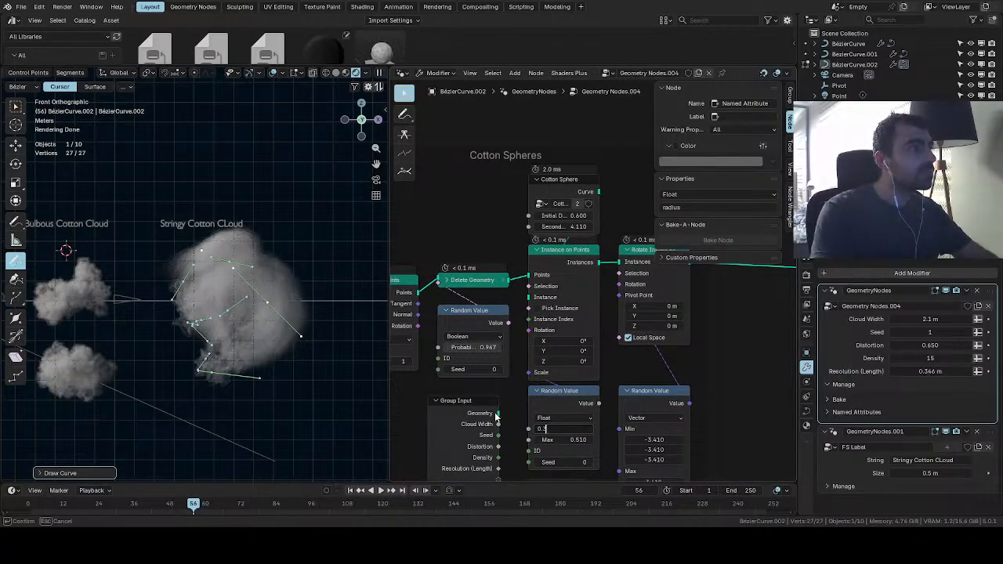
pyautogui.press('Return')
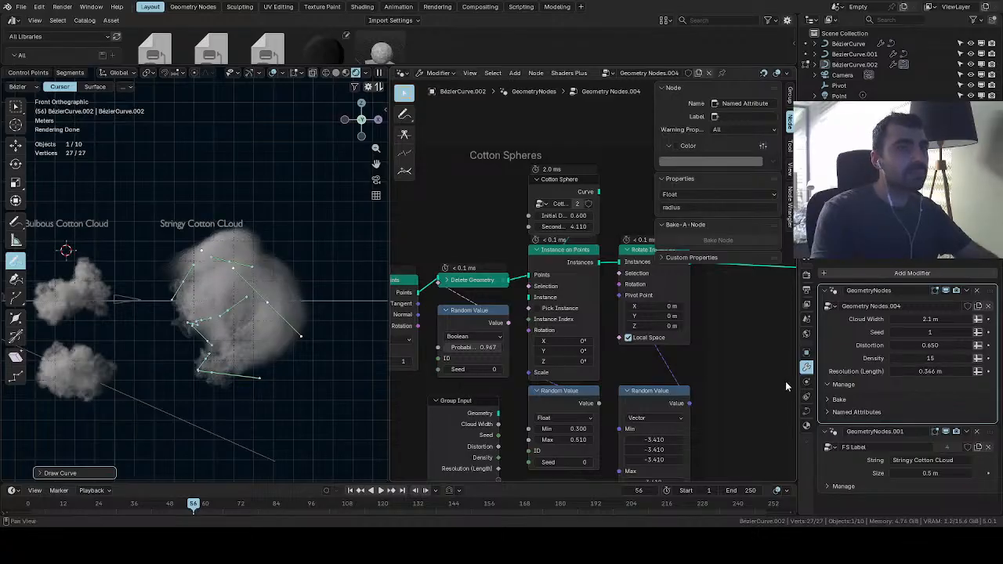
# Set the Stringy Cotton Cloud modifier's Distortion to 0.200
pyautogui.scroll(-2, 681, 428)
pyautogui.moveTo(679, 428); pyautogui.dragTo(626, 197, button='middle')
pyautogui.scroll(1, 558, 306)
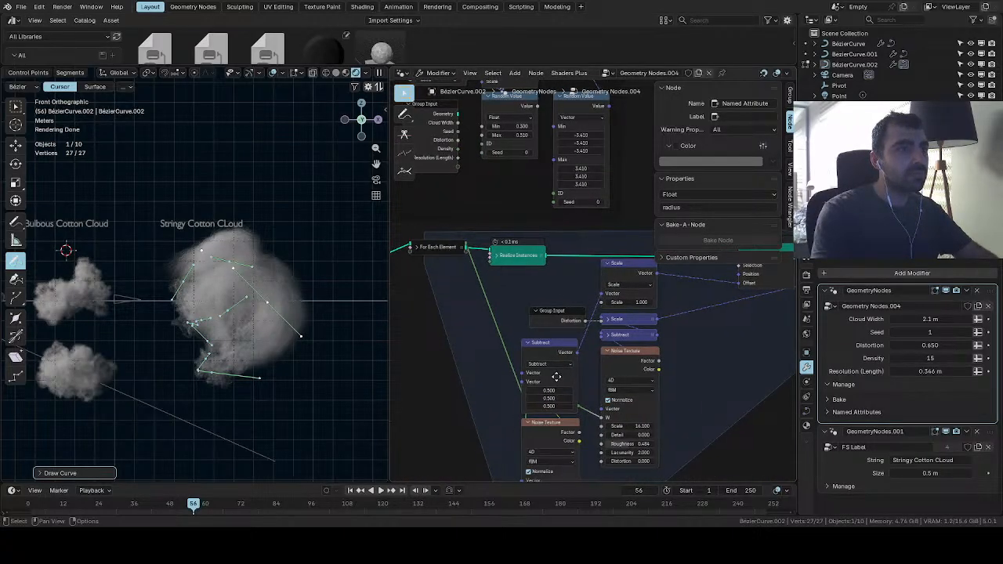
pyautogui.moveTo(556, 377); pyautogui.dragTo(533, 378, button='middle')
pyautogui.click(909, 345)
pyautogui.write('0.6')
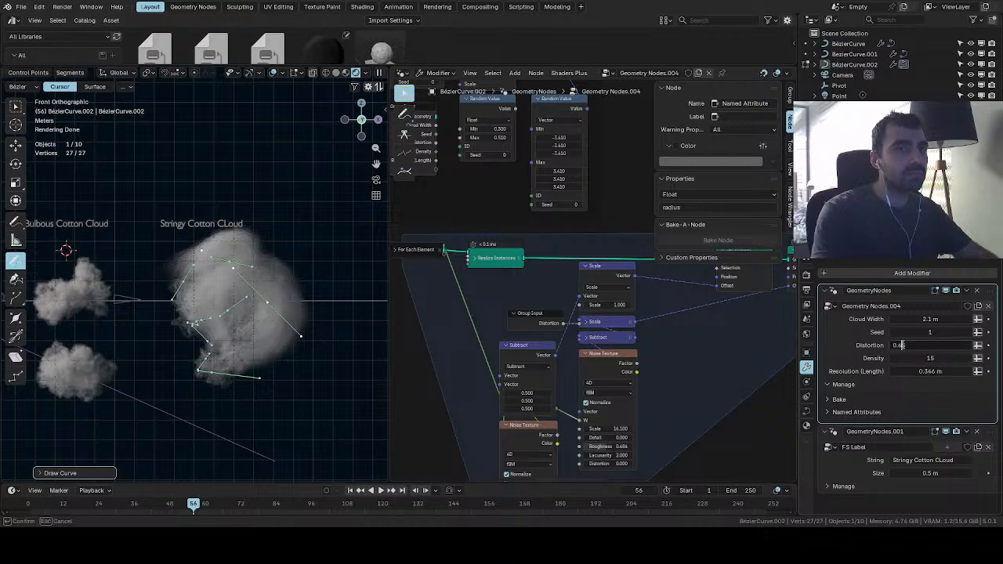
pyautogui.press('Return')
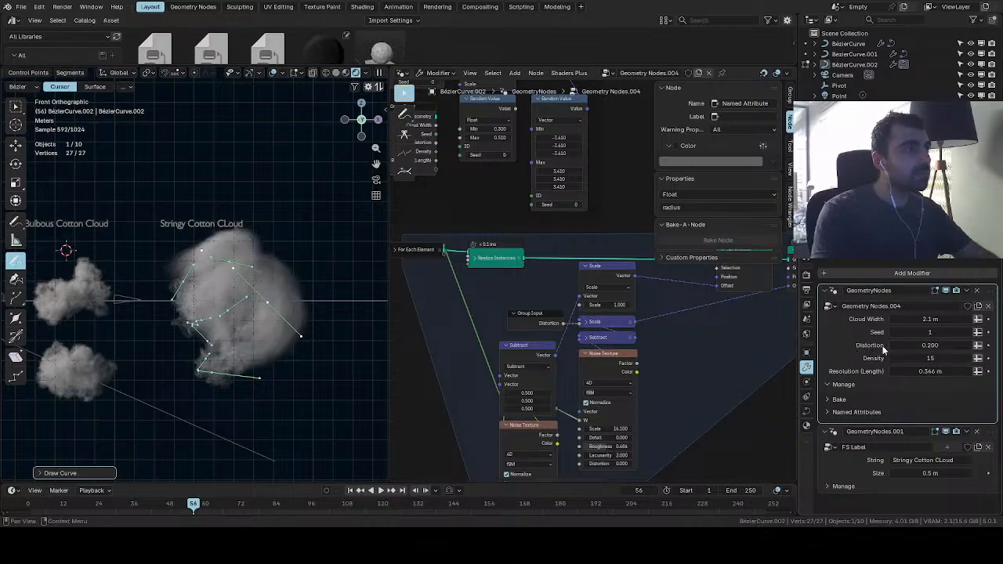
# Try an Initial Noise vector Scale of 1.000
pyautogui.moveTo(492, 343); pyautogui.dragTo(746, 347, button='middle')
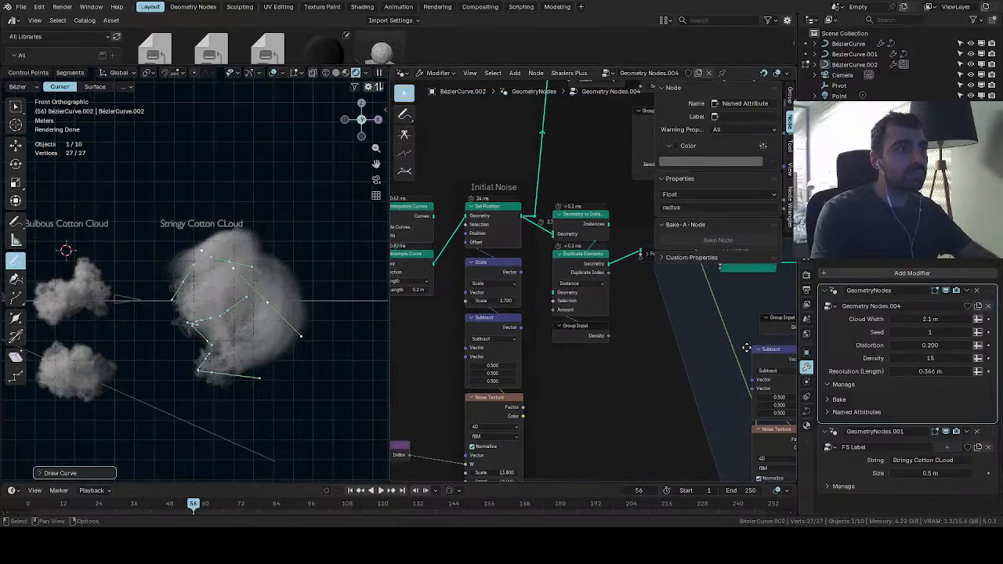
pyautogui.moveTo(615, 364); pyautogui.dragTo(656, 367, button='middle')
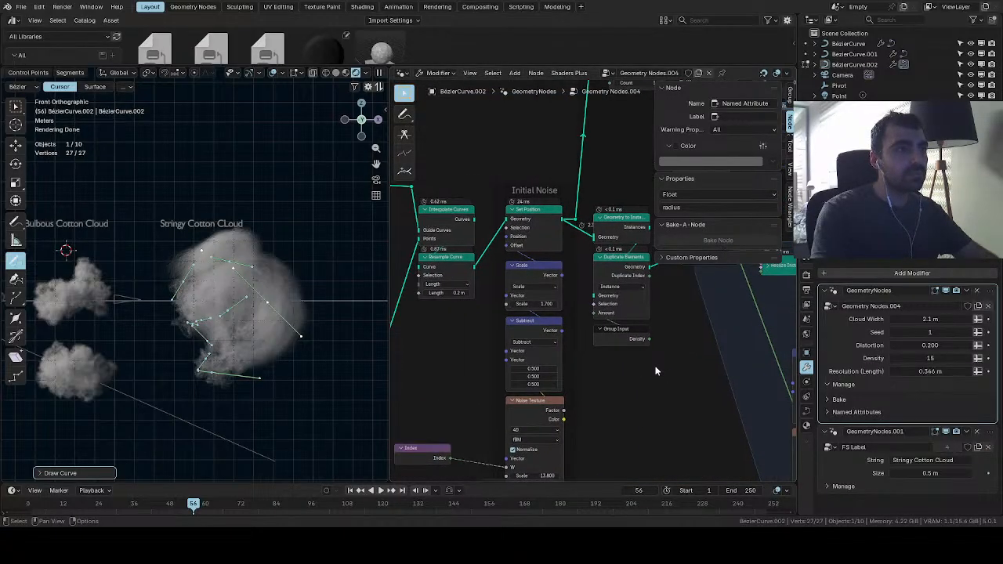
pyautogui.scroll(2, 656, 370)
pyautogui.click(534, 313)
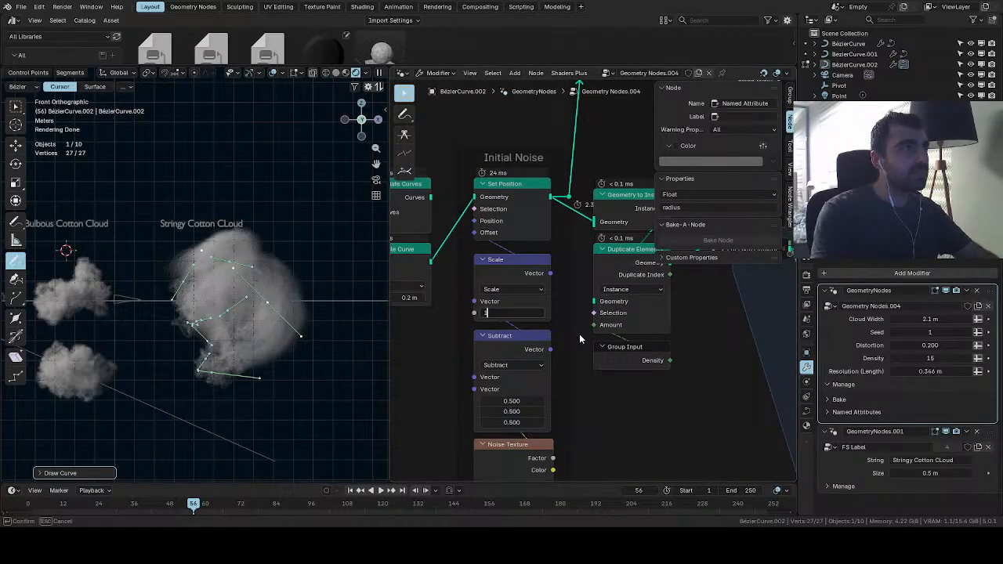
pyautogui.press('Return')
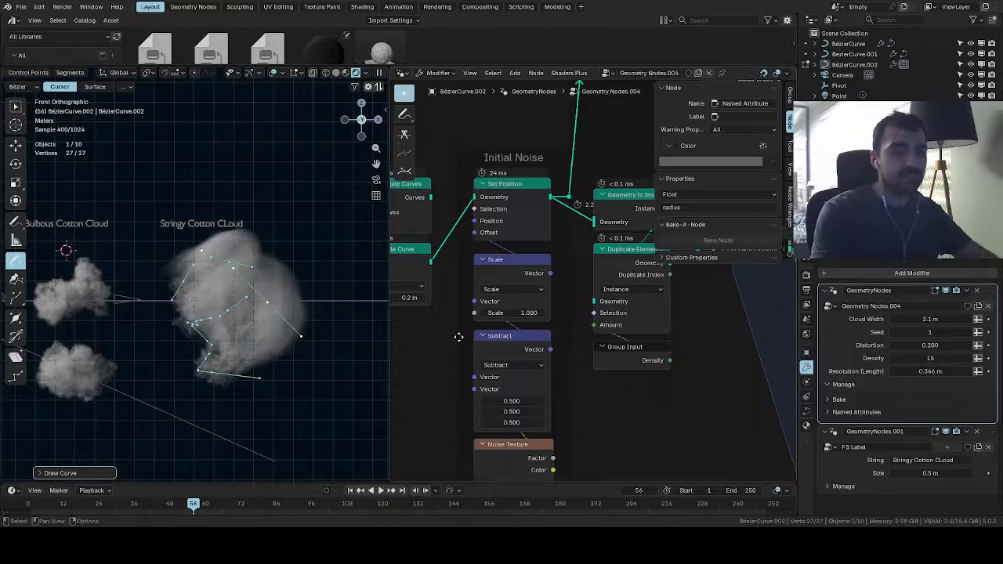
# Set the Length of the Resample Curve node before the Initial Noise to 0.4 m
pyautogui.moveTo(427, 320); pyautogui.dragTo(527, 334, button='middle')
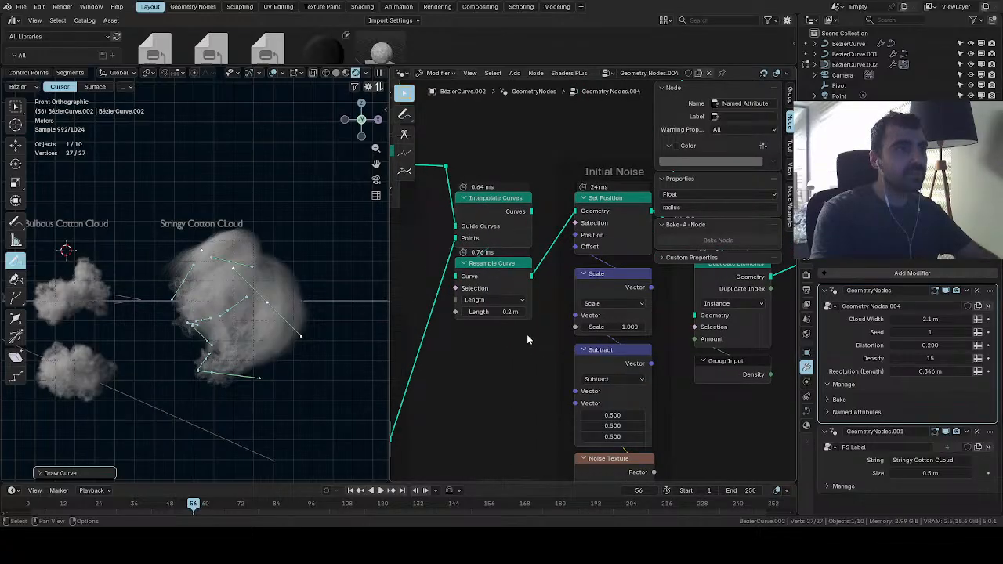
pyautogui.click(487, 312)
pyautogui.moveTo(475, 312); pyautogui.dragTo(470, 313)
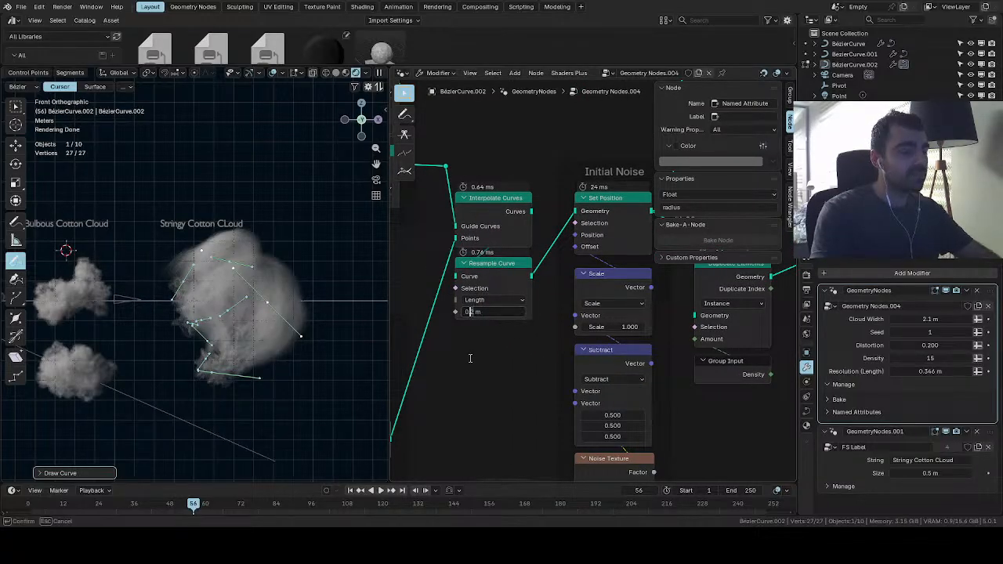
pyautogui.write('4')
pyautogui.press('Return')
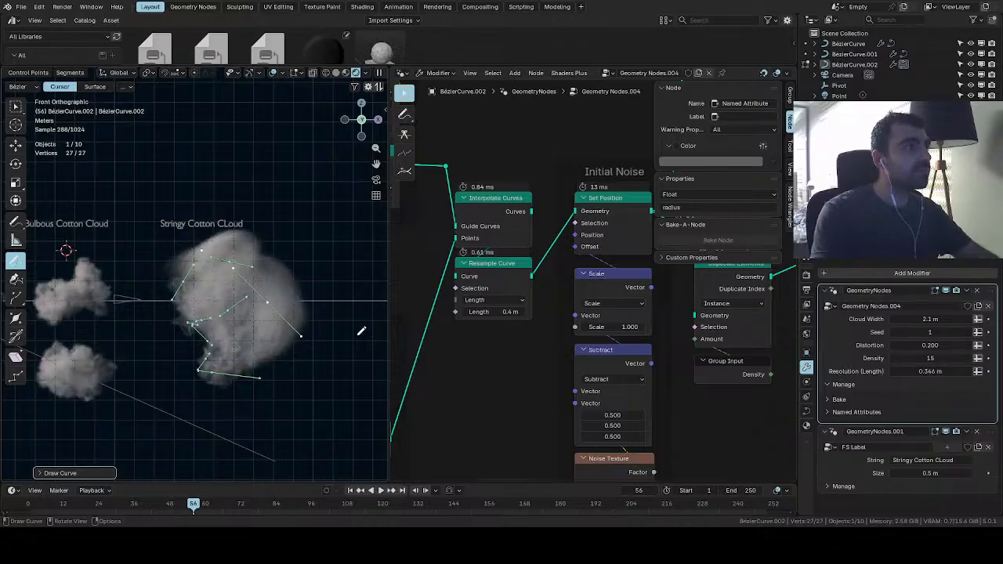
# Clear the rounded test outline and draw a smaller set of freehand strokes for the cloud
pyautogui.press('x')
pyautogui.scroll(2, 341, 325)
pyautogui.moveTo(228, 316)
pyautogui.mouseDown()
pyautogui.moveTo(253, 342)
pyautogui.moveTo(336, 341)
pyautogui.mouseUp()
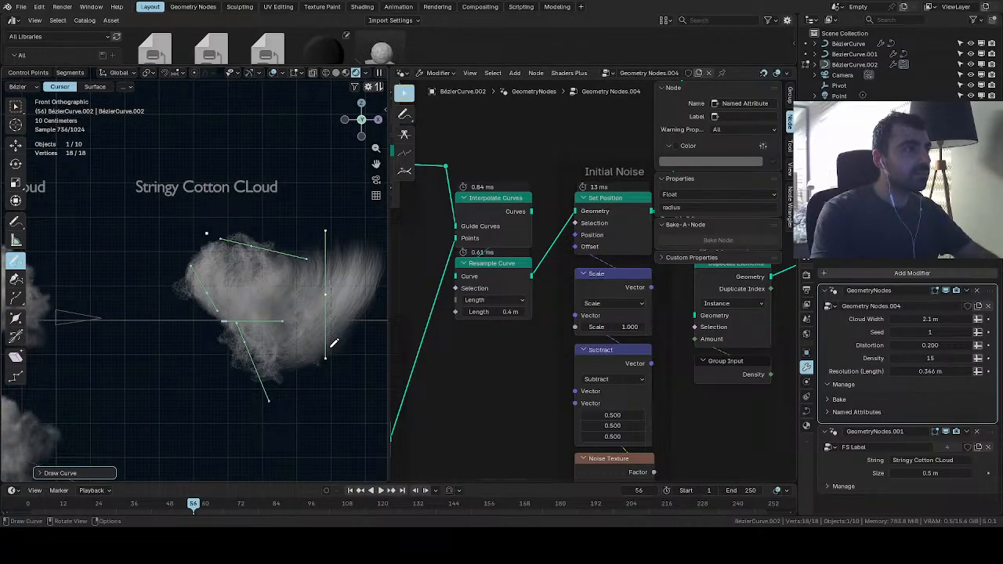
# Set the Initial Noise vector Scale to 3
pyautogui.click(605, 328)
pyautogui.write('3')
pyautogui.press('Return')
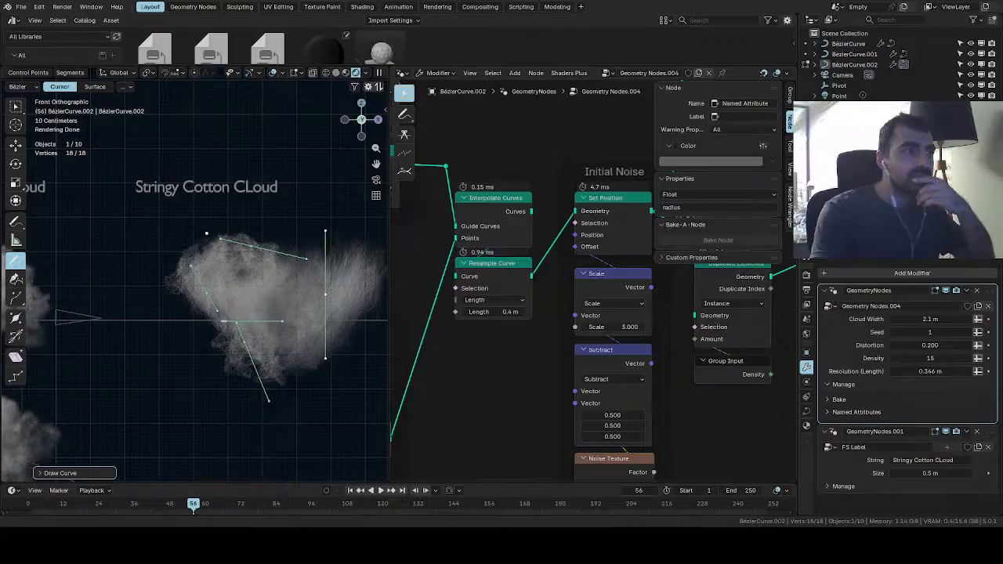
# Delete all existing curve points, draw four short separate strokes forming a wide wispy cloud, and return to Object Mode
pyautogui.click(177, 348)
pyautogui.scroll(-3, 249, 315)
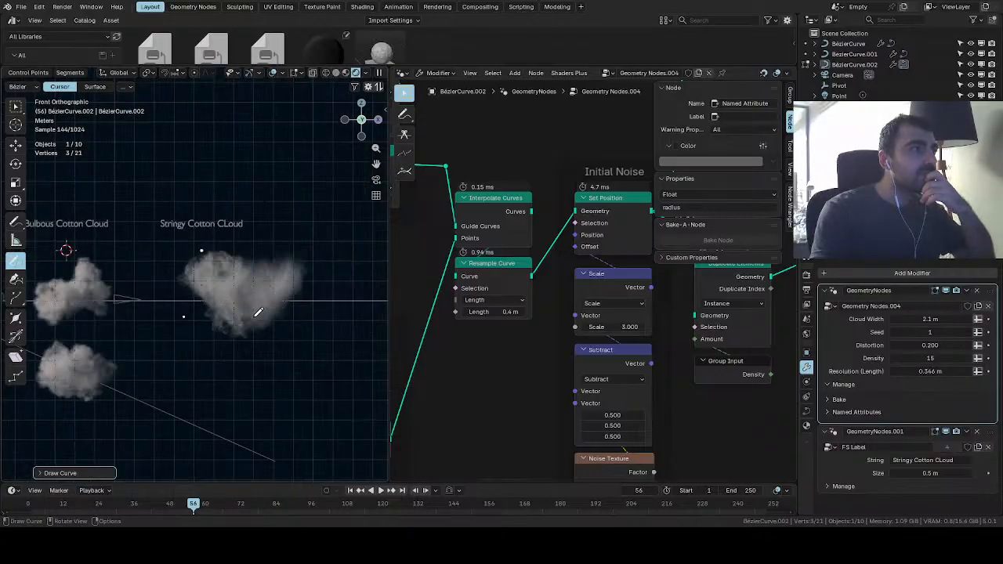
pyautogui.scroll(2, 266, 316)
pyautogui.press('a')
pyautogui.press('x')
pyautogui.click(293, 300)
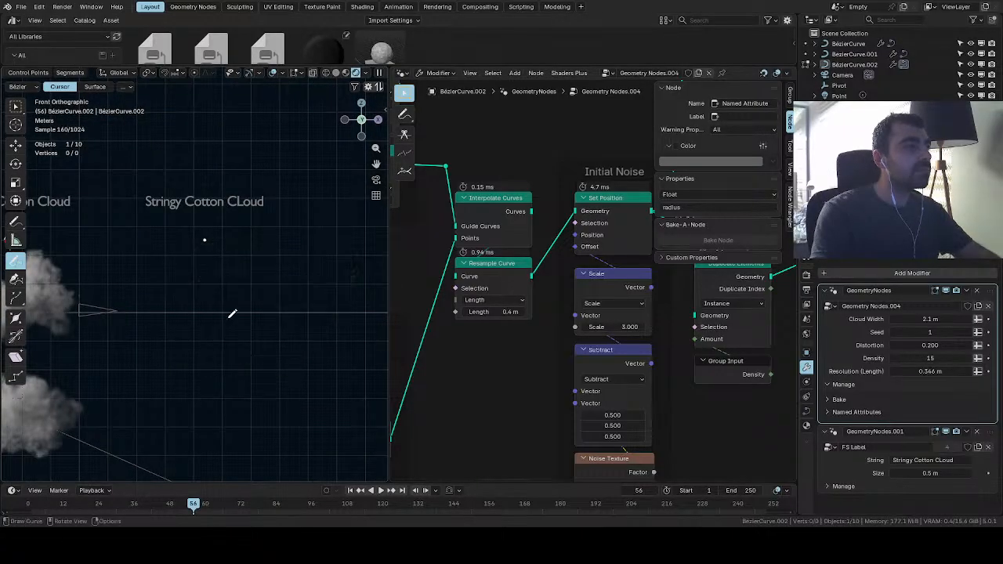
pyautogui.moveTo(181, 276)
pyautogui.mouseDown()
pyautogui.moveTo(212, 316)
pyautogui.moveTo(343, 274)
pyautogui.mouseUp()
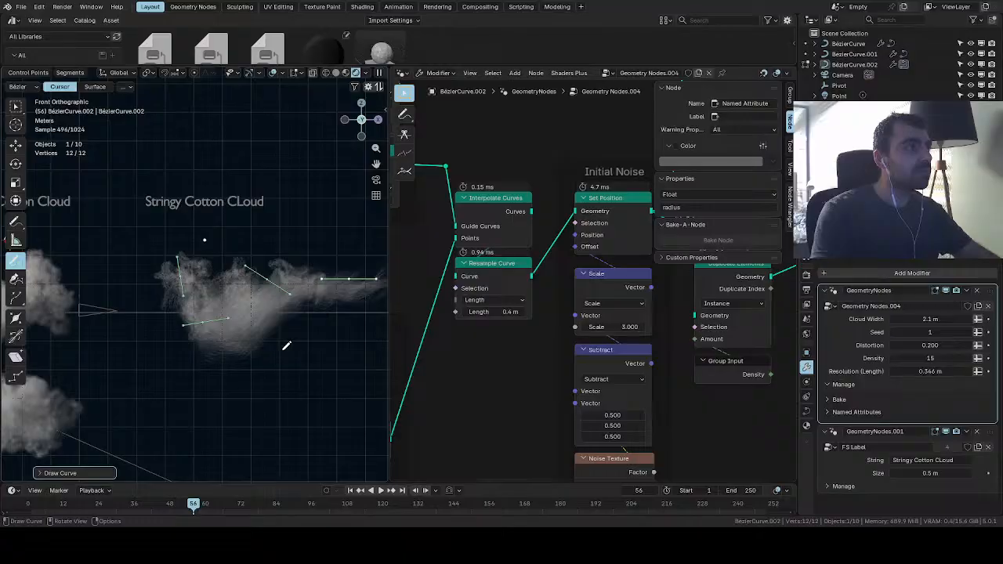
pyautogui.press('Tab')
# Examine the redrawn Stringy Cotton Cloud's strand detail and silhouette both up close and from a distance
pyautogui.scroll(-2, 282, 353)
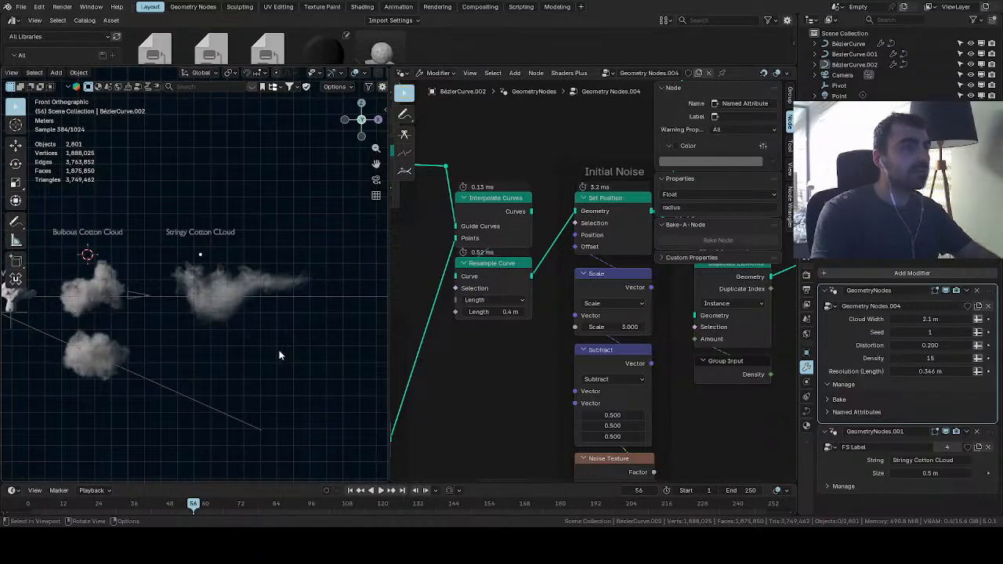
pyautogui.scroll(1, 281, 354)
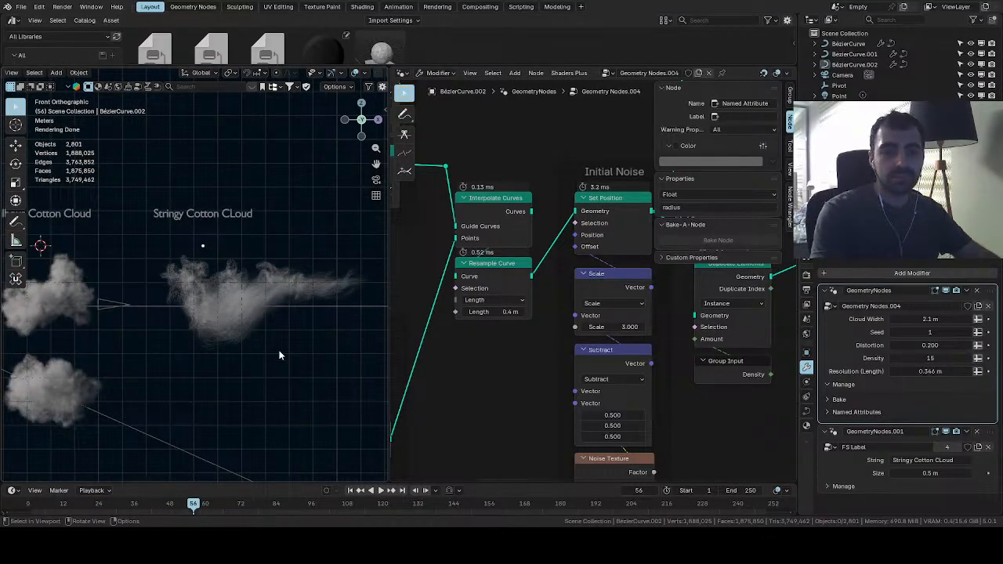
pyautogui.scroll(-2, 280, 355)
pyautogui.scroll(7, 256, 355)
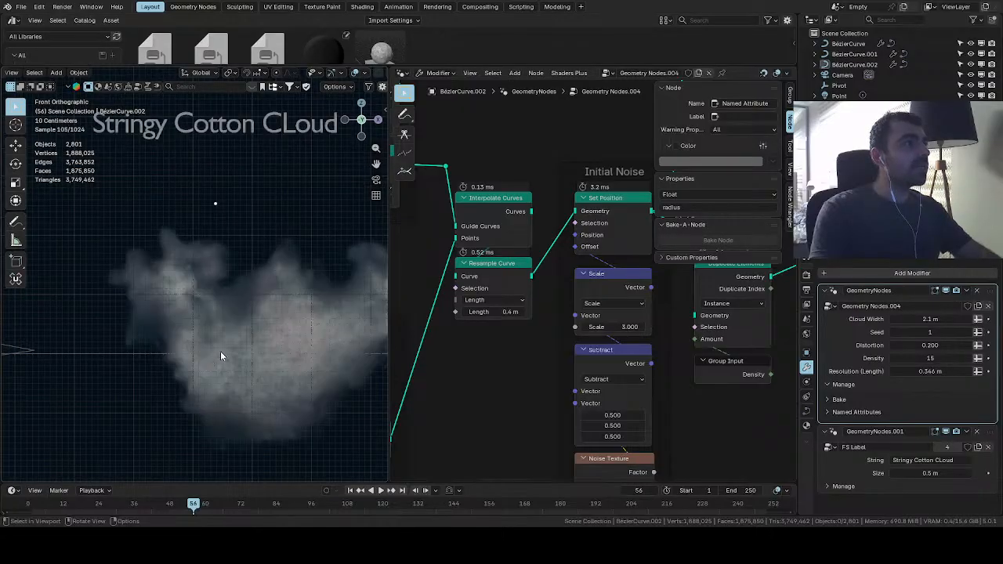
pyautogui.scroll(-3, 220, 351)
pyautogui.scroll(4, 231, 352)
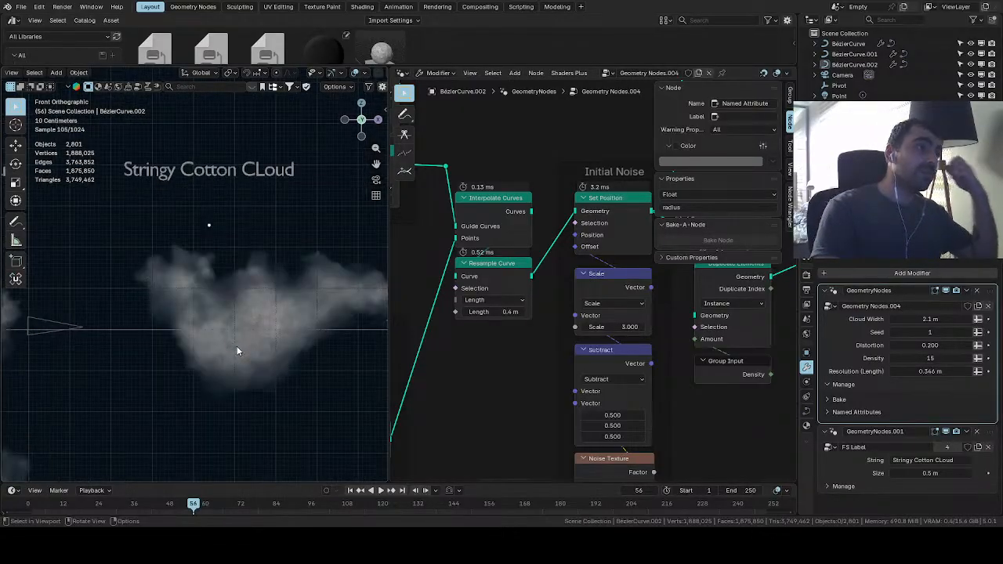
pyautogui.scroll(-4, 227, 328)
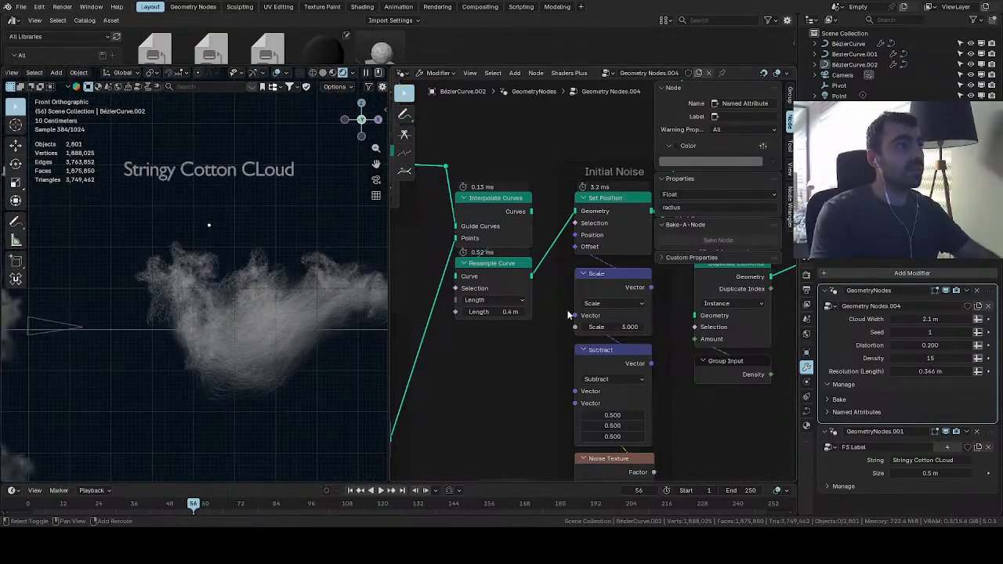
pyautogui.moveTo(567, 314); pyautogui.dragTo(554, 522, button='middle')
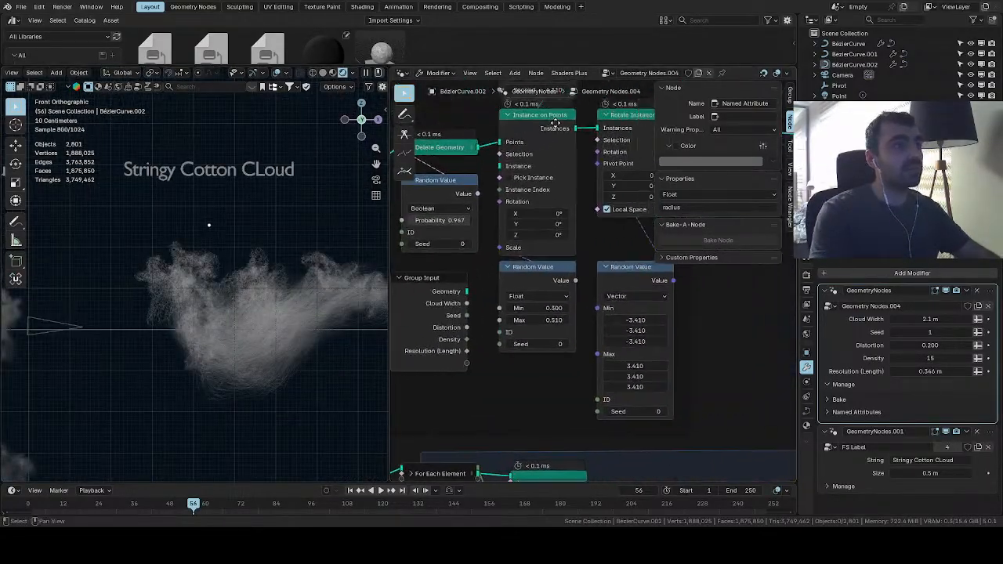
# Delete the stray Group Input node and set the Probability of the Random Value feeding Delete Geometry to 0.875
pyautogui.click(446, 284)
pyautogui.press('x')
pyautogui.moveTo(520, 259); pyautogui.dragTo(585, 337, button='middle')
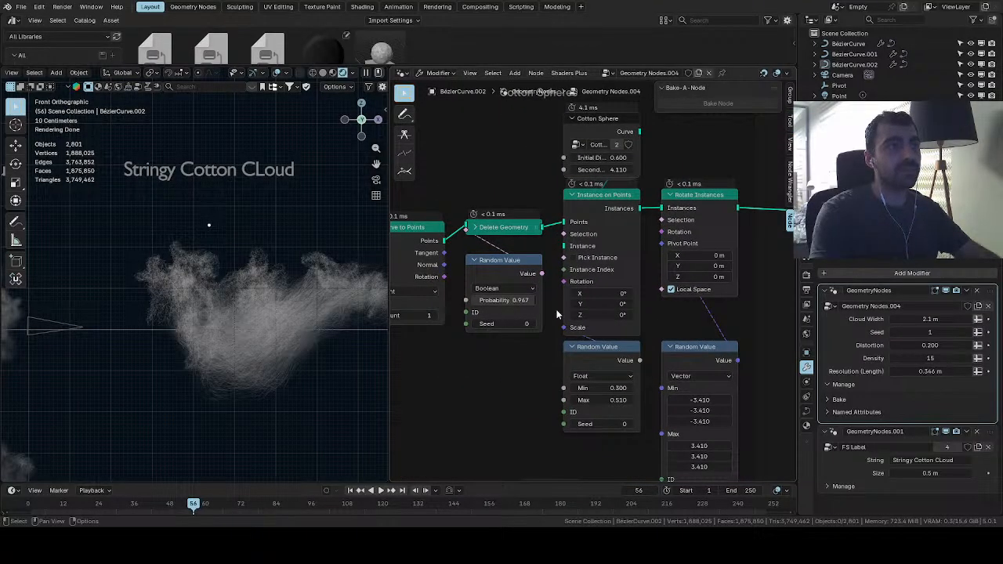
pyautogui.moveTo(514, 300)
pyautogui.mouseDown()
pyautogui.moveTo(489, 300)
pyautogui.moveTo(527, 300)
pyautogui.moveTo(514, 300)
pyautogui.mouseUp()
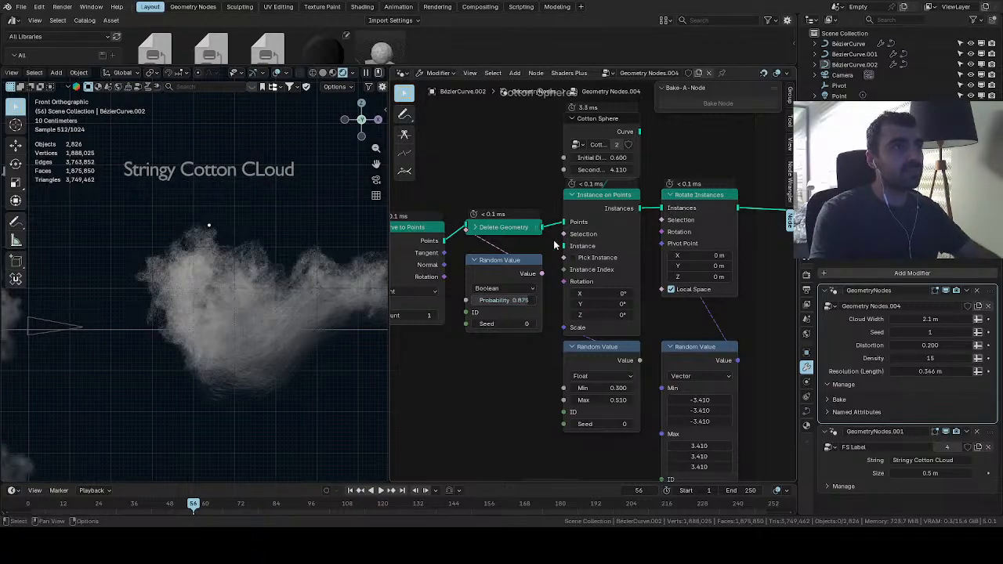
# Set the Max of the float Random Value driving the instance scale to 0.6
pyautogui.moveTo(605, 339); pyautogui.dragTo(553, 293, button='middle')
pyautogui.click(533, 354)
pyautogui.write('0.55')
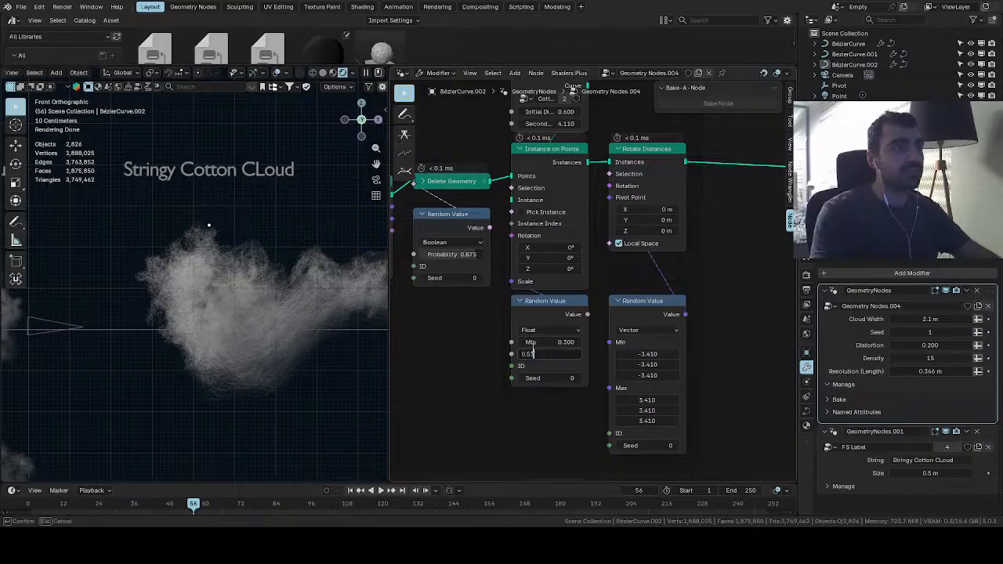
pyautogui.press('Return')
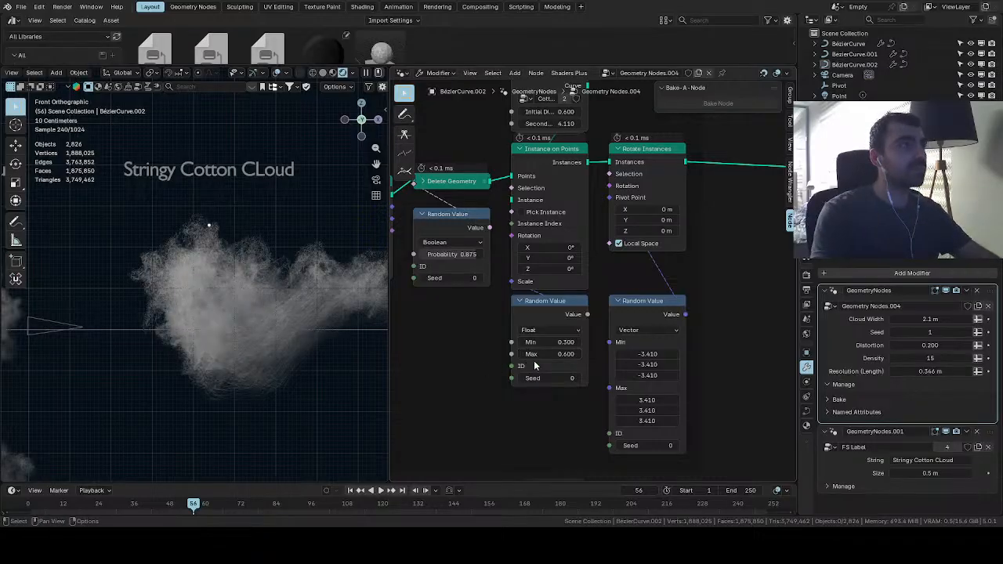
# Set the instance scale Random Value's Min to 0.04 and Max to 0.42
pyautogui.moveTo(530, 342)
pyautogui.mouseDown()
pyautogui.moveTo(552, 344)
pyautogui.moveTo(545, 354)
pyautogui.mouseUp()
pyautogui.click(531, 342)
pyautogui.write('0.1')
pyautogui.press('Return')
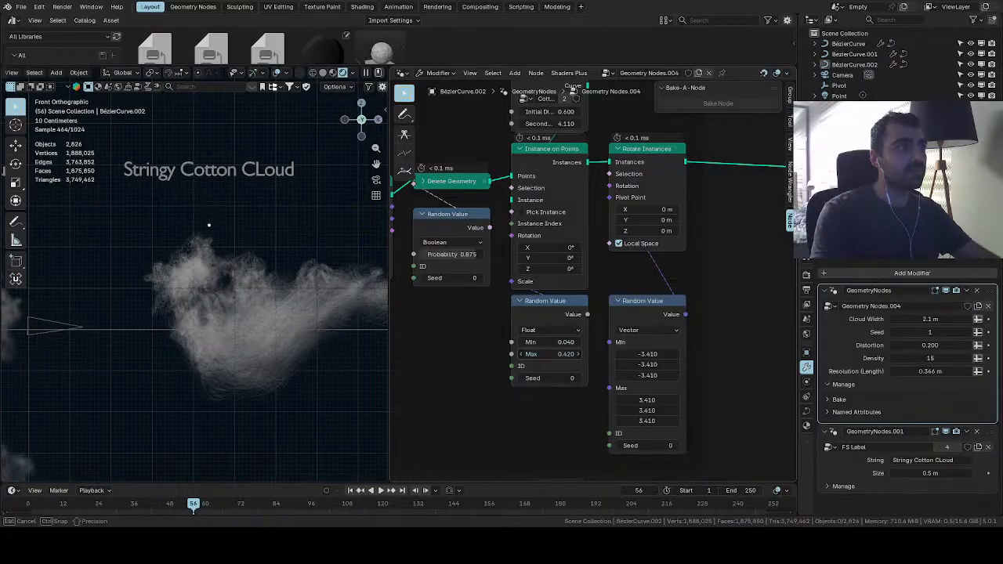
# Compare the Stringy Cotton Cloud with the neighbouring Bulbous Cotton Clouds from a distance and up close
pyautogui.scroll(-4, 274, 319)
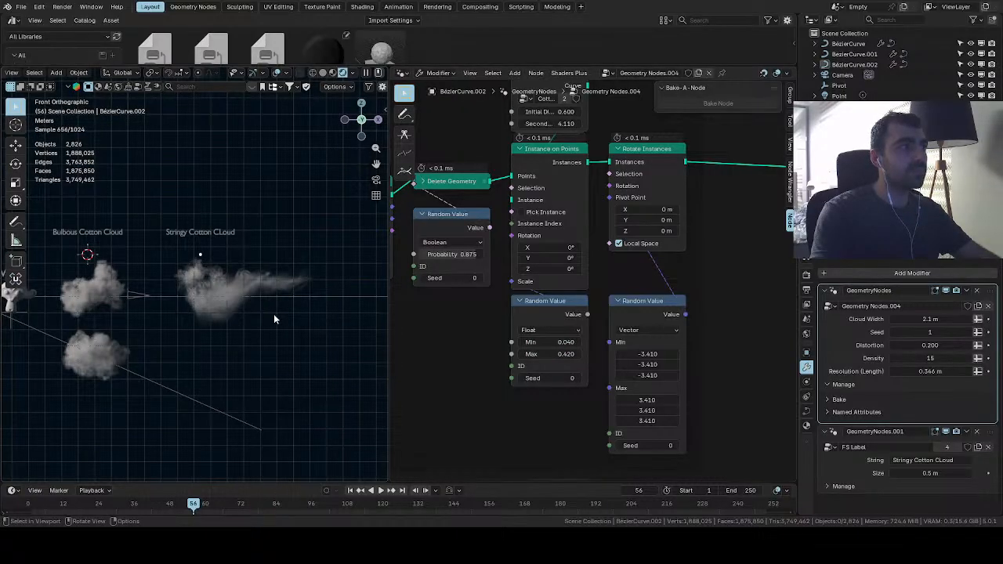
pyautogui.keyDown('shift'); pyautogui.moveTo(165, 315); pyautogui.dragTo(305, 328, button='middle'); pyautogui.keyUp('shift')
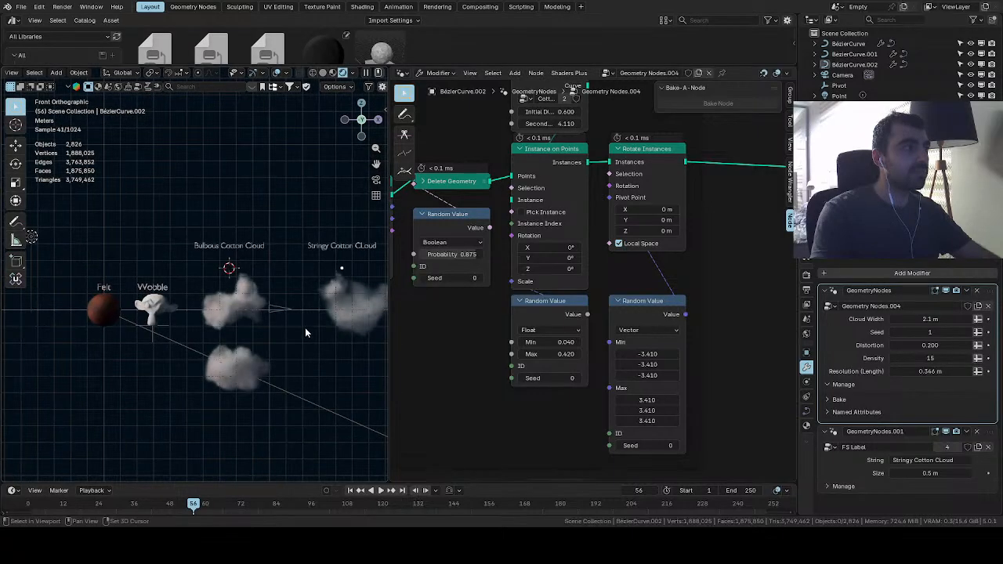
pyautogui.scroll(1, 305, 329)
pyautogui.scroll(2, 305, 333)
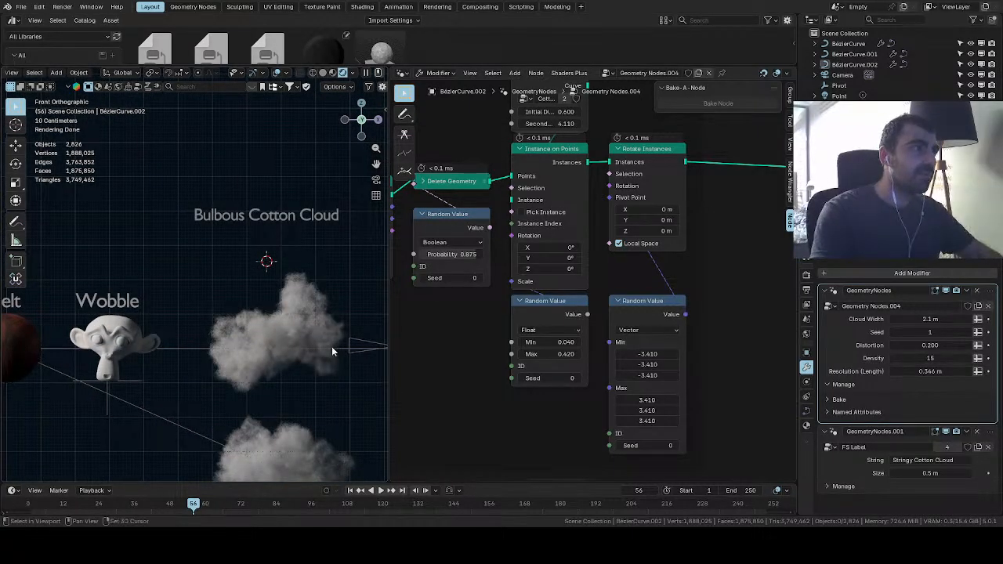
pyautogui.keyDown('shift'); pyautogui.moveTo(330, 389); pyautogui.dragTo(88, 381, button='middle'); pyautogui.keyUp('shift')
pyautogui.scroll(-2, 263, 342)
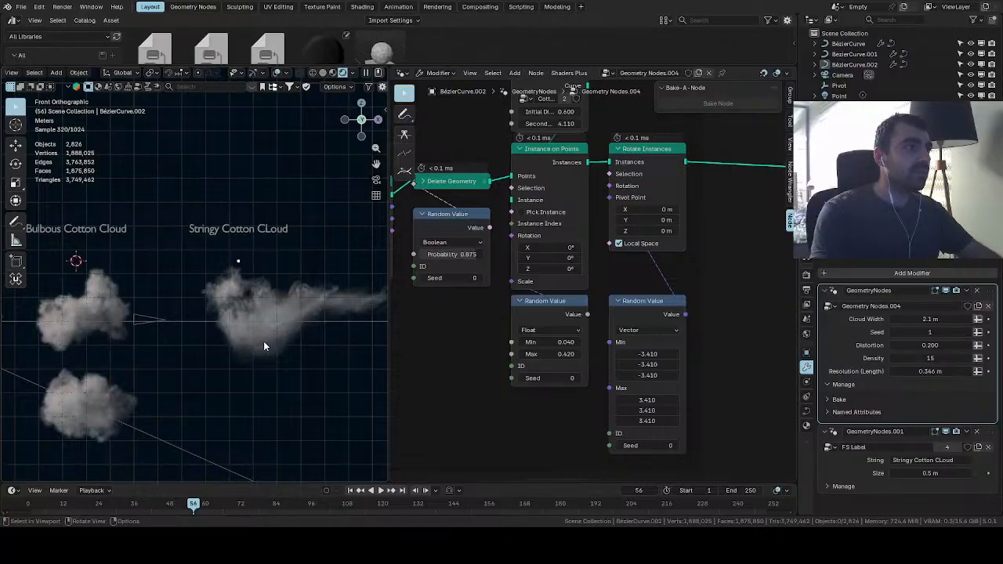
pyautogui.keyDown('shift'); pyautogui.moveTo(263, 342); pyautogui.dragTo(189, 340, button='middle'); pyautogui.keyUp('shift')
pyautogui.scroll(3, 188, 340)
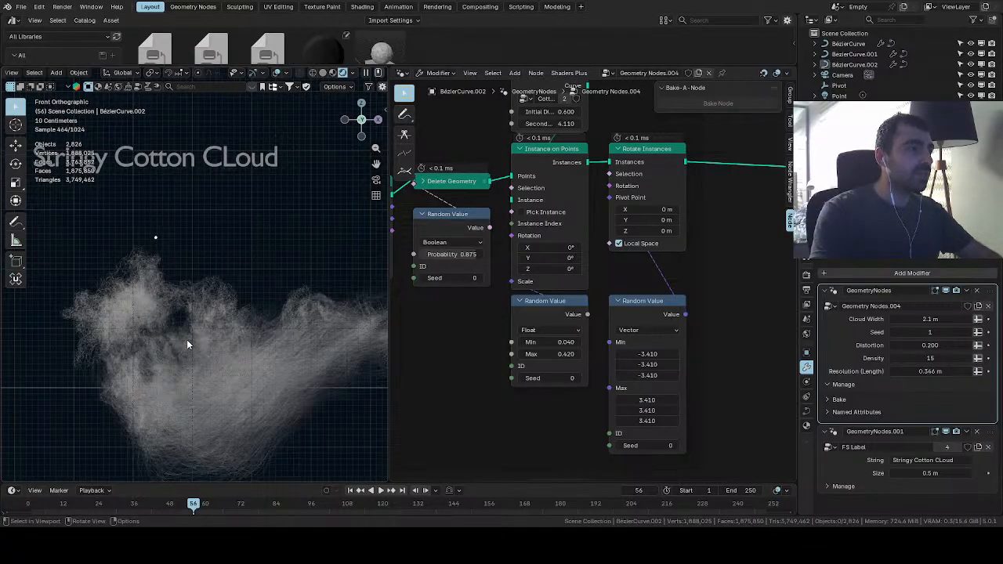
# Set the 4D Noise Texture's Scale to 25 in the For Each Element zone and the modifier's Distortion to 0.5
pyautogui.scroll(-8, 571, 348)
pyautogui.moveTo(584, 401); pyautogui.dragTo(462, 333, button='middle')
pyautogui.scroll(2, 470, 376)
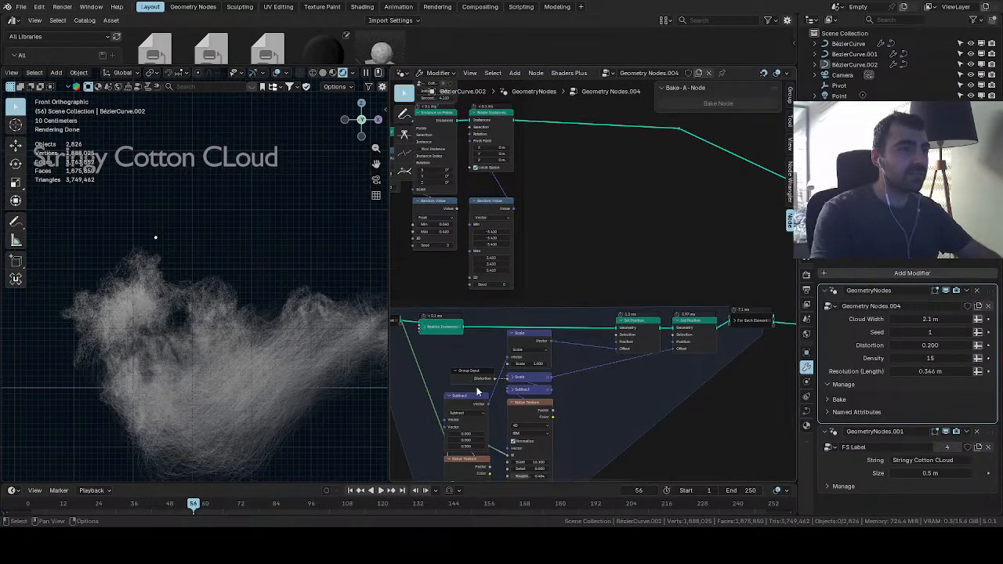
pyautogui.moveTo(496, 421); pyautogui.dragTo(510, 336, button='middle')
pyautogui.scroll(4, 510, 342)
pyautogui.scroll(2, 512, 376)
pyautogui.click(515, 429)
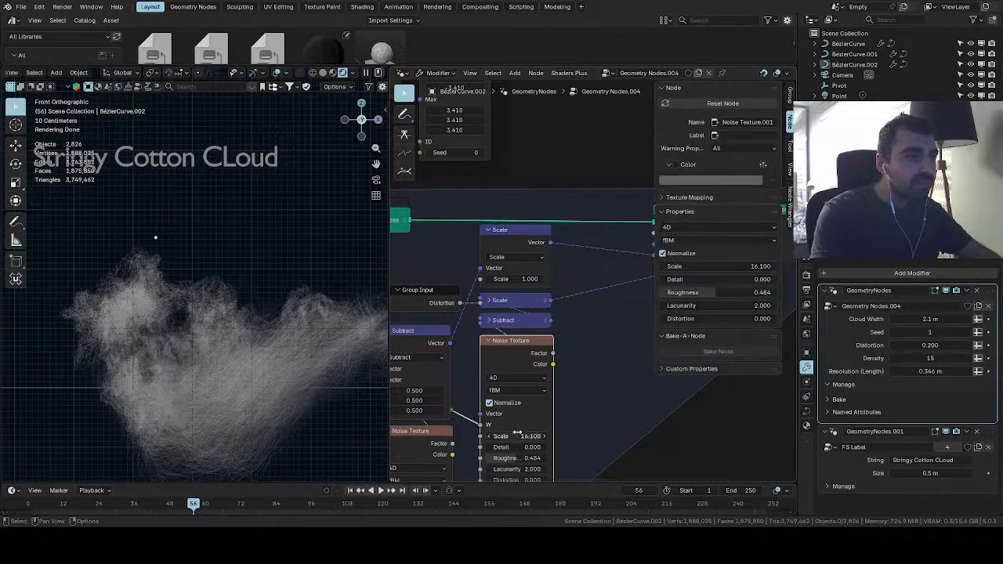
pyautogui.click(518, 436)
pyautogui.press('Return')
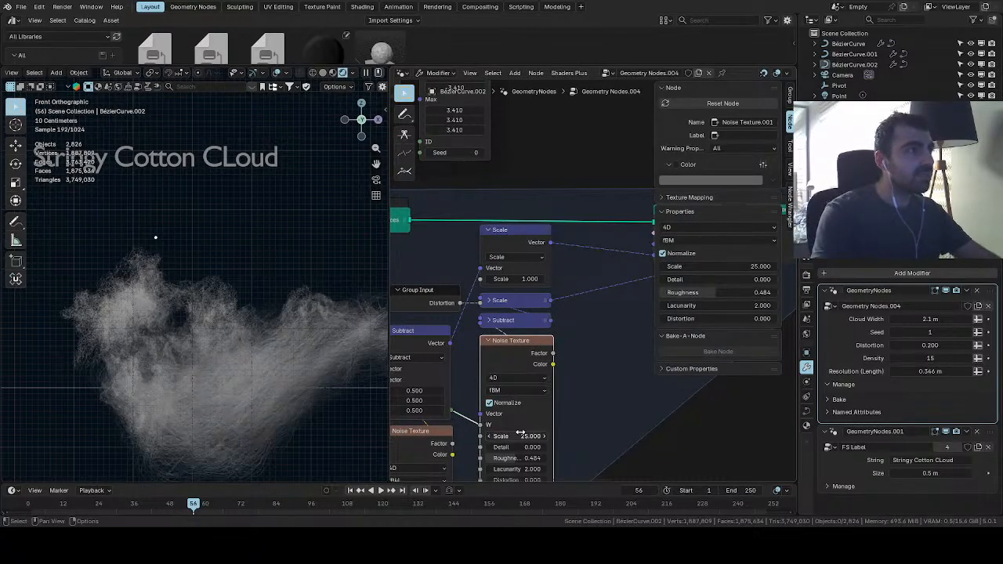
pyautogui.click(913, 346)
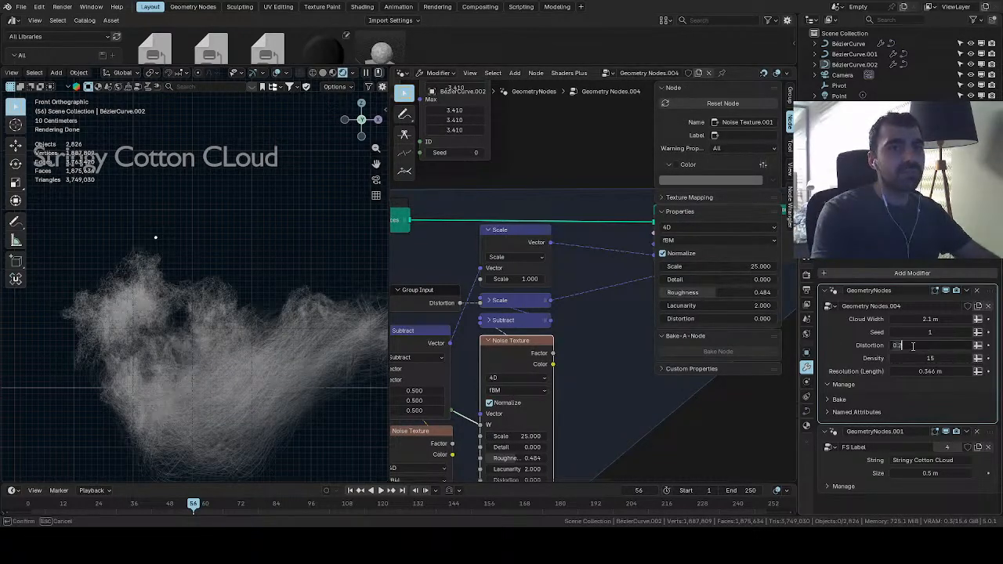
pyautogui.press('Return')
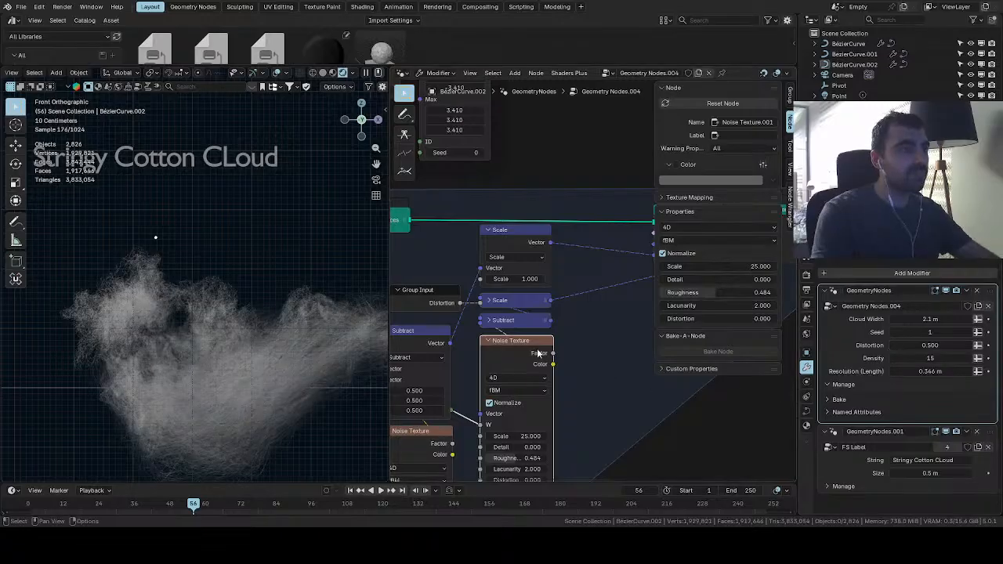
# Set the Scale value of the expanded vector Scale node in the For Each Element zone to 0.6
pyautogui.moveTo(479, 316); pyautogui.dragTo(540, 299, button='middle')
pyautogui.click(582, 263)
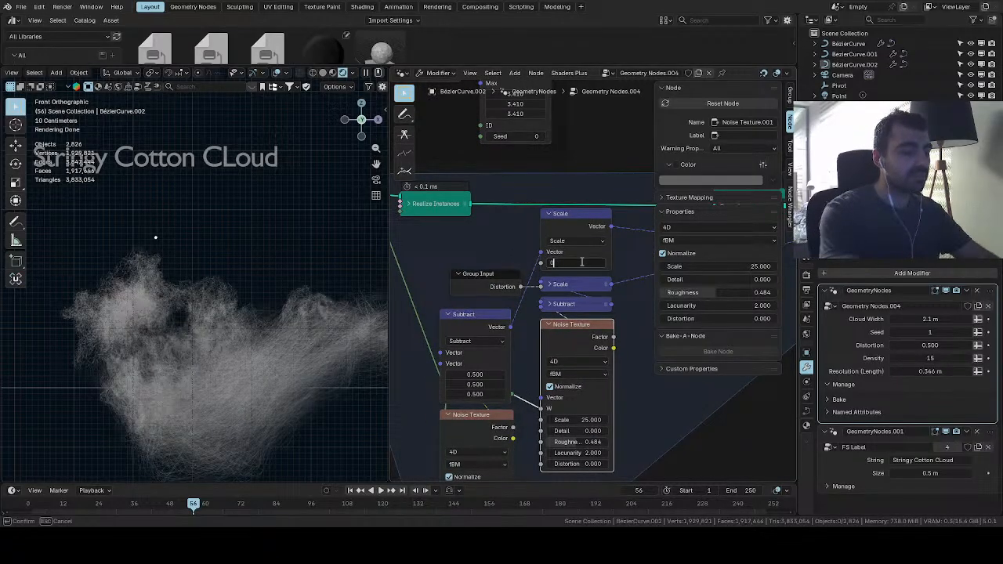
pyautogui.write('0.6')
pyautogui.press('Return')
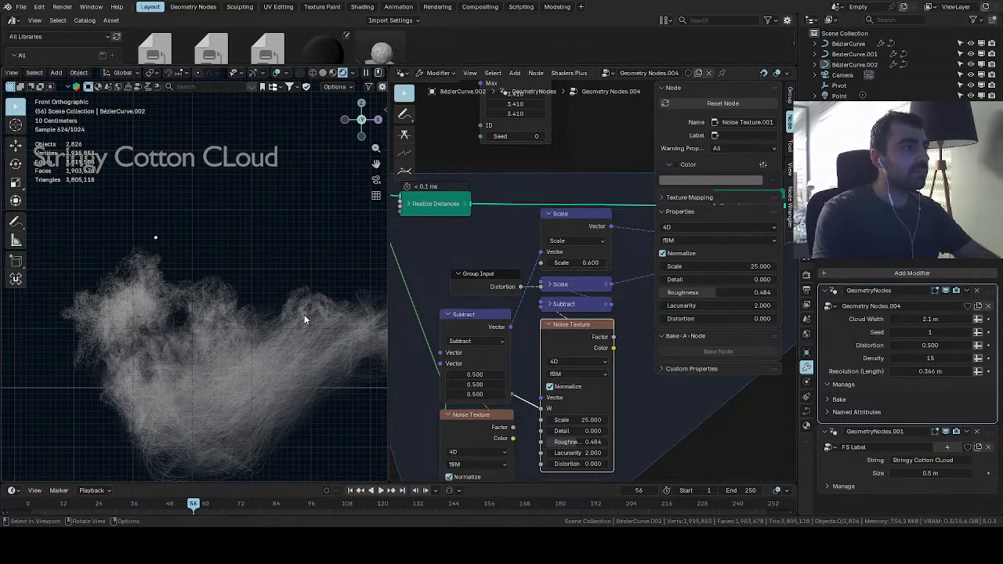
# Edit the cloud curve and replace its strokes with five short strokes forming a compact cloud
pyautogui.scroll(-1, 301, 317)
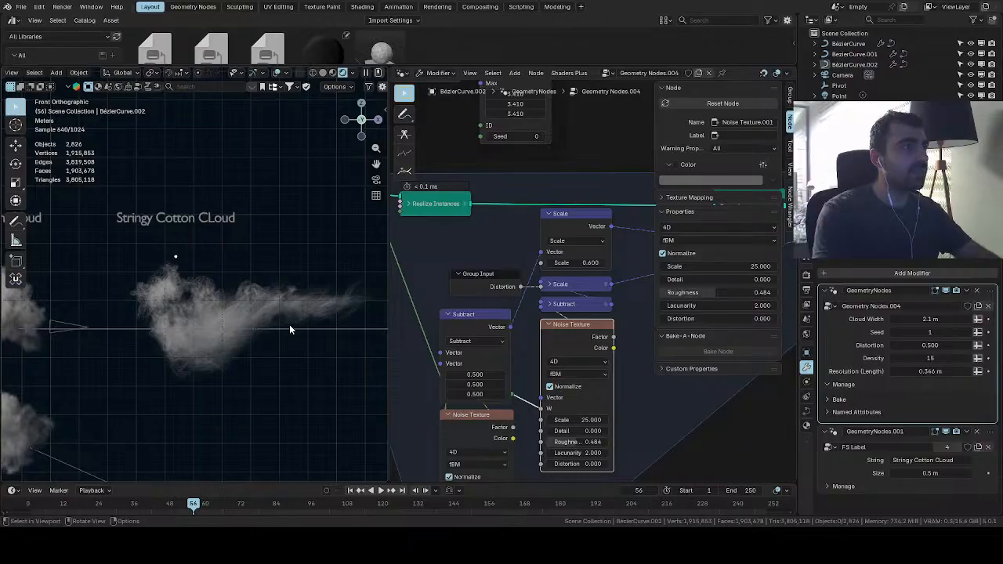
pyautogui.press('Tab')
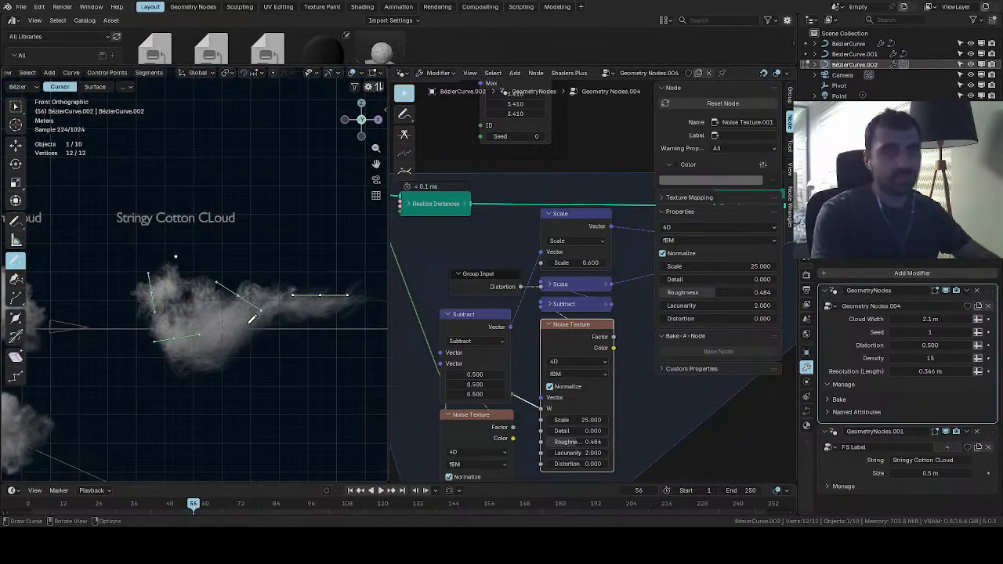
pyautogui.moveTo(127, 311)
pyautogui.mouseDown()
pyautogui.moveTo(190, 316)
pyautogui.moveTo(208, 280)
pyautogui.mouseUp()
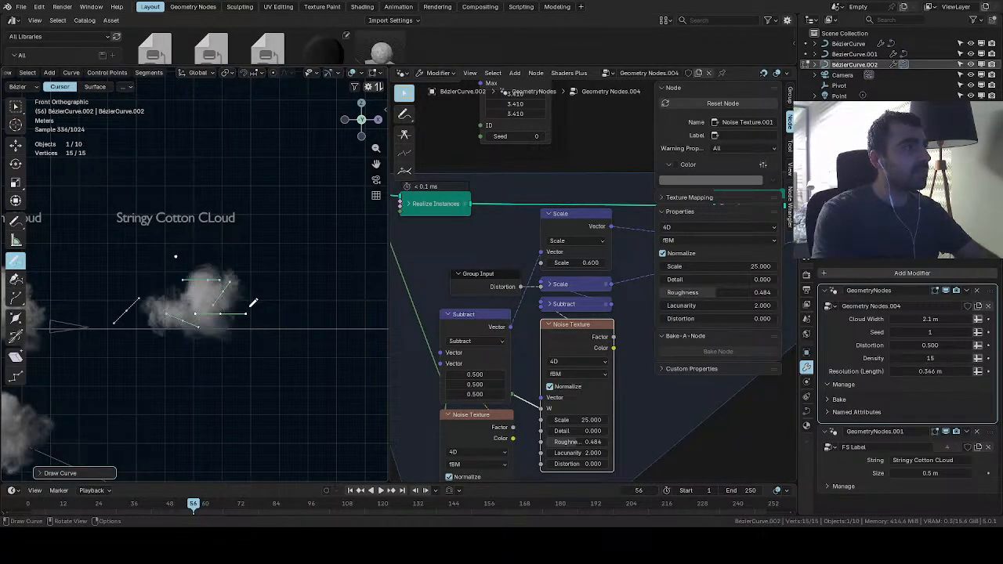
pyautogui.scroll(1, 247, 311)
pyautogui.scroll(3, 286, 321)
# Delete the compact test strokes and draw many short strokes spread over a large rounded cloud shape
pyautogui.press('x')
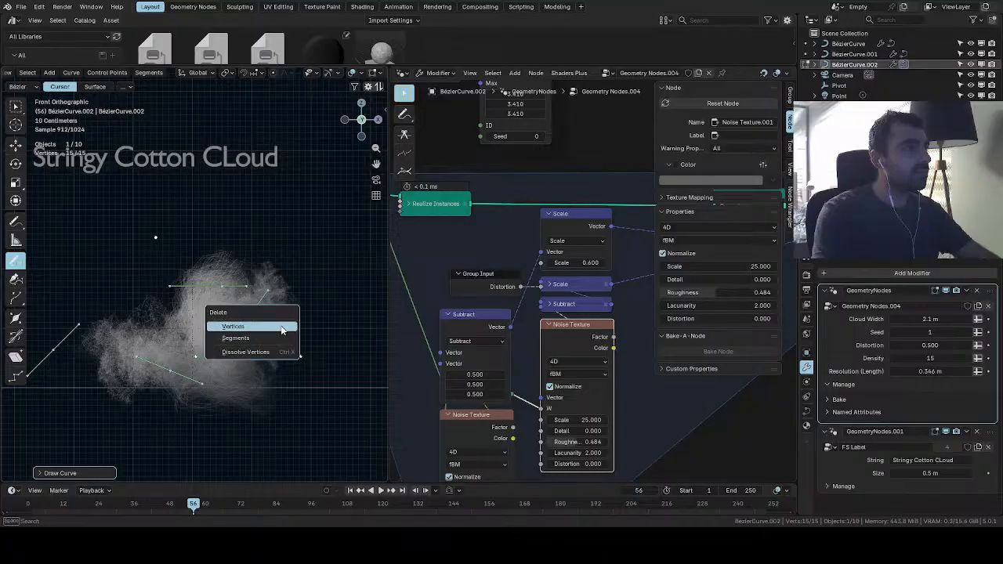
pyautogui.click(286, 323)
pyautogui.moveTo(156, 374)
pyautogui.mouseDown()
pyautogui.moveTo(134, 405)
pyautogui.moveTo(300, 323)
pyautogui.mouseUp()
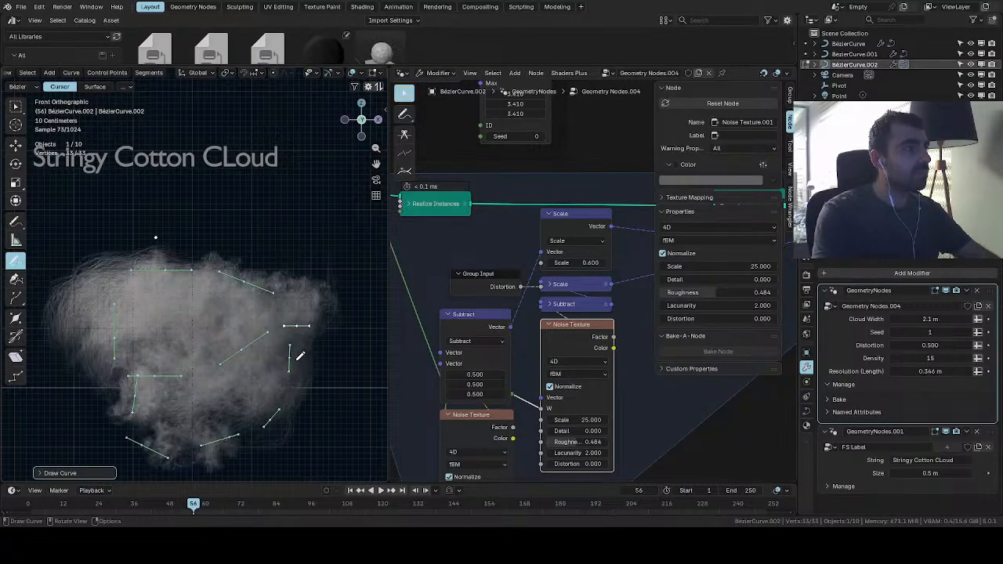
pyautogui.scroll(-3, 290, 356)
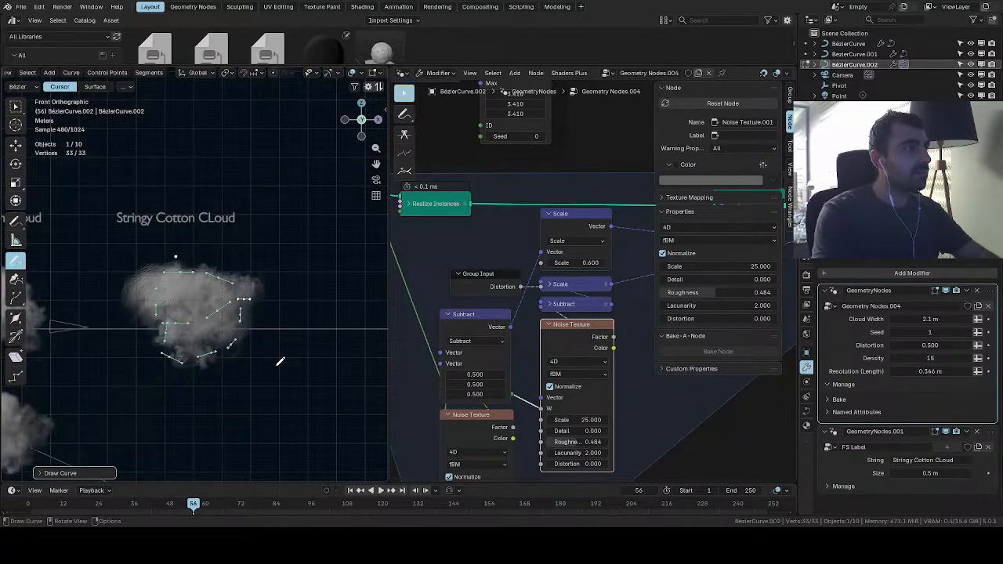
# Delete the rounded cloud's strokes and draw seven short, mostly horizontal strokes forming a long, flat cloud
pyautogui.scroll(4, 279, 362)
pyautogui.press('x')
pyautogui.click(283, 330)
pyautogui.moveTo(101, 310)
pyautogui.mouseDown()
pyautogui.moveTo(245, 275)
pyautogui.moveTo(111, 320)
pyautogui.mouseUp()
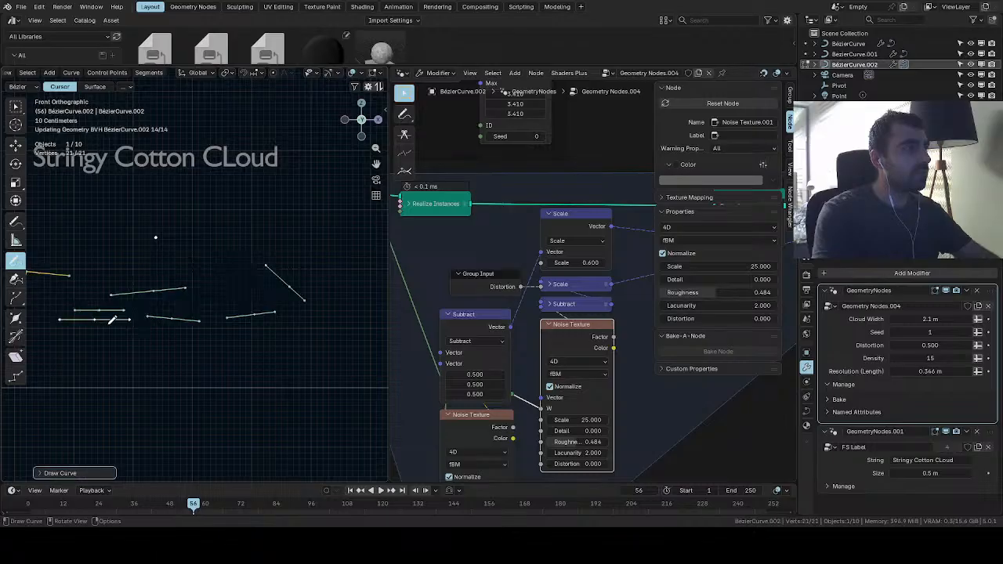
pyautogui.scroll(-3, 167, 349)
pyautogui.scroll(2, 344, 359)
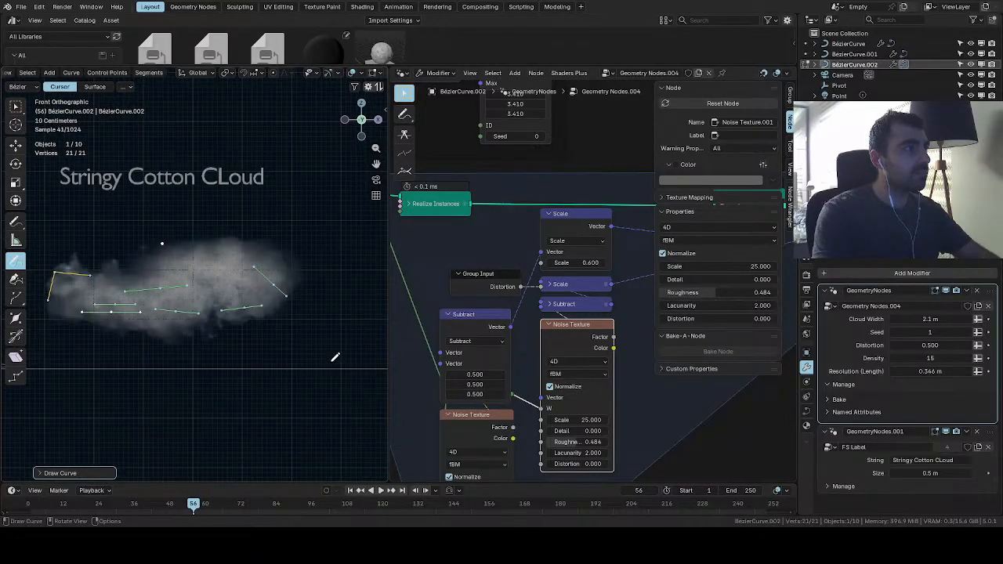
pyautogui.scroll(1, 335, 357)
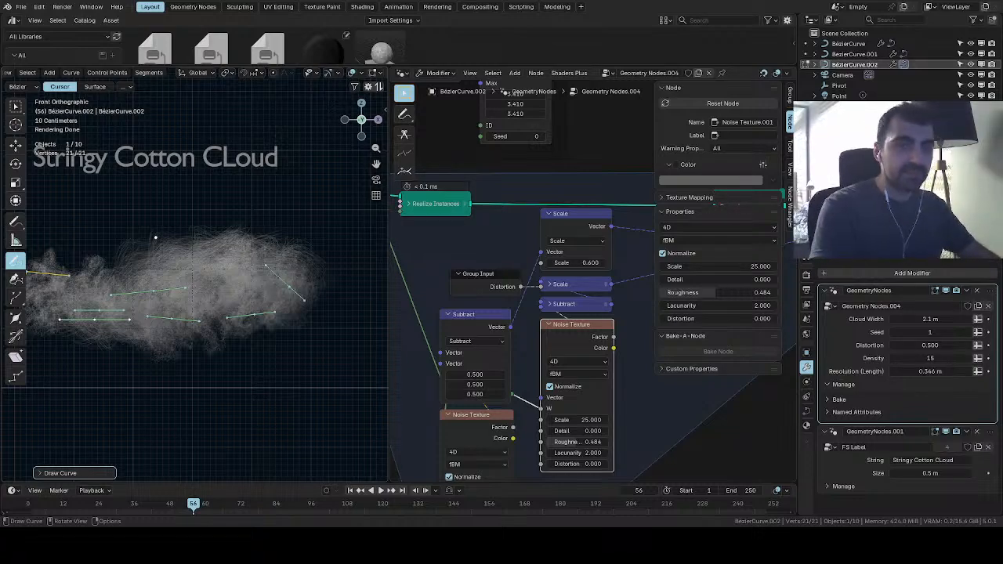
# Delete all curve points and draw several short strokes forming a thin, wide cloud below the Stringy Cotton Cloud label
pyautogui.click(166, 279)
pyautogui.scroll(-3, 239, 271)
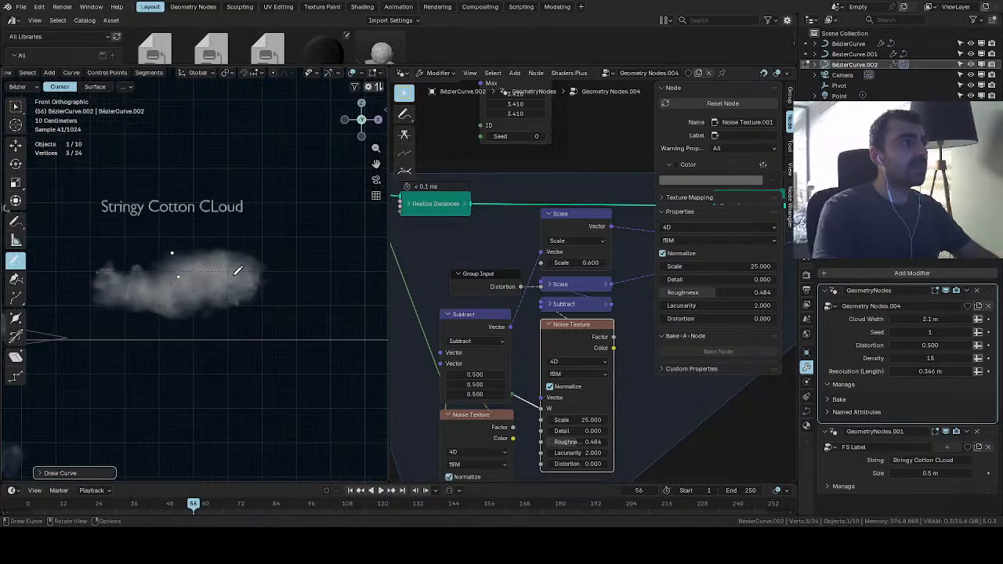
pyautogui.scroll(2, 249, 292)
pyautogui.scroll(-1, 242, 276)
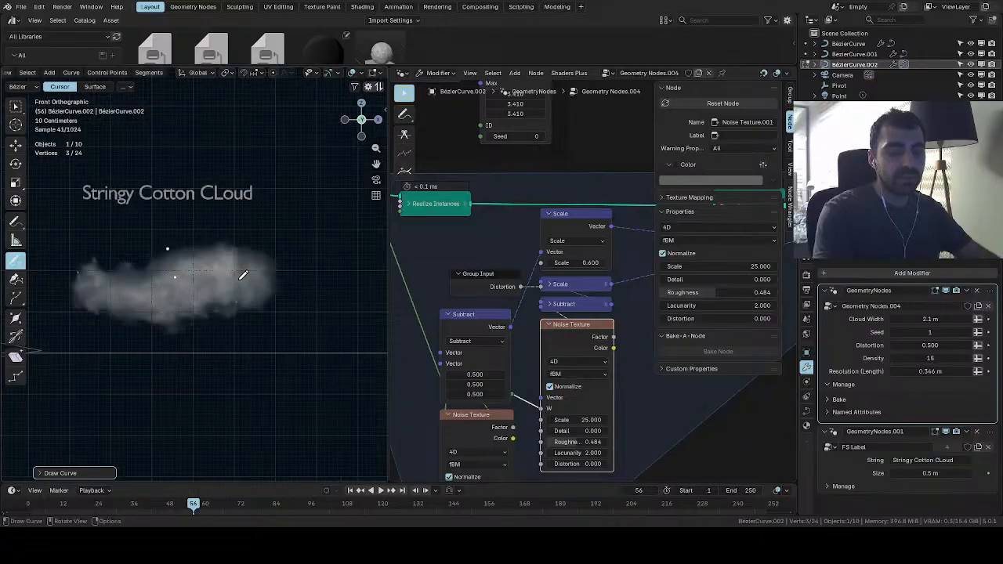
pyautogui.keyDown('shift'); pyautogui.moveTo(242, 276); pyautogui.dragTo(301, 287, button='middle'); pyautogui.keyUp('shift')
pyautogui.press('a')
pyautogui.press('Delete')
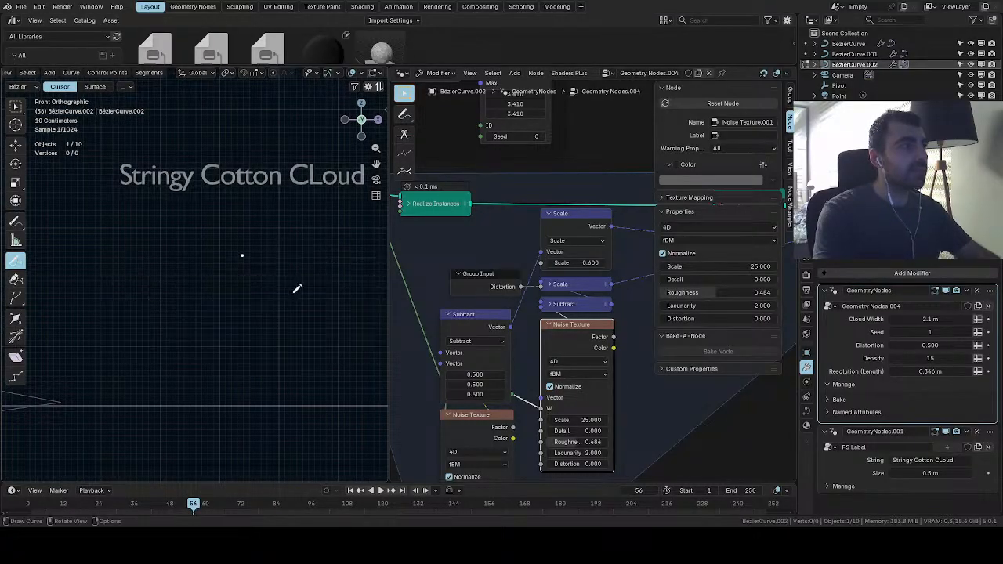
pyautogui.scroll(-1, 262, 285)
pyautogui.scroll(1, 255, 291)
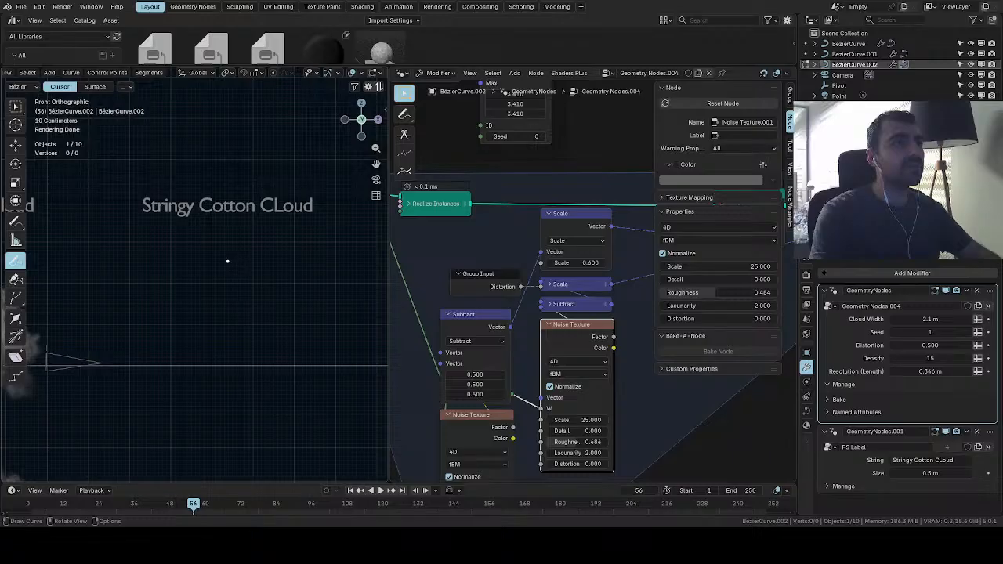
pyautogui.moveTo(132, 270); pyautogui.dragTo(320, 260)
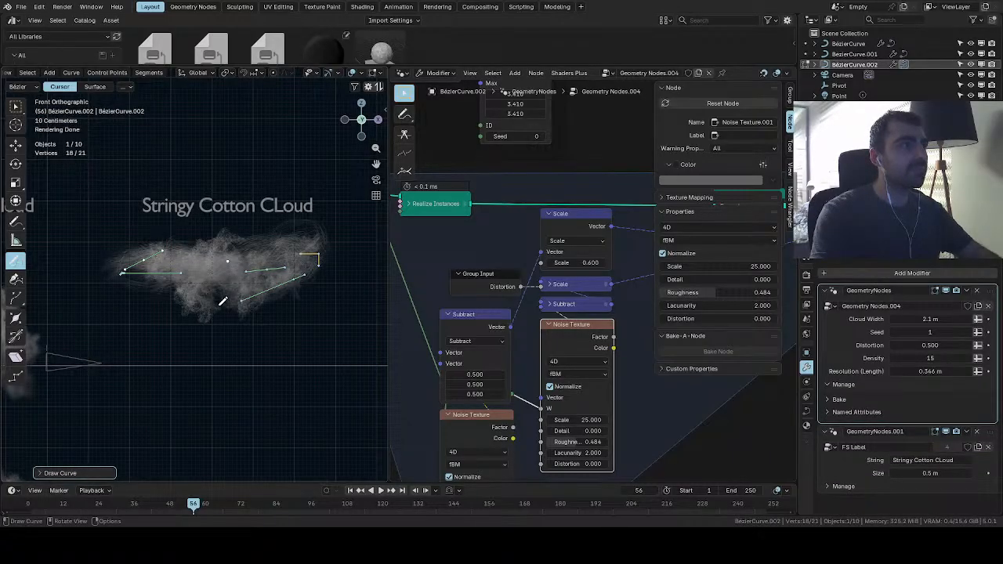
# Set the Scale value of the expanded vector Scale node above the Noise Texture to 1
pyautogui.scroll(-2, 220, 302)
pyautogui.scroll(-1, 220, 302)
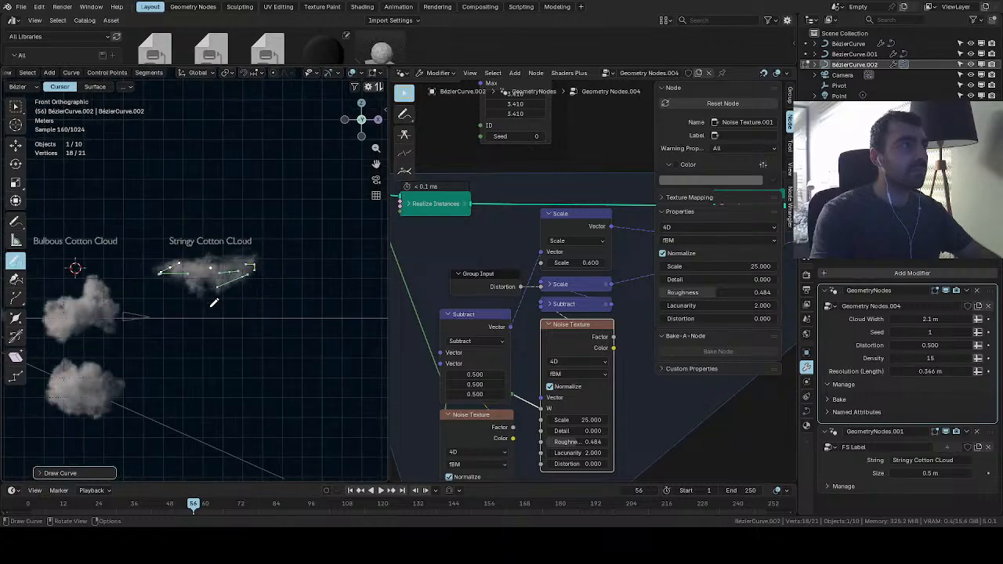
pyautogui.scroll(4, 216, 299)
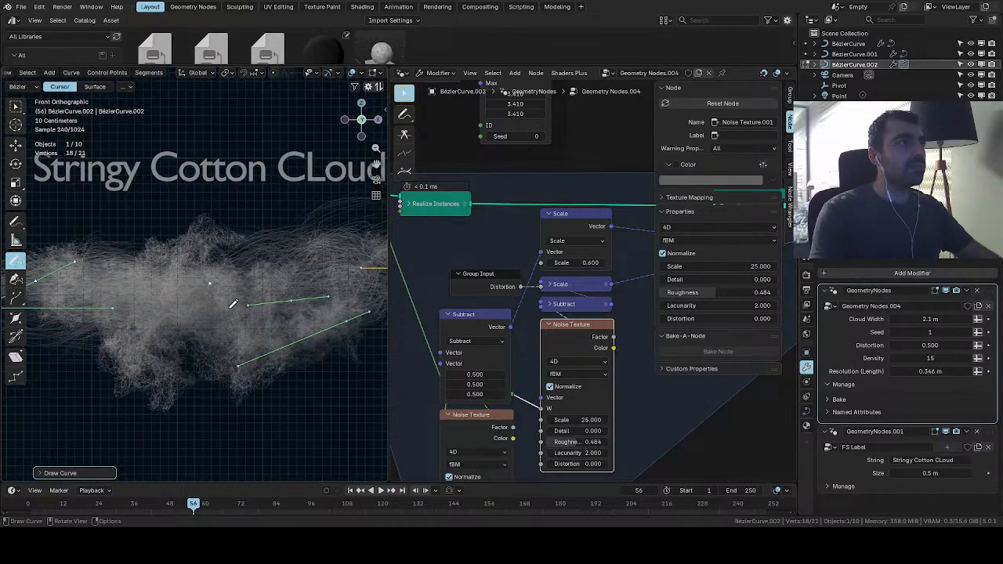
pyautogui.scroll(-1, 225, 306)
pyautogui.scroll(-2, 492, 348)
pyautogui.scroll(-3, 576, 312)
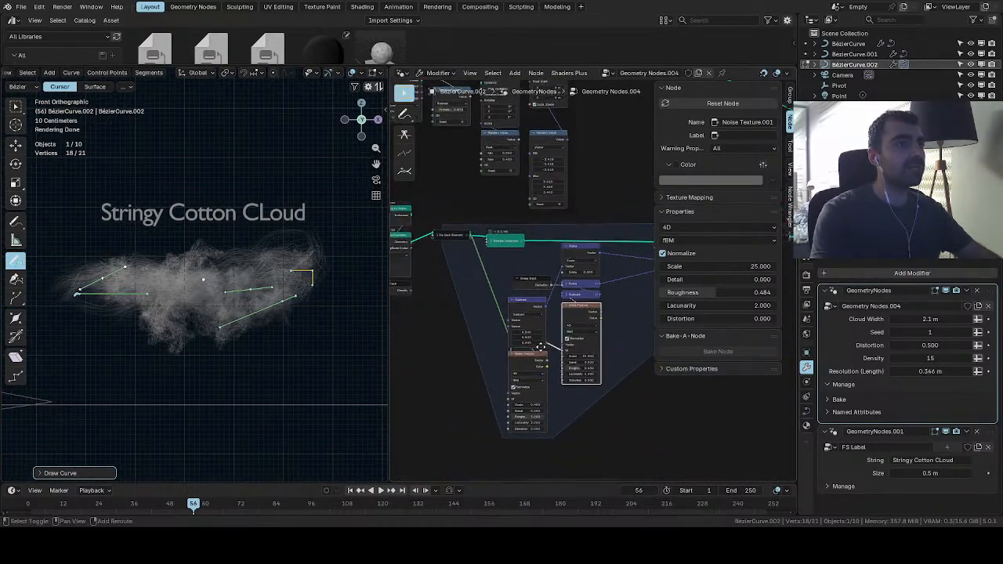
pyautogui.scroll(4, 577, 310)
pyautogui.moveTo(574, 308); pyautogui.dragTo(518, 359, button='middle')
pyautogui.hotkey('ctrl', 'z')
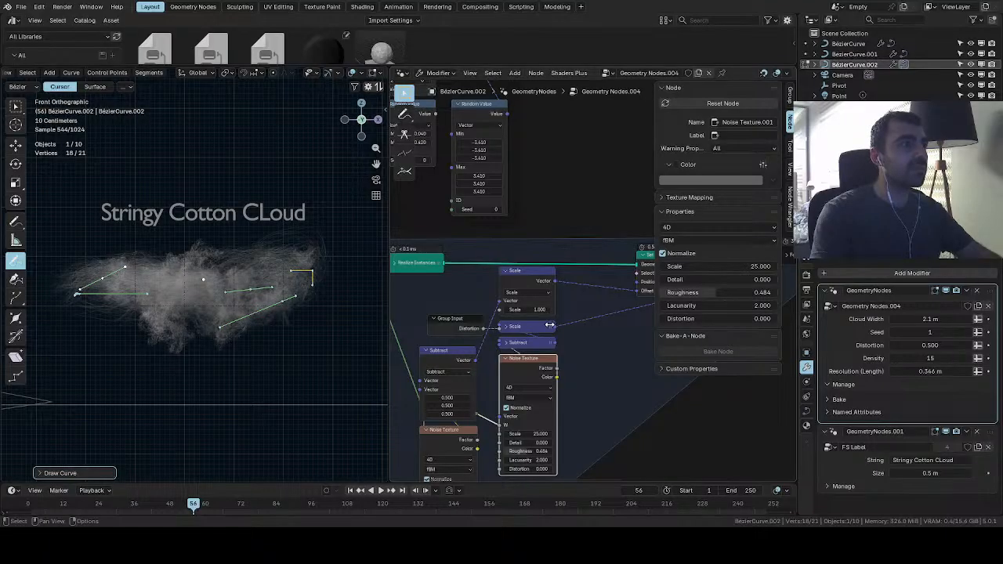
# Set the expanded vector Scale node's Scale to 0.1 and the cloud modifier's Density to 37
pyautogui.moveTo(532, 311); pyautogui.dragTo(512, 310)
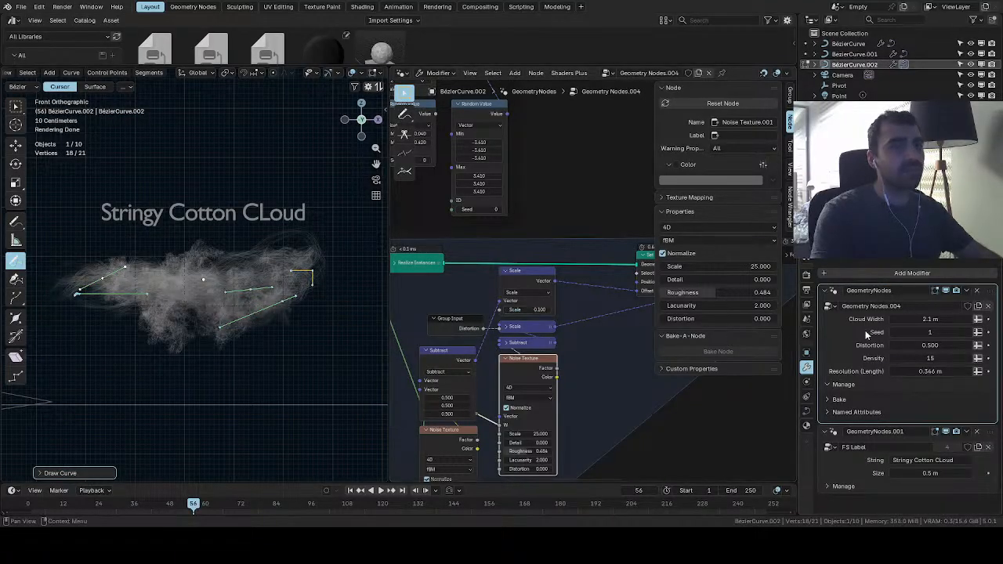
pyautogui.moveTo(912, 355); pyautogui.dragTo(933, 358)
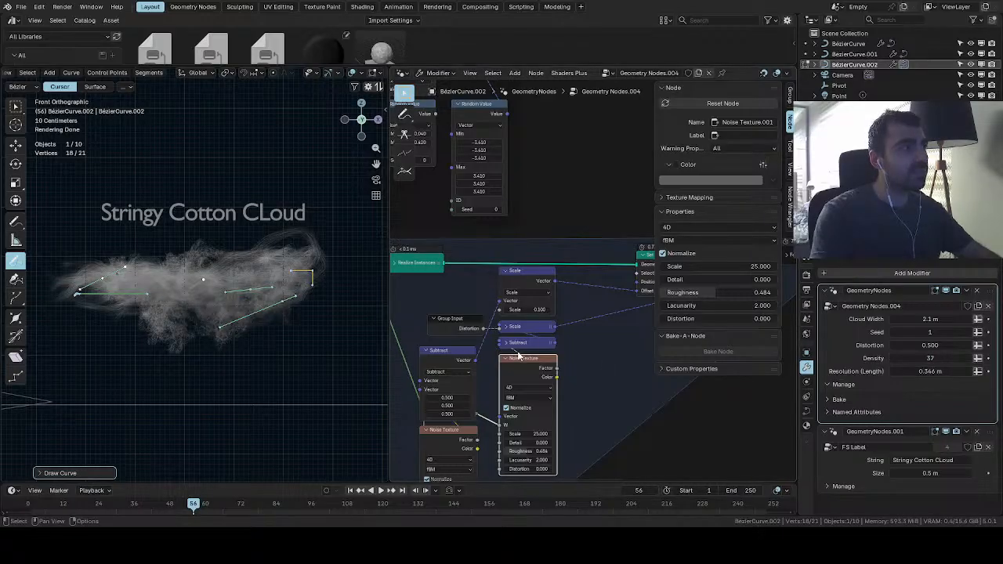
# Set the value of the upper radius Store Named Attribute node to 0.1
pyautogui.scroll(-5, 517, 355)
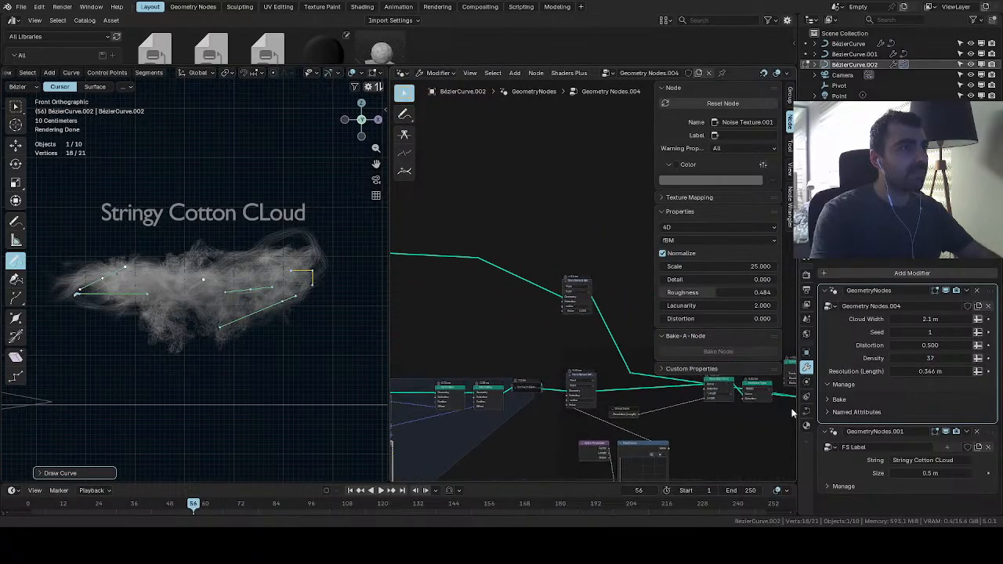
pyautogui.scroll(5, 627, 298)
pyautogui.click(470, 350)
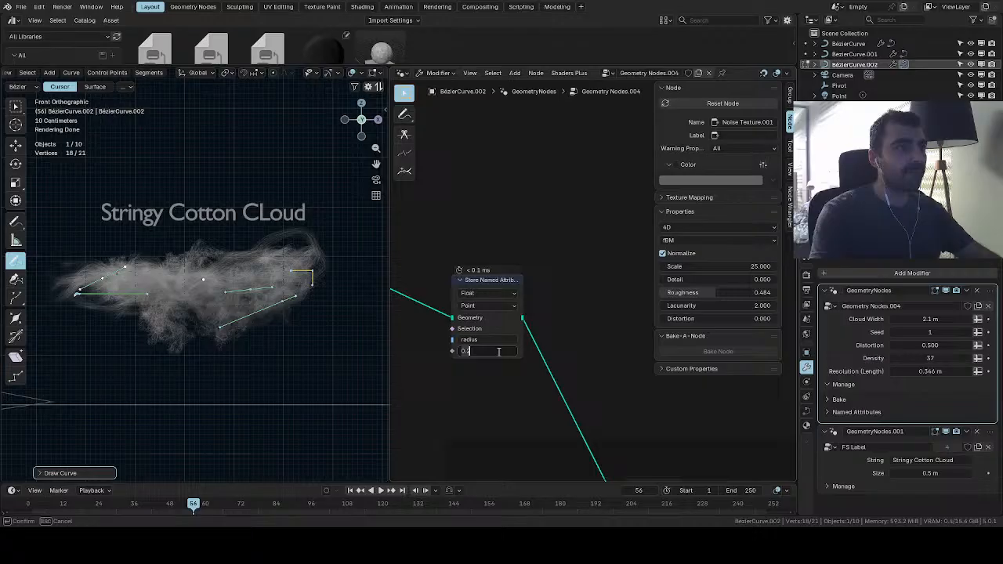
pyautogui.click(468, 350)
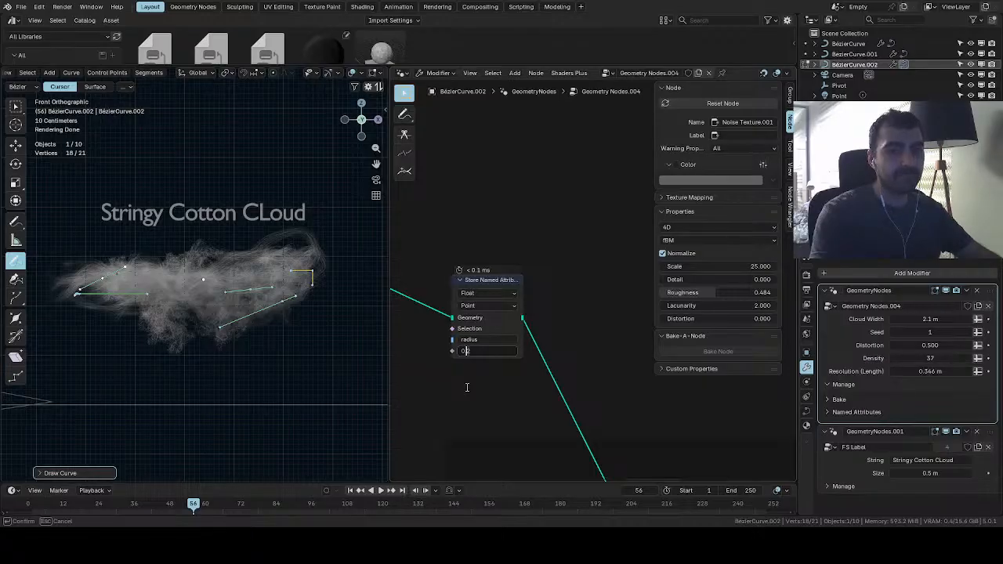
pyautogui.press('Delete')
pyautogui.write('1')
pyautogui.press('Return')
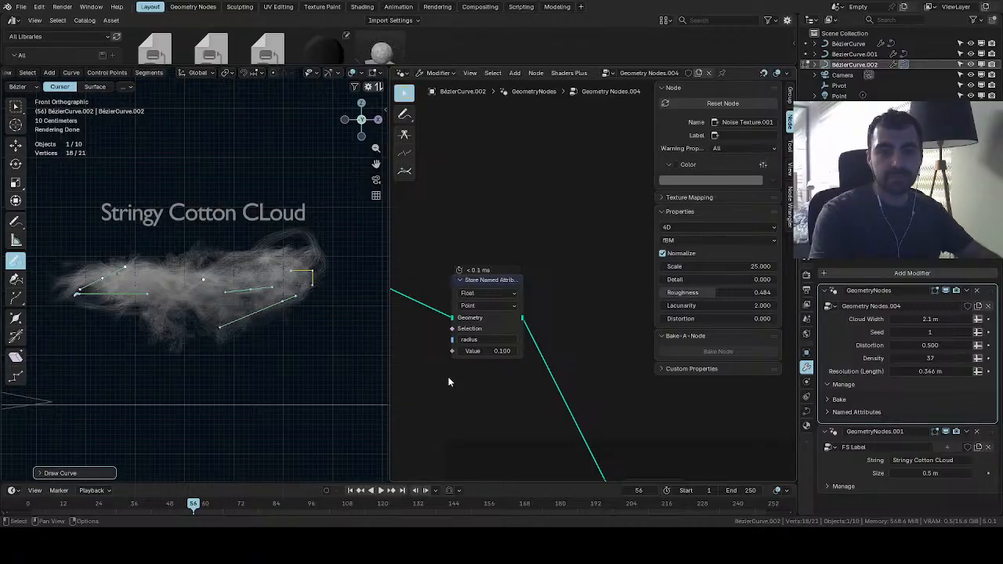
# Replace the wide cloud's strokes with five longer strokes in differing directions, forming a large rounded cloud
pyautogui.hotkey('ctrl', 'z')
pyautogui.hotkey('ctrl', 'z')
pyautogui.hotkey('ctrl', 'z')
pyautogui.hotkey('ctrl', 'z')
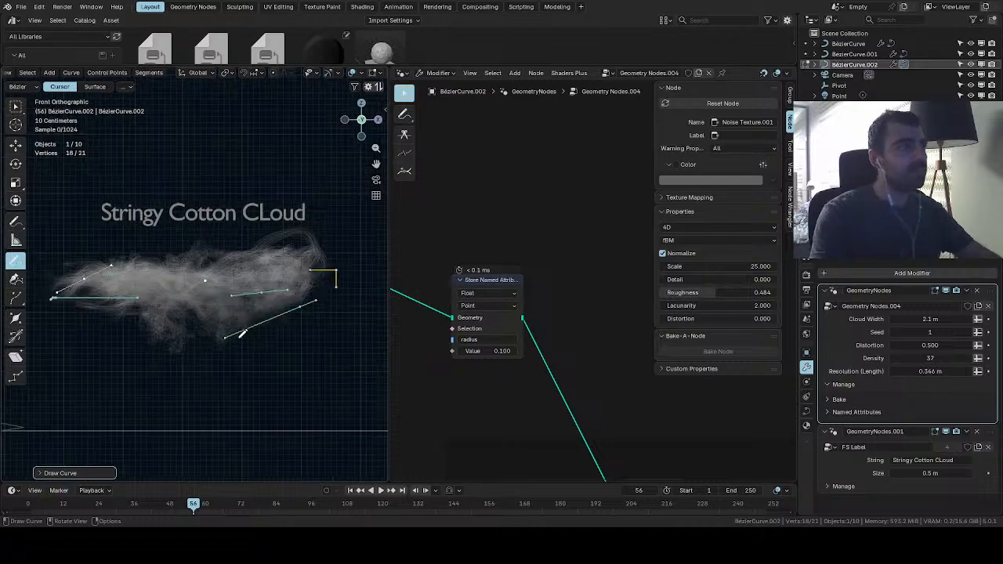
pyautogui.moveTo(106, 301)
pyautogui.mouseDown()
pyautogui.moveTo(325, 243)
pyautogui.moveTo(276, 321)
pyautogui.mouseUp()
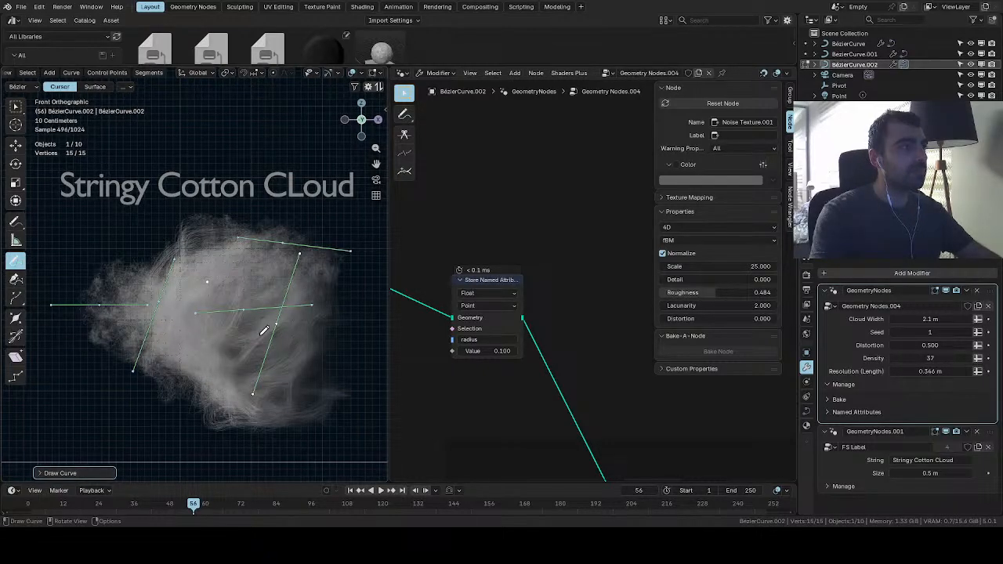
# Set the cloud modifier's Distortion to 1.5 and check the whole cloud
pyautogui.moveTo(883, 345); pyautogui.dragTo(965, 345)
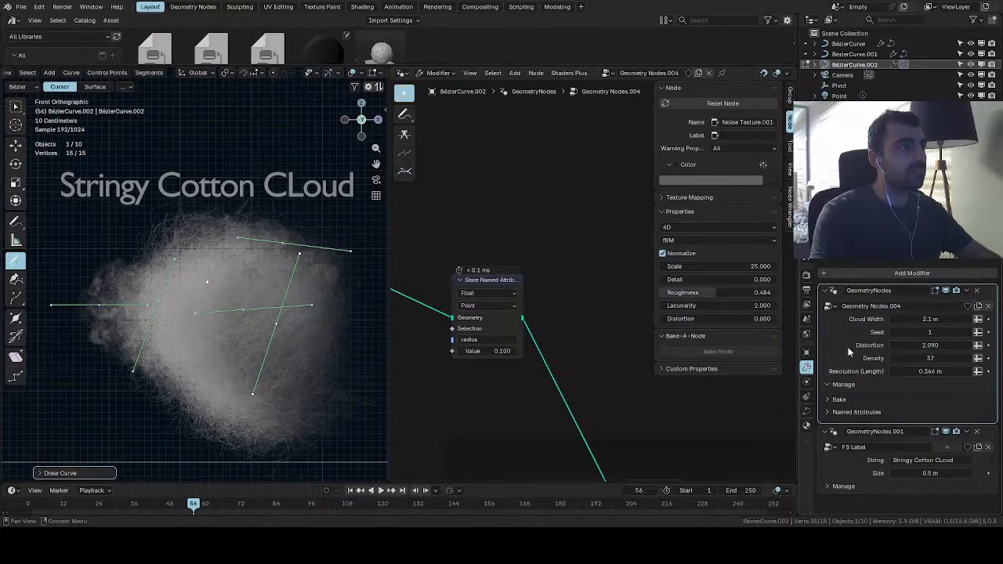
pyautogui.click(903, 346)
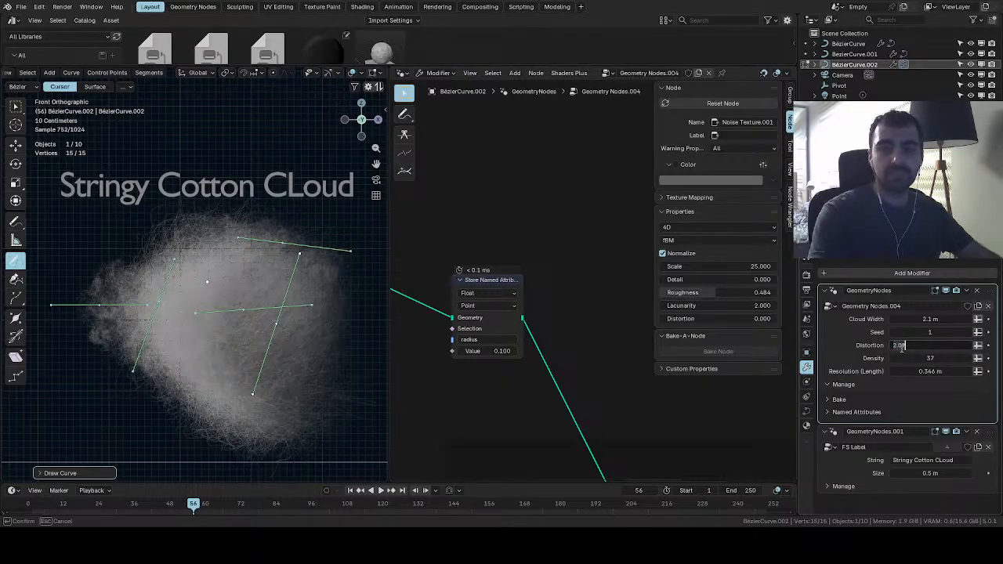
pyautogui.write('1.5')
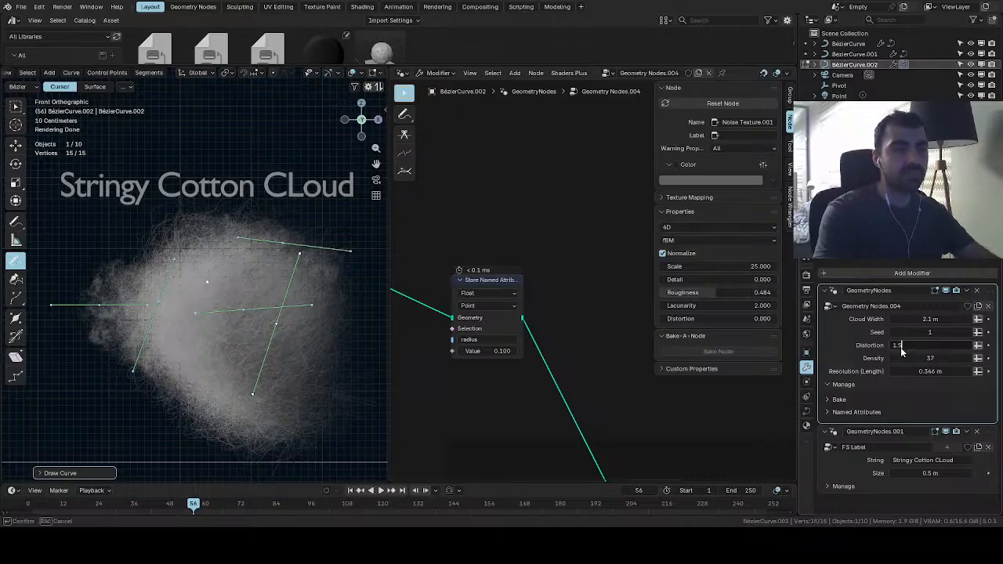
pyautogui.press('Return')
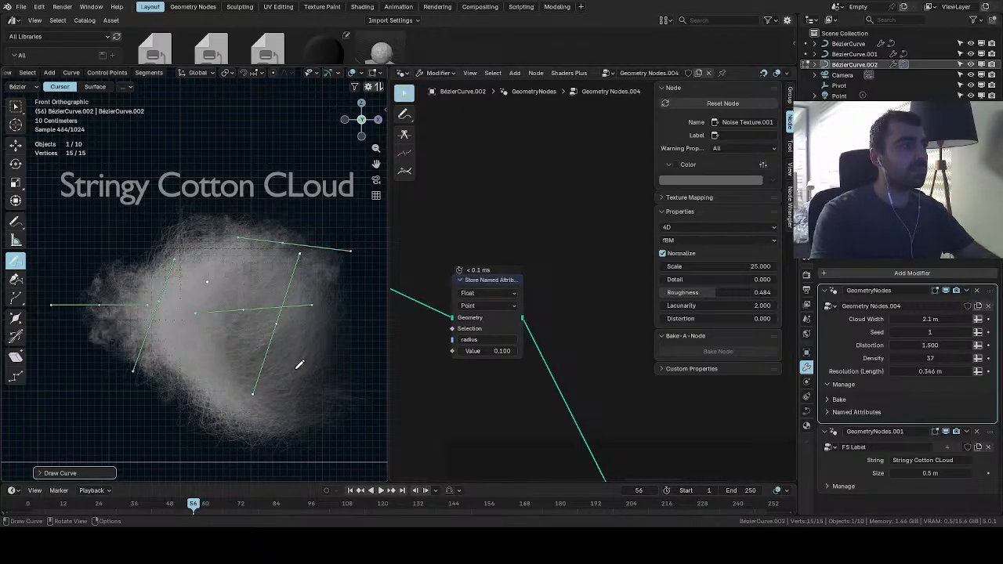
pyautogui.scroll(-4, 299, 364)
pyautogui.scroll(2, 294, 324)
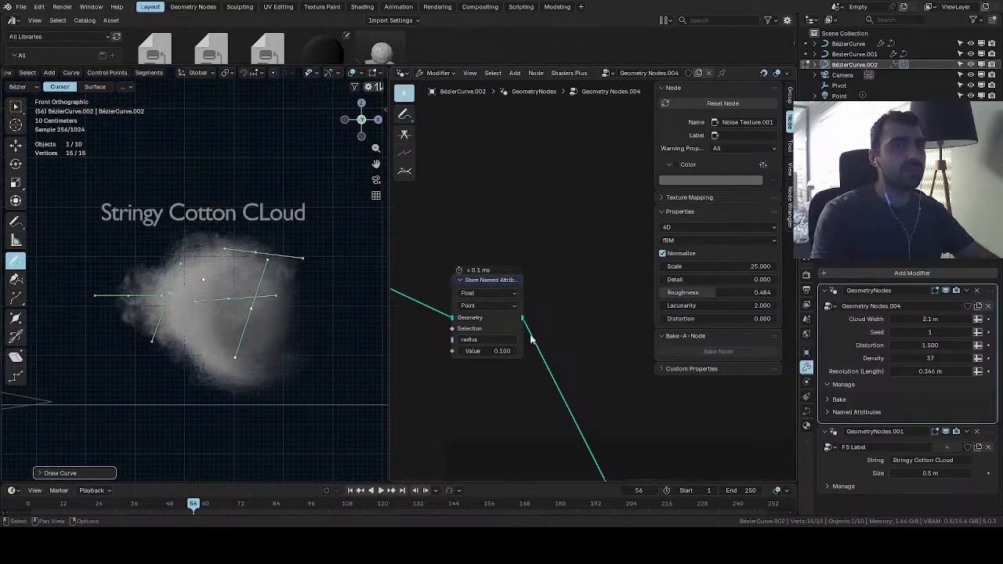
# Delete the test strokes and move the Cloud Width, Split Curve and Interpolation Points nodes farther away from the Interpolate Curves node
pyautogui.press('Delete')
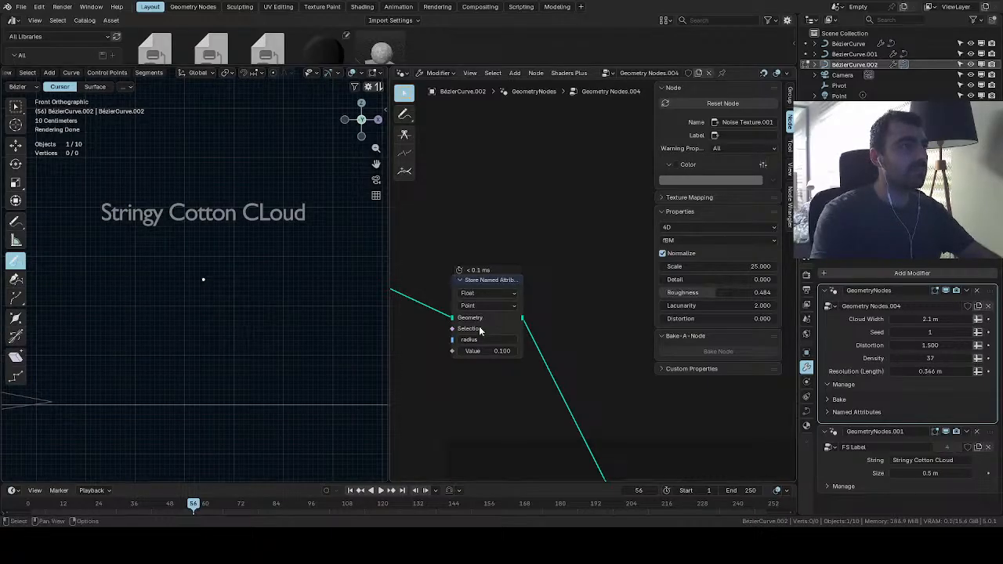
pyautogui.scroll(-6, 485, 321)
pyautogui.moveTo(485, 322); pyautogui.dragTo(630, 364, button='middle')
pyautogui.scroll(1, 557, 353)
pyautogui.keyDown('shift'); pyautogui.moveTo(475, 373); pyautogui.dragTo(601, 321, button='middle'); pyautogui.keyUp('shift')
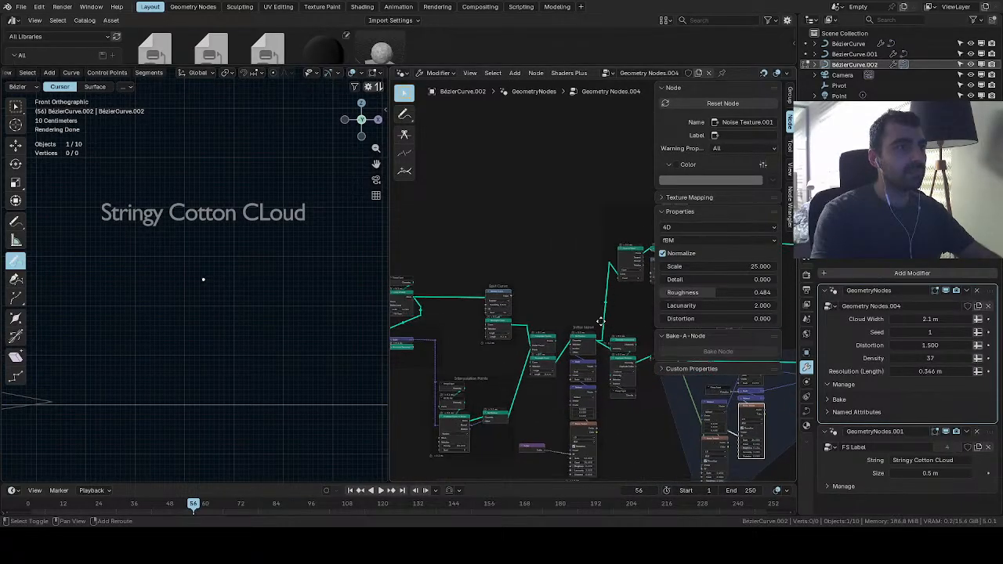
pyautogui.scroll(-1, 601, 321)
pyautogui.moveTo(477, 354); pyautogui.dragTo(580, 329, button='middle')
pyautogui.scroll(3, 553, 346)
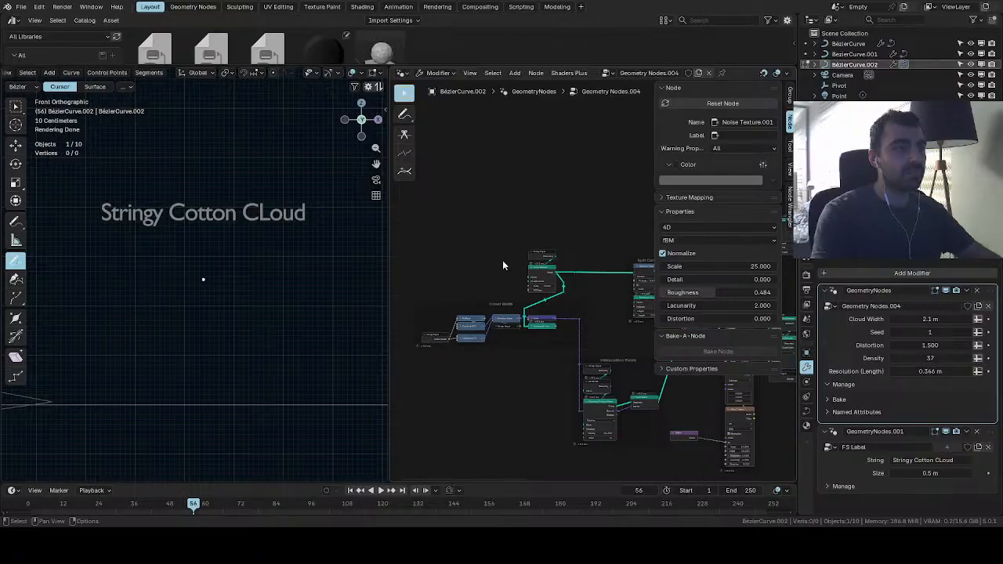
pyautogui.moveTo(431, 225); pyautogui.dragTo(663, 467)
pyautogui.press('g')
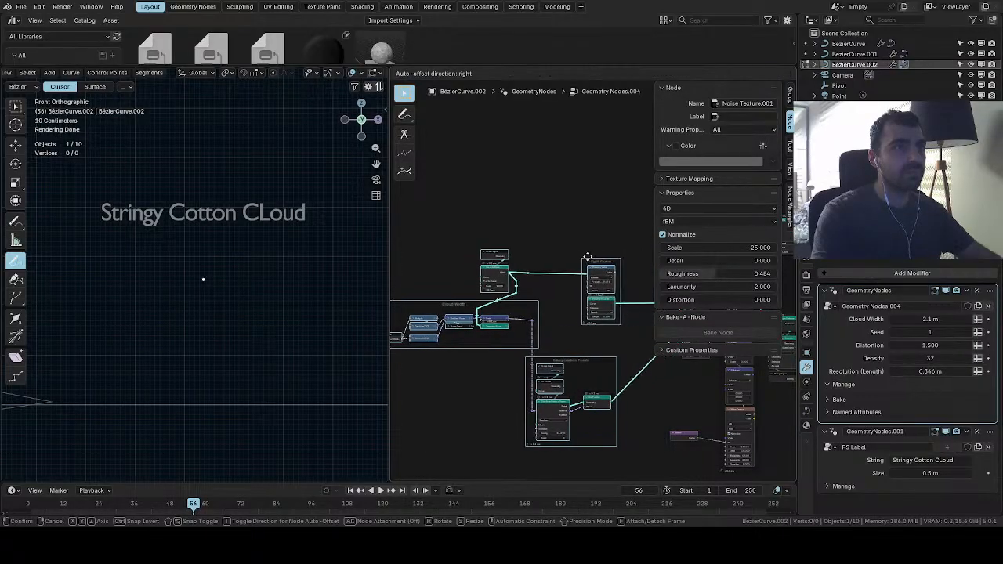
pyautogui.click(550, 256)
pyautogui.click(544, 228)
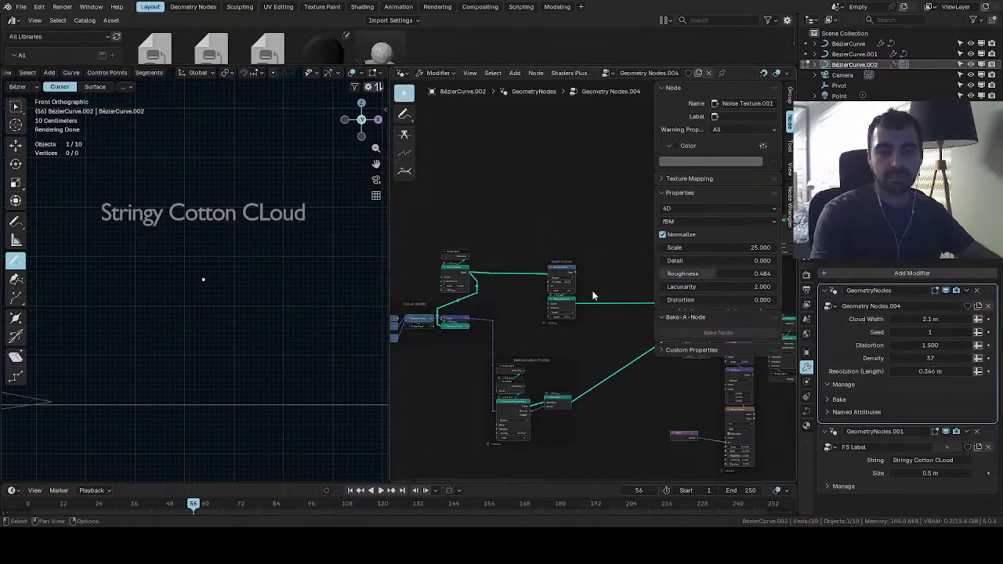
# Draw five short strokes forming a wide cloud below the Stringy Cotton Cloud label
pyautogui.scroll(4, 594, 296)
pyautogui.keyDown('shift'); pyautogui.moveTo(465, 305); pyautogui.dragTo(610, 281, button='middle'); pyautogui.keyUp('shift')
pyautogui.scroll(4, 582, 302)
pyautogui.moveTo(510, 271); pyautogui.dragTo(476, 296)
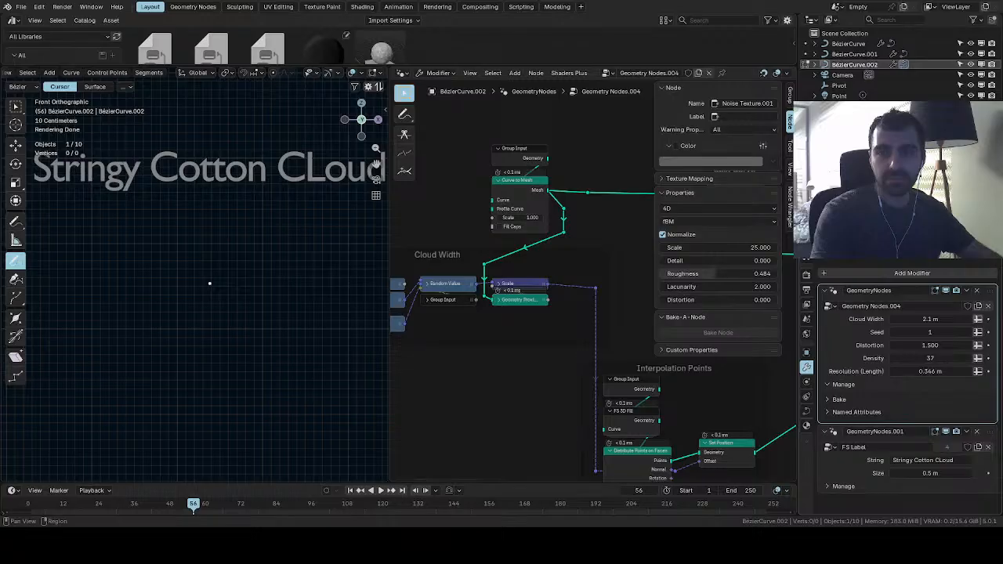
pyautogui.moveTo(163, 292)
pyautogui.mouseDown()
pyautogui.moveTo(269, 256)
pyautogui.moveTo(114, 283)
pyautogui.mouseUp()
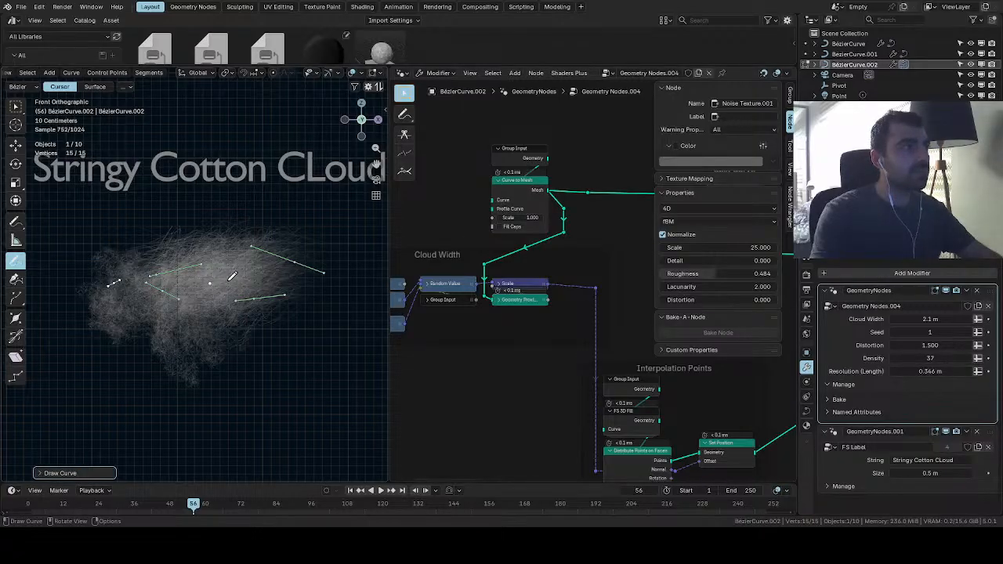
# Cut the links running from the upper radius Store Named Attribute node through its reroute to the Resample Curve node
pyautogui.scroll(-5, 587, 285)
pyautogui.keyDown('shift'); pyautogui.moveTo(587, 285); pyautogui.dragTo(642, 362, button='middle'); pyautogui.keyUp('shift')
pyautogui.moveTo(693, 409); pyautogui.dragTo(536, 382, button='middle')
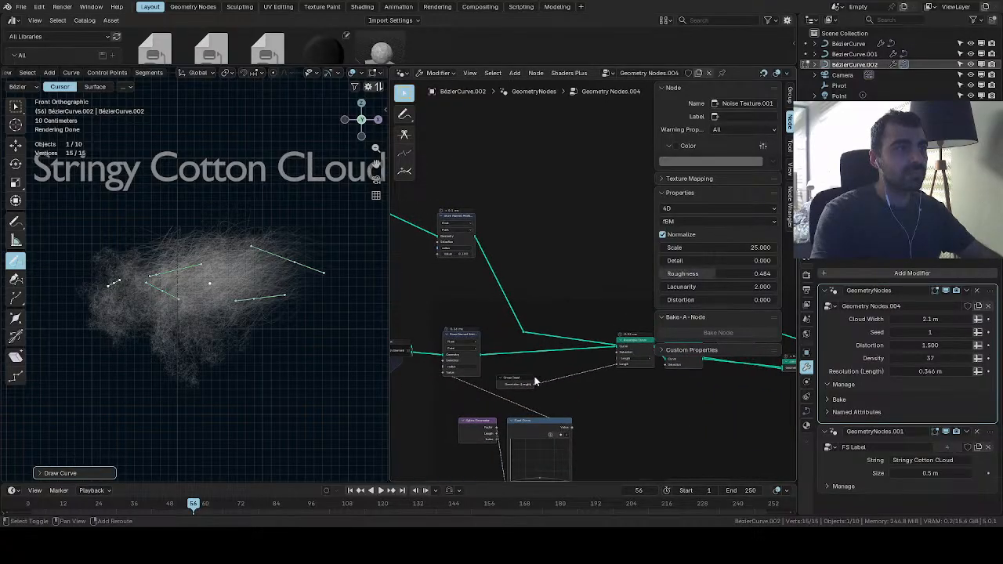
pyautogui.keyDown('ctrl'); pyautogui.moveTo(542, 345); pyautogui.dragTo(537, 310, button='right'); pyautogui.keyUp('ctrl')
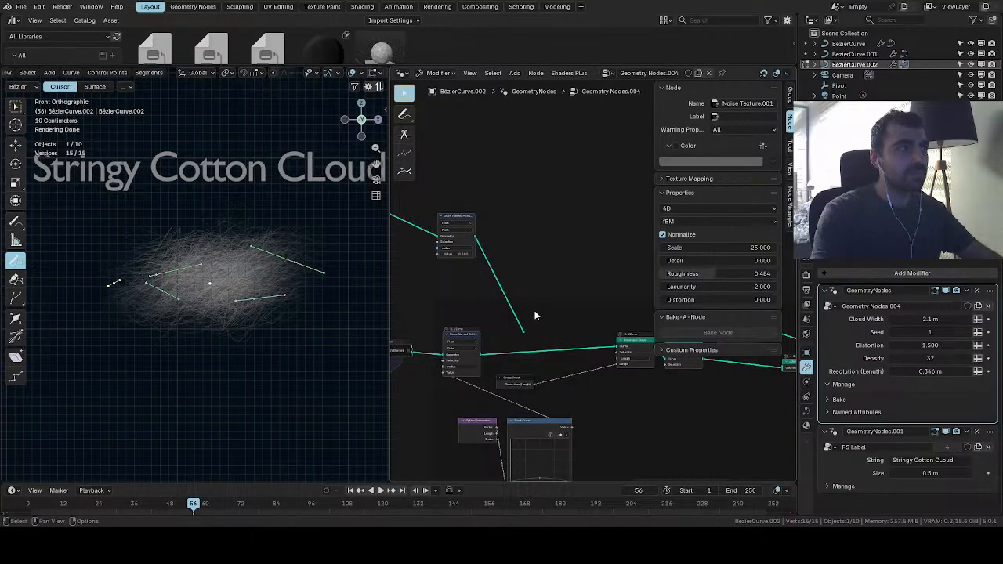
pyautogui.scroll(1, 537, 333)
pyautogui.moveTo(512, 341); pyautogui.dragTo(513, 343)
pyautogui.press('Escape')
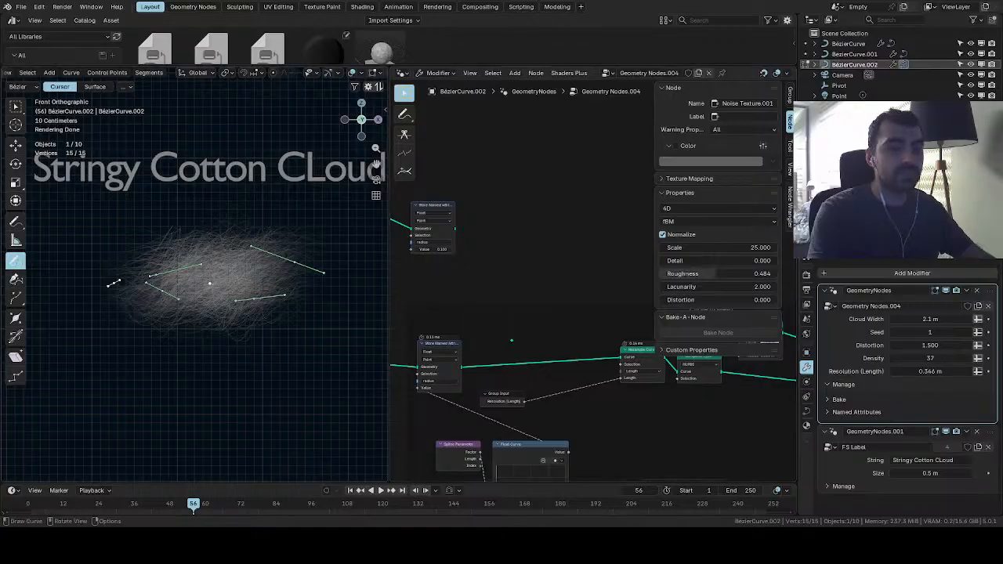
# Replace the strokes with five new short ones and set the modifier's Resolution (Length) to 0.336 m
pyautogui.press('x')
pyautogui.click(211, 277)
pyautogui.moveTo(125, 287)
pyautogui.mouseDown()
pyautogui.moveTo(303, 238)
pyautogui.moveTo(162, 336)
pyautogui.mouseUp()
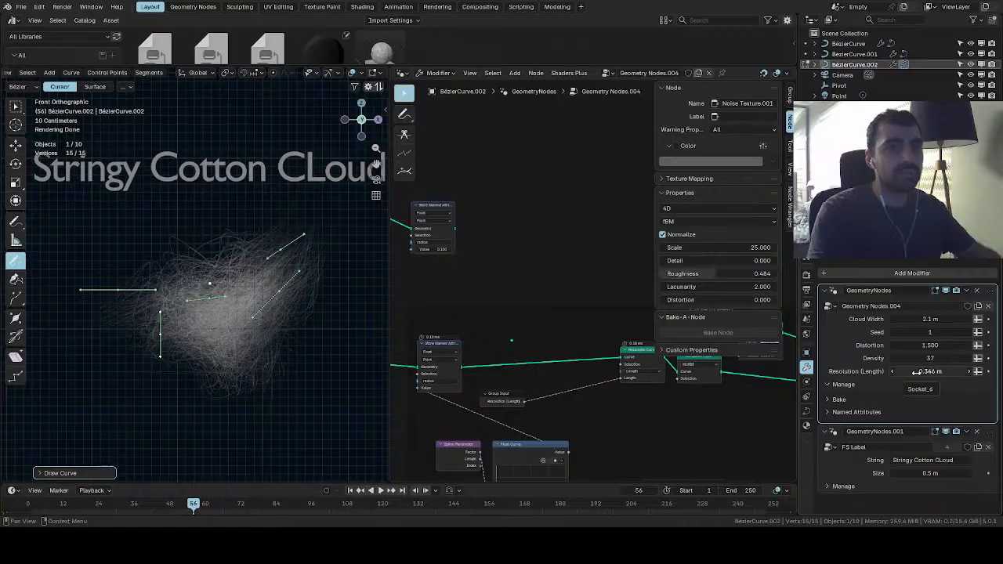
pyautogui.moveTo(931, 372)
pyautogui.mouseDown()
pyautogui.moveTo(913, 371)
pyautogui.moveTo(932, 372)
pyautogui.mouseUp()
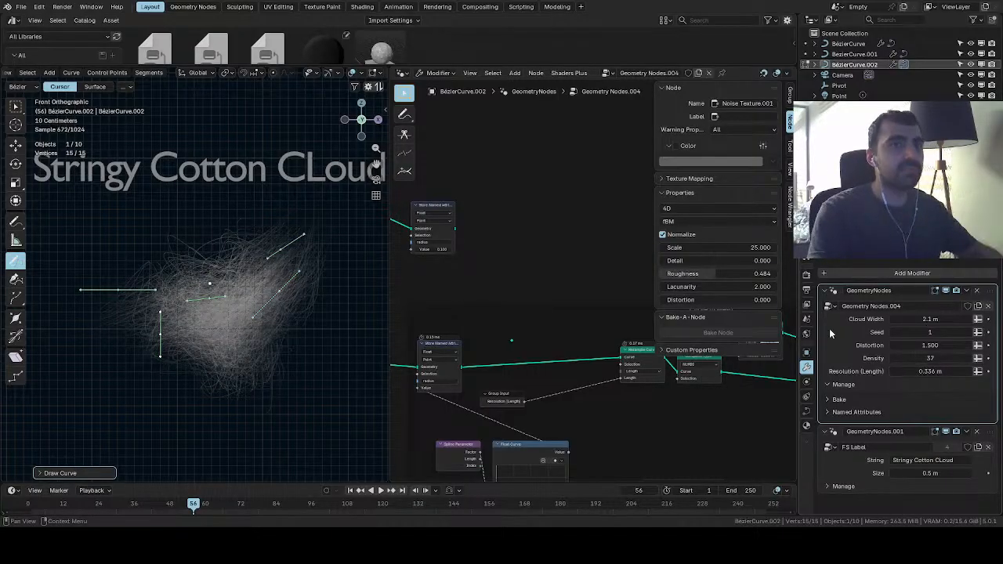
# Preview the output of the Split Curve frame's Resample Curve node with a Viewer, using Solid viewport shading
pyautogui.press('Home')
pyautogui.scroll(5, 552, 364)
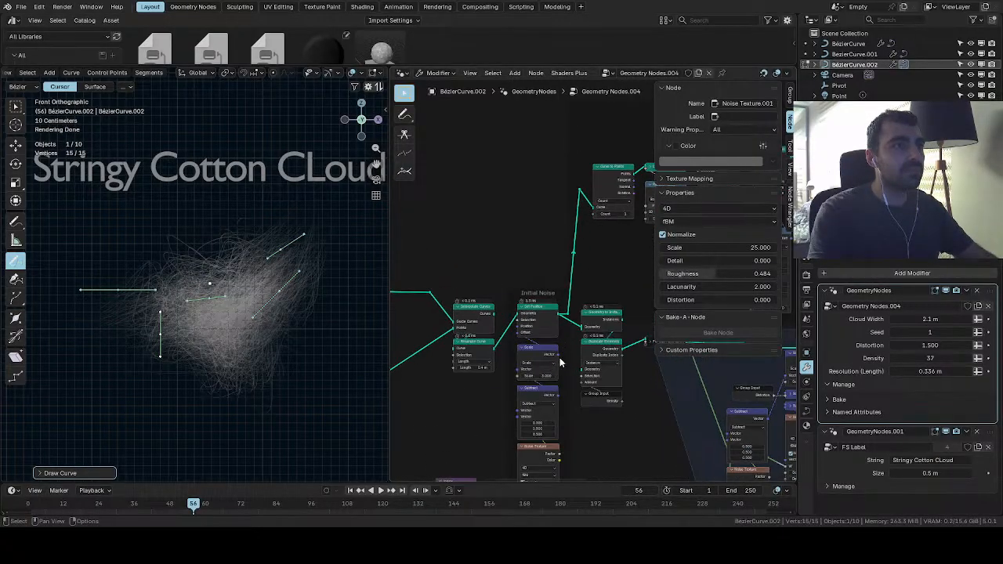
pyautogui.moveTo(536, 358); pyautogui.dragTo(651, 342, button='middle')
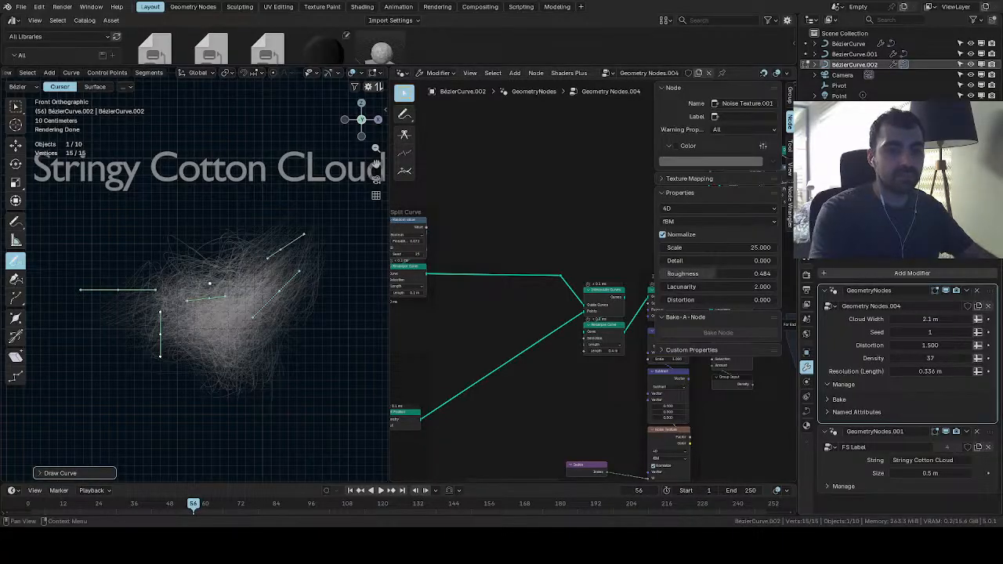
pyautogui.moveTo(404, 310); pyautogui.dragTo(629, 336, button='middle')
pyautogui.keyDown('ctrl'); pyautogui.keyDown('shift'); pyautogui.click(472, 280); pyautogui.keyUp('shift'); pyautogui.keyUp('ctrl')
pyautogui.moveTo(358, 78); pyautogui.dragTo(208, 84, button='middle')
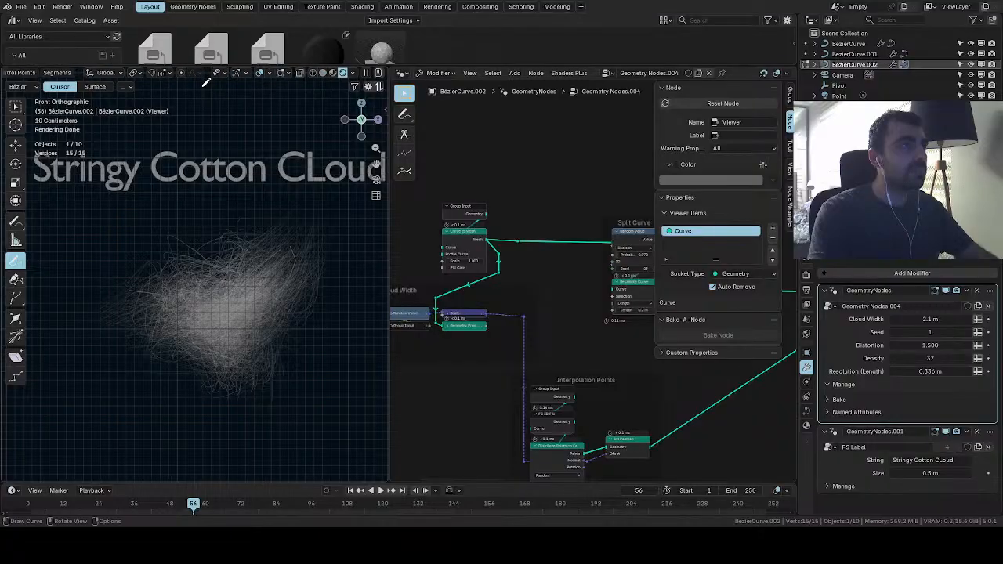
pyautogui.click(335, 73)
pyautogui.moveTo(396, 285); pyautogui.dragTo(438, 283, button='middle')
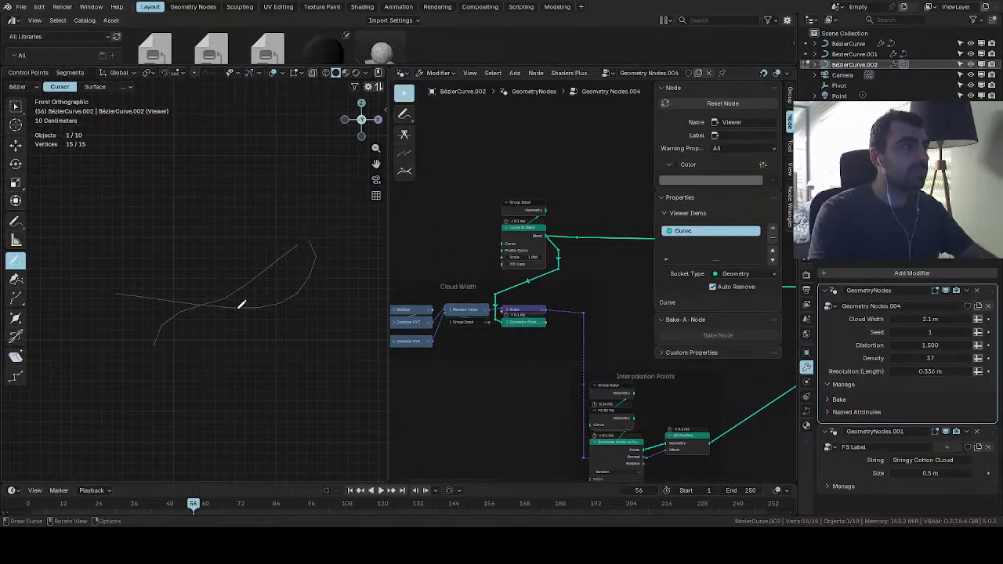
# Delete all points of the three curves in Edit Mode and draw several new short strokes across the view
pyautogui.press('Tab')
pyautogui.press('Tab')
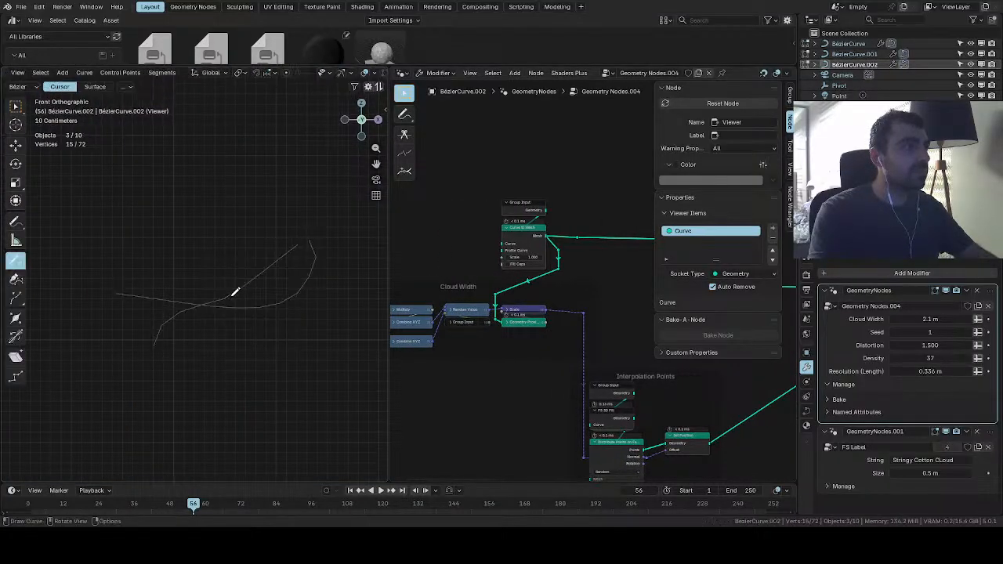
pyautogui.press('x')
pyautogui.click(235, 296)
pyautogui.moveTo(155, 310)
pyautogui.mouseDown()
pyautogui.moveTo(239, 238)
pyautogui.moveTo(145, 321)
pyautogui.mouseUp()
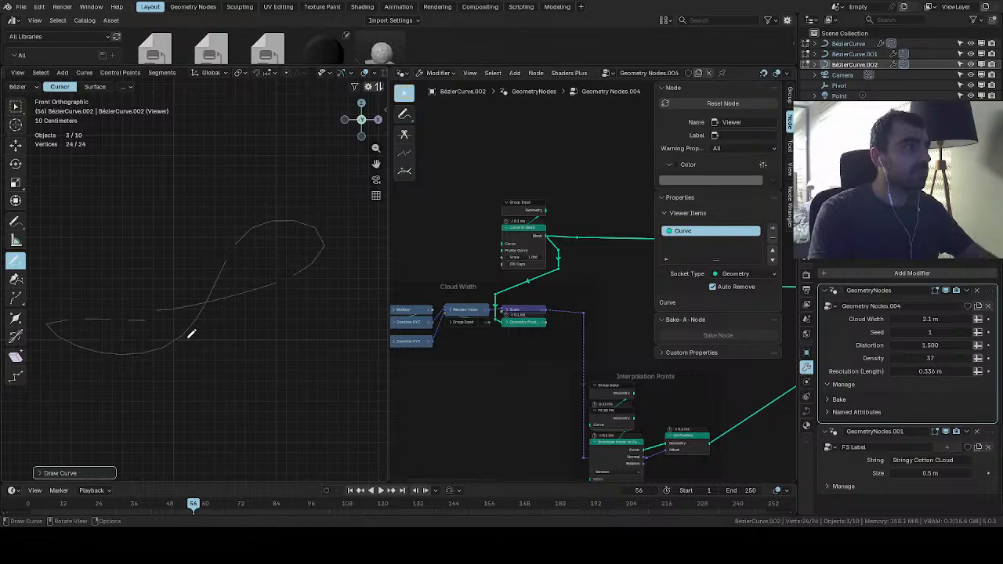
# Examine the Split Curve frame's Random Value and Resample Curve nodes together with the previewed curves
pyautogui.moveTo(483, 304); pyautogui.dragTo(645, 345, button='middle')
pyautogui.scroll(3, 542, 307)
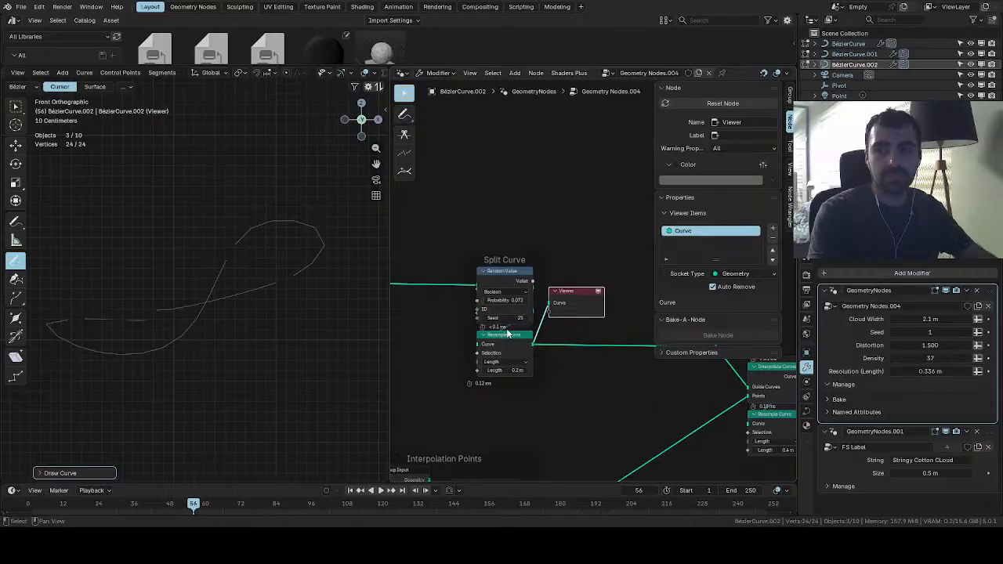
pyautogui.moveTo(489, 301)
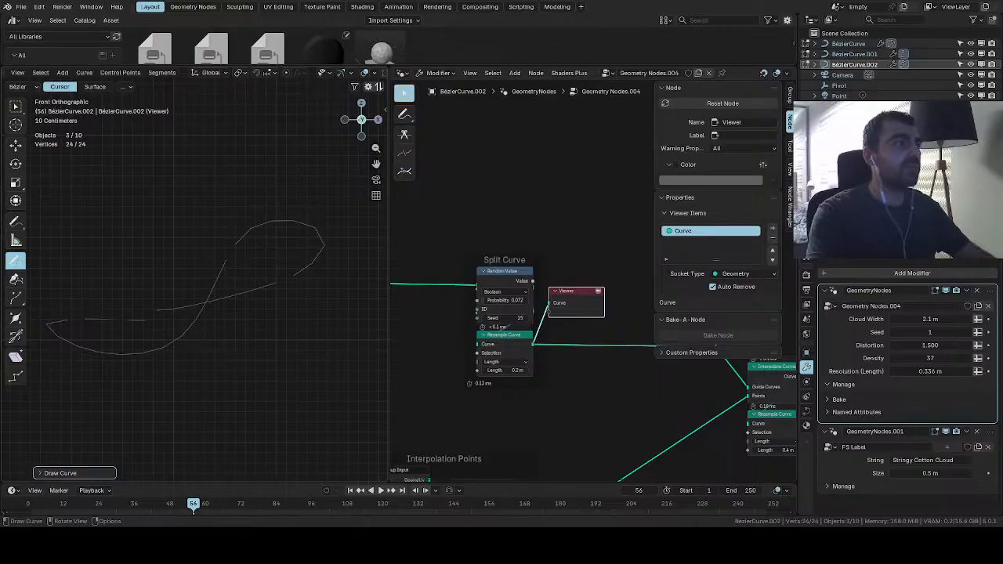
pyautogui.click(144, 257)
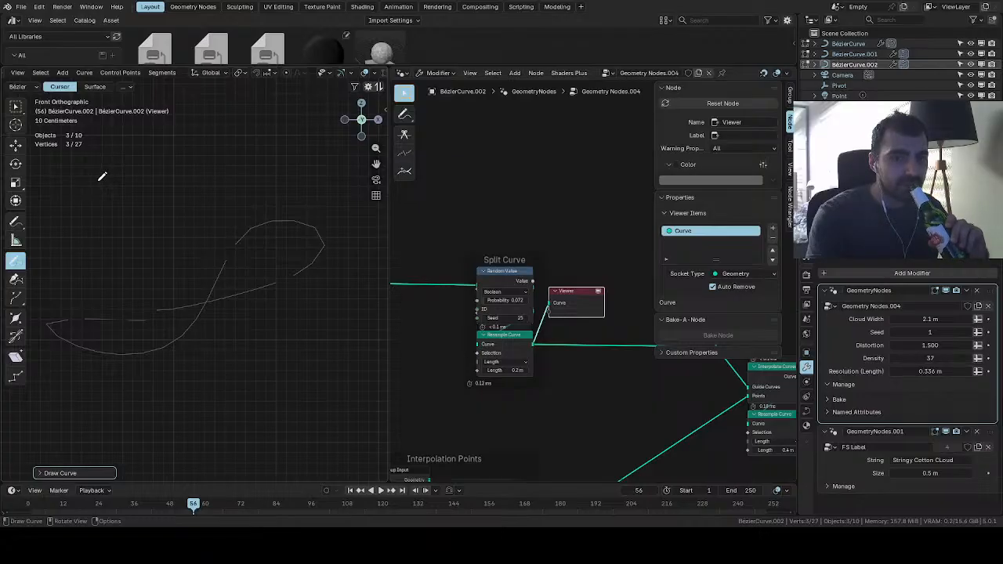
pyautogui.scroll(-4, 109, 228)
pyautogui.scroll(5, 131, 248)
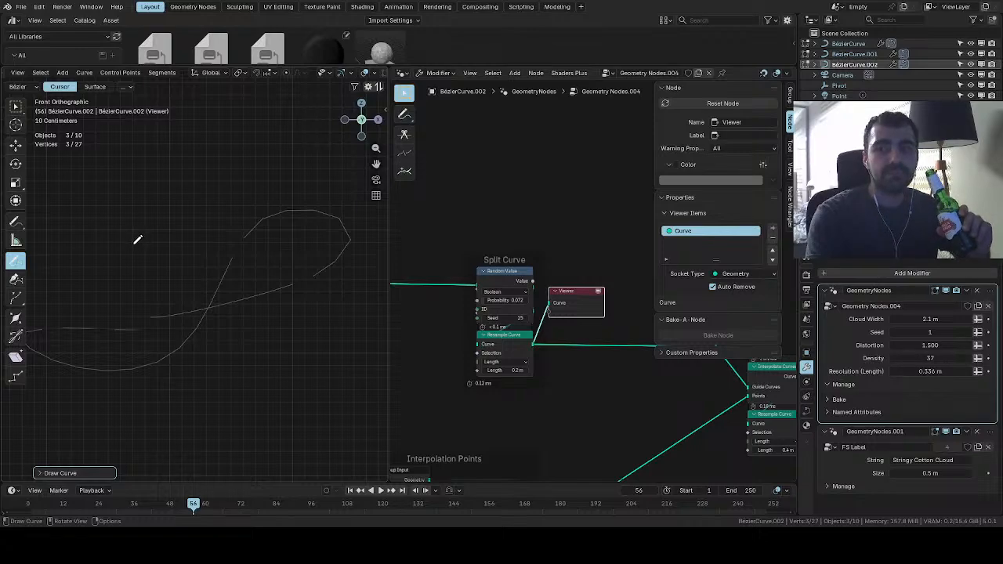
# Leave Edit Mode and select all objects in the scene around the Bulbous Cotton Cloud
pyautogui.scroll(-2, 135, 242)
pyautogui.moveTo(133, 245); pyautogui.dragTo(82, 247, button='middle')
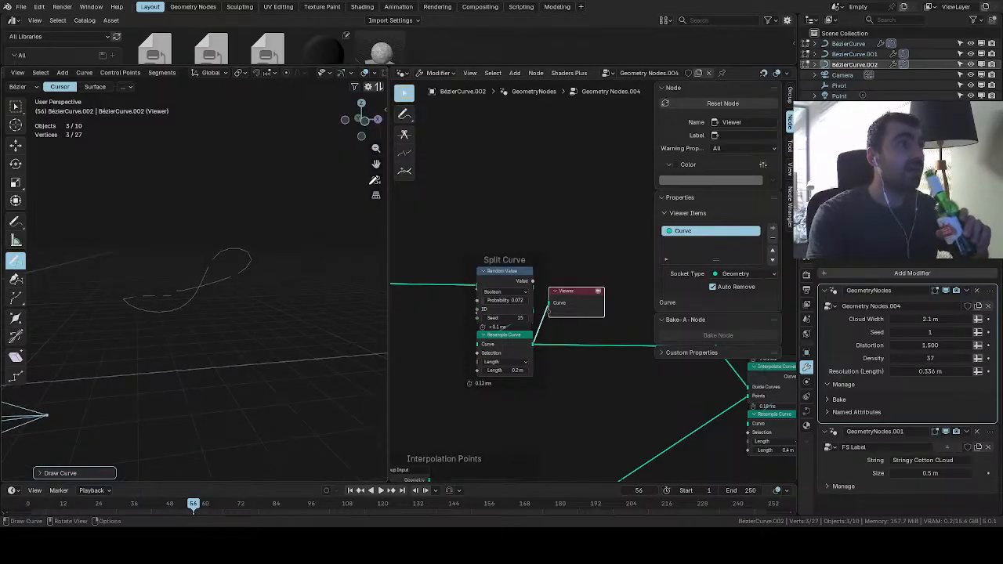
pyautogui.click(377, 180)
pyautogui.scroll(-4, 165, 296)
pyautogui.moveTo(154, 301); pyautogui.dragTo(273, 311, button='middle')
pyautogui.scroll(-9, 202, 298)
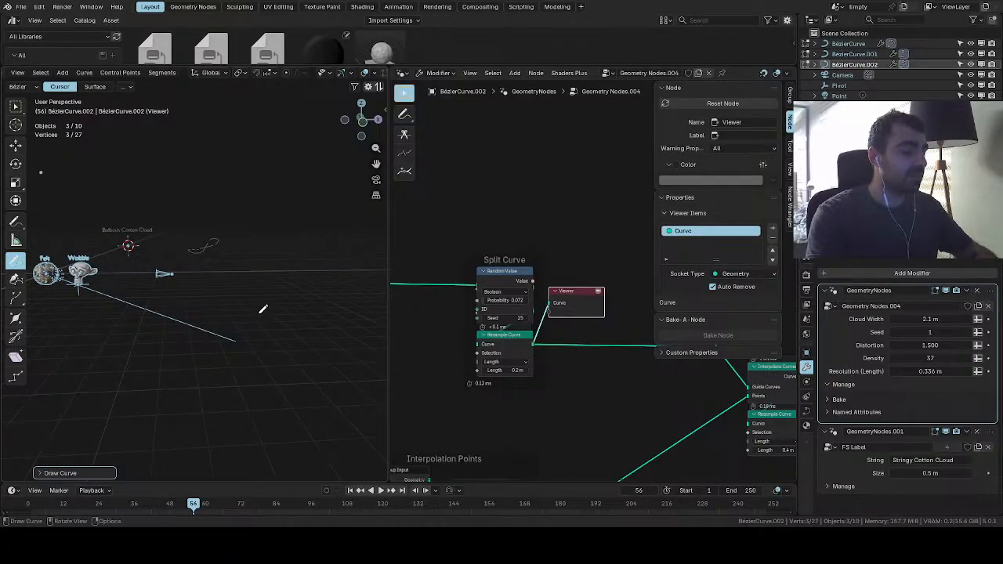
pyautogui.press('Tab')
pyautogui.moveTo(188, 296)
pyautogui.mouseDown(button='middle')
pyautogui.moveTo(202, 291)
pyautogui.moveTo(210, 310)
pyautogui.mouseUp(button='middle')
pyautogui.scroll(4, 212, 308)
pyautogui.press('Tab')
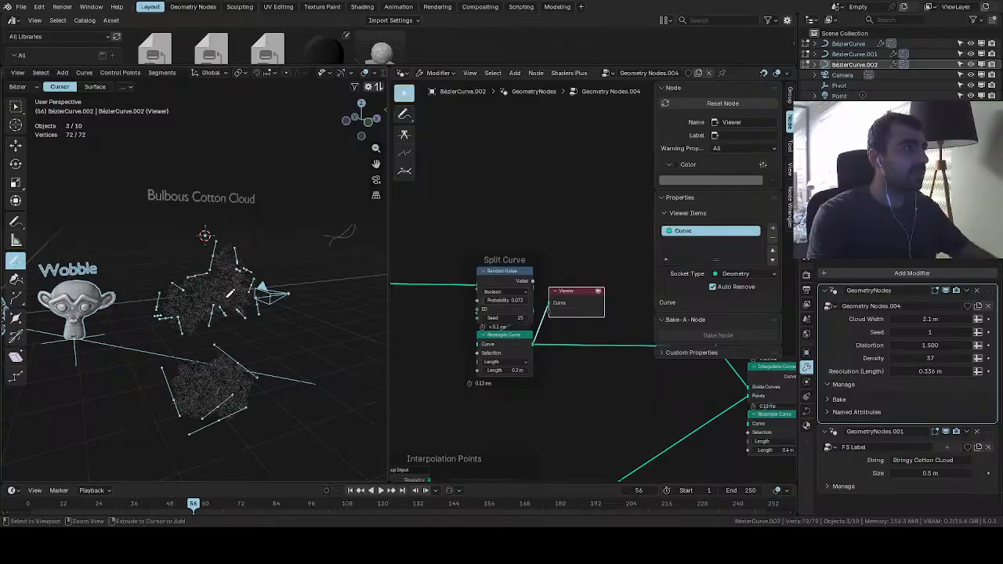
pyautogui.press('Tab')
pyautogui.press('a')
pyautogui.scroll(3, 230, 293)
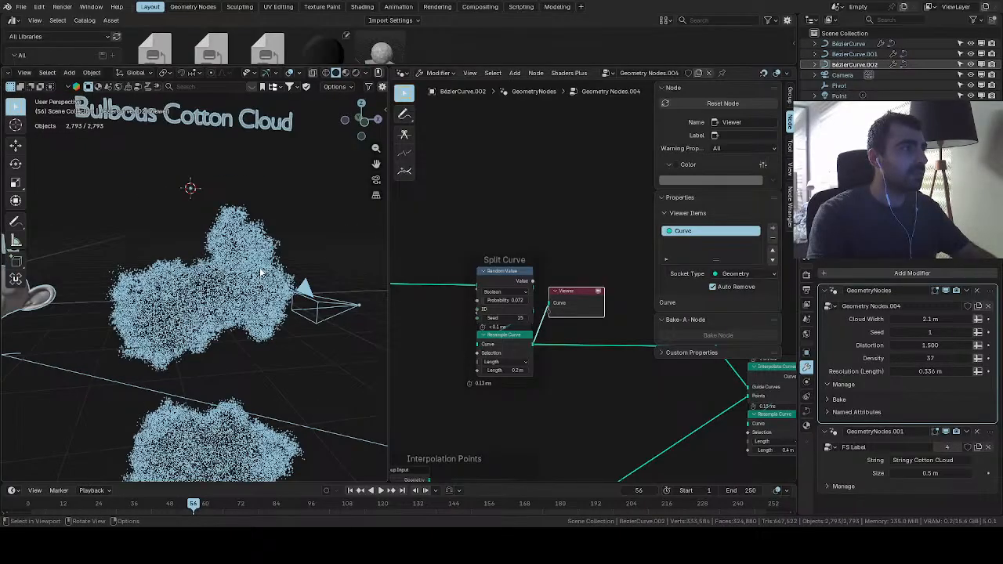
# Switch the viewport to Rendered shading with the Bulbous Cotton Cloud in view
pyautogui.moveTo(230, 294); pyautogui.dragTo(216, 295, button='middle')
pyautogui.scroll(-4, 237, 291)
pyautogui.scroll(6, 160, 334)
pyautogui.keyDown('shift'); pyautogui.moveTo(156, 336); pyautogui.dragTo(244, 273, button='middle'); pyautogui.keyUp('shift')
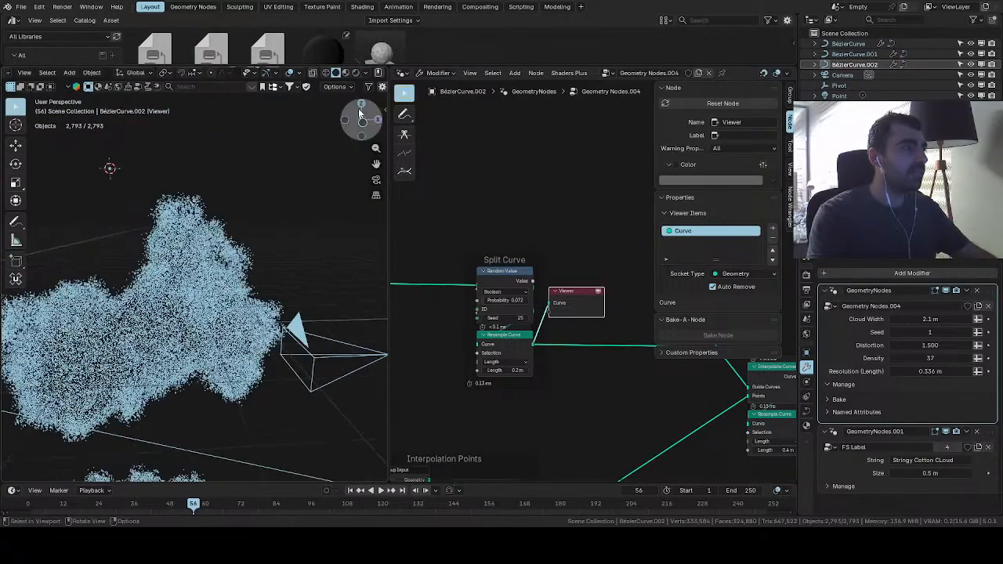
pyautogui.click(356, 72)
pyautogui.scroll(-2, 283, 204)
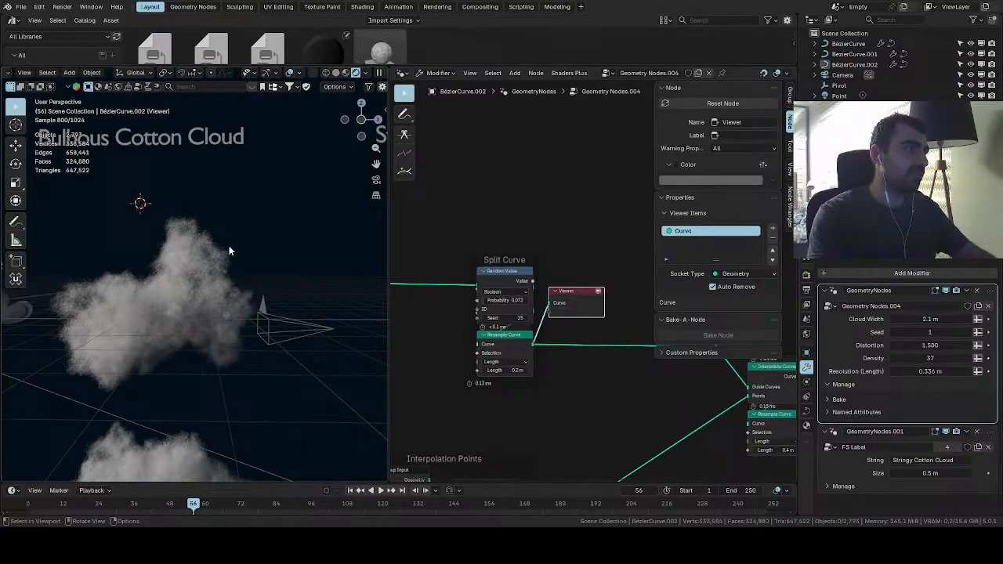
pyautogui.scroll(-2, 227, 249)
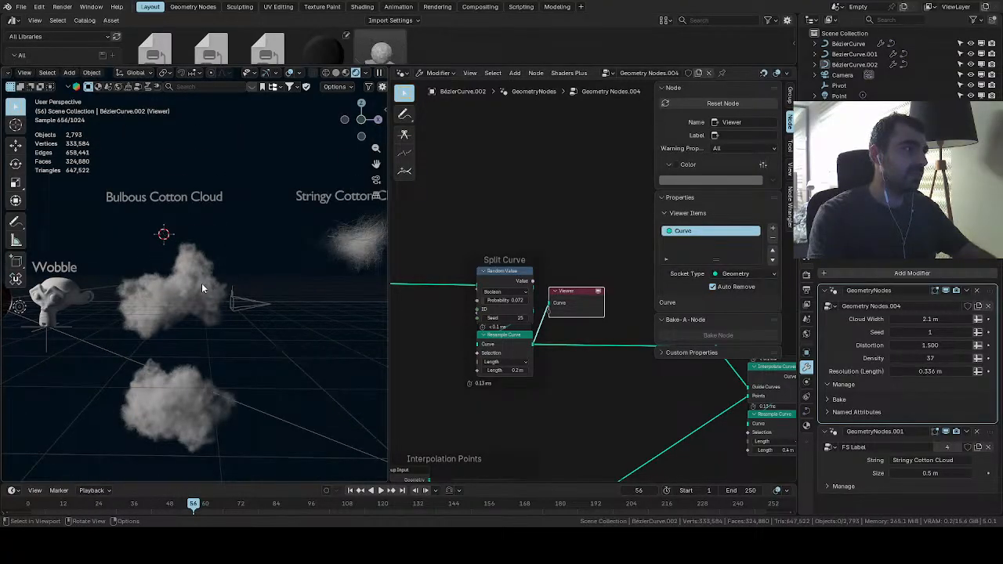
# Select the Bulbous Cotton Cloud curve and set Instance Size to 0.362 m, Initial Distortion to 1.800 and Secondary Distortion to 0.950
pyautogui.click(202, 283)
pyautogui.press('KP_Decimal')
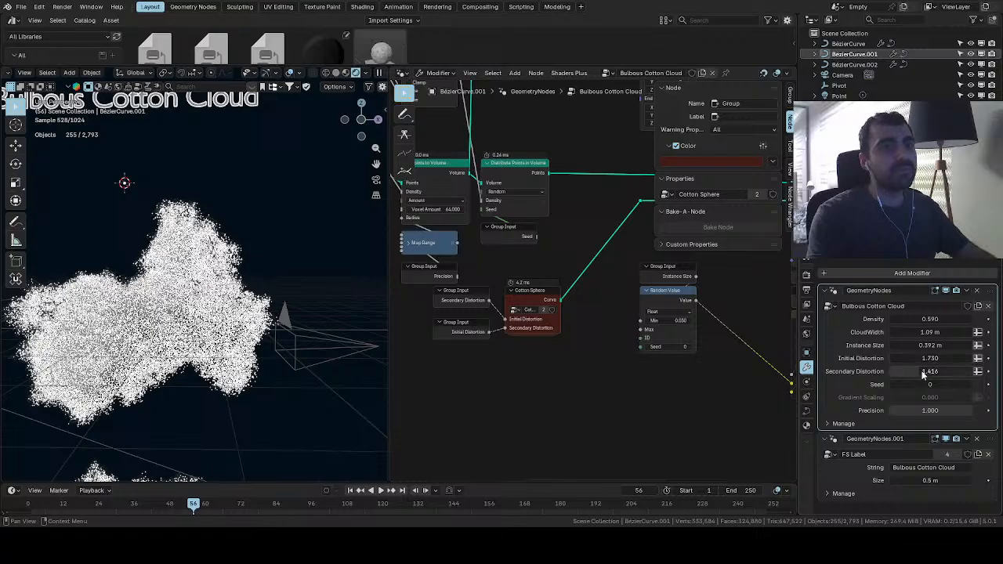
pyautogui.moveTo(924, 375); pyautogui.dragTo(873, 375)
pyautogui.moveTo(920, 345)
pyautogui.mouseDown()
pyautogui.moveTo(891, 346)
pyautogui.moveTo(936, 358)
pyautogui.moveTo(913, 358)
pyautogui.moveTo(926, 347)
pyautogui.moveTo(914, 346)
pyautogui.mouseUp()
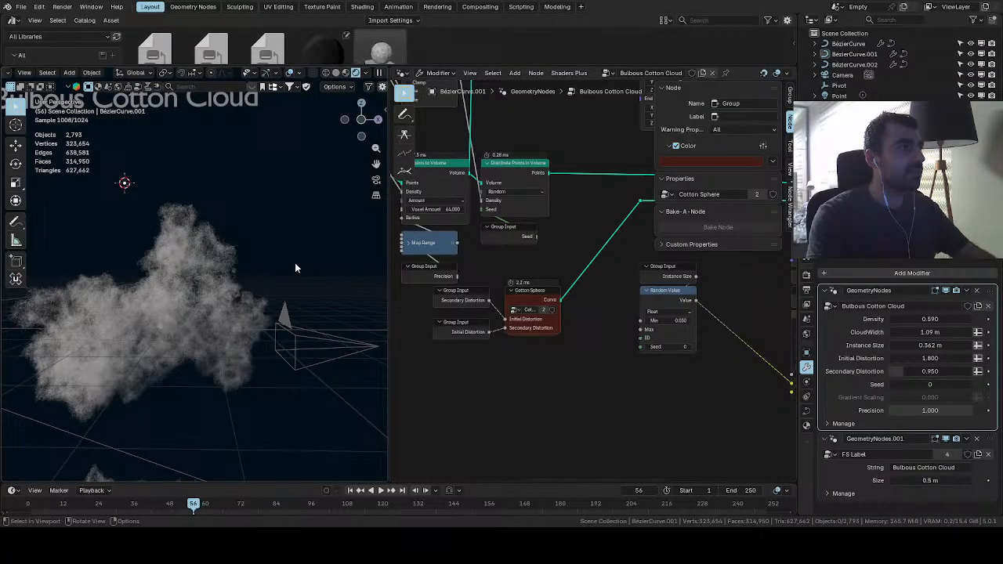
pyautogui.scroll(-3, 291, 267)
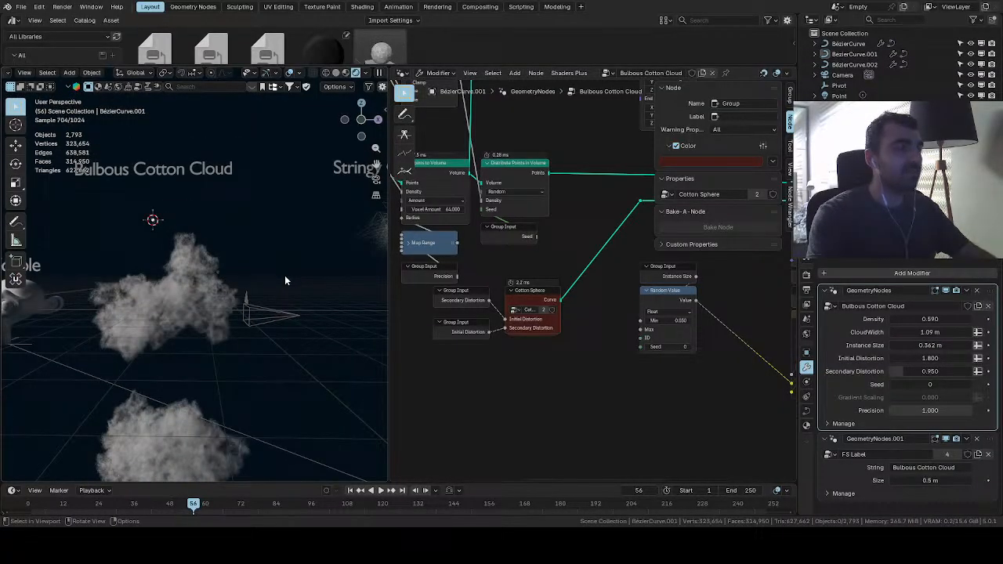
pyautogui.scroll(3, 267, 271)
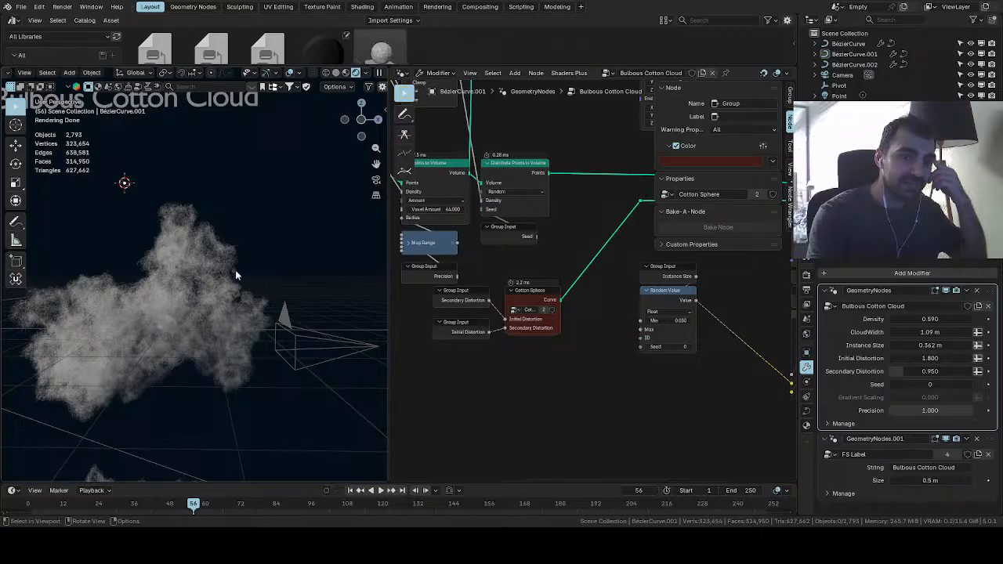
pyautogui.scroll(-3, 207, 275)
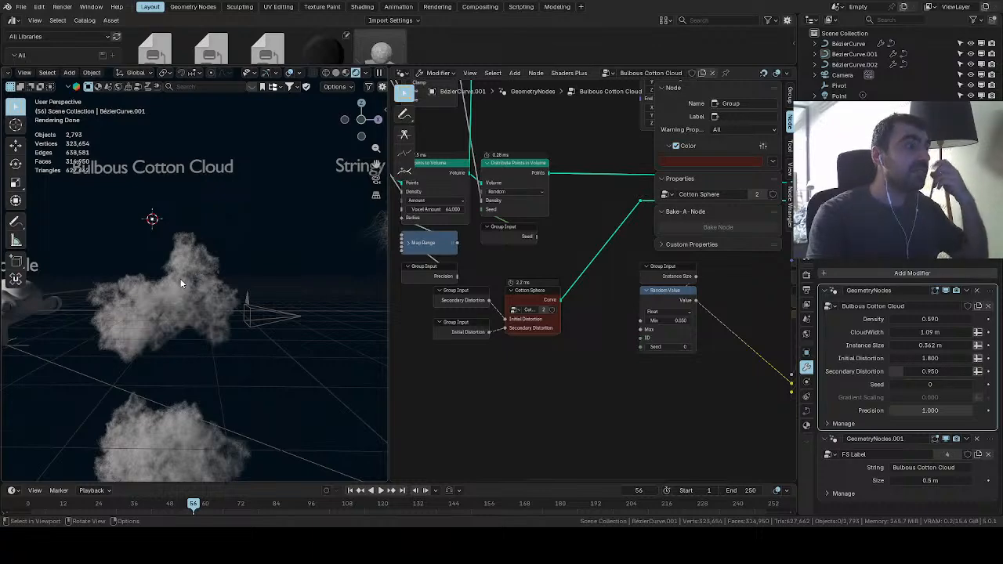
pyautogui.scroll(2, 188, 281)
pyautogui.scroll(-2, 168, 287)
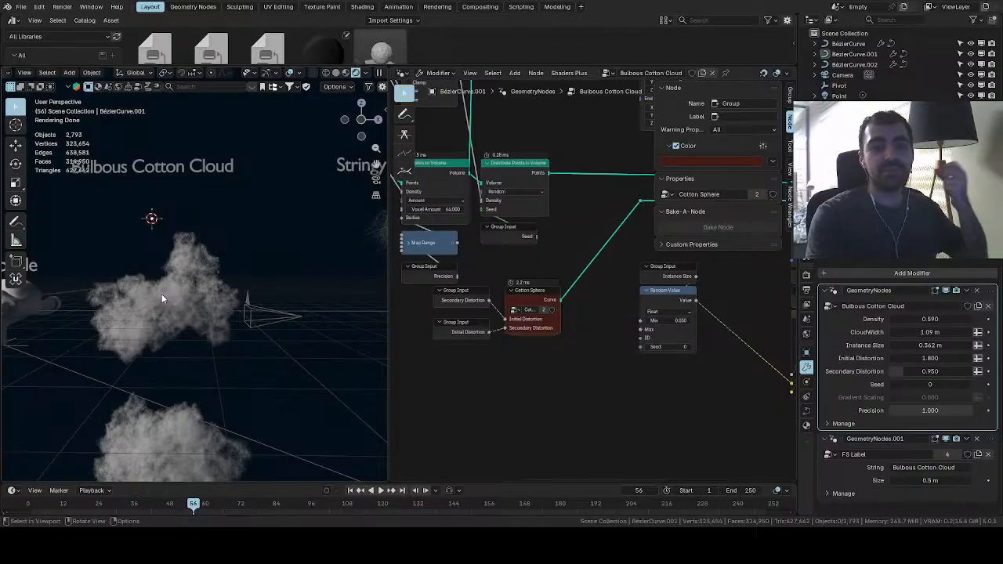
# Move the Cotton Sphere group and its two distortion Group Input nodes slightly farther below the Distribute Points in Volume node
pyautogui.scroll(-3, 495, 320)
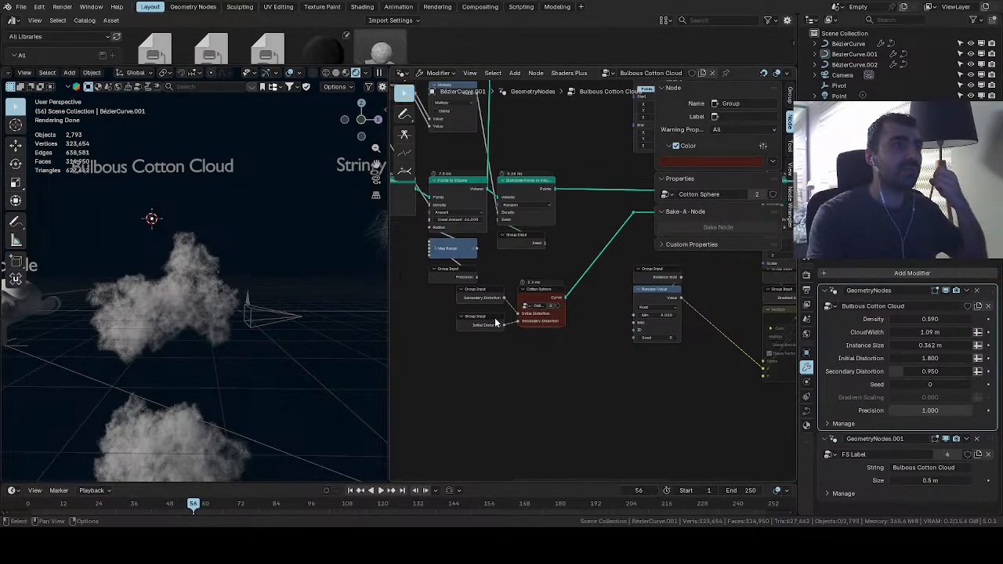
pyautogui.moveTo(547, 347); pyautogui.dragTo(471, 324)
pyautogui.click(491, 304)
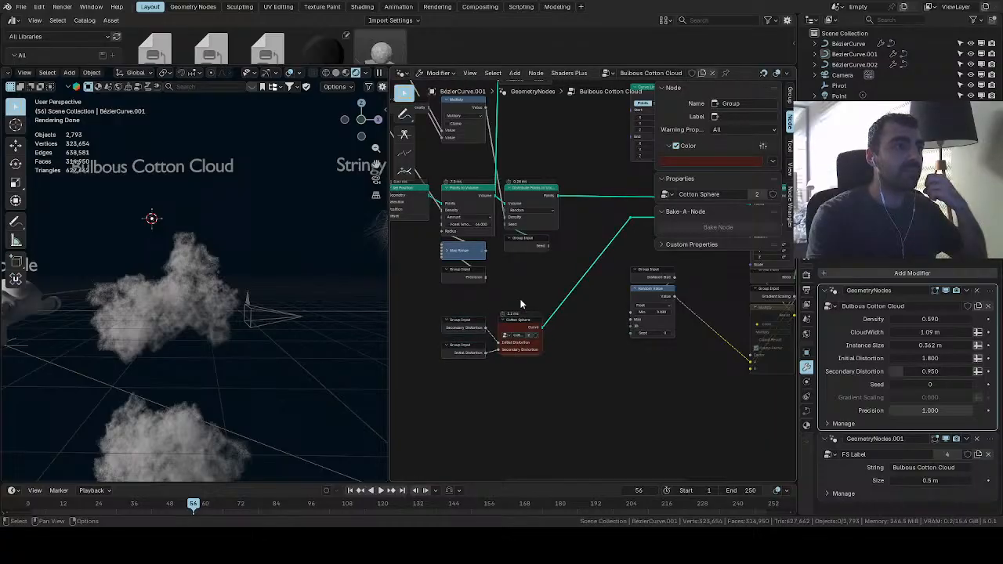
pyautogui.moveTo(524, 300); pyautogui.dragTo(444, 378)
pyautogui.moveTo(511, 331); pyautogui.dragTo(519, 328)
pyautogui.click(518, 294)
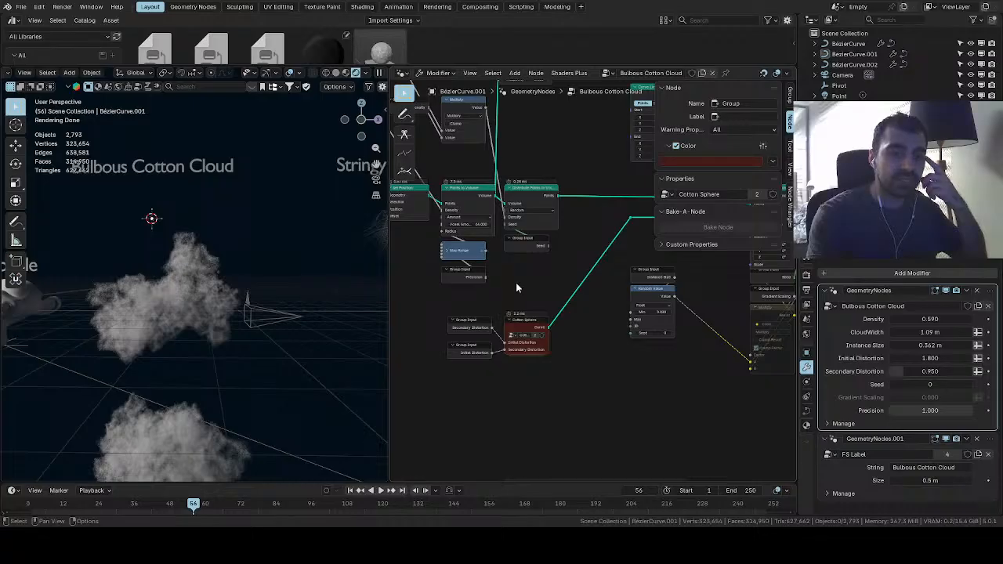
pyautogui.scroll(2, 514, 288)
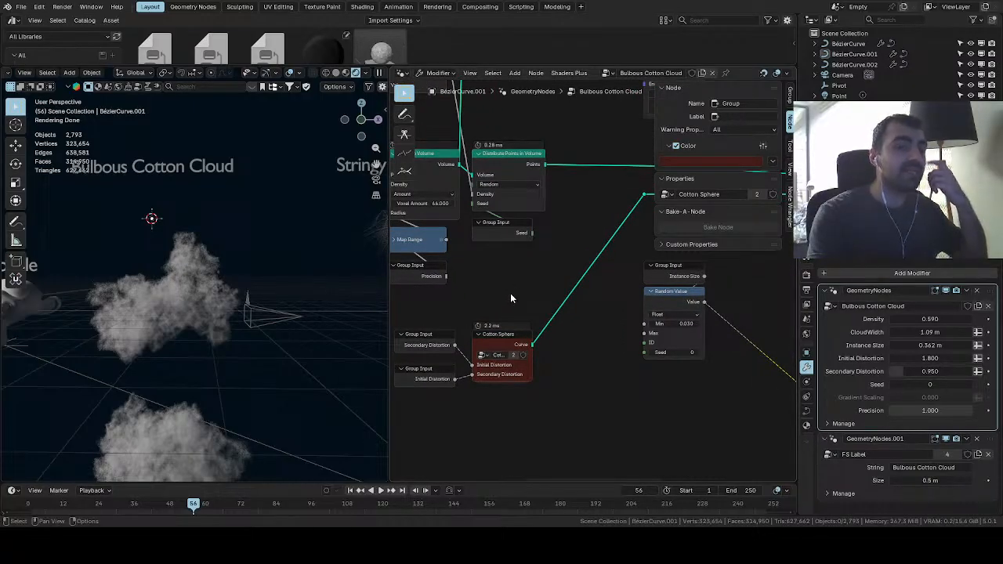
pyautogui.scroll(-2, 506, 292)
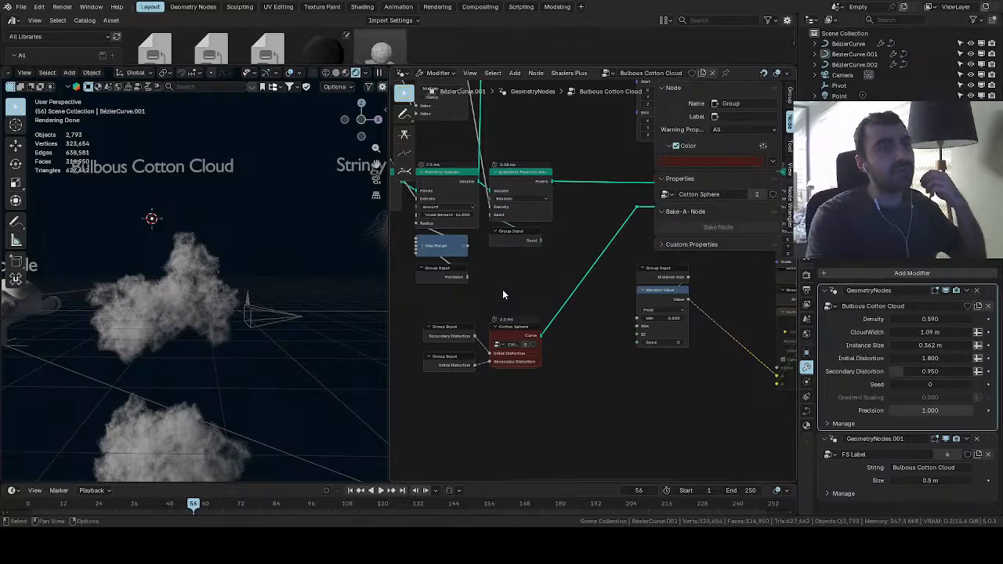
# Sketch a lumpy cloud shape with the Annotate tool below the Cotton Sphere node and surround it with a large oval
pyautogui.click(404, 114)
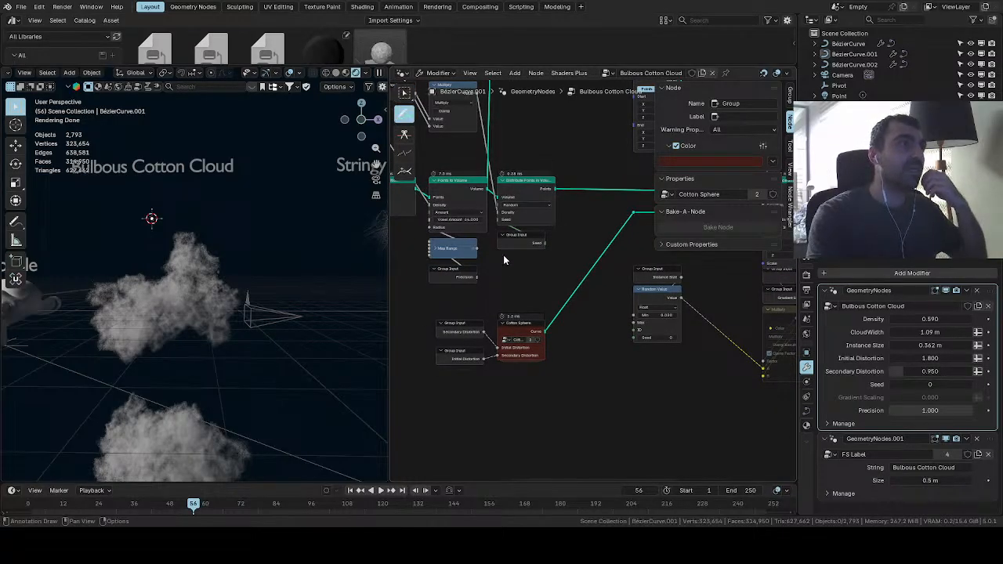
pyautogui.scroll(-2, 561, 342)
pyautogui.moveTo(553, 342); pyautogui.dragTo(541, 261, button='middle')
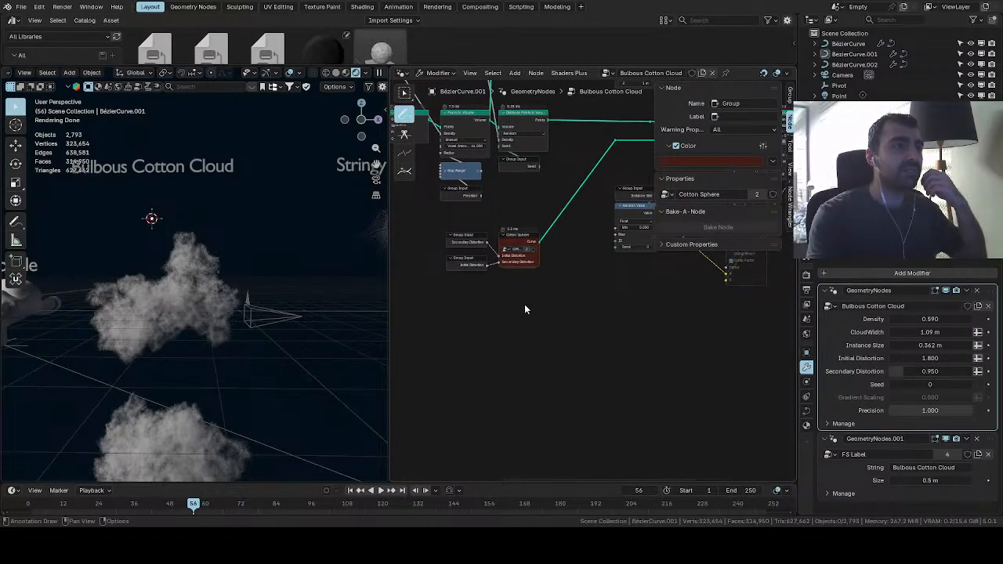
pyautogui.moveTo(496, 367)
pyautogui.mouseDown()
pyautogui.moveTo(519, 306)
pyautogui.moveTo(518, 379)
pyautogui.moveTo(531, 331)
pyautogui.moveTo(560, 362)
pyautogui.moveTo(595, 304)
pyautogui.moveTo(616, 318)
pyautogui.moveTo(625, 283)
pyautogui.moveTo(602, 262)
pyautogui.moveTo(515, 295)
pyautogui.mouseUp()
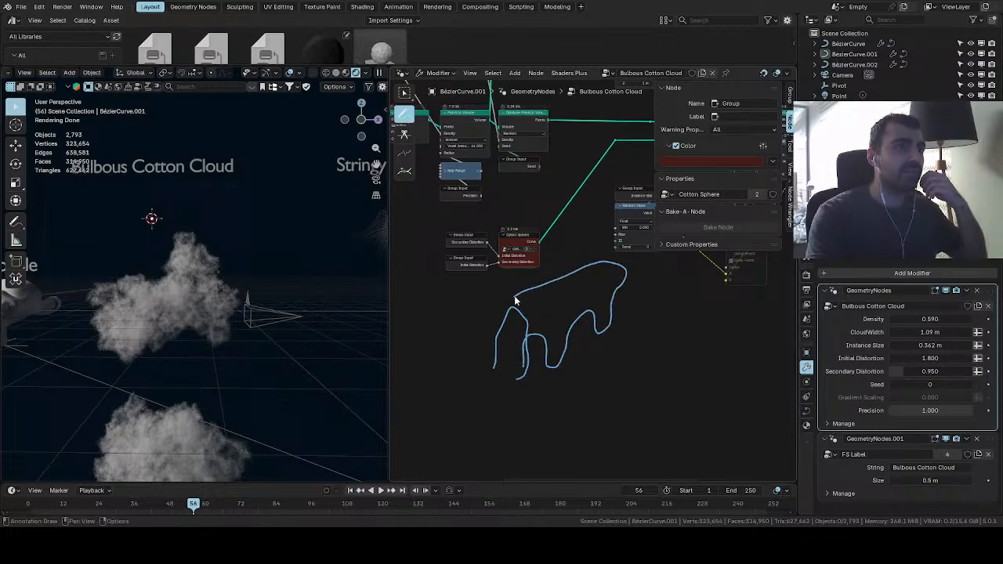
pyautogui.moveTo(580, 270)
pyautogui.mouseDown()
pyautogui.moveTo(594, 251)
pyautogui.moveTo(616, 268)
pyautogui.mouseUp()
pyautogui.moveTo(613, 306)
pyautogui.mouseDown()
pyautogui.moveTo(586, 343)
pyautogui.moveTo(608, 349)
pyautogui.moveTo(627, 330)
pyautogui.moveTo(625, 316)
pyautogui.moveTo(574, 359)
pyautogui.moveTo(542, 407)
pyautogui.mouseUp()
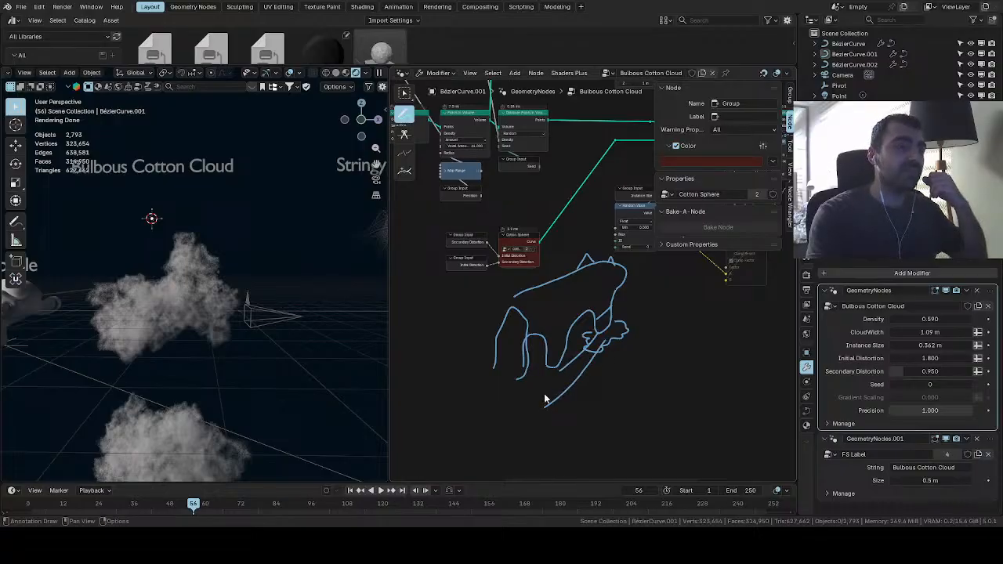
pyautogui.moveTo(659, 321)
pyautogui.mouseDown()
pyautogui.moveTo(622, 254)
pyautogui.moveTo(555, 270)
pyautogui.moveTo(473, 326)
pyautogui.moveTo(492, 403)
pyautogui.moveTo(600, 417)
pyautogui.moveTo(662, 356)
pyautogui.moveTo(657, 345)
pyautogui.mouseUp()
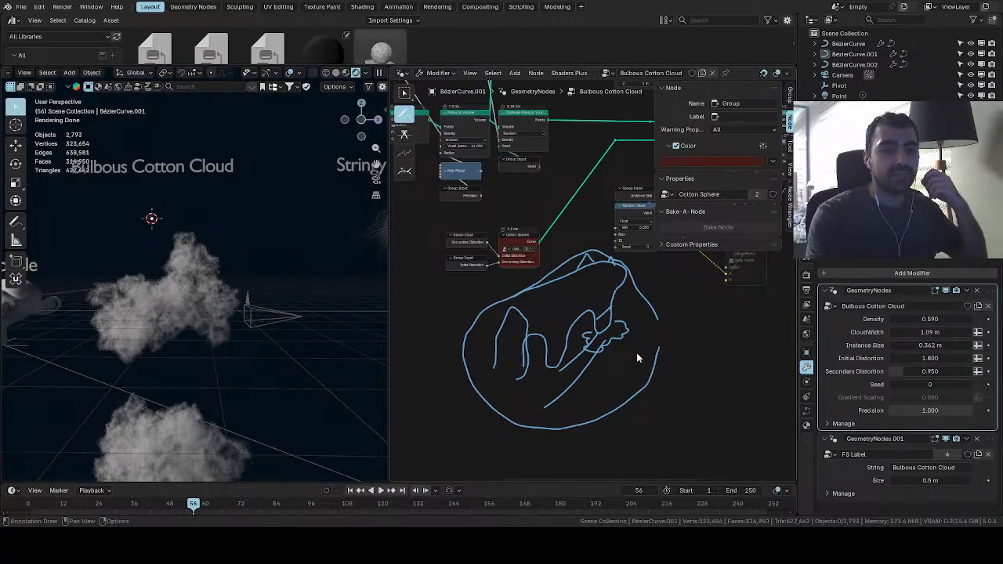
# Annotate a smaller arch inside the first lobe of the cloud sketch
pyautogui.scroll(-2, 637, 354)
pyautogui.scroll(3, 624, 360)
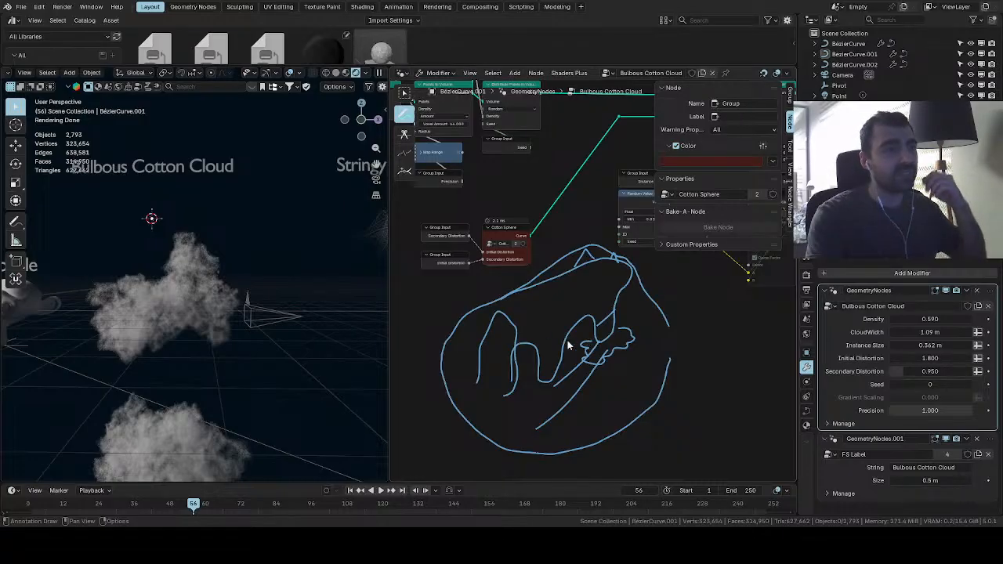
pyautogui.moveTo(502, 344); pyautogui.dragTo(503, 395)
pyautogui.moveTo(502, 344)
pyautogui.mouseDown()
pyautogui.moveTo(502, 330)
pyautogui.moveTo(483, 385)
pyautogui.mouseUp()
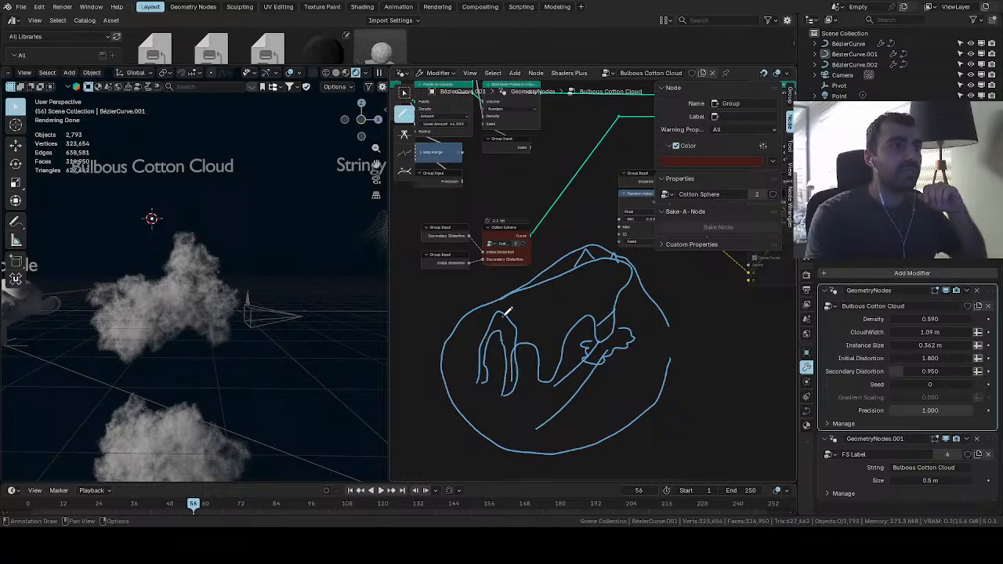
pyautogui.scroll(-1, 518, 336)
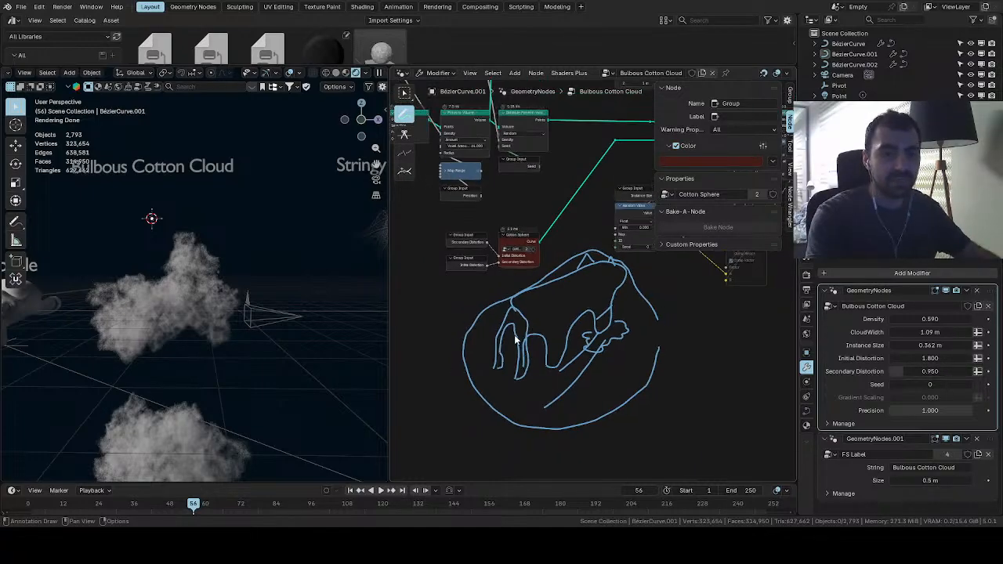
pyautogui.scroll(-1, 535, 320)
pyautogui.moveTo(541, 299); pyautogui.dragTo(549, 380, button='middle')
pyautogui.scroll(1, 545, 329)
pyautogui.scroll(1, 544, 326)
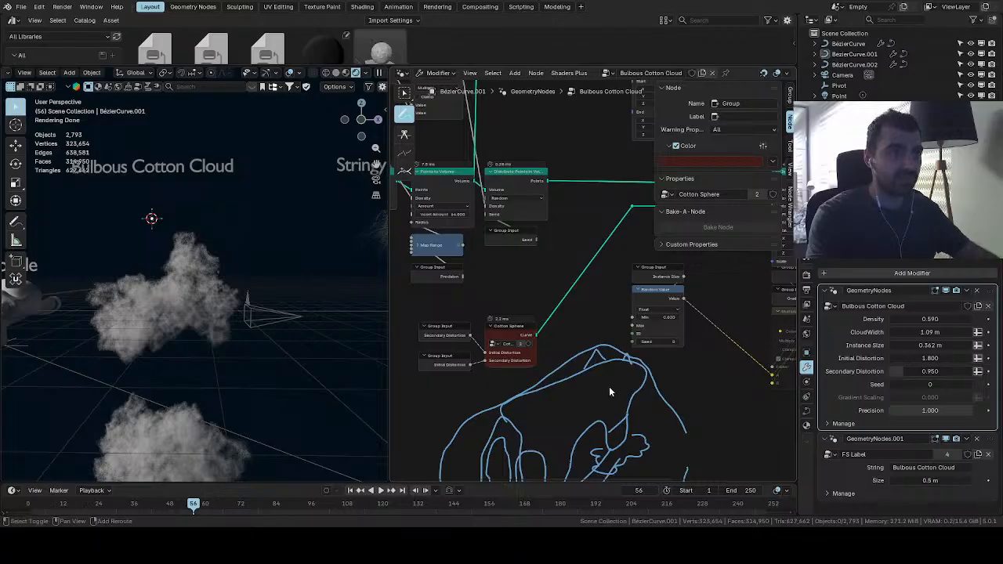
pyautogui.moveTo(609, 387); pyautogui.dragTo(570, 302, button='middle')
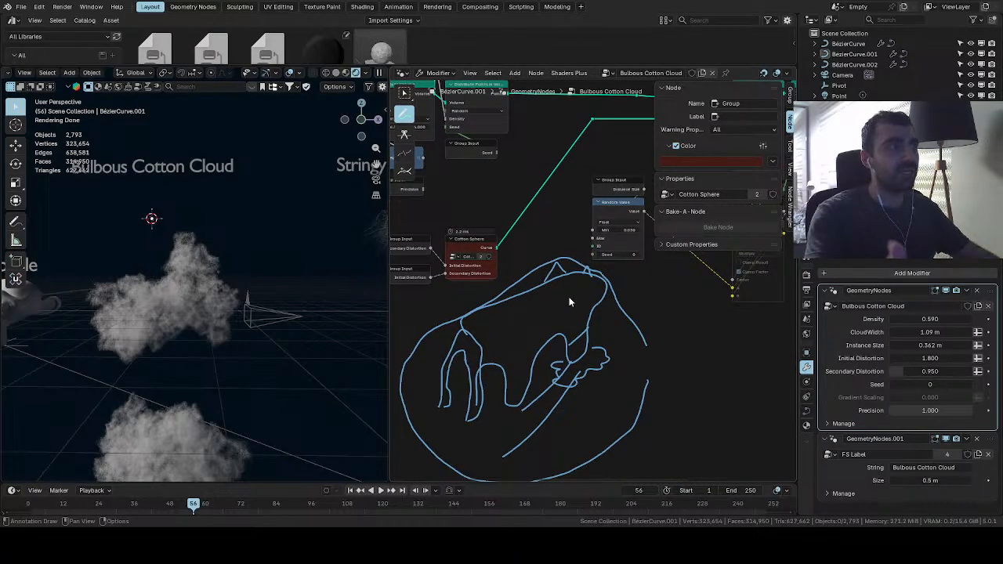
pyautogui.scroll(-1, 577, 332)
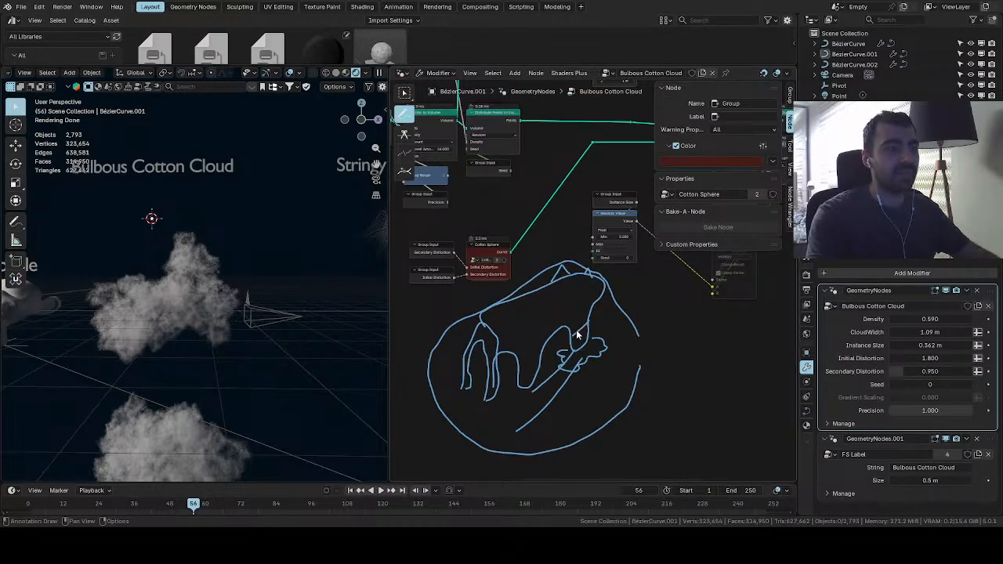
pyautogui.press('c')
pyautogui.scroll(-7, 561, 338)
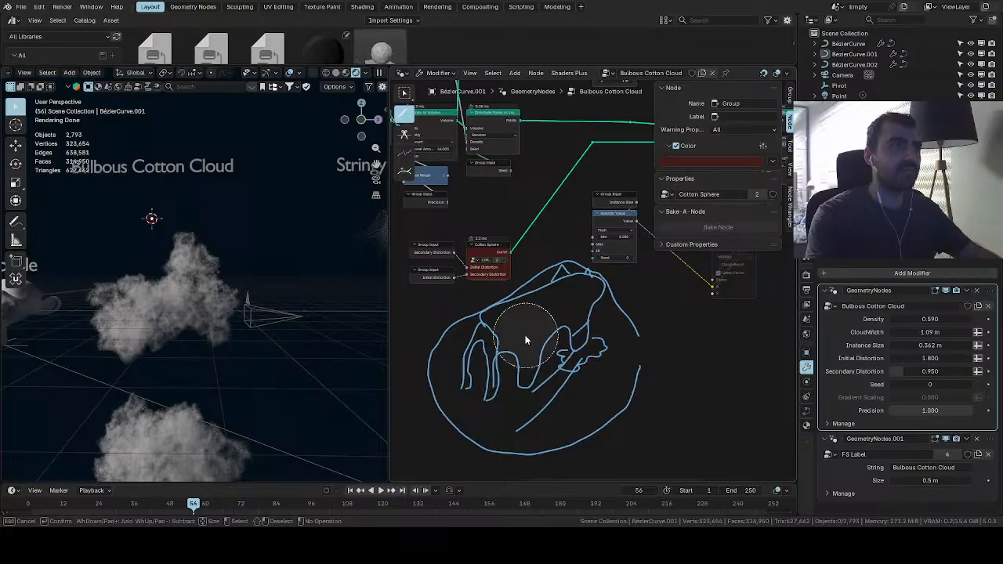
pyautogui.press('Escape')
# Erase the whole annotation sketch with the Annotate Eraser and switch back to the Annotate tool
pyautogui.click(404, 120)
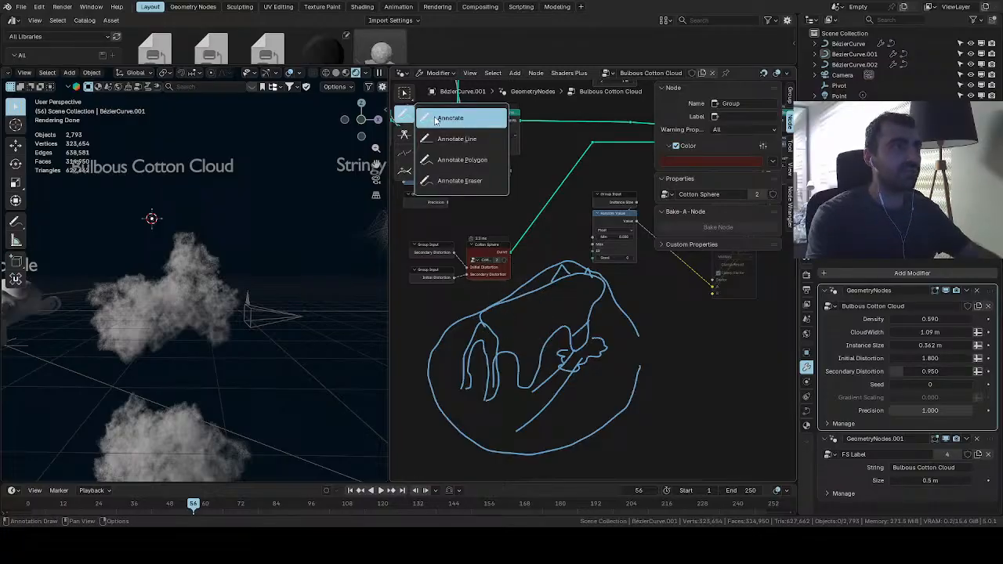
pyautogui.click(445, 181)
pyautogui.moveTo(538, 325)
pyautogui.mouseDown()
pyautogui.moveTo(454, 336)
pyautogui.moveTo(468, 399)
pyautogui.moveTo(602, 456)
pyautogui.moveTo(604, 343)
pyautogui.moveTo(554, 284)
pyautogui.mouseUp()
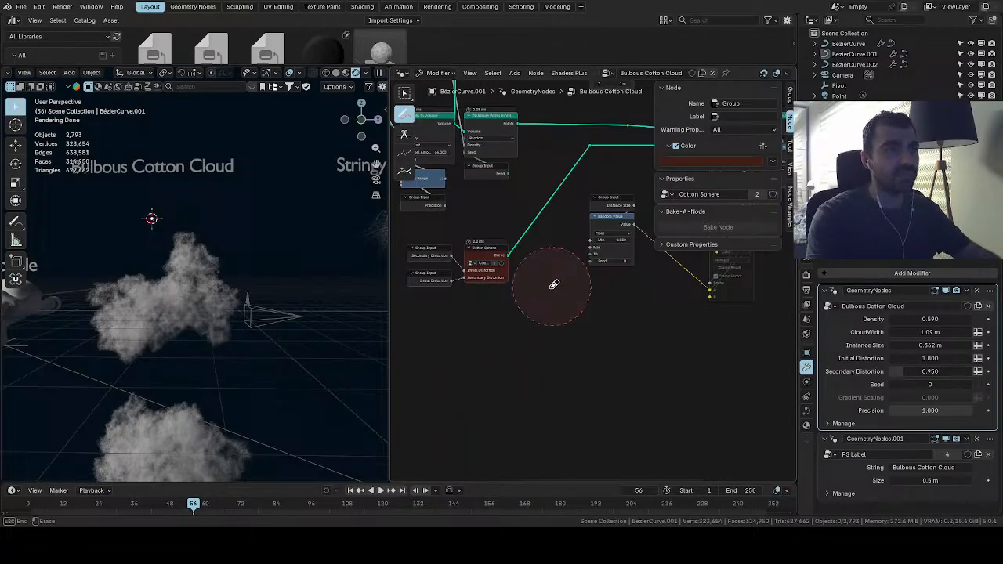
pyautogui.click(403, 116)
pyautogui.click(445, 119)
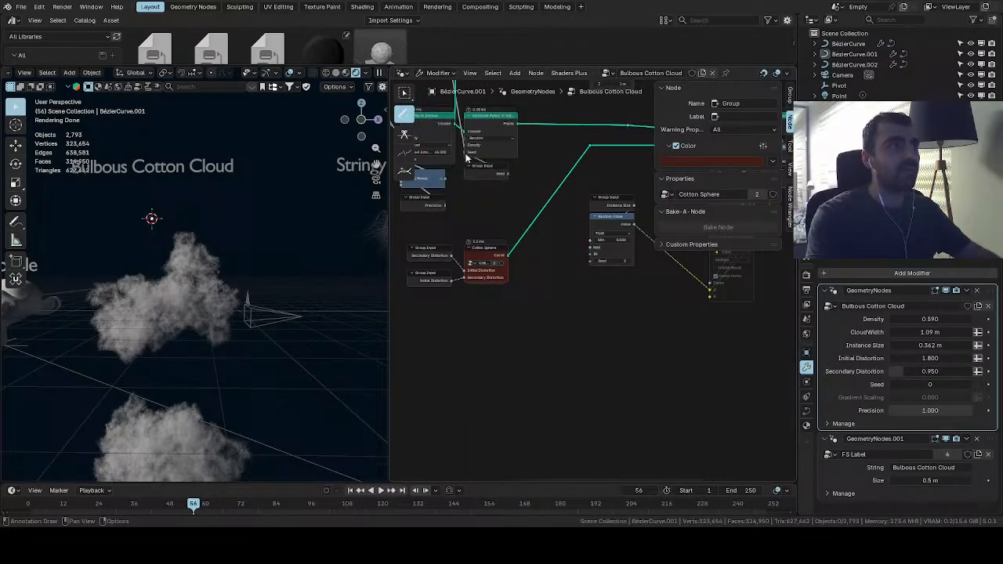
# Examine the node chain from Distribute Points on Faces through Set Position and Points to Volume to the Cotton Sphere node
pyautogui.keyDown('shift'); pyautogui.moveTo(492, 192); pyautogui.dragTo(638, 417, button='middle'); pyautogui.keyUp('shift')
pyautogui.scroll(-4, 609, 350)
pyautogui.scroll(3, 637, 415)
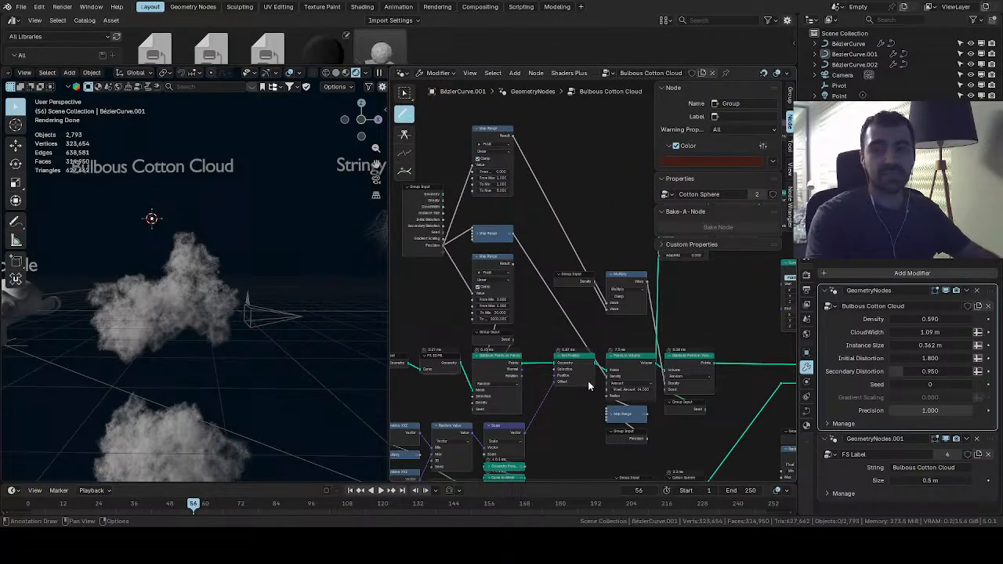
pyautogui.moveTo(511, 335); pyautogui.dragTo(590, 288, button='middle')
pyautogui.scroll(2, 582, 294)
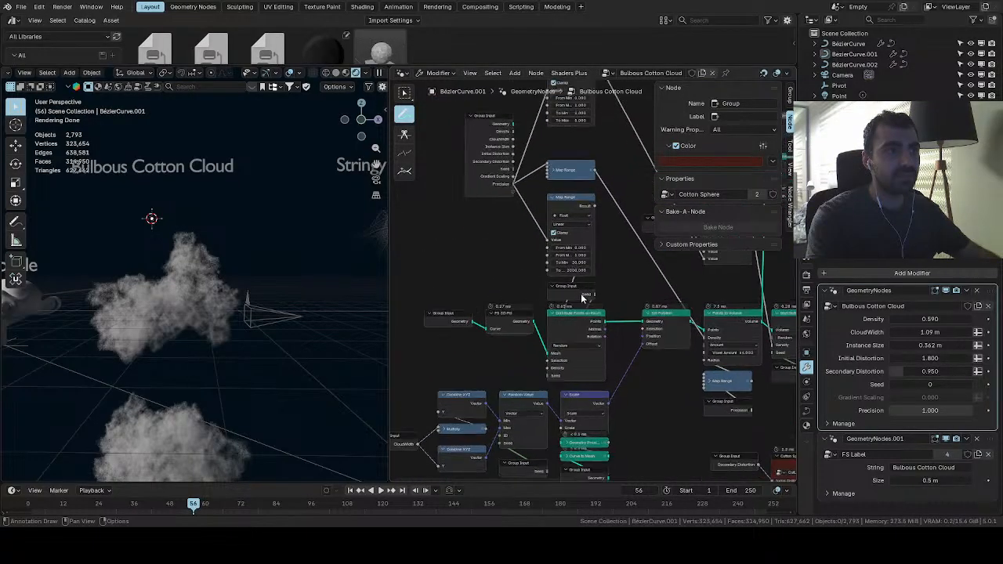
pyautogui.moveTo(533, 338); pyautogui.dragTo(539, 265, button='middle')
pyautogui.scroll(1, 540, 268)
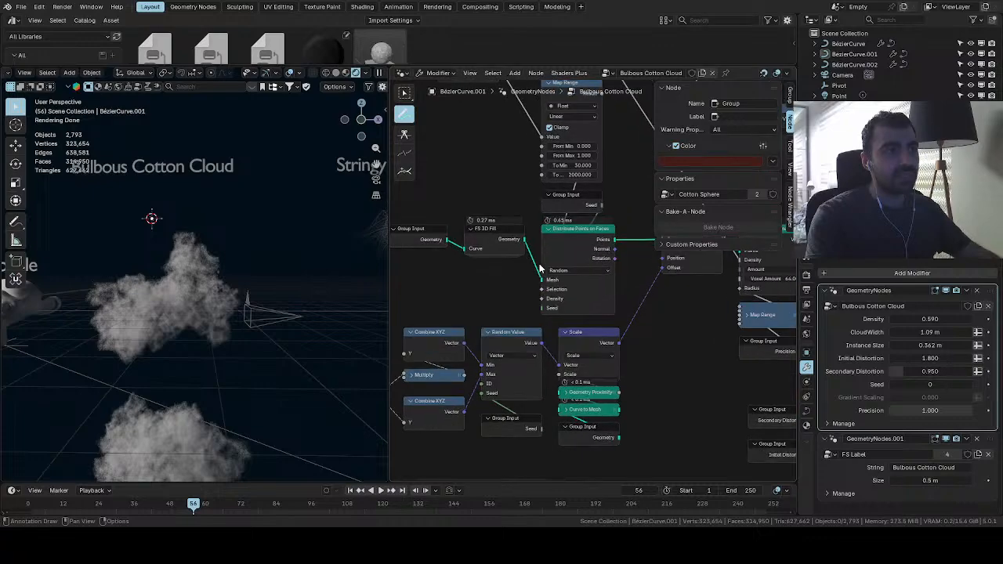
pyautogui.moveTo(570, 305); pyautogui.dragTo(430, 225, button='middle')
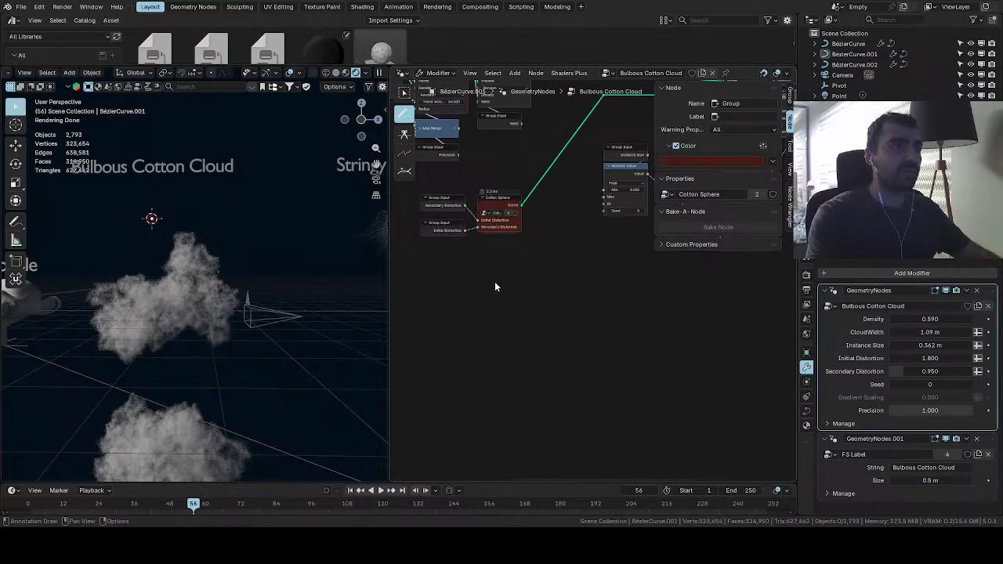
# Sketch a tall rectangle with the Annotate tool in the empty area below the Cotton Sphere node
pyautogui.scroll(1, 495, 287)
pyautogui.moveTo(446, 259)
pyautogui.mouseDown()
pyautogui.moveTo(433, 421)
pyautogui.moveTo(520, 258)
pyautogui.mouseUp()
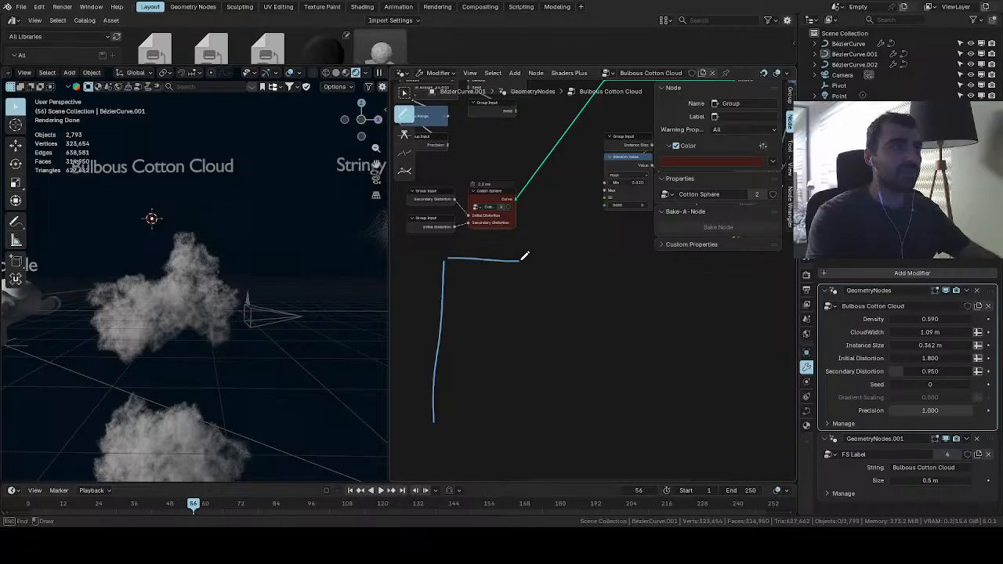
pyautogui.moveTo(561, 316); pyautogui.dragTo(556, 445)
pyautogui.moveTo(443, 428); pyautogui.dragTo(541, 427)
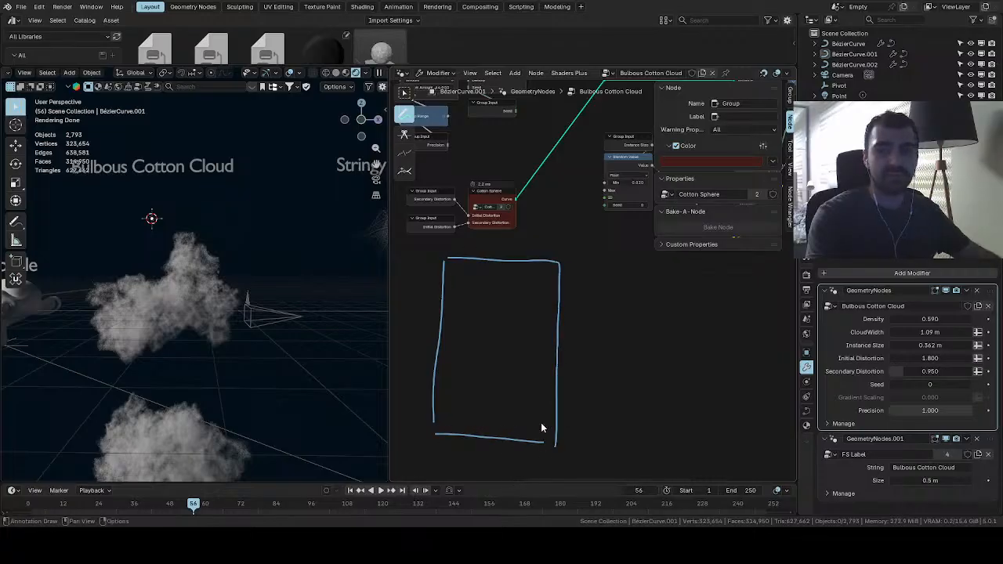
# Handwrite the word MATH as an annotation near the upper edge inside the sketched rectangle
pyautogui.scroll(1, 517, 406)
pyautogui.moveTo(519, 402)
pyautogui.mouseDown(button='middle')
pyautogui.moveTo(608, 377)
pyautogui.moveTo(602, 400)
pyautogui.mouseUp(button='middle')
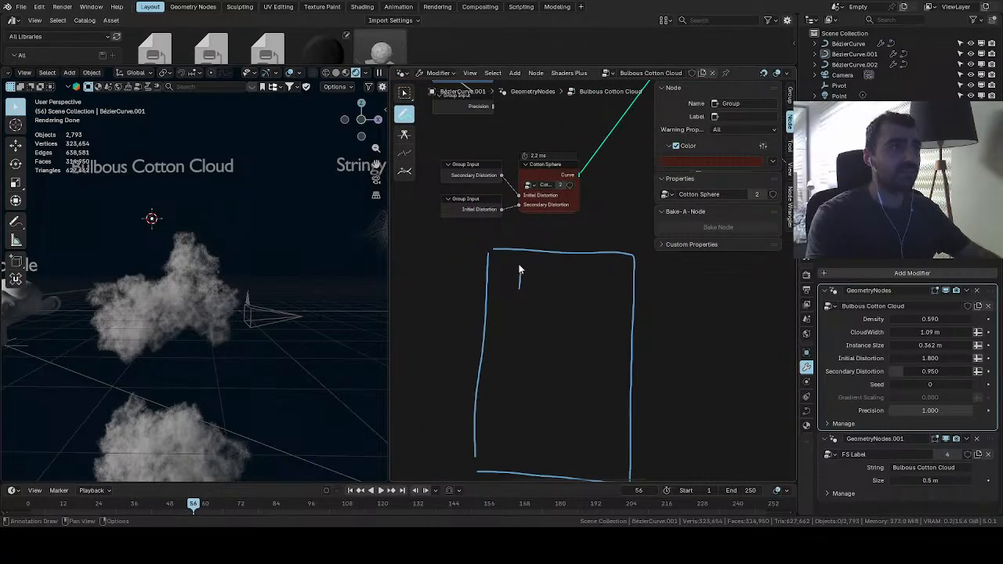
pyautogui.moveTo(520, 269)
pyautogui.mouseDown()
pyautogui.moveTo(535, 297)
pyautogui.moveTo(555, 266)
pyautogui.moveTo(562, 294)
pyautogui.mouseUp()
pyautogui.moveTo(549, 282)
pyautogui.mouseDown()
pyautogui.moveTo(575, 279)
pyautogui.moveTo(580, 294)
pyautogui.mouseUp()
pyautogui.moveTo(566, 261); pyautogui.dragTo(583, 256)
pyautogui.moveTo(589, 264); pyautogui.dragTo(590, 294)
pyautogui.moveTo(599, 297); pyautogui.dragTo(583, 294, button='middle')
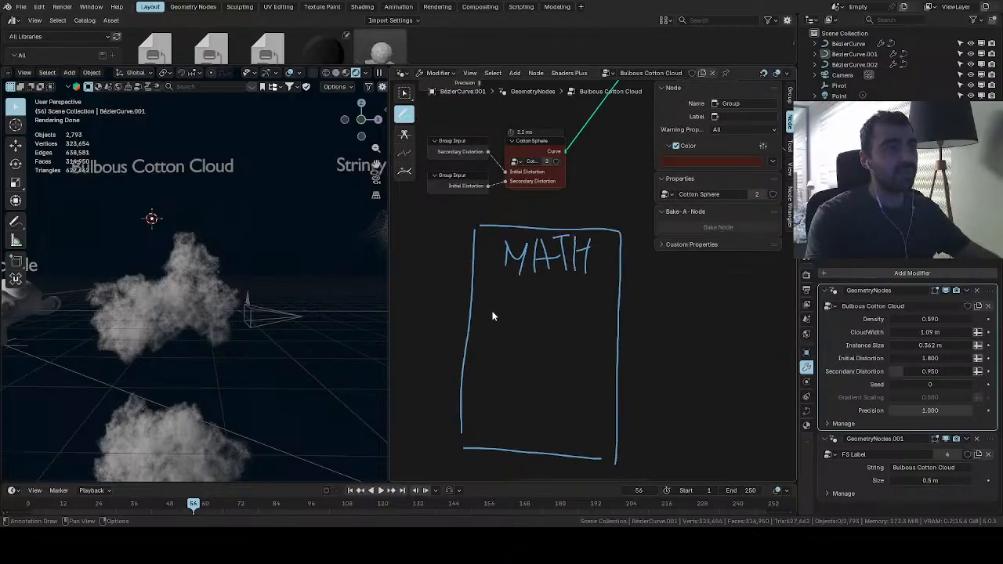
# Handwrite VECTOR MATH on two lines below the word MATH inside the rectangle
pyautogui.moveTo(492, 314)
pyautogui.mouseDown()
pyautogui.moveTo(519, 312)
pyautogui.moveTo(541, 338)
pyautogui.moveTo(567, 342)
pyautogui.moveTo(579, 311)
pyautogui.mouseUp()
pyautogui.moveTo(584, 315)
pyautogui.mouseDown()
pyautogui.moveTo(589, 344)
pyautogui.moveTo(587, 315)
pyautogui.moveTo(598, 315)
pyautogui.mouseUp()
pyautogui.moveTo(597, 315); pyautogui.dragTo(610, 355)
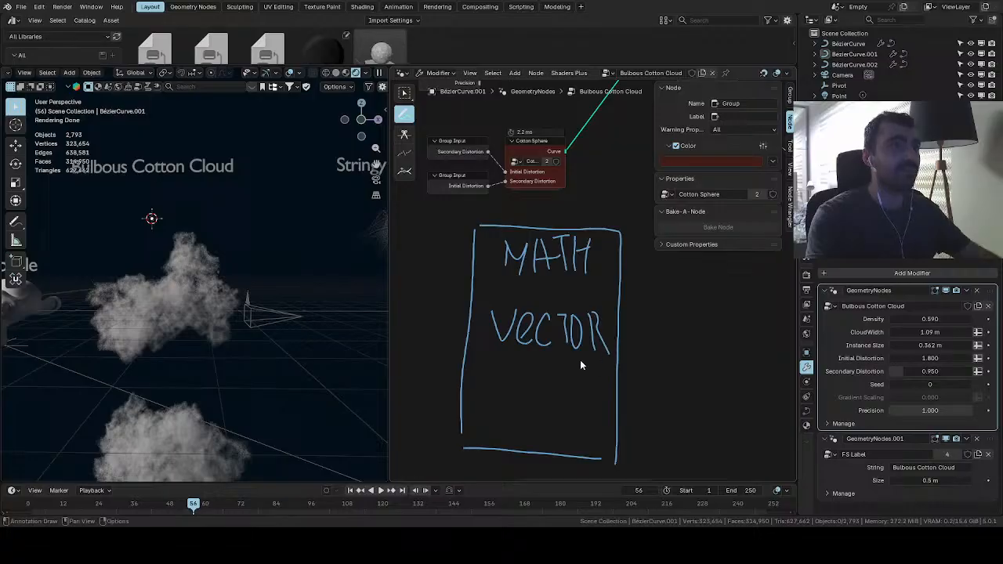
pyautogui.moveTo(508, 405)
pyautogui.mouseDown()
pyautogui.moveTo(515, 371)
pyautogui.moveTo(538, 401)
pyautogui.mouseUp()
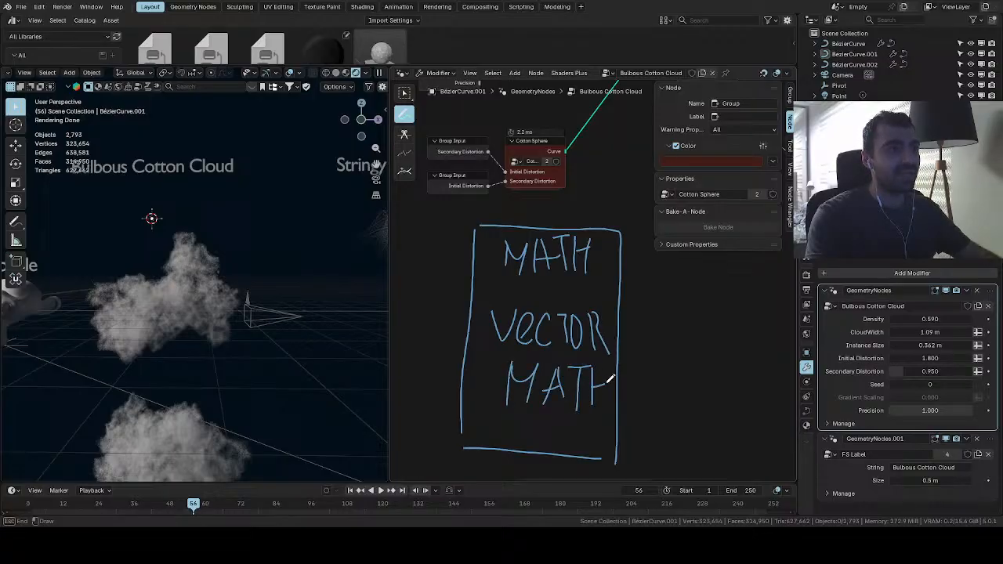
# Sketch a second tall rectangle beside the MATH box, below the Random Value node
pyautogui.moveTo(630, 365)
pyautogui.mouseDown(button='middle')
pyautogui.moveTo(523, 370)
pyautogui.moveTo(527, 358)
pyautogui.mouseUp(button='middle')
pyautogui.scroll(-2, 555, 352)
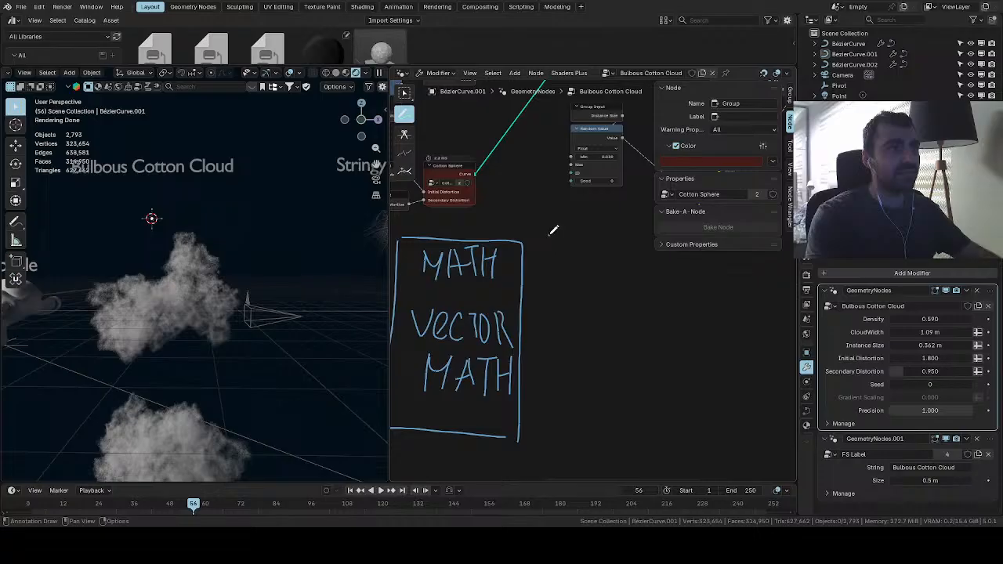
pyautogui.moveTo(549, 235); pyautogui.dragTo(538, 431)
pyautogui.moveTo(550, 236)
pyautogui.mouseDown()
pyautogui.moveTo(662, 244)
pyautogui.moveTo(679, 382)
pyautogui.mouseUp()
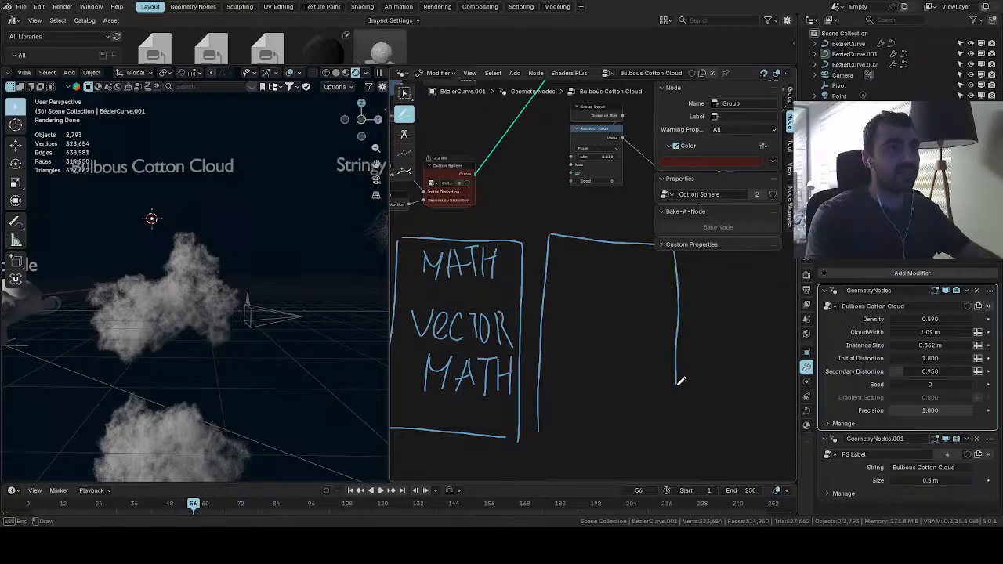
pyautogui.moveTo(542, 433); pyautogui.dragTo(539, 433)
# Handwrite the word DOMAIN as an annotation near the upper edge inside the second rectangle
pyautogui.moveTo(570, 340); pyautogui.dragTo(523, 401, button='middle')
pyautogui.scroll(4, 539, 362)
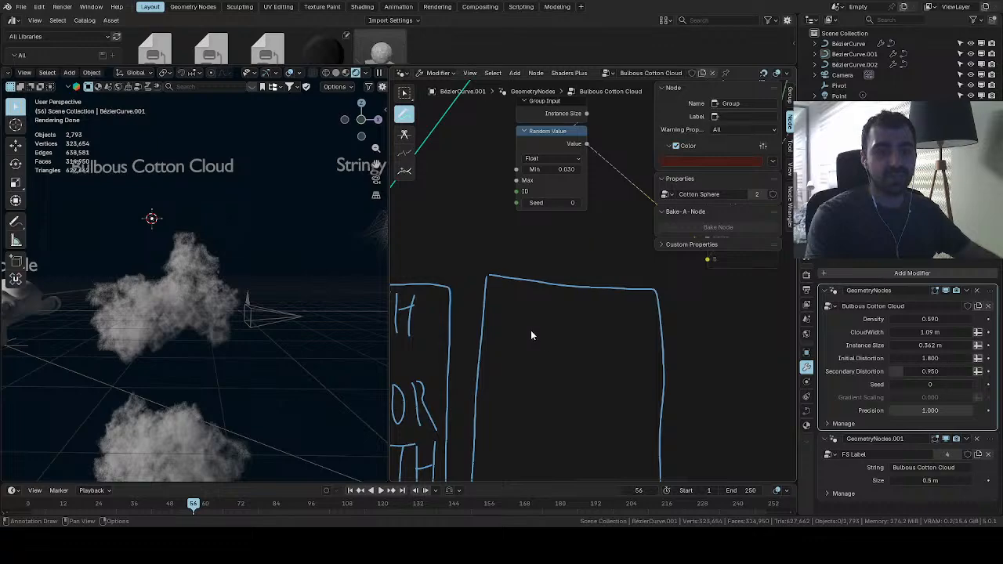
pyautogui.moveTo(511, 295); pyautogui.dragTo(511, 341)
pyautogui.moveTo(511, 296)
pyautogui.mouseDown()
pyautogui.moveTo(512, 341)
pyautogui.moveTo(541, 316)
pyautogui.moveTo(605, 352)
pyautogui.moveTo(603, 332)
pyautogui.moveTo(610, 345)
pyautogui.mouseUp()
pyautogui.moveTo(618, 309)
pyautogui.mouseDown()
pyautogui.moveTo(620, 337)
pyautogui.moveTo(636, 306)
pyautogui.mouseUp()
pyautogui.moveTo(591, 360); pyautogui.dragTo(591, 264, button='middle')
# Sketch a dot, a straight line, a wavy curve, a small cube and a corner-shaped stroke below DOMAIN in the second rectangle
pyautogui.moveTo(510, 292); pyautogui.dragTo(612, 296)
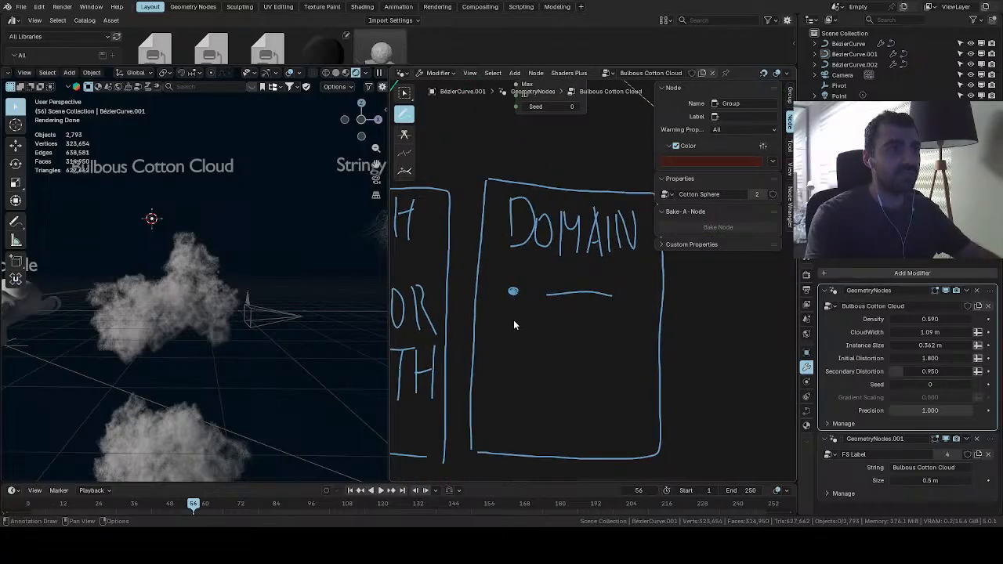
pyautogui.moveTo(495, 352)
pyautogui.mouseDown()
pyautogui.moveTo(505, 323)
pyautogui.moveTo(538, 340)
pyautogui.mouseUp()
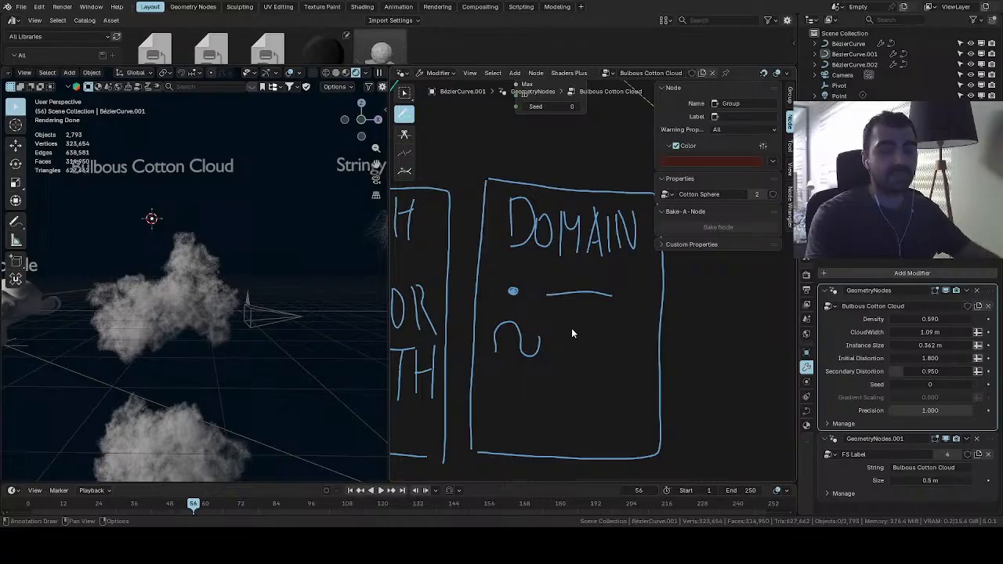
pyautogui.moveTo(574, 329)
pyautogui.mouseDown()
pyautogui.moveTo(595, 360)
pyautogui.moveTo(574, 330)
pyautogui.moveTo(590, 319)
pyautogui.moveTo(599, 327)
pyautogui.moveTo(597, 358)
pyautogui.mouseUp()
pyautogui.scroll(-3, 594, 365)
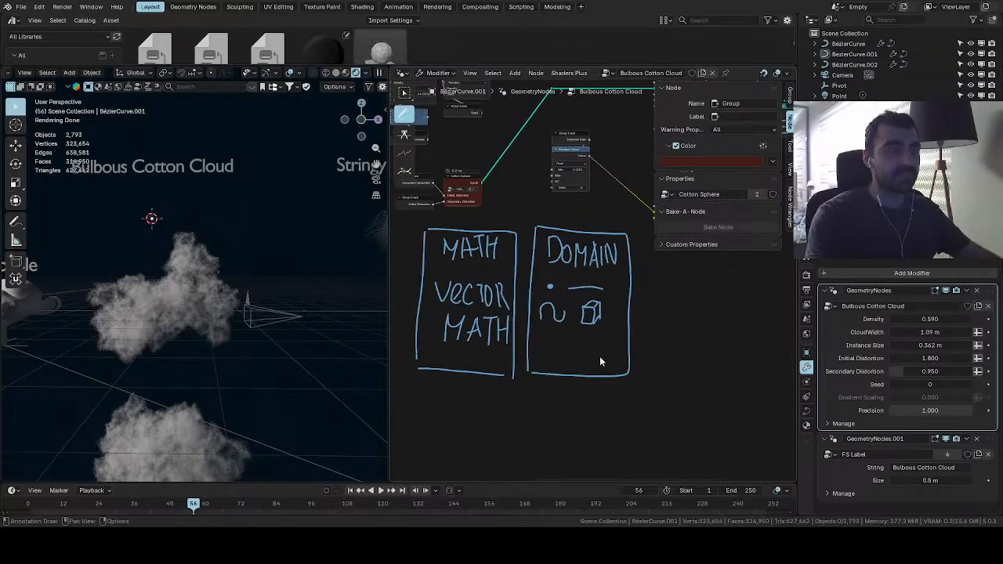
pyautogui.scroll(4, 600, 356)
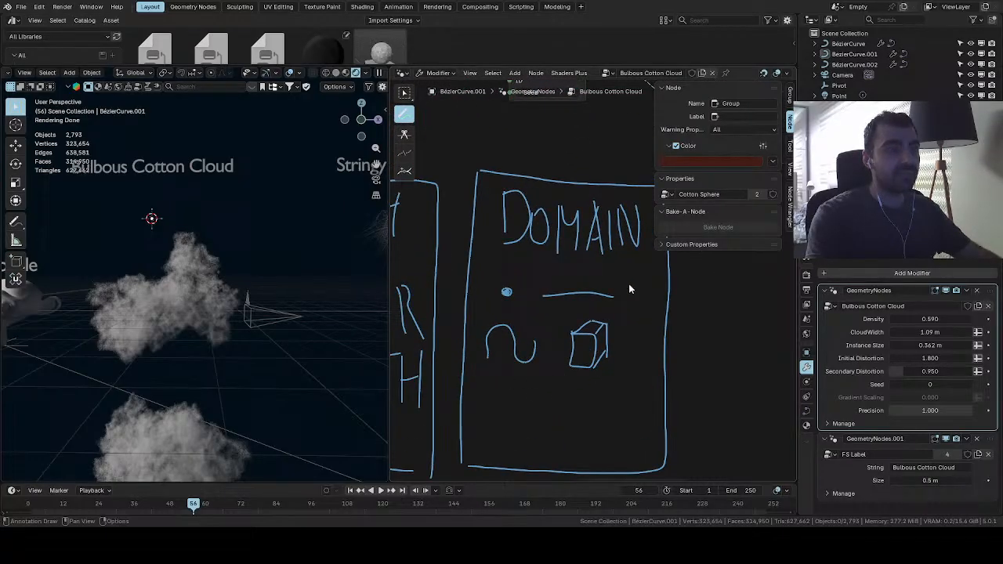
pyautogui.moveTo(486, 396); pyautogui.dragTo(531, 428)
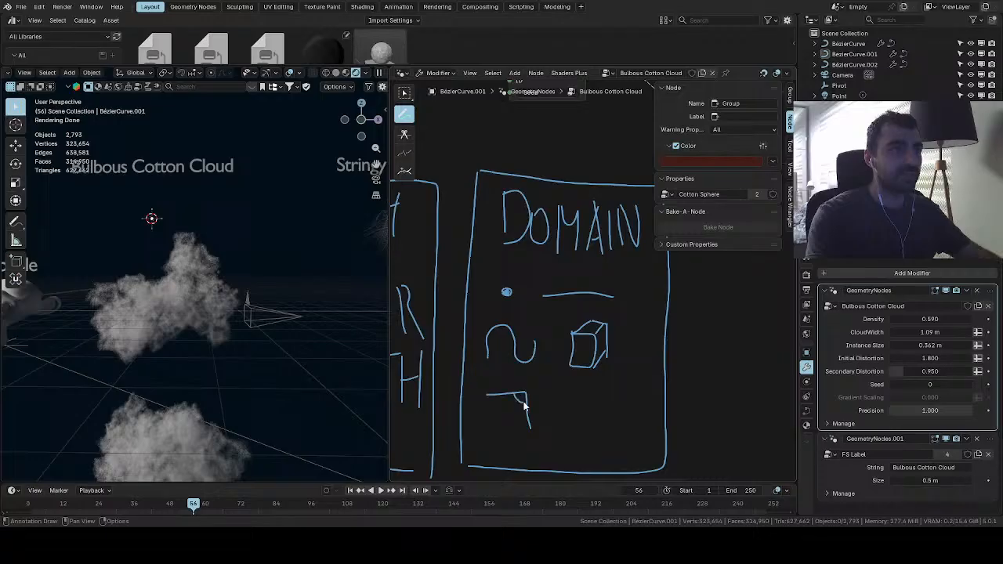
pyautogui.scroll(-4, 586, 396)
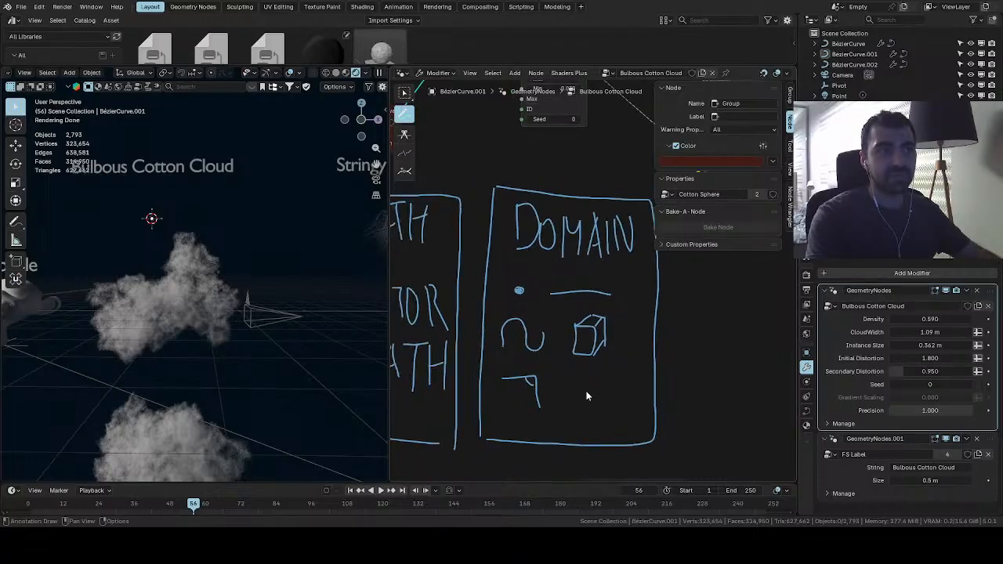
# Examine the Bulbous Cotton Cloud node tree above the sketched boxes, from the Instance on Points branch back to Volume to Mesh
pyautogui.scroll(-3, 580, 383)
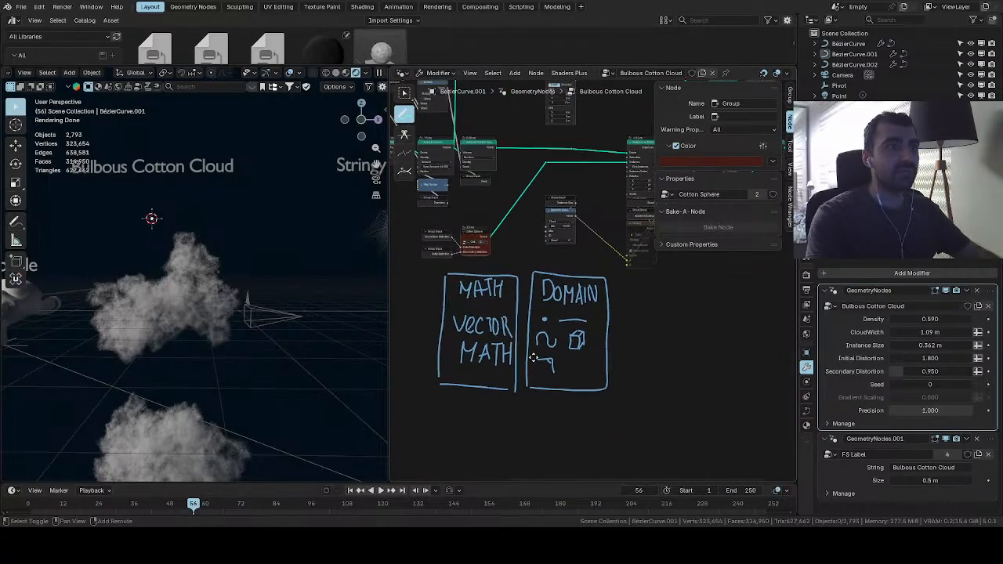
pyautogui.moveTo(617, 279)
pyautogui.mouseDown(button='middle')
pyautogui.moveTo(613, 268)
pyautogui.moveTo(635, 340)
pyautogui.moveTo(588, 357)
pyautogui.moveTo(578, 392)
pyautogui.mouseUp(button='middle')
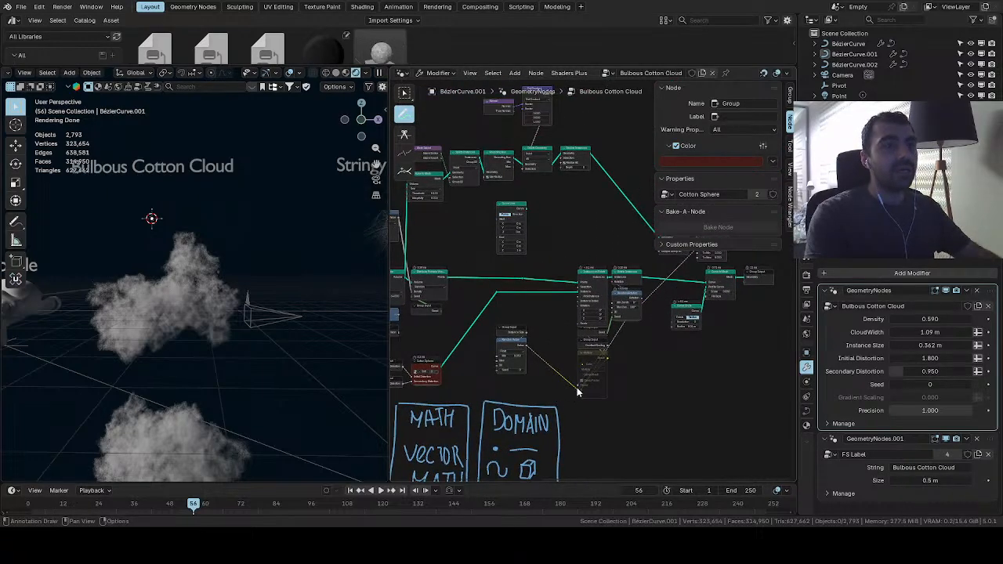
pyautogui.scroll(2, 580, 390)
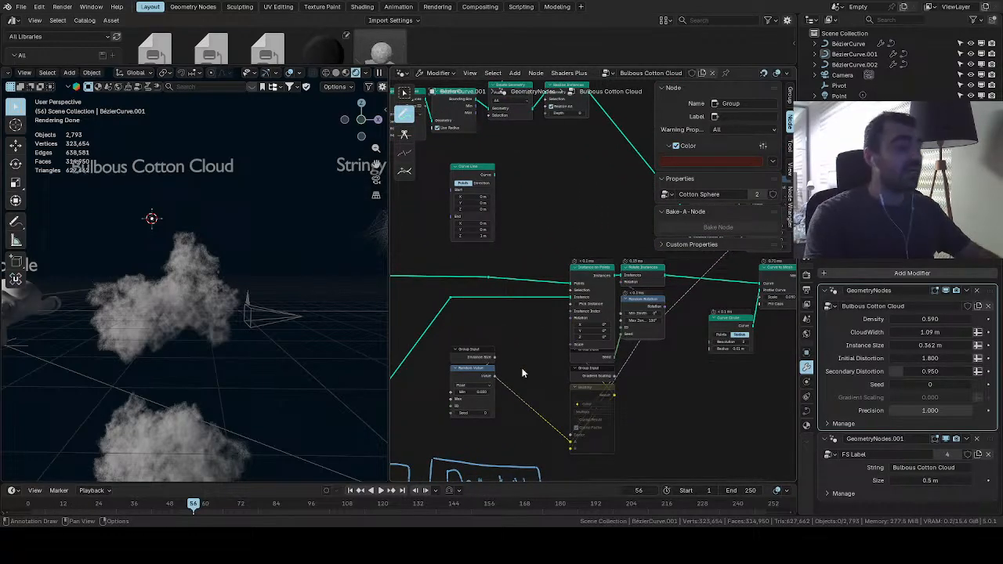
pyautogui.keyDown('shift'); pyautogui.moveTo(523, 373); pyautogui.dragTo(600, 390, button='middle'); pyautogui.keyUp('shift')
pyautogui.scroll(4, 589, 382)
pyautogui.keyDown('shift'); pyautogui.moveTo(525, 388); pyautogui.dragTo(626, 381, button='middle'); pyautogui.keyUp('shift')
pyautogui.scroll(-3, 590, 377)
pyautogui.scroll(-1, 626, 381)
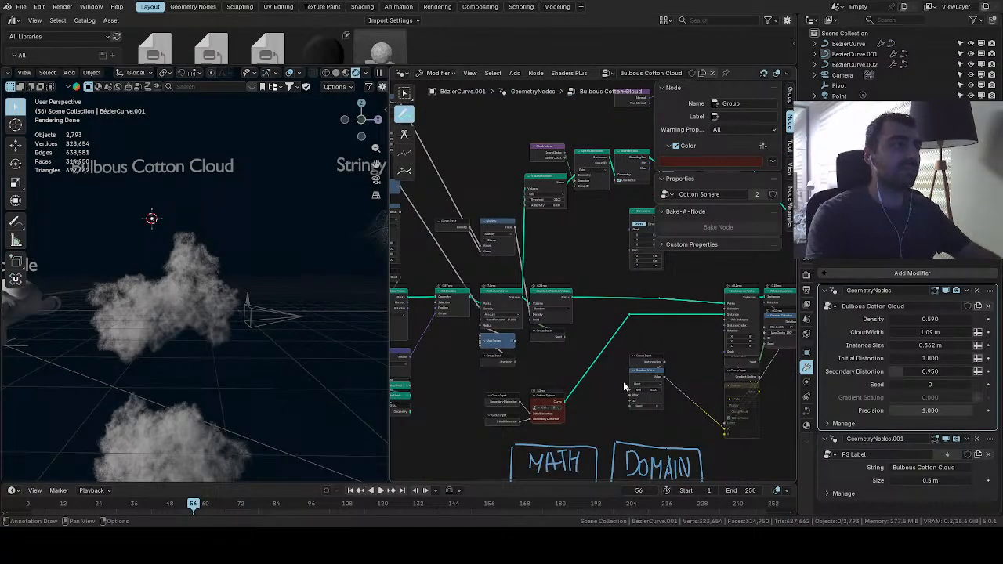
pyautogui.scroll(-4, 310, 354)
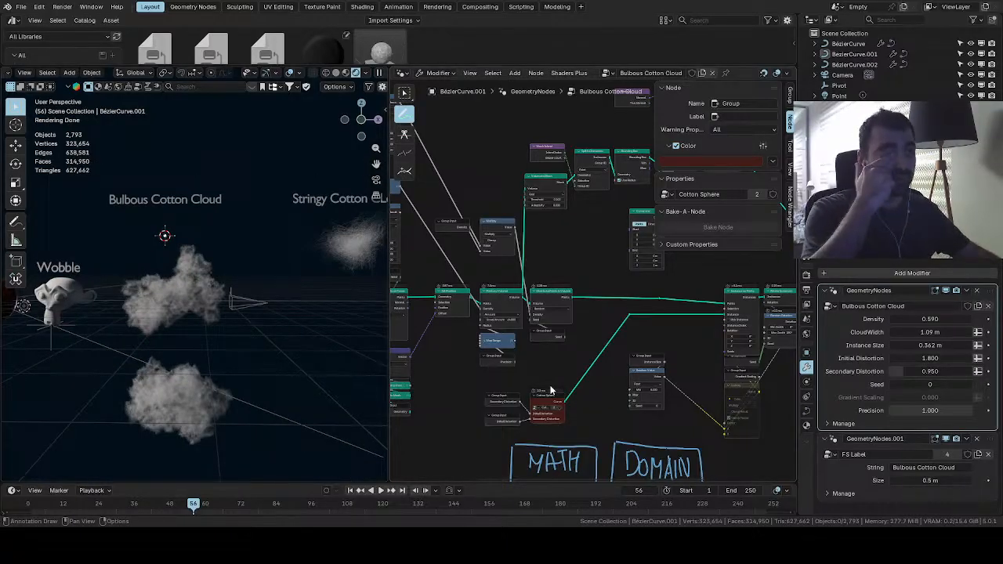
pyautogui.scroll(3, 571, 364)
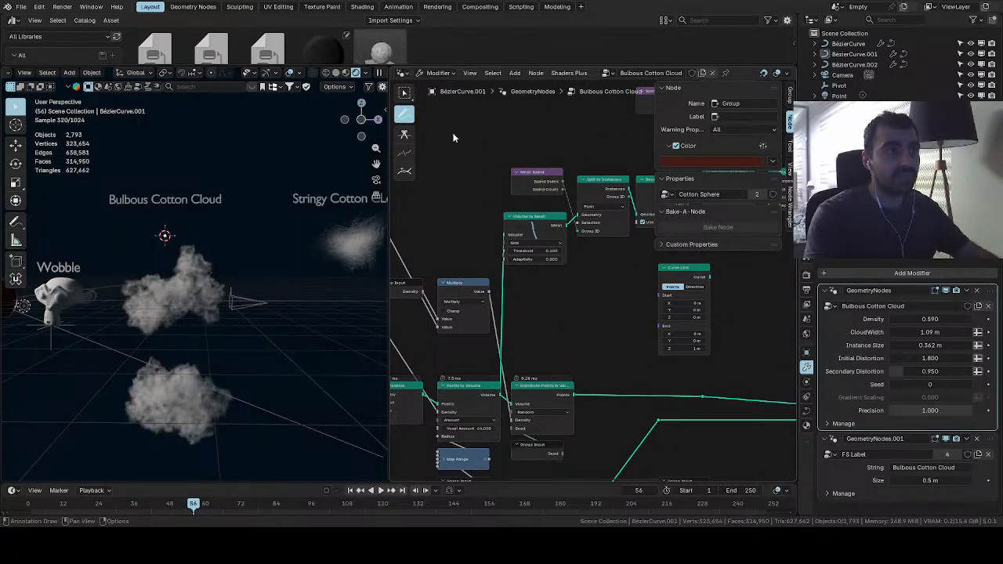
# Select the Volume to Mesh node, remove the stray annotation stroke over it with the Annotate Eraser, and switch back to the Annotate tool
pyautogui.click(406, 93)
pyautogui.click(546, 230)
pyautogui.click(406, 137)
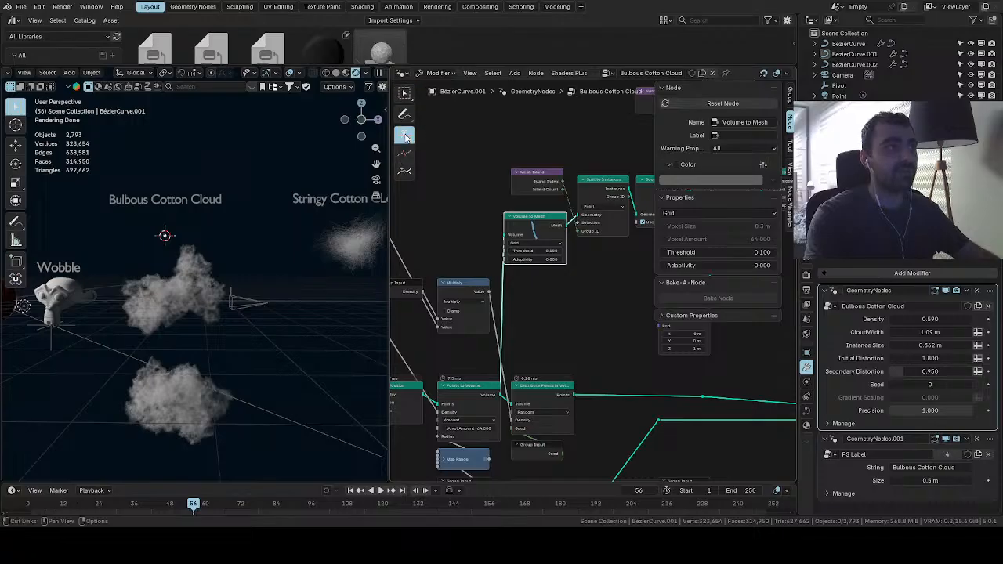
pyautogui.moveTo(408, 116); pyautogui.dragTo(452, 181)
pyautogui.moveTo(544, 228); pyautogui.dragTo(540, 230, button='middle')
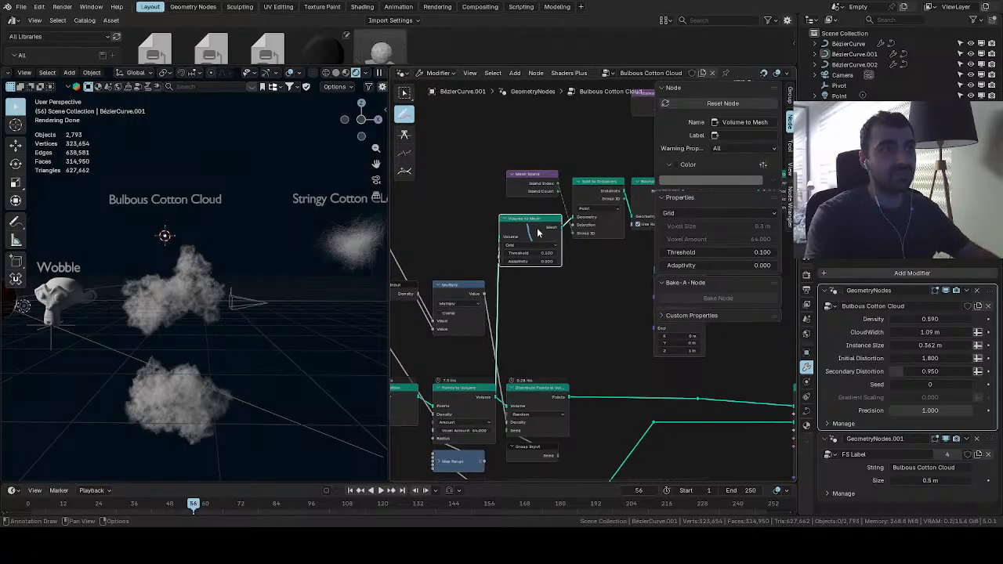
pyautogui.moveTo(471, 178); pyautogui.dragTo(528, 239)
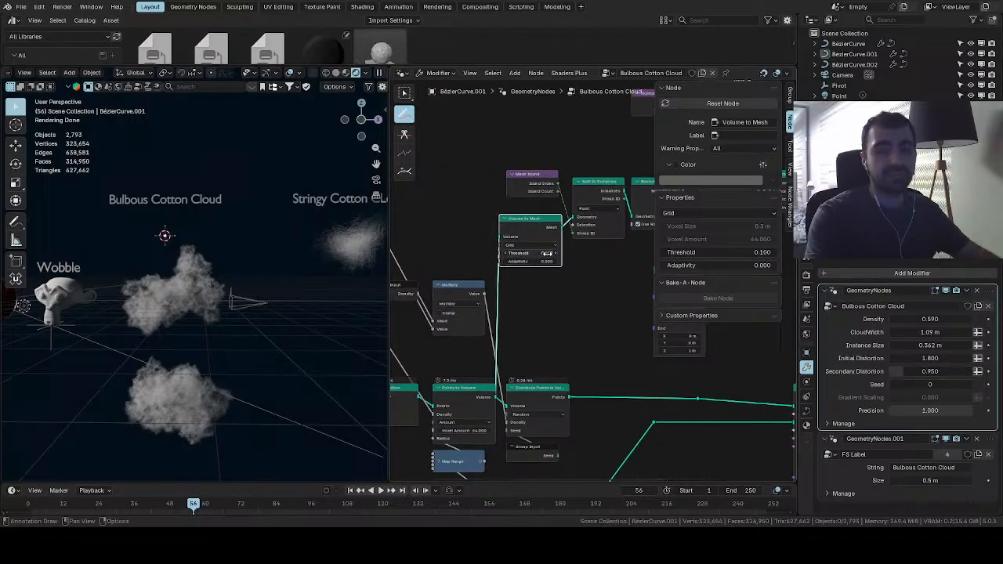
pyautogui.scroll(2, 541, 251)
pyautogui.scroll(2, 545, 252)
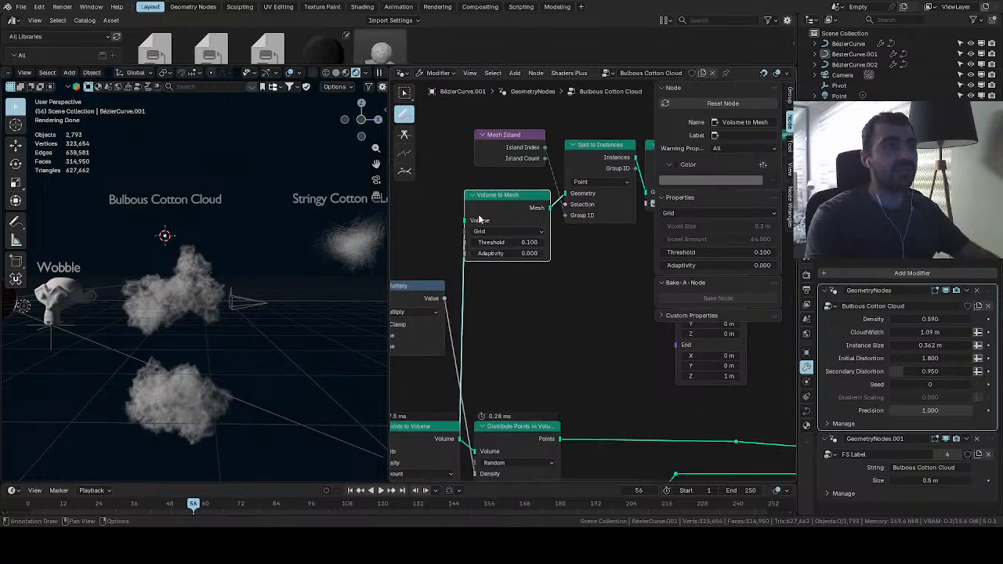
pyautogui.moveTo(405, 118); pyautogui.dragTo(436, 117)
pyautogui.scroll(-3, 488, 232)
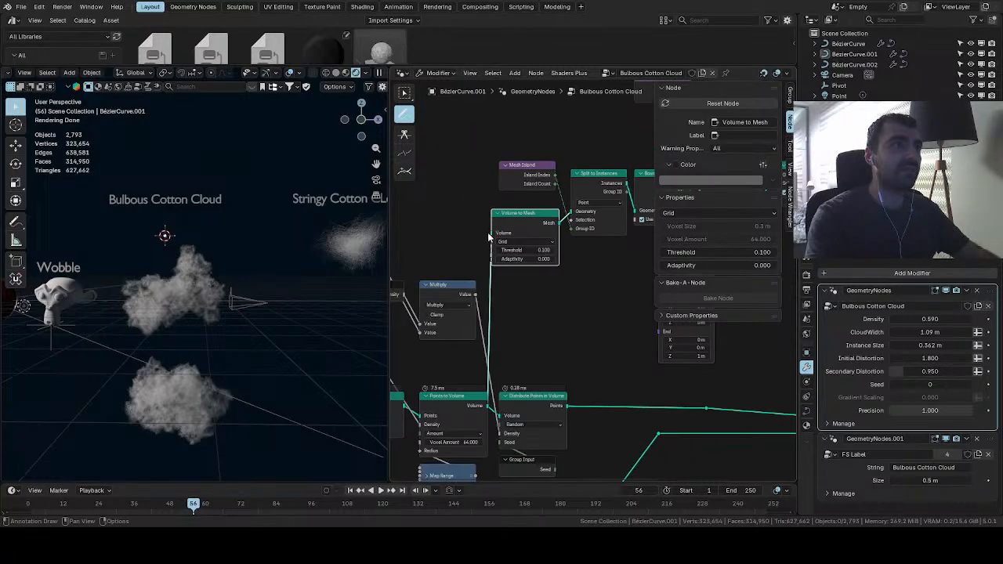
# Review the node tree and the MATH and DOMAIN sketches, ending at the empty area beside the DOMAIN box
pyautogui.scroll(-4, 488, 238)
pyautogui.moveTo(488, 237); pyautogui.dragTo(463, 255, button='middle')
pyautogui.scroll(2, 490, 261)
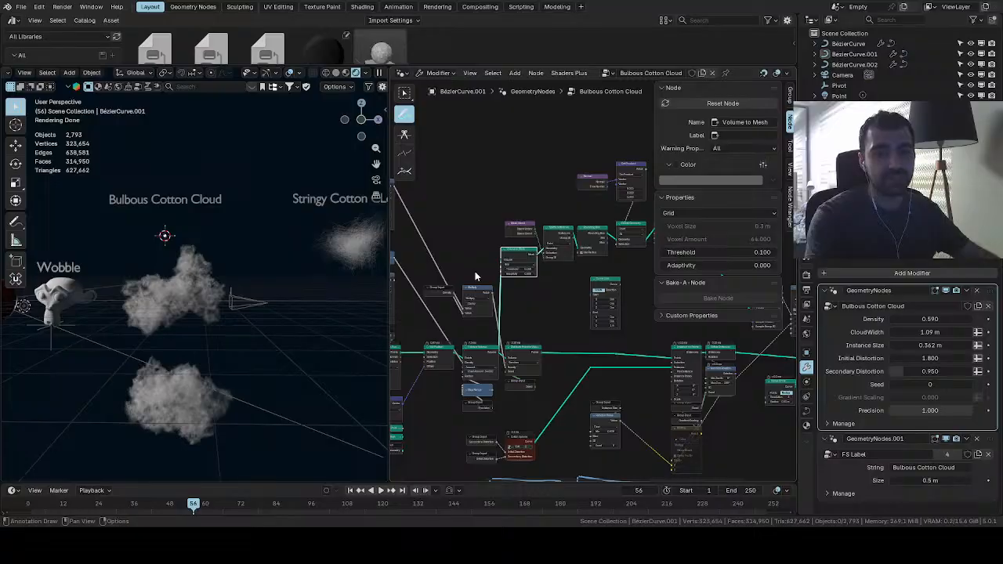
pyautogui.keyDown('shift'); pyautogui.scroll(-5, 475, 275); pyautogui.keyUp('shift')
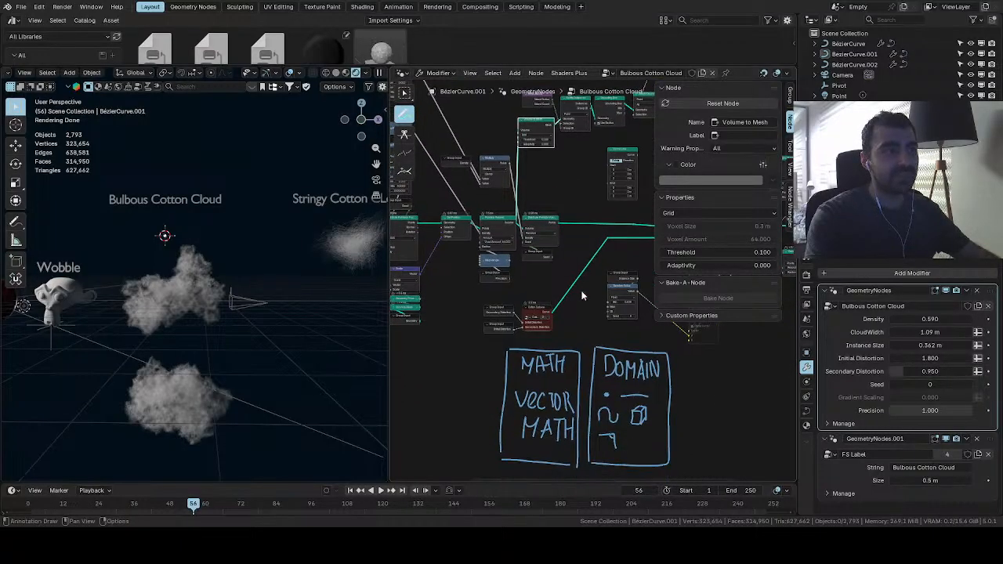
pyautogui.scroll(4, 582, 296)
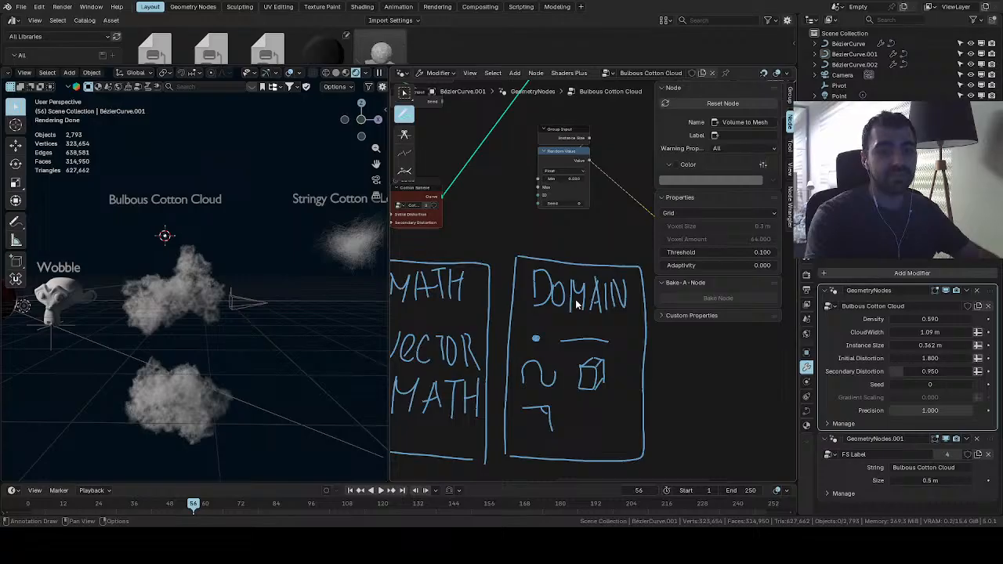
pyautogui.scroll(-1, 576, 305)
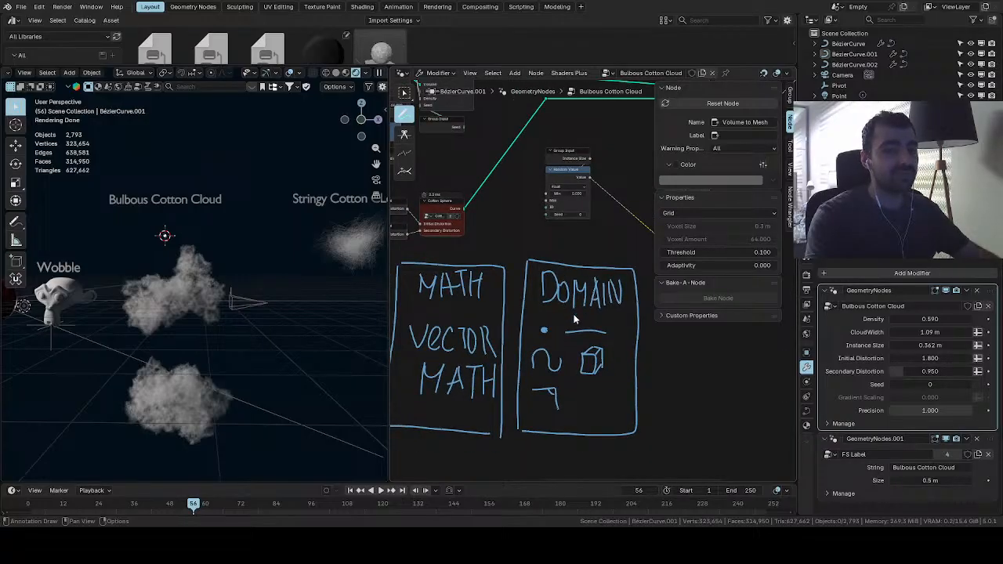
pyautogui.moveTo(574, 320)
pyautogui.mouseDown(button='middle')
pyautogui.moveTo(581, 314)
pyautogui.moveTo(481, 293)
pyautogui.moveTo(421, 264)
pyautogui.mouseUp(button='middle')
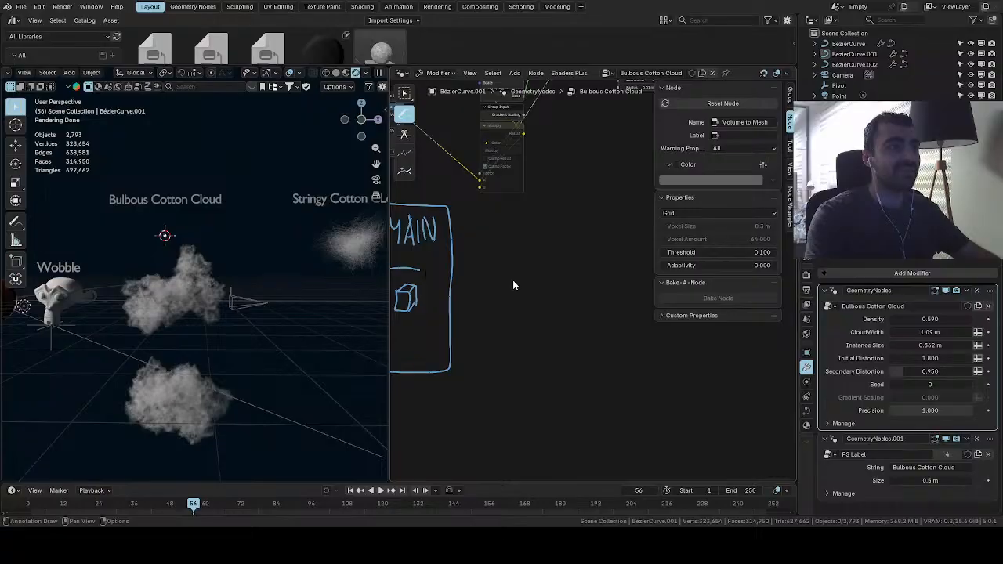
# Sketch a monkey head with ears, eyes, nose, mouth and eyebrows in the empty area beside the DOMAIN box
pyautogui.scroll(3, 515, 303)
pyautogui.moveTo(509, 336)
pyautogui.mouseDown()
pyautogui.moveTo(478, 291)
pyautogui.moveTo(542, 249)
pyautogui.mouseUp()
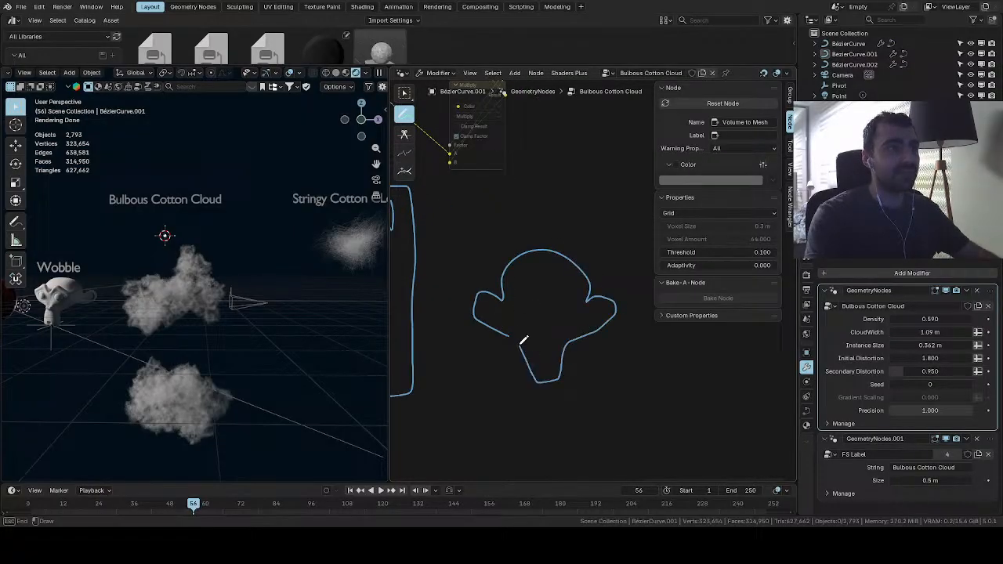
pyautogui.moveTo(524, 339)
pyautogui.mouseDown()
pyautogui.moveTo(515, 337)
pyautogui.moveTo(550, 363)
pyautogui.moveTo(541, 367)
pyautogui.mouseUp()
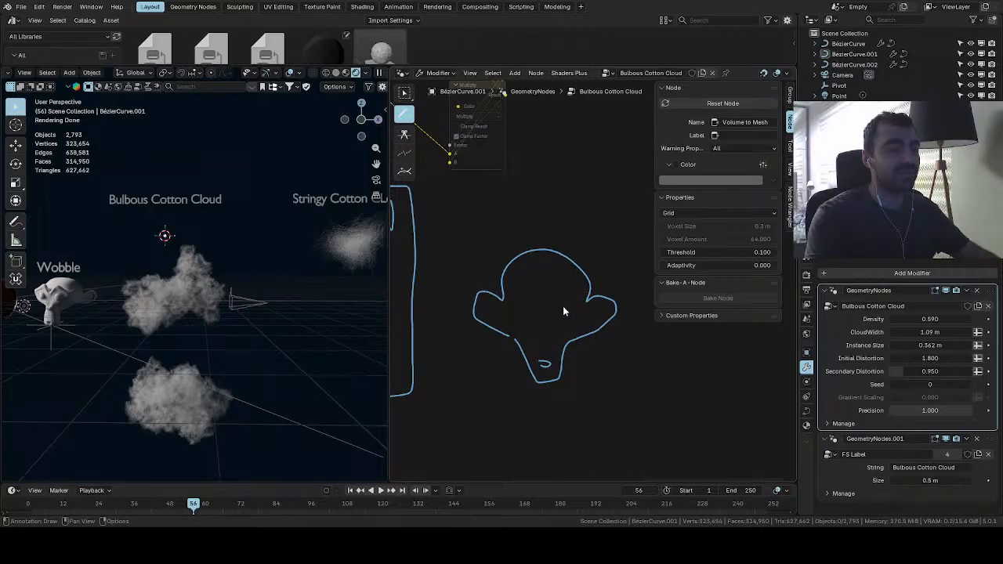
pyautogui.moveTo(553, 317)
pyautogui.mouseDown()
pyautogui.moveTo(566, 302)
pyautogui.moveTo(553, 317)
pyautogui.moveTo(520, 302)
pyautogui.moveTo(546, 340)
pyautogui.moveTo(569, 316)
pyautogui.moveTo(514, 317)
pyautogui.mouseUp()
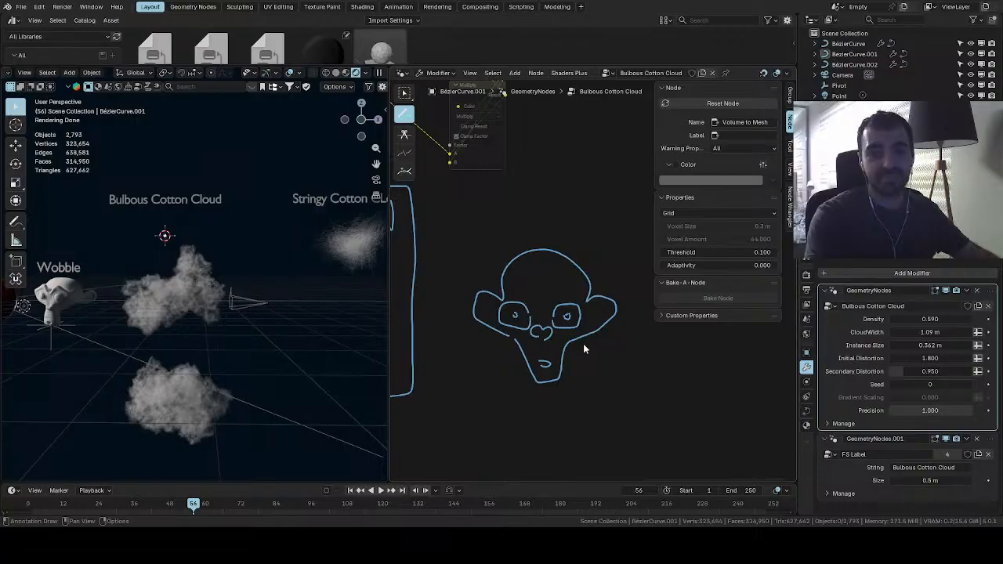
pyautogui.scroll(-9, 579, 349)
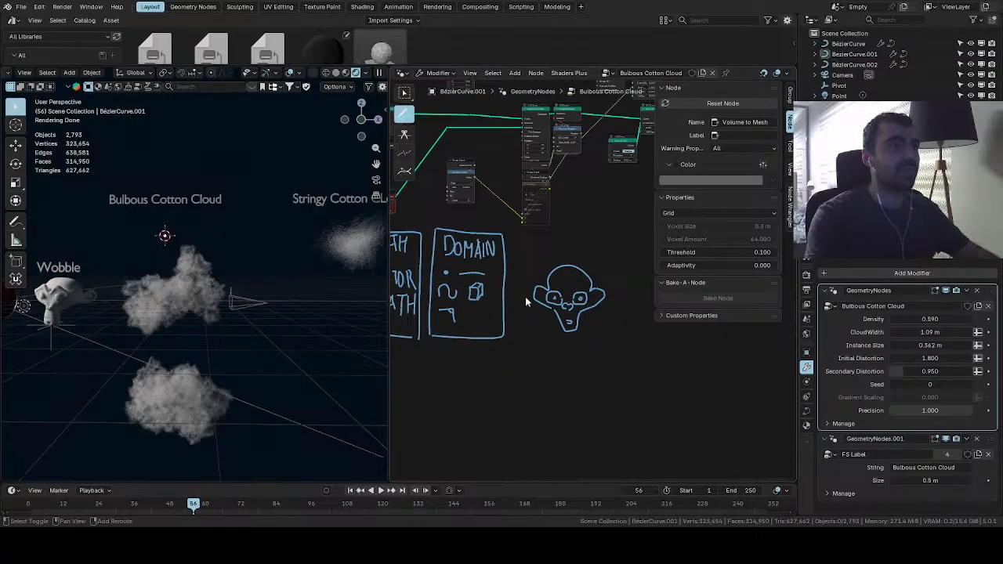
pyautogui.moveTo(528, 303); pyautogui.dragTo(485, 337, button='middle')
pyautogui.scroll(5, 505, 330)
pyautogui.scroll(2, 506, 329)
pyautogui.moveTo(465, 352); pyautogui.dragTo(471, 350)
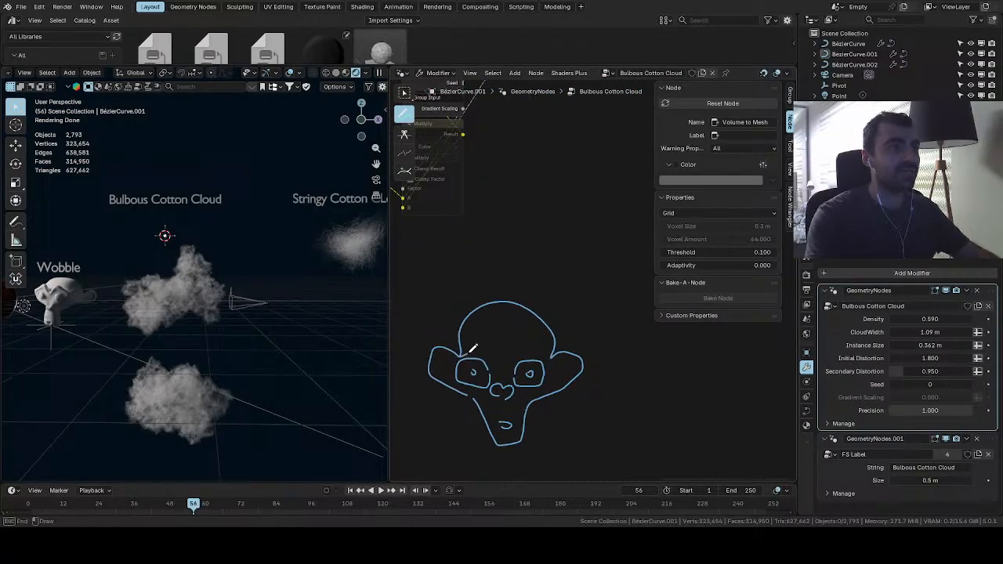
pyautogui.scroll(-5, 524, 330)
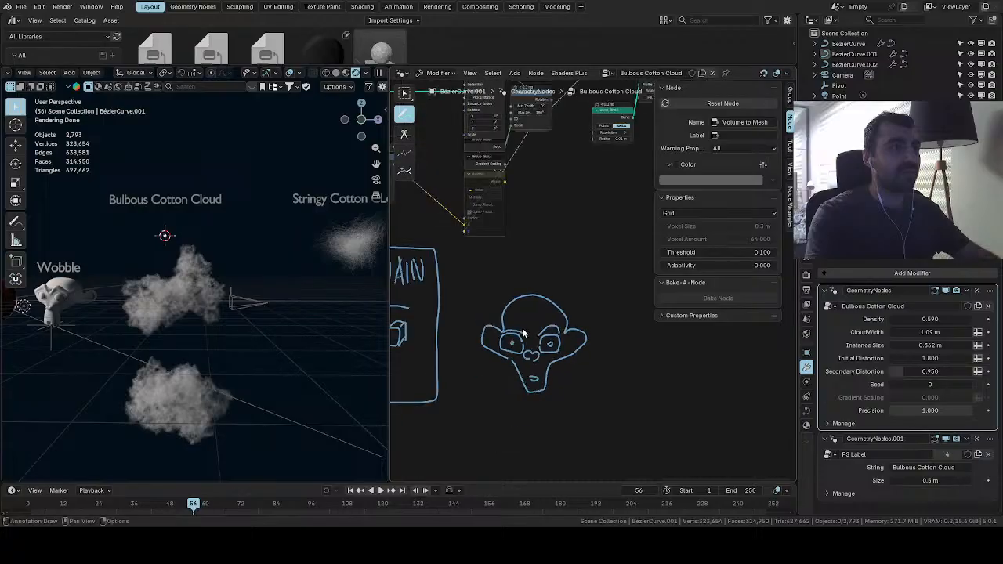
# Remove the MATH, DOMAIN and monkey head sketches below the node tree with the Annotate Eraser, and switch back to the Annotate tool
pyautogui.moveTo(523, 324); pyautogui.dragTo(570, 393, button='middle')
pyautogui.scroll(-2, 570, 389)
pyautogui.scroll(5, 560, 373)
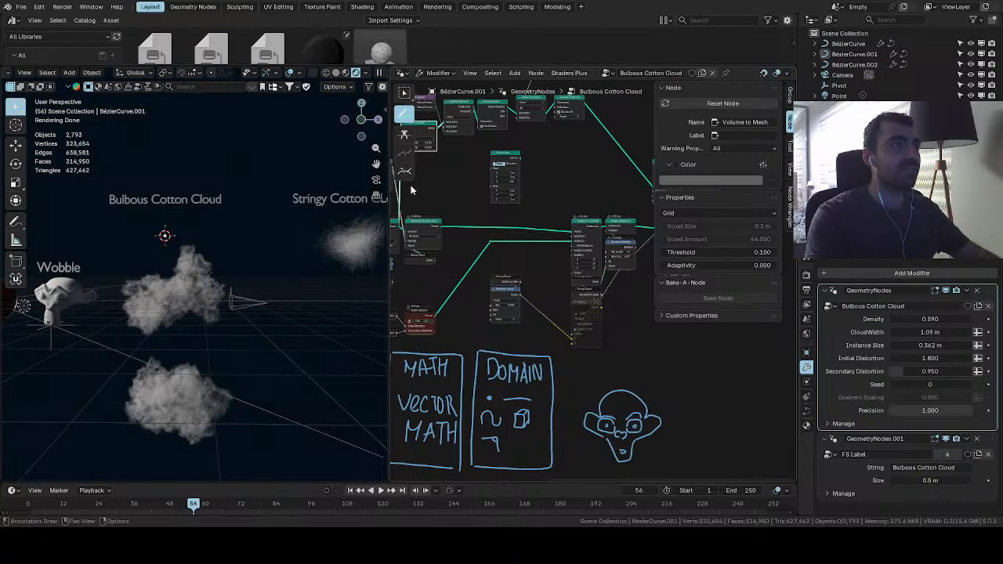
pyautogui.moveTo(400, 123); pyautogui.dragTo(438, 179)
pyautogui.scroll(-3, 488, 335)
pyautogui.moveTo(489, 338); pyautogui.dragTo(540, 278, button='middle')
pyautogui.moveTo(531, 342)
pyautogui.mouseDown()
pyautogui.moveTo(470, 340)
pyautogui.moveTo(587, 332)
pyautogui.moveTo(569, 332)
pyautogui.moveTo(537, 287)
pyautogui.moveTo(526, 300)
pyautogui.moveTo(541, 310)
pyautogui.mouseUp()
pyautogui.scroll(3, 549, 314)
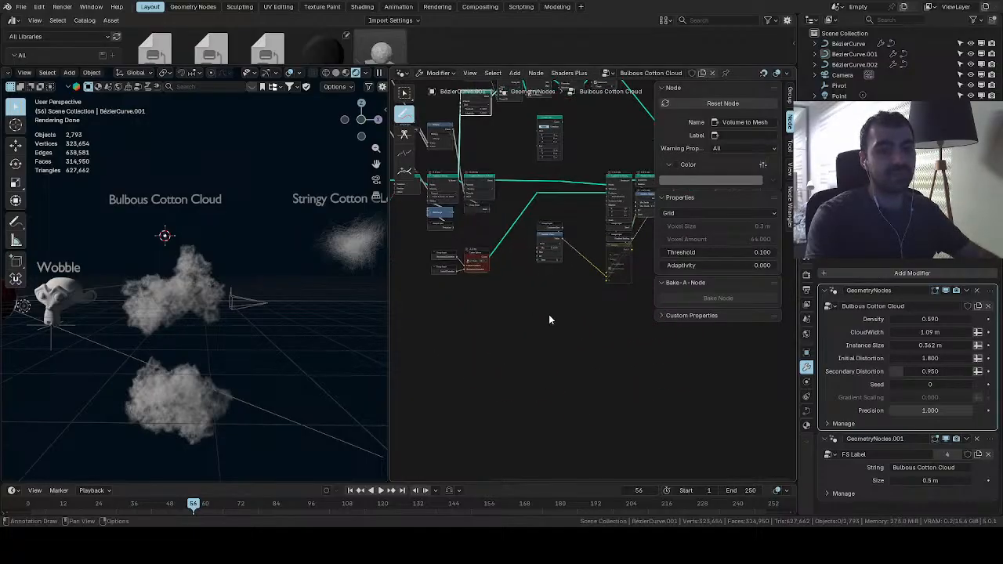
pyautogui.scroll(2, 548, 316)
pyautogui.click(407, 122)
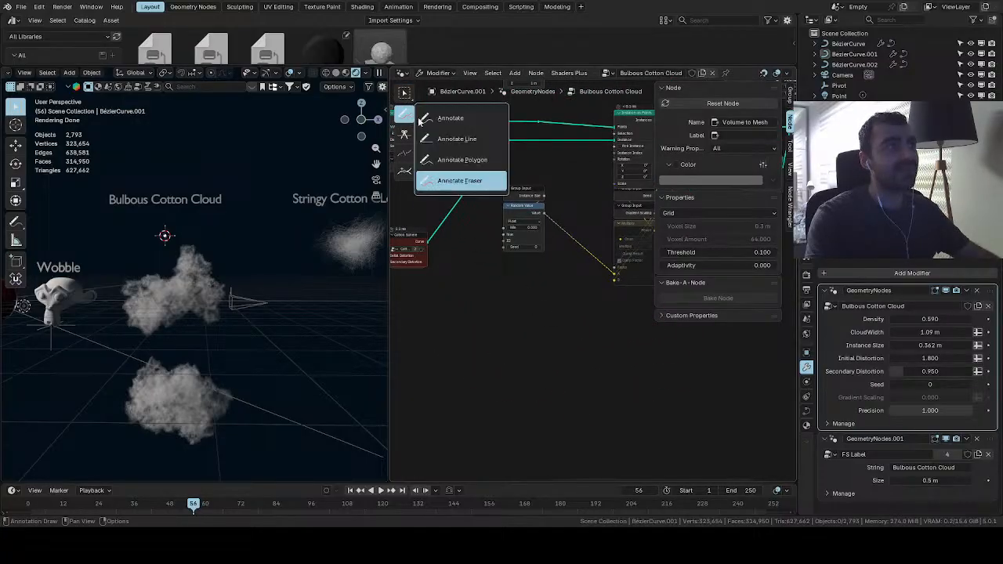
pyautogui.click(449, 121)
# Examine the Bulbous Cotton Cloud node tree from the Instance on Points branch back to the Group Input and Map Range nodes
pyautogui.scroll(-4, 509, 223)
pyautogui.moveTo(533, 275); pyautogui.dragTo(510, 347, button='middle')
pyautogui.scroll(5, 585, 296)
pyautogui.moveTo(585, 296); pyautogui.dragTo(538, 377, button='middle')
pyautogui.scroll(1, 537, 377)
pyautogui.scroll(-7, 538, 376)
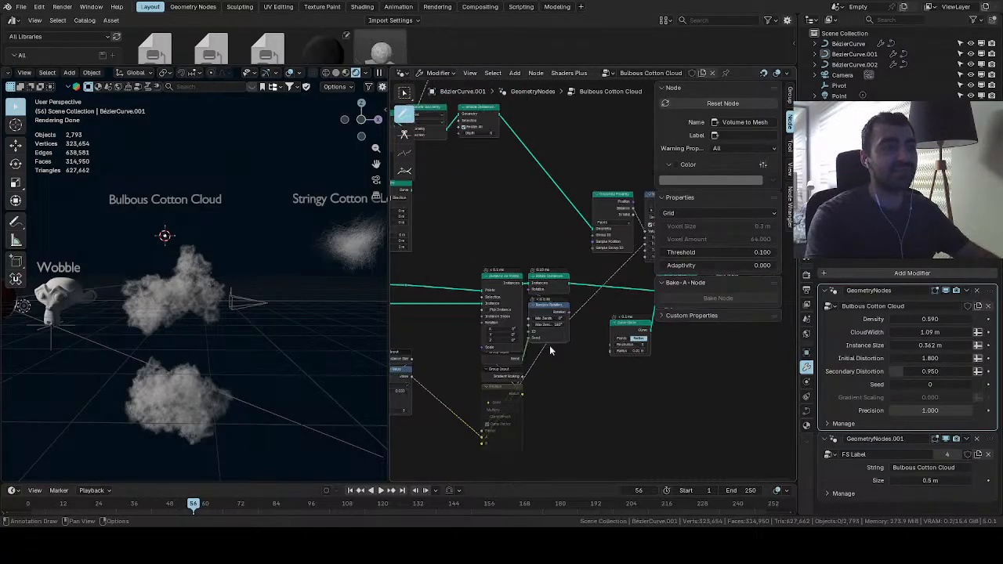
pyautogui.keyDown('shift'); pyautogui.moveTo(455, 259); pyautogui.dragTo(627, 349, button='middle'); pyautogui.keyUp('shift')
pyautogui.scroll(1, 582, 336)
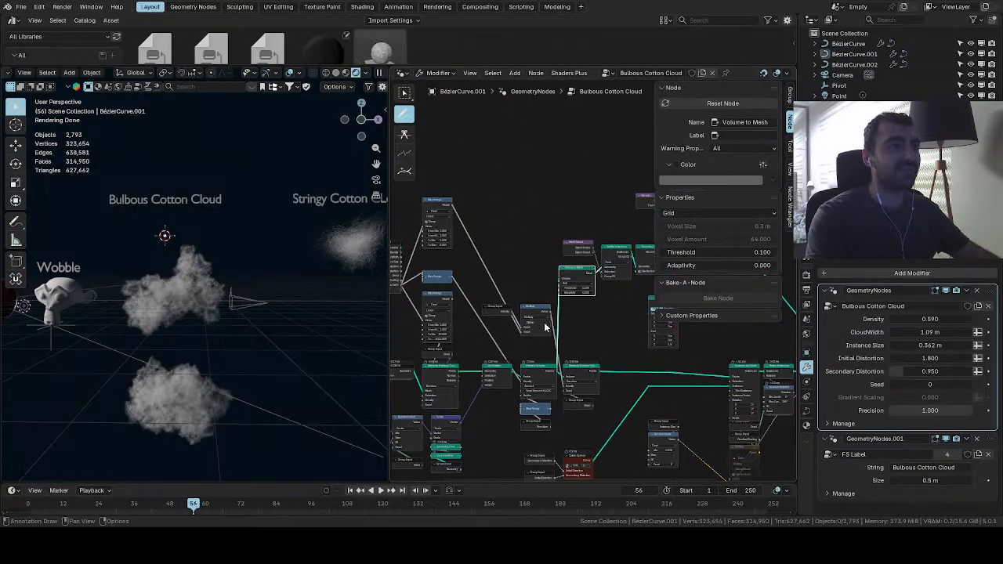
pyautogui.keyDown('shift'); pyautogui.moveTo(475, 316); pyautogui.dragTo(595, 295, button='middle'); pyautogui.keyUp('shift')
pyautogui.keyDown('shift'); pyautogui.moveTo(506, 352); pyautogui.dragTo(522, 276, button='middle'); pyautogui.keyUp('shift')
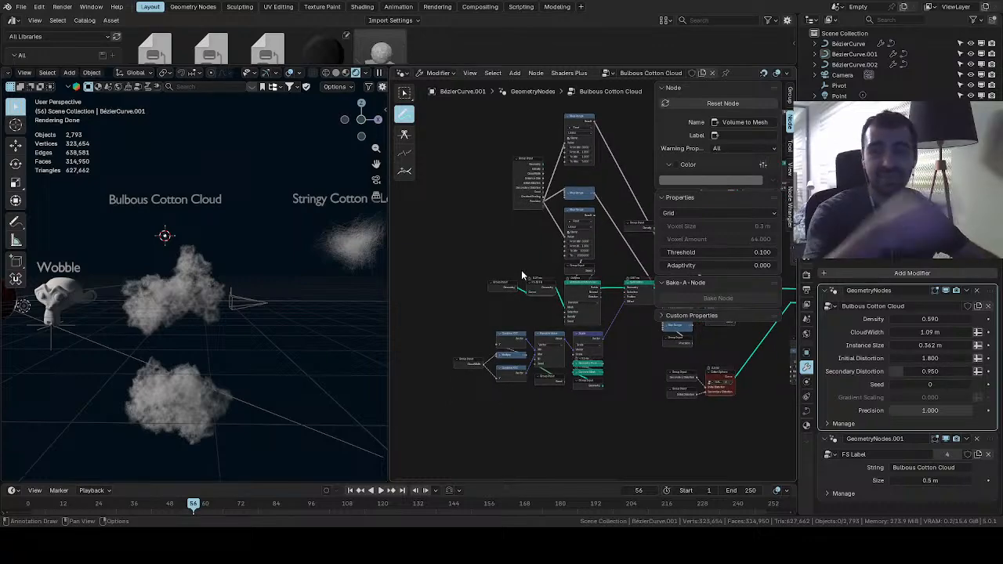
pyautogui.scroll(3, 521, 269)
pyautogui.keyDown('shift'); pyautogui.moveTo(674, 377); pyautogui.dragTo(414, 304, button='middle'); pyautogui.keyUp('shift')
pyautogui.scroll(4, 533, 320)
pyautogui.scroll(-2, 543, 340)
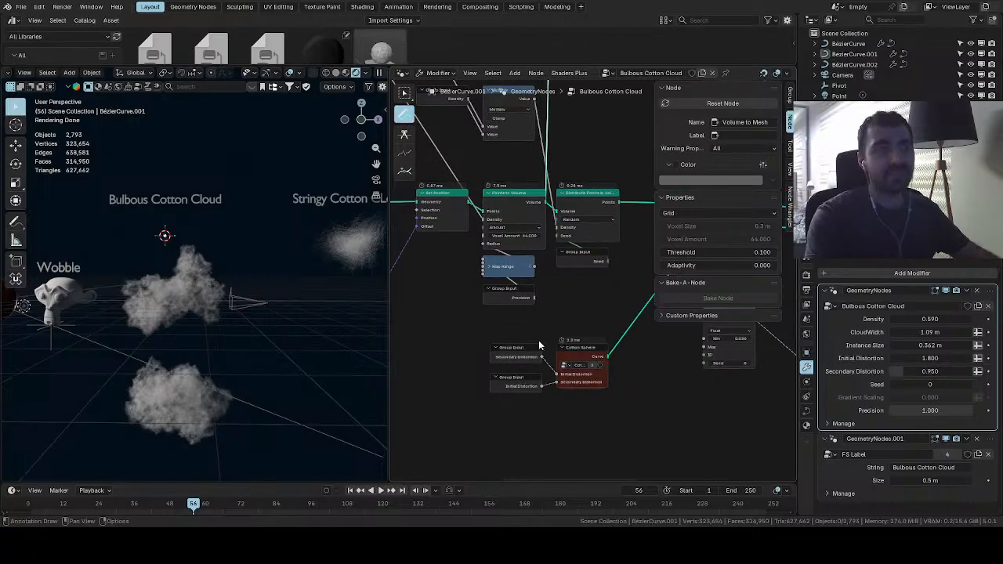
pyautogui.keyDown('shift'); pyautogui.moveTo(296, 281); pyautogui.dragTo(202, 307, button='middle'); pyautogui.keyUp('shift')
pyautogui.scroll(-4, 530, 317)
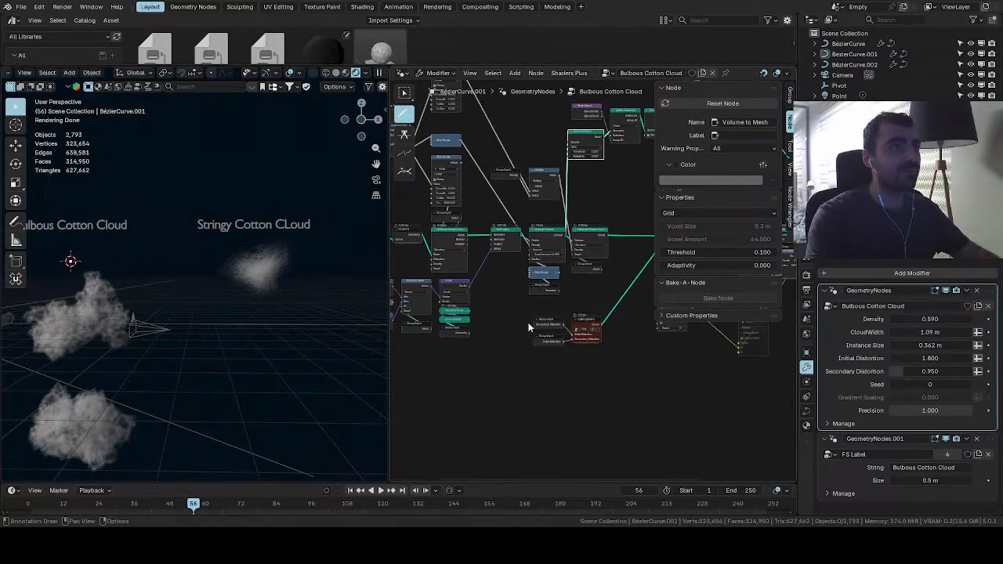
pyautogui.scroll(2, 566, 379)
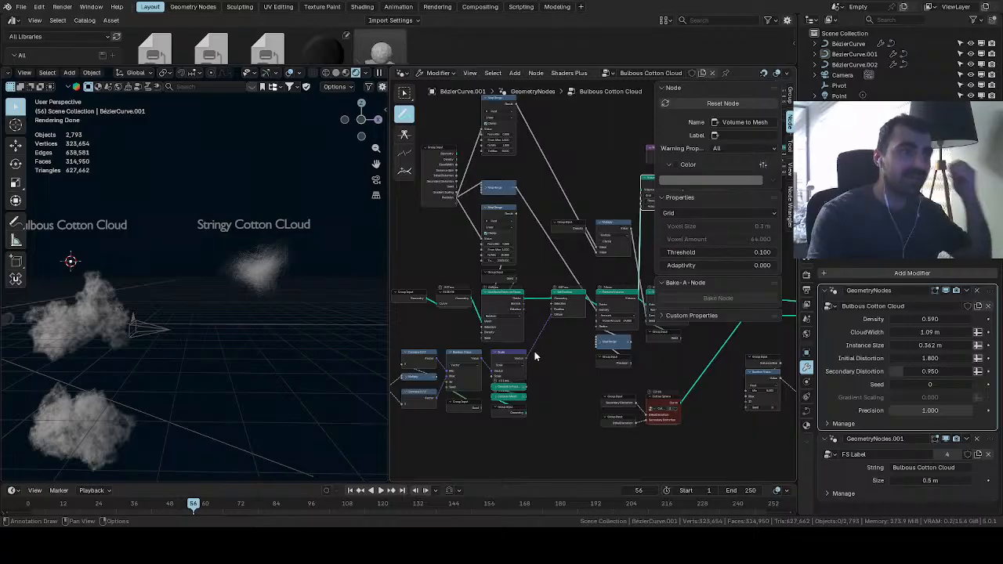
pyautogui.scroll(3, 527, 328)
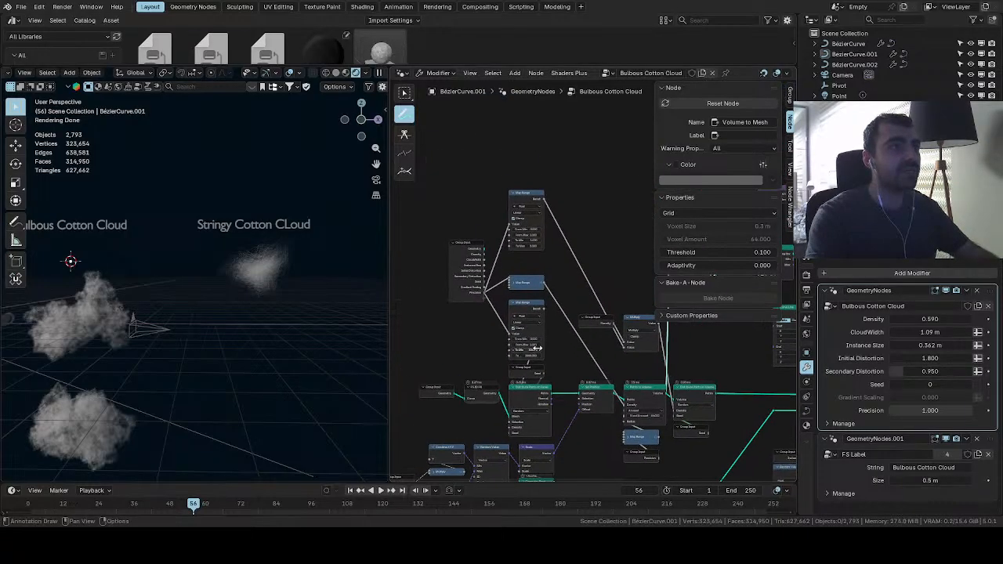
# Switch to the selection tool and hide the unused sockets of the two expanded Map Range nodes beside the main Group Input
pyautogui.hotkey('ctrl', 'z')
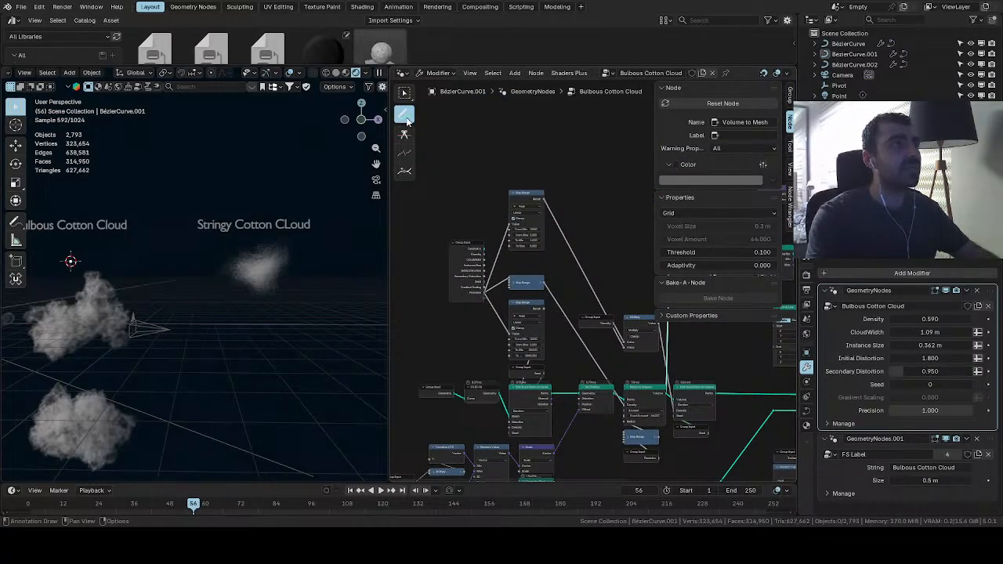
pyautogui.moveTo(407, 121); pyautogui.dragTo(419, 120)
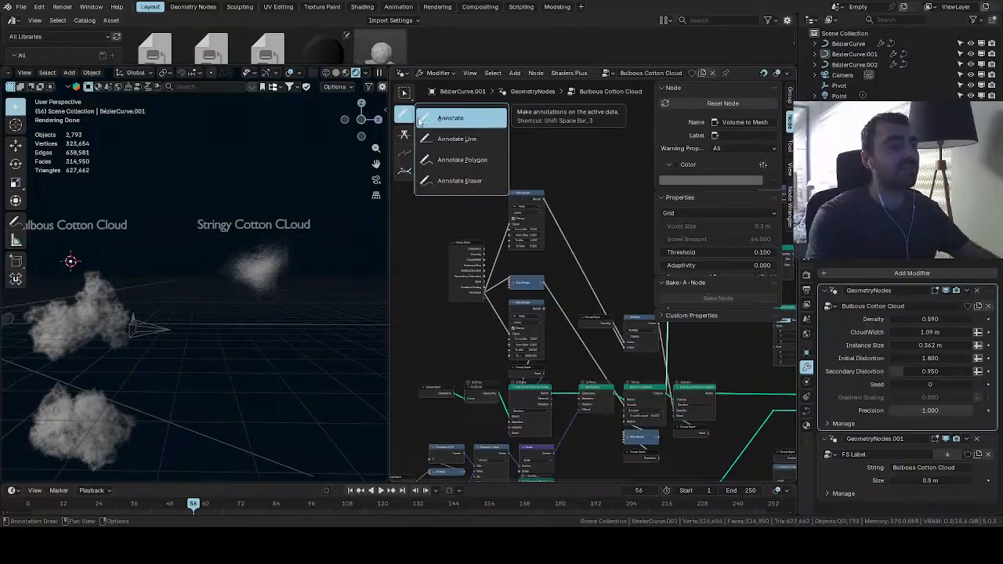
pyautogui.click(404, 93)
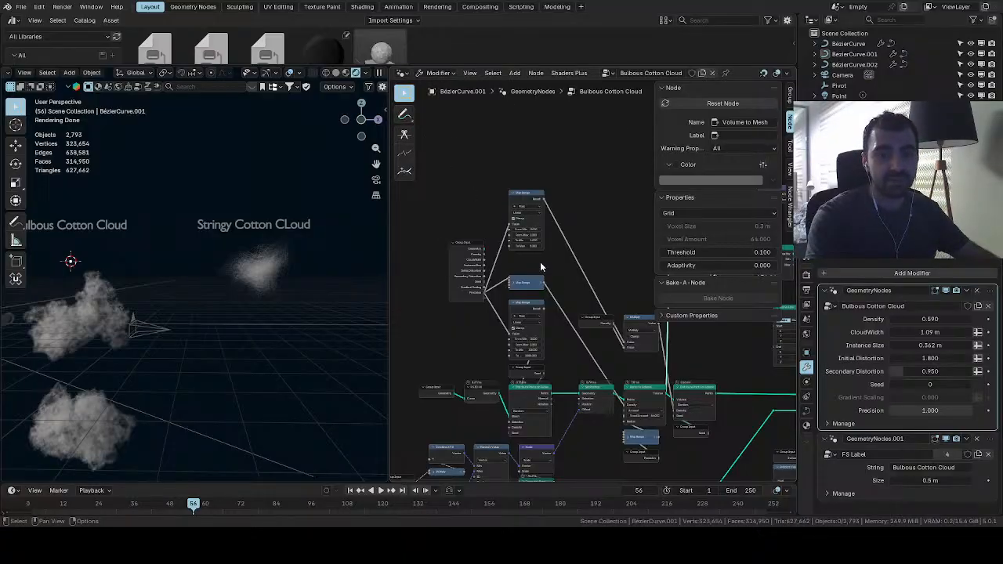
pyautogui.scroll(3, 541, 267)
pyautogui.click(505, 177)
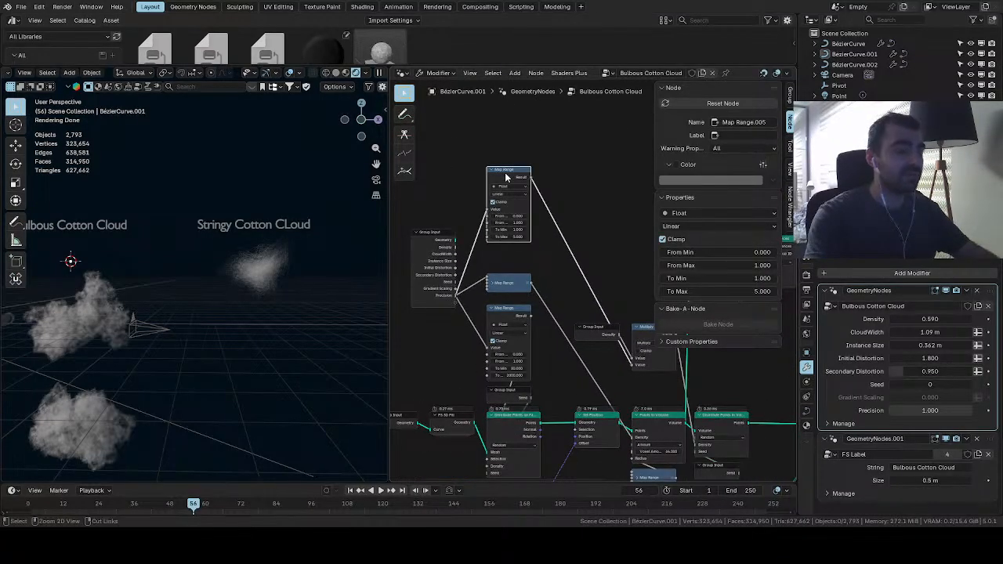
pyautogui.hotkey('ctrl', 'h')
pyautogui.click(515, 325)
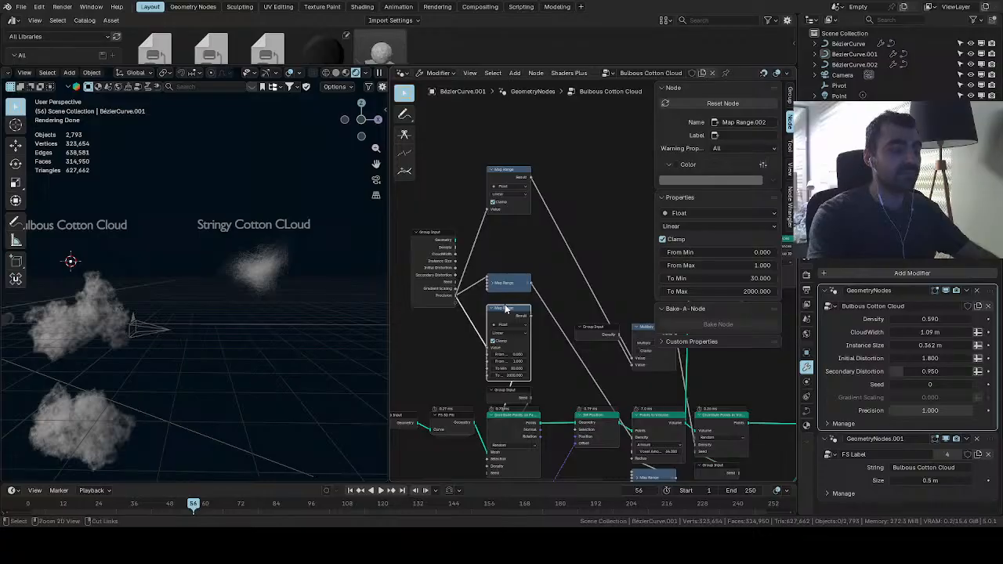
pyautogui.hotkey('ctrl', 'h')
pyautogui.moveTo(554, 441); pyautogui.dragTo(569, 325, button='middle')
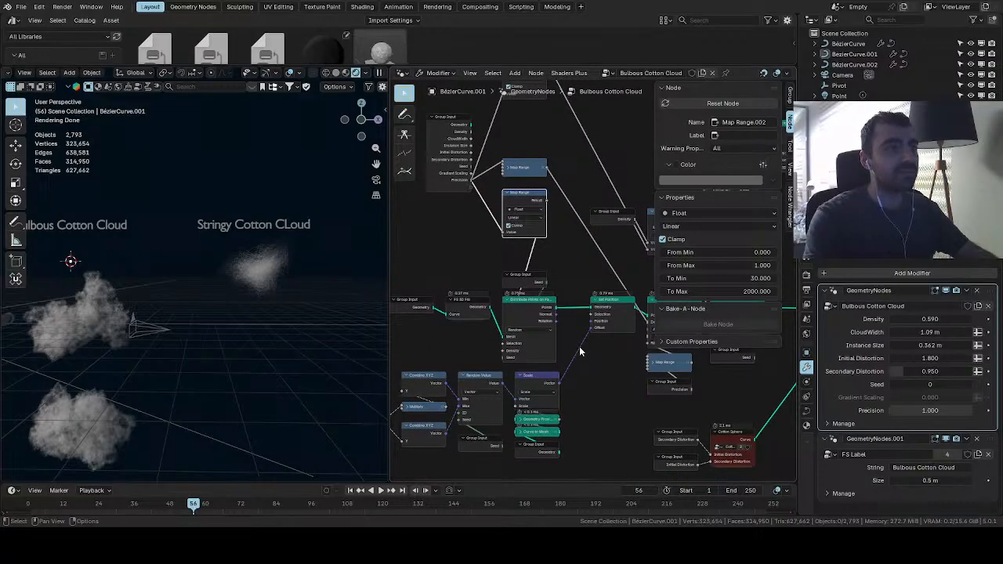
# Select the Stringy Cotton Cloud curve object, enter Edit Mode and delete its existing curve points
pyautogui.keyDown('shift'); pyautogui.moveTo(328, 323); pyautogui.dragTo(264, 315, button='middle'); pyautogui.keyUp('shift')
pyautogui.scroll(5, 259, 310)
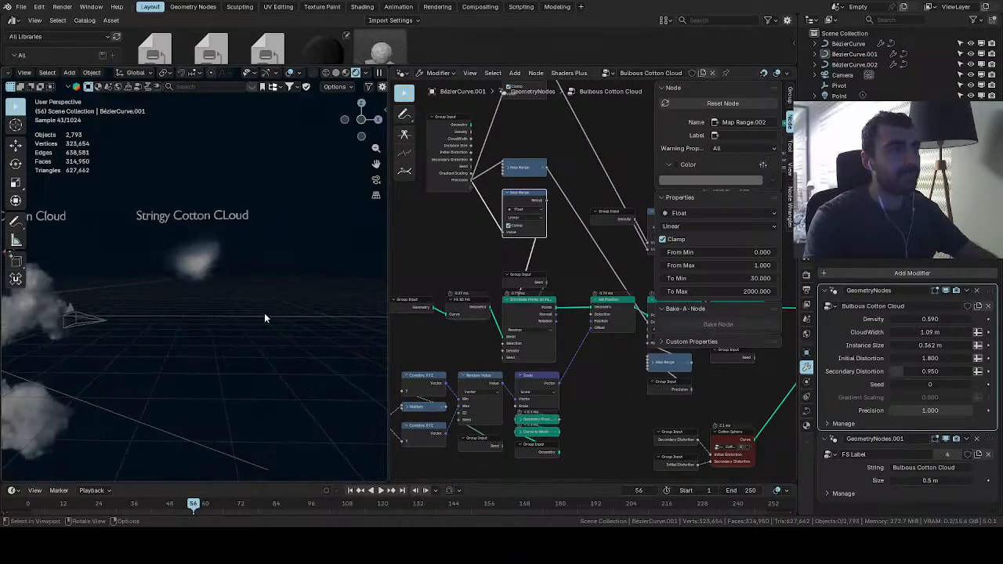
pyautogui.click(201, 273)
pyautogui.scroll(-3, 204, 290)
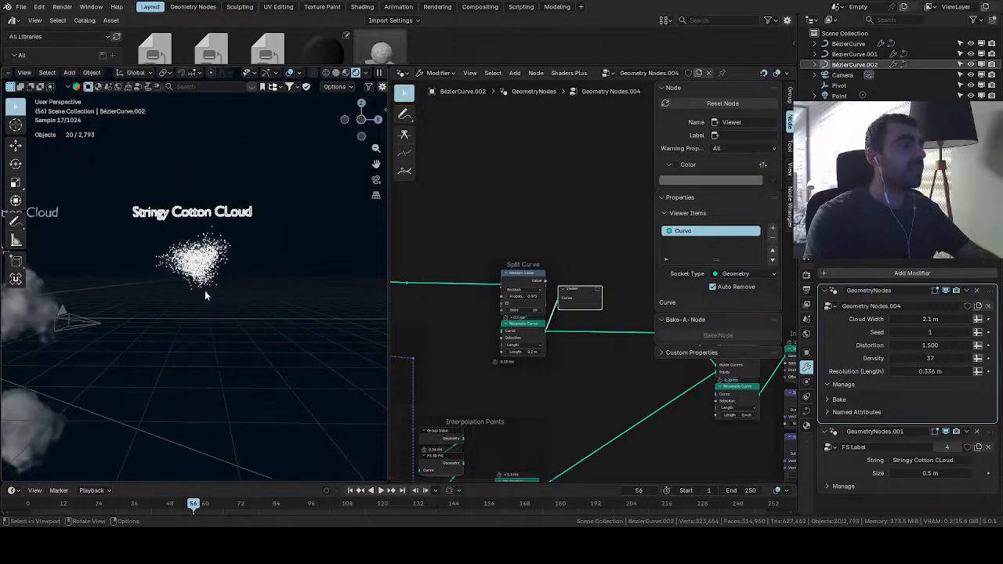
pyautogui.press('Tab')
pyautogui.press('x')
pyautogui.click(205, 294)
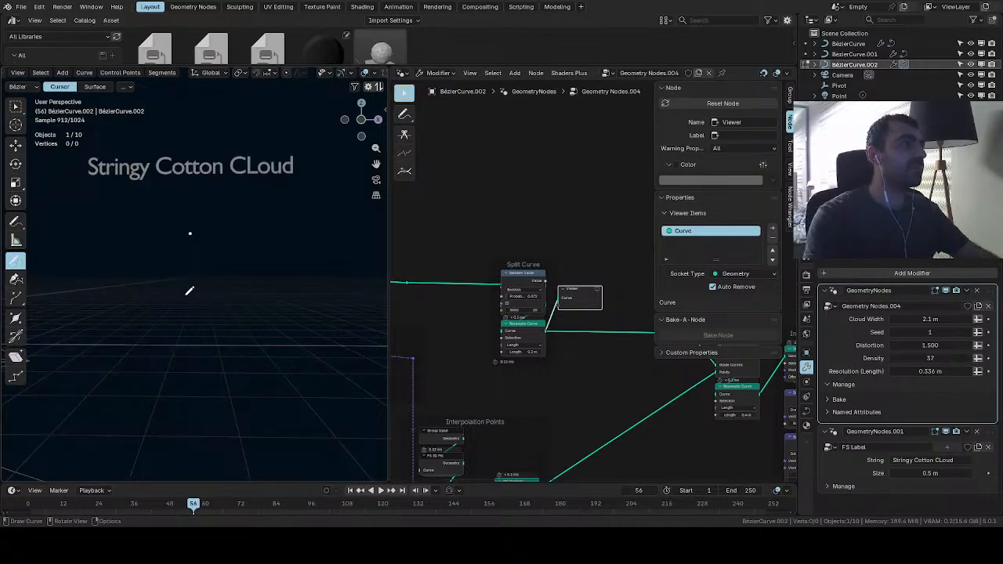
# Draw two rounds of short trial curve strokes under the Stringy Cotton Cloud label, deleting the strokes after each round
pyautogui.moveTo(147, 259); pyautogui.dragTo(337, 217)
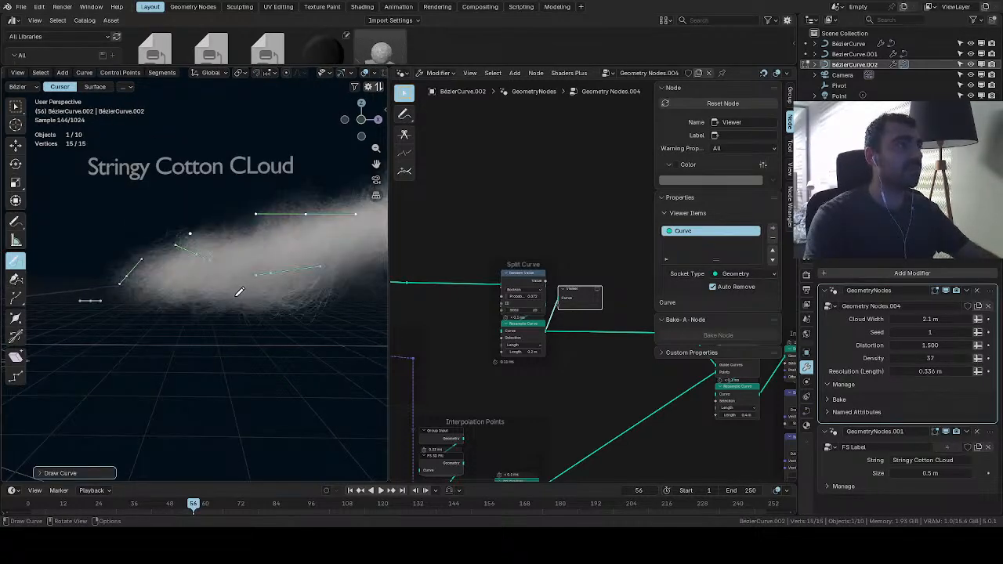
pyautogui.scroll(-4, 220, 311)
pyautogui.press('x')
pyautogui.click(227, 302)
pyautogui.moveTo(234, 279)
pyautogui.mouseDown()
pyautogui.moveTo(152, 314)
pyautogui.moveTo(233, 314)
pyautogui.mouseUp()
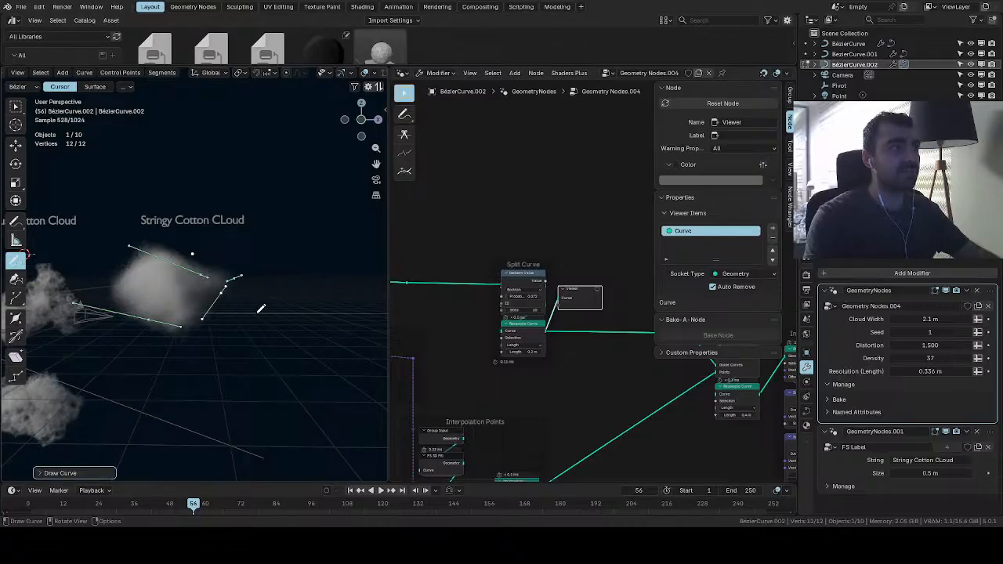
pyautogui.press('x')
pyautogui.click(261, 311)
# Examine the Stringy Cotton Cloud node tree, including the Store Named Attribute nodes, the Initial Noise section and the Cotton Spheres branch
pyautogui.scroll(3, 261, 308)
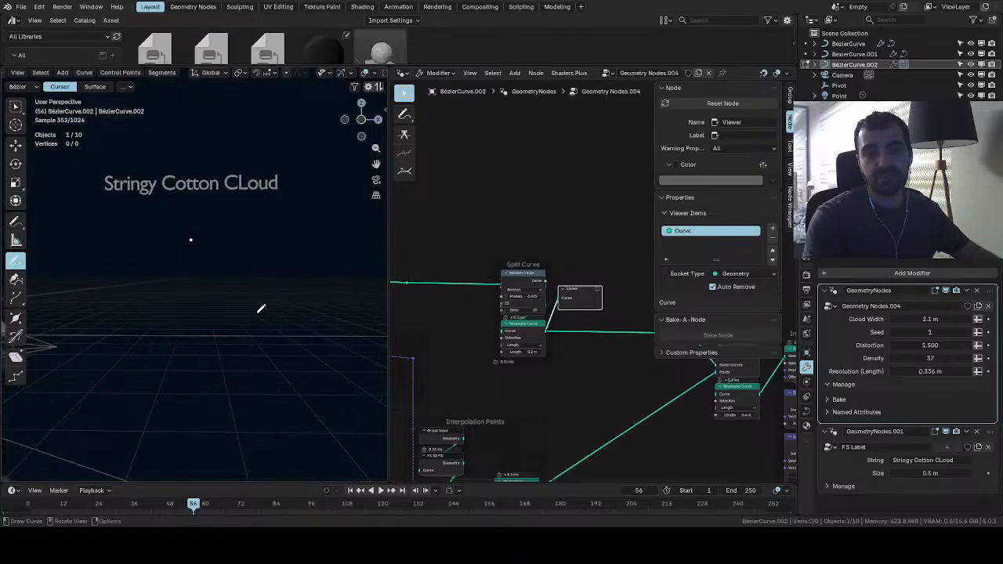
pyautogui.scroll(-3, 261, 309)
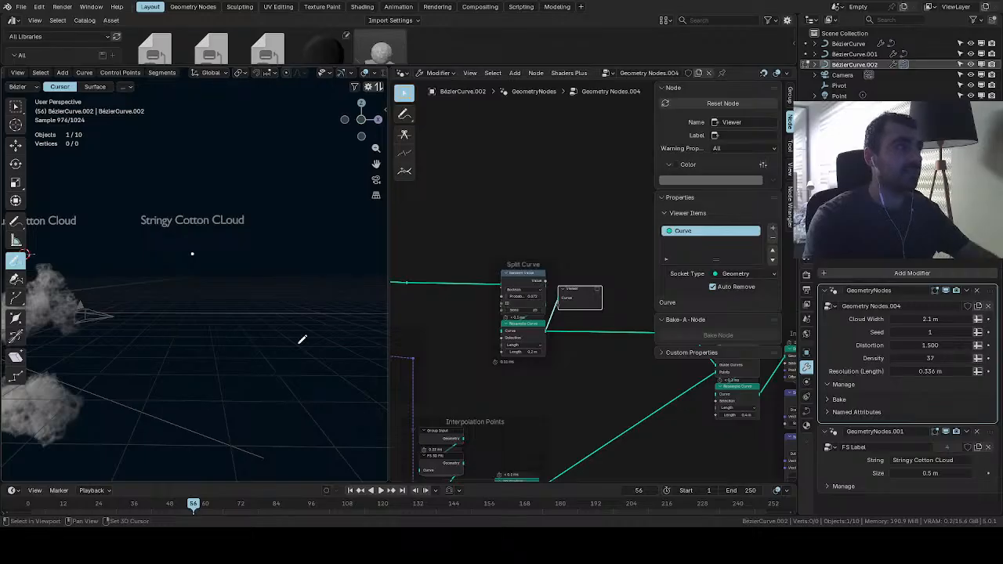
pyautogui.moveTo(486, 360); pyautogui.dragTo(413, 283, button='middle')
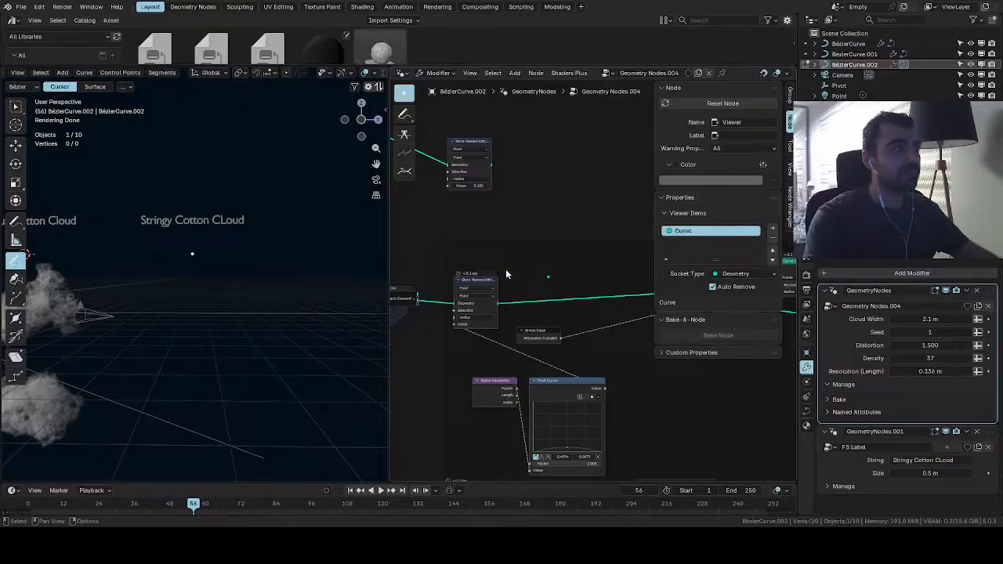
pyautogui.moveTo(553, 272); pyautogui.dragTo(489, 269, button='middle')
pyautogui.scroll(-3, 470, 259)
pyautogui.moveTo(604, 272); pyautogui.dragTo(524, 290, button='middle')
pyautogui.scroll(4, 188, 259)
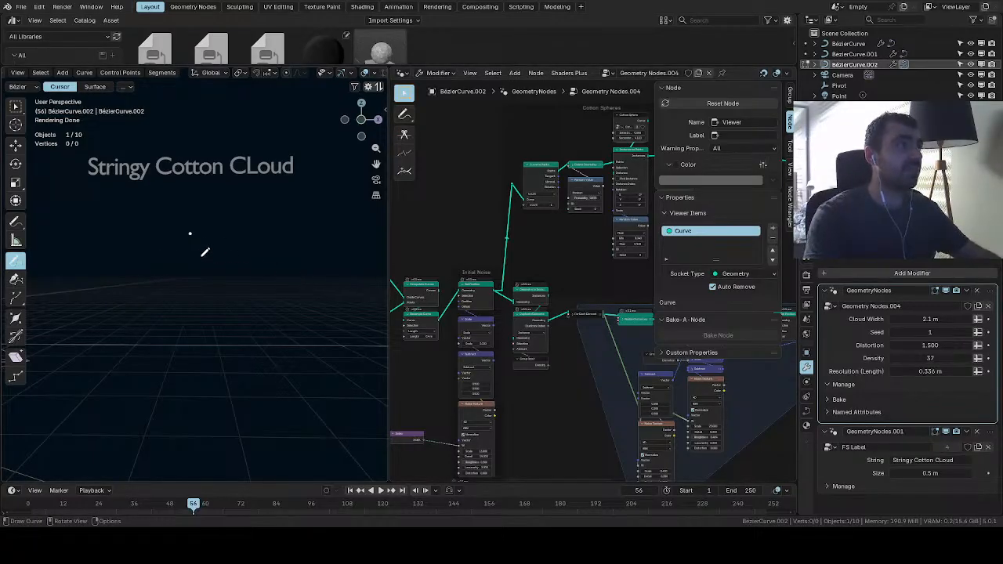
# Draw six short separate curve strokes under the Stringy Cotton Cloud label to form a wide, elongated cloud
pyautogui.scroll(-3, 191, 264)
pyautogui.scroll(2, 189, 265)
pyautogui.moveTo(106, 298)
pyautogui.mouseDown()
pyautogui.moveTo(160, 279)
pyautogui.moveTo(147, 263)
pyautogui.moveTo(116, 261)
pyautogui.mouseUp()
pyautogui.moveTo(673, 372)
pyautogui.mouseDown(button='middle')
pyautogui.moveTo(553, 401)
pyautogui.moveTo(716, 407)
pyautogui.moveTo(520, 378)
pyautogui.moveTo(535, 395)
pyautogui.mouseUp(button='middle')
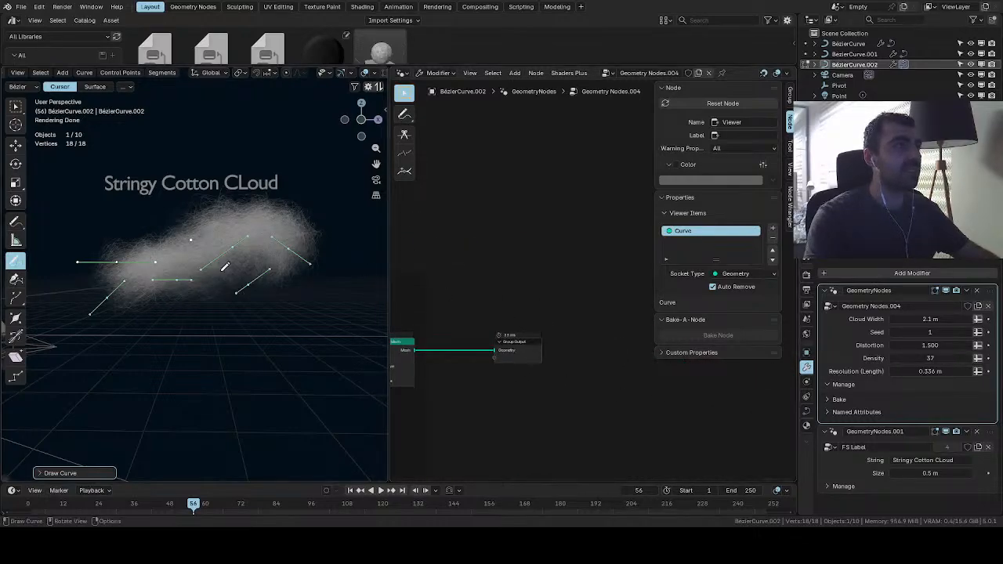
# Set the Stringy Cotton Cloud's Density to 55 and its Distortion to 1
pyautogui.moveTo(908, 358); pyautogui.dragTo(932, 358)
pyautogui.click(901, 345)
pyautogui.write('3')
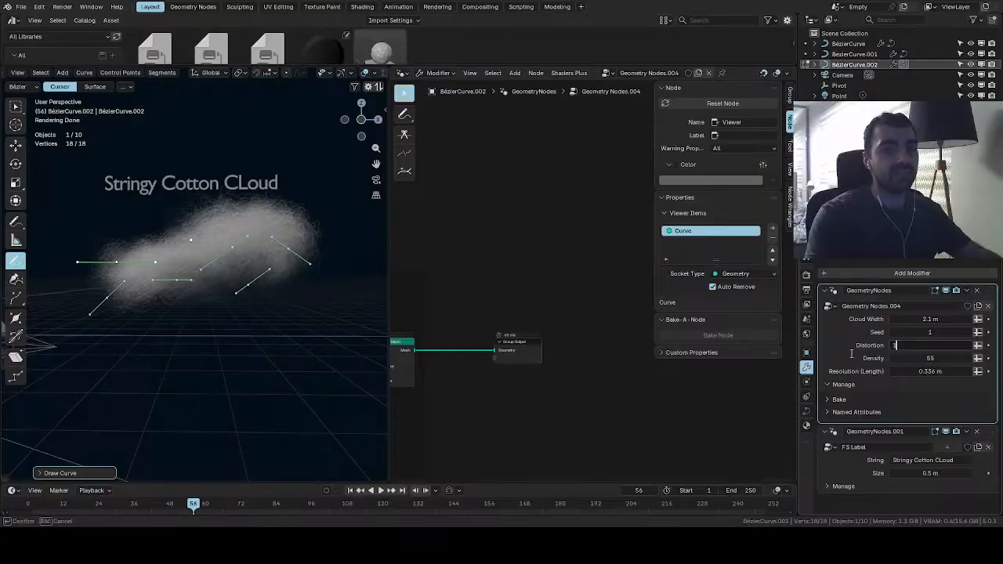
pyautogui.press('Return')
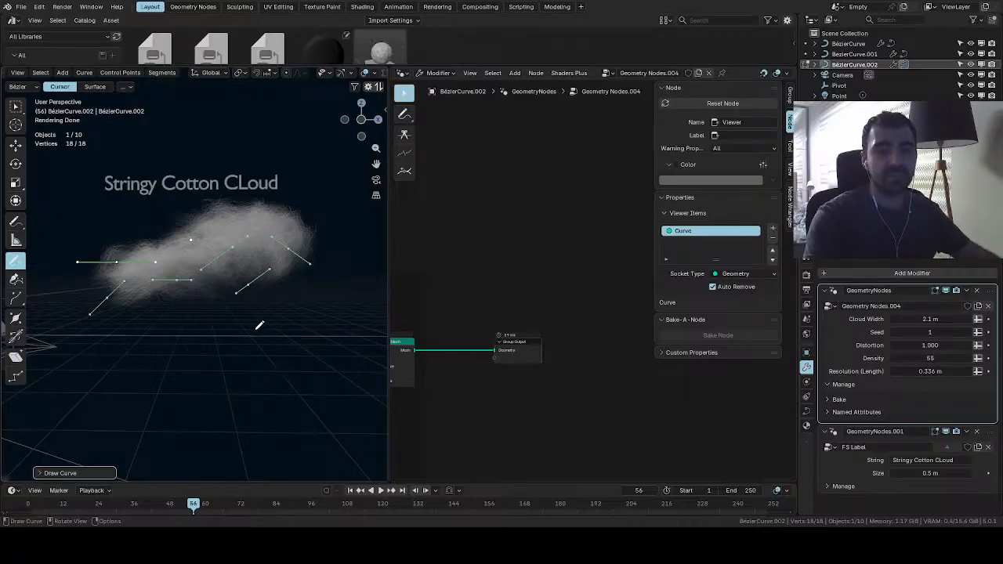
pyautogui.scroll(2, 219, 318)
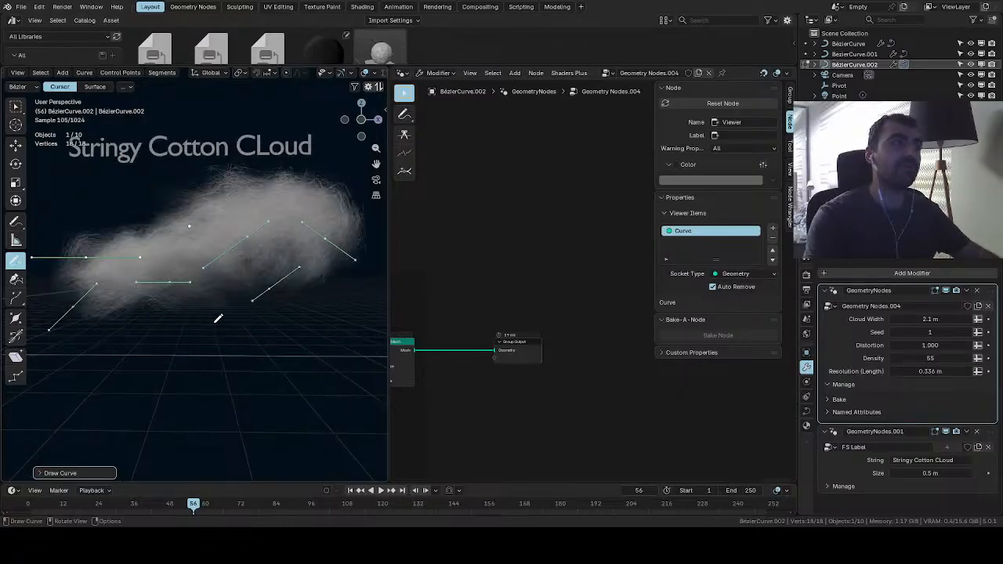
pyautogui.scroll(-1, 227, 311)
pyautogui.scroll(-1, 227, 310)
pyautogui.scroll(2, 227, 314)
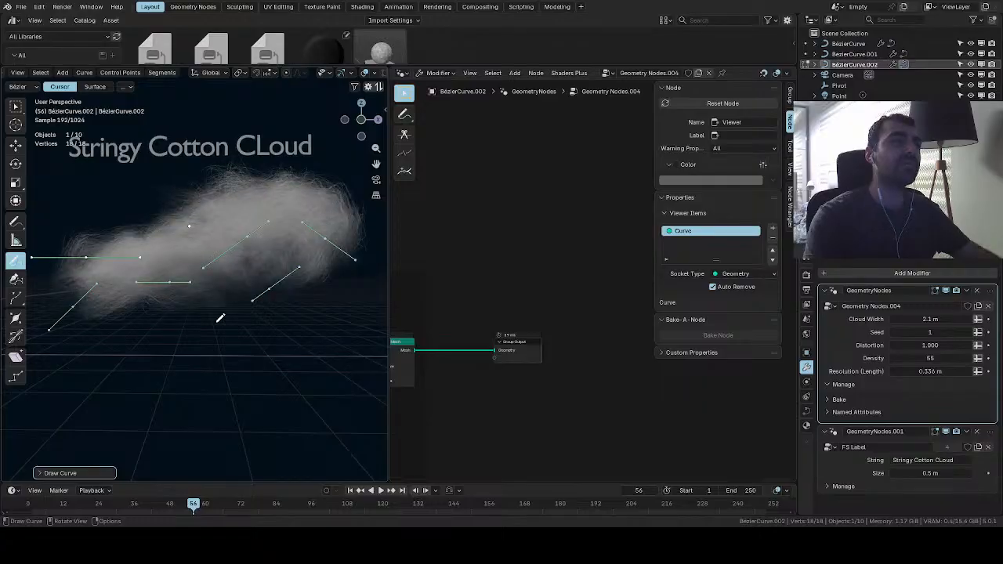
pyautogui.scroll(-1, 226, 316)
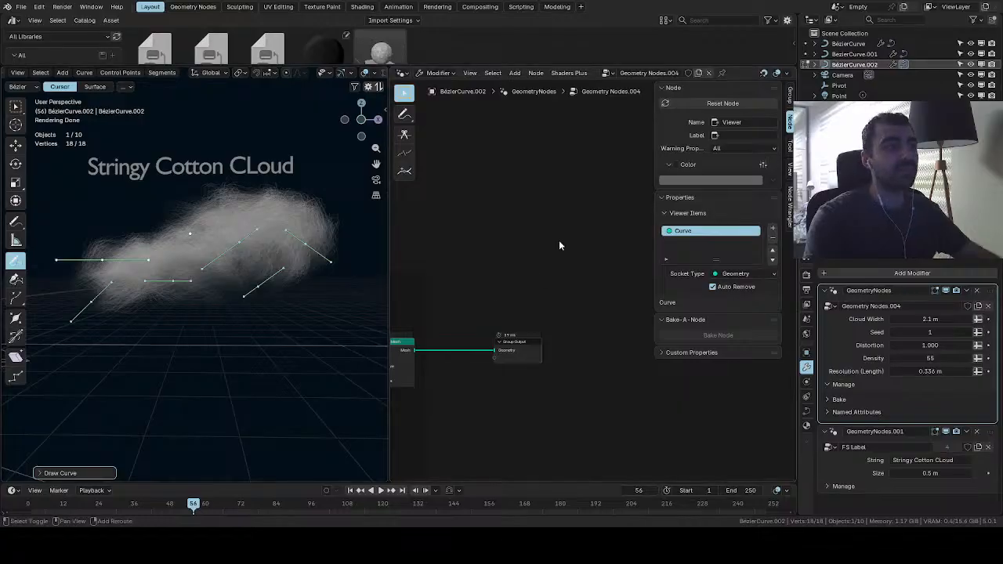
# Add a Bake node above the Group Output of the Stringy Cotton Cloud tree and delete it again
pyautogui.hotkey('shift', 'a')
pyautogui.write('bake')
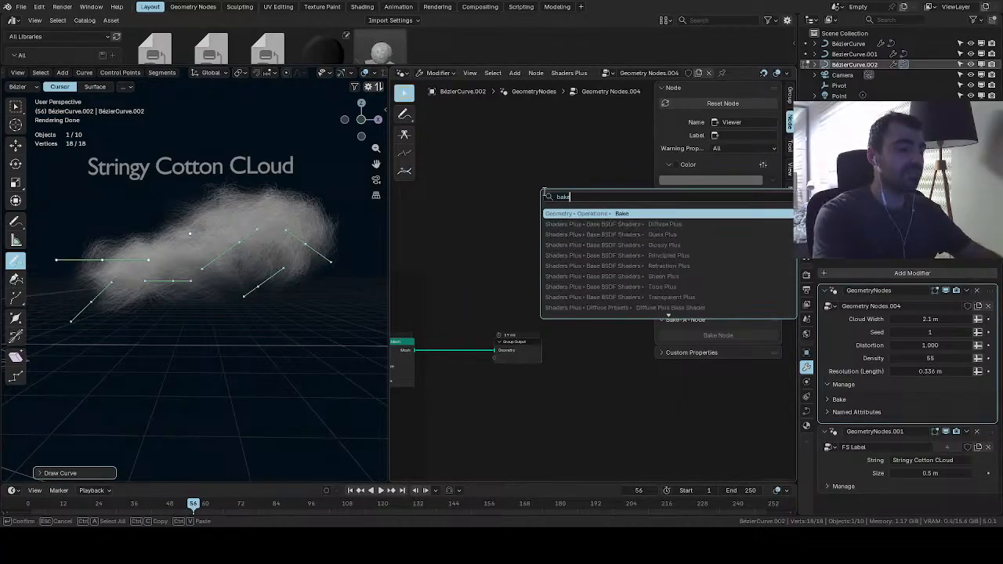
pyautogui.press('Return')
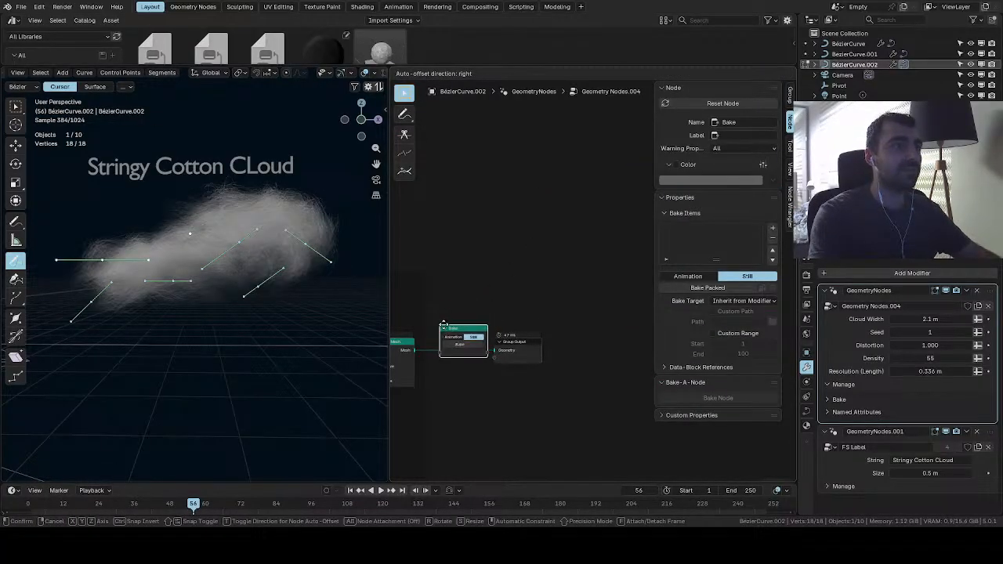
pyautogui.click(503, 259)
pyautogui.scroll(4, 543, 322)
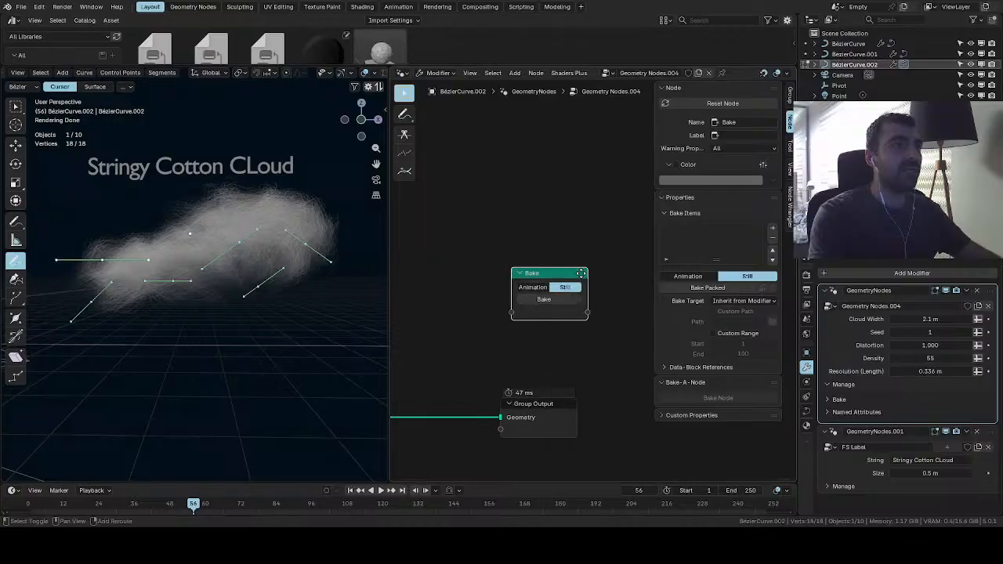
pyautogui.moveTo(547, 316)
pyautogui.mouseDown()
pyautogui.moveTo(463, 316)
pyautogui.moveTo(547, 316)
pyautogui.mouseUp()
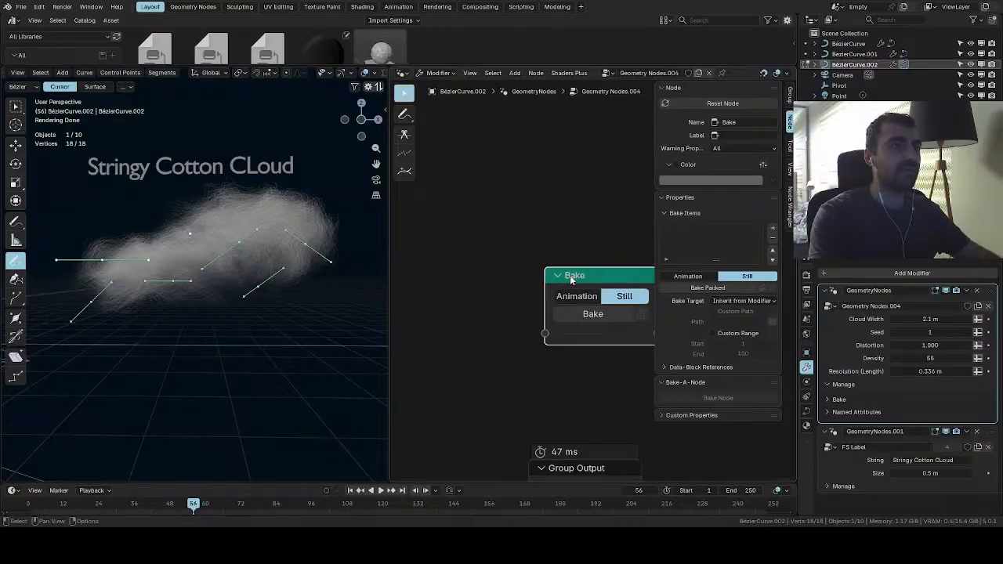
pyautogui.press('x')
pyautogui.scroll(-4, 548, 292)
pyautogui.moveTo(536, 298); pyautogui.dragTo(573, 253, button='middle')
pyautogui.scroll(2, 572, 257)
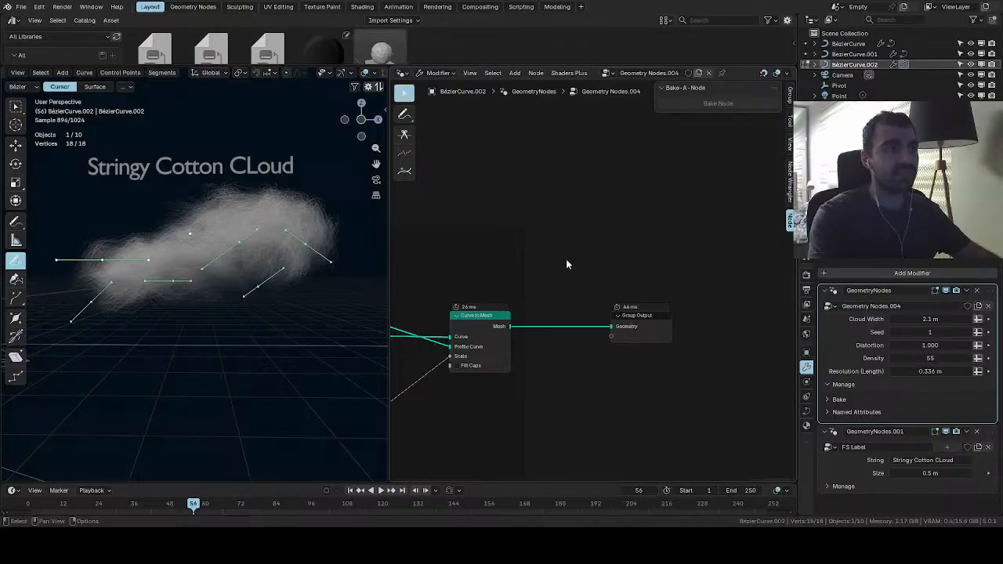
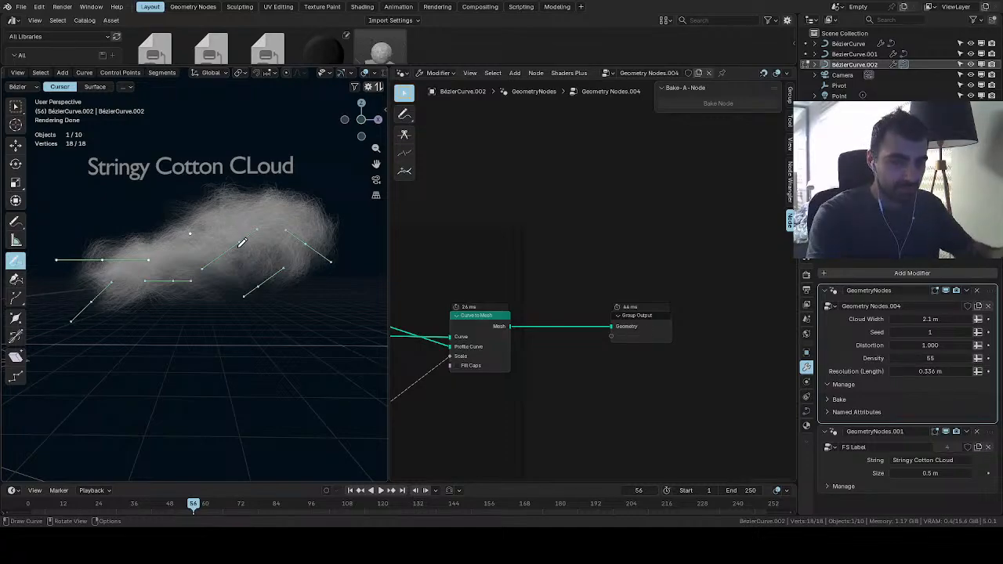
# Delete all the curve strokes that form the Stringy Cotton Cloud
pyautogui.scroll(-3, 293, 279)
pyautogui.scroll(2, 268, 281)
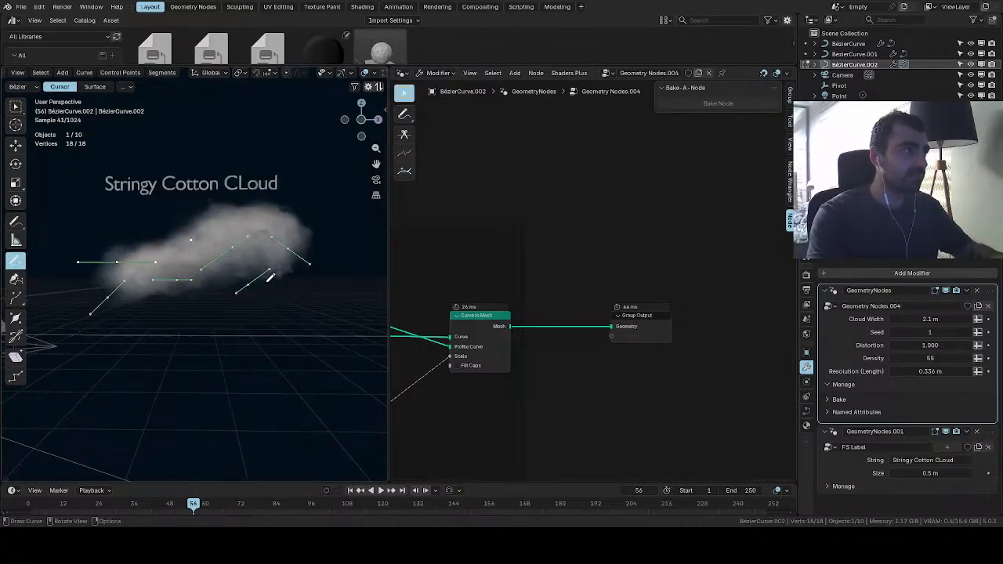
pyautogui.scroll(-8, 500, 325)
pyautogui.moveTo(427, 310); pyautogui.dragTo(757, 319, button='middle')
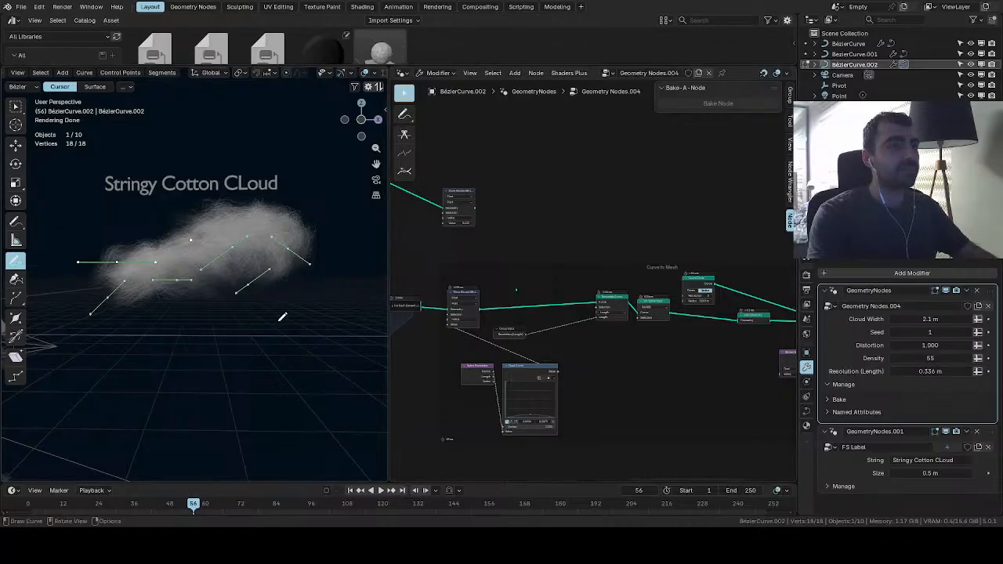
pyautogui.press('x')
pyautogui.click(246, 301)
# Preview the Curve to Mesh output above the Cloud Width frame with the Viewer node and delete the Viewer
pyautogui.moveTo(468, 321)
pyautogui.mouseDown(button='middle')
pyautogui.moveTo(721, 329)
pyautogui.moveTo(475, 335)
pyautogui.mouseUp(button='middle')
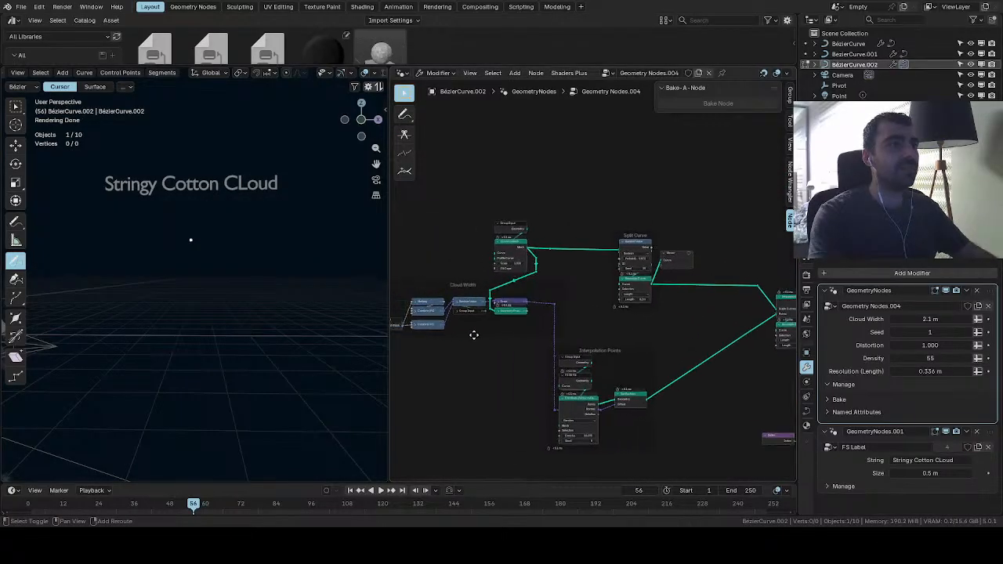
pyautogui.scroll(2, 474, 336)
pyautogui.keyDown('ctrl'); pyautogui.keyDown('shift'); pyautogui.click(509, 251); pyautogui.keyUp('shift'); pyautogui.keyUp('ctrl')
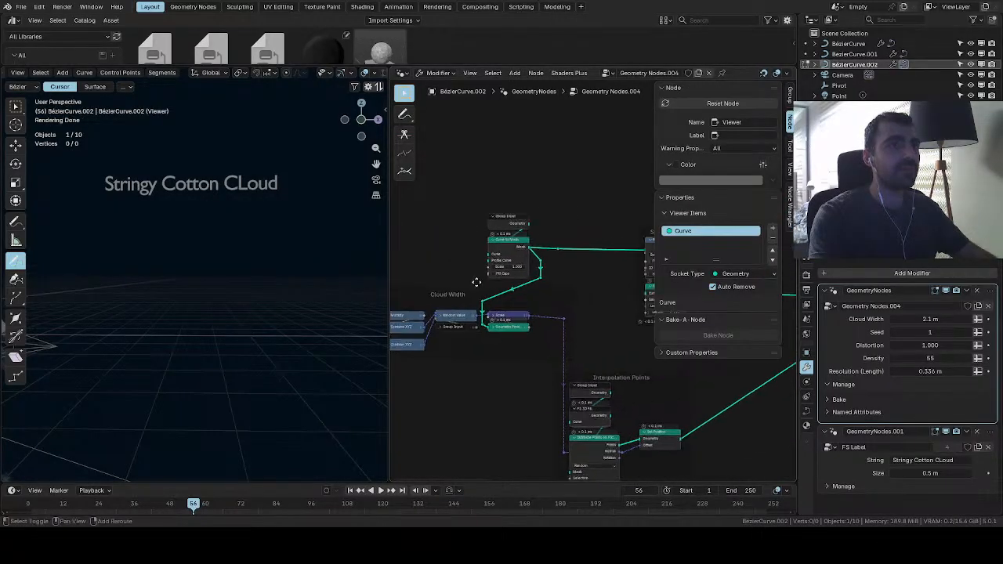
pyautogui.keyDown('shift'); pyautogui.moveTo(476, 282); pyautogui.dragTo(405, 282, button='middle'); pyautogui.keyUp('shift')
pyautogui.press('x')
pyautogui.scroll(2, 528, 289)
pyautogui.keyDown('shift'); pyautogui.moveTo(477, 314); pyautogui.dragTo(580, 327, button='middle'); pyautogui.keyUp('shift')
pyautogui.keyDown('shift'); pyautogui.moveTo(553, 360); pyautogui.dragTo(644, 355, button='middle'); pyautogui.keyUp('shift')
pyautogui.scroll(2, 610, 349)
pyautogui.scroll(-3, 598, 346)
pyautogui.keyDown('shift'); pyautogui.moveTo(565, 350); pyautogui.dragTo(422, 251, button='middle'); pyautogui.keyUp('shift')
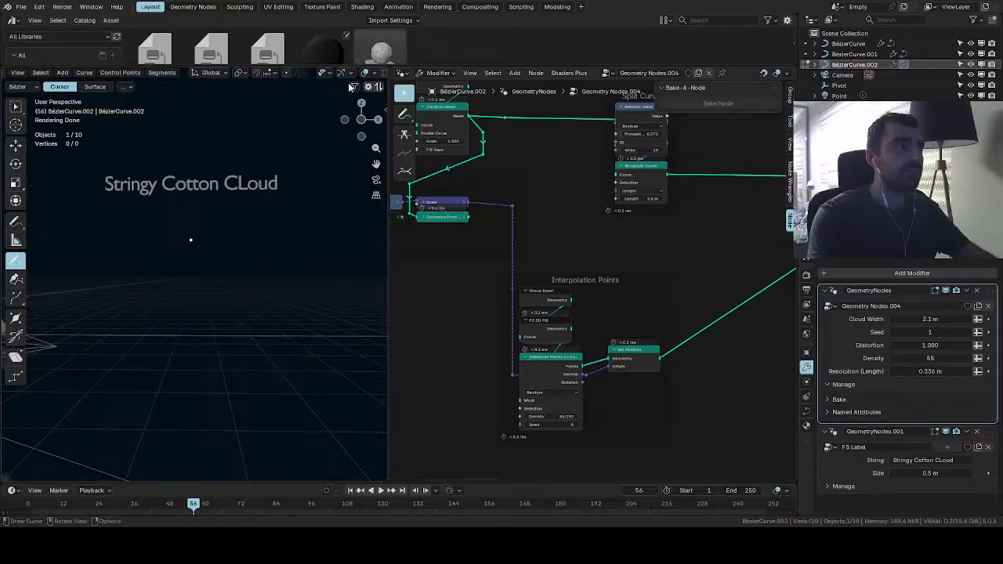
# Switch the 3D viewport to Solid shading and align it to the front orthographic view
pyautogui.scroll(-4, 360, 72)
pyautogui.click(360, 73)
pyautogui.click(372, 74)
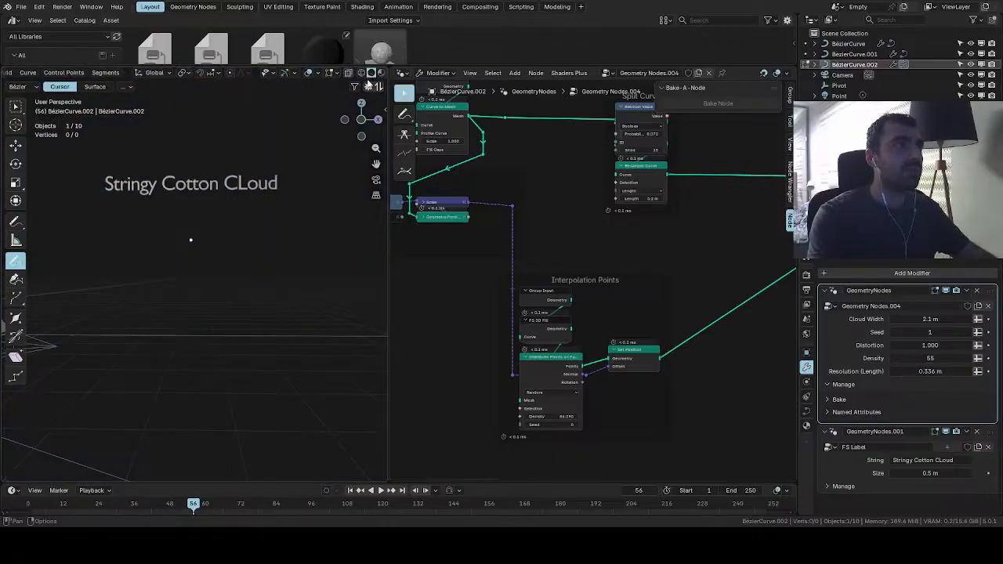
pyautogui.scroll(2, 314, 169)
pyautogui.moveTo(249, 243)
pyautogui.keyDown('alt'); pyautogui.mouseDown(button='middle')
pyautogui.moveTo(223, 241)
pyautogui.moveTo(273, 247)
pyautogui.mouseUp(button='middle'); pyautogui.keyUp('alt')
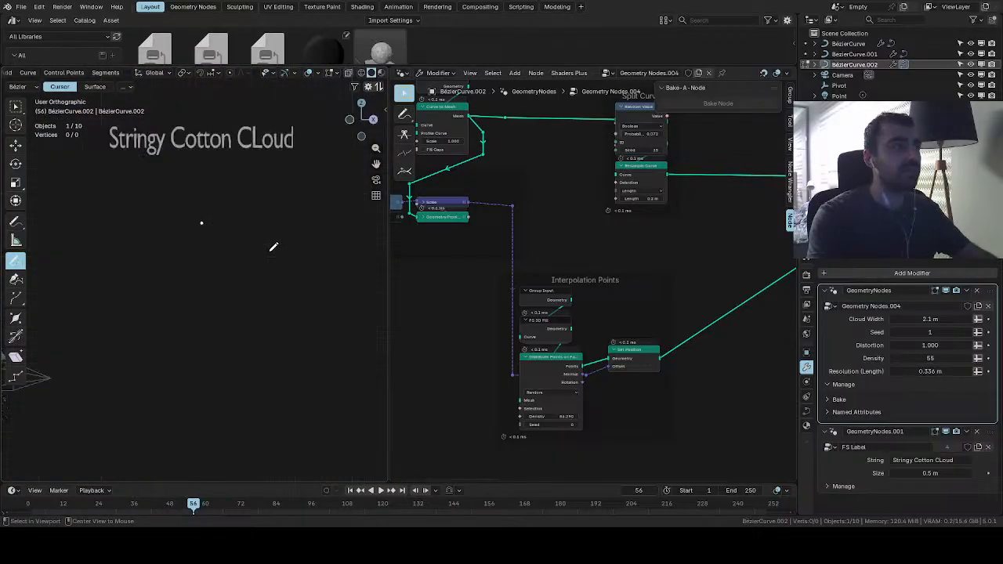
# Set the Density of the Distribute Points on Faces node in the Interpolation Points frame to 20
pyautogui.scroll(-1, 278, 246)
pyautogui.moveTo(588, 316); pyautogui.dragTo(560, 317, button='middle')
pyautogui.scroll(1, 561, 318)
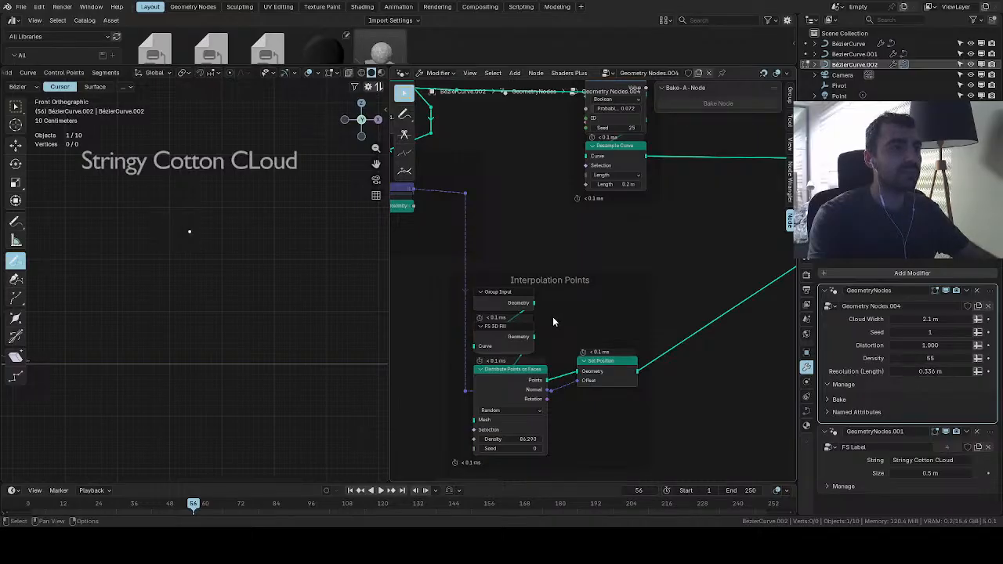
pyautogui.click(525, 438)
pyautogui.write('20')
pyautogui.press('Return')
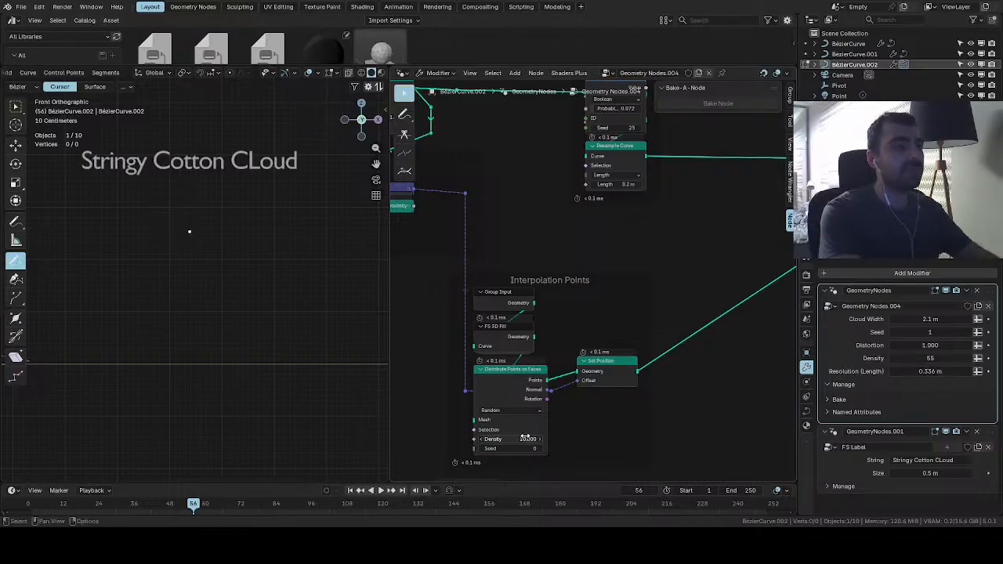
# Draw six short trial curve strokes under the Stringy Cotton Cloud label and undo them
pyautogui.moveTo(540, 320)
pyautogui.keyDown('shift'); pyautogui.mouseDown(button='middle')
pyautogui.moveTo(685, 416)
pyautogui.moveTo(771, 418)
pyautogui.moveTo(792, 405)
pyautogui.moveTo(659, 395)
pyautogui.moveTo(536, 329)
pyautogui.moveTo(546, 329)
pyautogui.mouseUp(button='middle'); pyautogui.keyUp('shift')
pyautogui.scroll(-1, 569, 348)
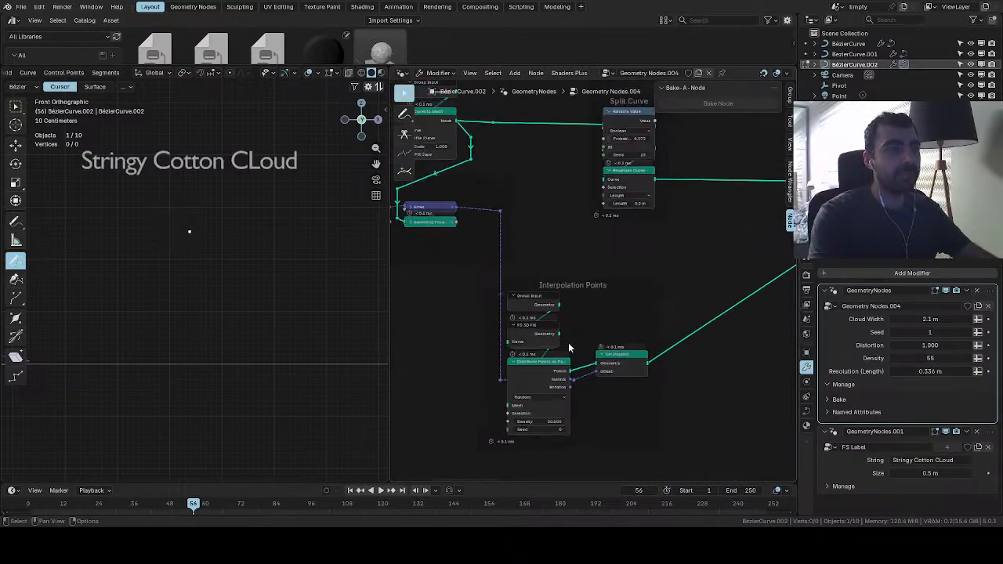
pyautogui.scroll(-1, 569, 348)
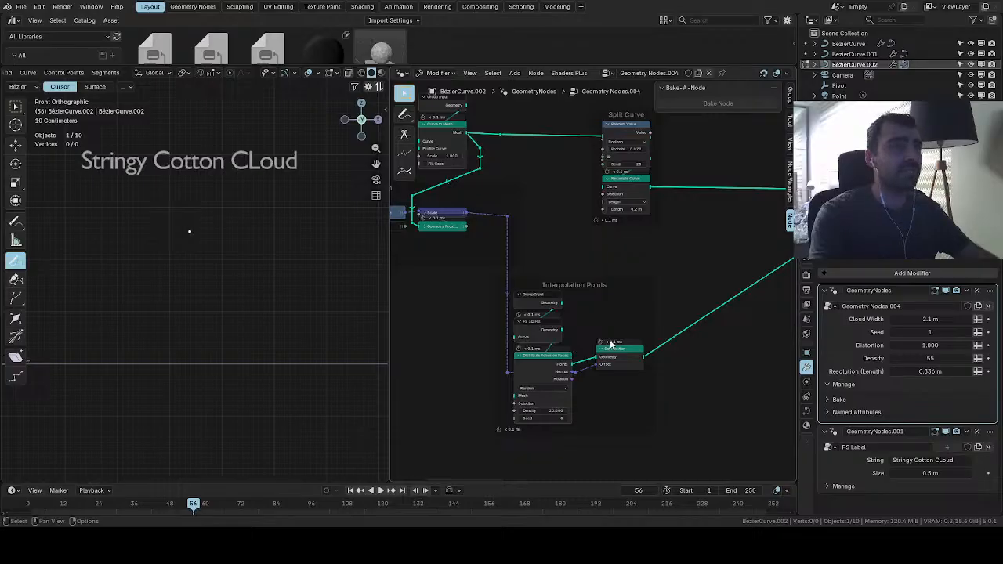
pyautogui.keyDown('shift'); pyautogui.moveTo(612, 345); pyautogui.dragTo(565, 377, button='middle'); pyautogui.keyUp('shift')
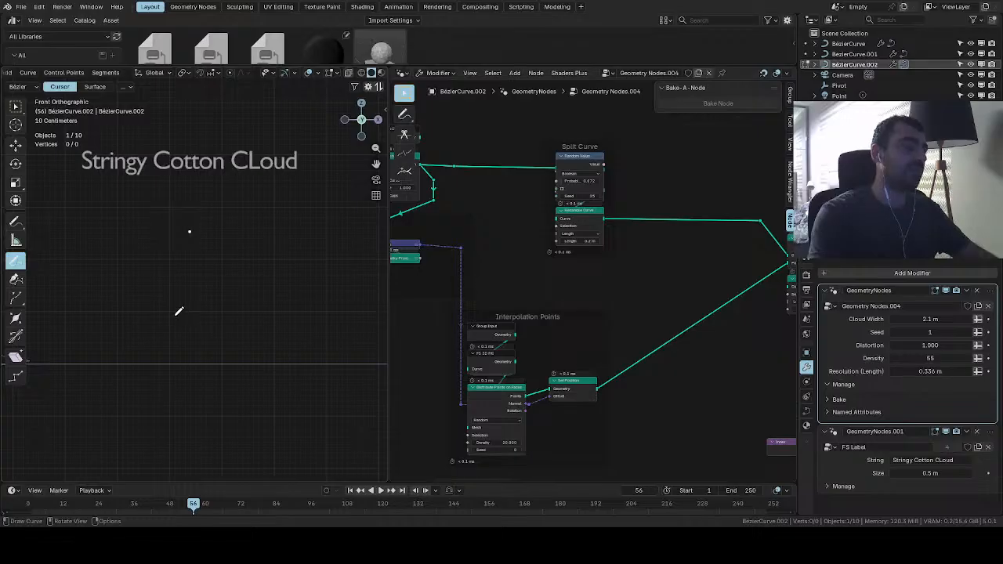
pyautogui.moveTo(190, 337)
pyautogui.mouseDown()
pyautogui.moveTo(208, 218)
pyautogui.moveTo(230, 326)
pyautogui.mouseUp()
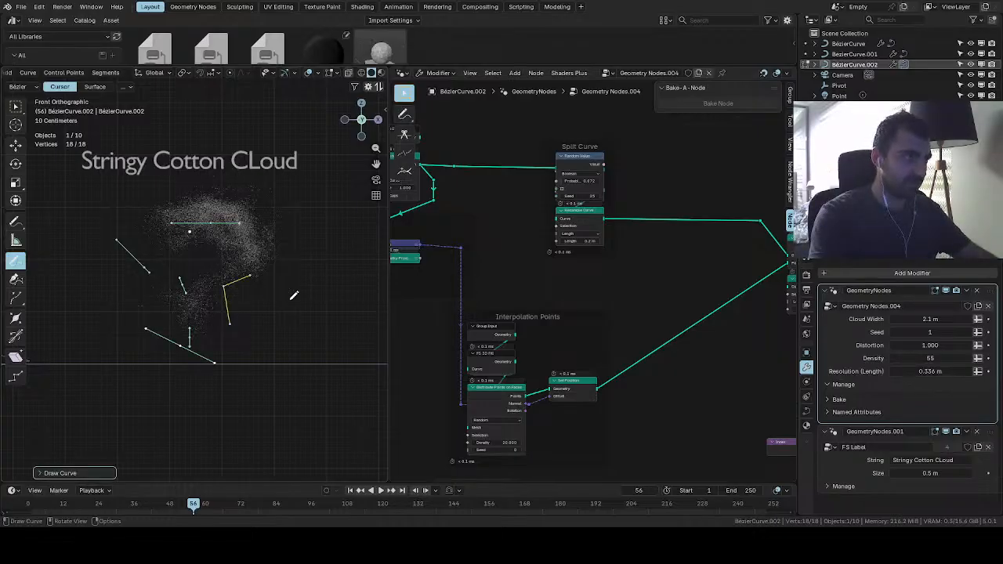
pyautogui.hotkey('ctrl', 'z')
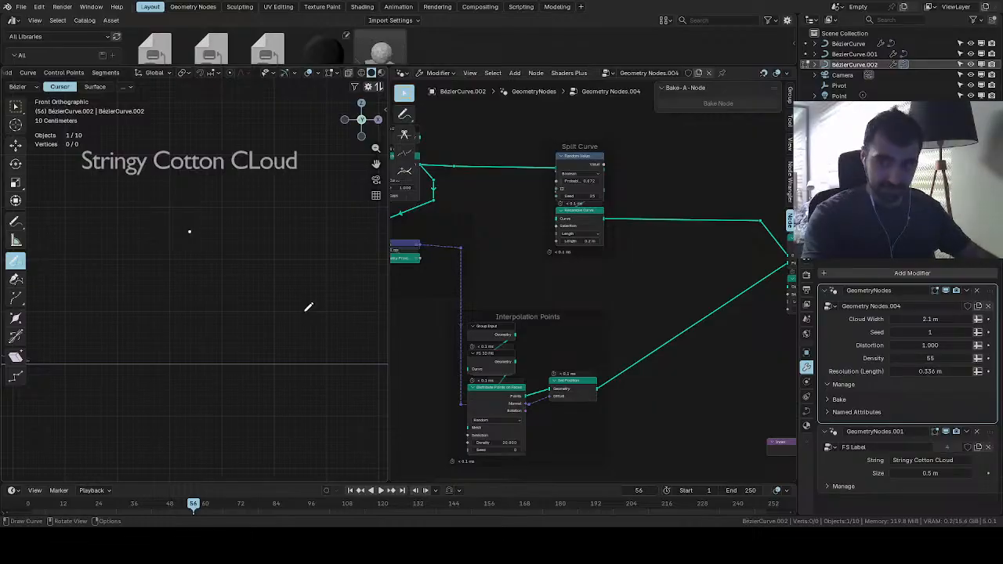
# Examine the Cloud Width, Split Curve and Interpolation Points frames and their links in the node tree
pyautogui.hotkey('shift', 'a')
pyautogui.hotkey('shift', 'a')
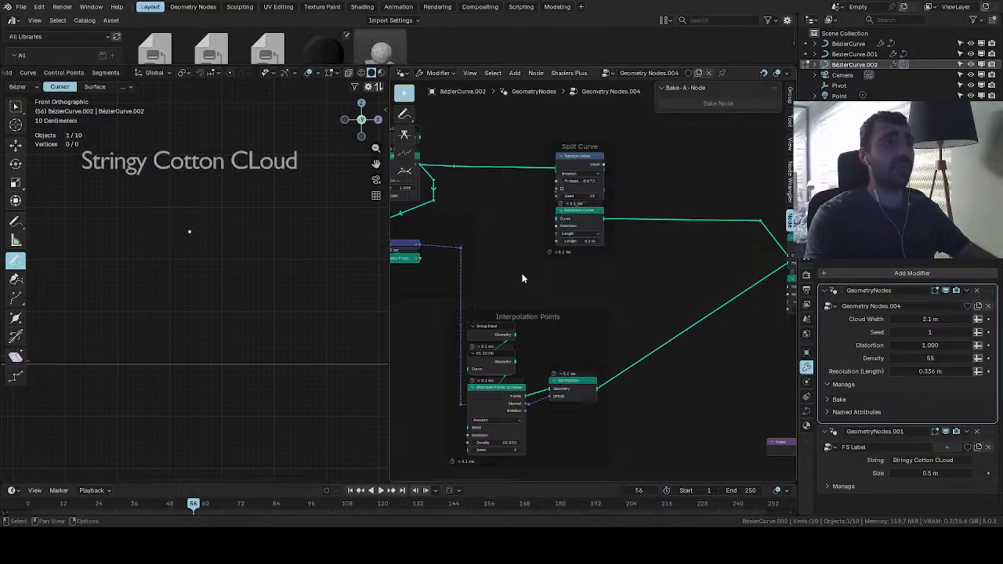
pyautogui.scroll(1, 475, 307)
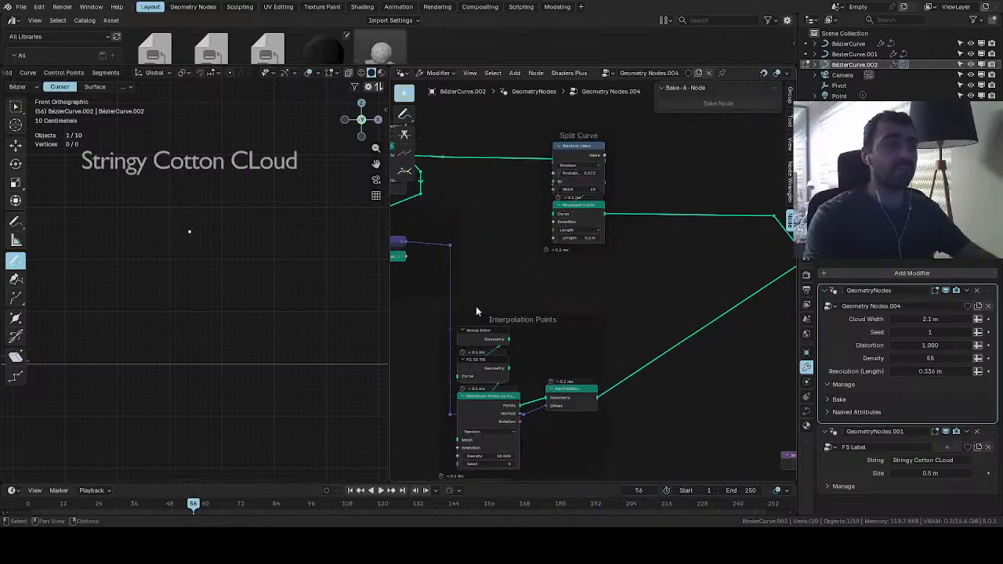
pyautogui.scroll(-4, 468, 312)
pyautogui.moveTo(449, 331); pyautogui.dragTo(516, 365, button='middle')
pyautogui.scroll(1, 581, 275)
pyautogui.hotkey('shift', 'a')
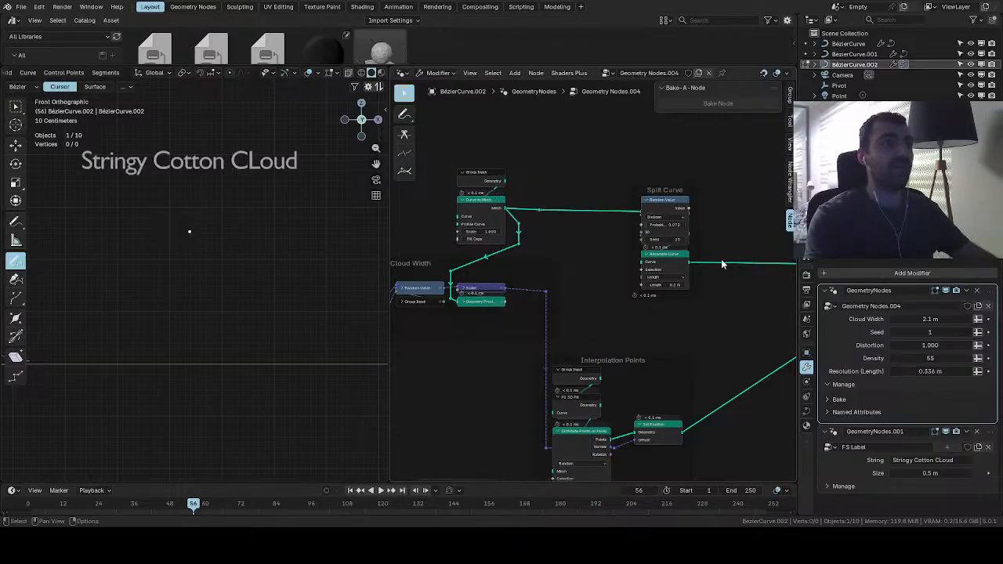
pyautogui.moveTo(446, 336); pyautogui.dragTo(499, 339, button='middle')
pyautogui.scroll(3, 507, 306)
pyautogui.moveTo(674, 382); pyautogui.dragTo(530, 320, button='middle')
pyautogui.scroll(-2, 594, 315)
pyautogui.scroll(-2, 601, 316)
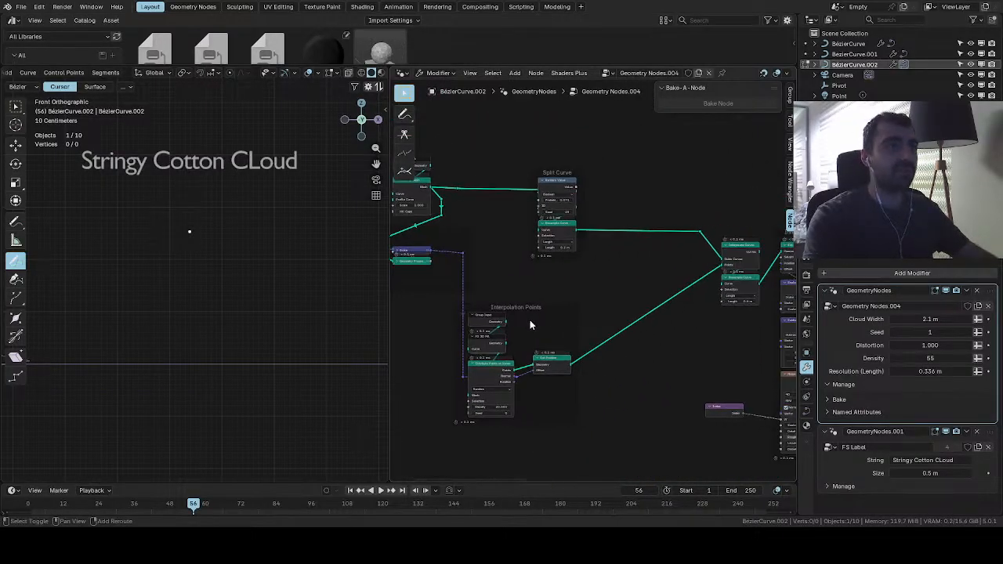
# Move the Interpolation Points frame up to sit closely beneath the Split Curve frame
pyautogui.moveTo(533, 308); pyautogui.dragTo(556, 272)
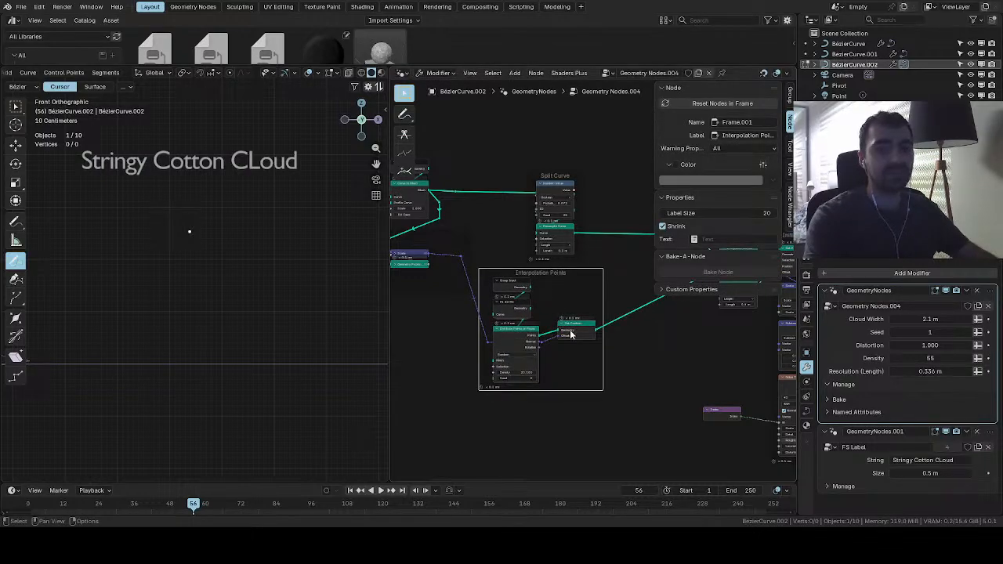
pyautogui.scroll(1, 621, 353)
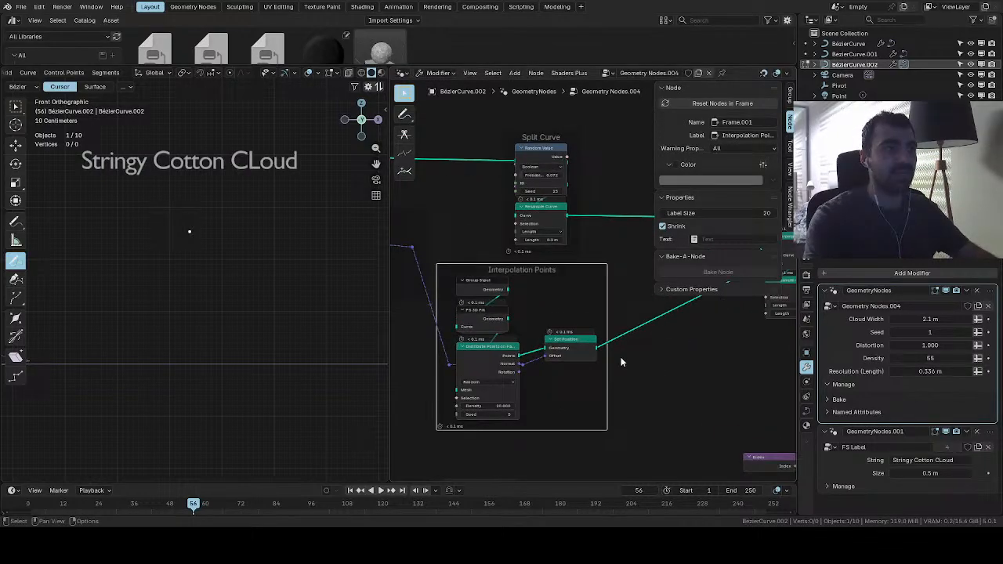
pyautogui.scroll(-1, 596, 356)
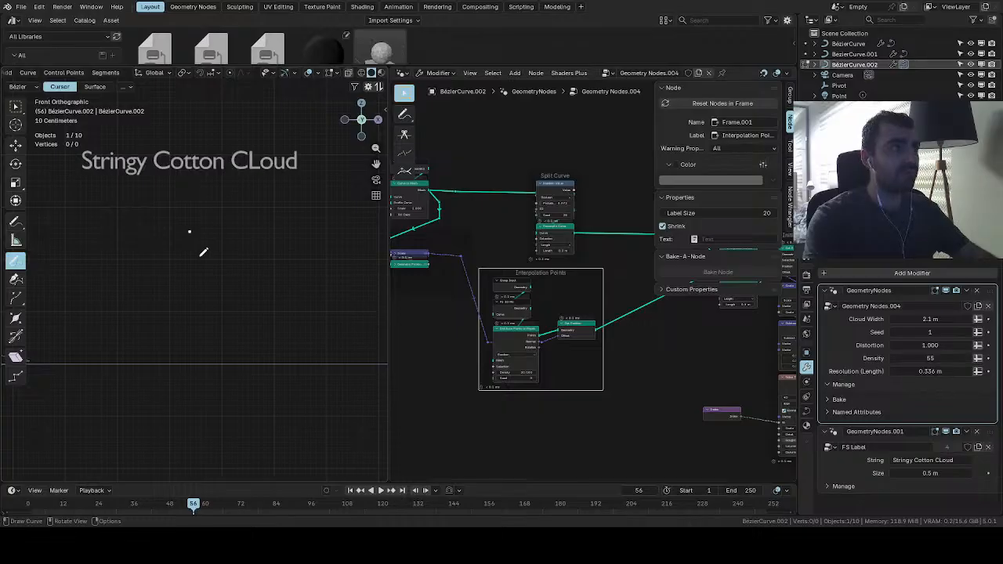
# Draw four separate trial curve strokes under the Stringy Cotton Cloud label in the front view
pyautogui.click(225, 209)
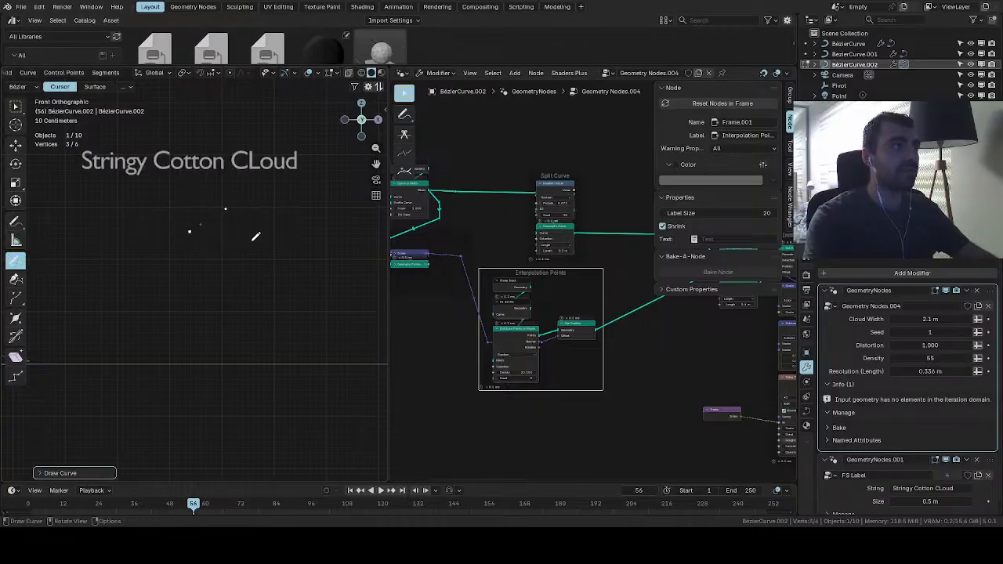
pyautogui.hotkey('ctrl', 'z')
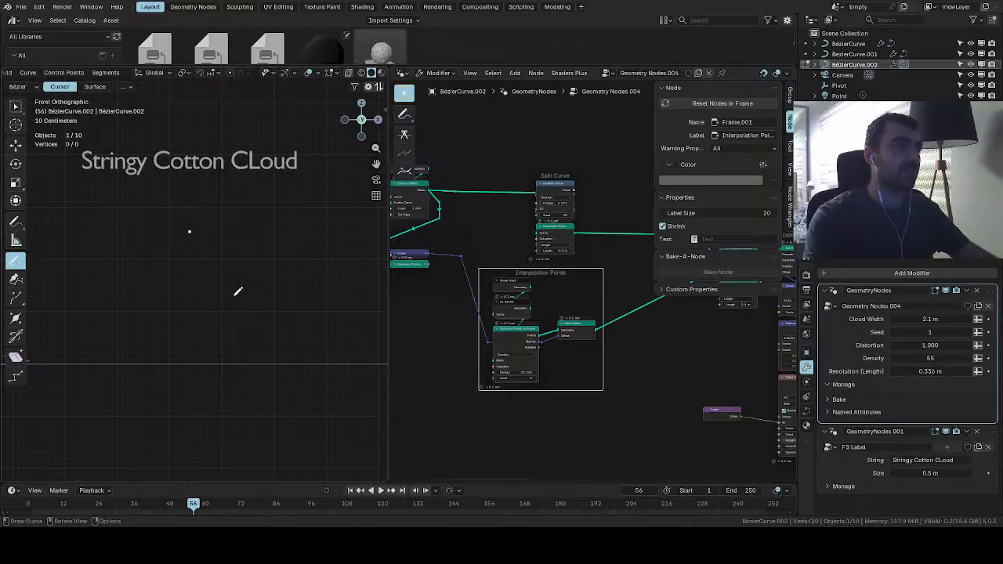
pyautogui.moveTo(157, 344)
pyautogui.mouseDown()
pyautogui.moveTo(141, 309)
pyautogui.moveTo(294, 213)
pyautogui.mouseUp()
pyautogui.scroll(-3, 236, 308)
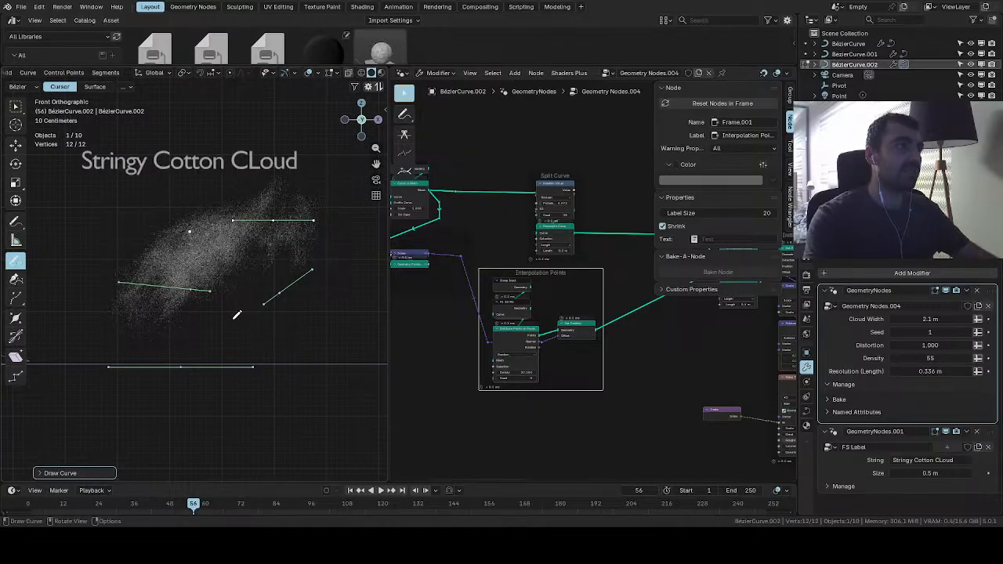
pyautogui.scroll(-2, 355, 73)
# Preview the cloud in Rendered viewport shading and delete all of its trial strokes
pyautogui.click(356, 73)
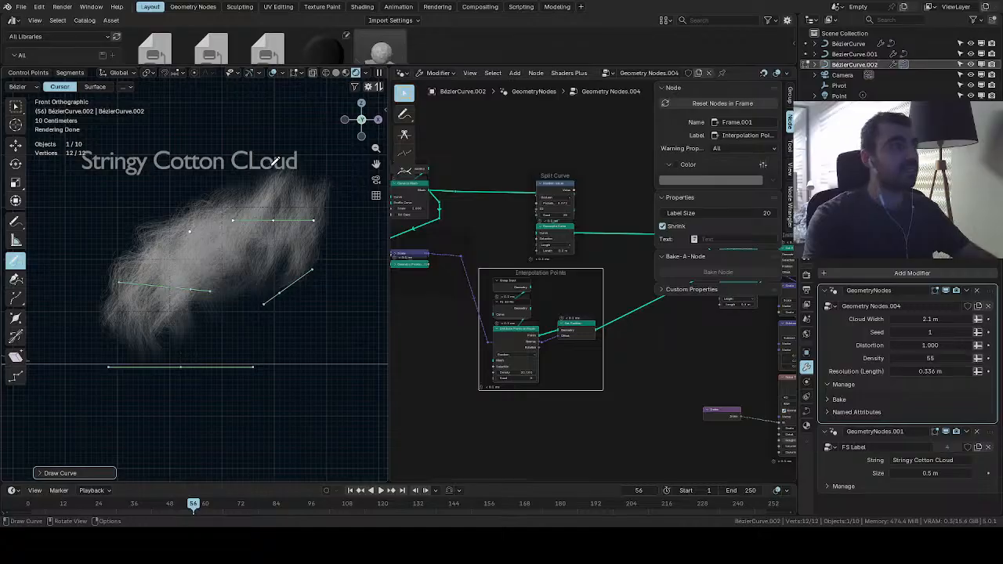
pyautogui.scroll(2, 143, 302)
pyautogui.scroll(-2, 274, 296)
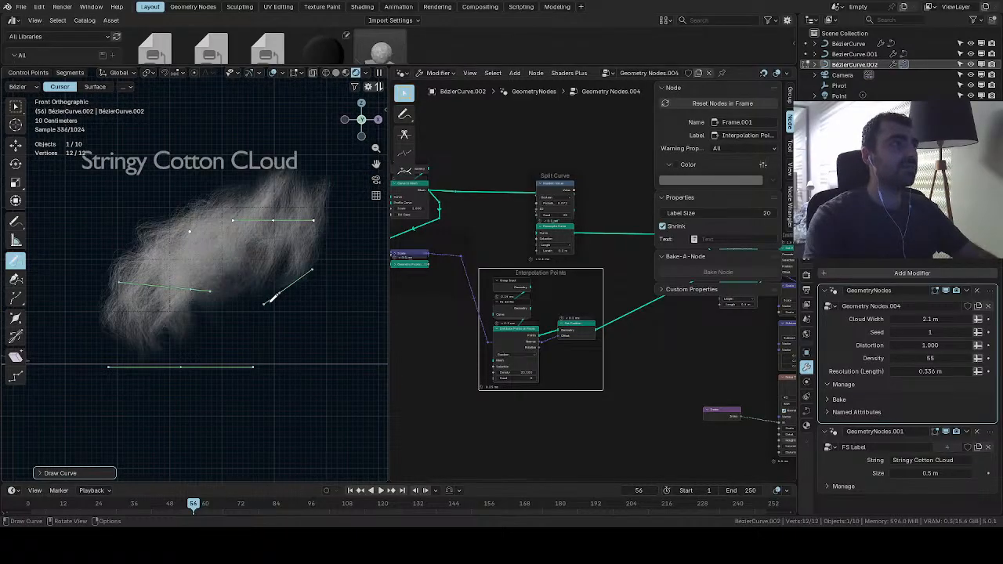
pyautogui.press('x')
pyautogui.click(271, 293)
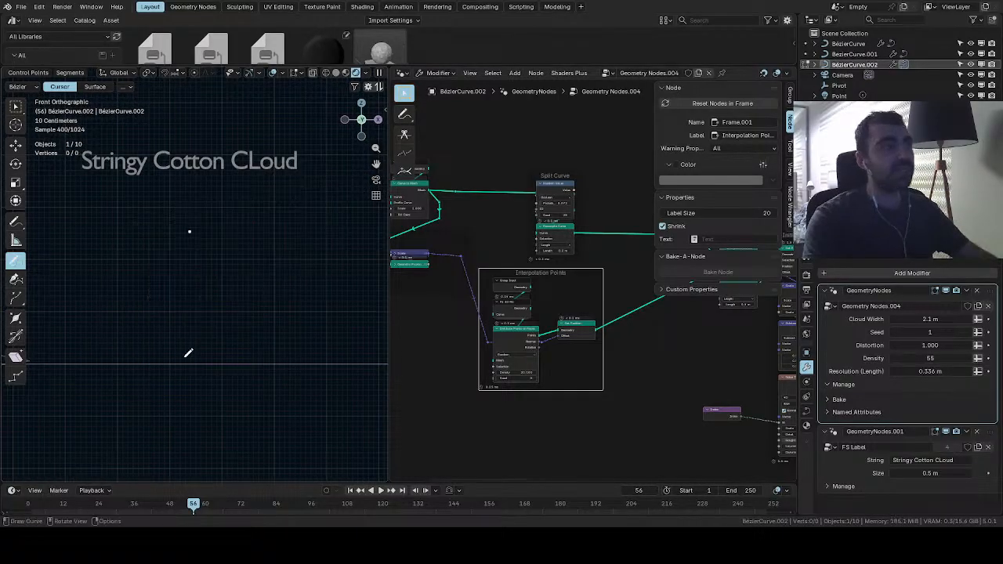
# Draw one new curve stroke rising diagonally beneath the Stringy Cotton Cloud label in the front view
pyautogui.moveTo(145, 356); pyautogui.dragTo(331, 231)
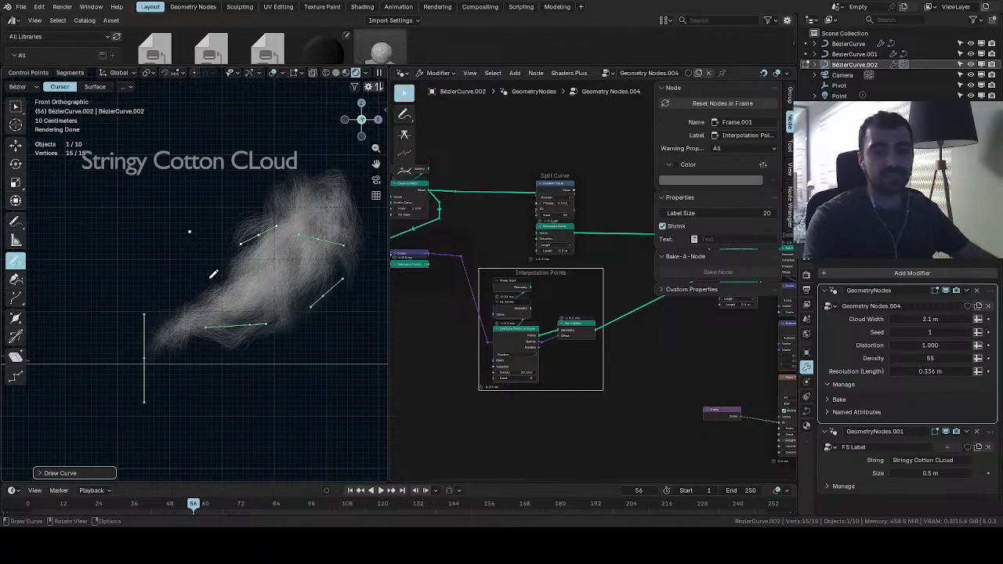
pyautogui.scroll(-3, 212, 271)
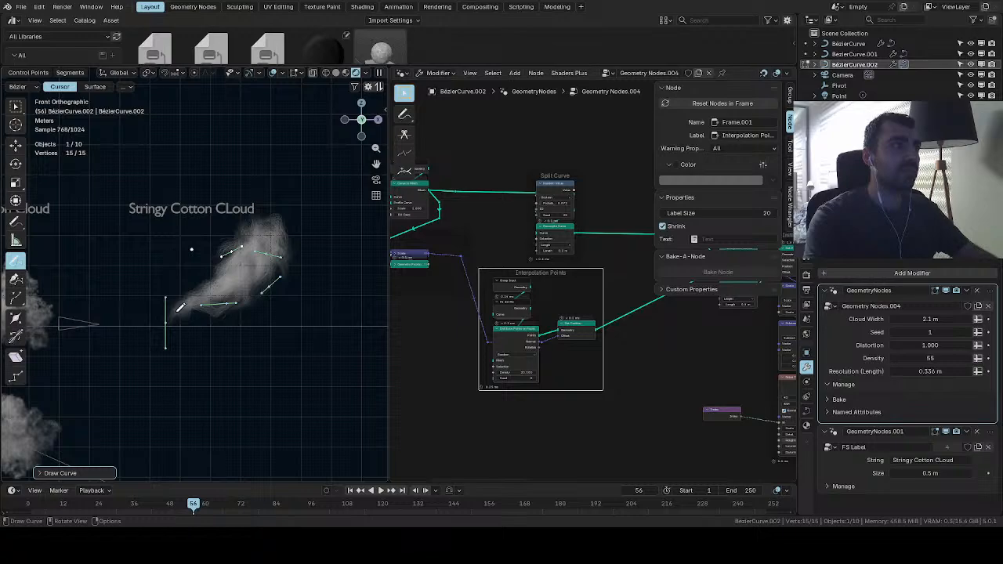
# Leave Edit Mode on the stringy cloud curve and select the Bulbous Cotton Cloud object in Object Mode
pyautogui.keyDown('shift'); pyautogui.moveTo(191, 308); pyautogui.dragTo(331, 303, button='middle'); pyautogui.keyUp('shift')
pyautogui.scroll(4, 156, 333)
pyautogui.keyDown('shift'); pyautogui.moveTo(152, 326); pyautogui.dragTo(224, 291, button='middle'); pyautogui.keyUp('shift')
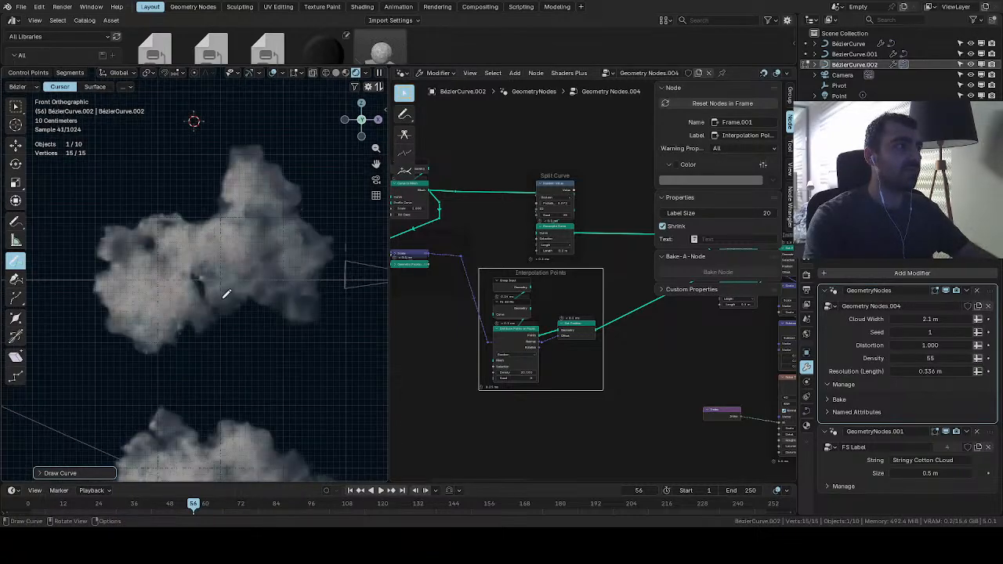
pyautogui.click(19, 108)
pyautogui.scroll(3, 238, 243)
pyautogui.click(238, 243)
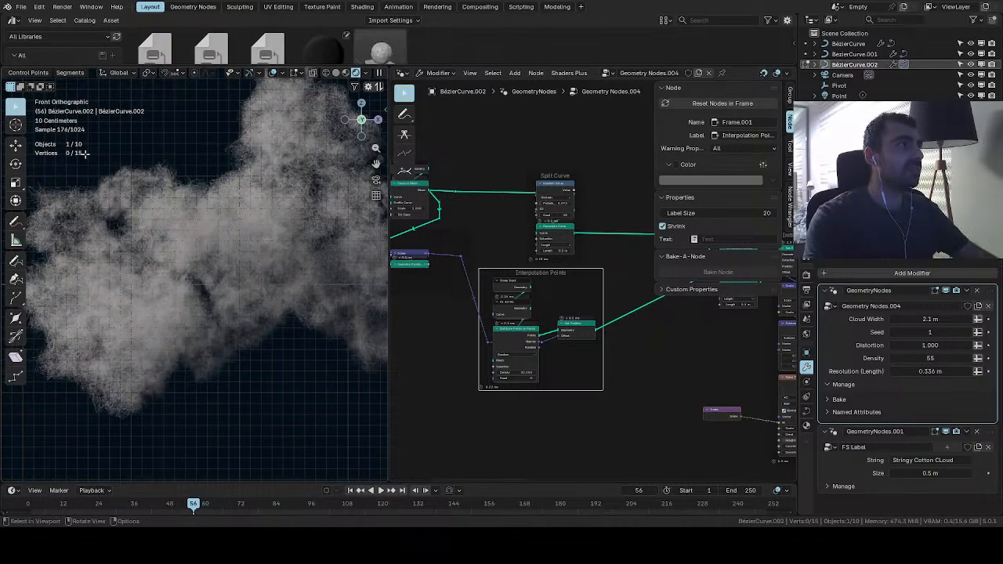
pyautogui.scroll(3, 35, 73)
pyautogui.click(16, 73)
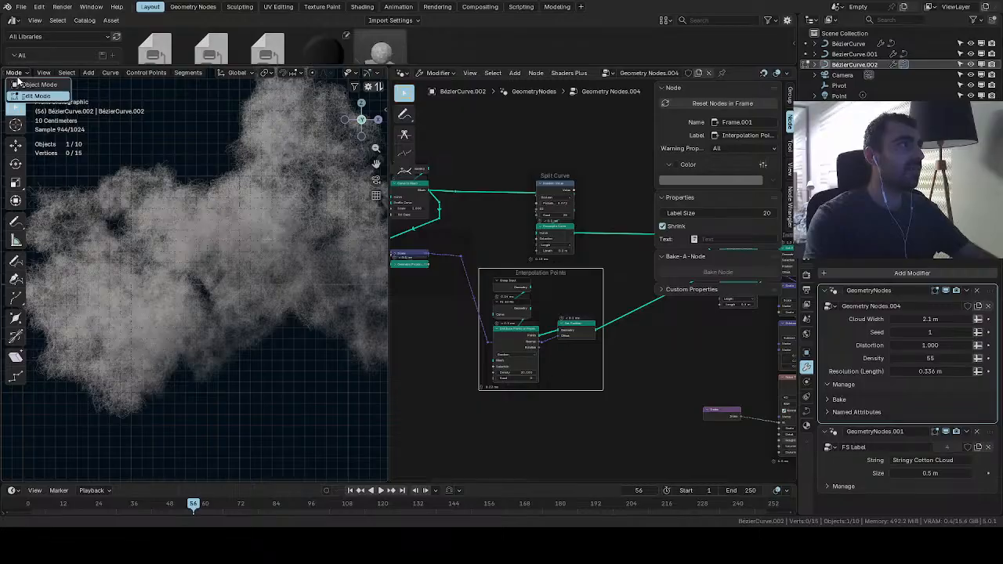
pyautogui.click(30, 86)
pyautogui.click(223, 173)
# Set the Bulbous Cotton Cloud's Instance Size to 0.452 m
pyautogui.scroll(-4, 234, 148)
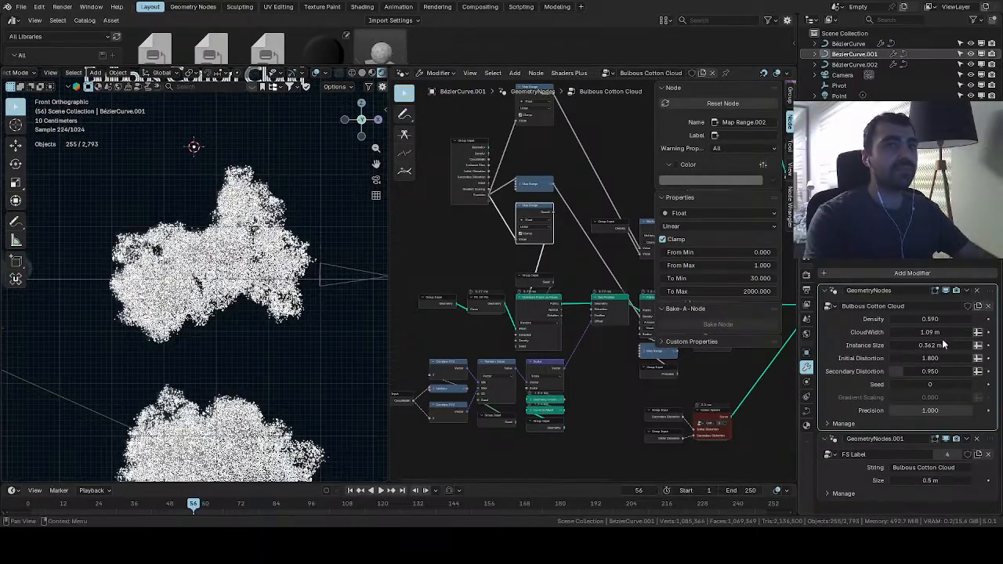
pyautogui.moveTo(935, 345); pyautogui.dragTo(949, 345)
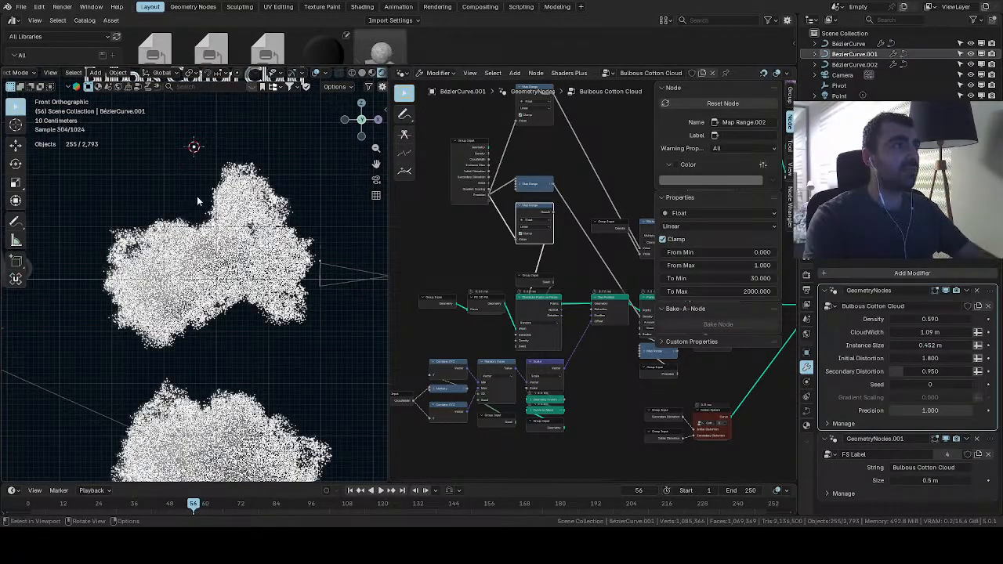
pyautogui.scroll(6, 224, 266)
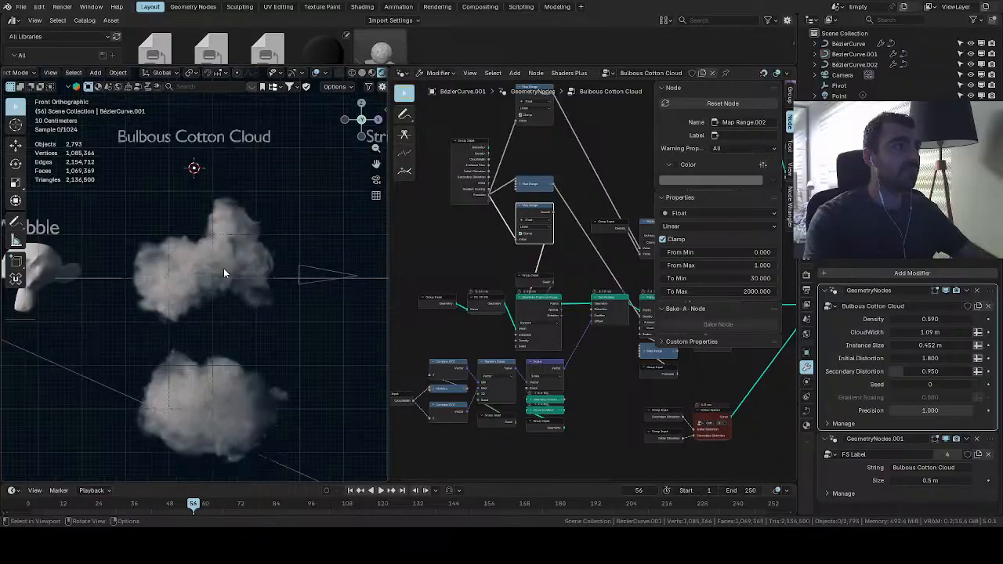
# Sketch a blue annotation of a round ball filled with scribbled strands beside the upper bulbous cloud
pyautogui.keyDown('shift'); pyautogui.moveTo(219, 292); pyautogui.dragTo(234, 319, button='middle'); pyautogui.keyUp('shift')
pyautogui.scroll(1, 233, 319)
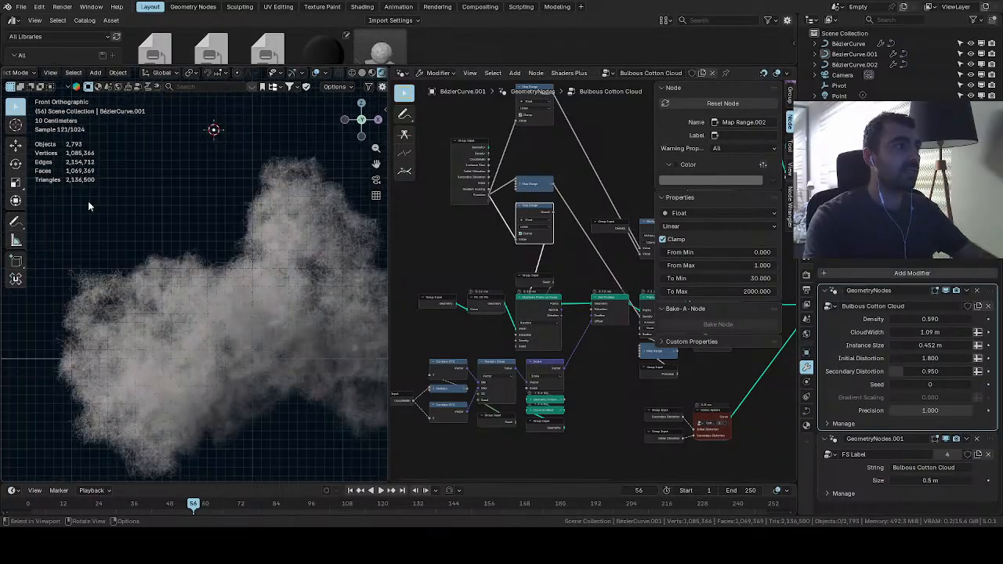
pyautogui.click(11, 221)
pyautogui.click(40, 226)
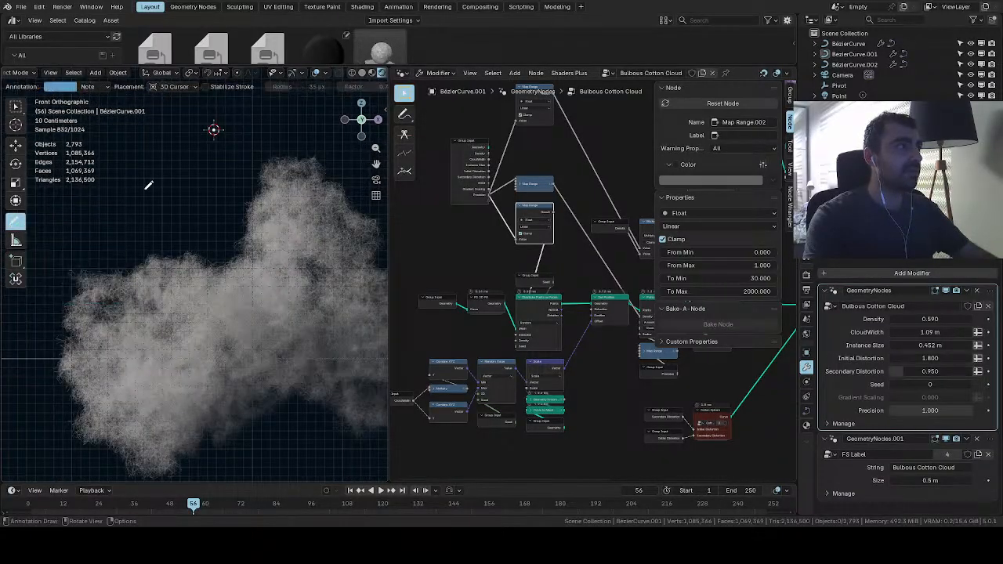
pyautogui.moveTo(110, 182)
pyautogui.mouseDown()
pyautogui.moveTo(191, 230)
pyautogui.moveTo(120, 172)
pyautogui.mouseUp()
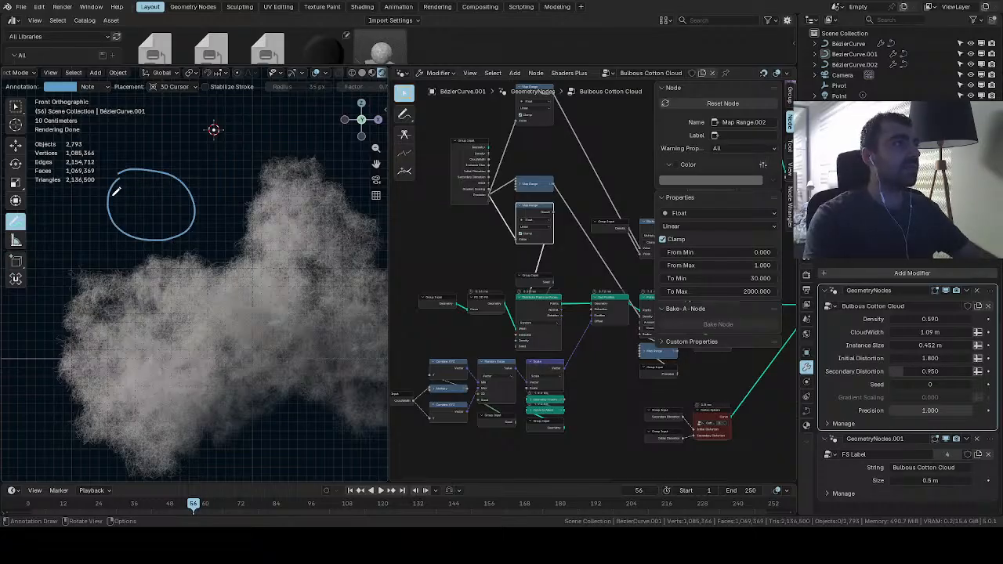
pyautogui.moveTo(102, 192); pyautogui.dragTo(167, 169)
pyautogui.moveTo(106, 189); pyautogui.dragTo(158, 170)
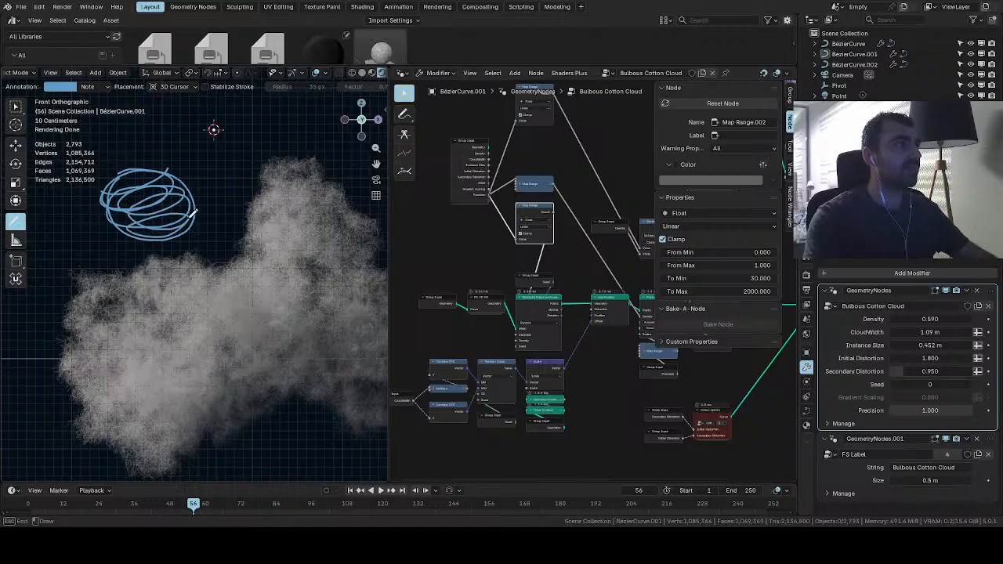
# Set the Bulbous Cotton Cloud's Initial Distortion and Secondary Distortion both to 0 and inspect its undistorted instances
pyautogui.click(907, 358)
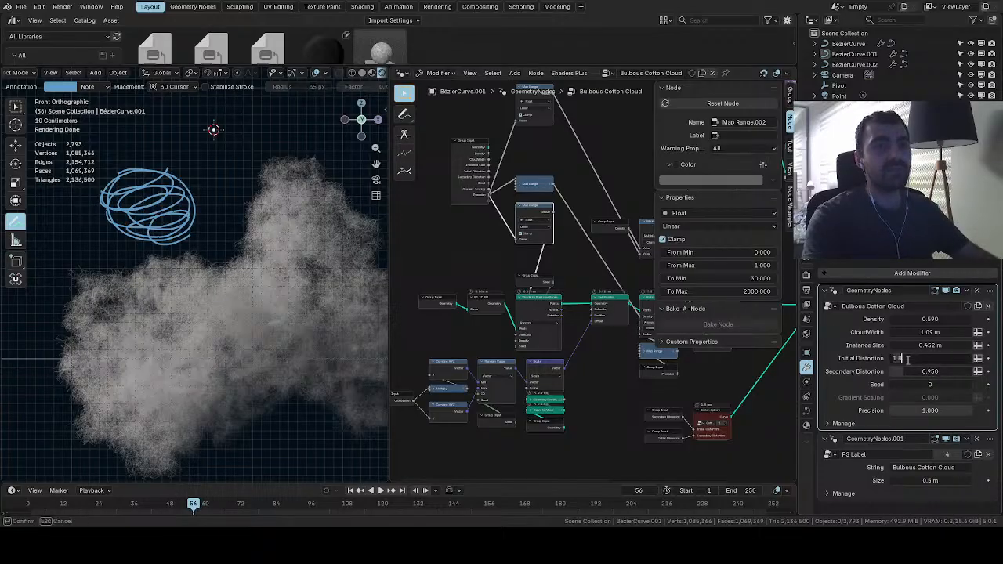
pyautogui.write('0')
pyautogui.press('Return')
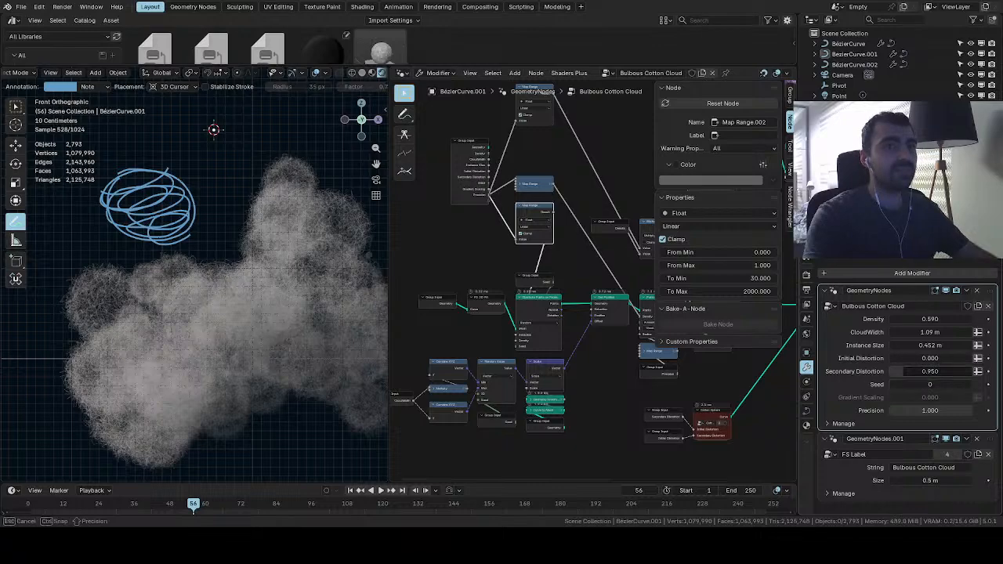
pyautogui.click(926, 372)
pyautogui.write('0')
pyautogui.press('Return')
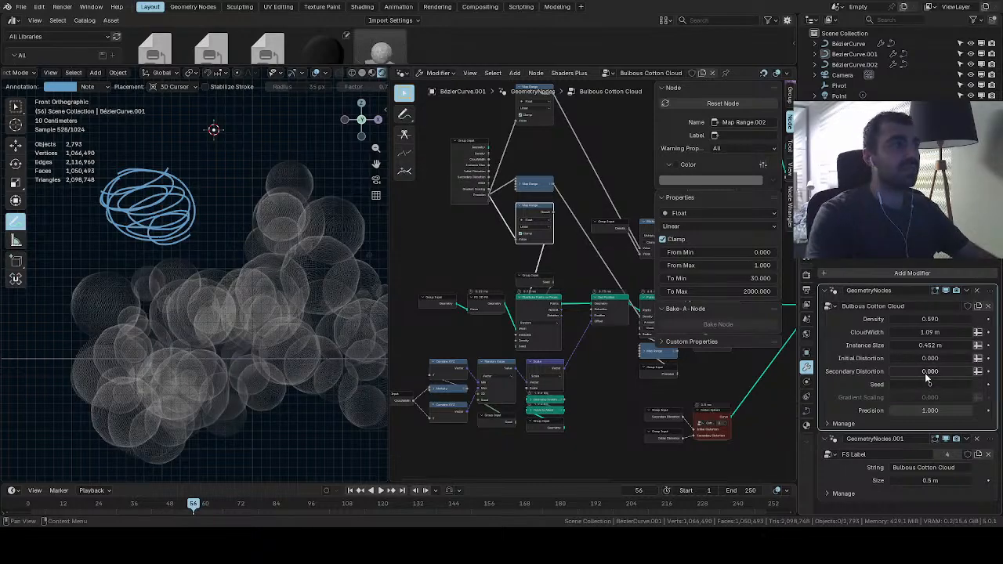
pyautogui.keyDown('shift'); pyautogui.moveTo(327, 381); pyautogui.dragTo(256, 349, button='middle'); pyautogui.keyUp('shift')
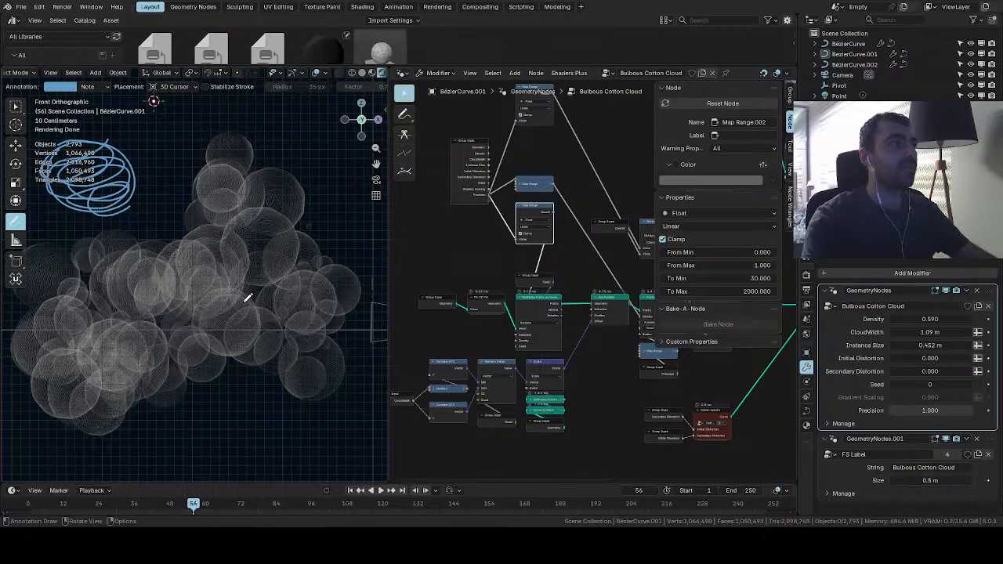
pyautogui.keyDown('shift'); pyautogui.moveTo(241, 302); pyautogui.dragTo(274, 321, button='middle'); pyautogui.keyUp('shift')
pyautogui.keyDown('shift'); pyautogui.moveTo(160, 219); pyautogui.dragTo(188, 262, button='middle'); pyautogui.keyUp('shift')
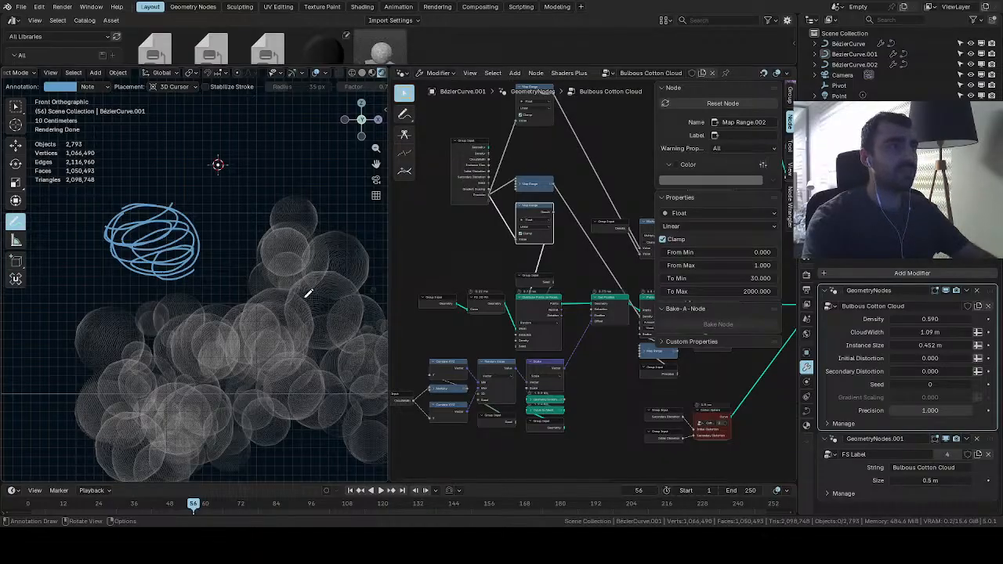
# Set the Bulbous Cotton Cloud's Initial Distortion to 1.710 and its Secondary Distortion to 1.453
pyautogui.moveTo(930, 359); pyautogui.dragTo(1000, 371)
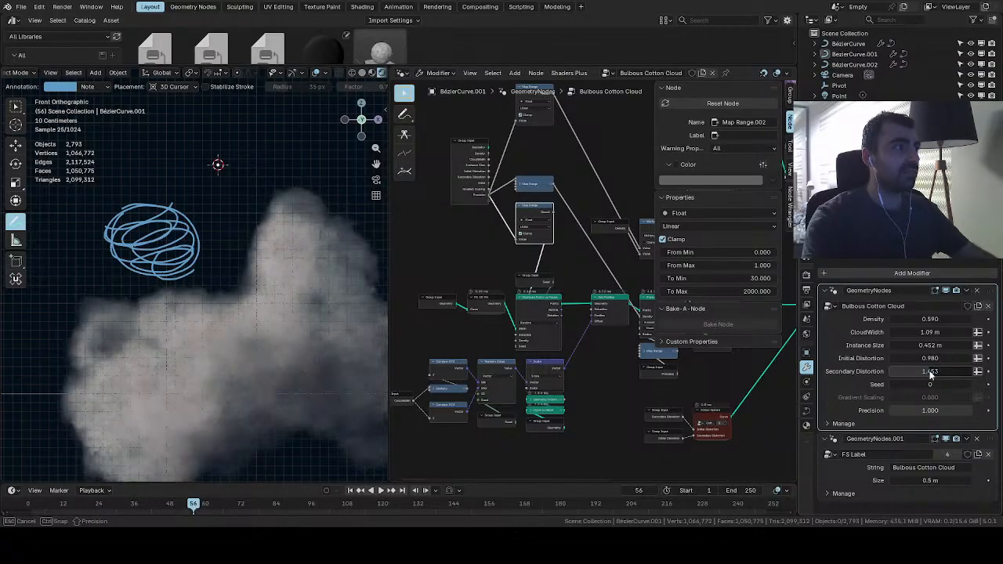
pyautogui.scroll(-3, 332, 262)
pyautogui.scroll(-2, 331, 260)
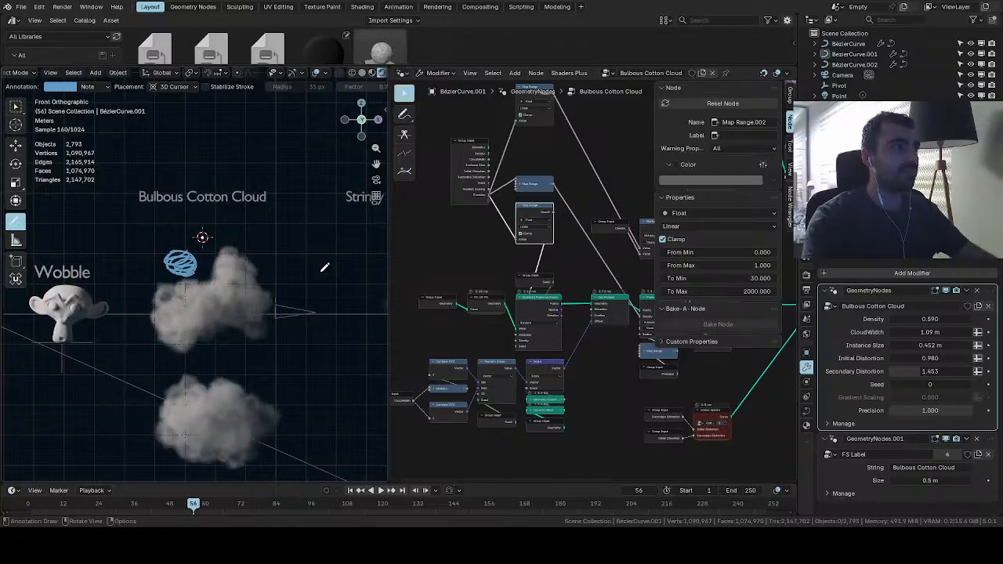
pyautogui.scroll(5, 320, 269)
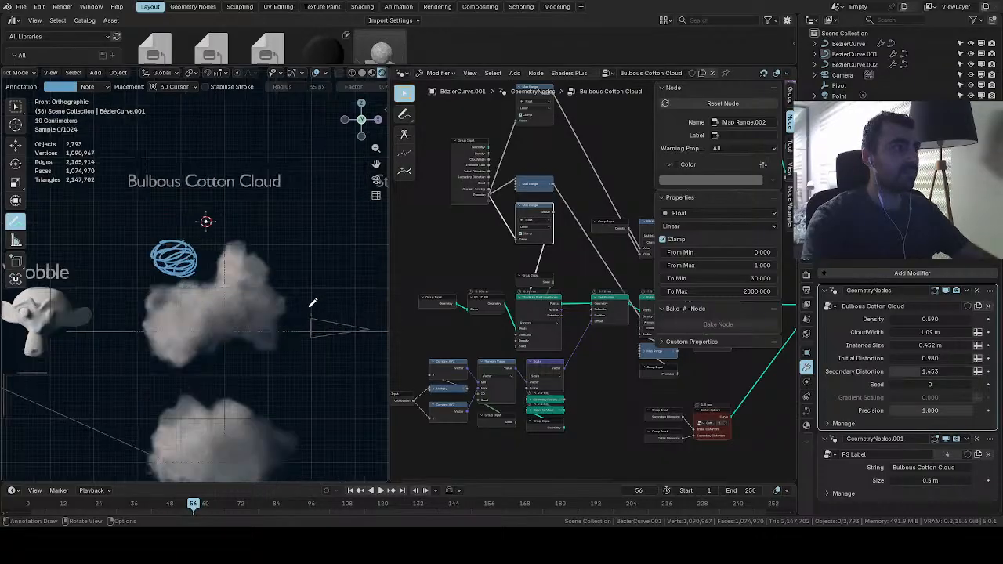
pyautogui.moveTo(930, 358); pyautogui.dragTo(989, 358)
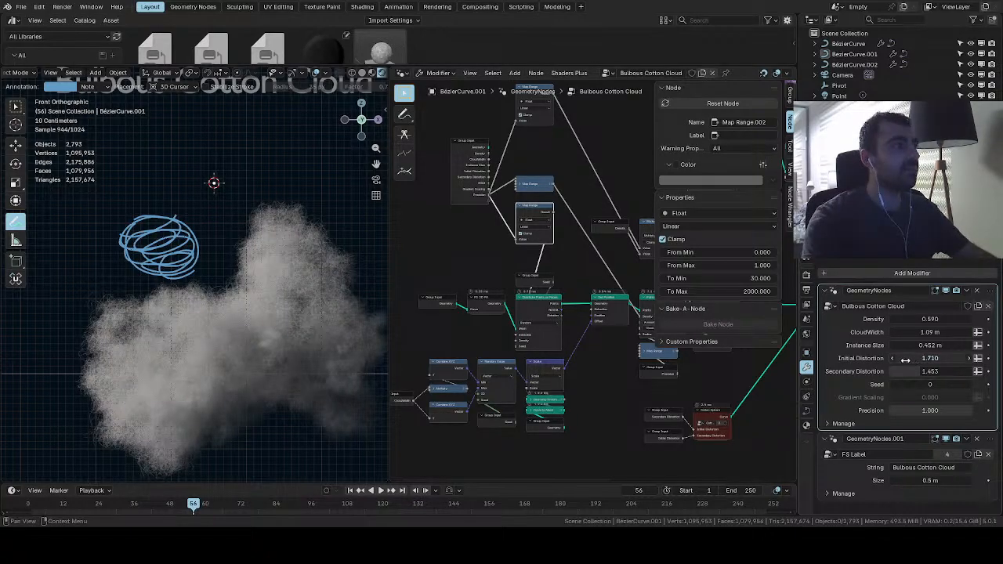
# Examine the strand texture of both bulbous clouds in the rendered view, up close and from a distance
pyautogui.scroll(-2, 643, 394)
pyautogui.moveTo(643, 394); pyautogui.dragTo(576, 382, button='middle')
pyautogui.scroll(2, 486, 356)
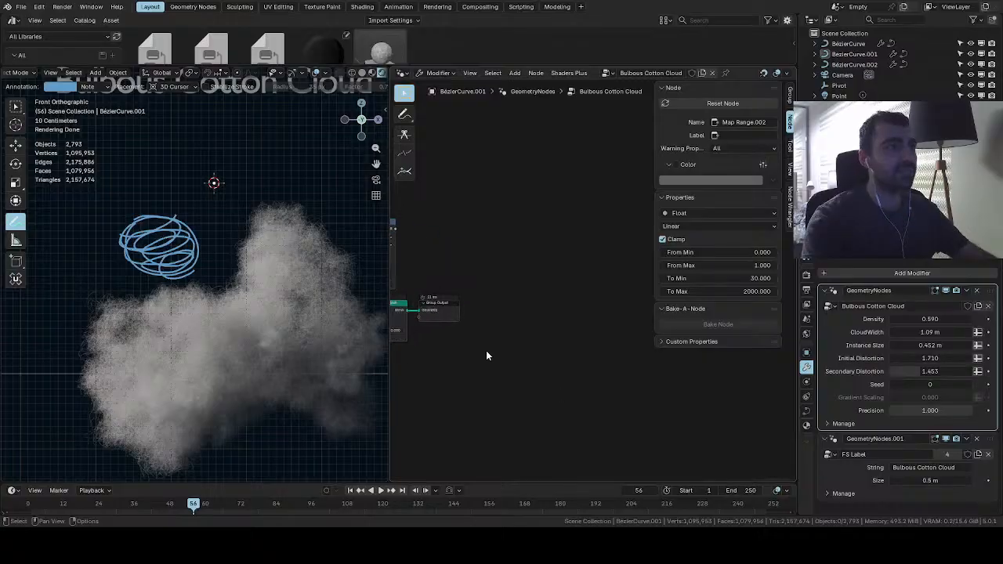
pyautogui.scroll(4, 486, 356)
pyautogui.scroll(-4, 261, 332)
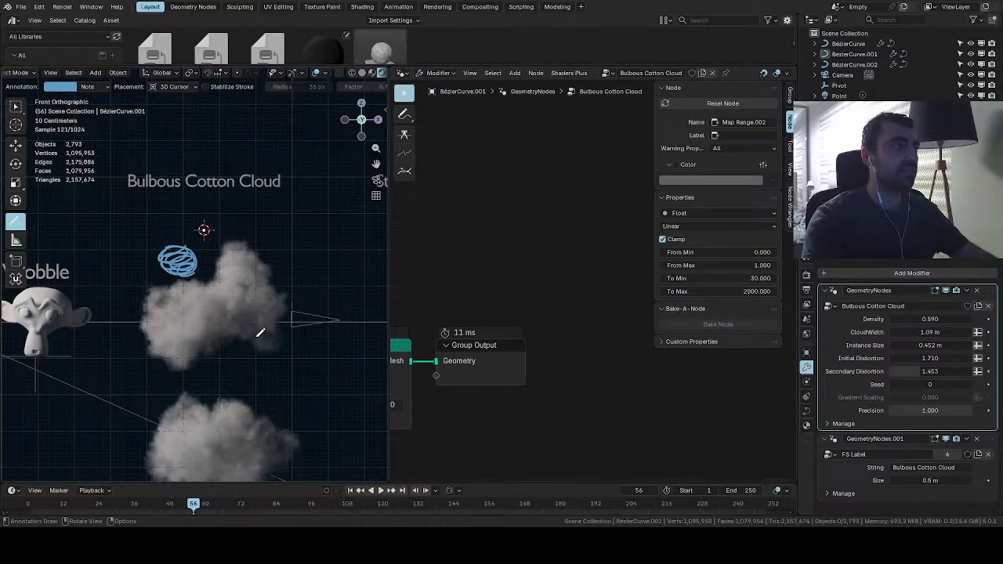
pyautogui.scroll(-2, 255, 345)
pyautogui.scroll(6, 226, 313)
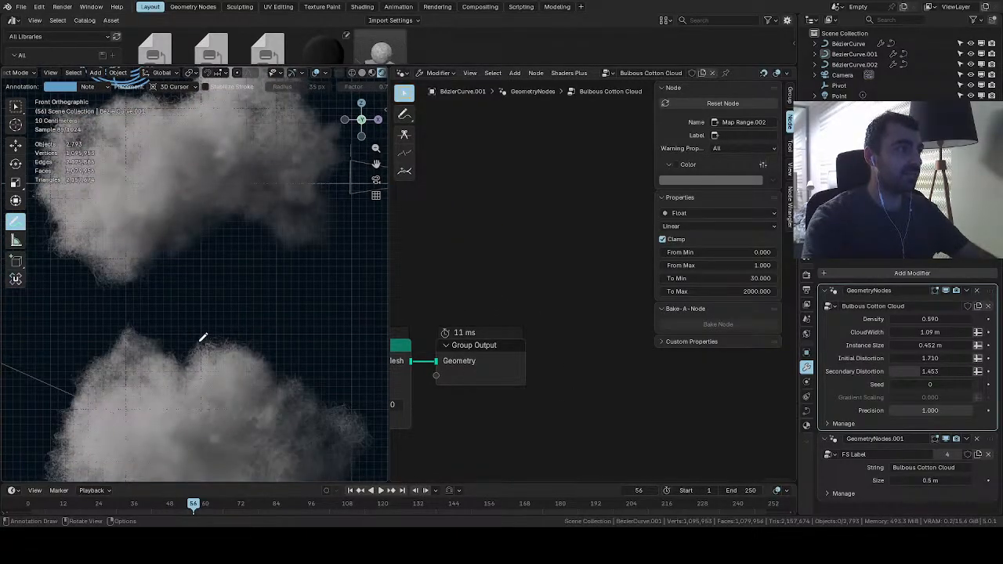
pyautogui.scroll(-5, 269, 333)
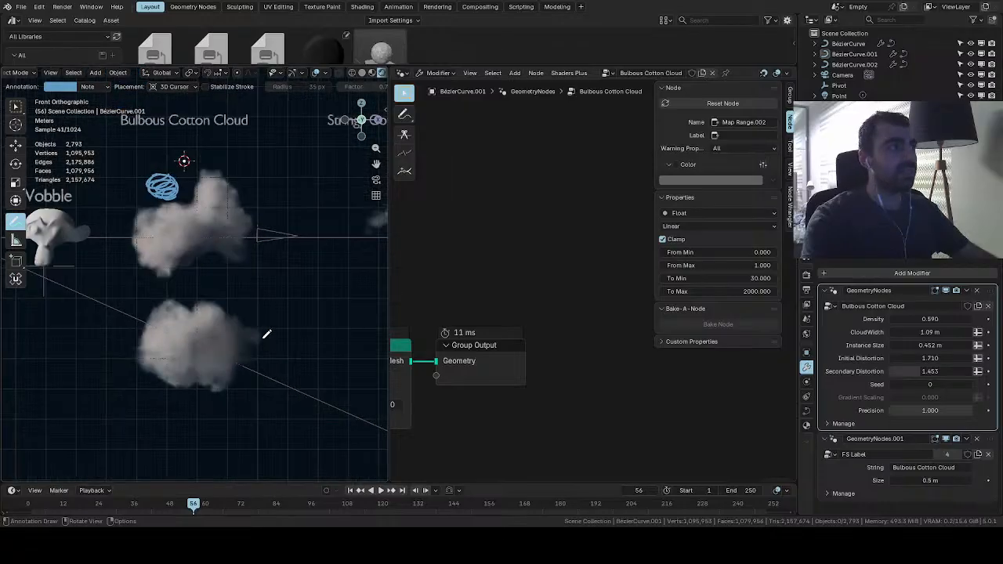
pyautogui.scroll(8, 291, 345)
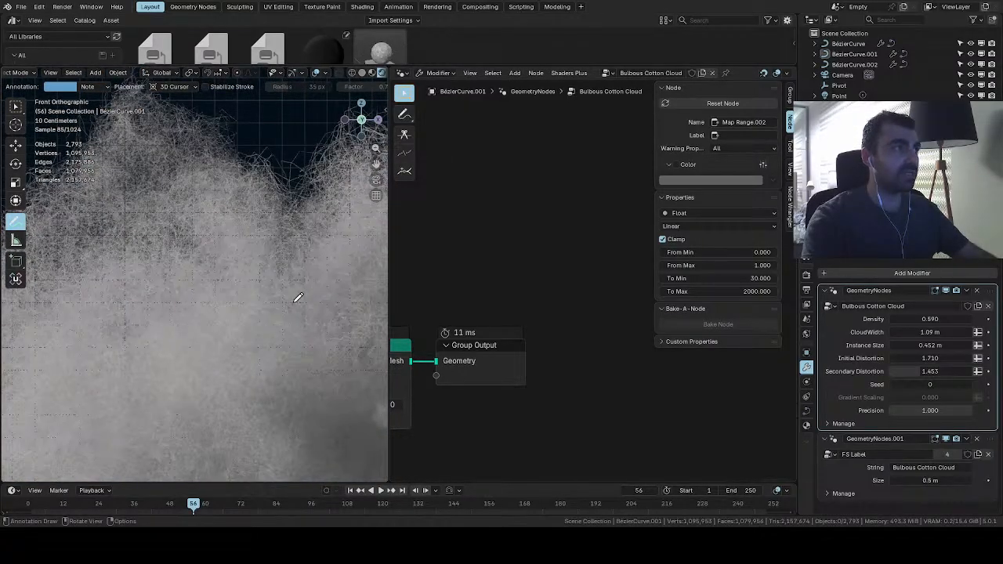
pyautogui.scroll(-4, 298, 297)
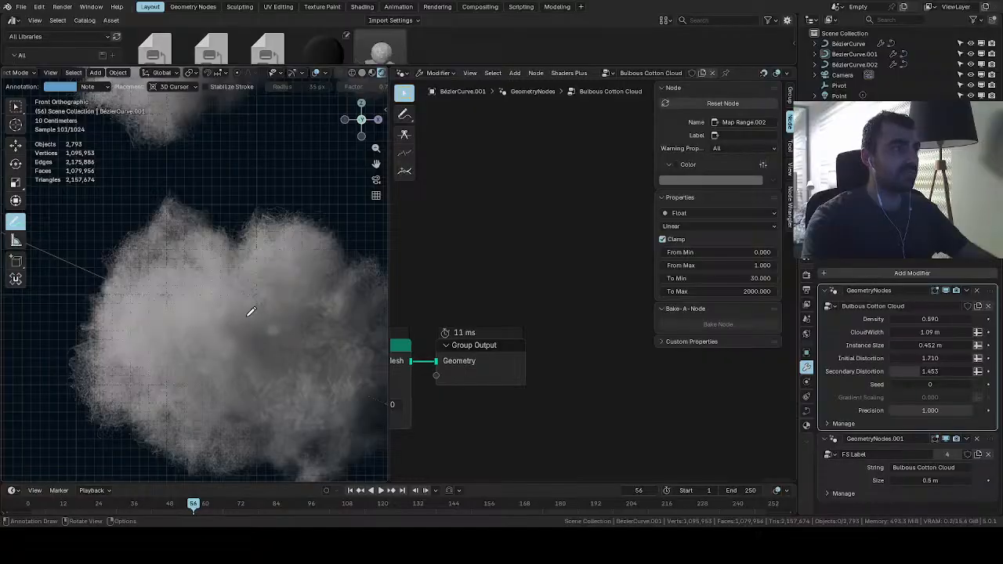
pyautogui.scroll(-5, 247, 312)
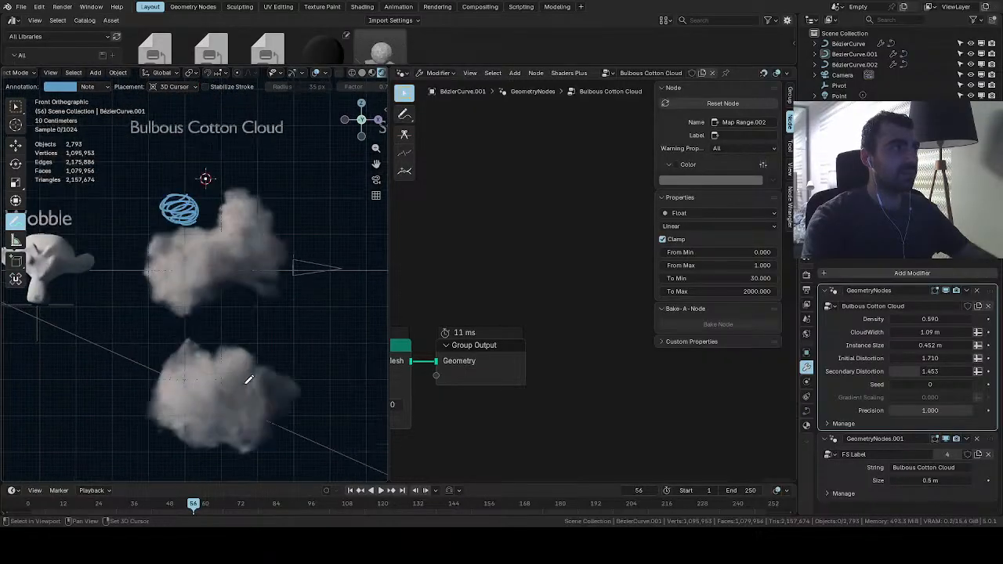
pyautogui.scroll(7, 255, 289)
pyautogui.keyDown('shift'); pyautogui.moveTo(219, 249); pyautogui.dragTo(163, 314, button='middle'); pyautogui.keyUp('shift')
pyautogui.scroll(-2, 169, 312)
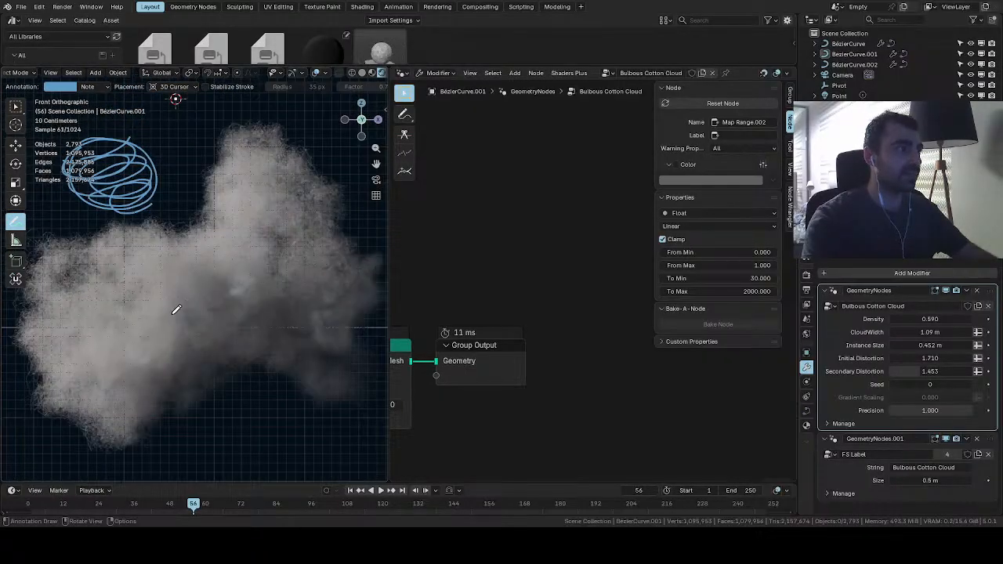
pyautogui.scroll(-6, 177, 311)
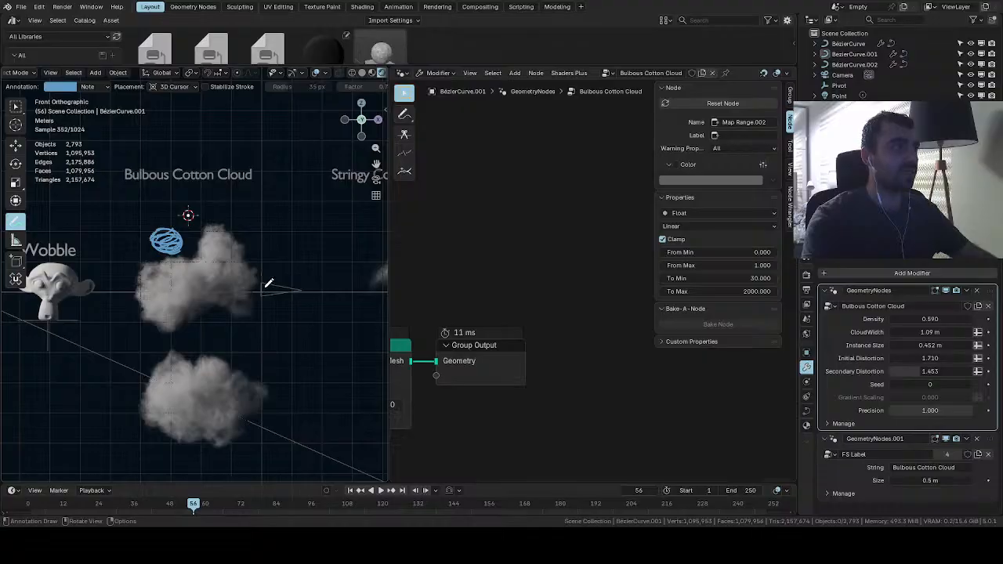
# Examine the rendered strands of the Stringy Cotton Cloud up close for comparison with the bulbous clouds
pyautogui.keyDown('shift'); pyautogui.moveTo(265, 282); pyautogui.dragTo(99, 301, button='middle'); pyautogui.keyUp('shift')
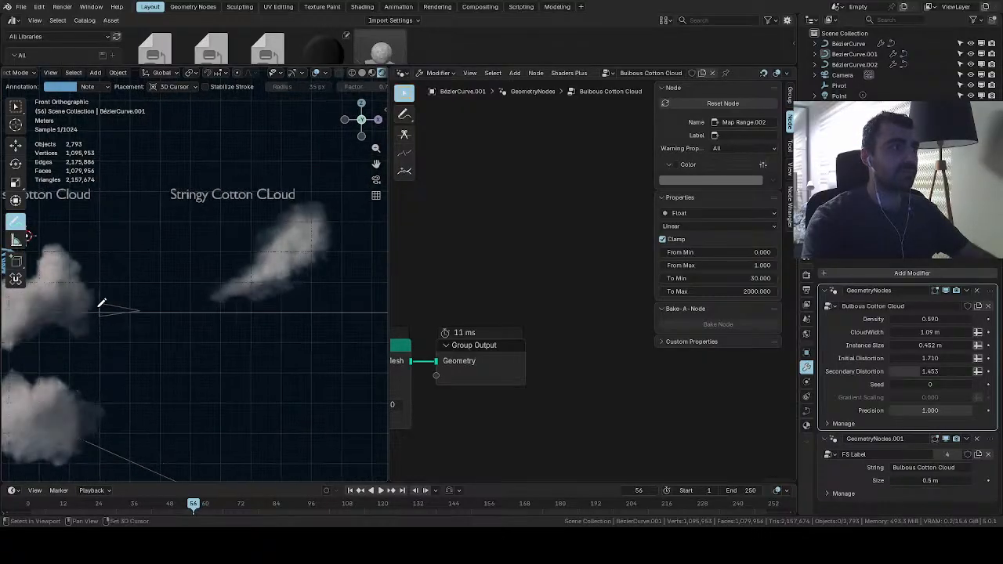
pyautogui.keyDown('shift'); pyautogui.moveTo(157, 287); pyautogui.dragTo(45, 299, button='middle'); pyautogui.keyUp('shift')
pyautogui.scroll(2, 289, 281)
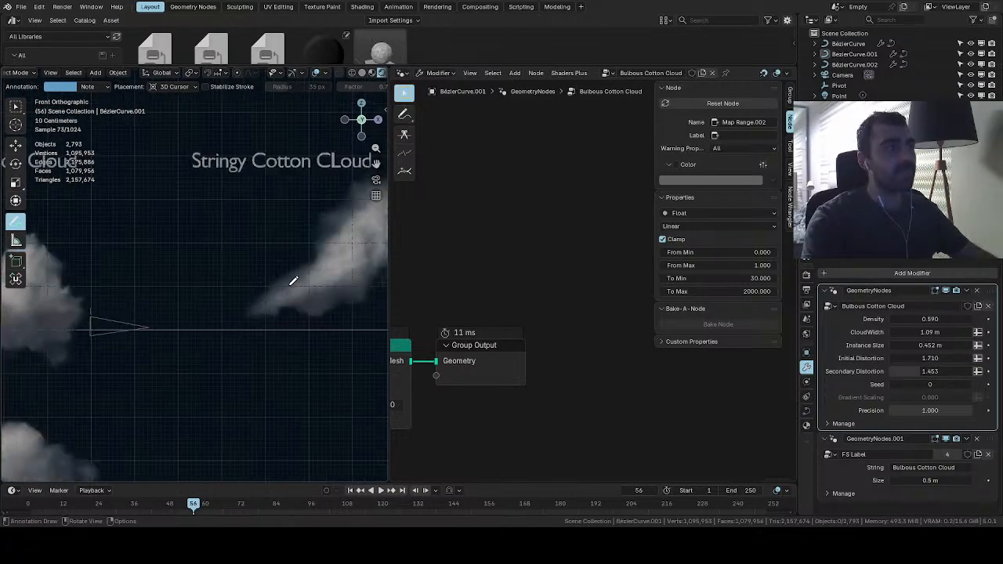
pyautogui.keyDown('shift'); pyautogui.moveTo(336, 262); pyautogui.dragTo(260, 305, button='middle'); pyautogui.keyUp('shift')
pyautogui.scroll(1, 265, 305)
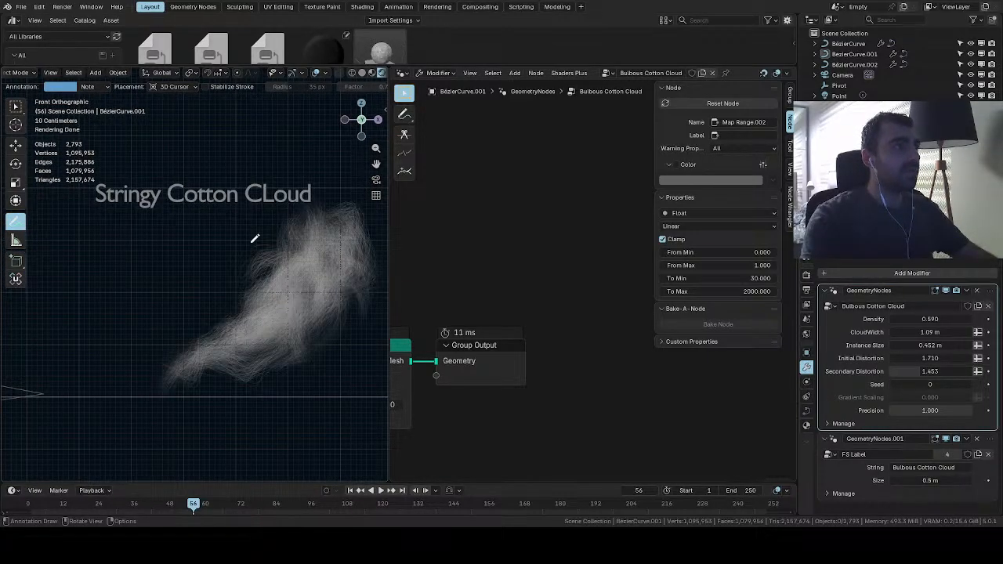
pyautogui.click(19, 73)
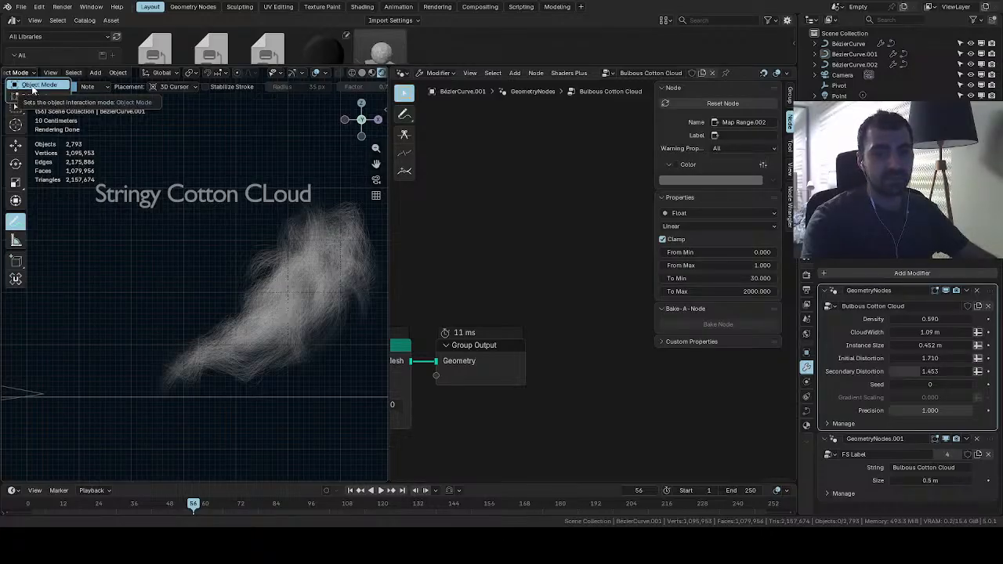
# Select the Bulbous Cotton Cloud object with the selection tool and show its material properties
pyautogui.scroll(-4, 168, 300)
pyautogui.keyDown('shift'); pyautogui.moveTo(168, 300); pyautogui.dragTo(311, 282, button='middle'); pyautogui.keyUp('shift')
pyautogui.scroll(3, 305, 281)
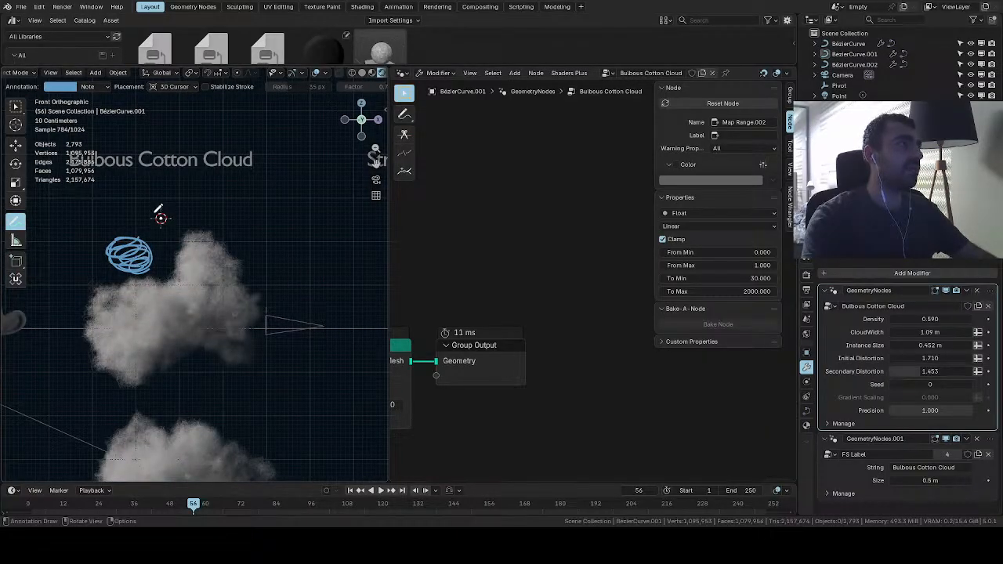
pyautogui.click(16, 106)
pyautogui.click(165, 301)
pyautogui.click(808, 427)
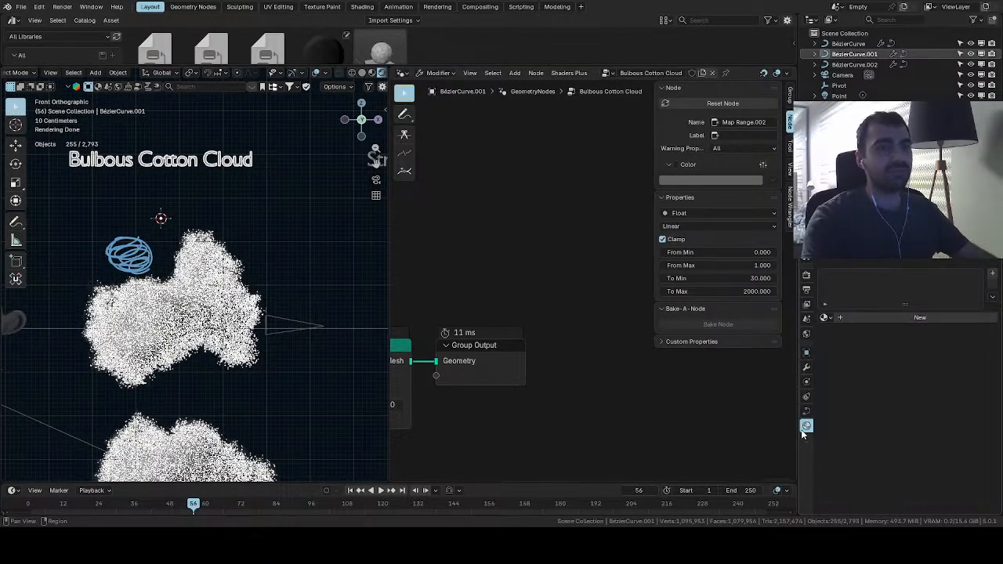
# Insert a Set Material node between the Curve to Mesh and Group Output nodes of the Bulbous Cotton Cloud tree
pyautogui.scroll(-3, 470, 367)
pyautogui.keyDown('shift'); pyautogui.moveTo(455, 371); pyautogui.dragTo(556, 329, button='middle'); pyautogui.keyUp('shift')
pyautogui.scroll(4, 553, 233)
pyautogui.hotkey('shift', 'a')
pyautogui.write('set')
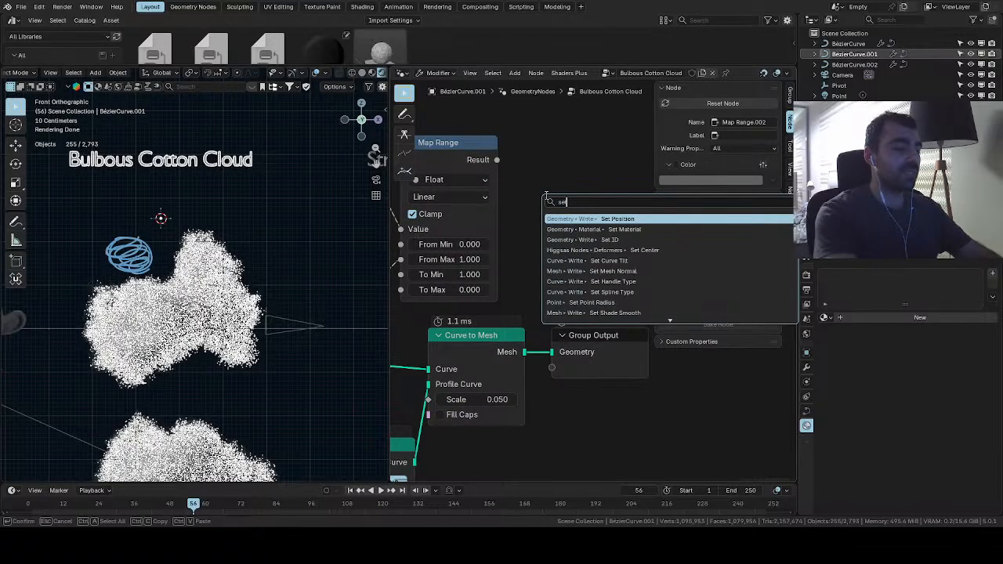
pyautogui.press('Down')
pyautogui.press('Return')
pyautogui.click(596, 352)
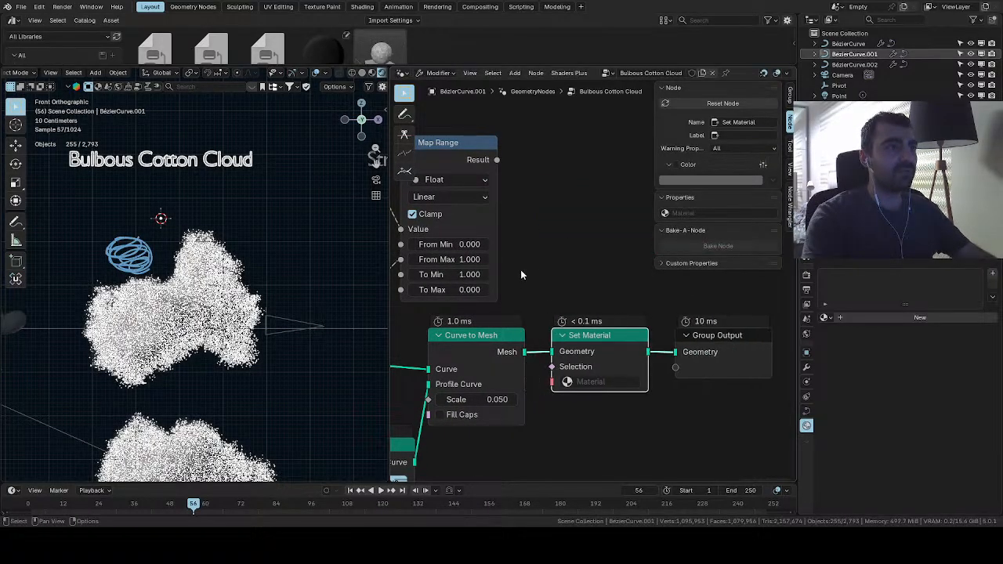
pyautogui.scroll(2, 245, 217)
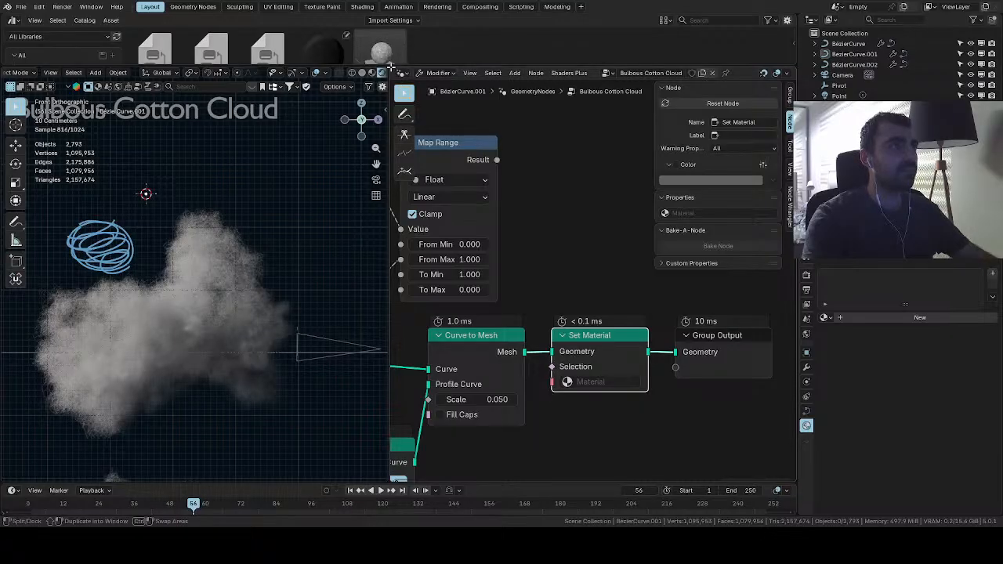
# Replace the asset browser with an enlarged Shader Editor and assign the Felt Cloud material to the curve
pyautogui.click(12, 20)
pyautogui.click(63, 106)
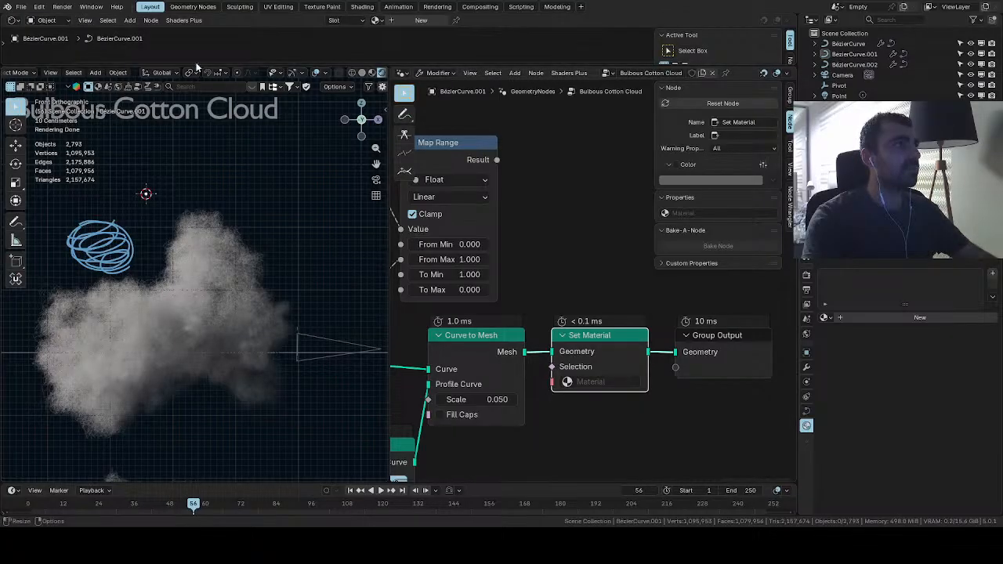
pyautogui.moveTo(196, 67); pyautogui.dragTo(204, 276)
pyautogui.click(376, 21)
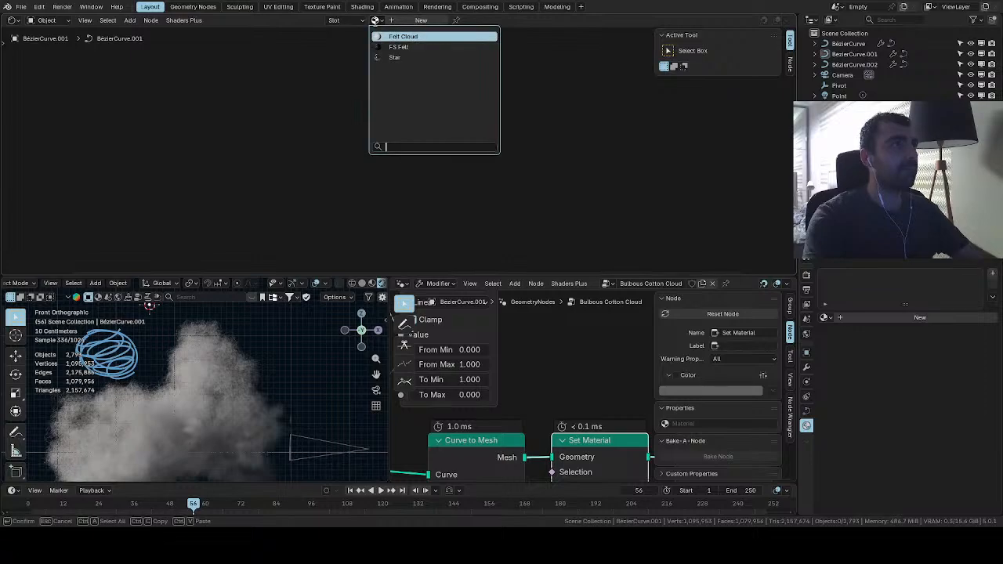
pyautogui.click(384, 37)
pyautogui.scroll(8, 493, 212)
pyautogui.moveTo(473, 206); pyautogui.dragTo(400, 222, button='middle')
pyautogui.scroll(2, 488, 170)
pyautogui.keyDown('shift'); pyautogui.moveTo(516, 175); pyautogui.dragTo(437, 142, button='middle'); pyautogui.keyUp('shift')
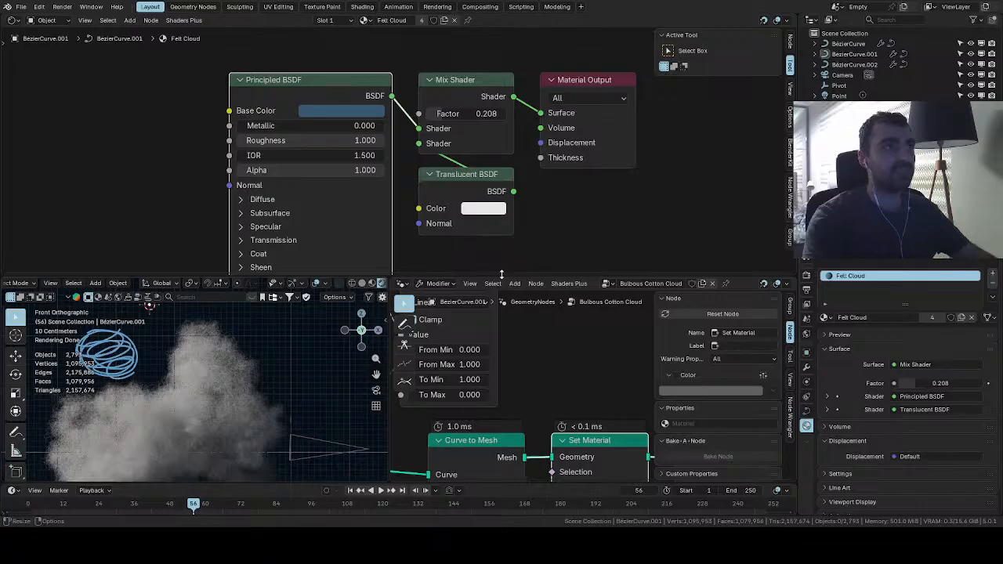
# Shrink the Shader Editor and choose Felt Cloud as the material in the Set Material node
pyautogui.moveTo(501, 275); pyautogui.dragTo(502, 92)
pyautogui.click(596, 393)
pyautogui.click(601, 253)
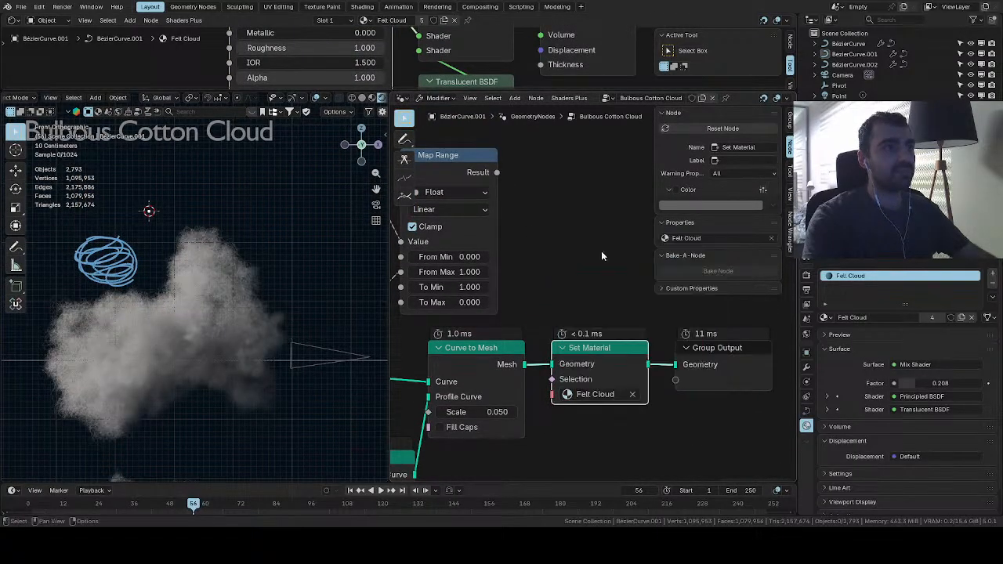
# Change the Principled BSDF base color of Felt Cloud to a warm near-white with a Value of 1.000
pyautogui.moveTo(480, 36); pyautogui.dragTo(576, 80, button='middle')
pyautogui.click(464, 78)
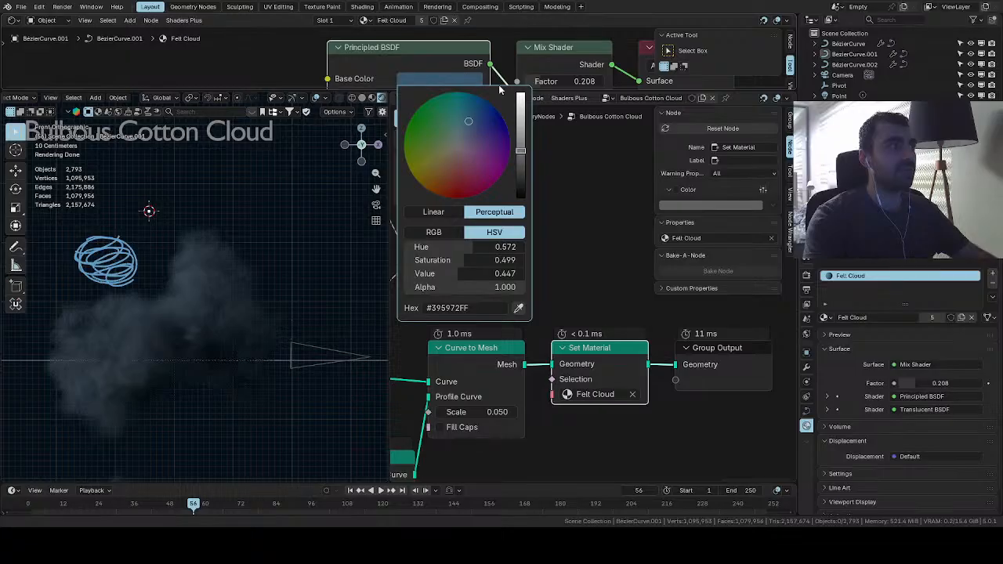
pyautogui.moveTo(458, 146)
pyautogui.mouseDown()
pyautogui.moveTo(468, 121)
pyautogui.moveTo(455, 149)
pyautogui.mouseUp()
pyautogui.press('Escape')
pyautogui.click(457, 79)
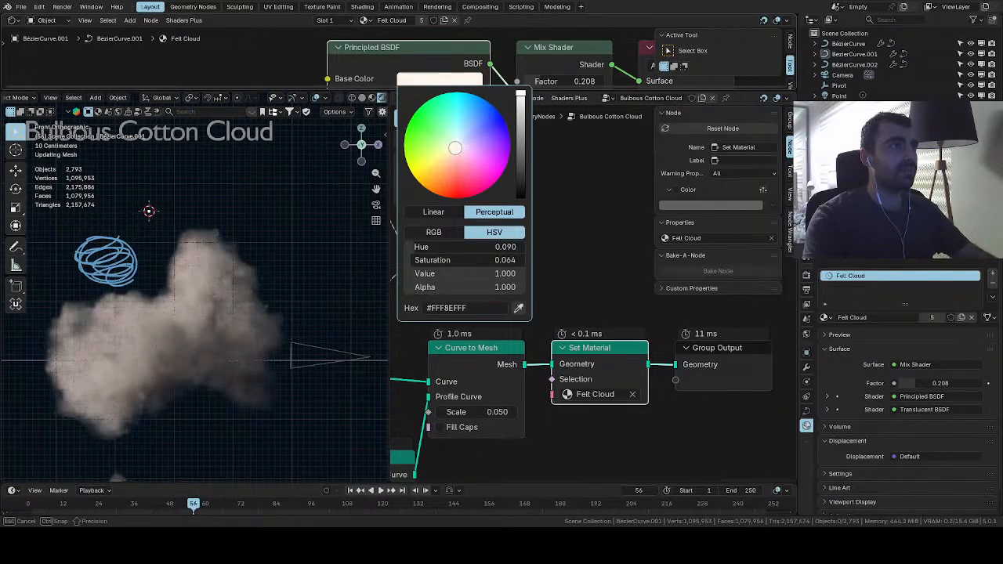
# Select the Bulbous Cotton Cloud curve, hide the viewport overlays and set its Instance Size to 0.402 m
pyautogui.scroll(-5, 271, 230)
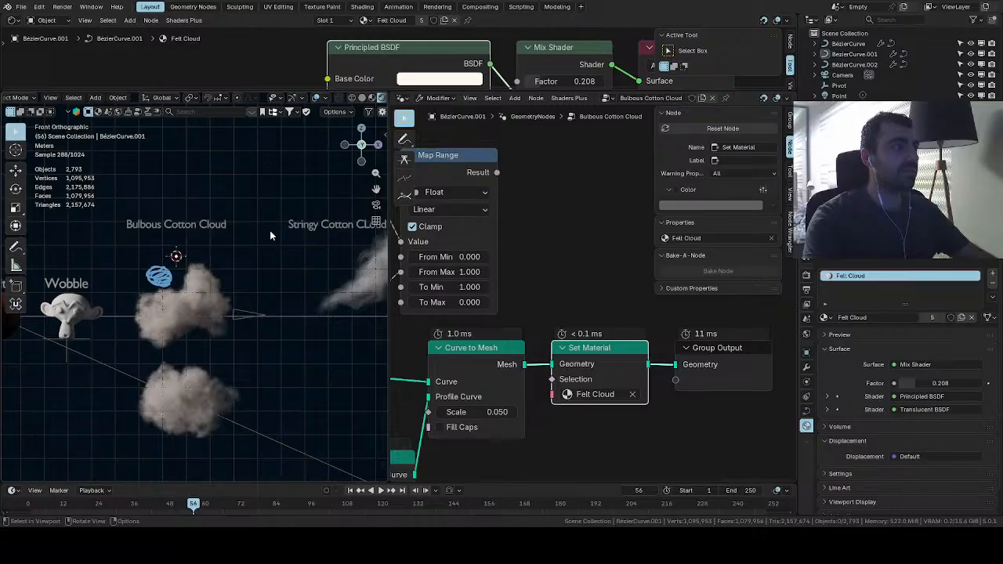
pyautogui.scroll(6, 243, 249)
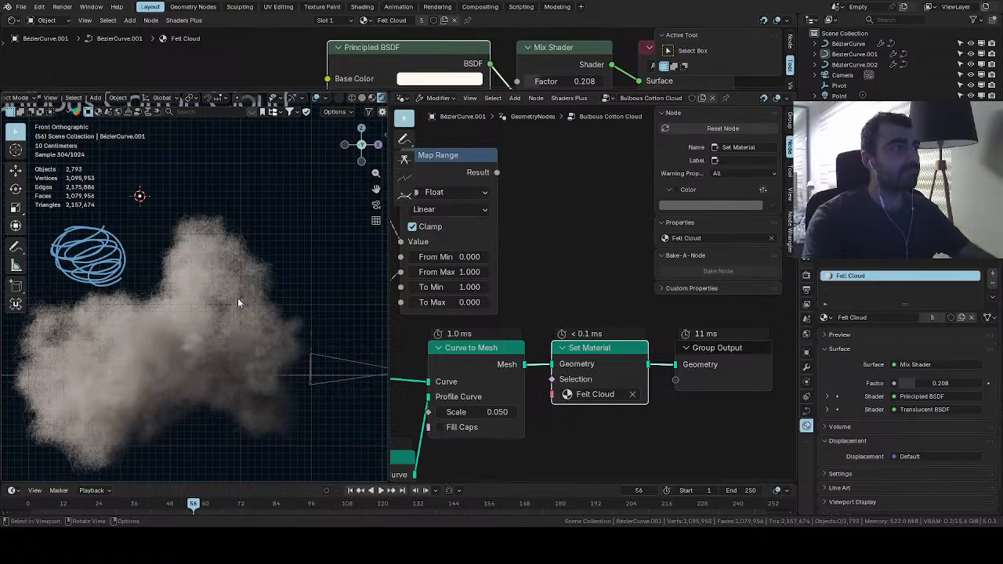
pyautogui.scroll(3, 235, 299)
pyautogui.moveTo(213, 291); pyautogui.dragTo(210, 330, button='middle')
pyautogui.scroll(-6, 297, 344)
pyautogui.scroll(4, 210, 330)
pyautogui.click(204, 281)
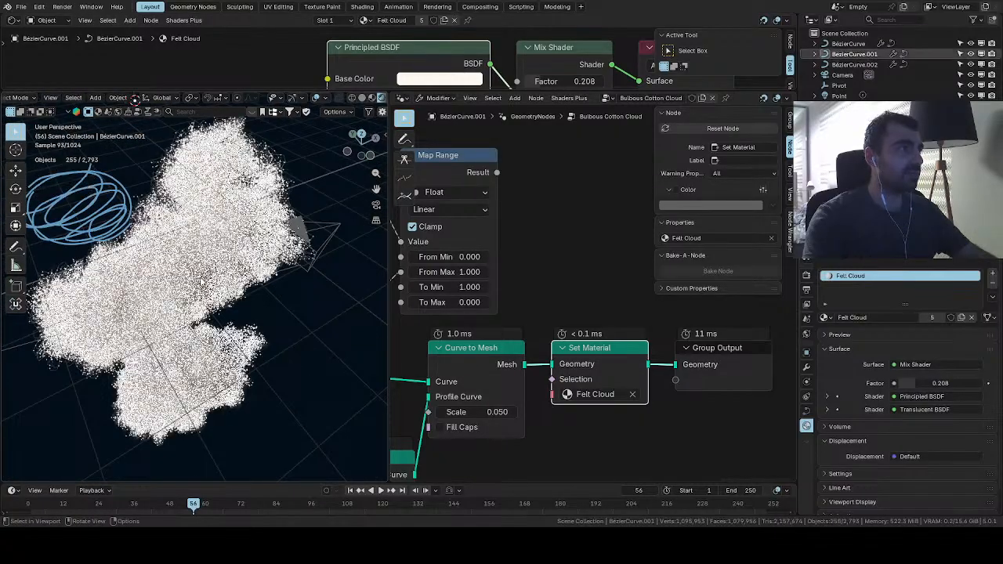
pyautogui.click(806, 366)
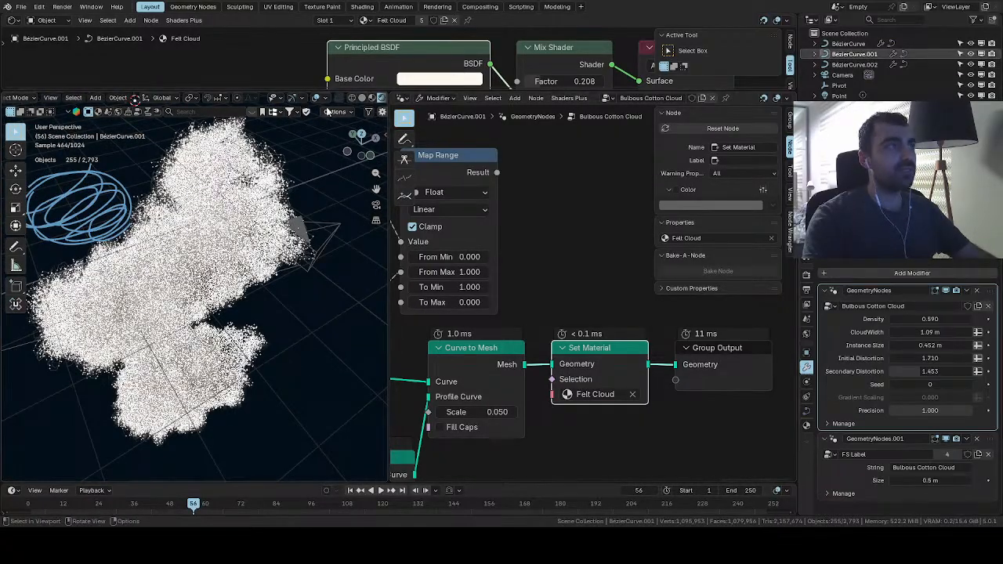
pyautogui.hotkey('shift', 'alt', 'z')
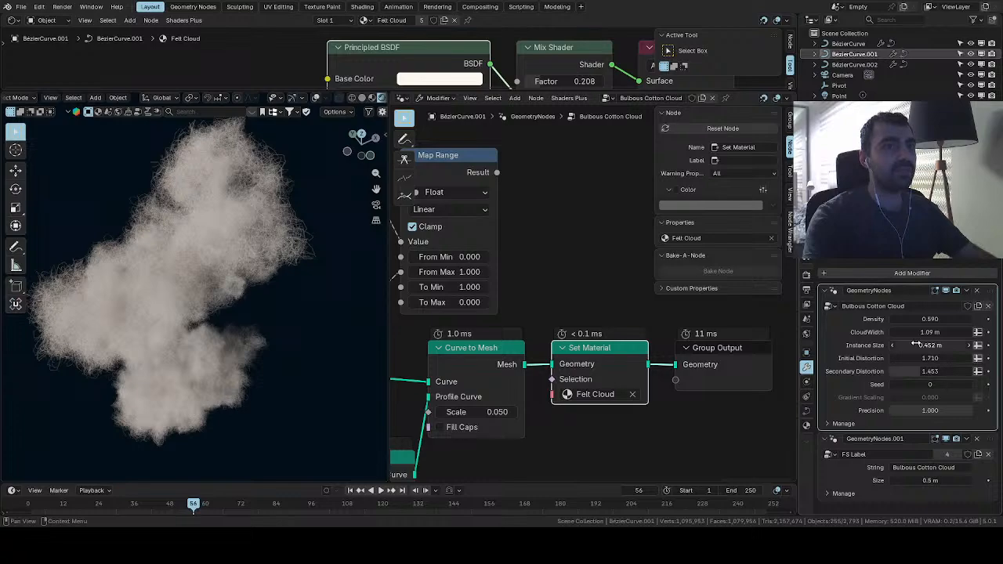
pyautogui.moveTo(916, 344)
pyautogui.mouseDown()
pyautogui.moveTo(933, 344)
pyautogui.moveTo(907, 344)
pyautogui.mouseUp()
# In Edit Mode and front view, draw two freehand curve strokes near the existing clouds to create additional bulbous clouds
pyautogui.moveTo(171, 271)
pyautogui.mouseDown(button='middle')
pyautogui.moveTo(210, 267)
pyautogui.moveTo(283, 174)
pyautogui.mouseUp(button='middle')
pyautogui.press('Tab')
pyautogui.press('KP_1')
pyautogui.click(16, 287)
pyautogui.scroll(-5, 196, 310)
pyautogui.keyDown('shift'); pyautogui.moveTo(215, 314); pyautogui.dragTo(206, 238, button='middle'); pyautogui.keyUp('shift')
pyautogui.scroll(3, 196, 290)
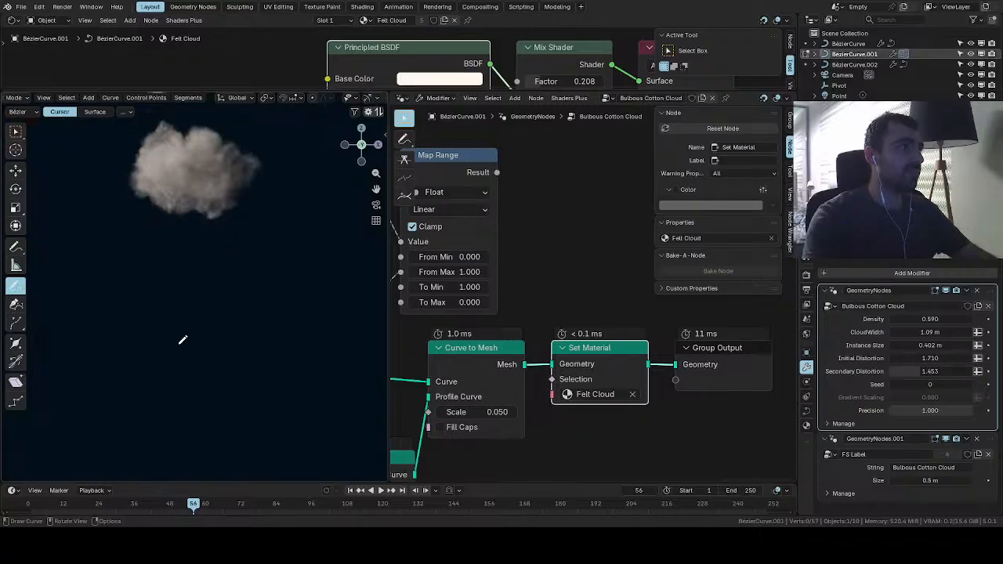
pyautogui.moveTo(180, 374); pyautogui.dragTo(182, 369)
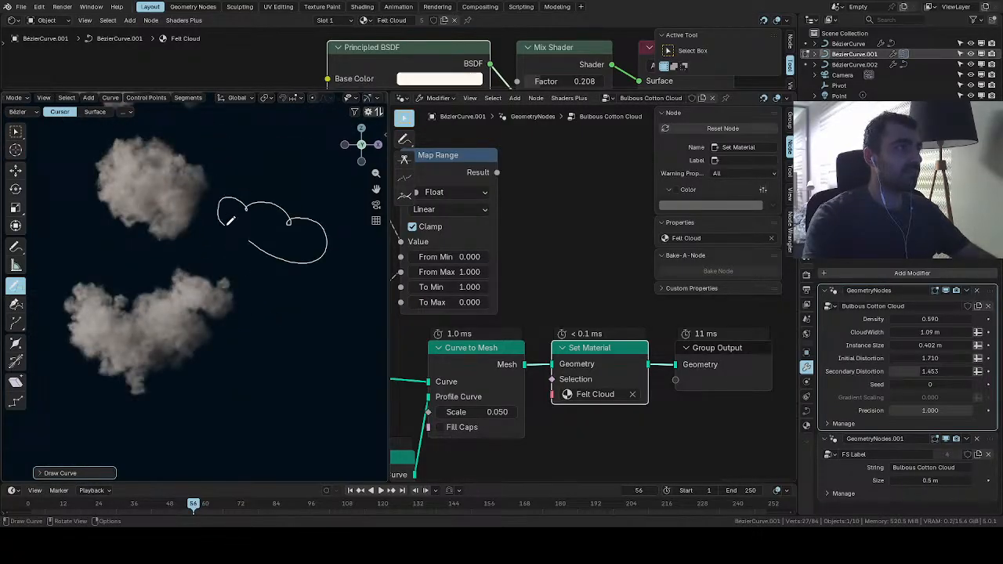
pyautogui.moveTo(230, 220); pyautogui.dragTo(232, 222)
pyautogui.scroll(-3, 266, 300)
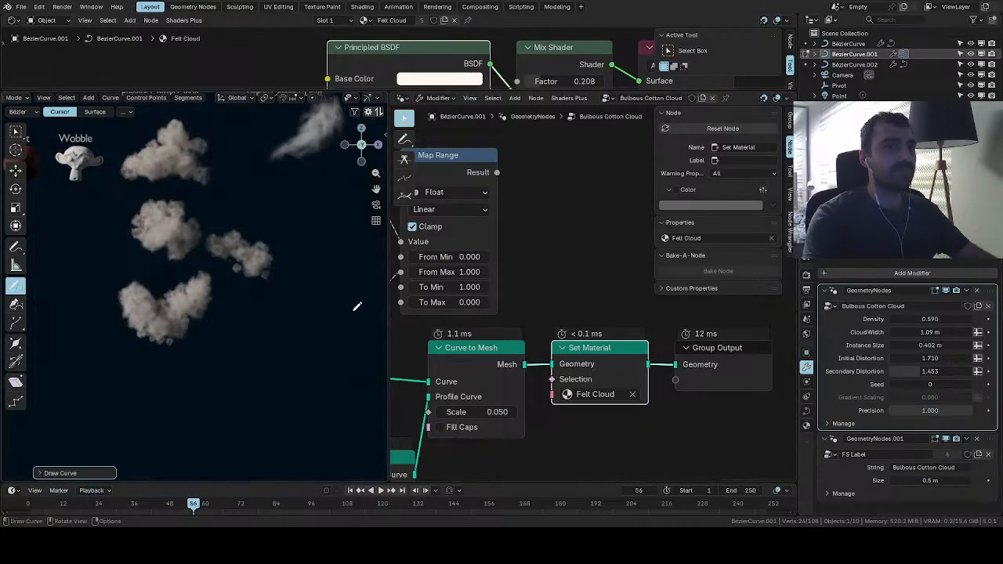
# Set the Bulbous Cotton Cloud modifier's Density to 0.560 and inspect the clouds up close
pyautogui.moveTo(925, 319)
pyautogui.mouseDown()
pyautogui.moveTo(968, 319)
pyautogui.moveTo(917, 319)
pyautogui.moveTo(932, 319)
pyautogui.mouseUp()
pyautogui.scroll(3, 353, 364)
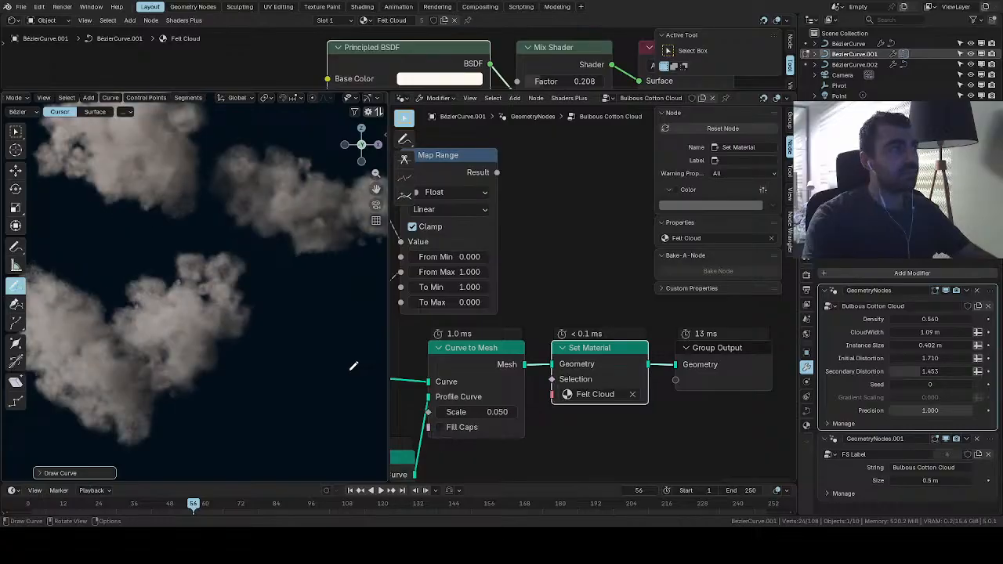
pyautogui.scroll(-2, 309, 359)
pyautogui.keyDown('shift'); pyautogui.moveTo(286, 358); pyautogui.dragTo(372, 414, button='middle'); pyautogui.keyUp('shift')
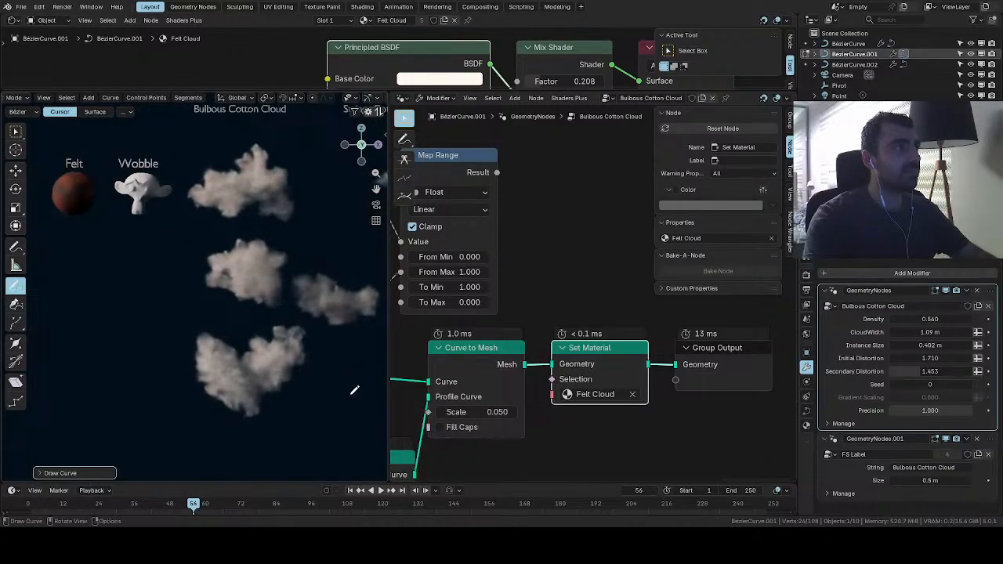
pyautogui.moveTo(210, 301); pyautogui.dragTo(203, 311)
pyautogui.scroll(6, 202, 311)
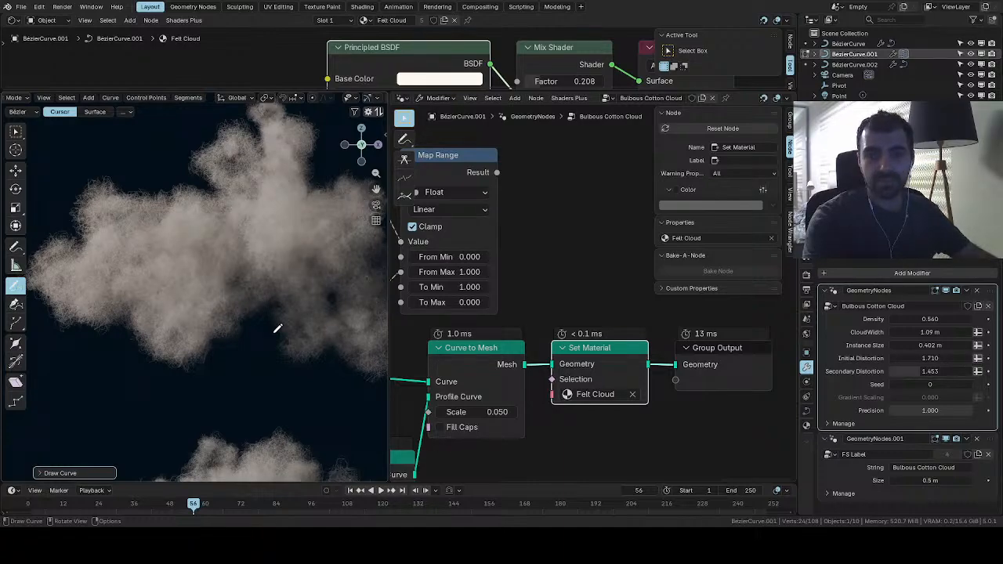
pyautogui.scroll(-10, 277, 329)
pyautogui.scroll(4, 249, 298)
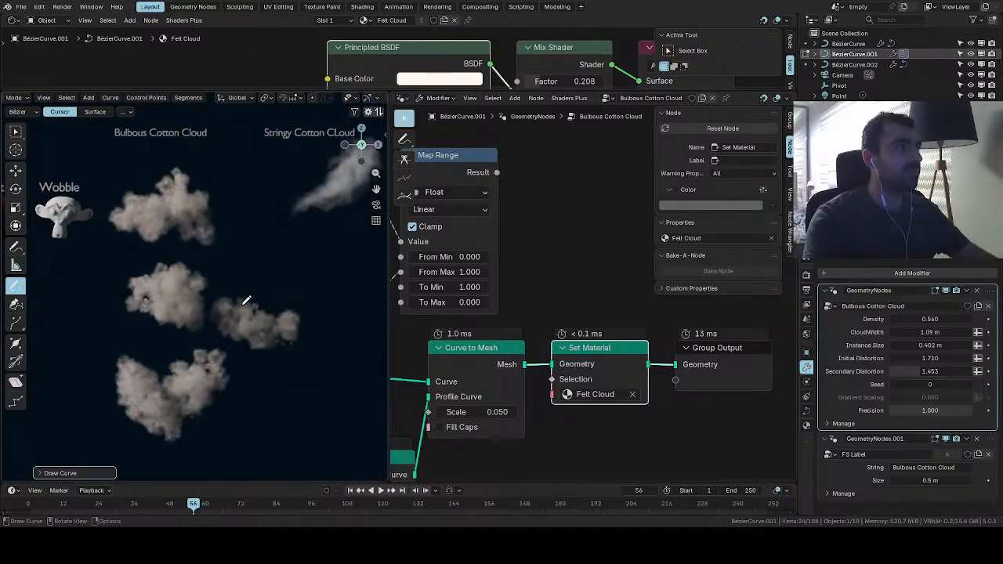
# Delete all control points of the Bulbous Cotton Cloud curve
pyautogui.press('Tab')
pyautogui.press('Tab')
pyautogui.press('a')
pyautogui.press('x')
pyautogui.click(212, 312)
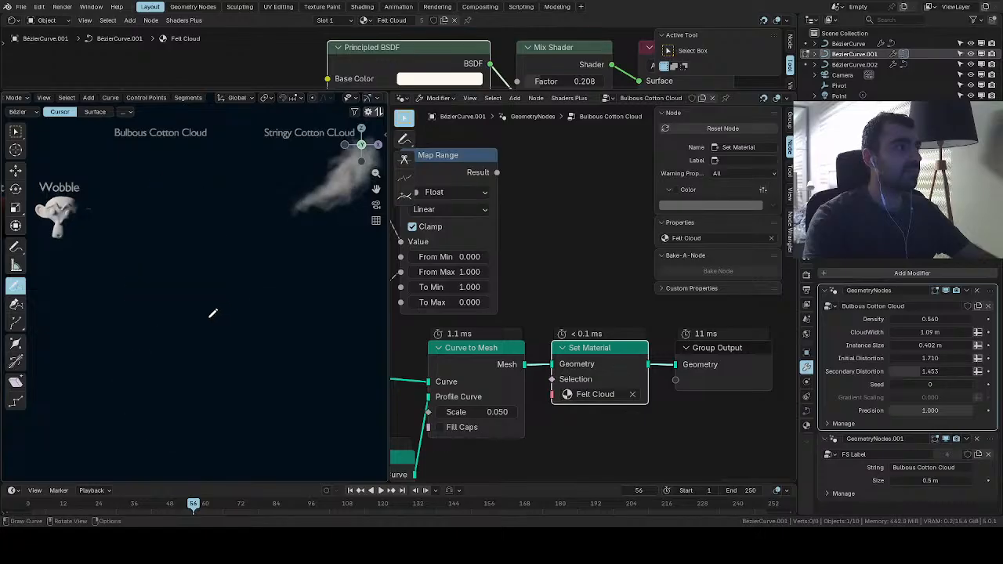
# Draw a new freehand cloud outline with several humps beneath the Bulbous Cotton Cloud label
pyautogui.keyDown('shift'); pyautogui.moveTo(171, 216); pyautogui.dragTo(198, 248, button='middle'); pyautogui.keyUp('shift')
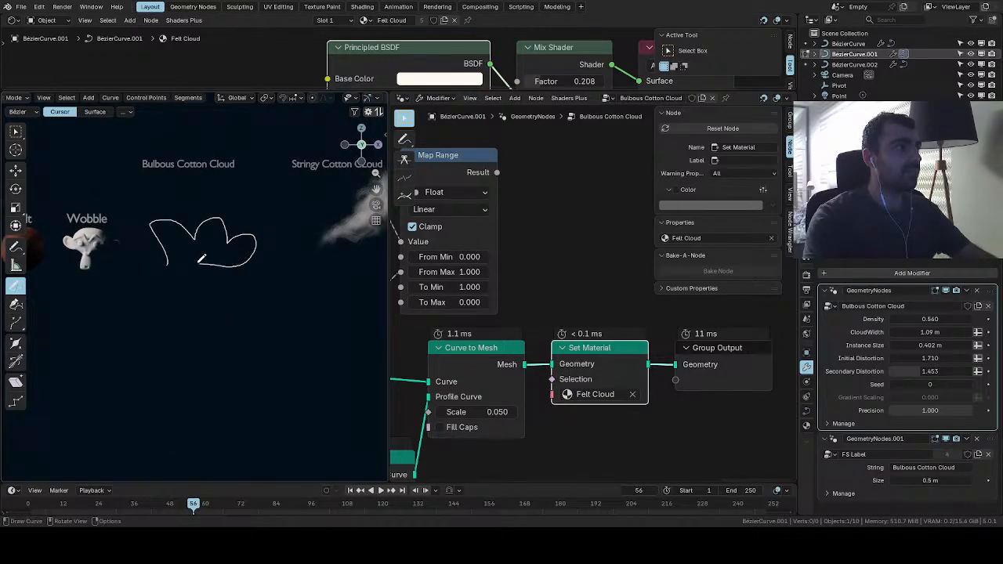
pyautogui.moveTo(200, 260); pyautogui.dragTo(201, 262)
pyautogui.scroll(2, 200, 303)
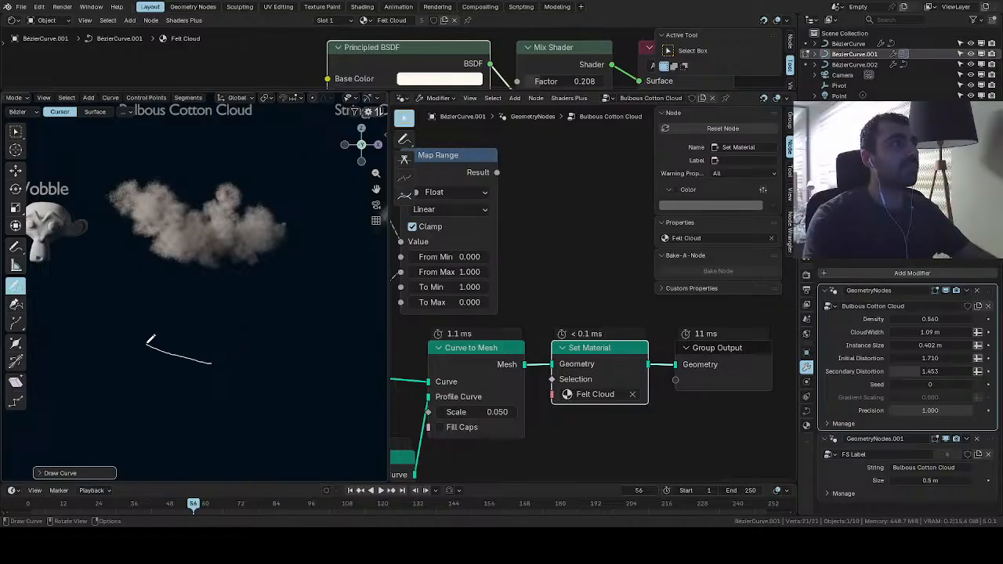
# Draw two more freehand cloud outlines, one below the other, underneath the first cloud
pyautogui.moveTo(232, 356); pyautogui.dragTo(233, 359)
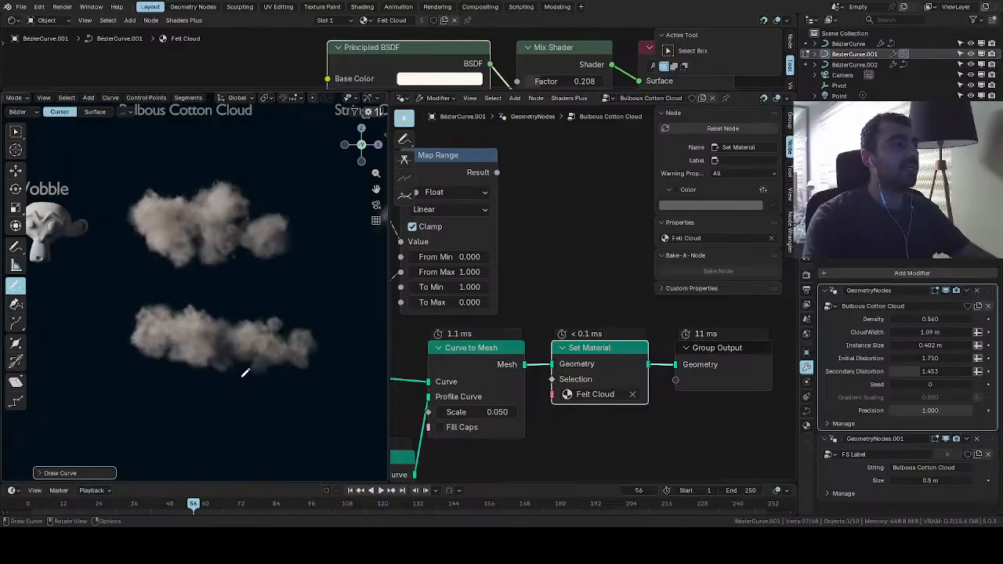
pyautogui.scroll(-2, 232, 372)
pyautogui.keyDown('shift'); pyautogui.moveTo(227, 362); pyautogui.dragTo(224, 301, button='middle'); pyautogui.keyUp('shift')
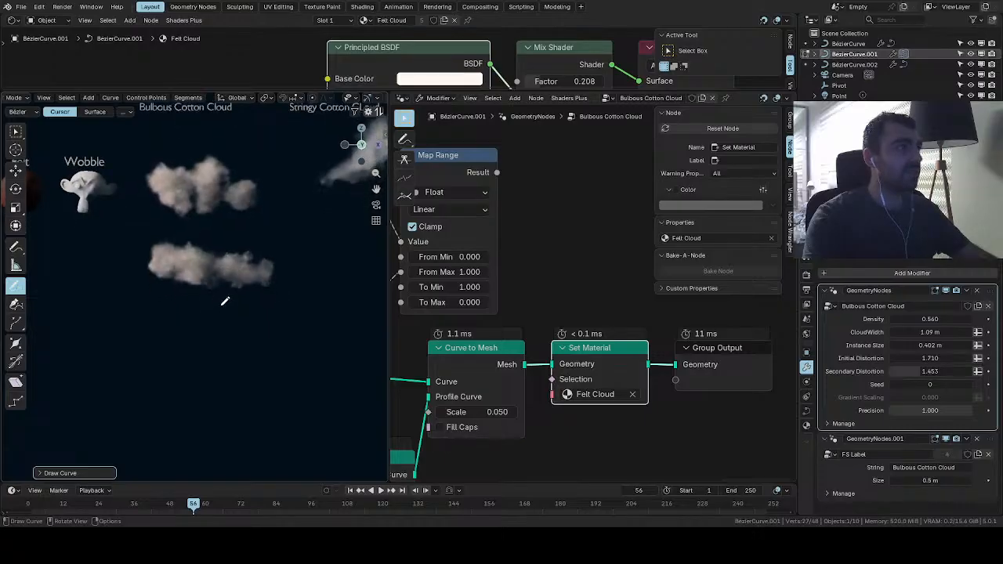
pyautogui.scroll(1, 223, 308)
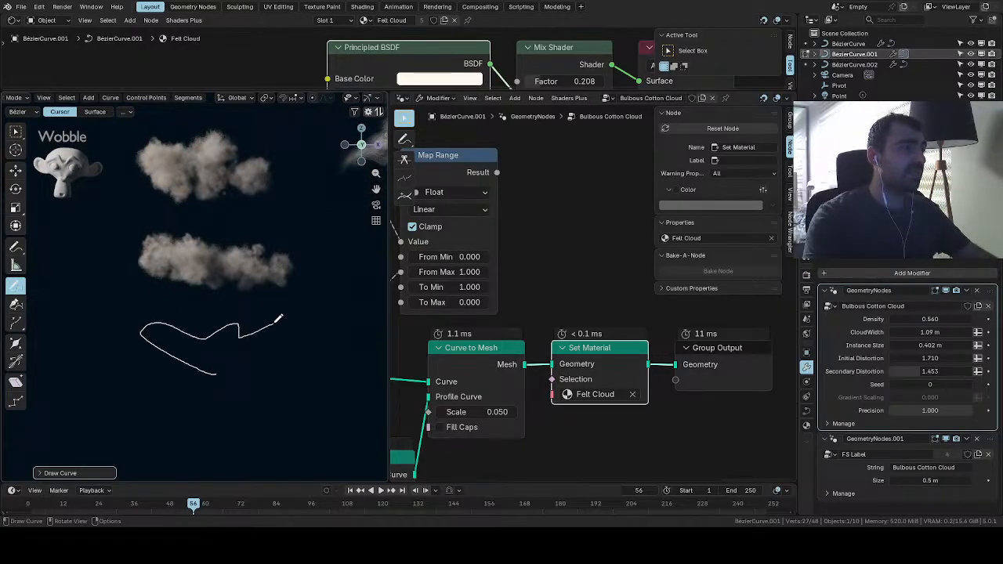
pyautogui.moveTo(262, 366); pyautogui.dragTo(235, 370)
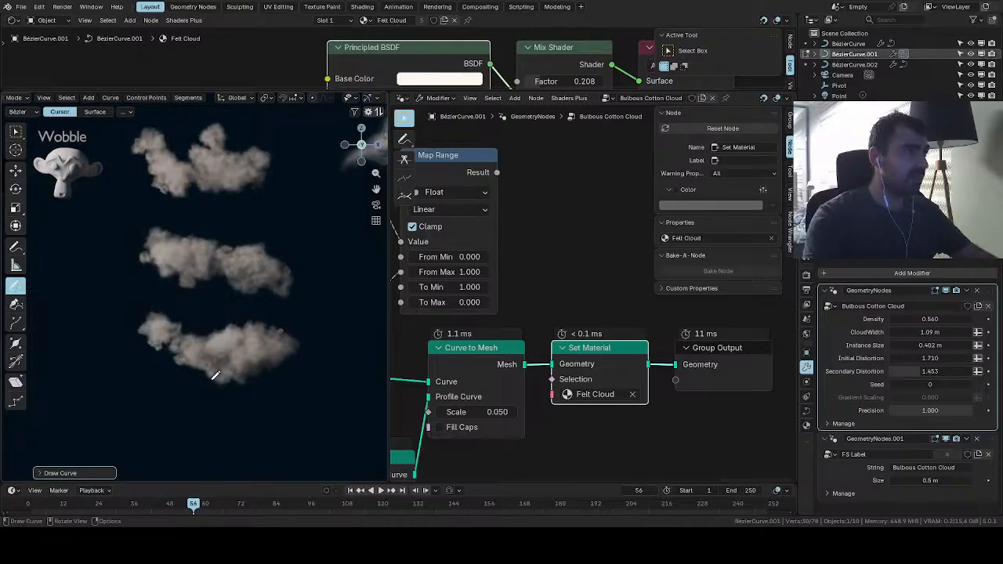
pyautogui.scroll(-2, 209, 380)
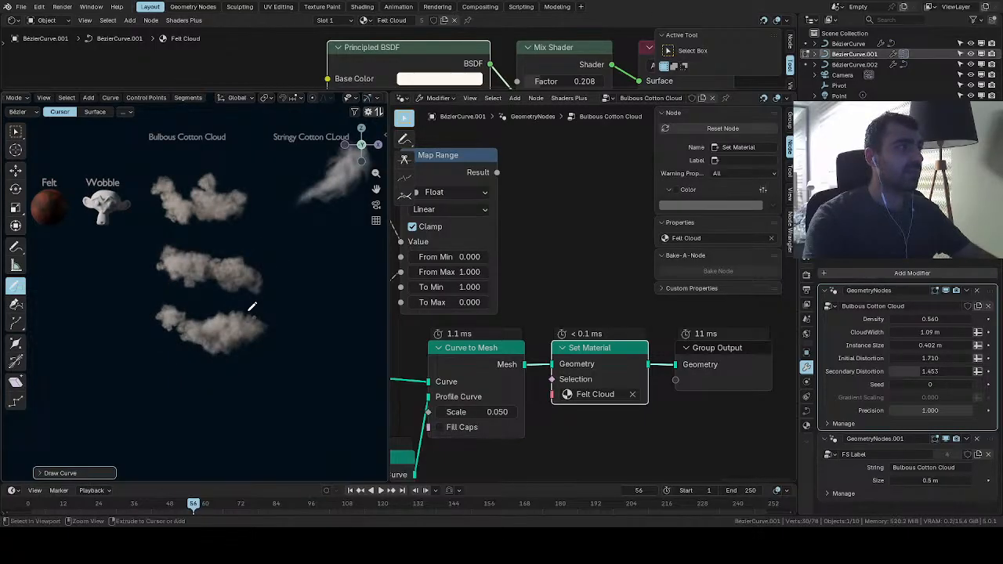
# Undo the last two cloud strokes so only the first new cloud is kept
pyautogui.hotkey('ctrl', 'z')
pyautogui.hotkey('ctrl', 'z')
pyautogui.scroll(4, 233, 292)
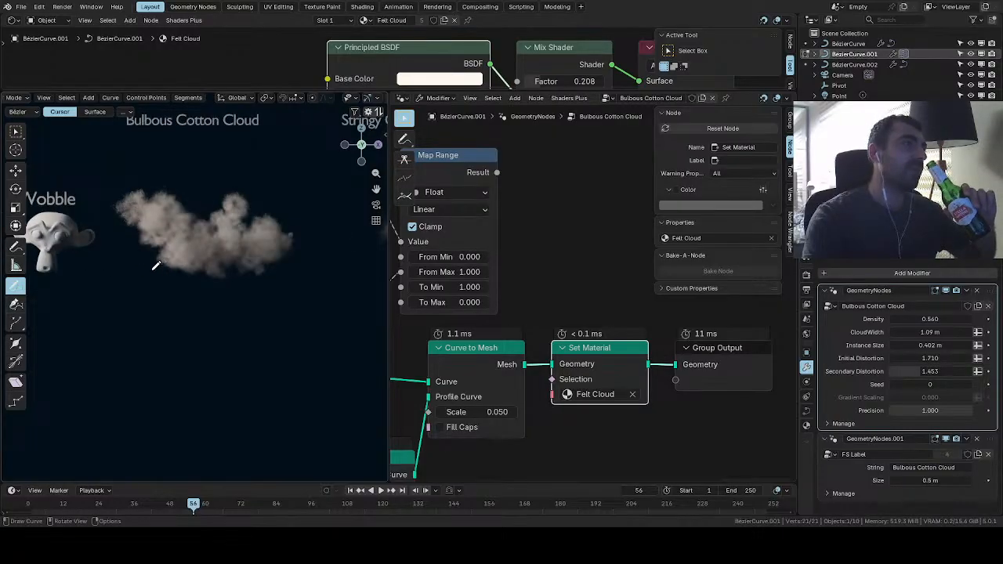
pyautogui.click(15, 248)
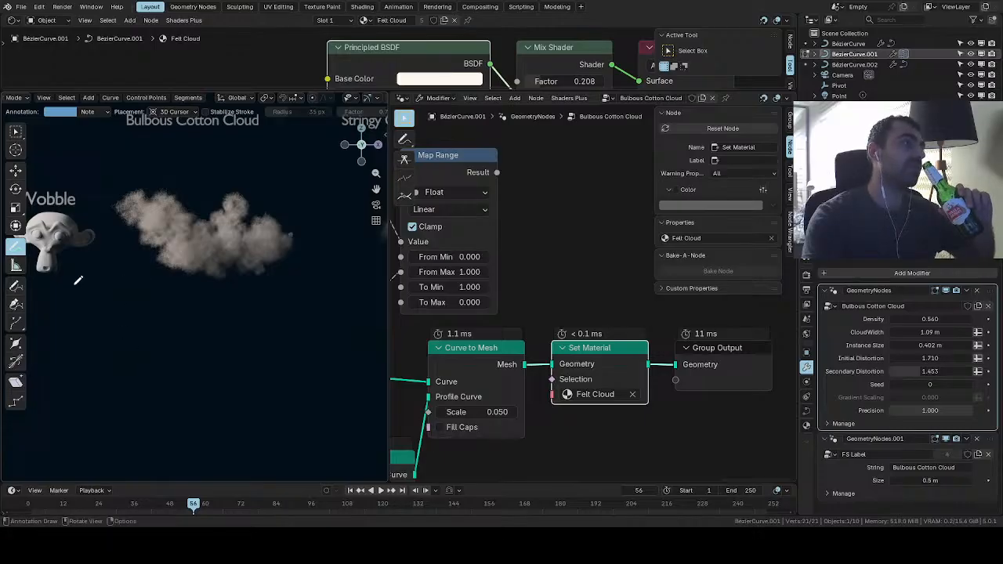
pyautogui.click(15, 135)
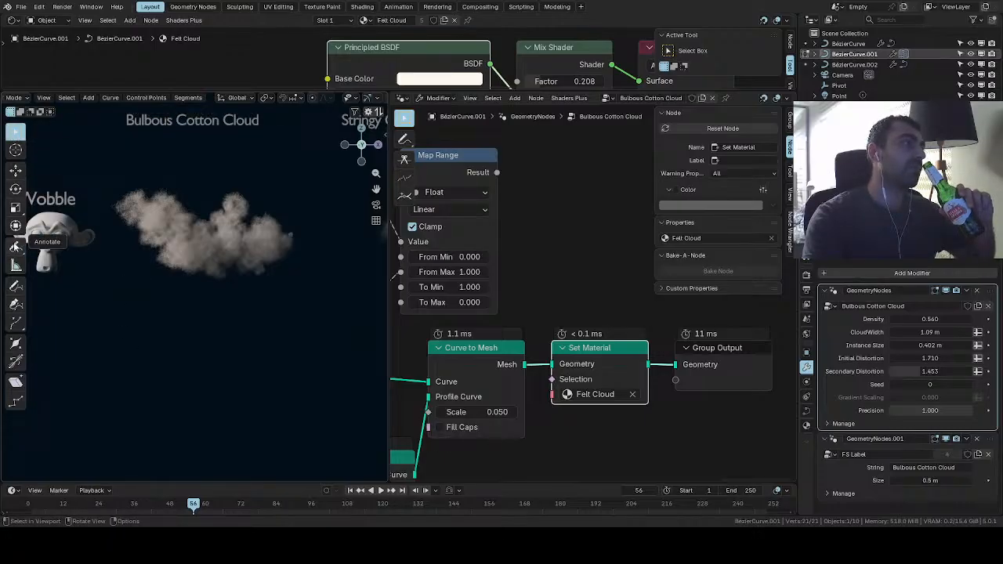
pyautogui.click(19, 289)
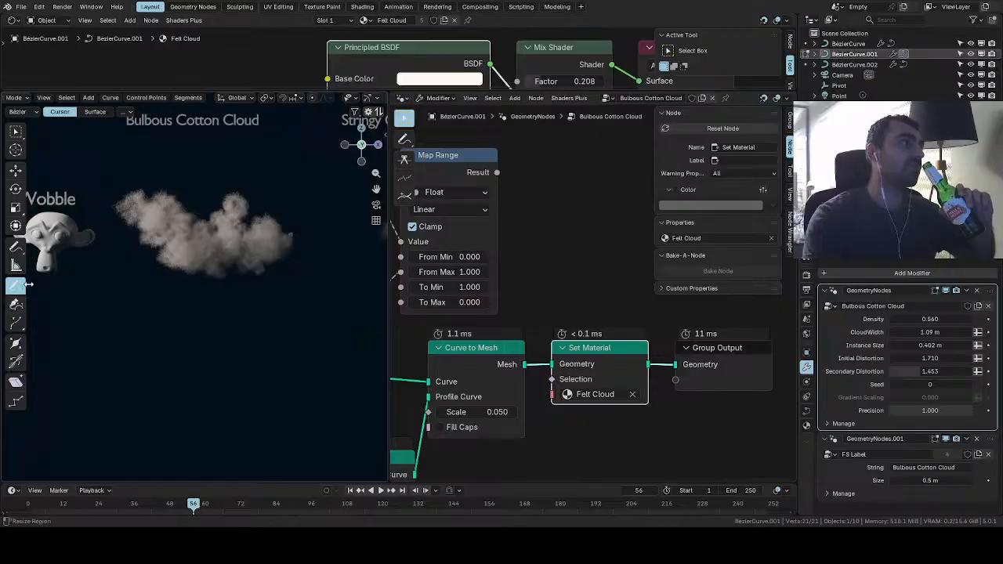
# Activate the Select Box tool, bring the Stringy Cotton Cloud into view and return to Object Mode
pyautogui.click(15, 139)
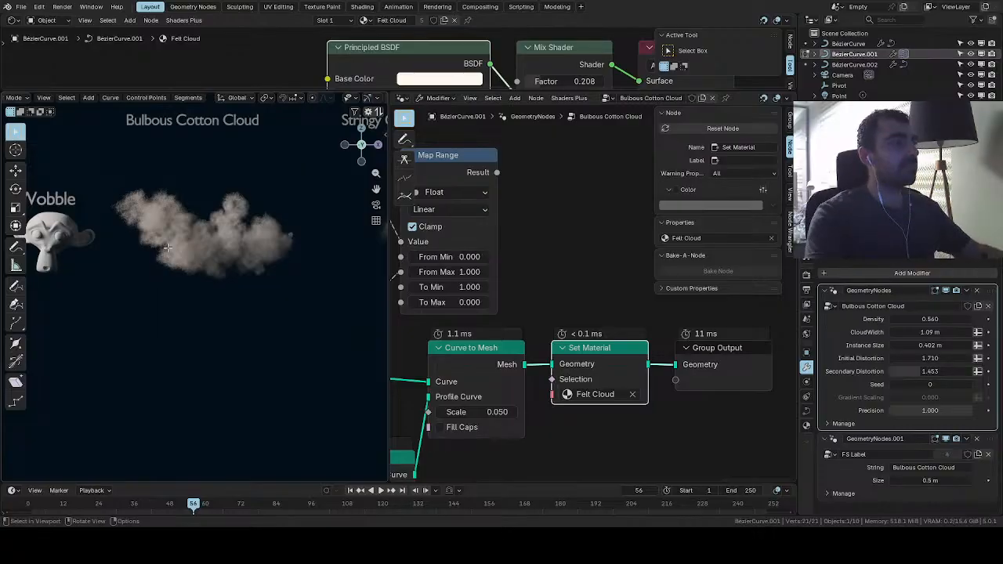
pyautogui.scroll(3, 96, 98)
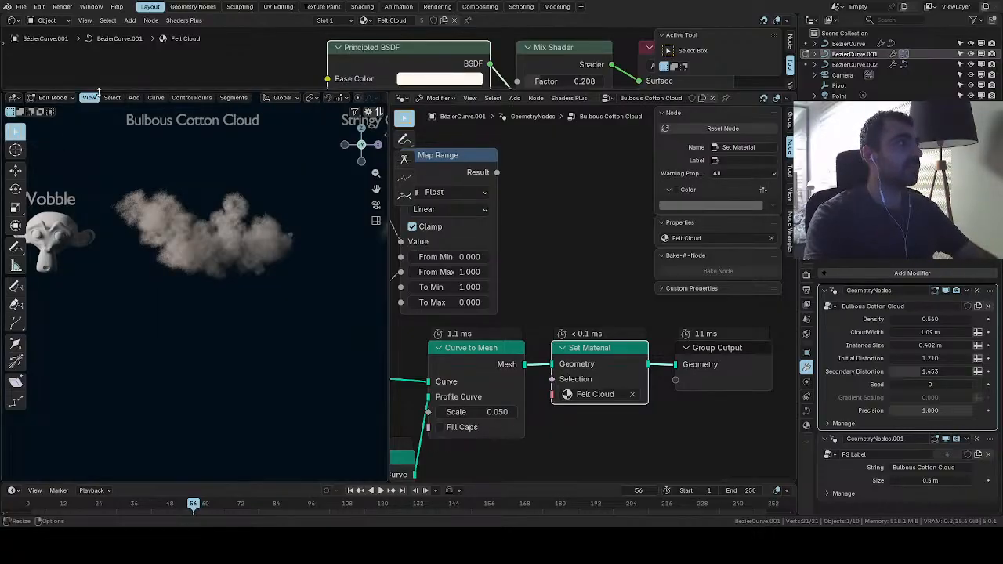
pyautogui.keyDown('shift'); pyautogui.moveTo(208, 206); pyautogui.dragTo(307, 277, button='middle'); pyautogui.keyUp('shift')
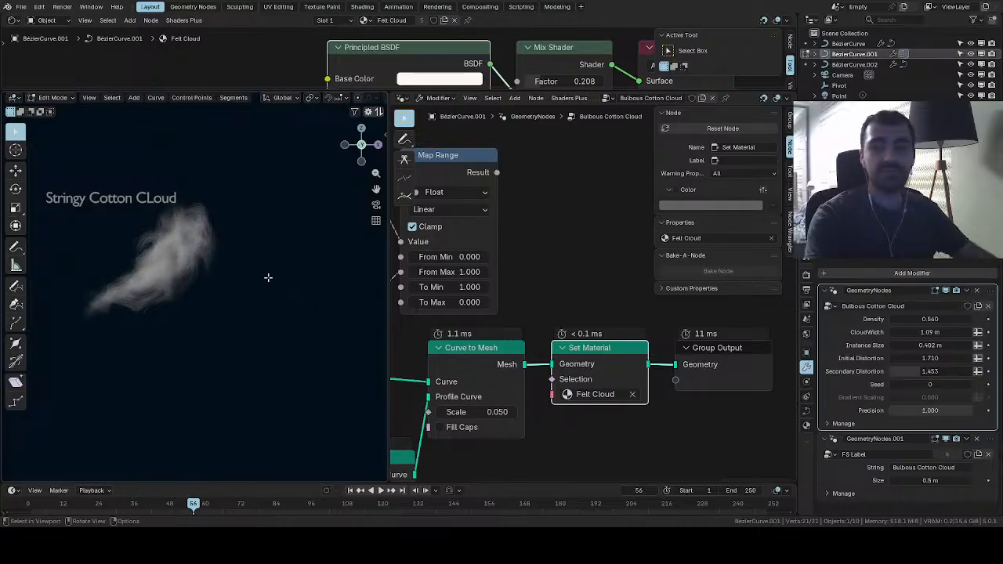
pyautogui.scroll(2, 268, 277)
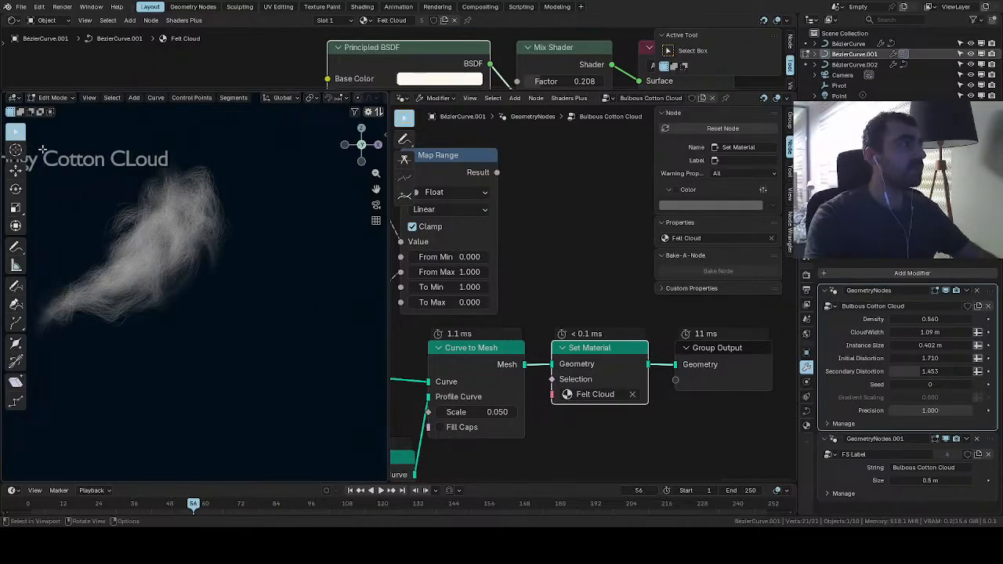
pyautogui.click(51, 98)
pyautogui.click(49, 114)
pyautogui.scroll(-1, 186, 235)
pyautogui.scroll(-5, 185, 236)
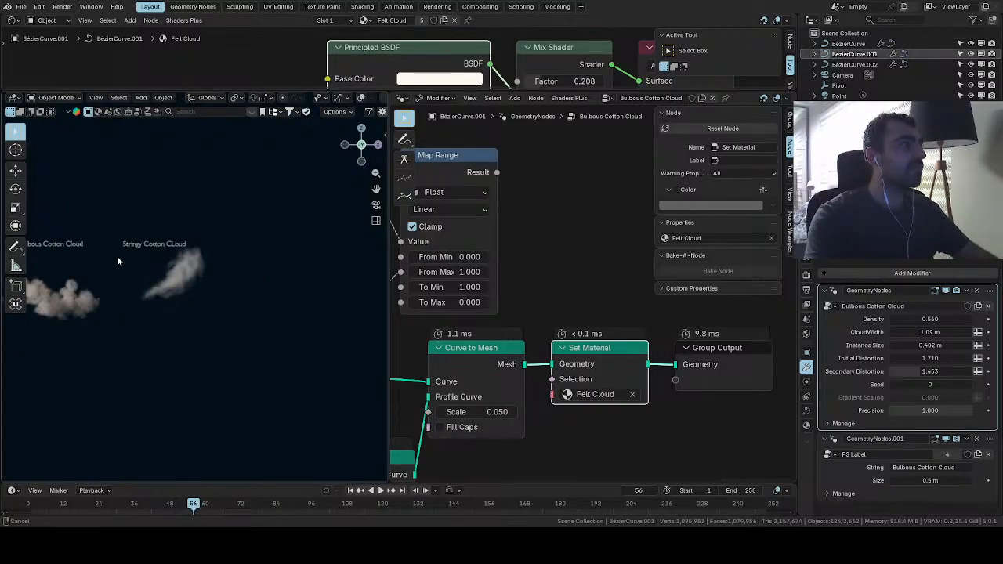
# Select the Stringy Cotton Cloud curve object and bring its Interpolation Points and Split Curve node frames into view
pyautogui.keyDown('shift'); pyautogui.moveTo(117, 256); pyautogui.dragTo(161, 319, button='middle'); pyautogui.keyUp('shift')
pyautogui.scroll(4, 252, 277)
pyautogui.scroll(-2, 278, 325)
pyautogui.keyDown('shift'); pyautogui.moveTo(161, 319); pyautogui.dragTo(156, 320); pyautogui.keyUp('shift')
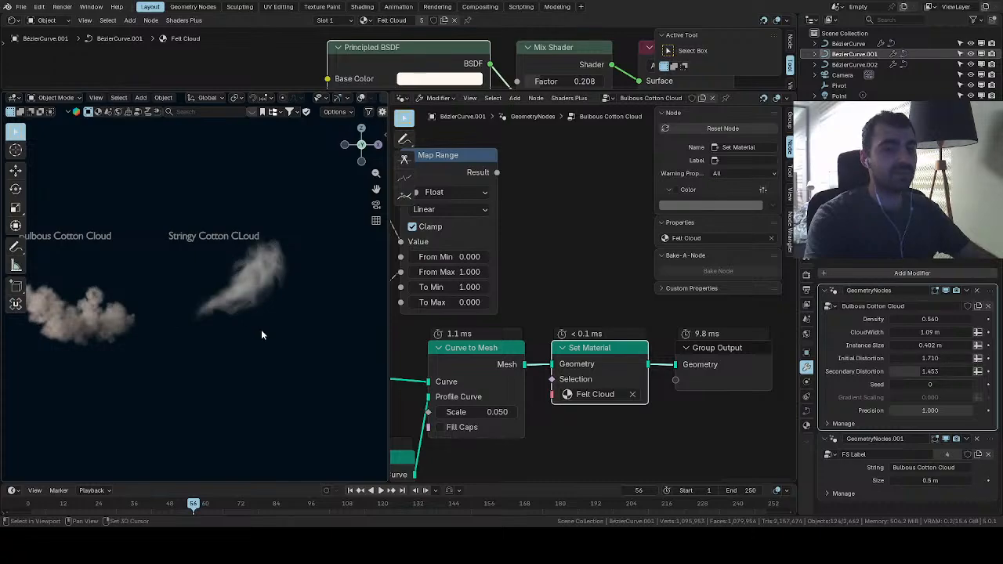
pyautogui.keyDown('shift'); pyautogui.moveTo(261, 329); pyautogui.dragTo(201, 328, button='middle'); pyautogui.keyUp('shift')
pyautogui.scroll(3, 200, 325)
pyautogui.click(186, 292)
pyautogui.keyDown('shift'); pyautogui.moveTo(186, 293); pyautogui.dragTo(224, 324, button='middle'); pyautogui.keyUp('shift')
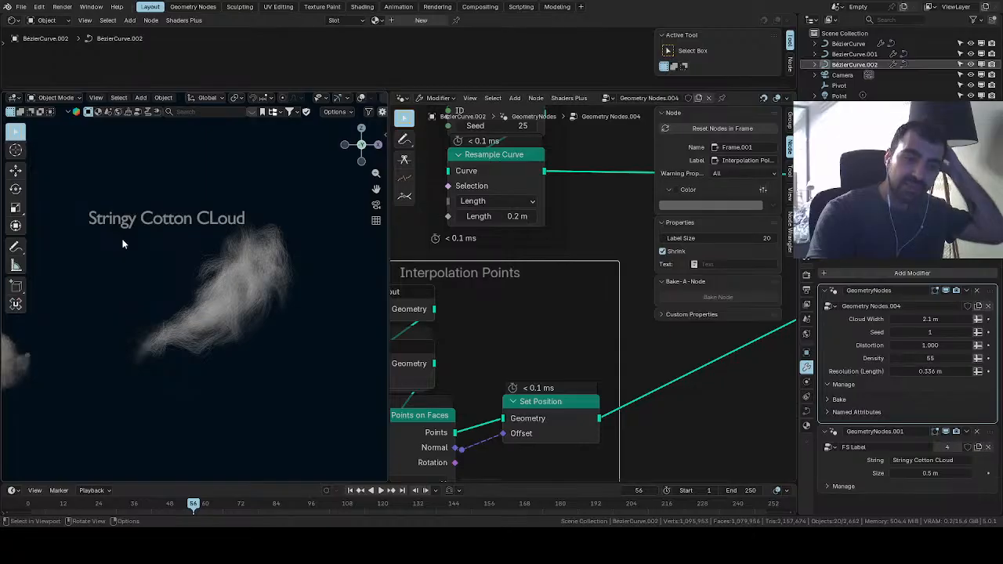
pyautogui.scroll(-4, 556, 352)
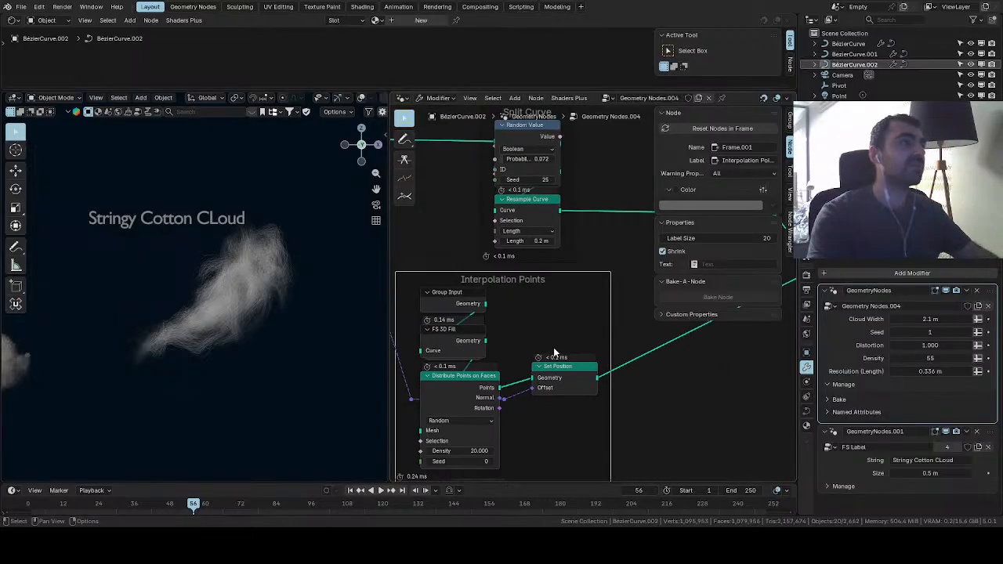
pyautogui.scroll(-3, 328, 98)
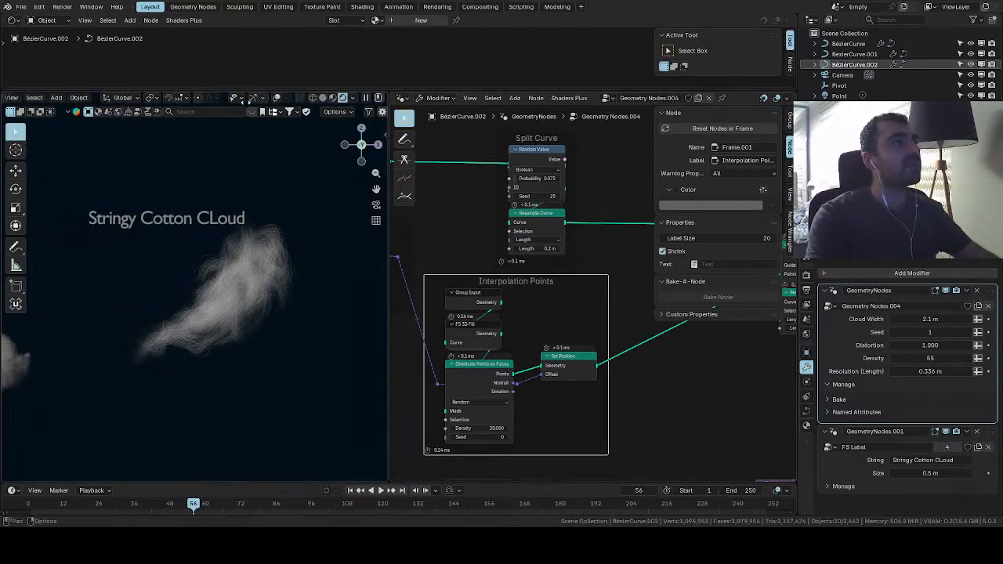
# Switch the viewport to Solid shading, turn the overlays on and enter Edit Mode on the Stringy Cotton Cloud curve
pyautogui.click(336, 99)
pyautogui.scroll(3, 266, 267)
pyautogui.scroll(-2, 266, 272)
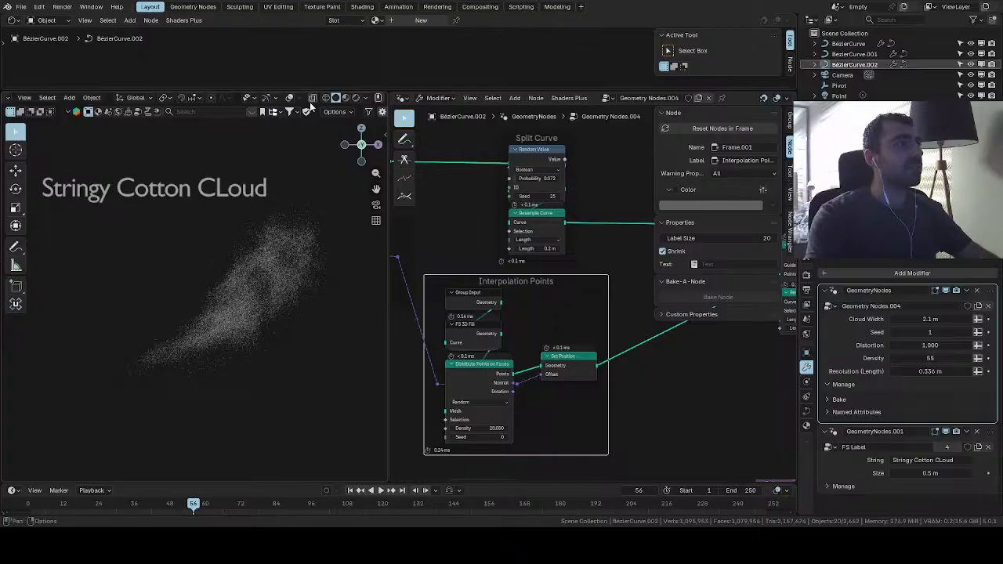
pyautogui.hotkey('shift', 'alt', 'z')
pyautogui.press('Tab')
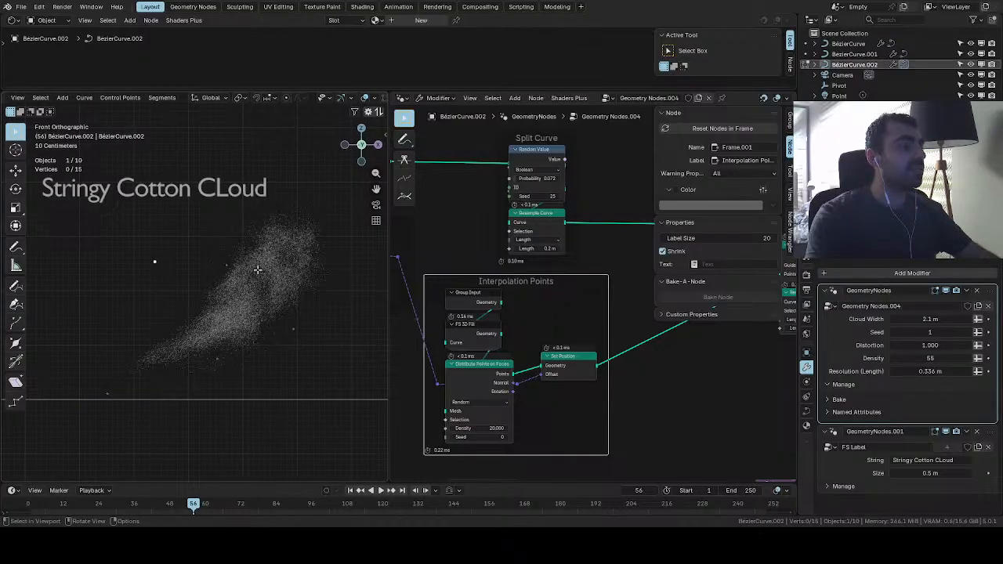
# Select all points of the Stringy Cotton Cloud curve and delete its vertices
pyautogui.press('a')
pyautogui.press('x')
pyautogui.click(259, 270)
# Draw a new closed freehand cloud outline beneath the Stringy Cotton Cloud label with the Draw curve tool
pyautogui.moveTo(186, 323)
pyautogui.keyDown('shift'); pyautogui.mouseDown(button='middle')
pyautogui.moveTo(226, 274)
pyautogui.moveTo(110, 277)
pyautogui.moveTo(123, 257)
pyautogui.mouseUp(button='middle'); pyautogui.keyUp('shift')
pyautogui.click(21, 291)
pyautogui.keyDown('shift'); pyautogui.moveTo(153, 322); pyautogui.dragTo(222, 327, button='middle'); pyautogui.keyUp('shift')
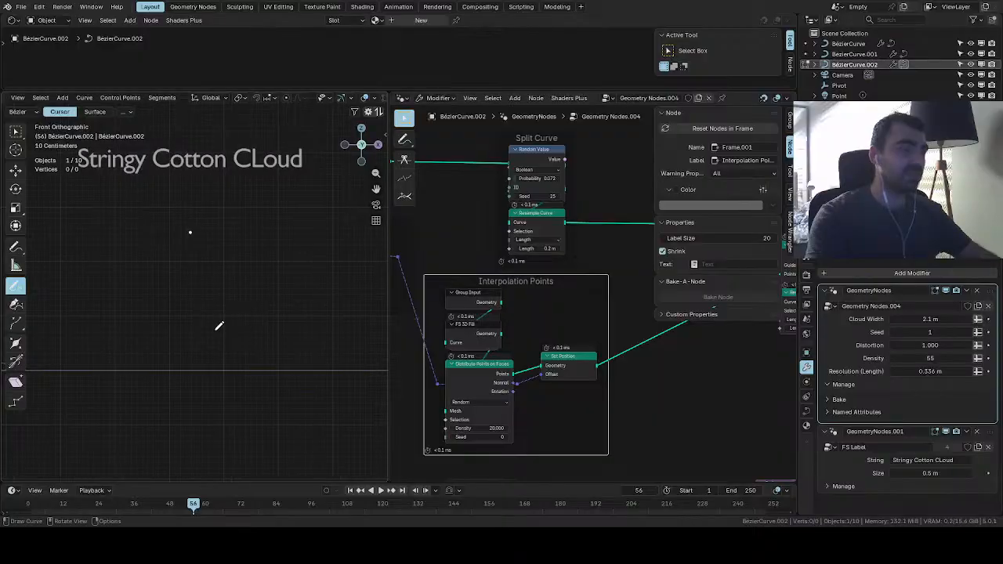
pyautogui.moveTo(131, 304)
pyautogui.mouseDown()
pyautogui.moveTo(330, 345)
pyautogui.moveTo(153, 358)
pyautogui.mouseUp()
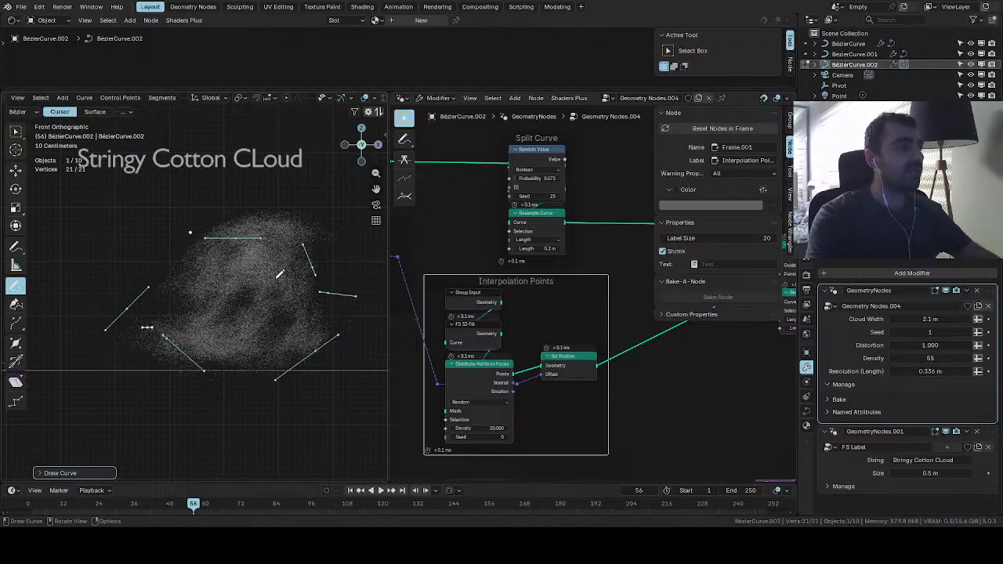
# Examine how the strands fill the newly drawn stringy cloud, both up close and from farther away
pyautogui.scroll(4, 243, 346)
pyautogui.scroll(-5, 232, 350)
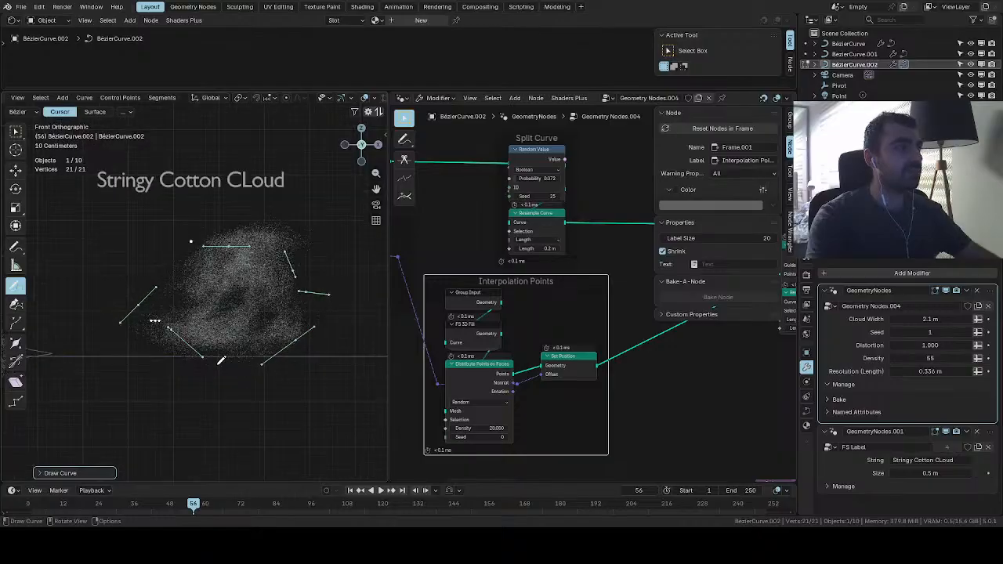
pyautogui.scroll(5, 224, 357)
pyautogui.scroll(-5, 222, 358)
pyautogui.scroll(4, 215, 351)
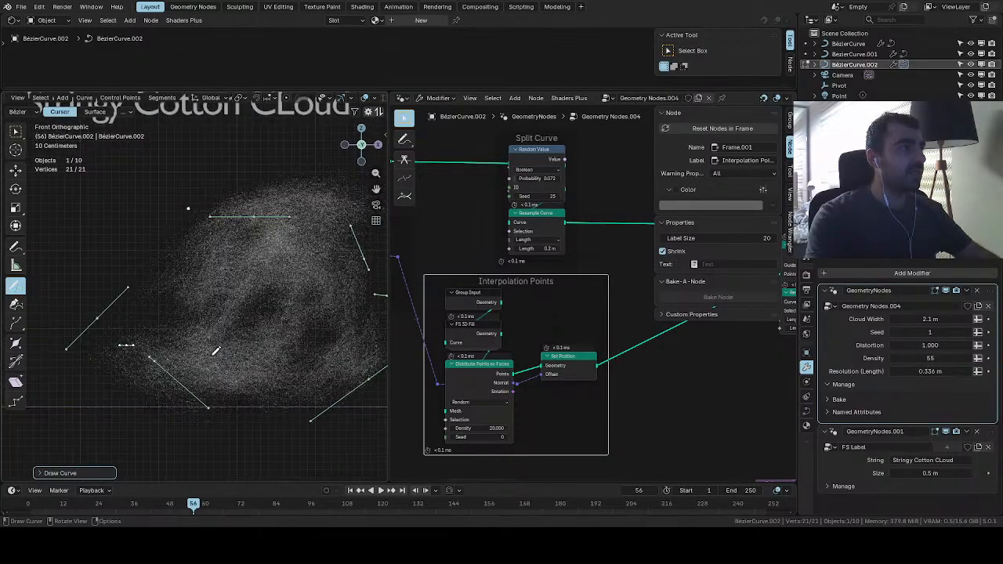
pyautogui.scroll(4, 209, 299)
pyautogui.scroll(-5, 206, 305)
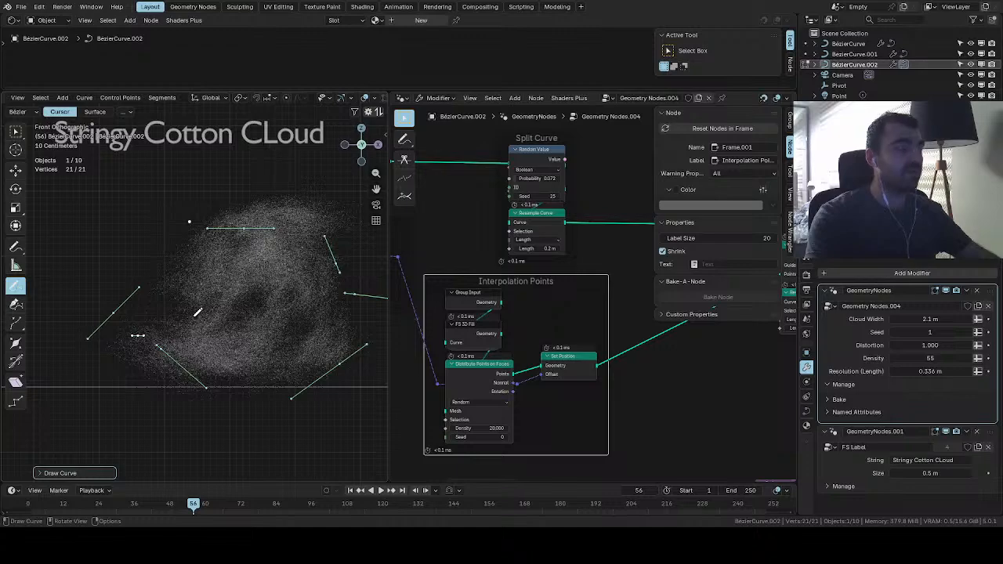
pyautogui.press('x')
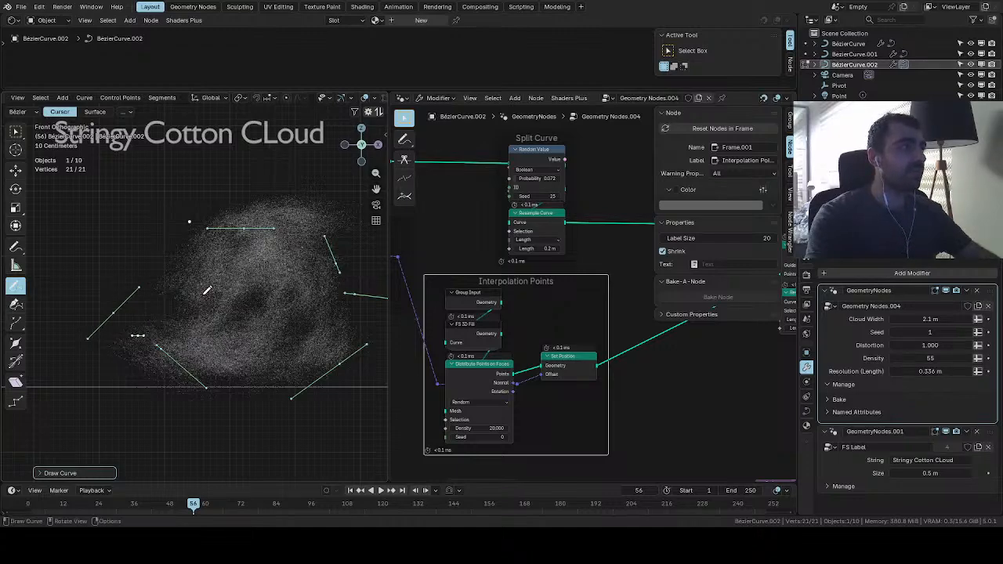
pyautogui.scroll(3, 207, 292)
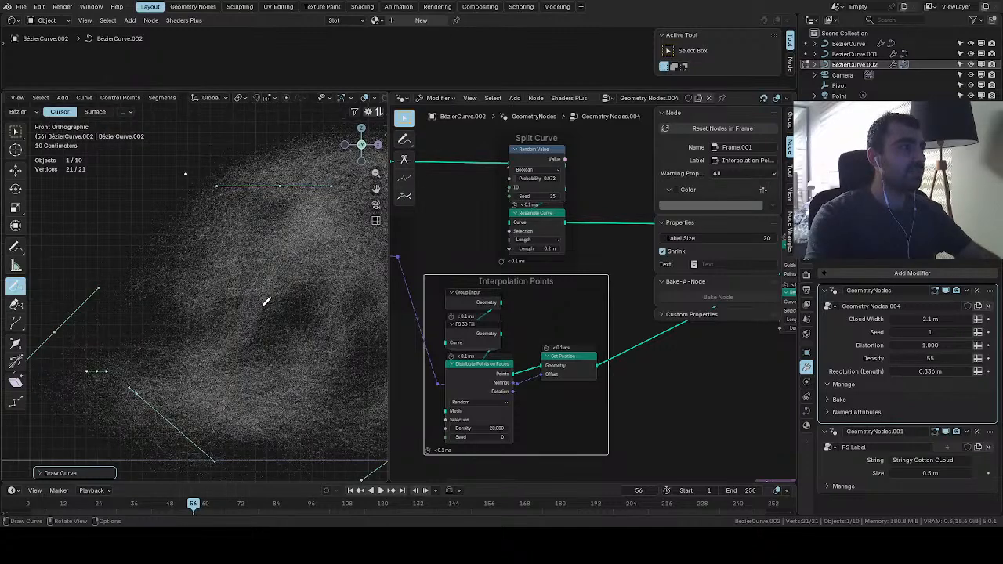
pyautogui.scroll(-4, 264, 304)
# Delete the drawn outline's vertices and draw another rounded freehand cloud outline in its place
pyautogui.press('x')
pyautogui.click(260, 320)
pyautogui.moveTo(199, 384)
pyautogui.mouseDown()
pyautogui.moveTo(173, 369)
pyautogui.moveTo(283, 259)
pyautogui.moveTo(290, 345)
pyautogui.mouseUp()
pyautogui.scroll(2, 239, 365)
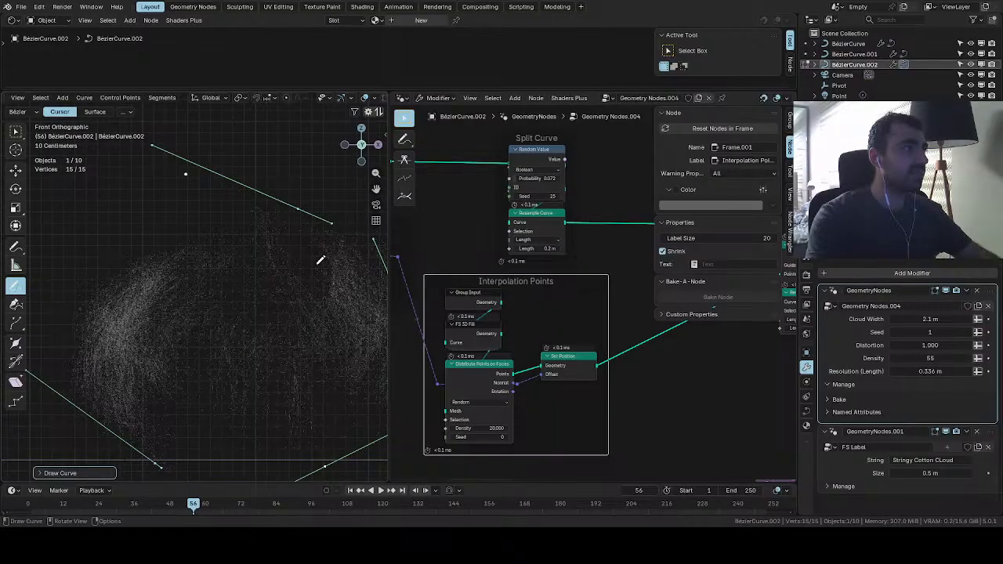
# Set the Curve Circle radius in the Curve to Mesh frame to 0.023 m
pyautogui.moveTo(638, 337); pyautogui.dragTo(439, 341, button='middle')
pyautogui.moveTo(667, 339); pyautogui.dragTo(439, 317, button='middle')
pyautogui.moveTo(658, 322); pyautogui.dragTo(451, 329, button='middle')
pyautogui.moveTo(581, 300)
pyautogui.mouseDown()
pyautogui.moveTo(595, 300)
pyautogui.moveTo(586, 301)
pyautogui.mouseUp()
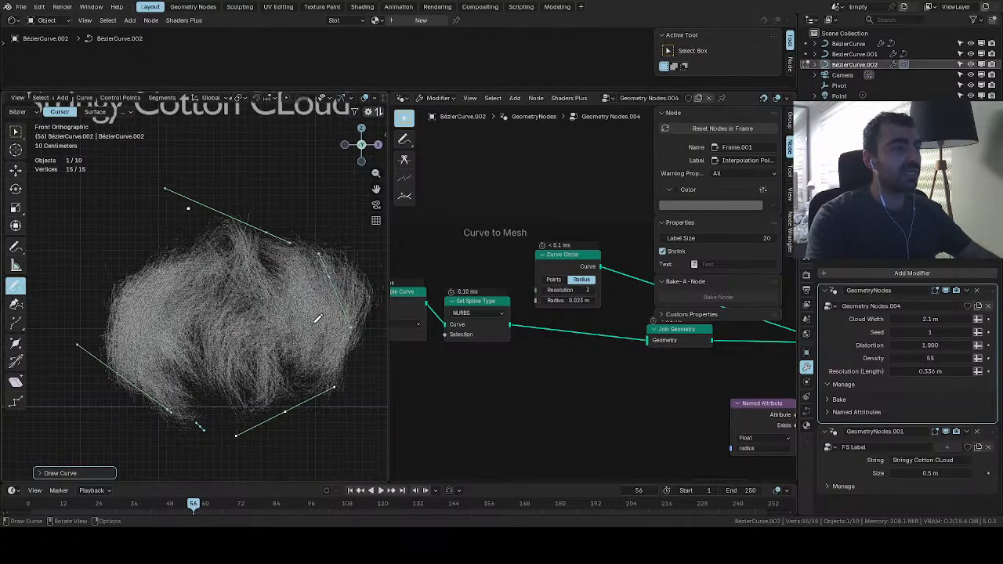
# Examine the thickness and flow of the strands in the stringy cloud at different zoom levels
pyautogui.scroll(-2, 286, 328)
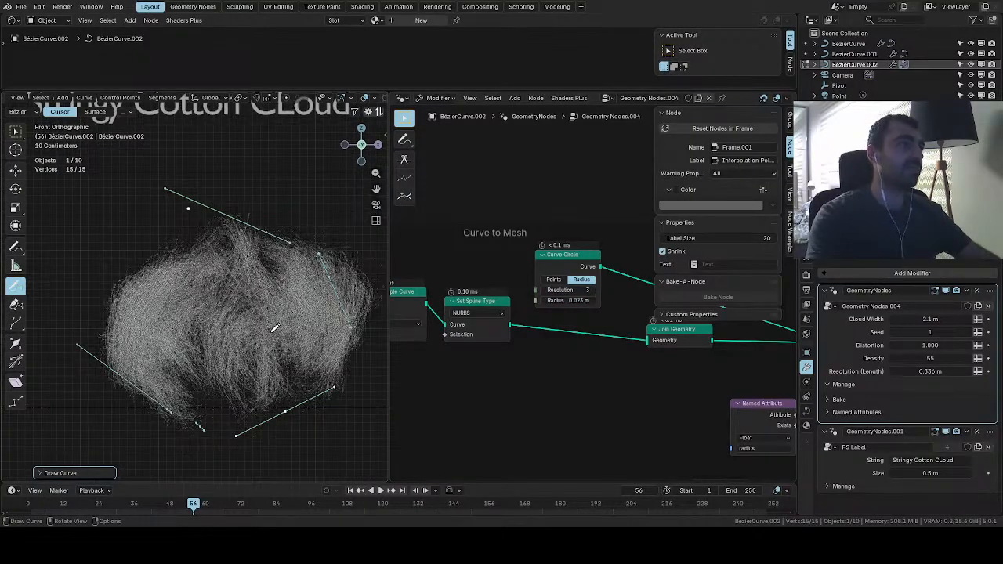
pyautogui.scroll(2, 273, 328)
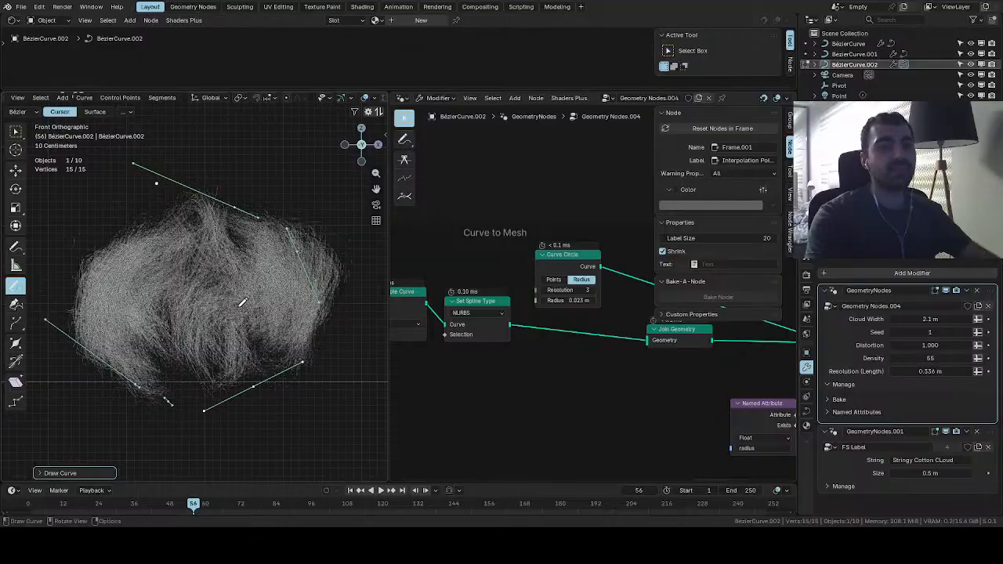
pyautogui.scroll(-3, 251, 306)
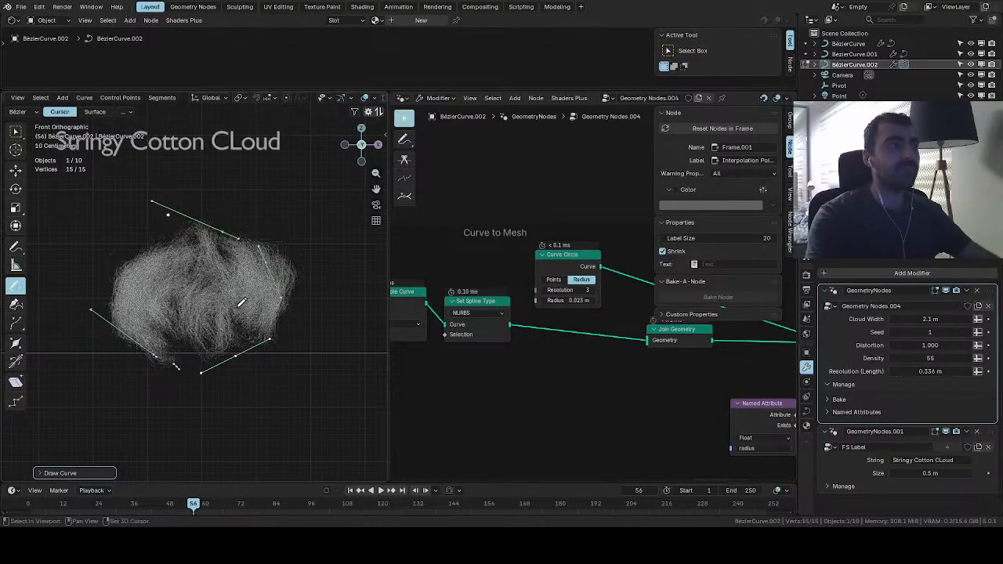
pyautogui.scroll(3, 224, 331)
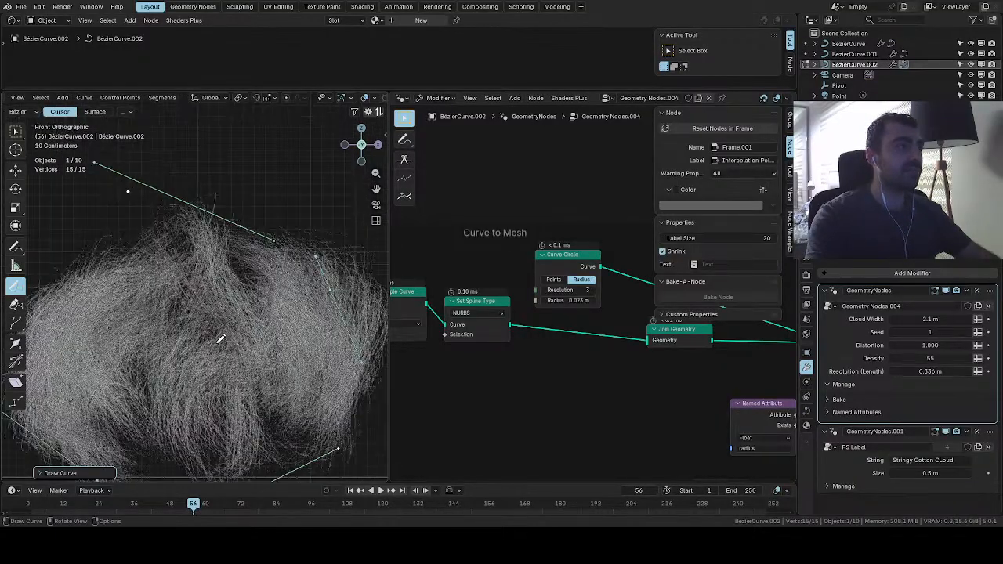
pyautogui.scroll(-2, 220, 338)
pyautogui.scroll(3, 219, 341)
pyautogui.scroll(-3, 218, 342)
pyautogui.scroll(3, 218, 342)
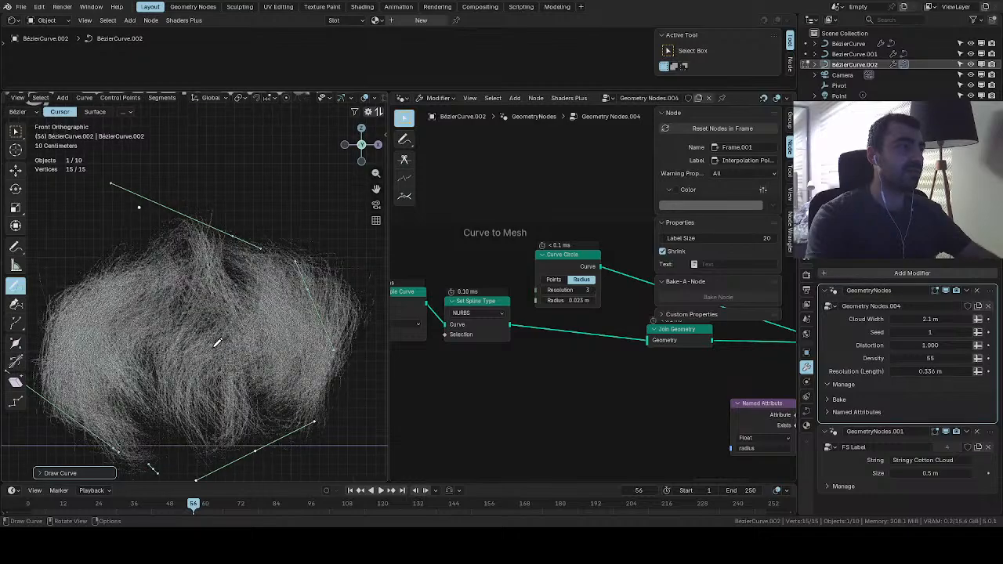
# Reduce the Curve Circle radius in the Curve to Mesh frame to 0.013 m
pyautogui.scroll(-1, 218, 343)
pyautogui.scroll(-2, 218, 342)
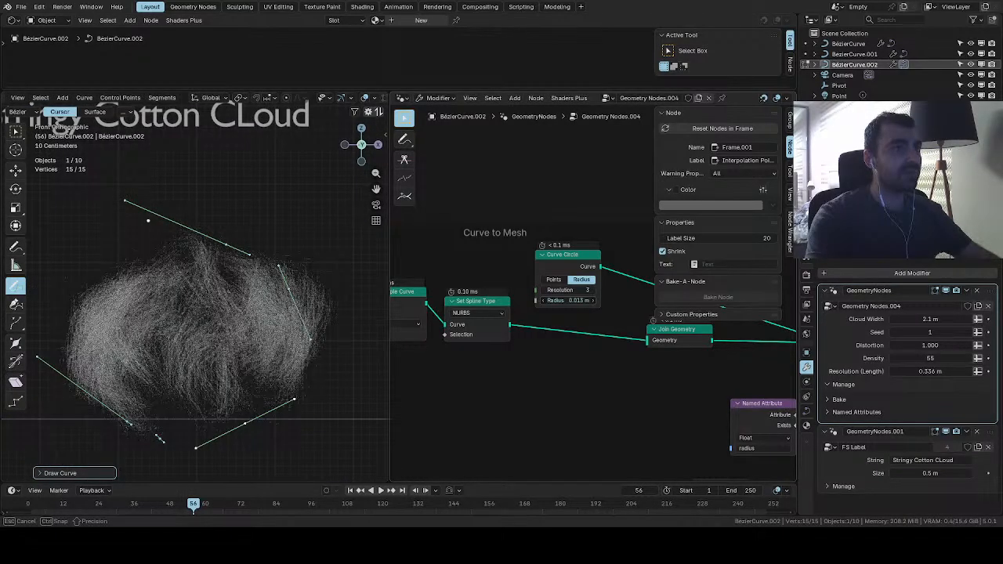
pyautogui.scroll(-2, 308, 264)
pyautogui.scroll(3, 270, 288)
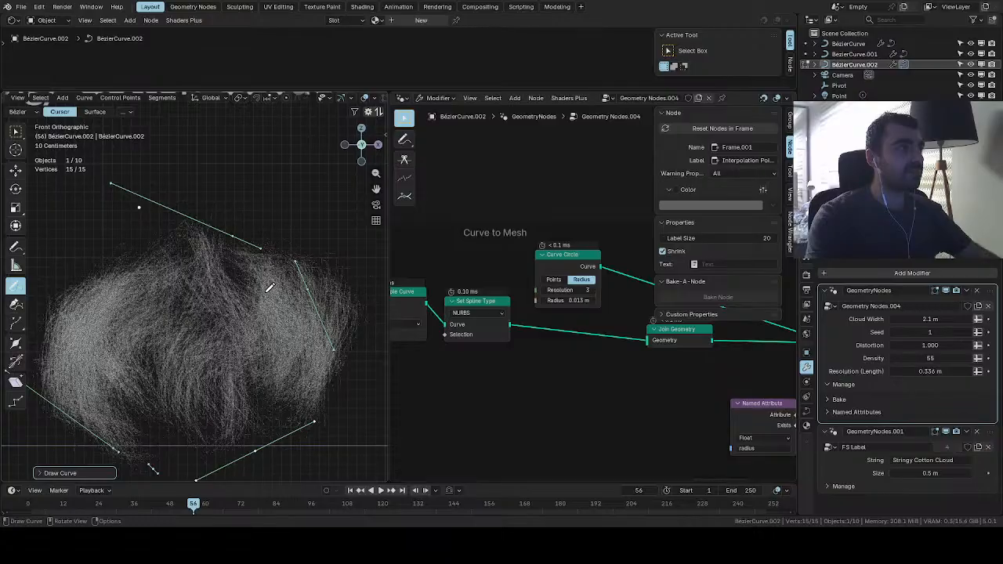
# Undo the rounded cloud outline and draw a wide, flat-bottomed freehand cloud outline with several humps
pyautogui.scroll(-2, 270, 289)
pyautogui.hotkey('ctrl', 'z')
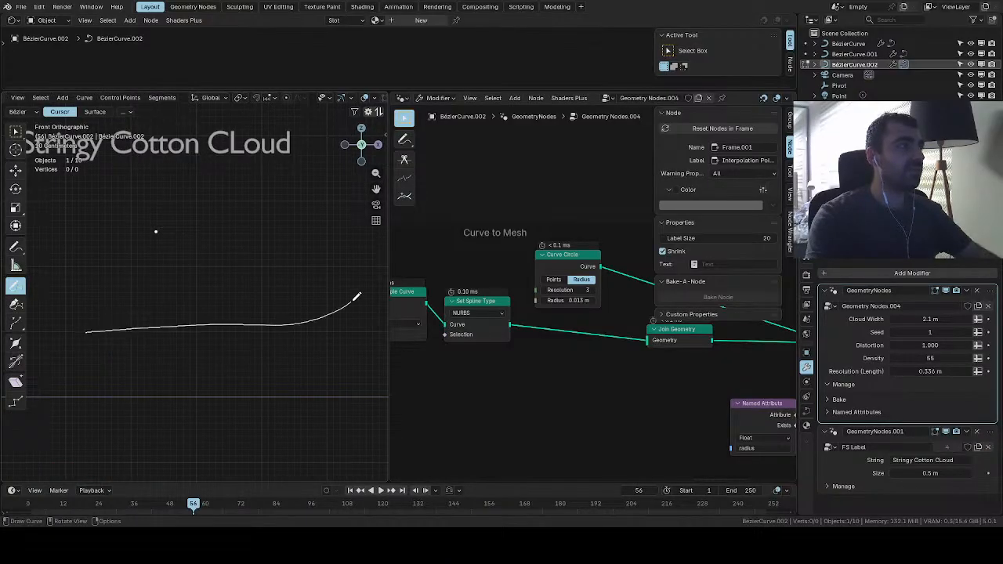
pyautogui.moveTo(79, 297); pyautogui.dragTo(79, 297)
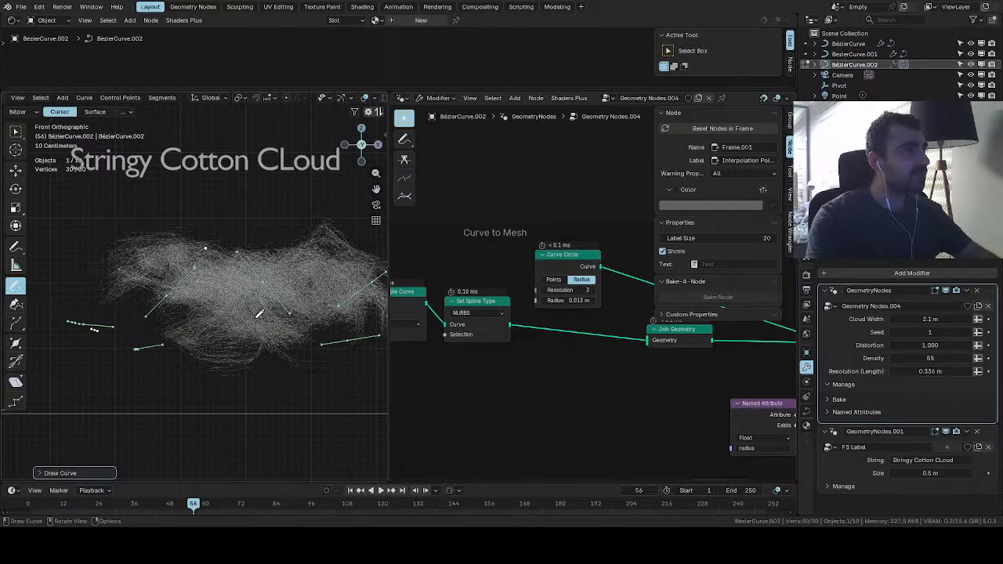
# Examine the strands of the wide stringy cloud up close and compare them with the neighbouring Bulbous Cotton Cloud
pyautogui.scroll(3, 260, 314)
pyautogui.scroll(2, 259, 314)
pyautogui.scroll(-4, 260, 314)
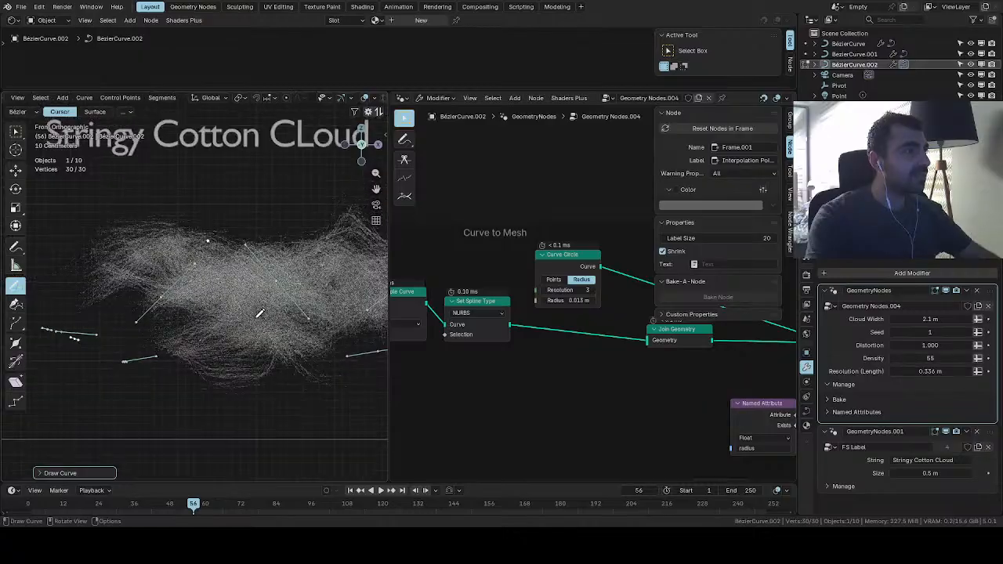
pyautogui.scroll(-3, 272, 309)
pyautogui.scroll(4, 259, 307)
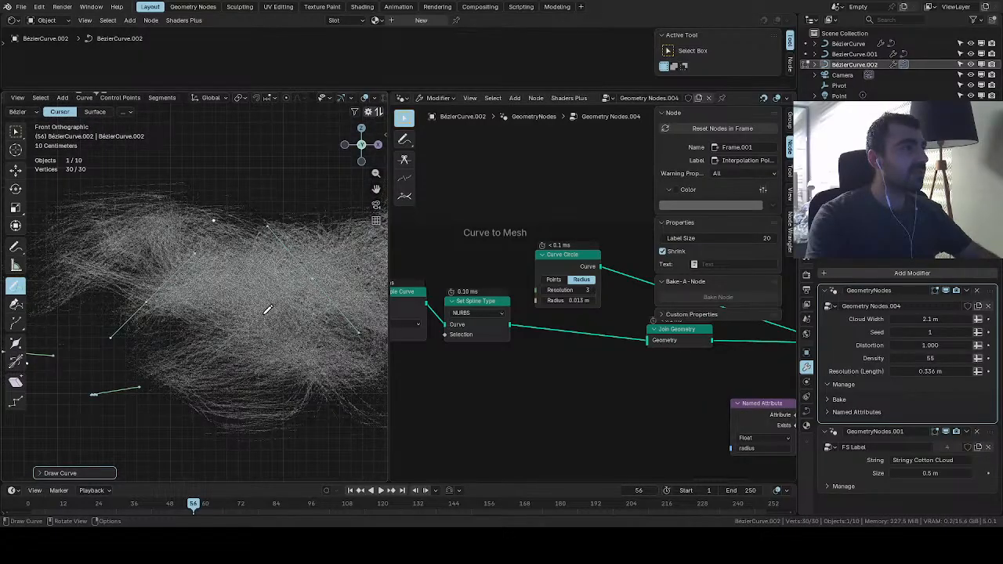
pyautogui.scroll(-7, 235, 303)
pyautogui.keyDown('shift'); pyautogui.moveTo(66, 307); pyautogui.dragTo(296, 287, button='middle'); pyautogui.keyUp('shift')
pyautogui.scroll(6, 297, 288)
pyautogui.scroll(5, 167, 290)
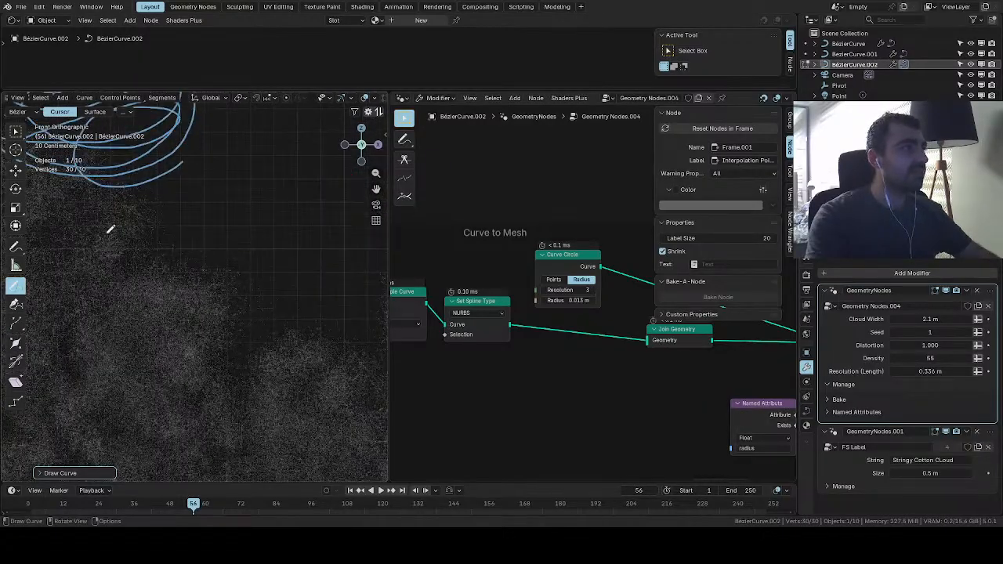
pyautogui.scroll(-4, 149, 207)
pyautogui.scroll(-4, 223, 283)
pyautogui.keyDown('shift'); pyautogui.moveTo(286, 309); pyautogui.dragTo(2, 375, button='middle'); pyautogui.keyUp('shift')
pyautogui.scroll(1, 414, 339)
pyautogui.scroll(4, 283, 322)
pyautogui.scroll(-2, 320, 280)
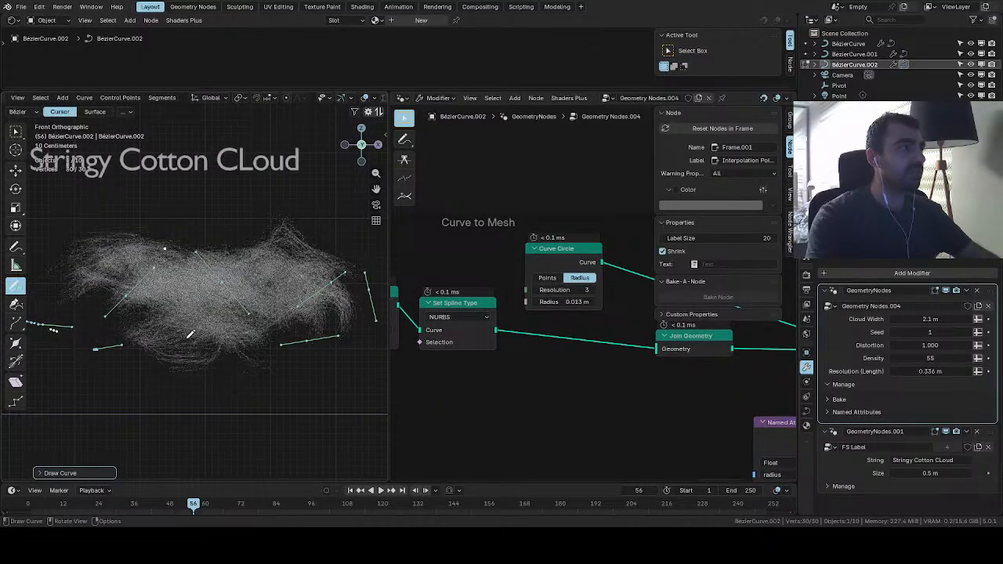
# Bring the radius attribute nodes into view and delete all vertices of the wide stringy cloud outline
pyautogui.scroll(-6, 577, 359)
pyautogui.moveTo(578, 359); pyautogui.dragTo(568, 403, button='middle')
pyautogui.press('x')
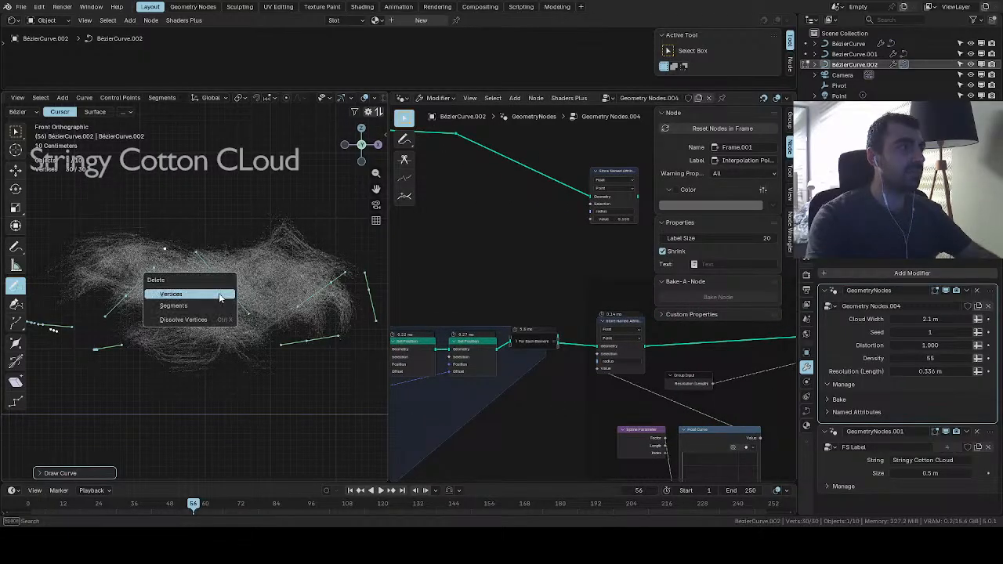
pyautogui.click(224, 289)
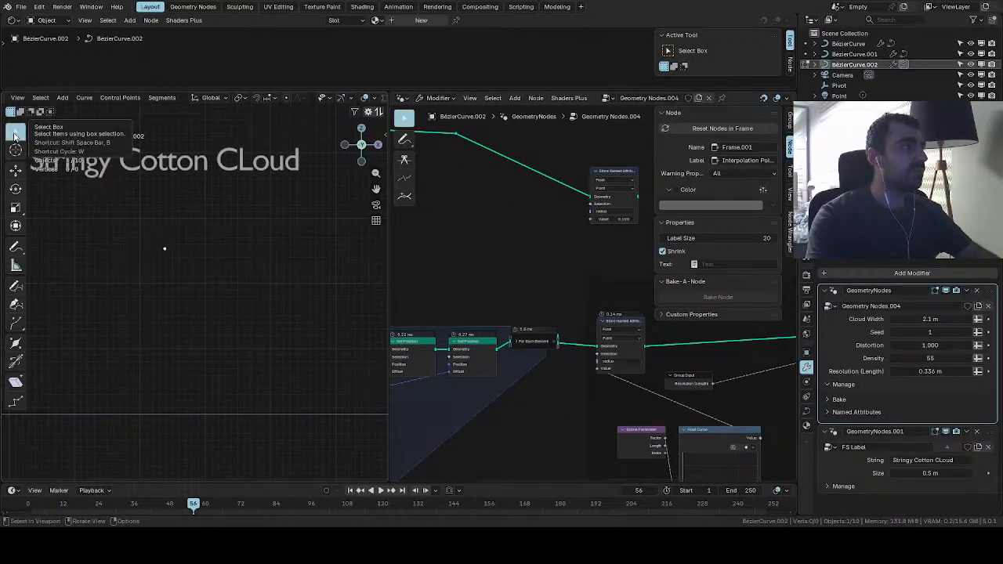
# Activate the Select Box tool and return the emptied Stringy Cotton Cloud curve to Object Mode
pyautogui.click(16, 130)
pyautogui.scroll(3, 48, 98)
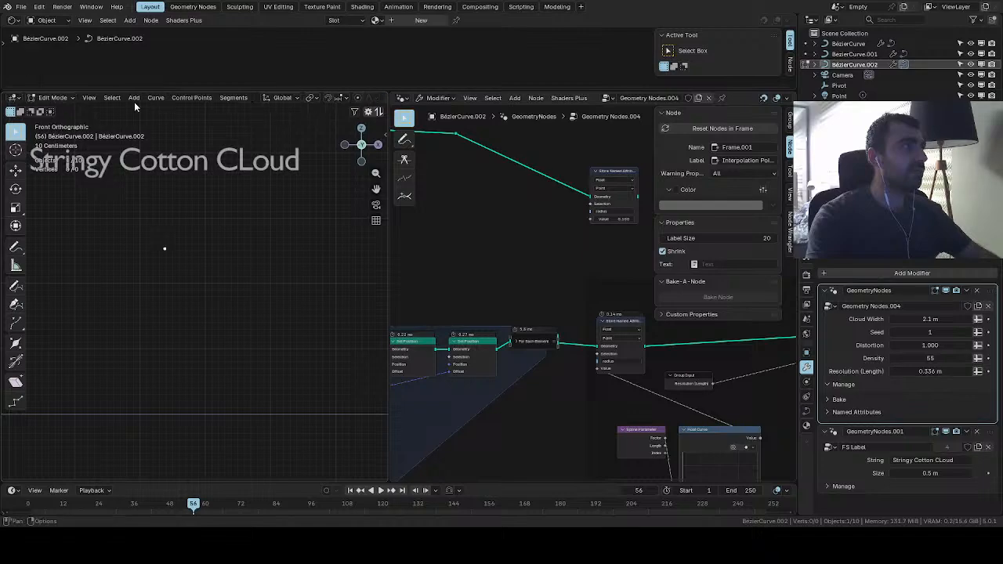
pyautogui.click(52, 98)
pyautogui.click(49, 110)
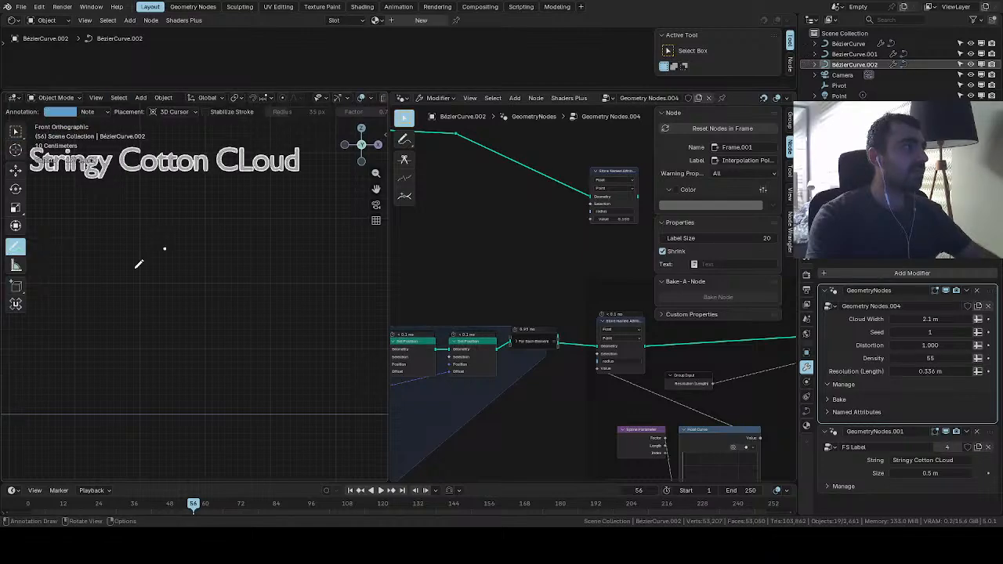
# With the Annotate tool, sketch nested cloud arcs beneath the Stringy Cotton Cloud label and trace wavy strokes over the inner ones
pyautogui.moveTo(131, 275)
pyautogui.mouseDown()
pyautogui.moveTo(274, 225)
pyautogui.moveTo(241, 321)
pyautogui.moveTo(161, 361)
pyautogui.moveTo(132, 353)
pyautogui.moveTo(152, 274)
pyautogui.moveTo(255, 258)
pyautogui.moveTo(238, 297)
pyautogui.moveTo(218, 310)
pyautogui.moveTo(206, 272)
pyautogui.moveTo(171, 290)
pyautogui.moveTo(192, 304)
pyautogui.moveTo(176, 308)
pyautogui.moveTo(189, 326)
pyautogui.moveTo(158, 334)
pyautogui.moveTo(177, 346)
pyautogui.moveTo(143, 350)
pyautogui.mouseUp()
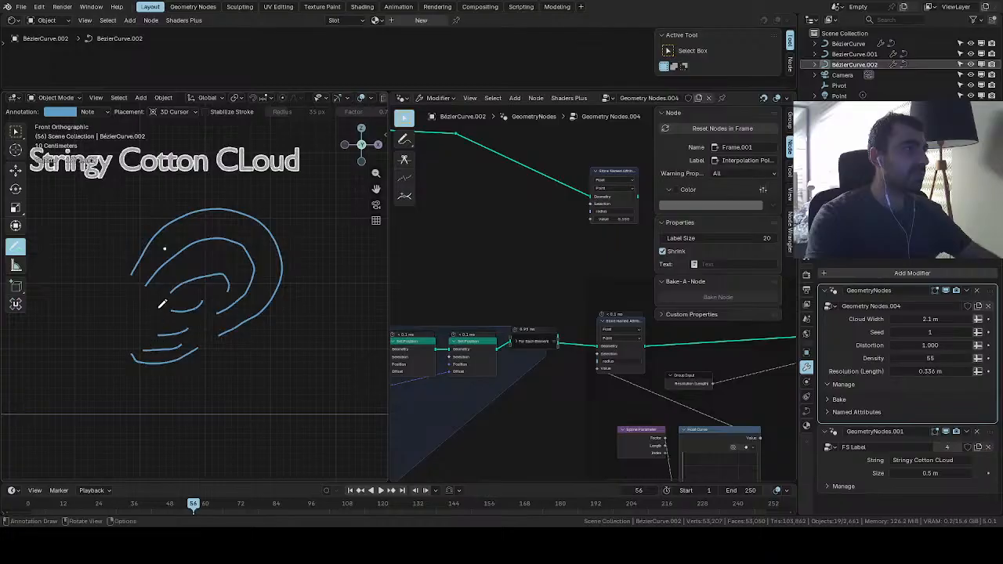
pyautogui.moveTo(169, 252)
pyautogui.mouseDown()
pyautogui.moveTo(238, 235)
pyautogui.moveTo(258, 259)
pyautogui.moveTo(254, 274)
pyautogui.mouseUp()
pyautogui.moveTo(188, 283)
pyautogui.mouseDown()
pyautogui.moveTo(228, 267)
pyautogui.moveTo(228, 282)
pyautogui.mouseUp()
pyautogui.moveTo(173, 312); pyautogui.dragTo(209, 295)
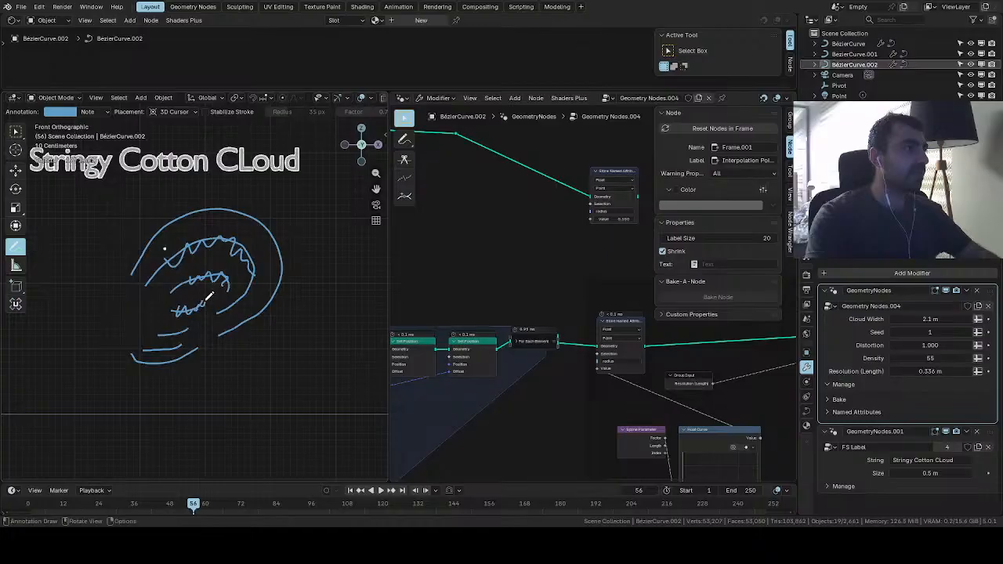
pyautogui.scroll(5, 226, 290)
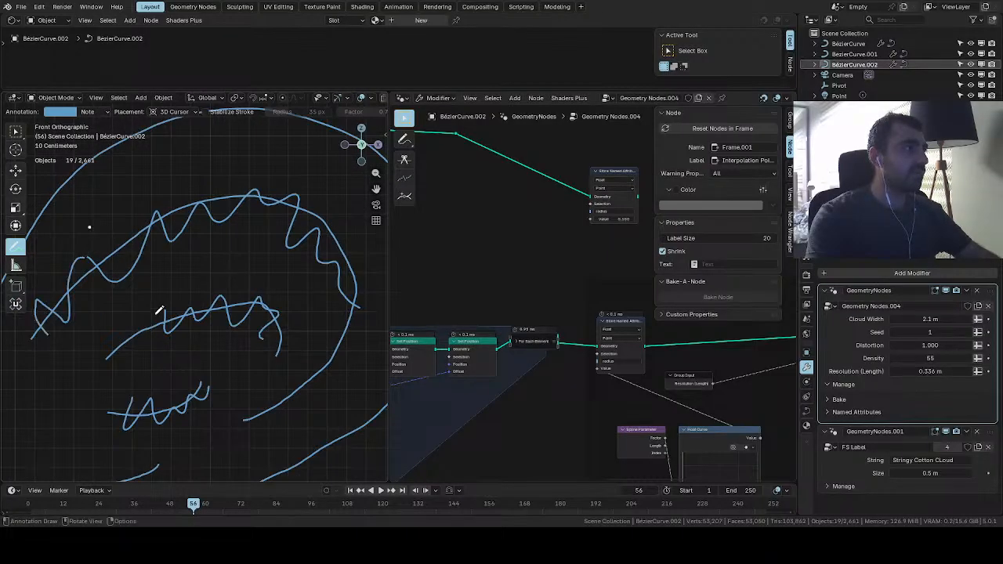
pyautogui.scroll(-5, 200, 316)
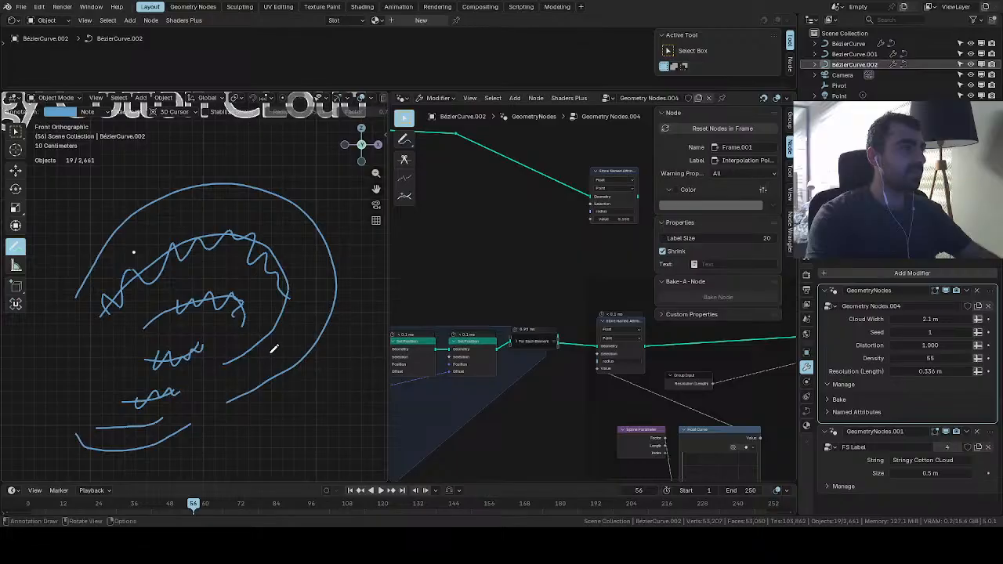
pyautogui.scroll(-2, 265, 355)
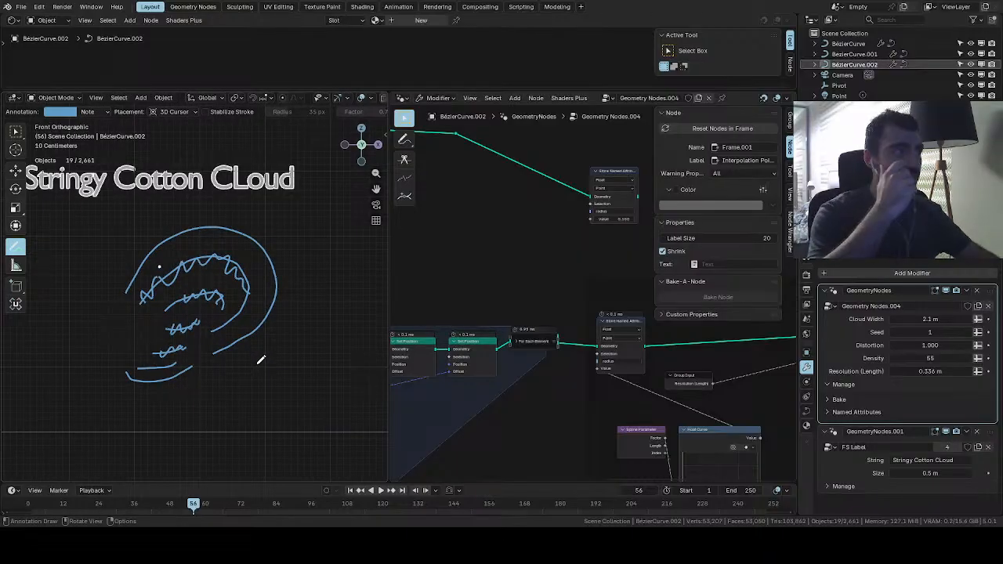
pyautogui.click(15, 99)
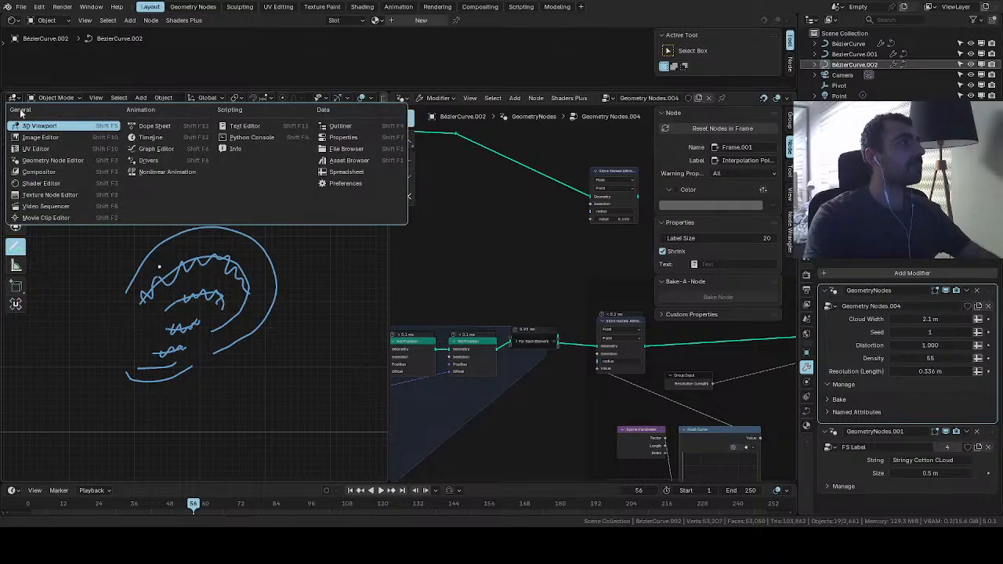
pyautogui.click(25, 125)
pyautogui.click(60, 100)
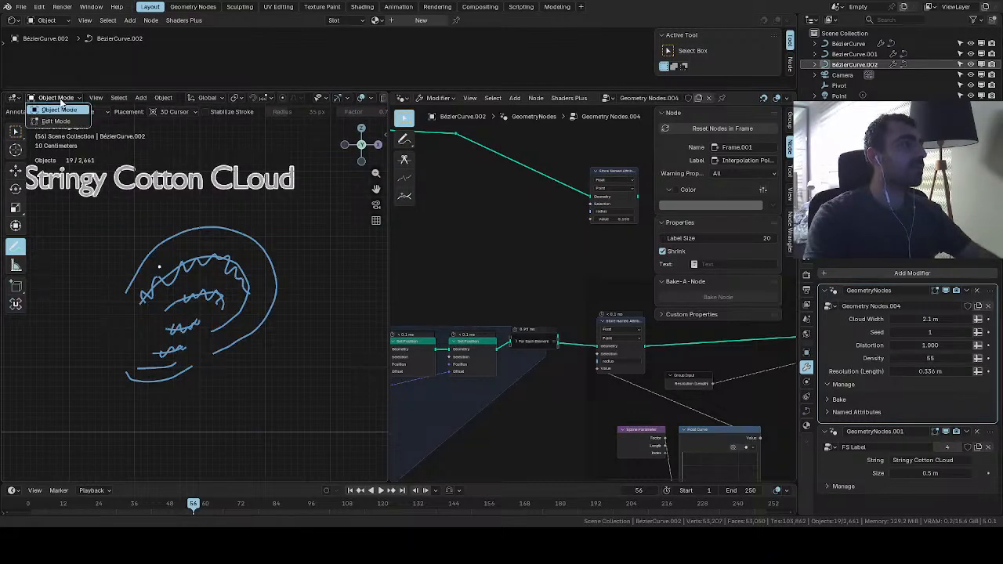
pyautogui.click(62, 101)
pyautogui.click(16, 99)
pyautogui.click(16, 100)
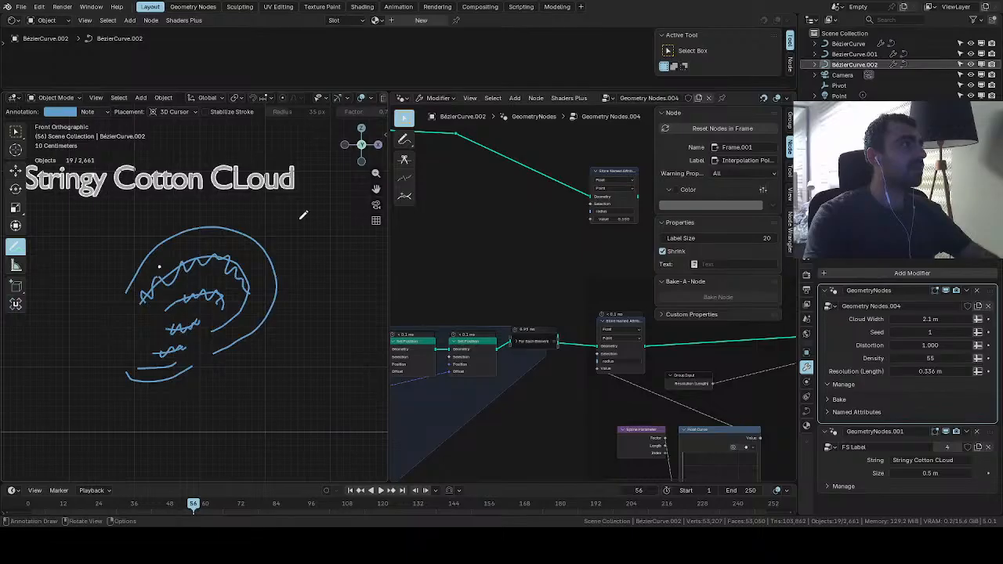
# Examine the Initial Noise section of the strand node tree alongside the annotated cloud arcs
pyautogui.scroll(-5, 582, 304)
pyautogui.scroll(-3, 563, 325)
pyautogui.moveTo(568, 324); pyautogui.dragTo(723, 362, button='middle')
pyautogui.moveTo(502, 362); pyautogui.dragTo(547, 343, button='middle')
pyautogui.scroll(2, 594, 347)
pyautogui.scroll(1, 595, 351)
pyautogui.scroll(4, 548, 341)
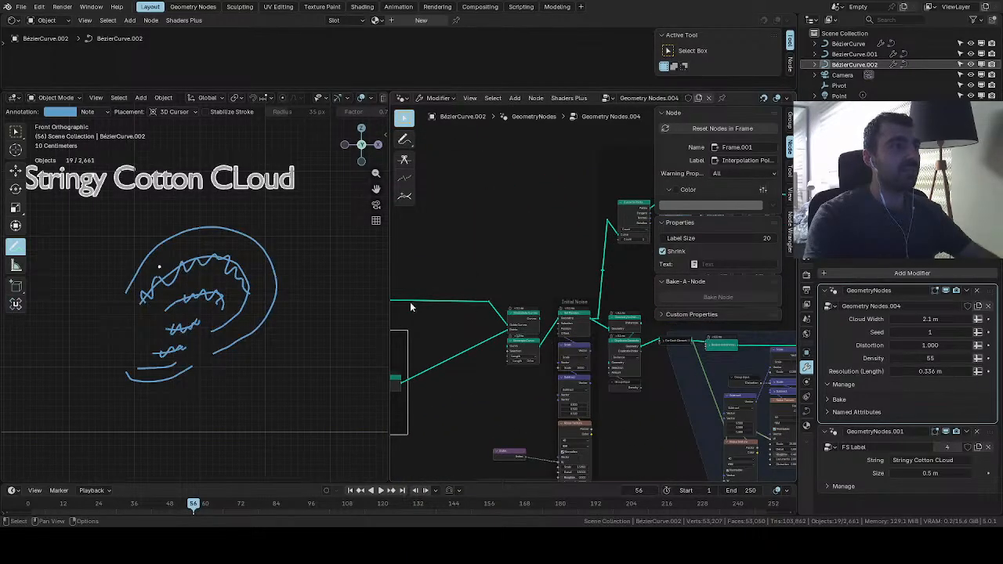
pyautogui.scroll(-3, 200, 304)
pyautogui.scroll(3, 188, 305)
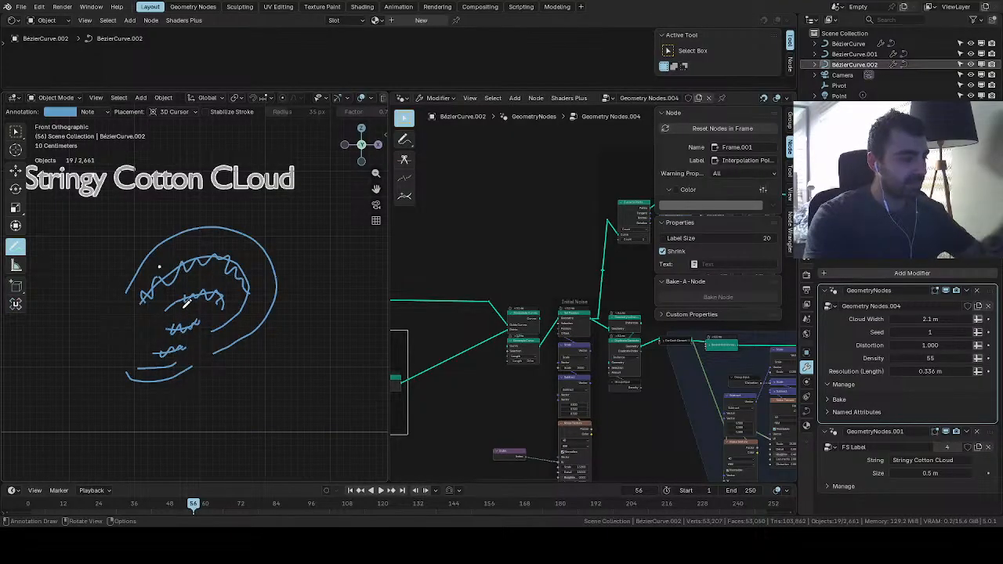
pyautogui.scroll(-1, 188, 304)
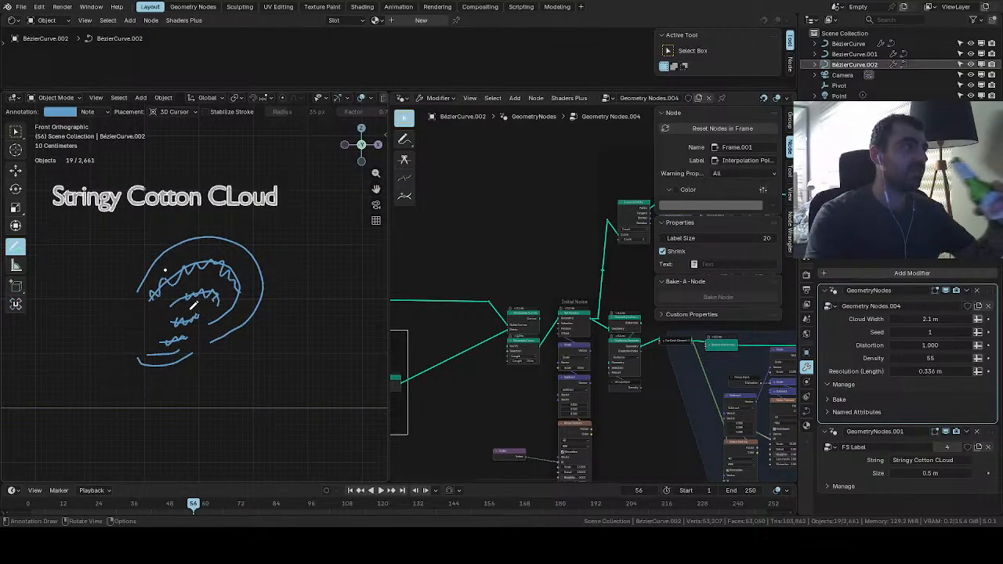
pyautogui.scroll(2, 192, 304)
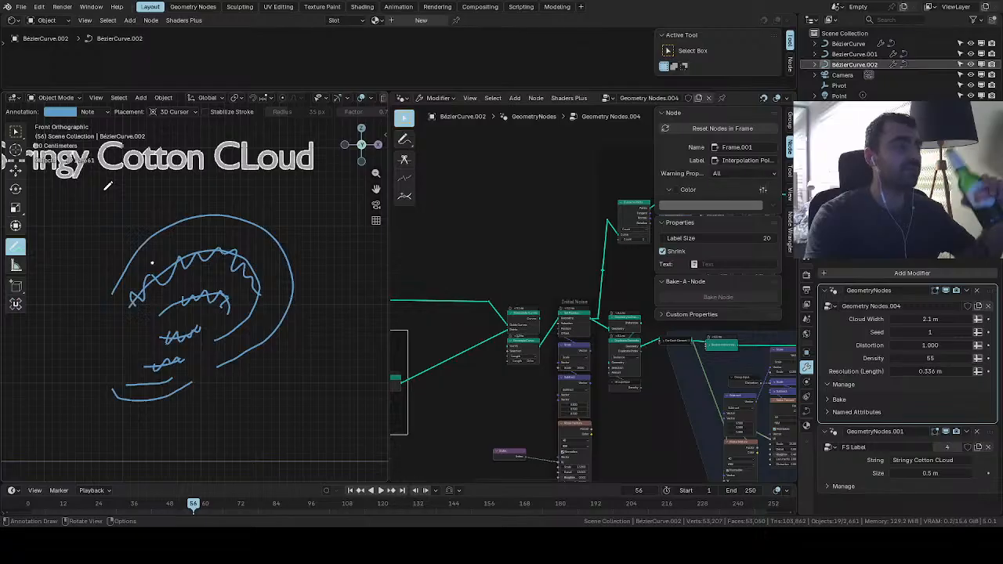
pyautogui.scroll(-6, 116, 259)
pyautogui.scroll(3, 116, 259)
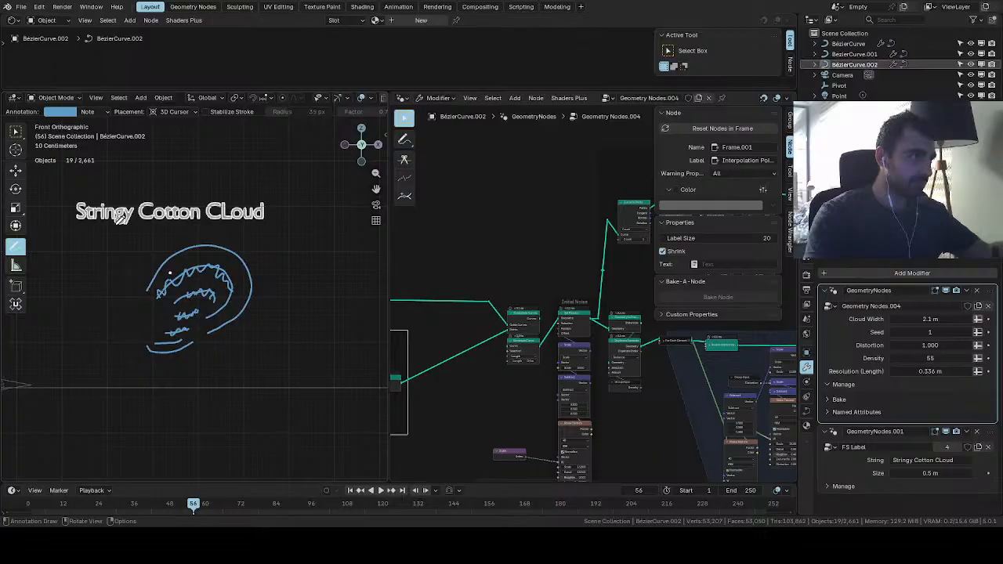
pyautogui.scroll(-7, 511, 326)
pyautogui.moveTo(502, 334); pyautogui.dragTo(481, 333, button='middle')
pyautogui.scroll(9, 511, 334)
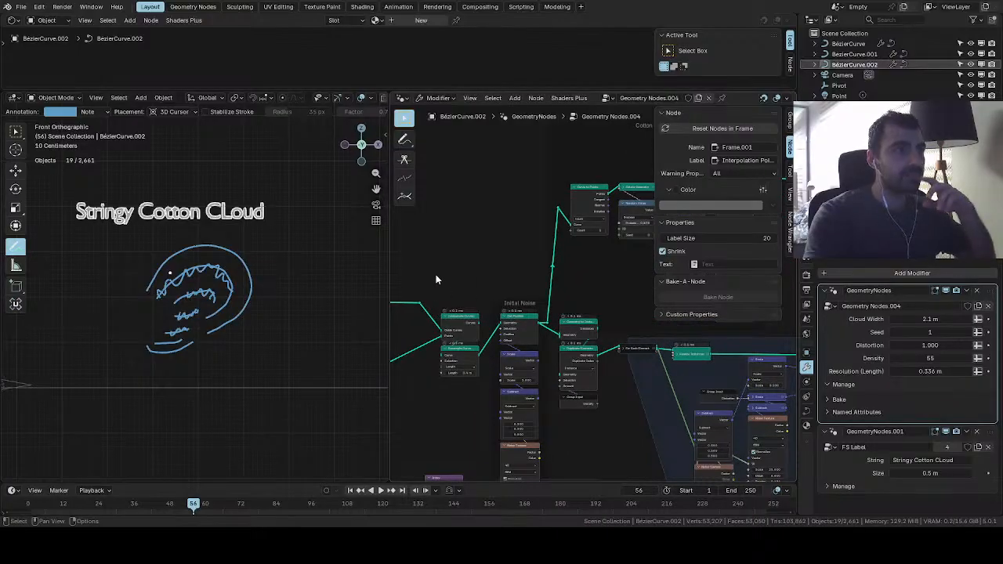
# Highlight the Initial Noise frame and its neighbouring curve nodes, and follow the geometry branches leaving them through the node tree
pyautogui.moveTo(436, 273); pyautogui.dragTo(541, 480)
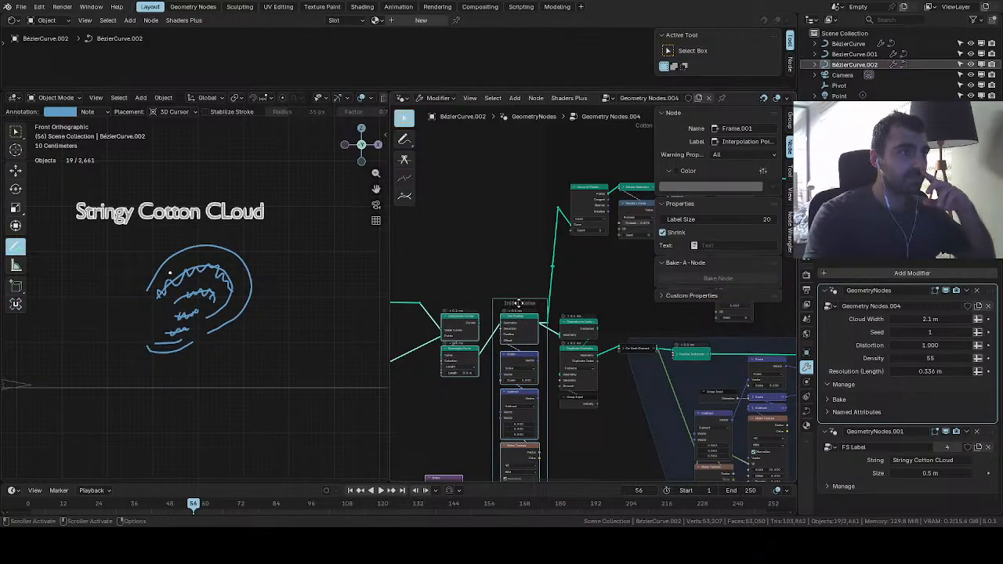
pyautogui.moveTo(519, 303); pyautogui.dragTo(498, 304)
pyautogui.moveTo(446, 291); pyautogui.dragTo(524, 272, button='middle')
pyautogui.moveTo(524, 272); pyautogui.dragTo(496, 290)
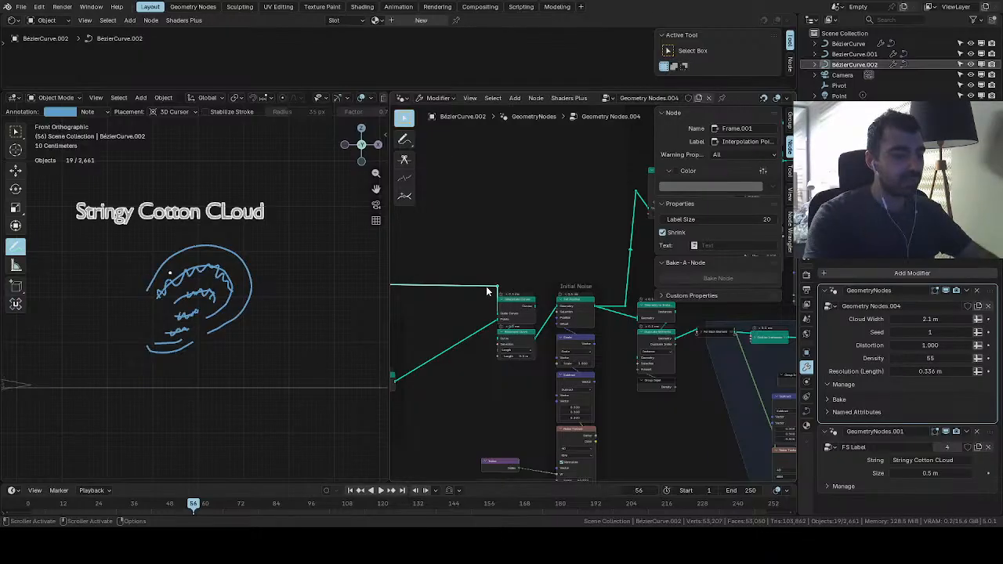
pyautogui.scroll(-2, 477, 246)
pyautogui.moveTo(514, 271); pyautogui.dragTo(398, 295, button='middle')
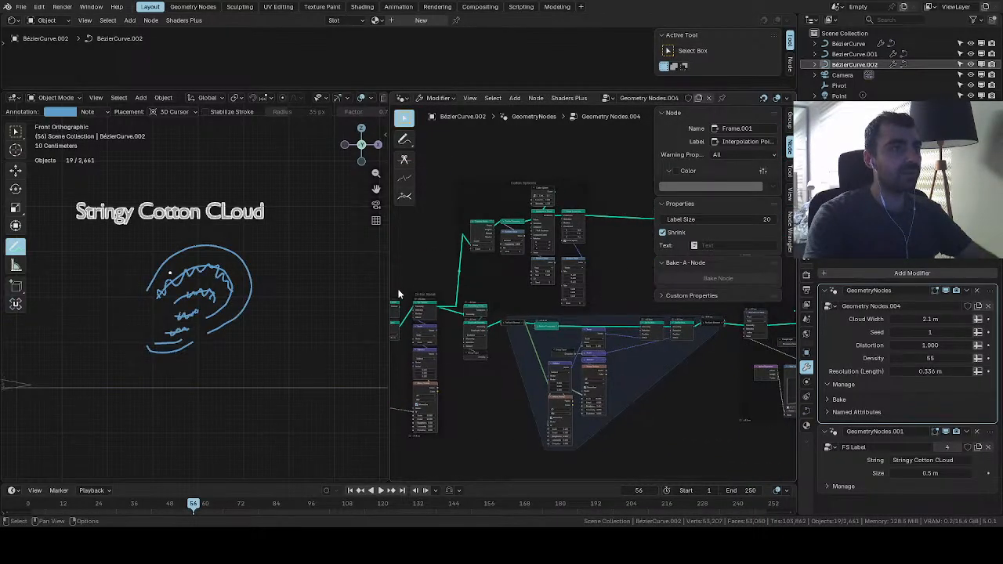
pyautogui.scroll(3, 471, 290)
pyautogui.moveTo(483, 284); pyautogui.dragTo(525, 335, button='middle')
pyautogui.scroll(3, 528, 335)
pyautogui.moveTo(483, 266); pyautogui.dragTo(480, 279)
pyautogui.scroll(-2, 458, 283)
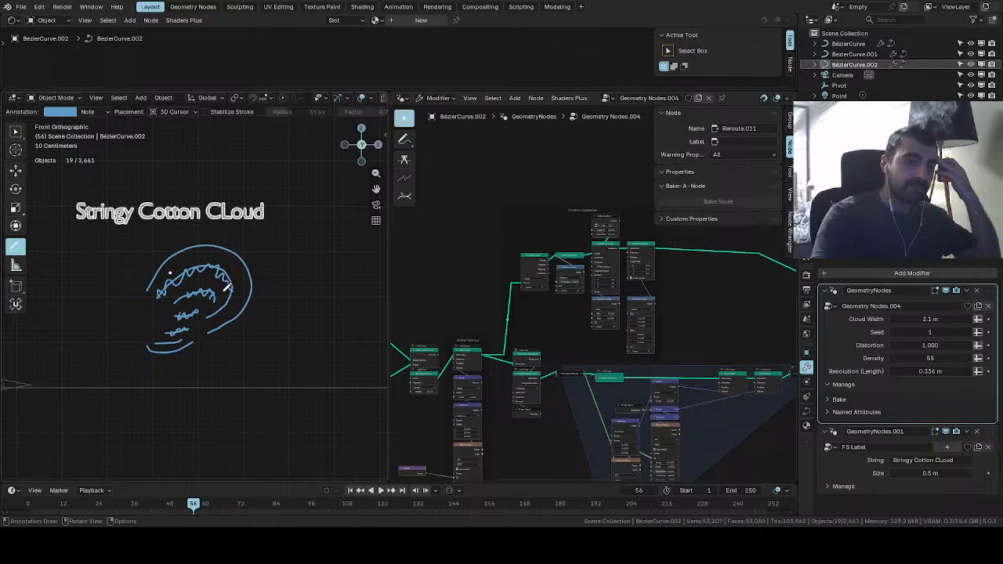
# Erase the annotated cloud arcs beneath the Stringy Cotton Cloud label with Annotate Eraser, return to Select Box and deselect everything
pyautogui.scroll(1, 238, 314)
pyautogui.scroll(3, 243, 314)
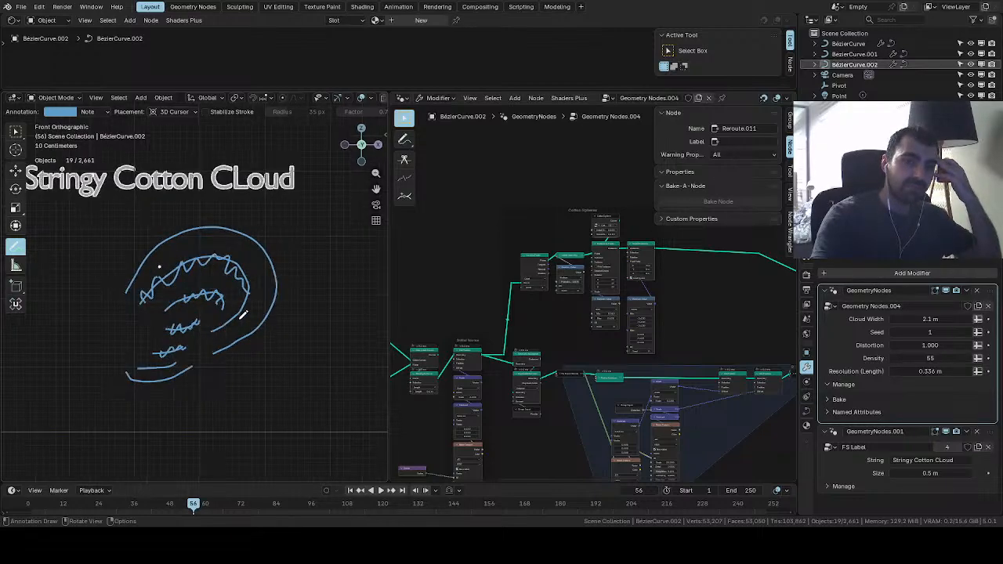
pyautogui.scroll(-5, 241, 316)
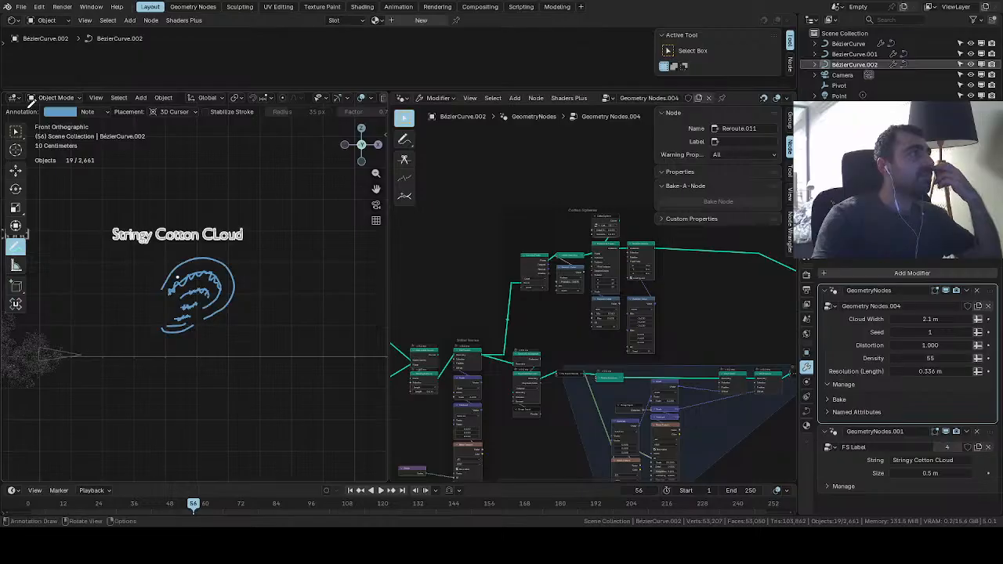
pyautogui.click(24, 244)
pyautogui.click(71, 314)
pyautogui.moveTo(189, 282)
pyautogui.mouseDown()
pyautogui.moveTo(168, 298)
pyautogui.moveTo(188, 316)
pyautogui.moveTo(180, 346)
pyautogui.mouseUp()
pyautogui.click(16, 131)
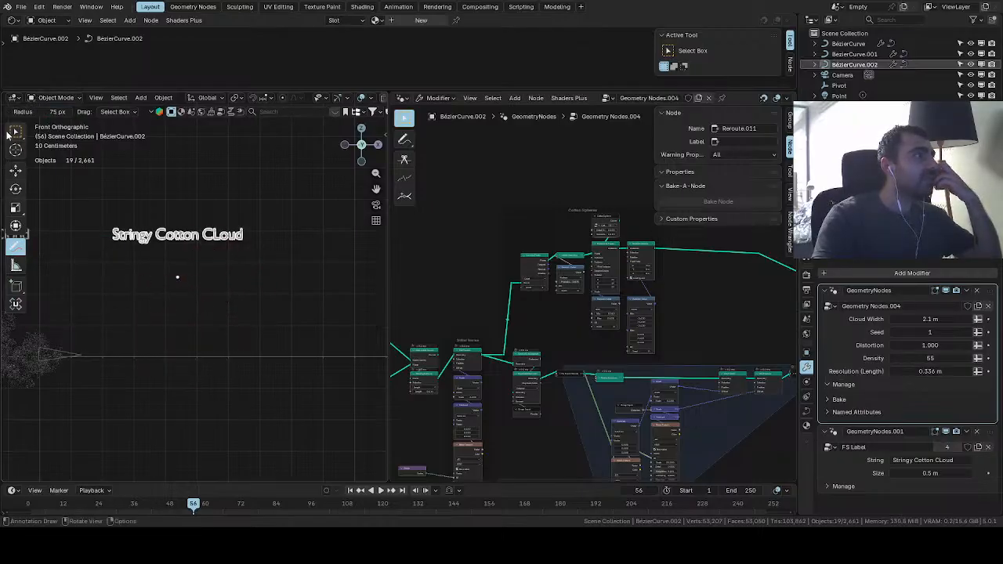
pyautogui.click(121, 194)
# Bring the Cloud Width nodes into view and preview the Group Input geometry above them with a Viewer node
pyautogui.scroll(5, 123, 257)
pyautogui.moveTo(551, 347); pyautogui.dragTo(784, 306, button='middle')
pyautogui.scroll(2, 558, 325)
pyautogui.moveTo(558, 329); pyautogui.dragTo(729, 342, button='middle')
pyautogui.scroll(5, 607, 337)
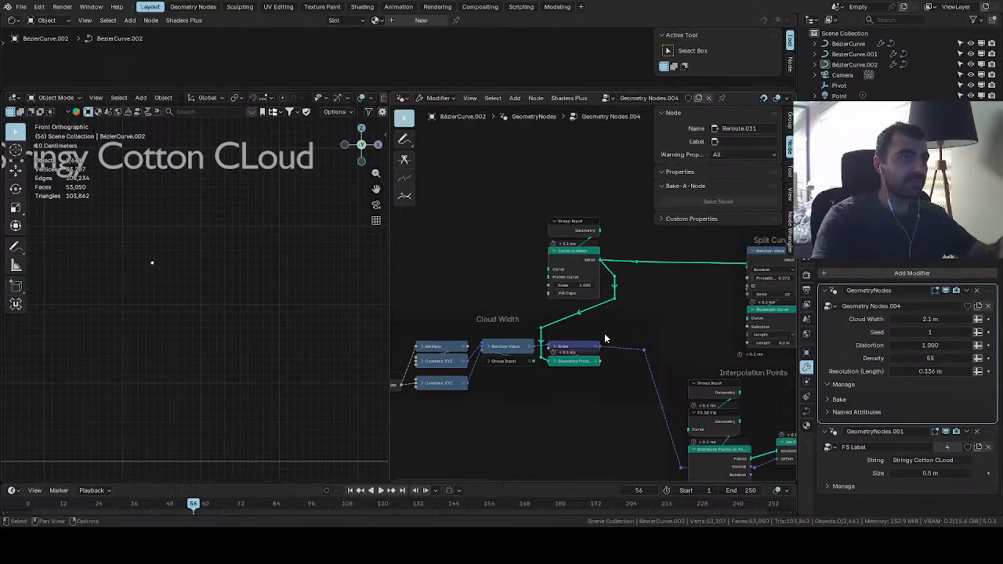
pyautogui.keyDown('ctrl'); pyautogui.keyDown('shift'); pyautogui.click(585, 233); pyautogui.keyUp('shift'); pyautogui.keyUp('ctrl')
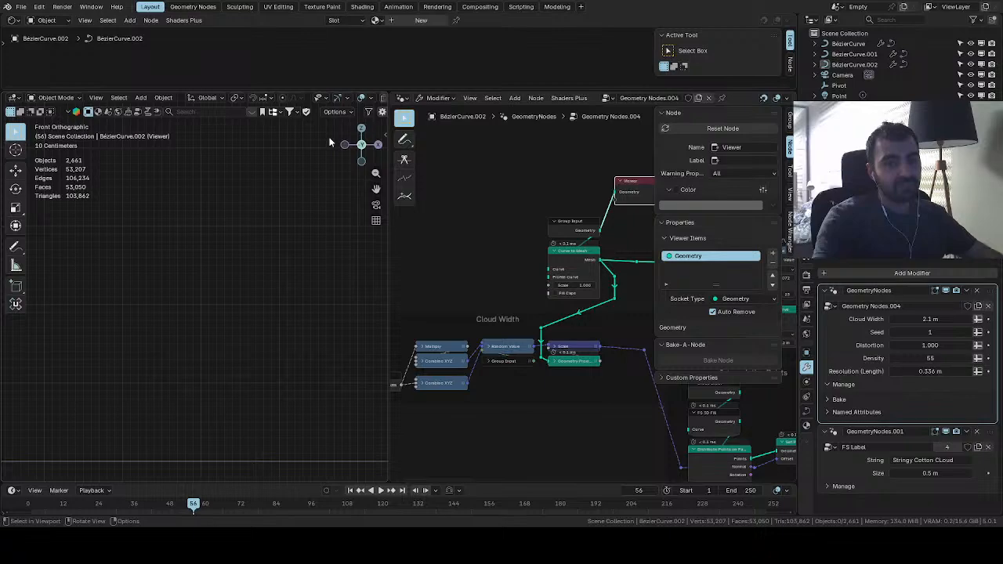
pyautogui.scroll(-6, 258, 238)
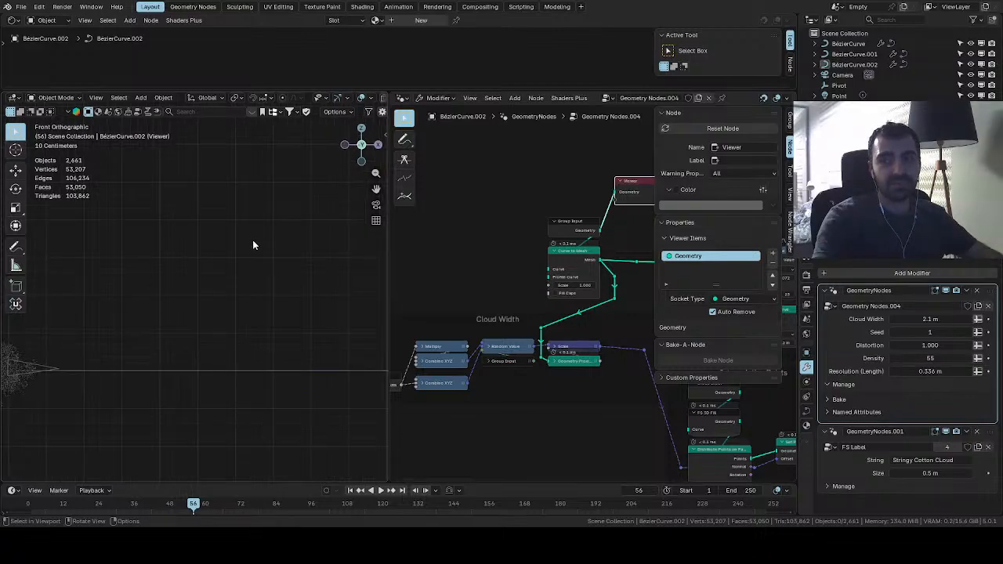
pyautogui.scroll(2, 246, 238)
pyautogui.scroll(2, 246, 239)
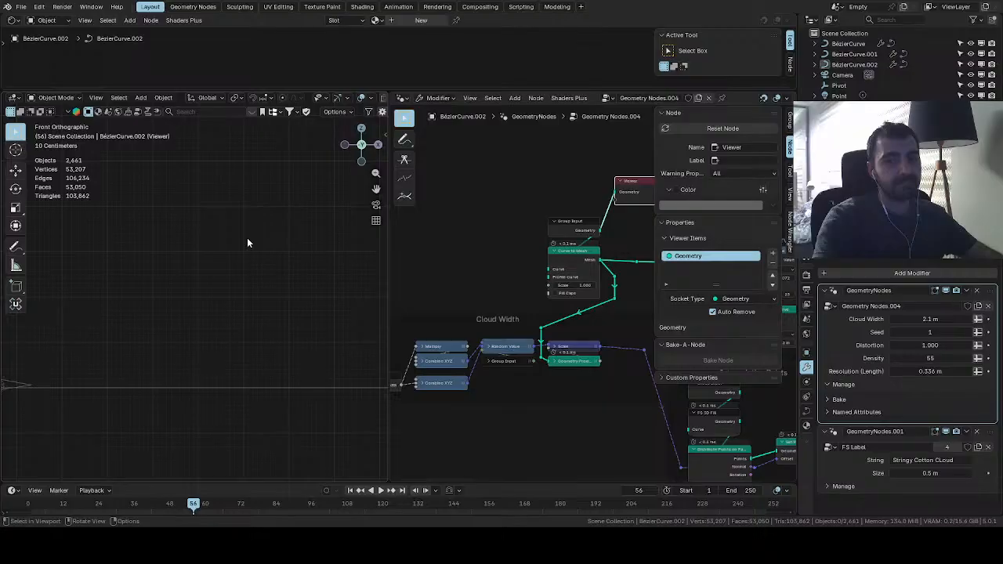
pyautogui.scroll(-2, 244, 242)
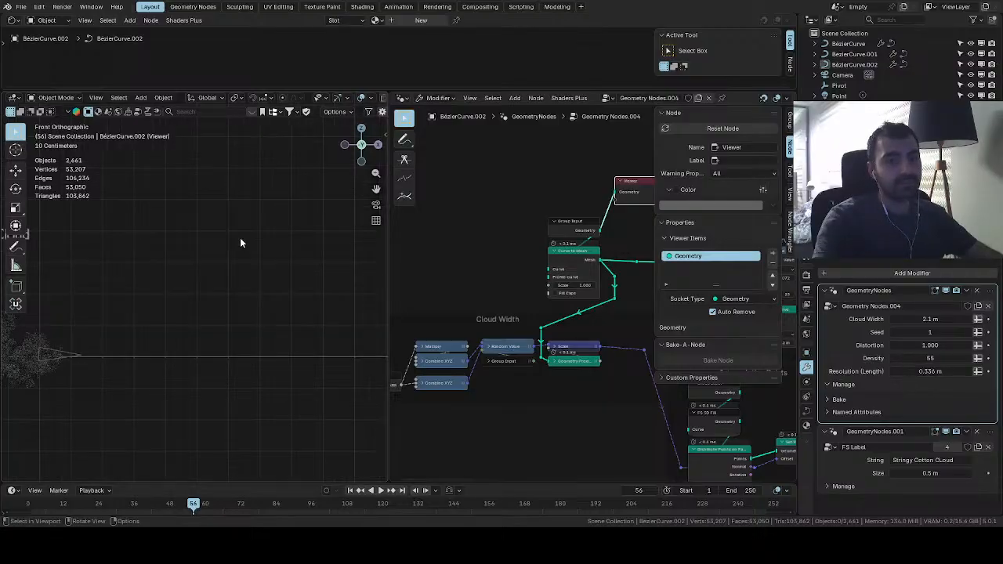
# Erase the leftover annotation strokes around the Bulbous Cotton Cloud and return to the Select Box tool
pyautogui.moveTo(240, 237)
pyautogui.mouseDown(button='middle')
pyautogui.moveTo(224, 261)
pyautogui.moveTo(224, 340)
pyautogui.moveTo(215, 329)
pyautogui.moveTo(298, 321)
pyautogui.moveTo(221, 320)
pyautogui.moveTo(212, 279)
pyautogui.mouseUp(button='middle')
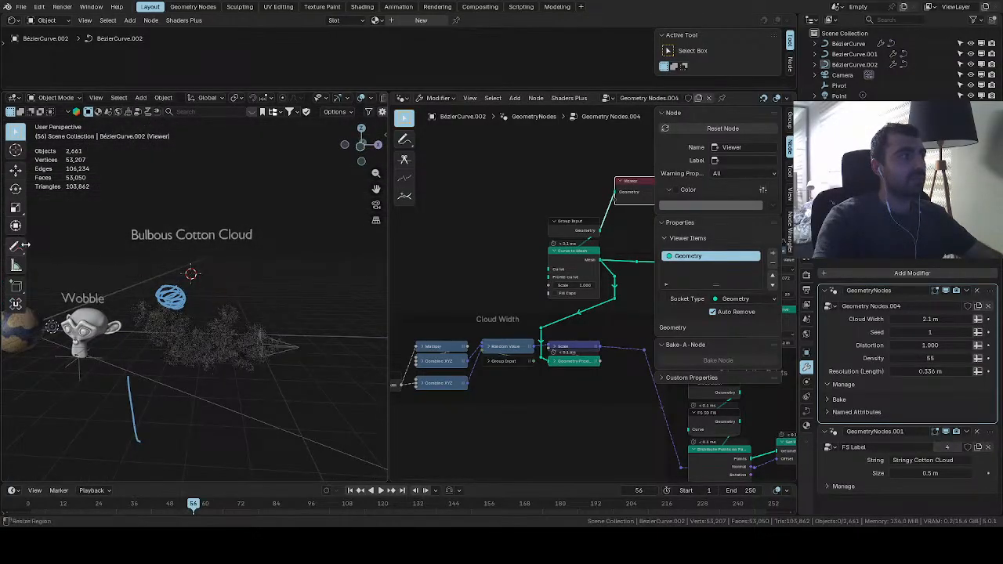
pyautogui.click(15, 247)
pyautogui.moveTo(195, 292); pyautogui.dragTo(149, 418)
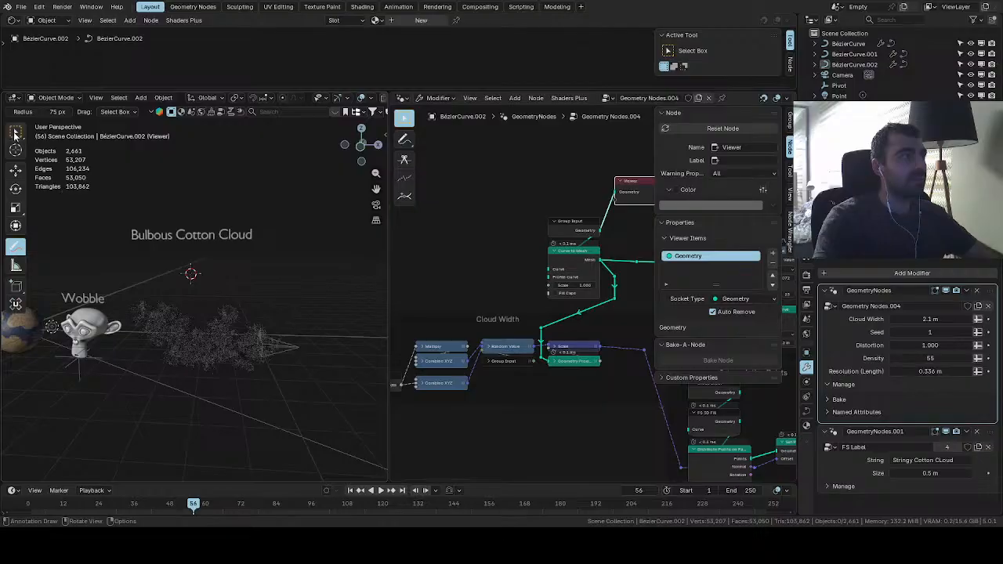
pyautogui.click(16, 132)
# Add a monkey mesh and move it beneath the Stringy Cotton Cloud label
pyautogui.moveTo(284, 256); pyautogui.dragTo(221, 295, button='middle')
pyautogui.scroll(-1, 161, 279)
pyautogui.hotkey('shift', 'a')
pyautogui.moveTo(199, 311)
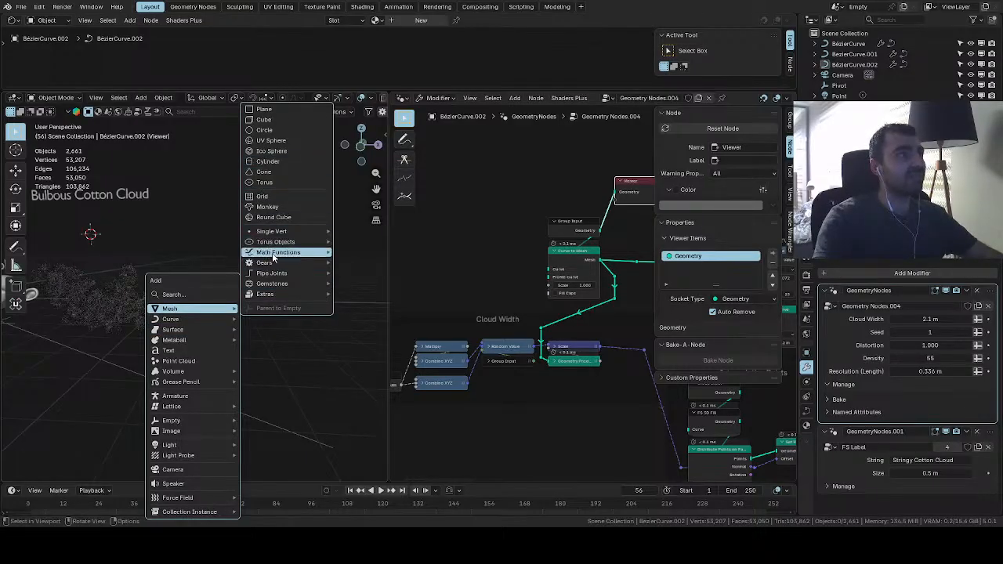
pyautogui.moveTo(276, 267)
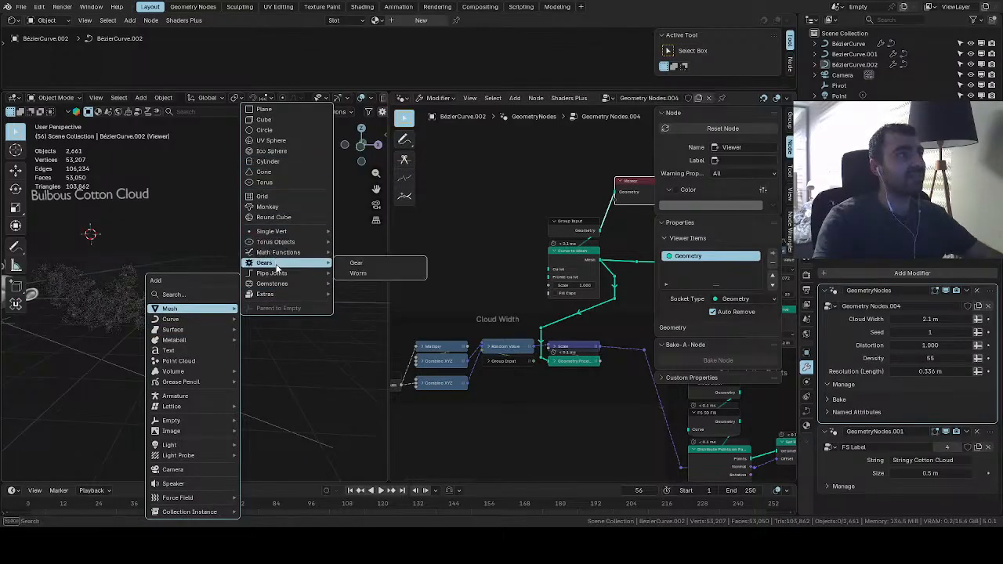
pyautogui.click(263, 207)
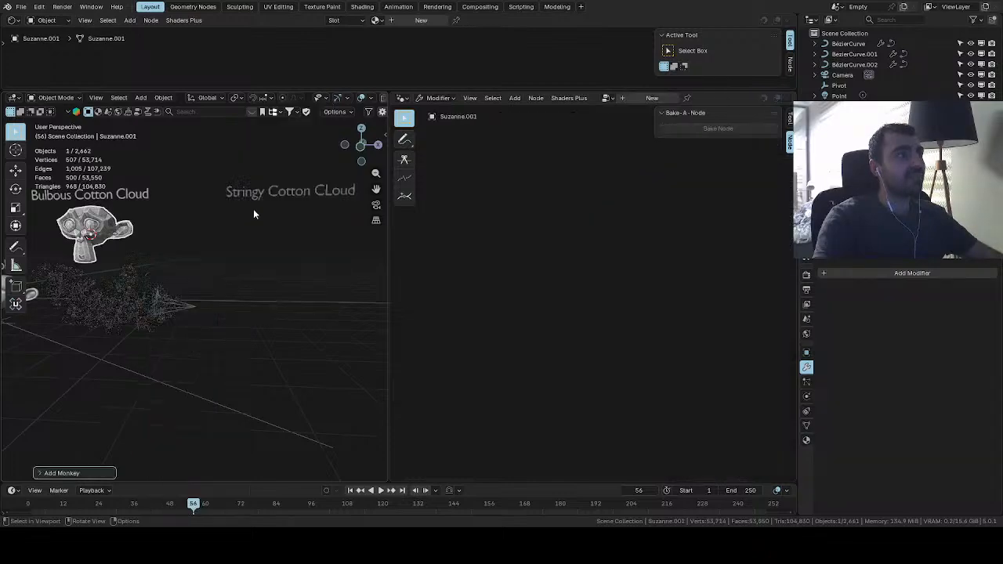
pyautogui.press('g')
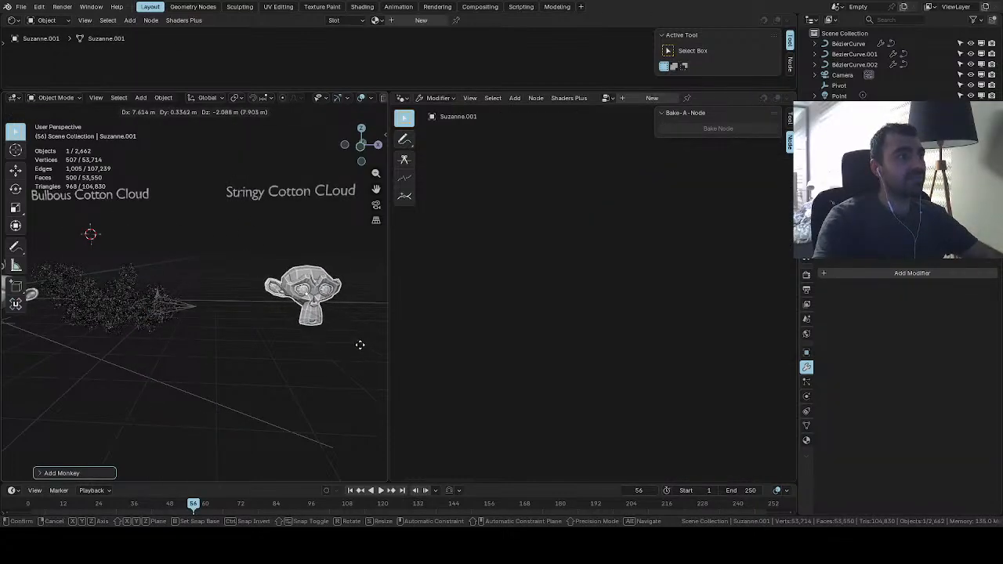
pyautogui.click(357, 342)
# Add a plane, scale it up and place it beside the new monkey head
pyautogui.keyDown('shift'); pyautogui.moveTo(327, 334); pyautogui.dragTo(176, 337, button='middle'); pyautogui.keyUp('shift')
pyautogui.scroll(3, 189, 345)
pyautogui.hotkey('shift', 'a')
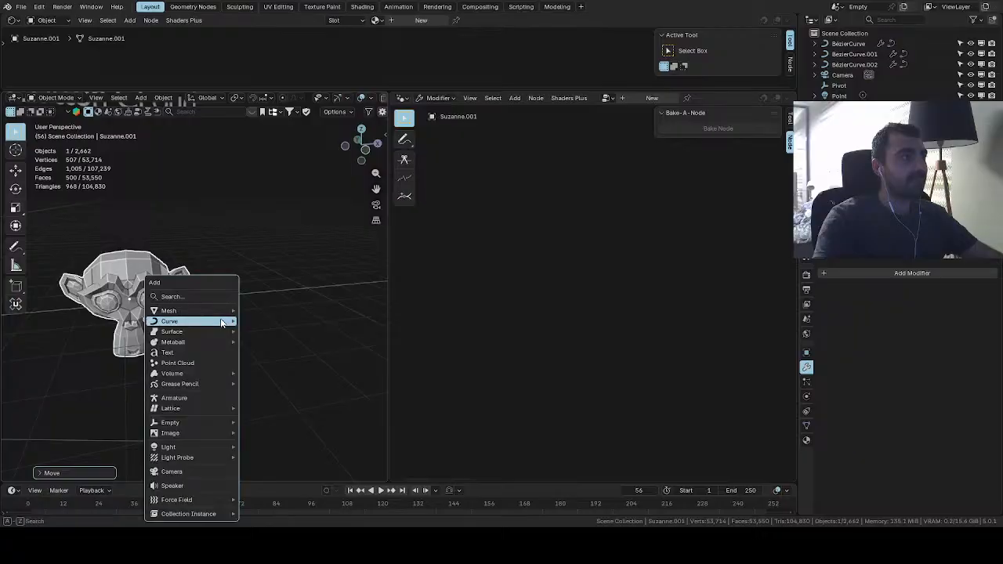
pyautogui.click(278, 112)
pyautogui.scroll(-5, 204, 282)
pyautogui.press('s')
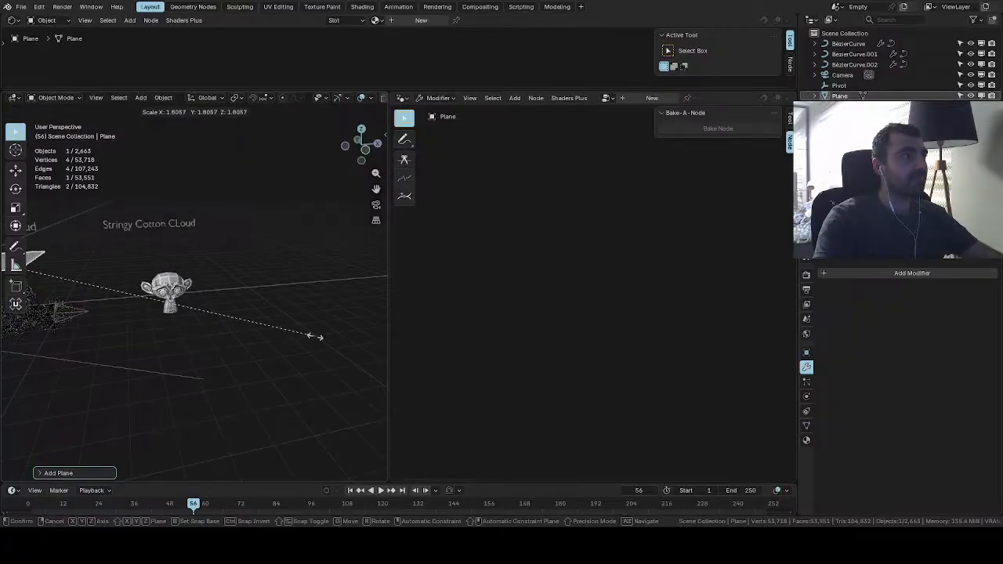
pyautogui.click(54, 341)
pyautogui.press('g')
pyautogui.click(374, 340)
pyautogui.keyDown('shift'); pyautogui.moveTo(314, 327); pyautogui.dragTo(258, 343, button='middle'); pyautogui.keyUp('shift')
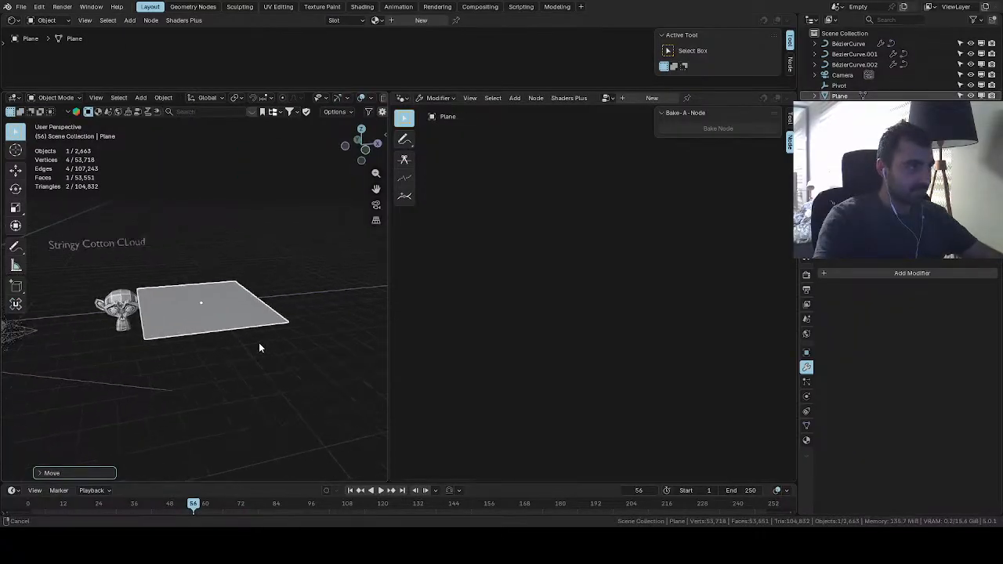
pyautogui.scroll(3, 254, 343)
pyautogui.click(68, 319)
pyautogui.press('m')
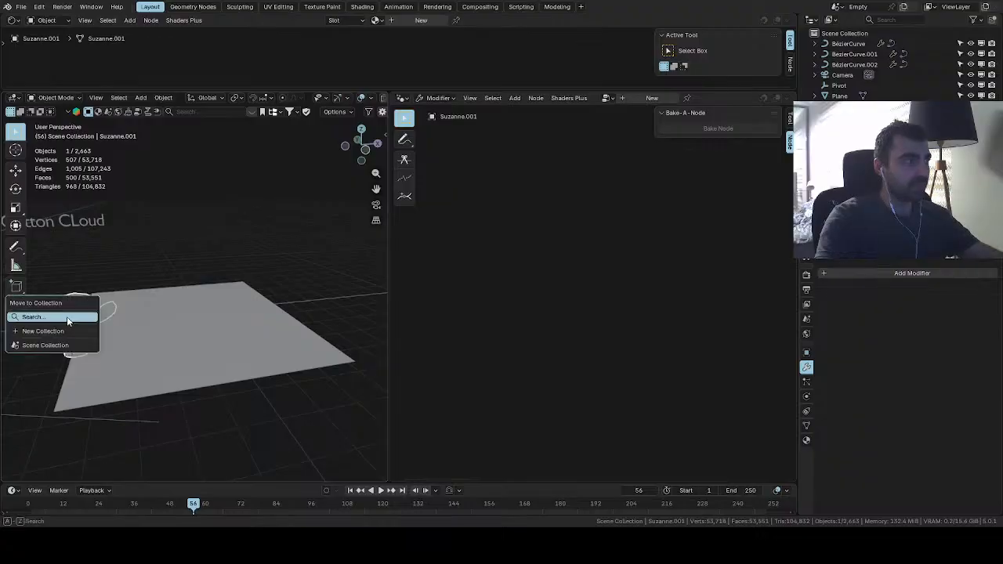
pyautogui.click(67, 317)
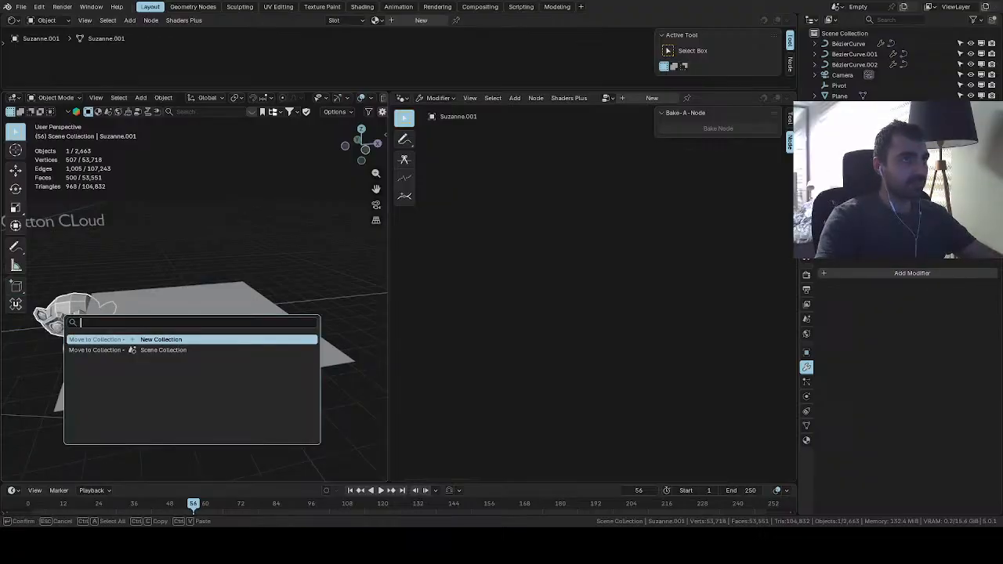
pyautogui.press('Escape')
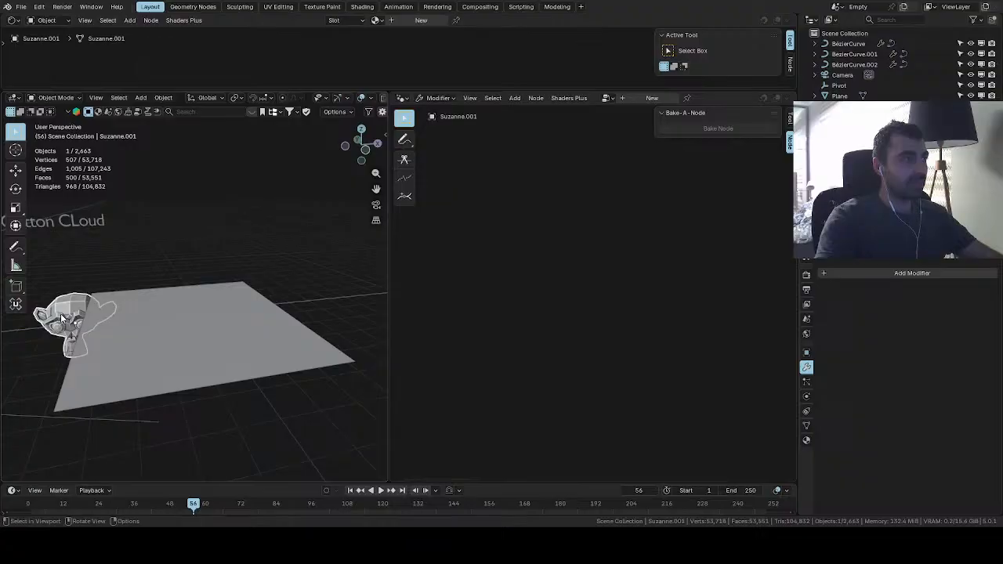
# Delete the new monkey head, select the plane and give it a new geometry node tree
pyautogui.moveTo(63, 318); pyautogui.dragTo(127, 298, button='middle')
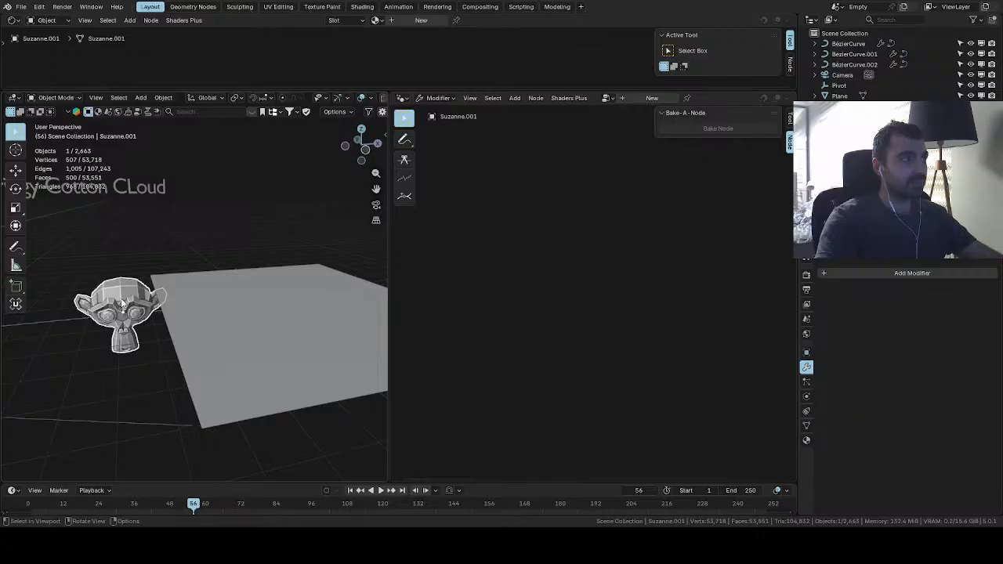
pyautogui.press('x')
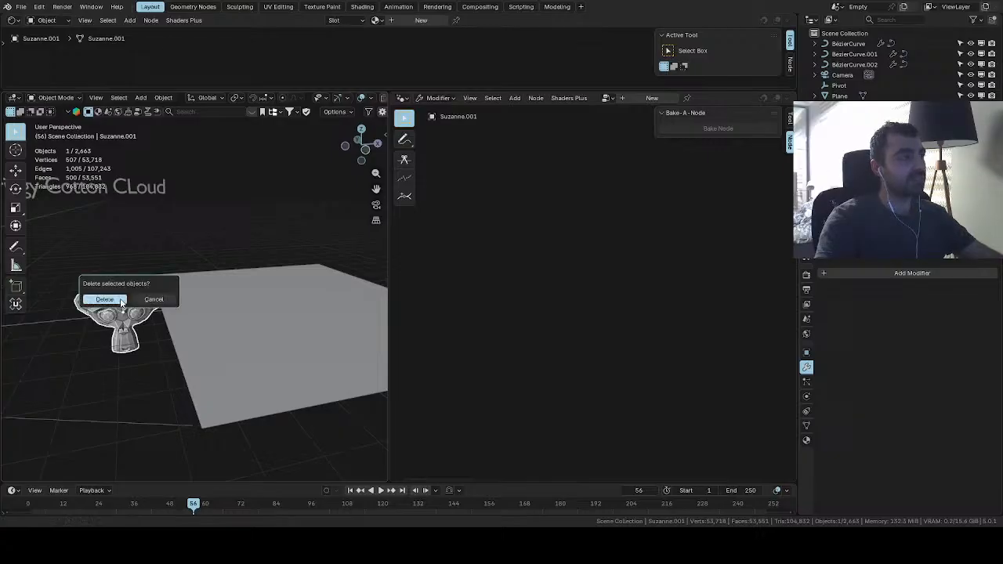
pyautogui.click(122, 300)
pyautogui.click(190, 309)
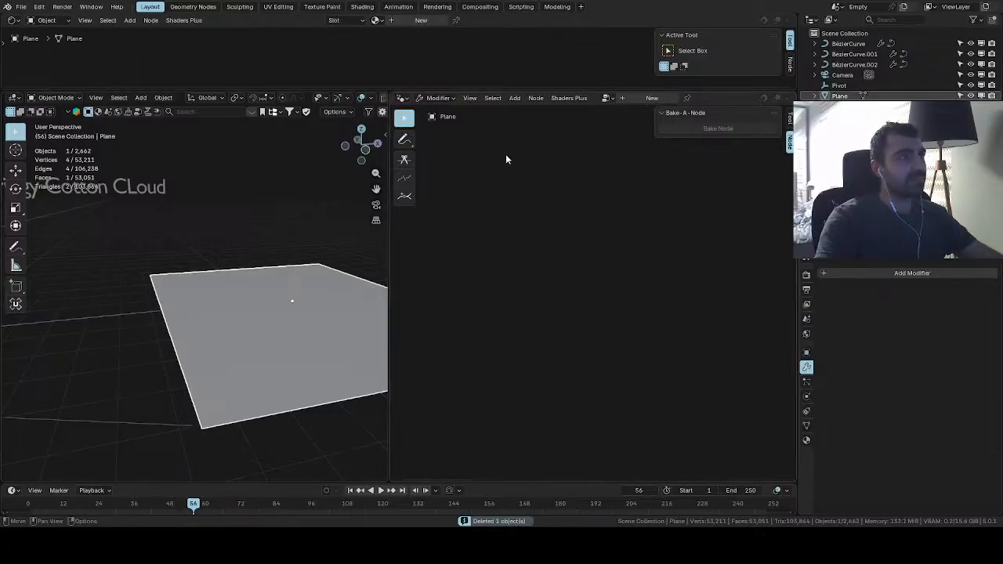
pyautogui.click(651, 98)
pyautogui.moveTo(270, 312); pyautogui.dragTo(329, 304, button='middle')
pyautogui.hotkey('shift', 'a')
pyautogui.click(467, 70)
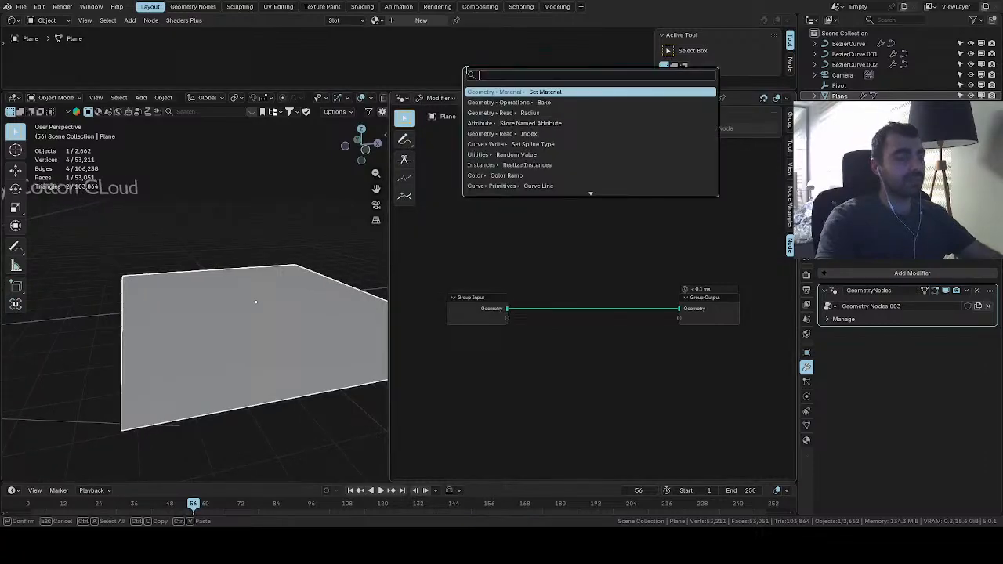
pyautogui.write('distr')
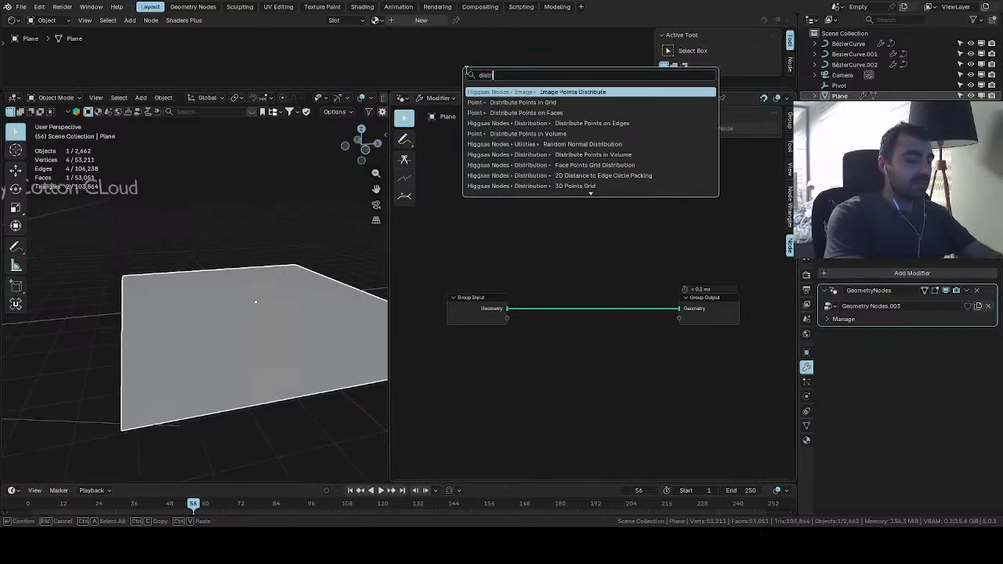
pyautogui.write('ibutio')
pyautogui.press('Escape')
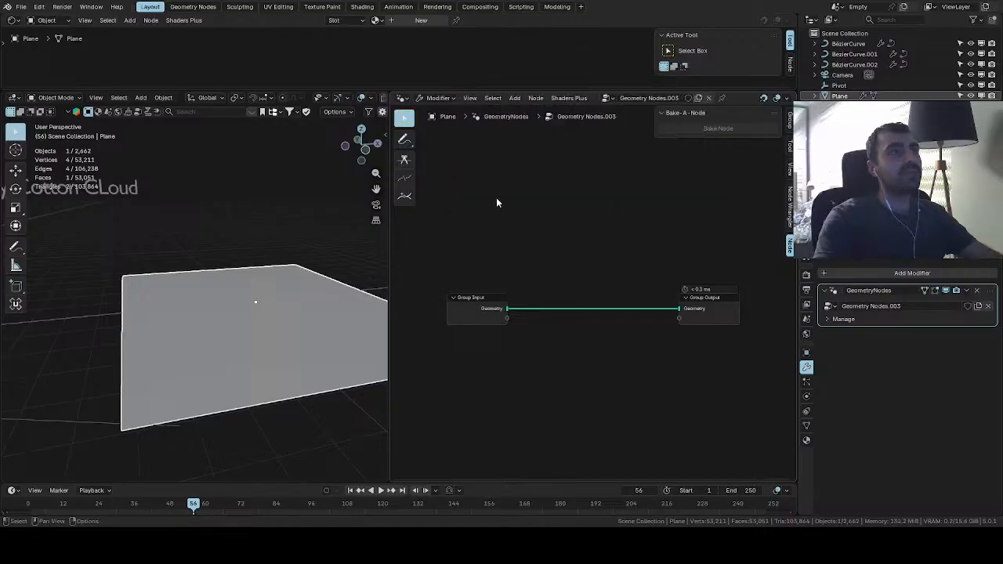
# Add a Distribute Points on Faces node below the main link and connect the Group Input geometry to its Mesh input
pyautogui.hotkey('shift', 'a')
pyautogui.click(500, 199)
pyautogui.write('distr')
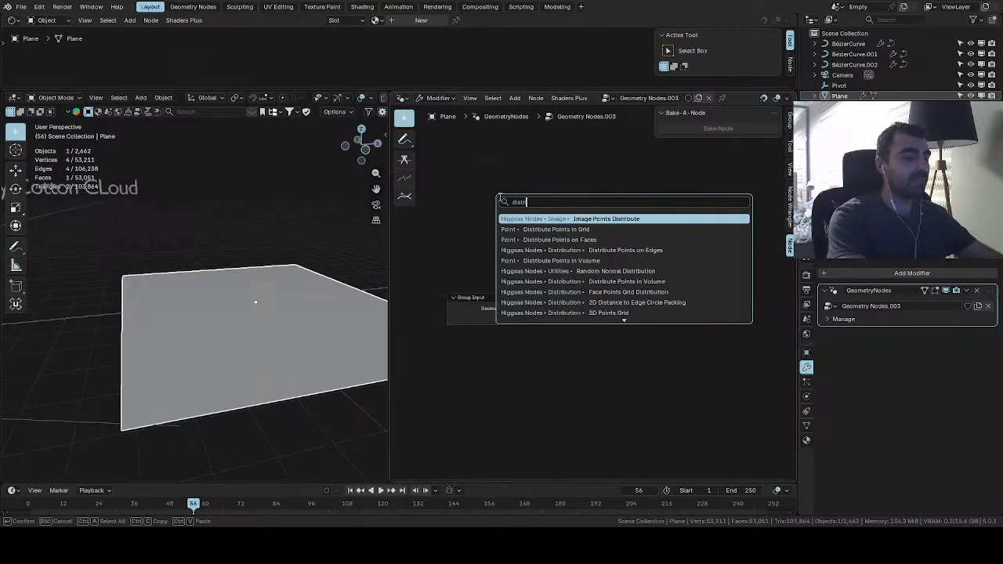
pyautogui.write('ibute')
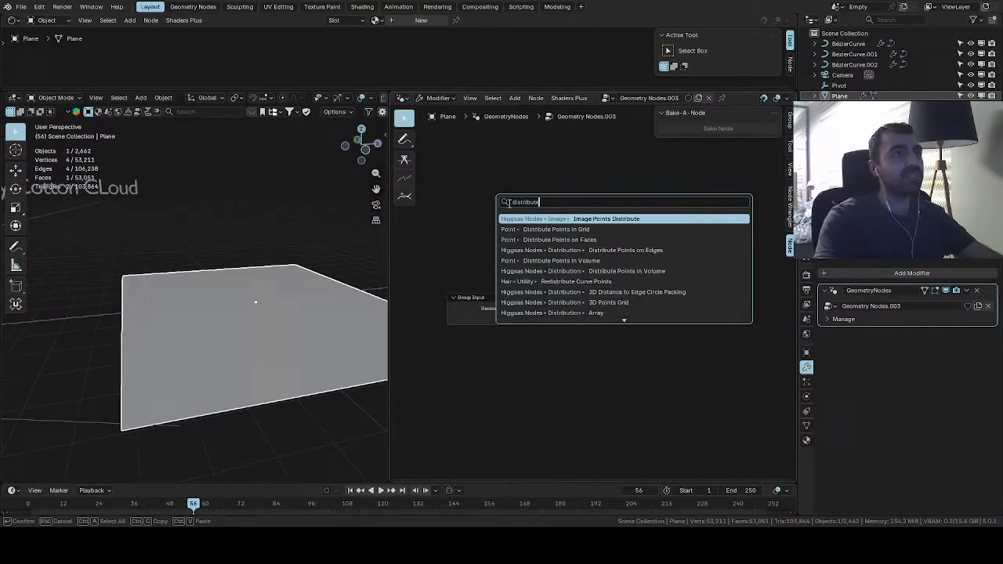
pyautogui.click(526, 239)
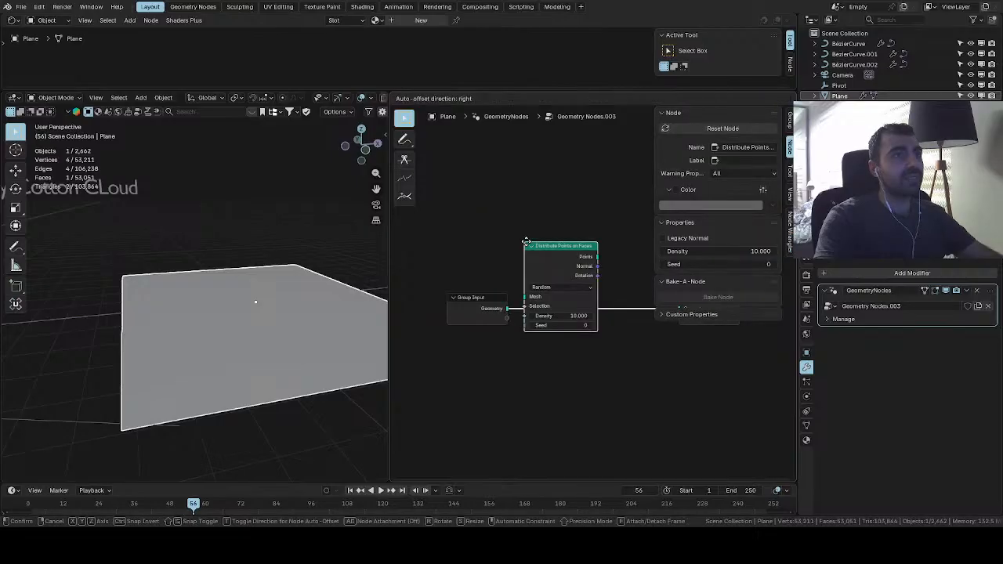
pyautogui.click(533, 337)
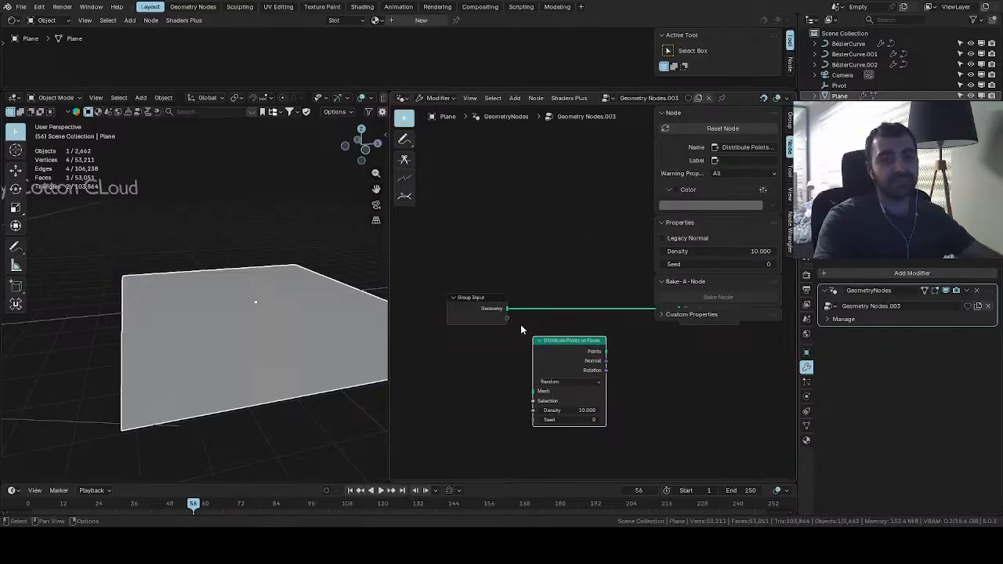
pyautogui.press('Home')
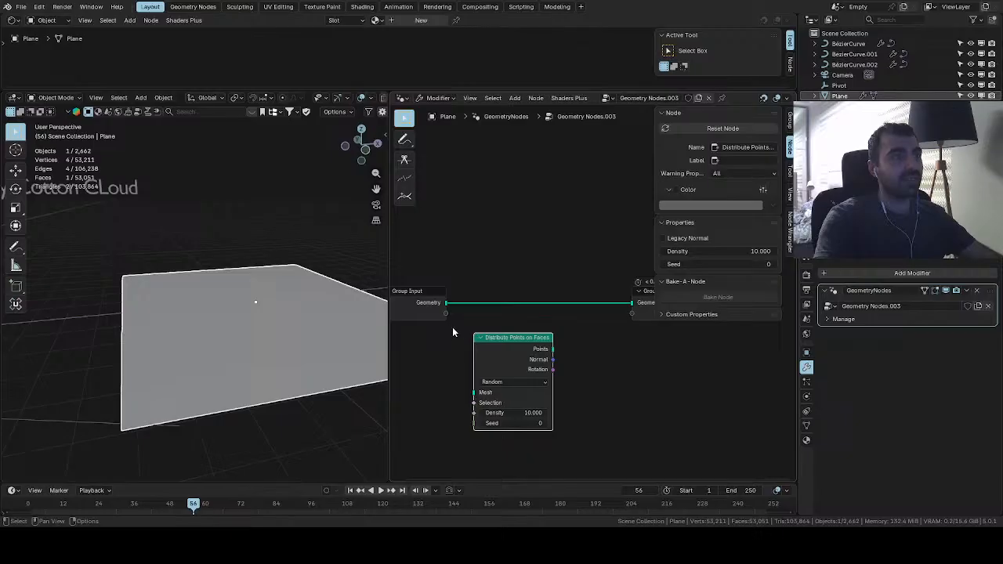
pyautogui.press('g')
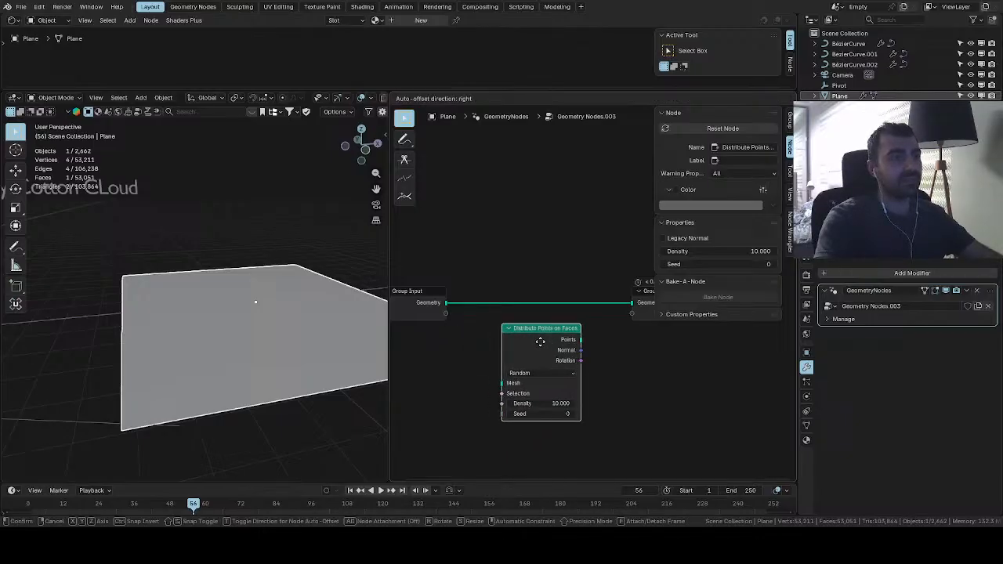
pyautogui.click(540, 342)
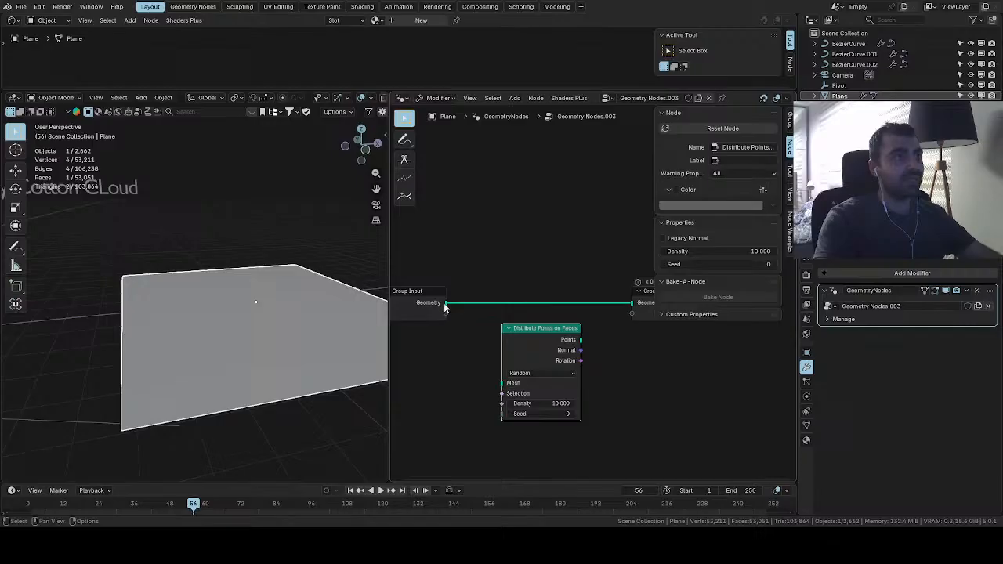
pyautogui.moveTo(444, 304); pyautogui.dragTo(497, 387)
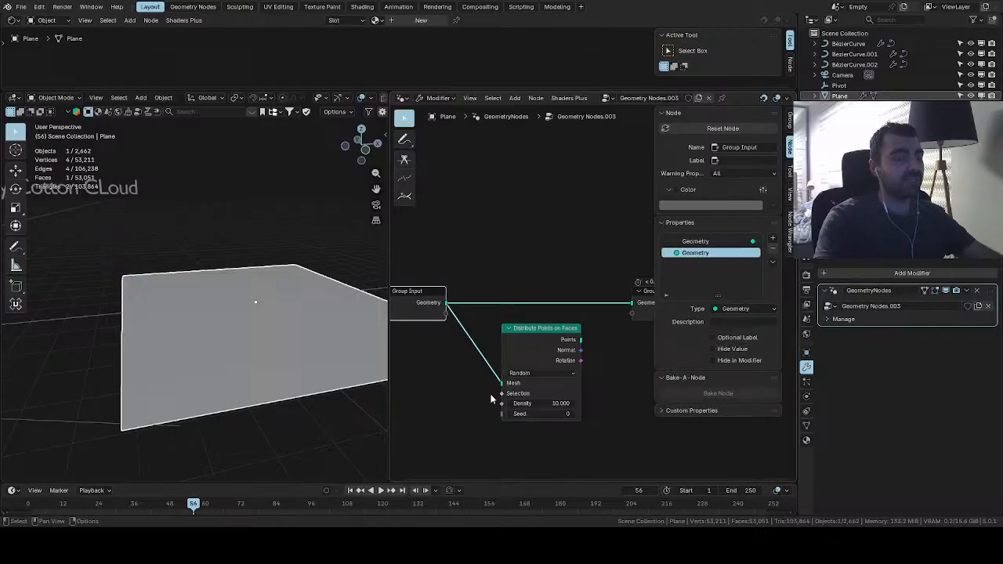
# Insert a Join Geometry node before the Group Output and connect the distributed points into it alongside the plane
pyautogui.scroll(1, 491, 395)
pyautogui.moveTo(486, 392); pyautogui.dragTo(468, 368, button='middle')
pyautogui.hotkey('shift', 'a')
pyautogui.click(559, 189)
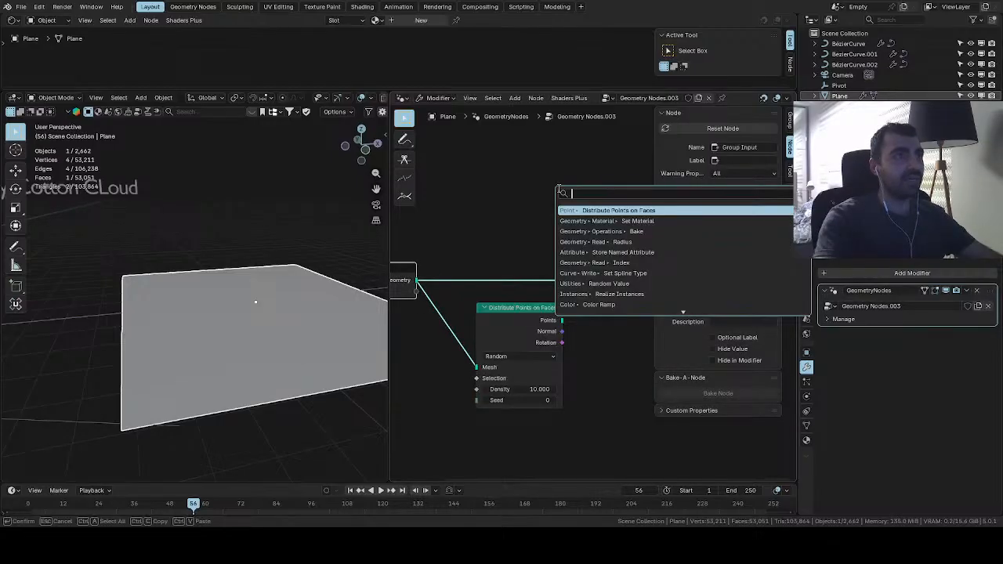
pyautogui.write('joi')
pyautogui.click(601, 209)
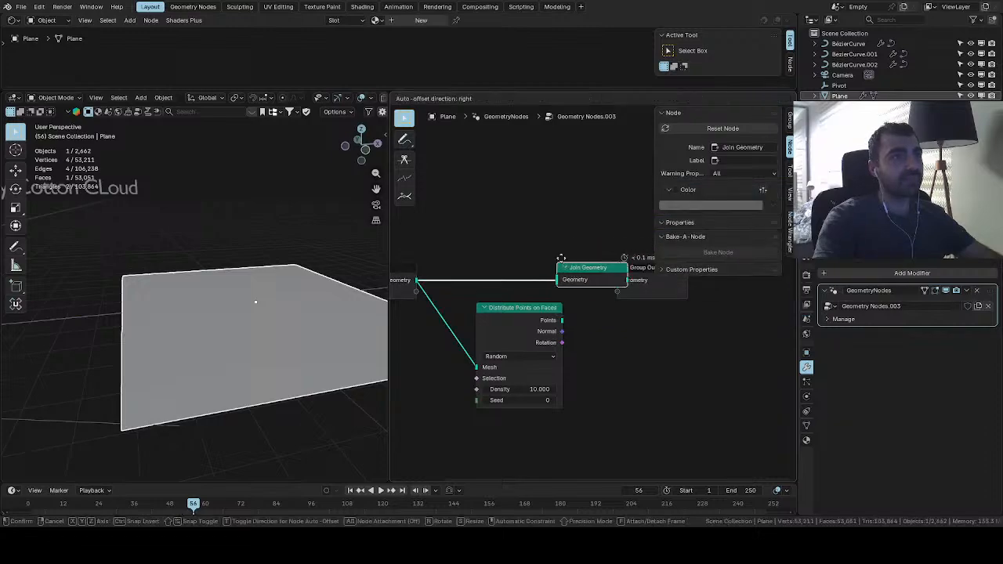
pyautogui.click(533, 258)
pyautogui.moveTo(517, 328); pyautogui.dragTo(482, 287)
pyautogui.moveTo(317, 343); pyautogui.dragTo(299, 399, button='middle')
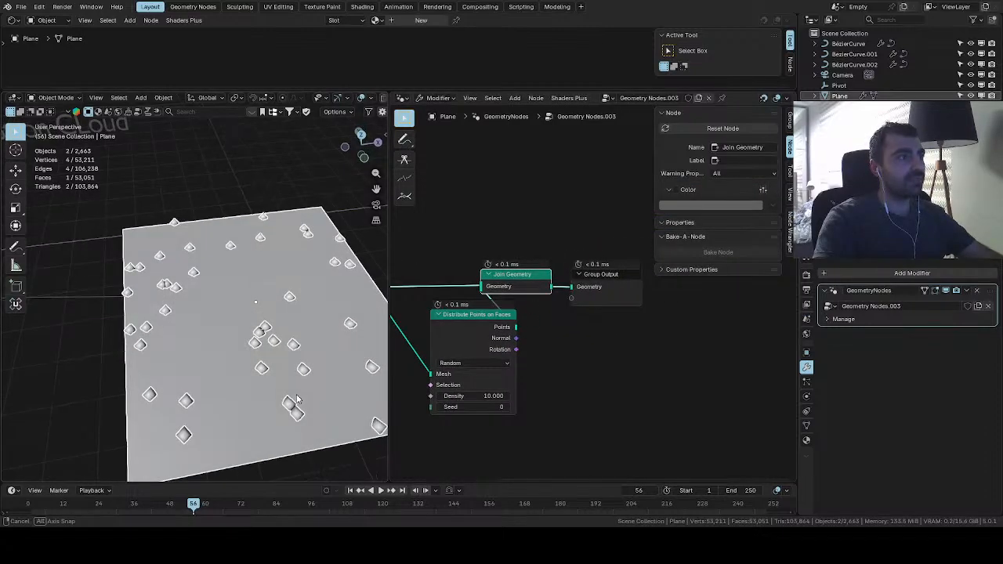
# Move the Group Input and Distribute Points on Faces nodes away from Join Geometry, then check the points on the plane up close
pyautogui.moveTo(472, 367); pyautogui.dragTo(616, 358, button='middle')
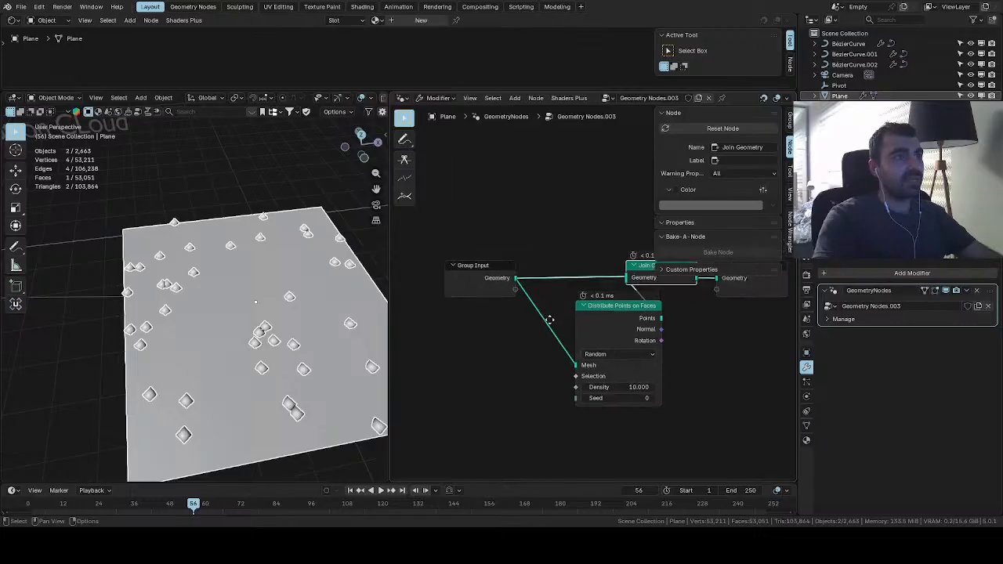
pyautogui.moveTo(551, 321); pyautogui.dragTo(529, 344, button='middle')
pyautogui.moveTo(448, 300); pyautogui.dragTo(383, 302)
pyautogui.moveTo(584, 344); pyautogui.dragTo(483, 343)
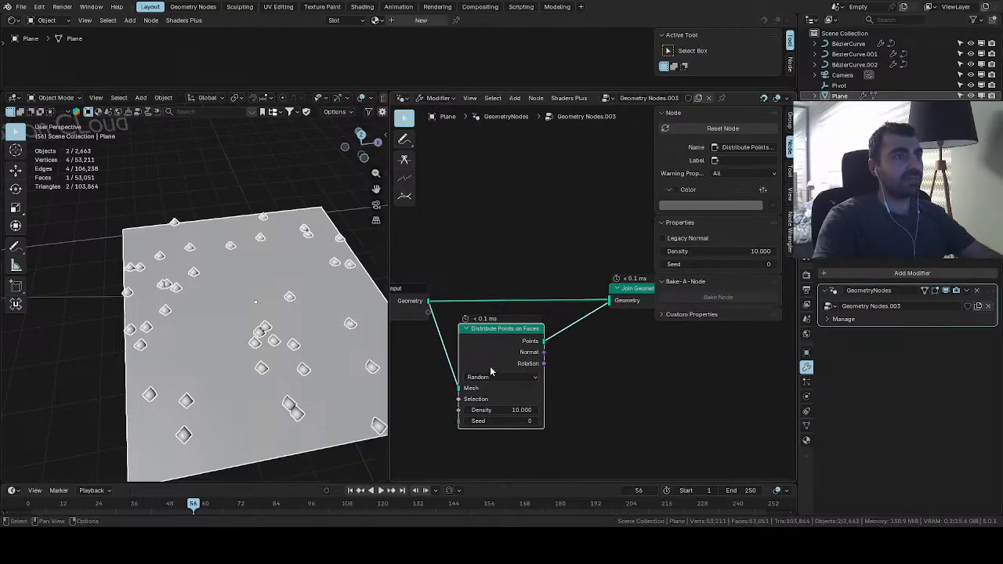
pyautogui.moveTo(477, 365); pyautogui.dragTo(531, 351, button='middle')
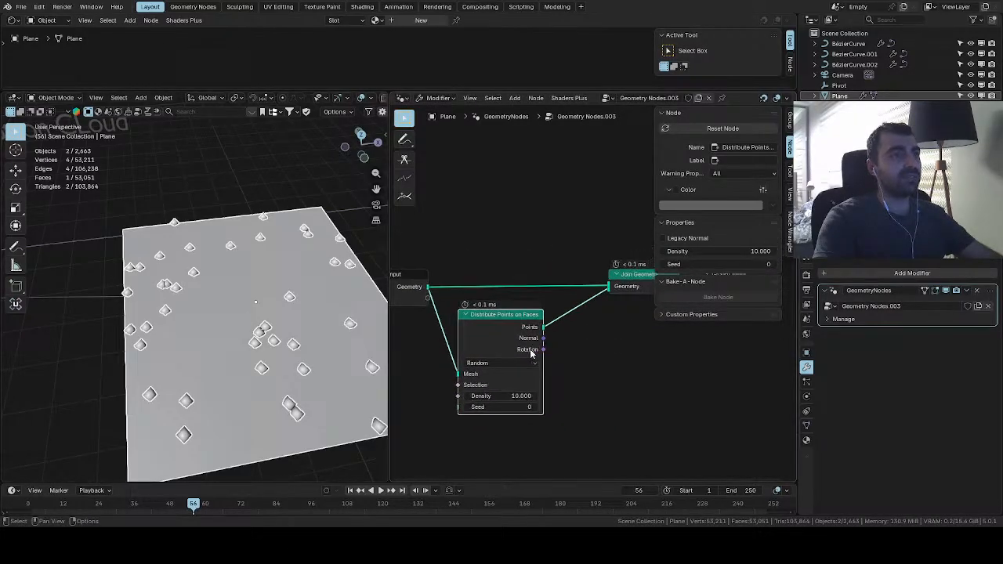
pyautogui.moveTo(447, 364); pyautogui.dragTo(511, 337, button='middle')
pyautogui.scroll(6, 284, 363)
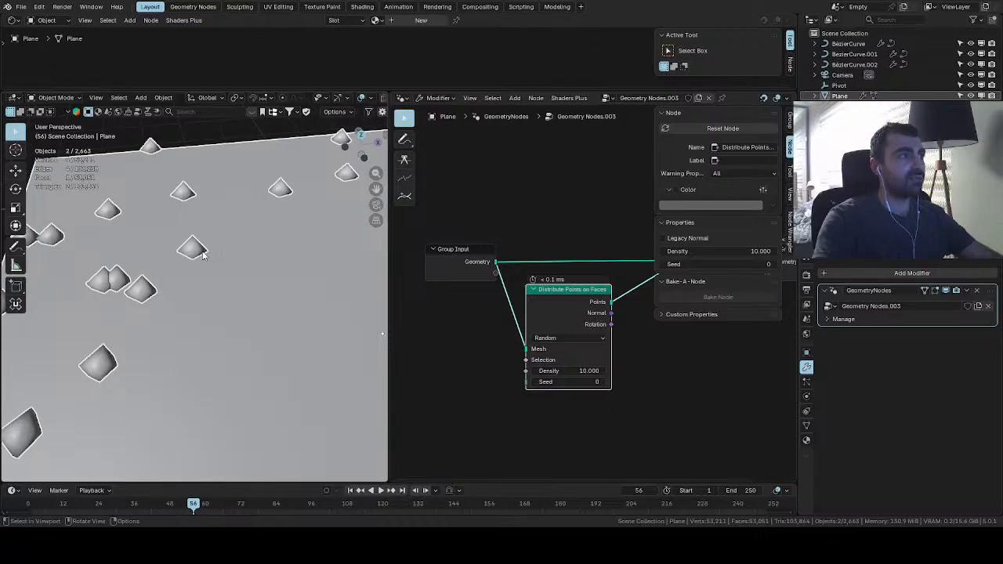
pyautogui.scroll(-4, 231, 308)
# Add an Ico Sphere node and place it beneath the Group Input node
pyautogui.hotkey('shift', 'a')
pyautogui.press('Escape')
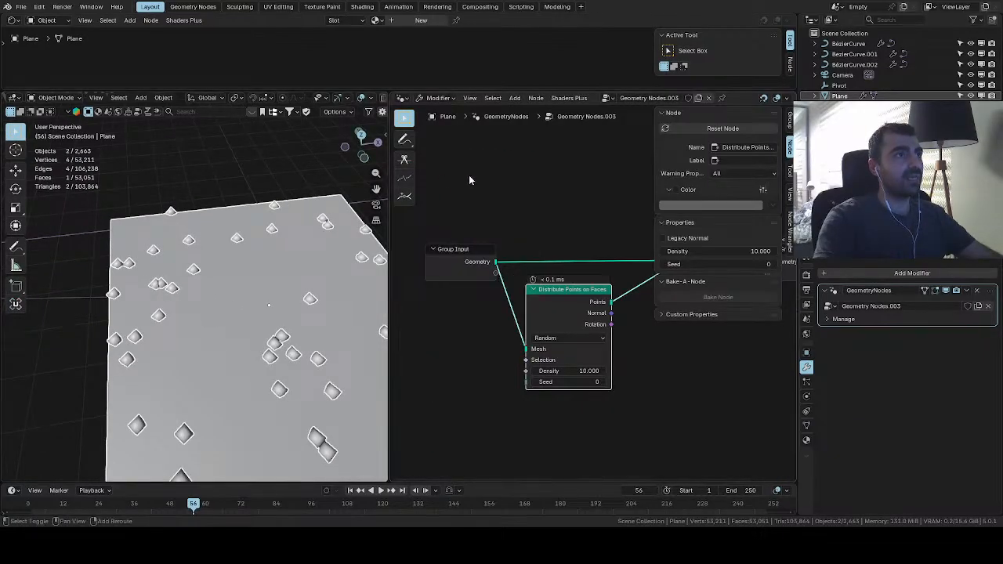
pyautogui.hotkey('shift', 'a')
pyautogui.click(471, 176)
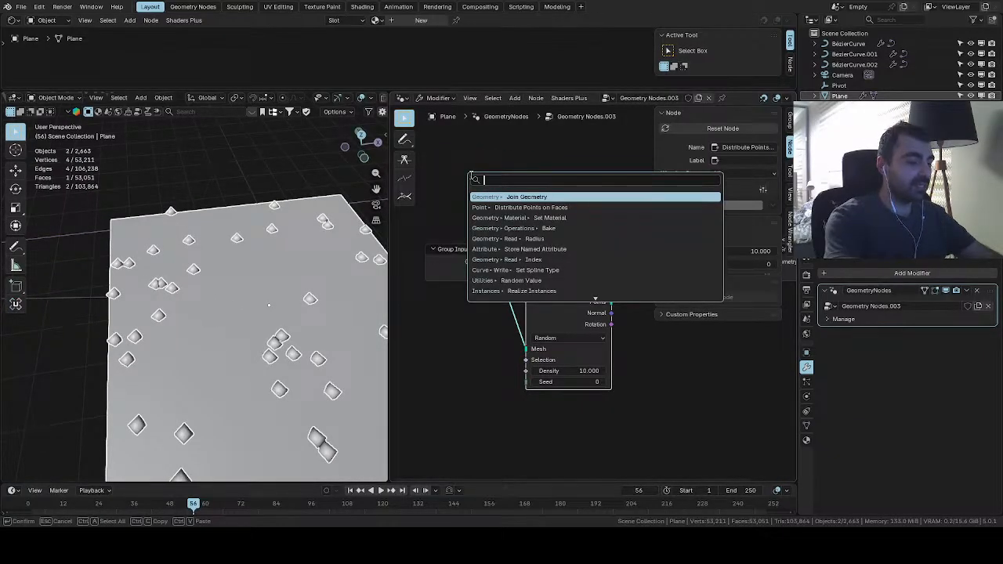
pyautogui.write('phere')
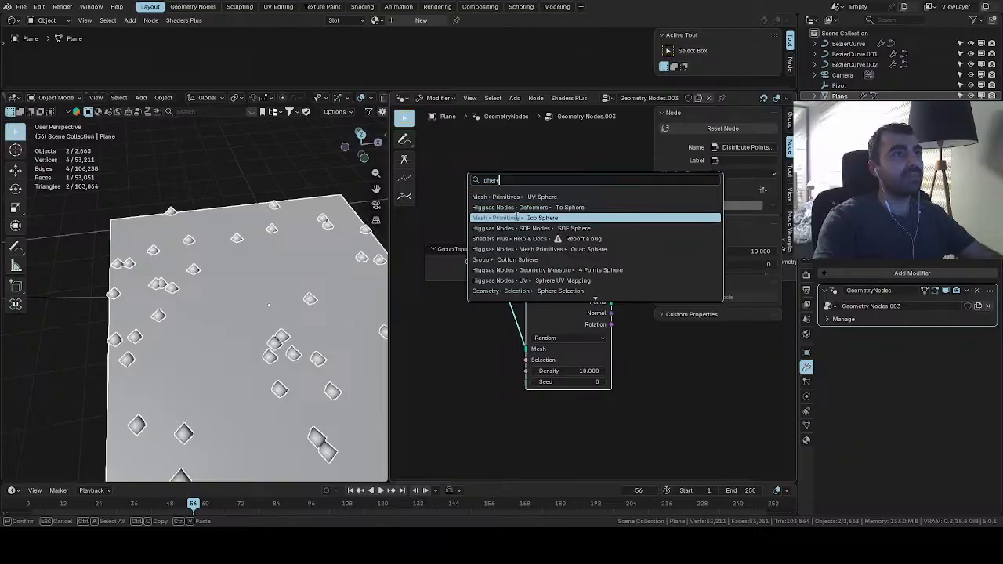
pyautogui.click(514, 217)
pyautogui.click(476, 339)
pyautogui.moveTo(476, 339); pyautogui.dragTo(428, 346, button='middle')
# Insert Instance on Points between the distributed points and Join Geometry, and connect the Ico Sphere mesh to its Instance input
pyautogui.moveTo(565, 307); pyautogui.dragTo(592, 312)
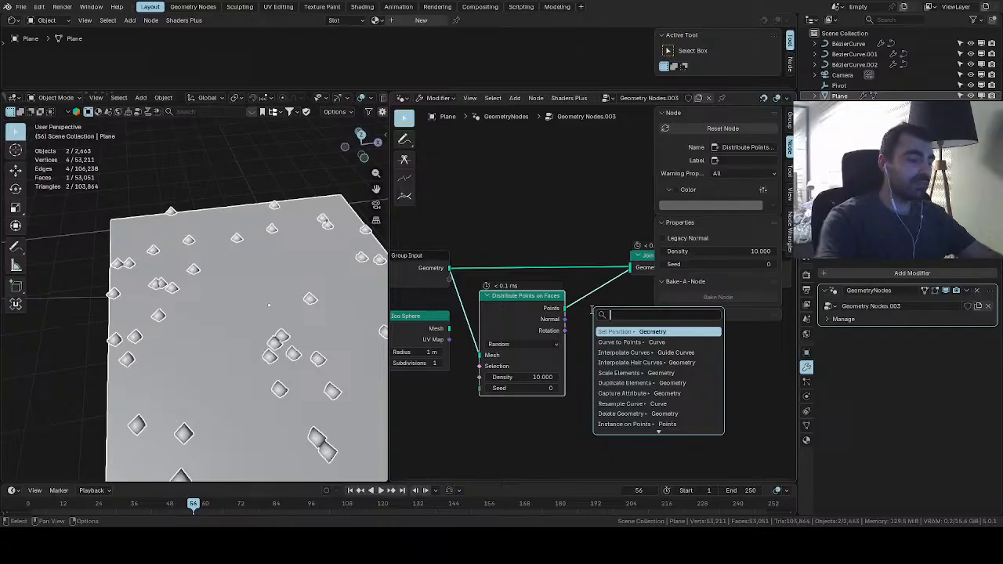
pyautogui.write('instanc')
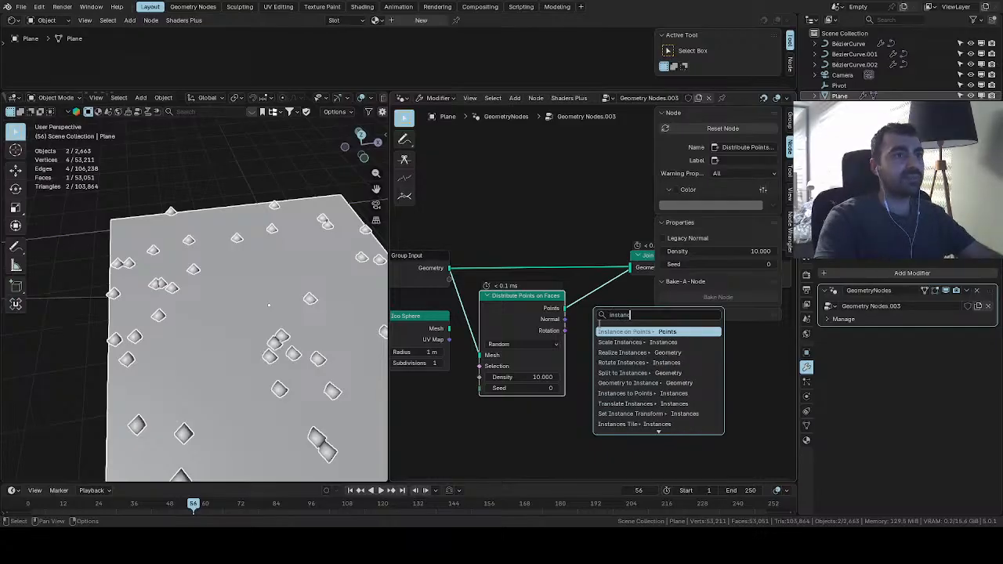
pyautogui.press('Return')
pyautogui.click(603, 312)
pyautogui.moveTo(424, 326); pyautogui.dragTo(578, 361)
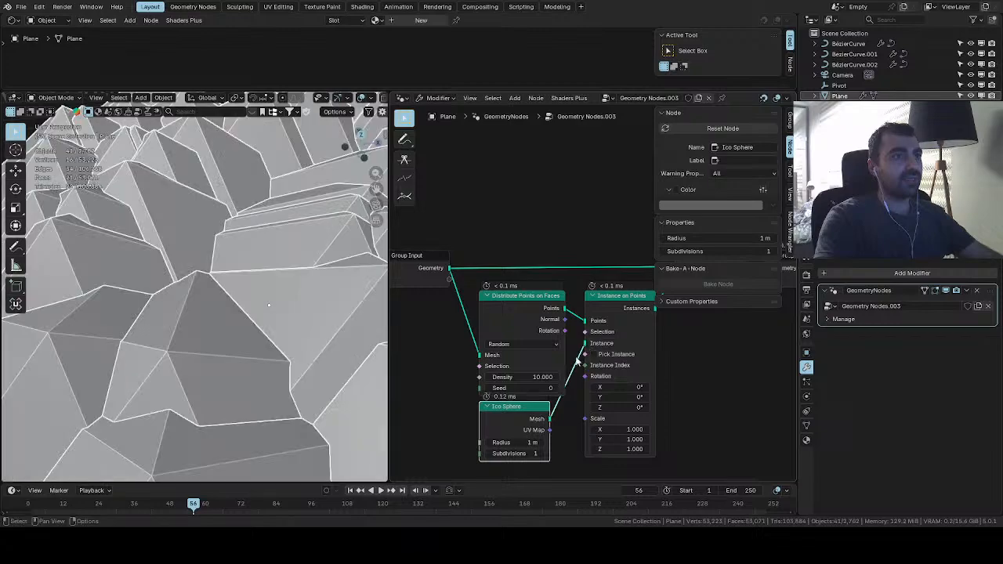
# Set the Instance on Points scale to 0.040 on X, Y and Z
pyautogui.scroll(-4, 288, 335)
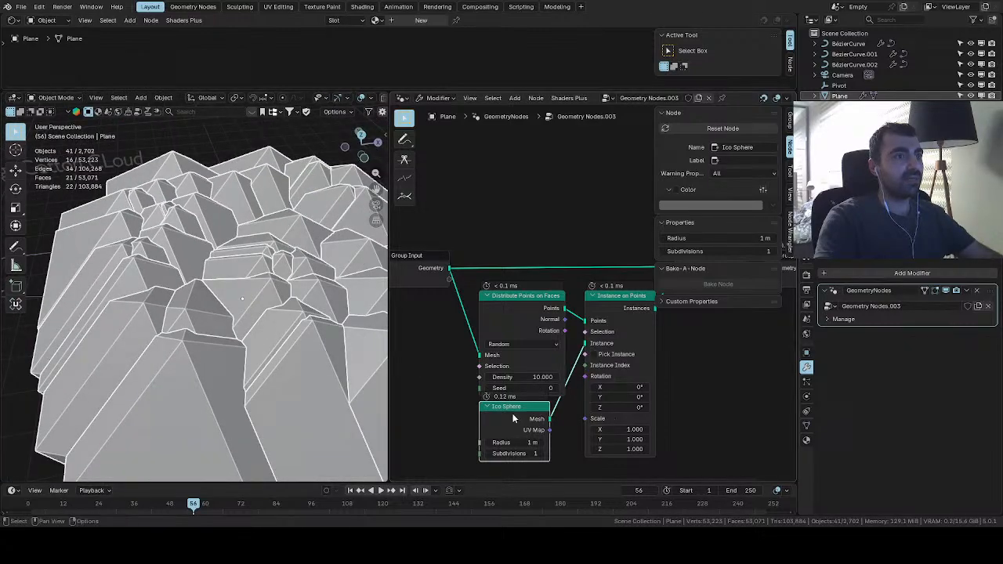
pyautogui.moveTo(514, 416); pyautogui.dragTo(511, 419)
pyautogui.moveTo(617, 430); pyautogui.dragTo(547, 449)
pyautogui.scroll(5, 231, 335)
pyautogui.scroll(-2, 515, 354)
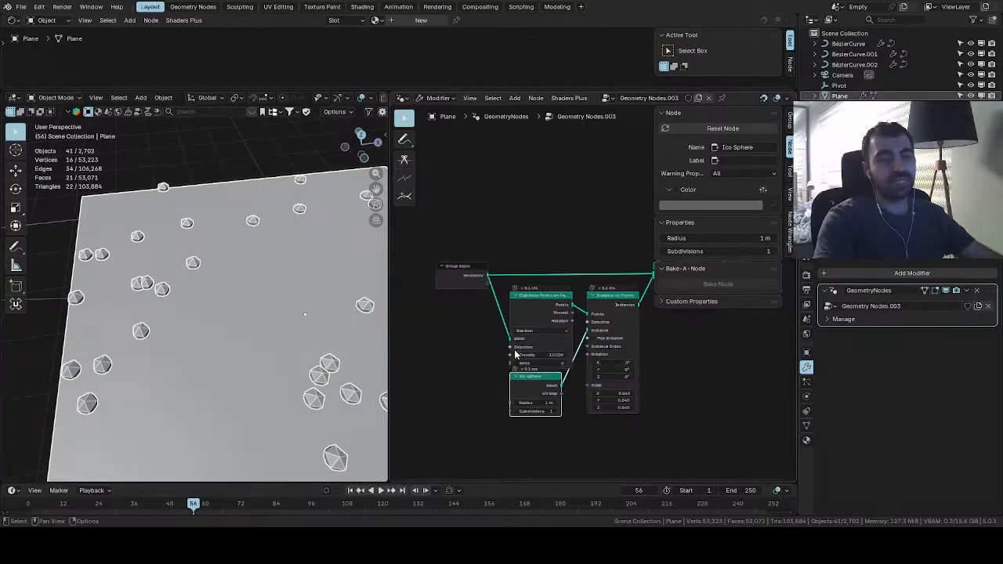
# Move the Ico Sphere node clear of the others and insert a Set Position node between it and Instance on Points
pyautogui.moveTo(515, 354); pyautogui.dragTo(547, 278, button='middle')
pyautogui.moveTo(560, 309); pyautogui.dragTo(417, 325)
pyautogui.scroll(1, 453, 337)
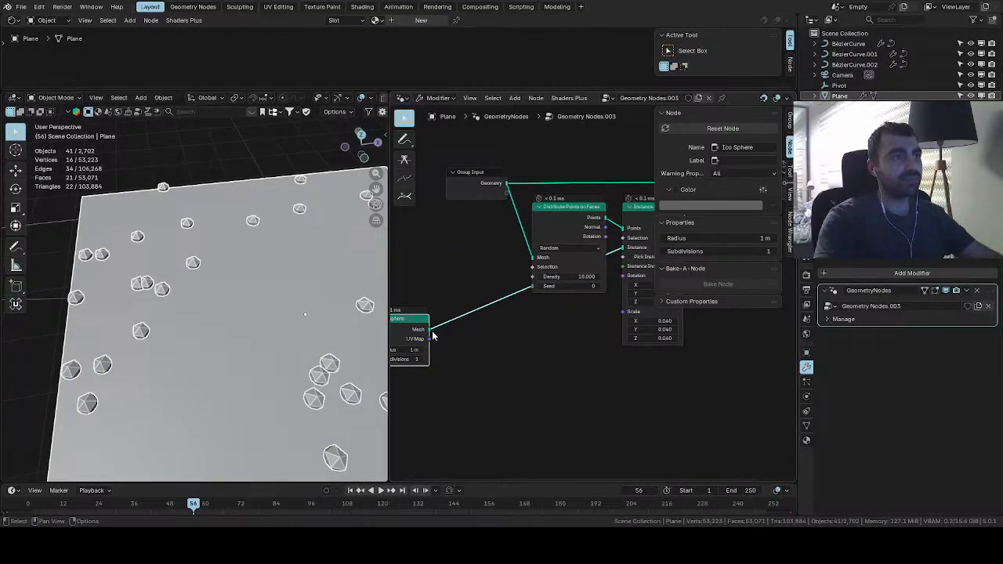
pyautogui.moveTo(433, 335); pyautogui.dragTo(464, 328, button='middle')
pyautogui.moveTo(439, 327); pyautogui.dragTo(435, 346)
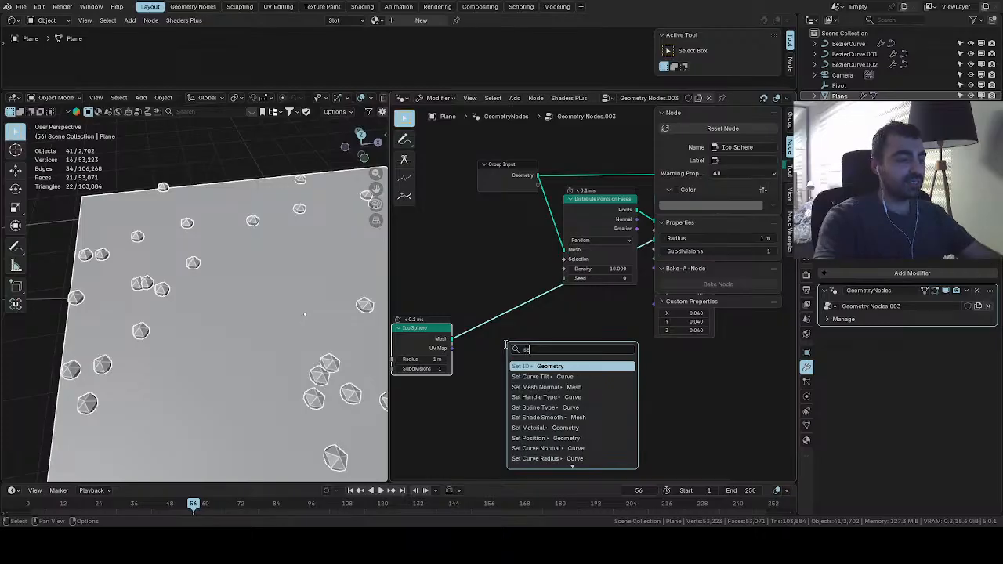
pyautogui.write('set pos')
pyautogui.press('Return')
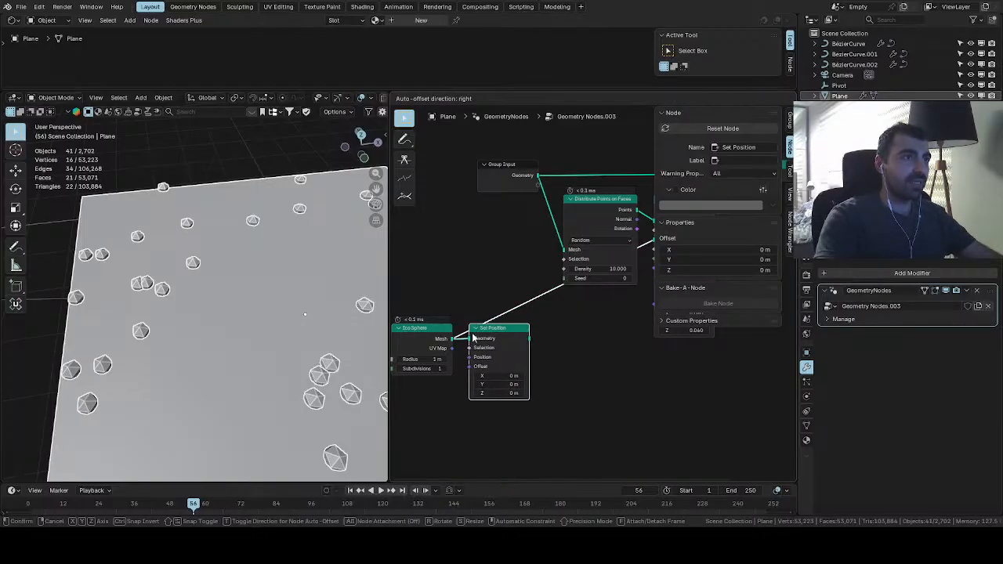
pyautogui.click(473, 336)
pyautogui.scroll(1, 494, 337)
pyautogui.moveTo(495, 337); pyautogui.dragTo(541, 315, button='middle')
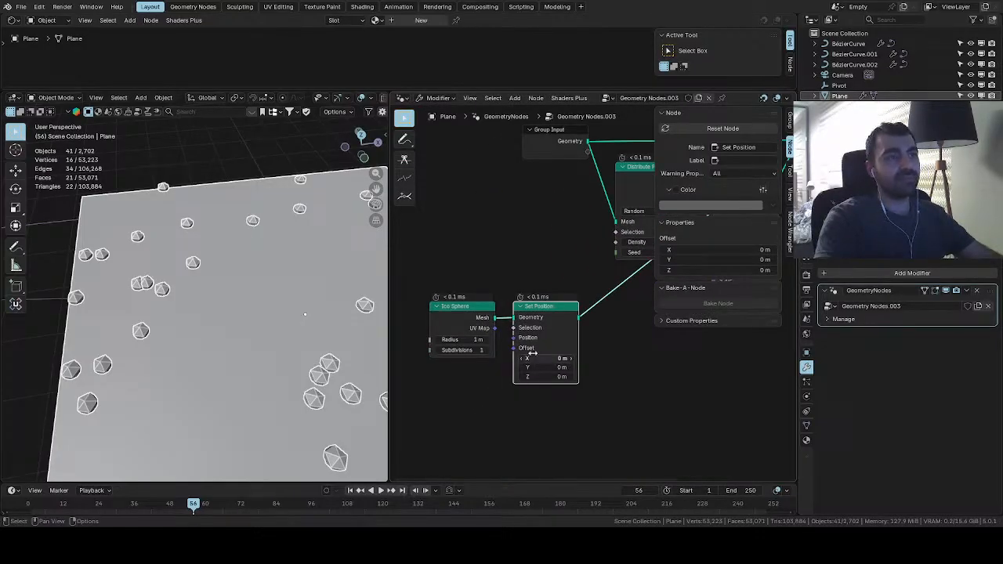
# Add a Noise Texture node beneath the Ico Sphere node and connect its Color output to the Set Position Offset
pyautogui.scroll(2, 520, 301)
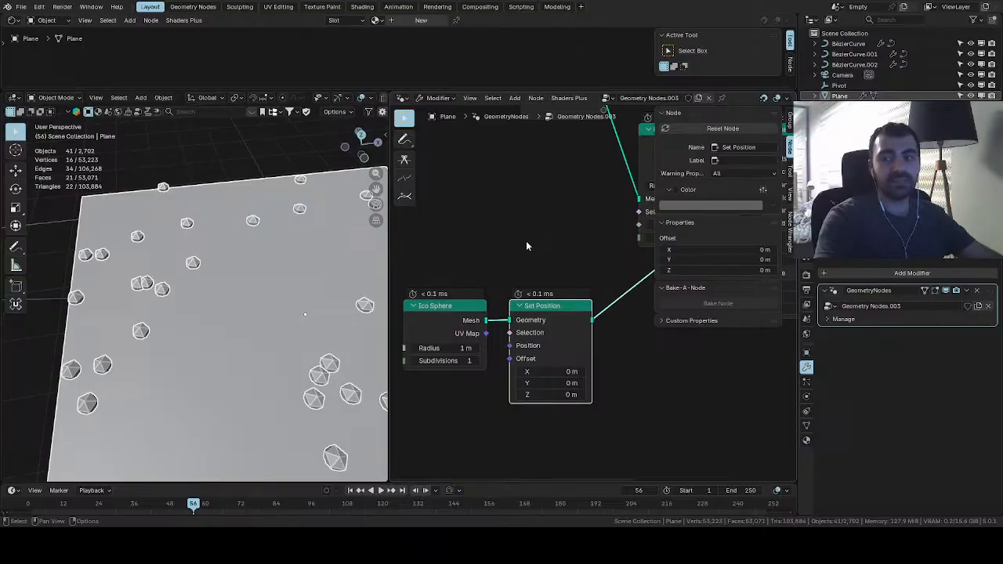
pyautogui.hotkey('shift', 'a')
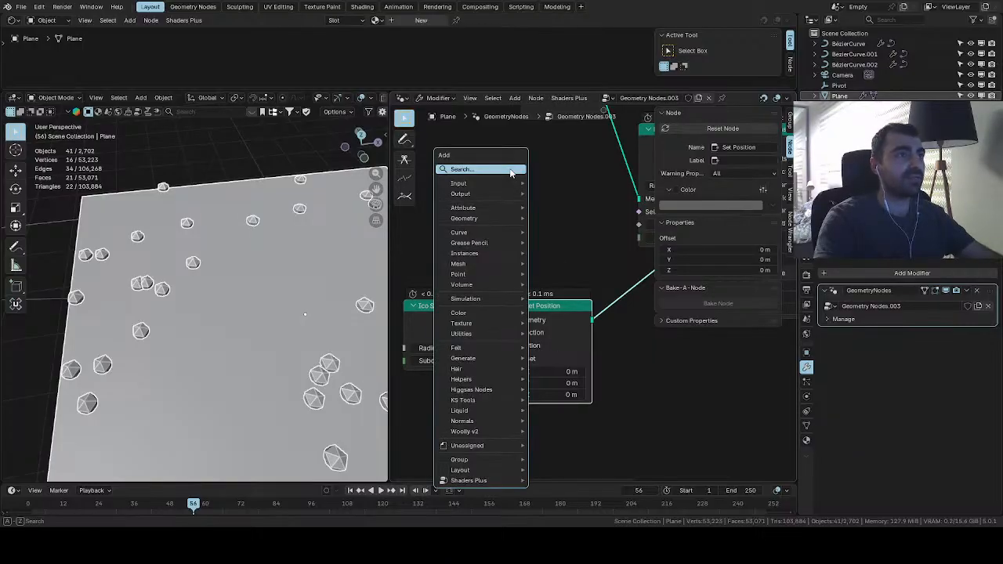
pyautogui.click(510, 170)
pyautogui.write('no')
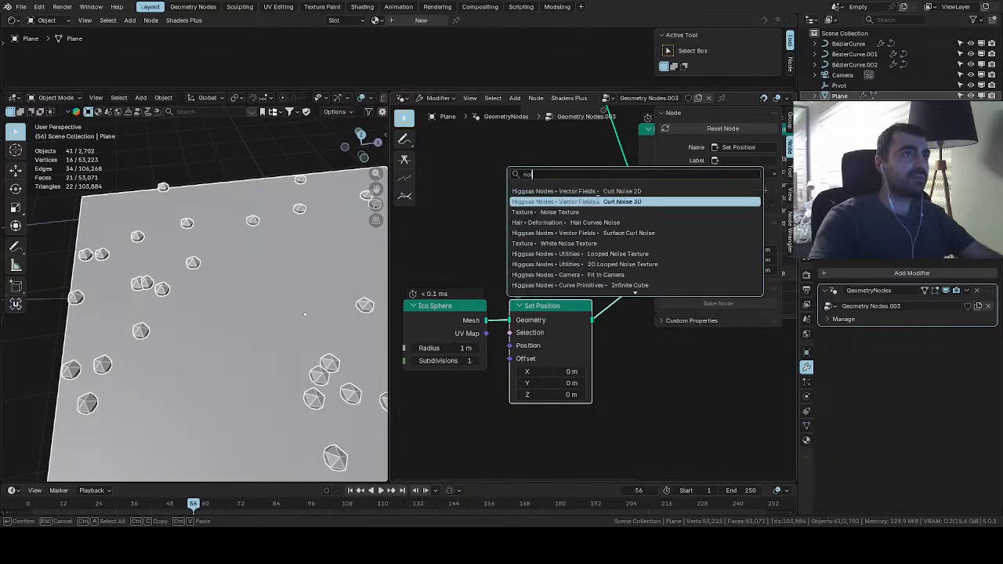
pyautogui.click(560, 212)
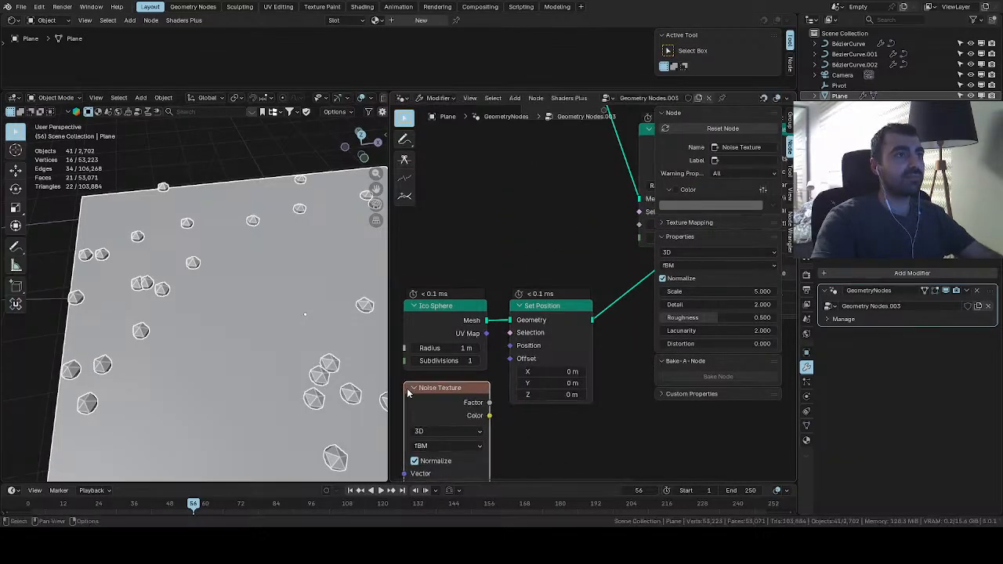
pyautogui.click(499, 352)
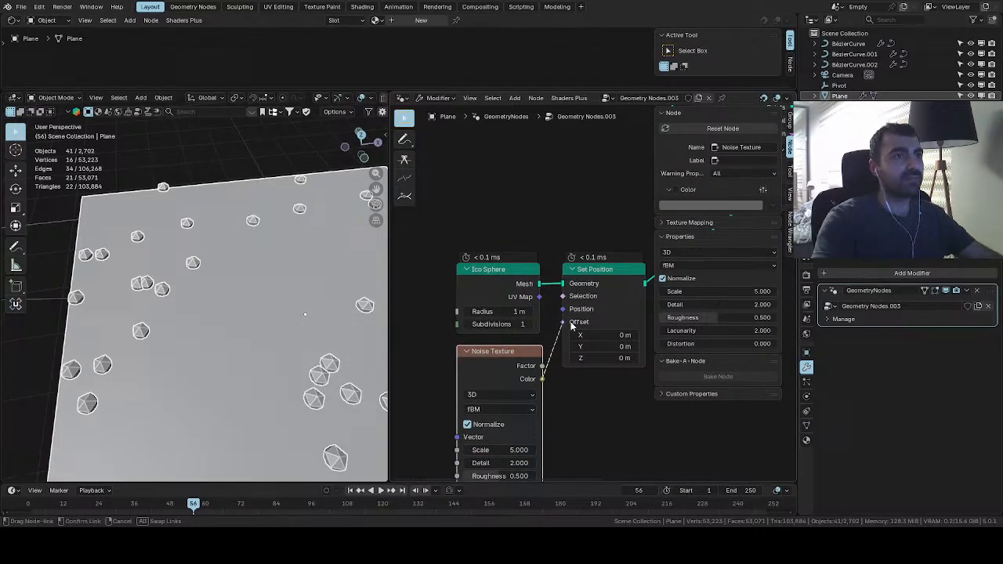
pyautogui.moveTo(572, 326); pyautogui.dragTo(572, 325)
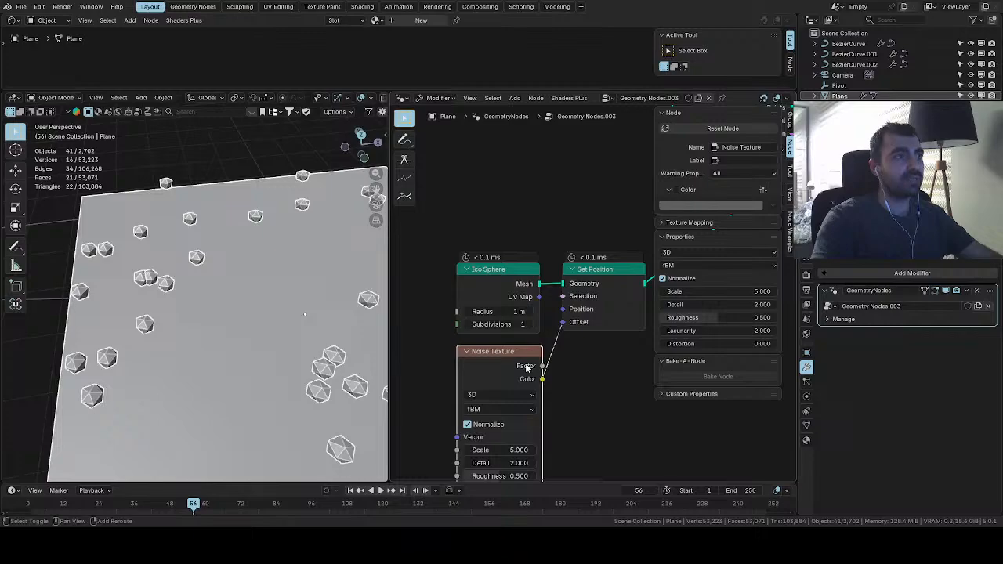
# Insert a Vector Math Subtract node between the noise Color and the Offset, subtracting 0.500 on all three axes
pyautogui.moveTo(526, 367); pyautogui.dragTo(534, 322, button='middle')
pyautogui.moveTo(550, 334); pyautogui.dragTo(570, 335)
pyautogui.write('subtra')
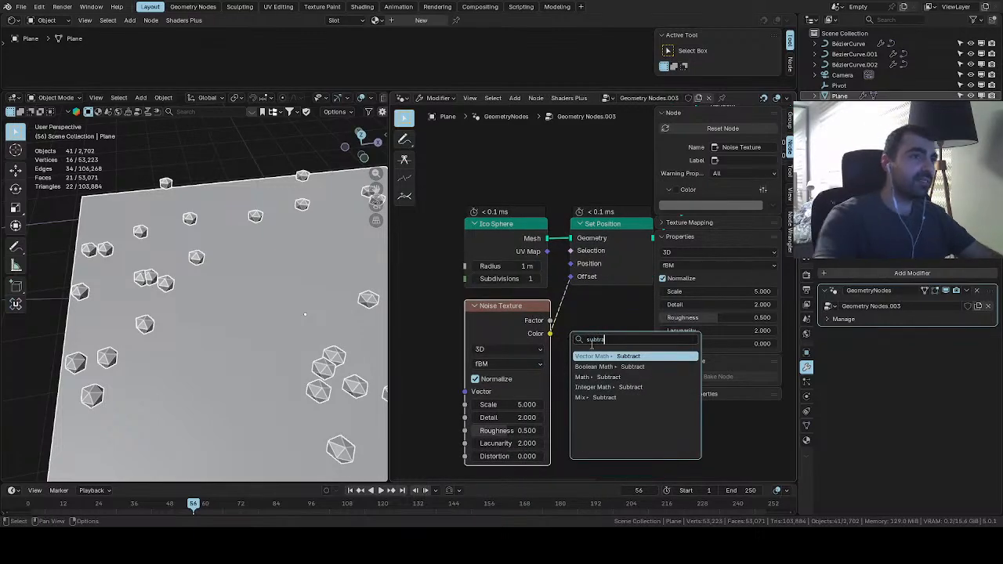
pyautogui.press('Return')
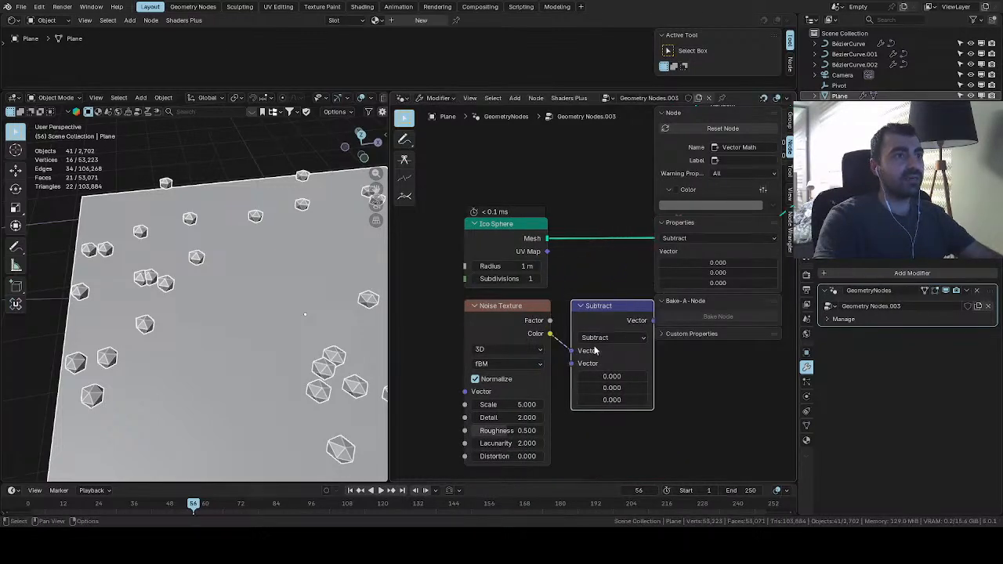
pyautogui.write('.5')
pyautogui.press('Return')
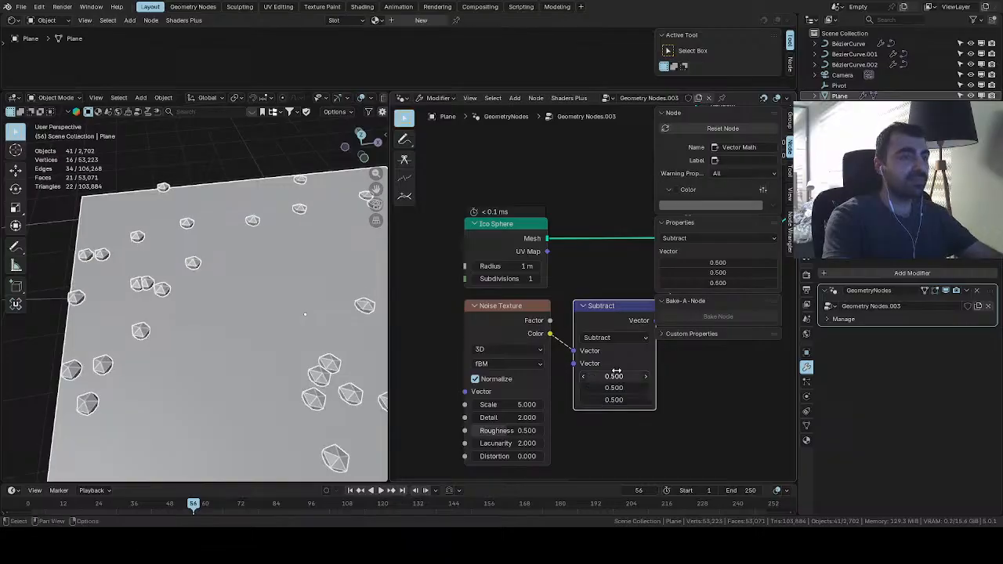
# Add a Scene Time node beside the Noise Texture and switch the noise dimensions to 4D
pyautogui.moveTo(270, 249); pyautogui.dragTo(260, 206, button='middle')
pyautogui.moveTo(488, 344); pyautogui.dragTo(557, 293, button='middle')
pyautogui.hotkey('shift', 'a')
pyautogui.write('sc')
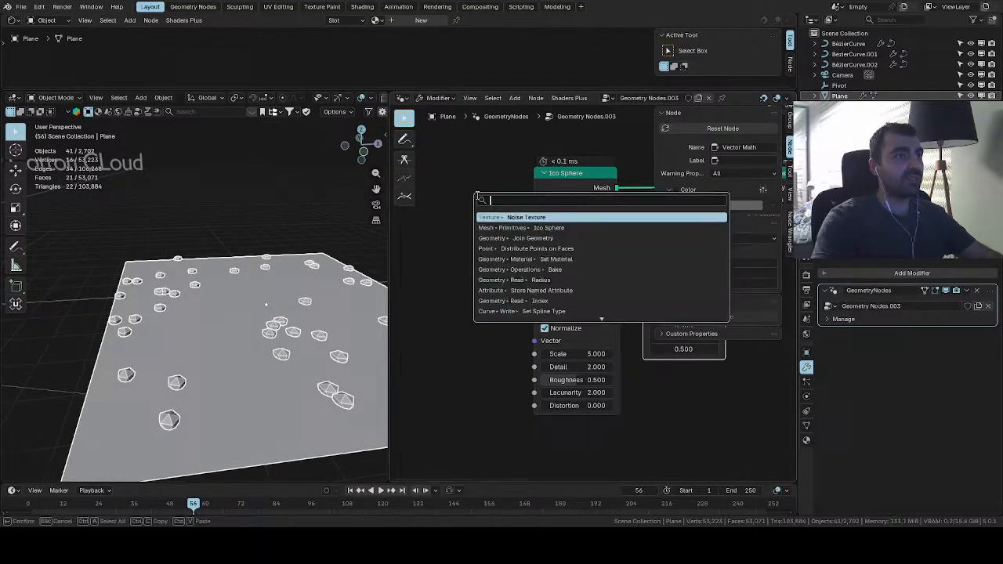
pyautogui.write('ene')
pyautogui.press('Return')
pyautogui.click(485, 304)
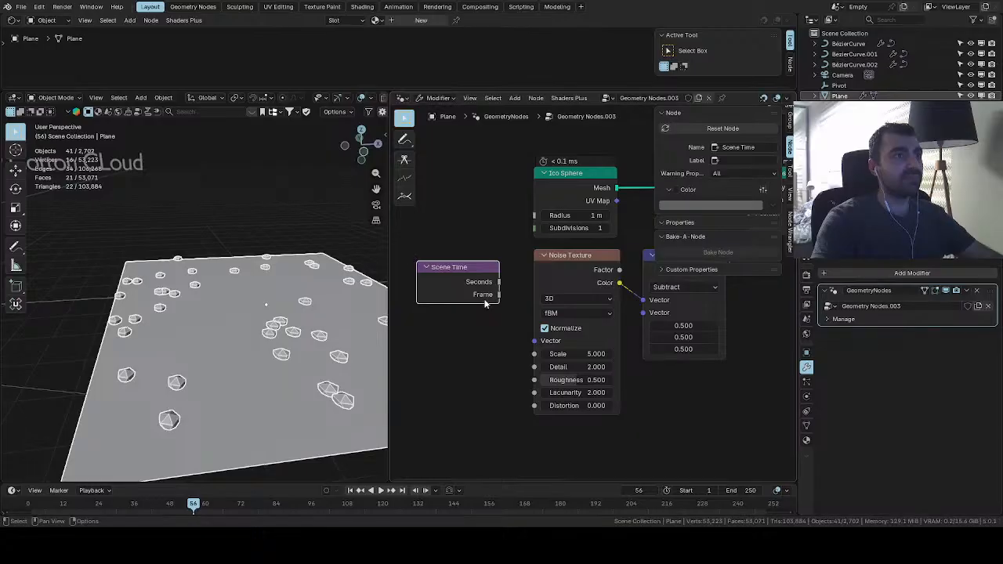
pyautogui.moveTo(467, 330); pyautogui.dragTo(470, 333)
pyautogui.click(578, 301)
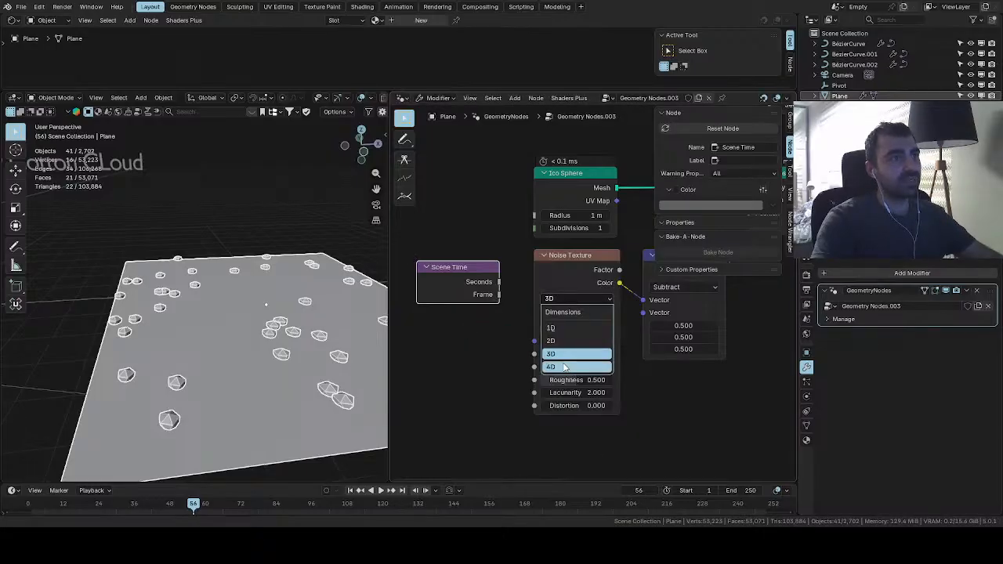
pyautogui.click(568, 367)
# Multiply the Scene Time Frame output by 0.001 with a Math node and feed the result into the noise W input
pyautogui.keyDown('shift'); pyautogui.moveTo(613, 332); pyautogui.dragTo(548, 362, button='middle'); pyautogui.keyUp('shift')
pyautogui.moveTo(455, 341); pyautogui.dragTo(520, 342, button='middle')
pyautogui.moveTo(496, 325); pyautogui.dragTo(468, 358)
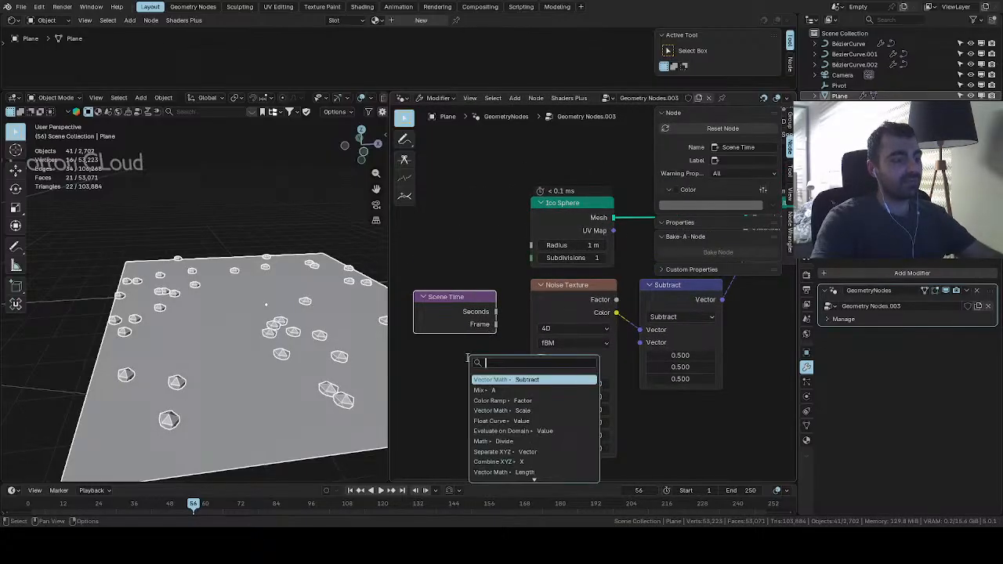
pyautogui.write('mul')
pyautogui.press('Return')
pyautogui.click(459, 369)
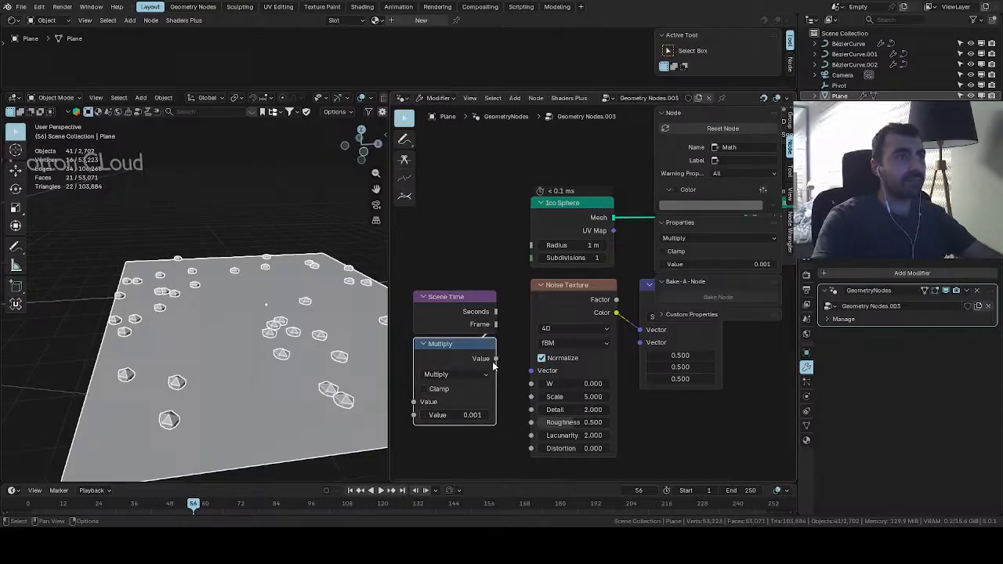
# With the animation playing, raise the Ico Sphere subdivisions to 2 and set the Instance on Points scale to 0.100 on all axes
pyautogui.moveTo(612, 361); pyautogui.dragTo(396, 444, button='middle')
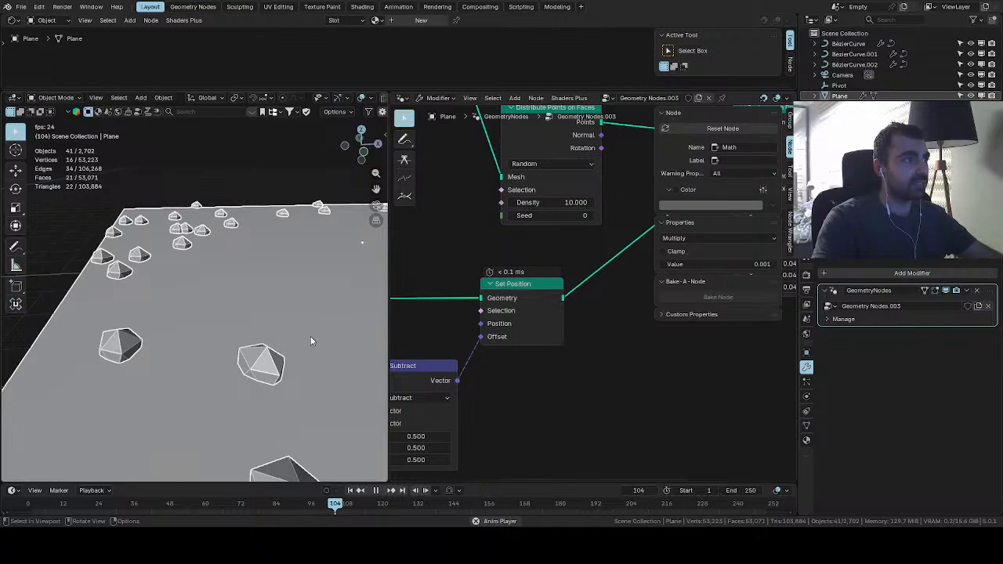
pyautogui.moveTo(447, 373); pyautogui.dragTo(378, 421, button='middle')
pyautogui.click(480, 360)
pyautogui.moveTo(721, 369); pyautogui.dragTo(667, 387, button='middle')
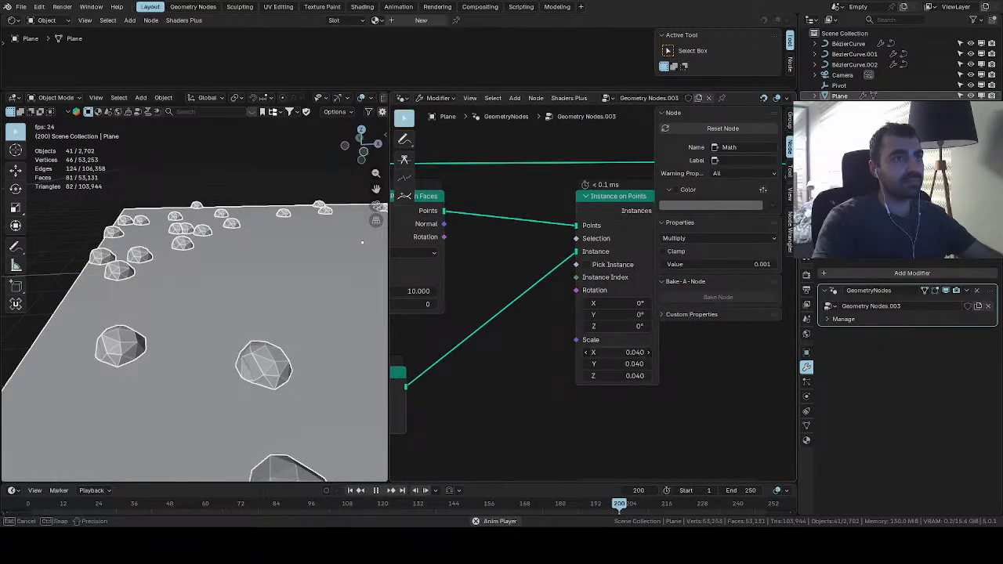
pyautogui.moveTo(621, 353)
pyautogui.mouseDown()
pyautogui.moveTo(637, 376)
pyautogui.moveTo(608, 353)
pyautogui.mouseUp()
pyautogui.scroll(-3, 287, 340)
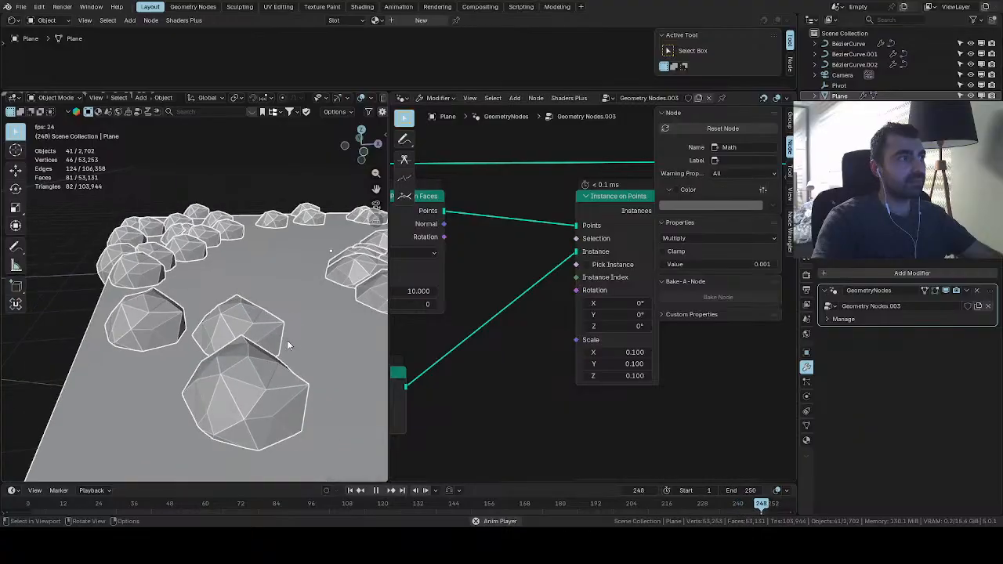
# Set the Multiply node's value to 0.002 to speed up the noise animation
pyautogui.moveTo(443, 353); pyautogui.dragTo(681, 305, button='middle')
pyautogui.moveTo(495, 372); pyautogui.dragTo(631, 338, button='middle')
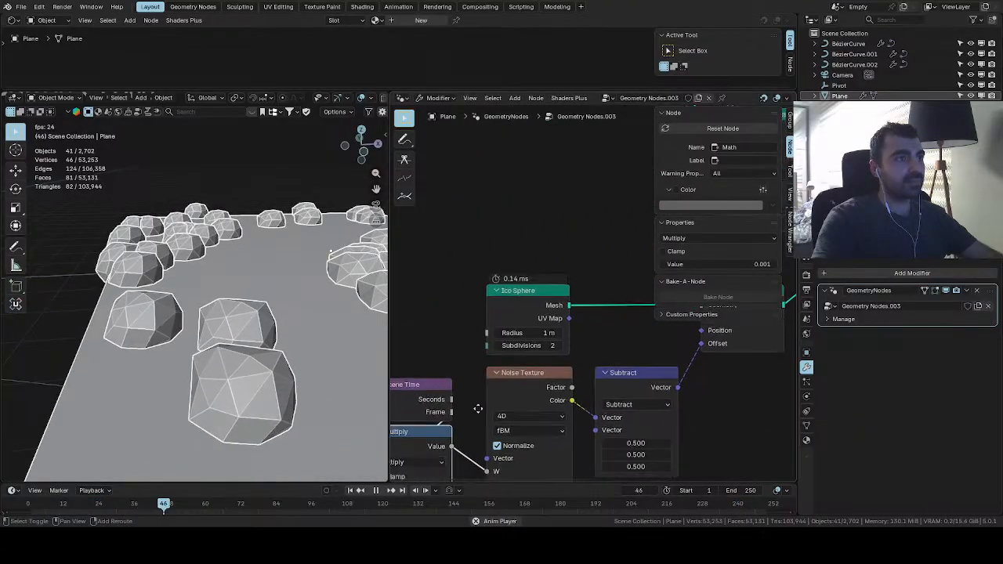
pyautogui.moveTo(477, 410); pyautogui.dragTo(538, 347, button='middle')
pyautogui.click(483, 442)
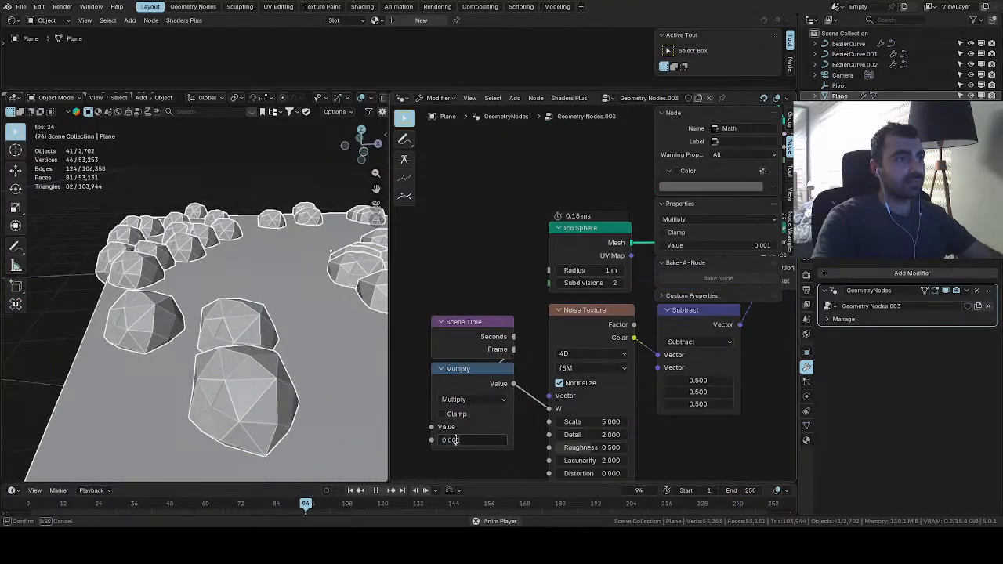
pyautogui.press('Return')
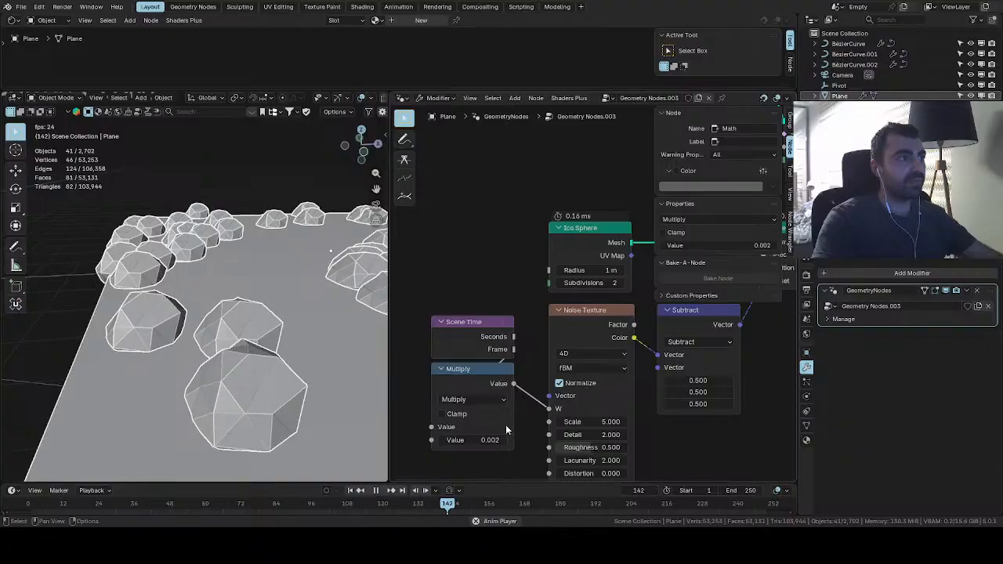
# Set the Multiply node's value to 0.010 for a faster noise animation
pyautogui.click(460, 440)
pyautogui.click(458, 440)
pyautogui.write('2')
pyautogui.press('BackSpace')
pyautogui.press('BackSpace')
pyautogui.press('BackSpace')
pyautogui.write('1')
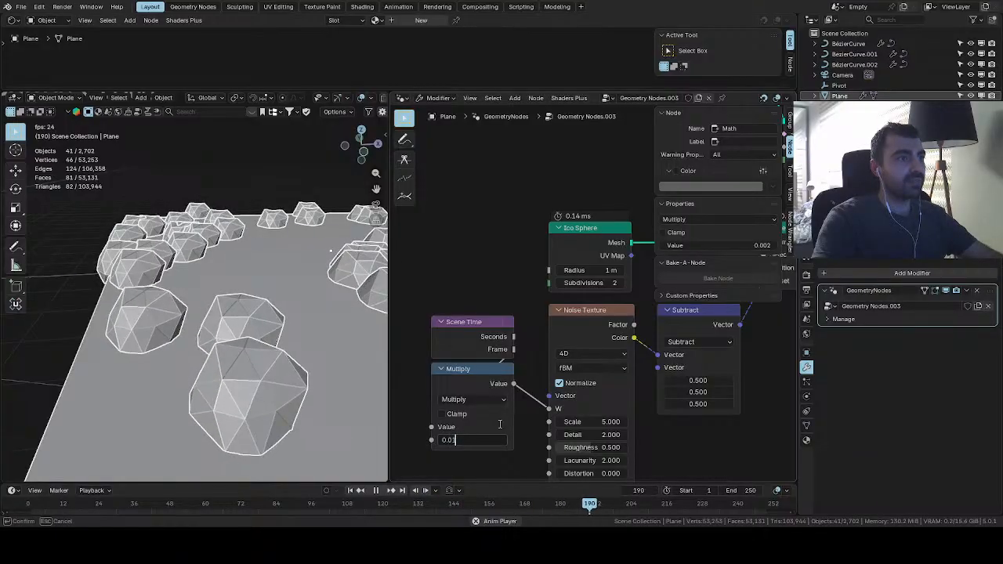
pyautogui.press('Return')
pyautogui.scroll(-4, 316, 395)
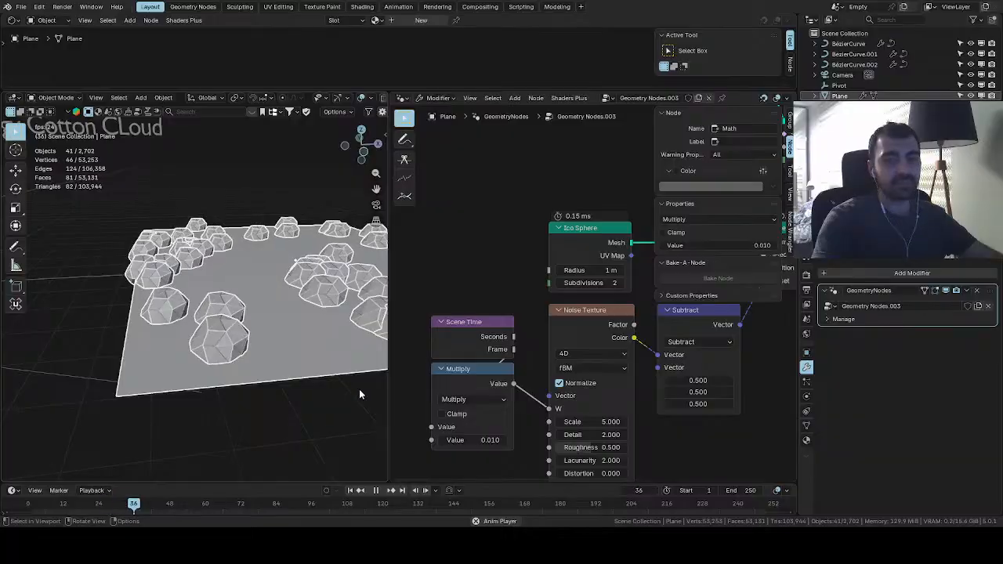
# Examine the noise and Subtract nodes driving the offset, and the identical deformation of the instances on the plane
pyautogui.scroll(-5, 545, 387)
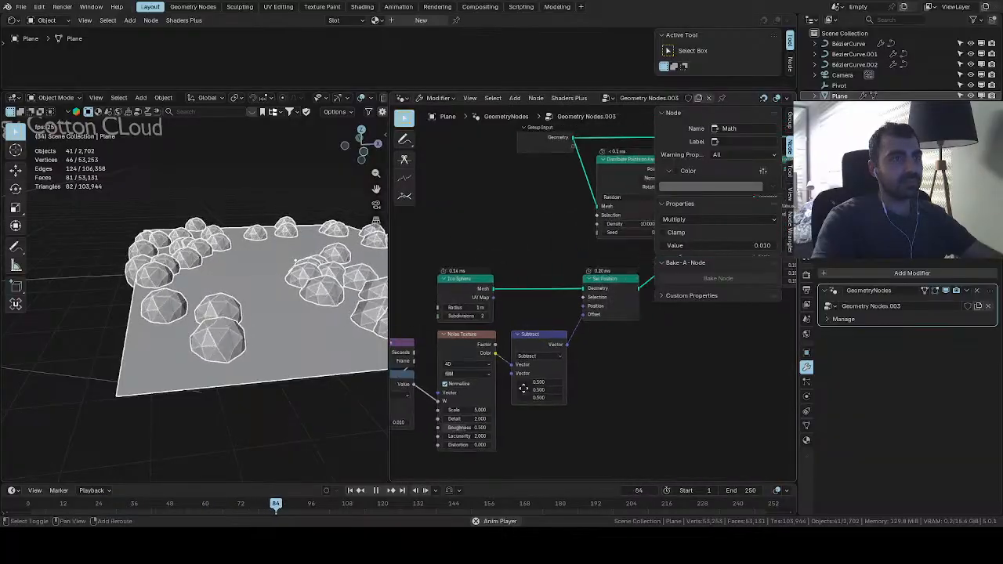
pyautogui.moveTo(502, 393); pyautogui.dragTo(506, 393, button='middle')
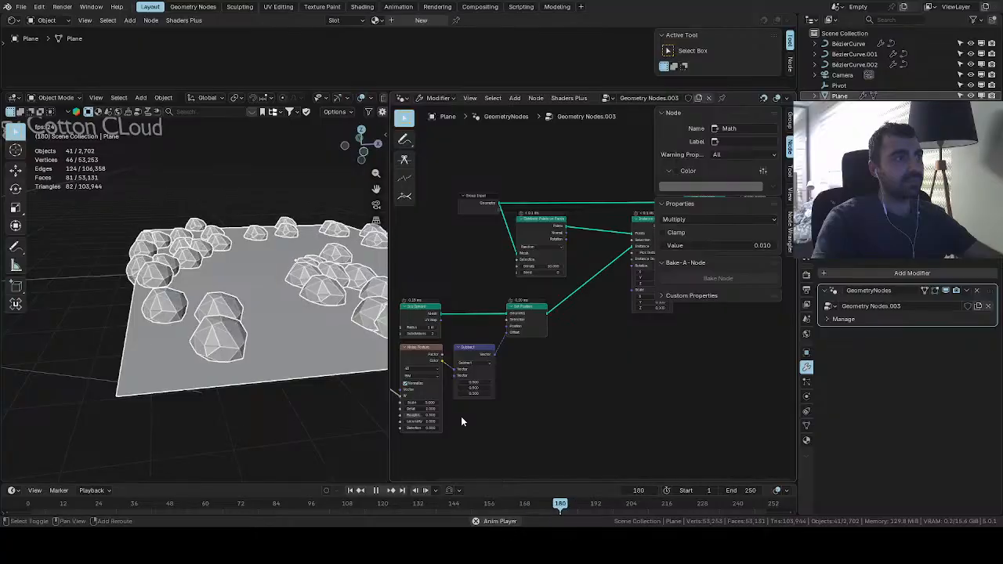
pyautogui.moveTo(461, 416); pyautogui.dragTo(528, 428, button='middle')
pyautogui.scroll(2, 528, 428)
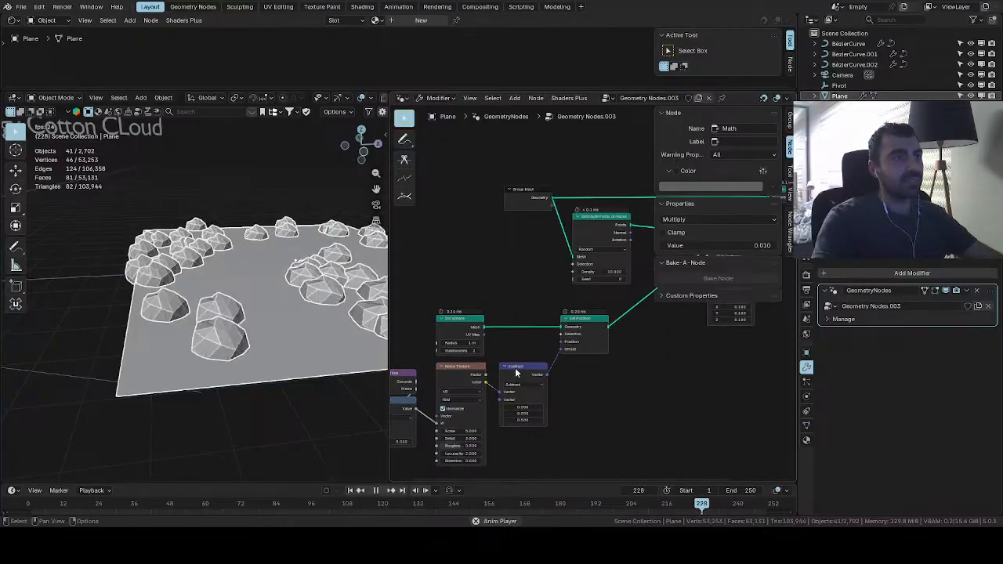
pyautogui.moveTo(517, 374); pyautogui.dragTo(509, 375)
pyautogui.moveTo(502, 372); pyautogui.dragTo(529, 364, button='middle')
pyautogui.moveTo(529, 364); pyautogui.dragTo(537, 361)
pyautogui.moveTo(227, 298); pyautogui.dragTo(188, 296, button='middle')
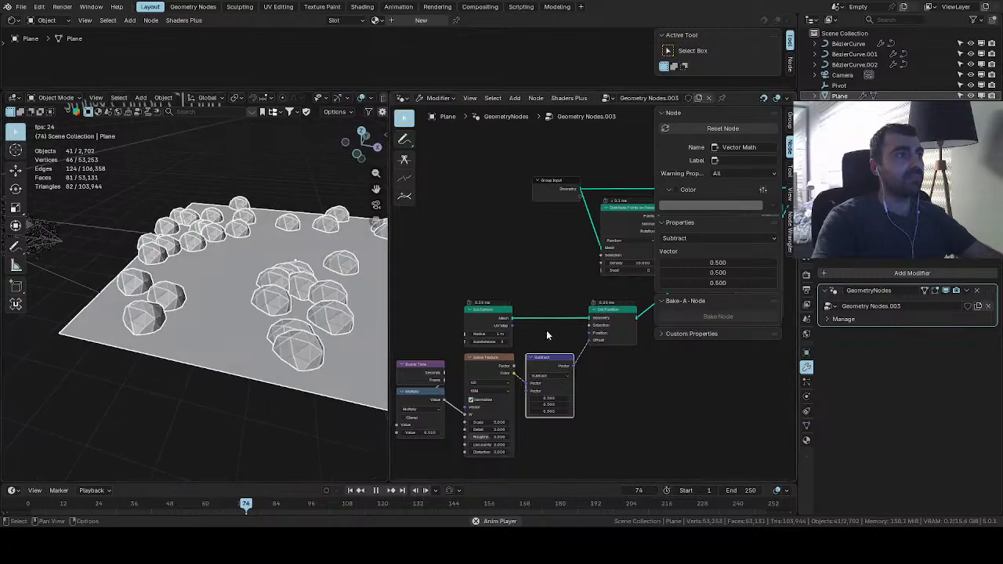
# Add a Random Value node below Instance on Points and connect its Value output to the Scale input
pyautogui.moveTo(575, 337); pyautogui.dragTo(408, 369, button='middle')
pyautogui.hotkey('shift', 'a')
pyautogui.write('random')
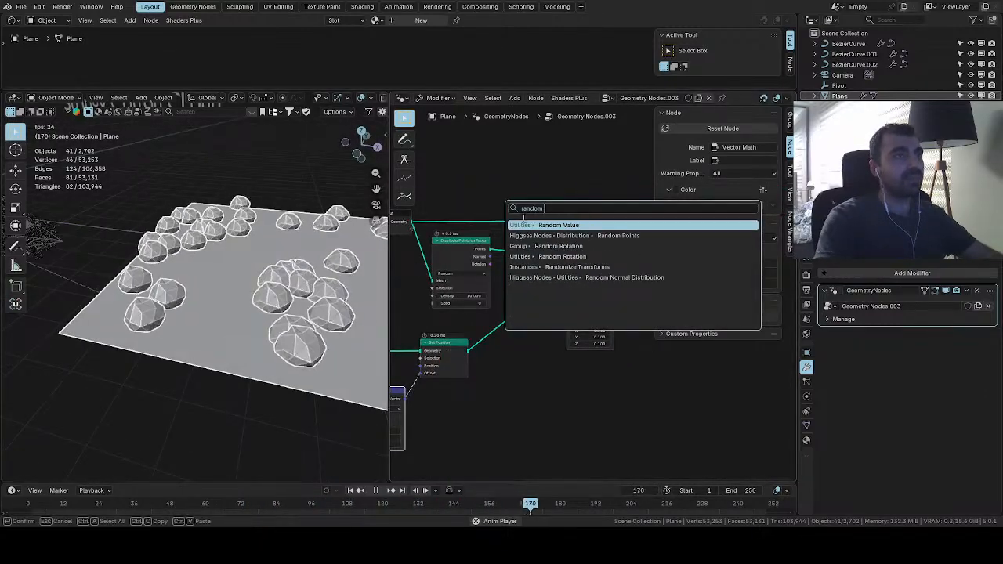
pyautogui.press('Return')
pyautogui.moveTo(617, 372); pyautogui.dragTo(567, 325)
# Set the Random Value minimum to 0.000 and maximum to 0.120, replay the animation from the start and deselect the plane
pyautogui.scroll(2, 584, 364)
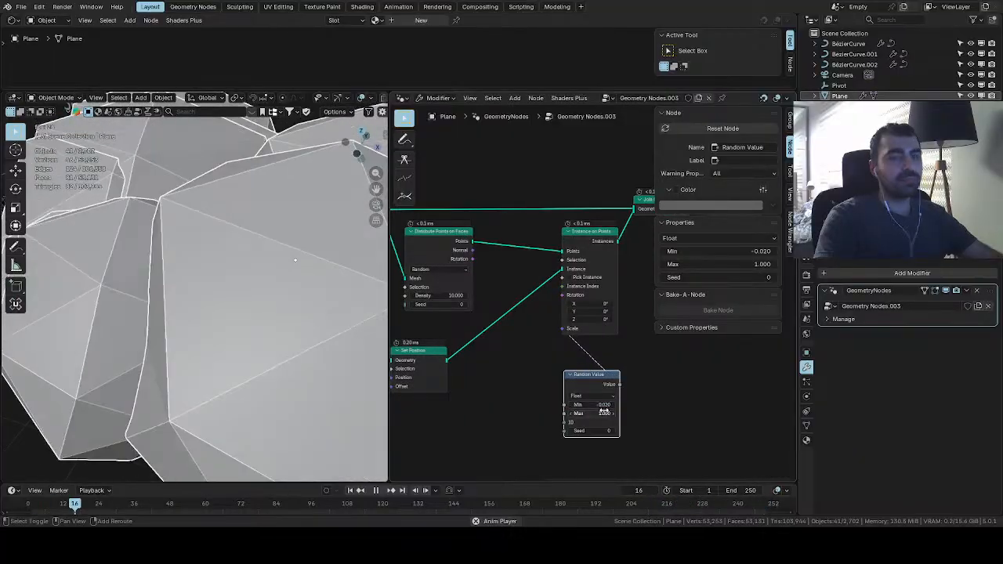
pyautogui.press('Escape')
pyautogui.moveTo(604, 413); pyautogui.dragTo(534, 414)
pyautogui.hotkey('shift', 'Left')
pyautogui.press('space')
pyautogui.moveTo(333, 383); pyautogui.dragTo(300, 331, button='middle')
pyautogui.hotkey('alt', 'a')
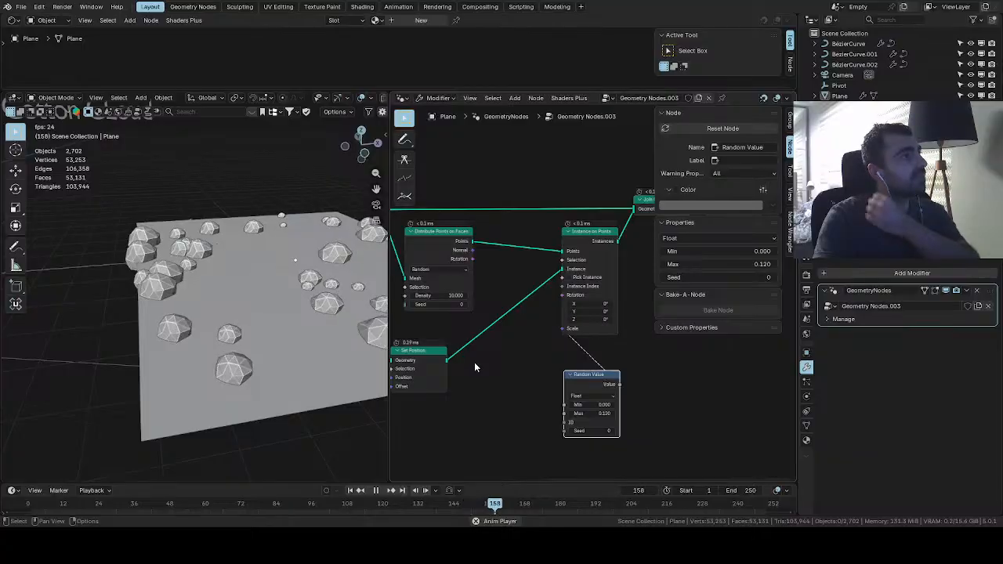
# Label the Set Position node "deform"
pyautogui.scroll(-1, 486, 356)
pyautogui.moveTo(486, 361); pyautogui.dragTo(653, 321, button='middle')
pyautogui.scroll(1, 567, 358)
pyautogui.moveTo(511, 376); pyautogui.dragTo(426, 399, button='middle')
pyautogui.click(529, 324)
pyautogui.press('F2')
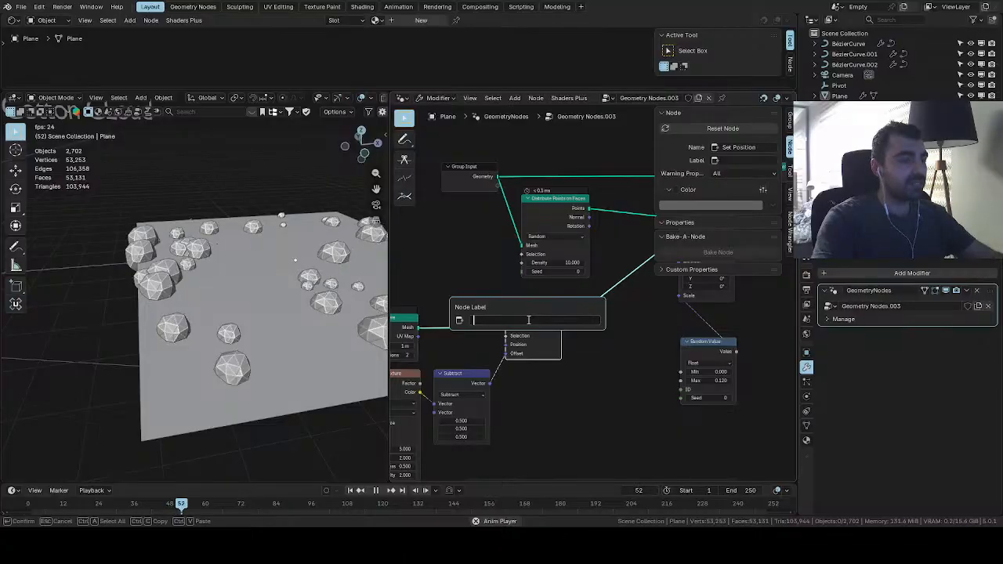
pyautogui.write('deform')
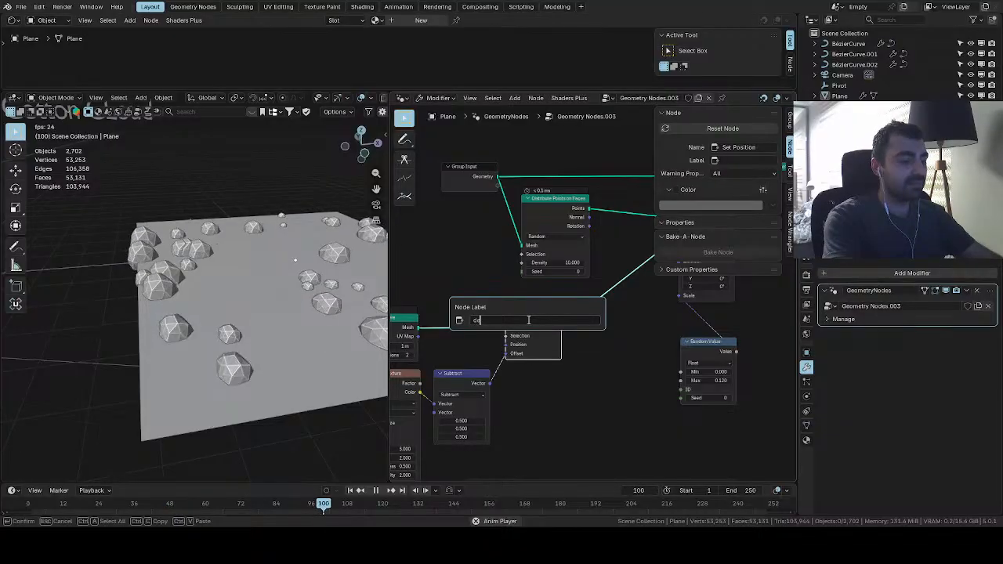
pyautogui.press('Return')
# Review the node tree from the point distribution back to the Ico Sphere, Noise Texture and Scene Time nodes
pyautogui.scroll(1, 565, 342)
pyautogui.scroll(4, 566, 342)
pyautogui.moveTo(578, 293); pyautogui.dragTo(531, 339, button='middle')
pyautogui.moveTo(446, 383); pyautogui.dragTo(473, 385)
pyautogui.scroll(-4, 501, 338)
pyautogui.scroll(-2, 500, 339)
pyautogui.moveTo(539, 306); pyautogui.dragTo(427, 381, button='middle')
pyautogui.moveTo(484, 352); pyautogui.dragTo(590, 260, button='middle')
pyautogui.click(518, 319)
pyautogui.scroll(-8, 591, 304)
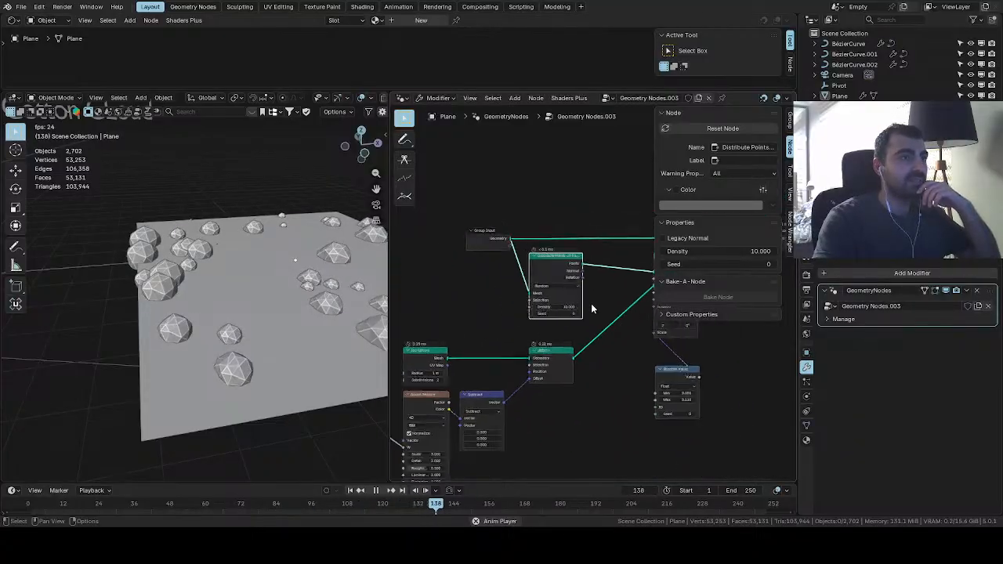
pyautogui.moveTo(590, 305); pyautogui.dragTo(651, 271, button='middle')
pyautogui.scroll(8, 582, 336)
pyautogui.moveTo(559, 345); pyautogui.dragTo(477, 334, button='middle')
pyautogui.click(492, 289)
pyautogui.moveTo(577, 298); pyautogui.dragTo(746, 256, button='middle')
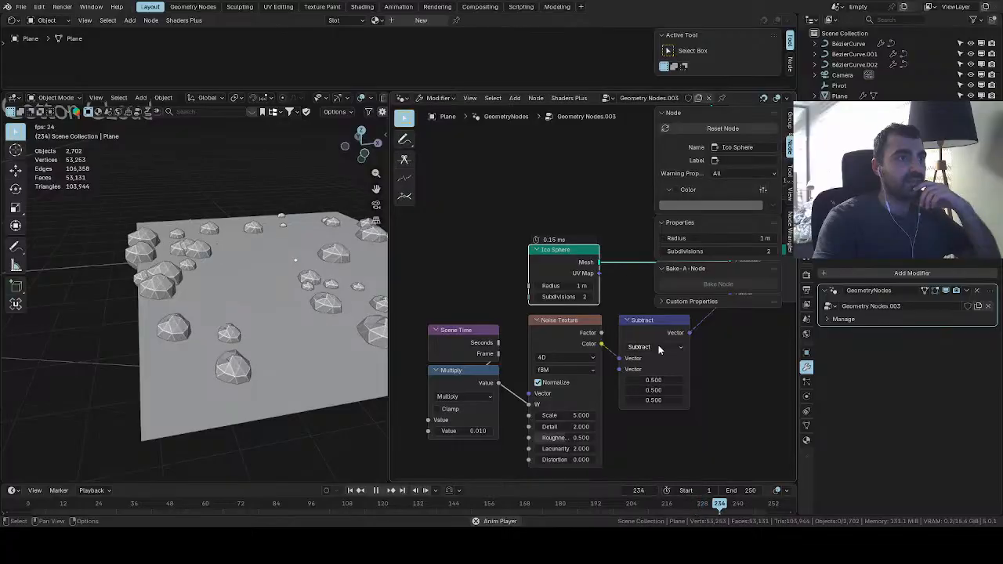
pyautogui.moveTo(582, 424); pyautogui.dragTo(496, 352, button='middle')
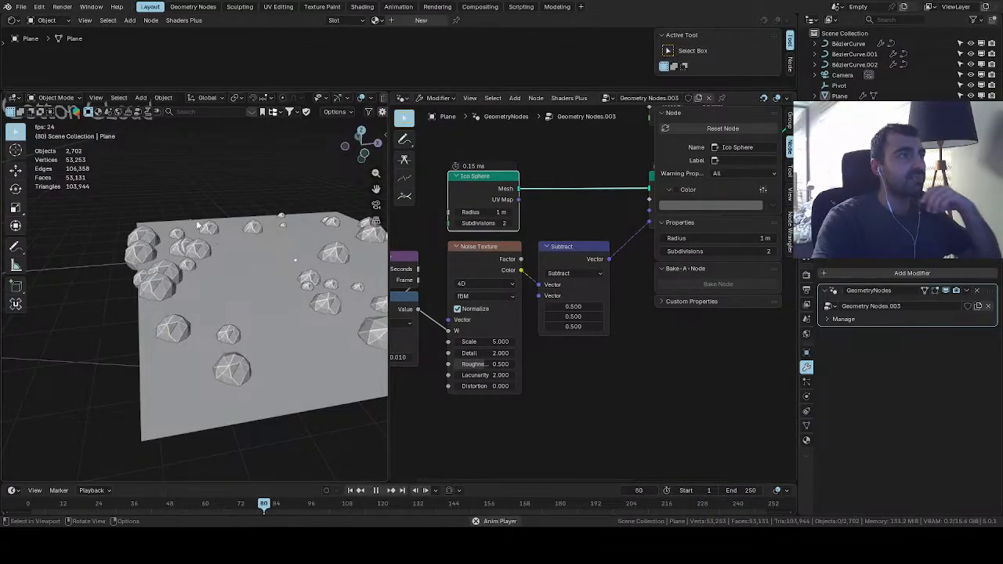
# Activate the Annotate tool in the 3D viewport and examine the deformed spheres from the side
pyautogui.moveTo(18, 249); pyautogui.dragTo(45, 251)
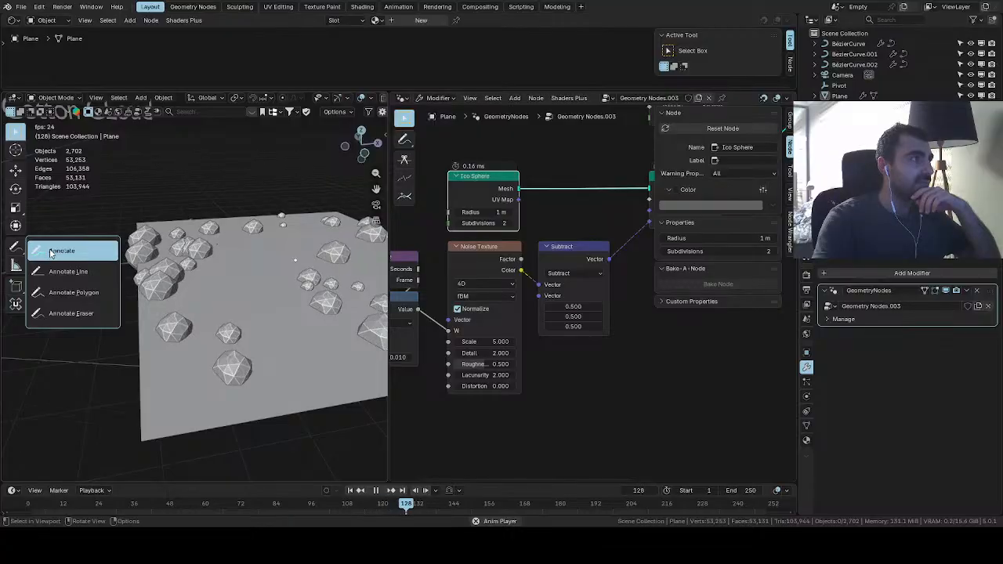
pyautogui.click(51, 252)
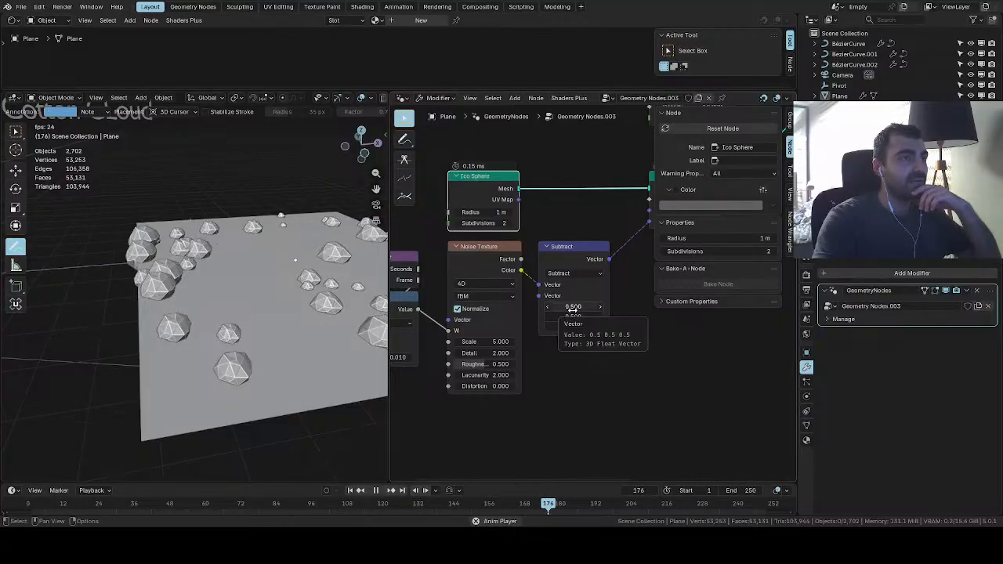
pyautogui.moveTo(313, 294); pyautogui.dragTo(271, 296, button='middle')
pyautogui.scroll(3, 256, 296)
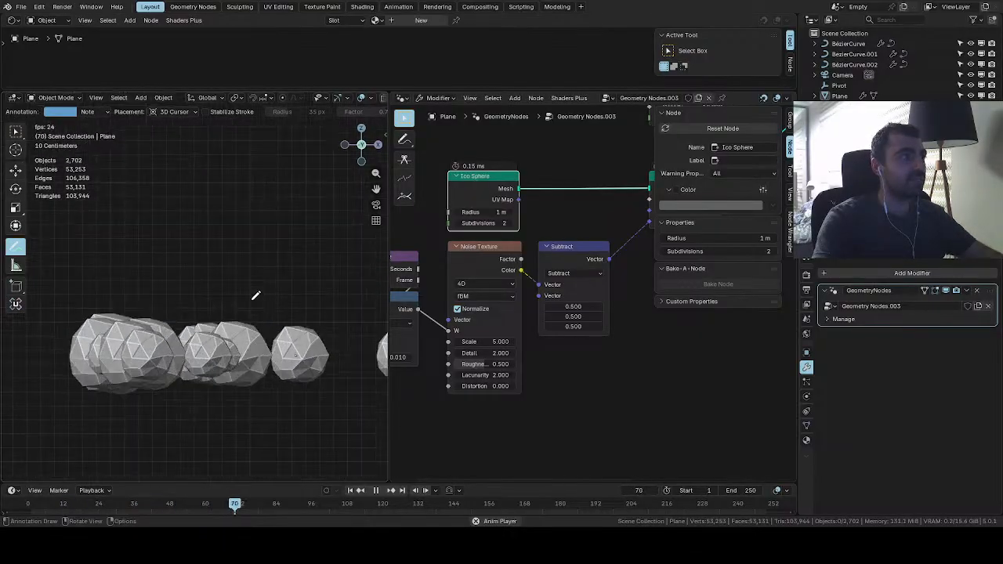
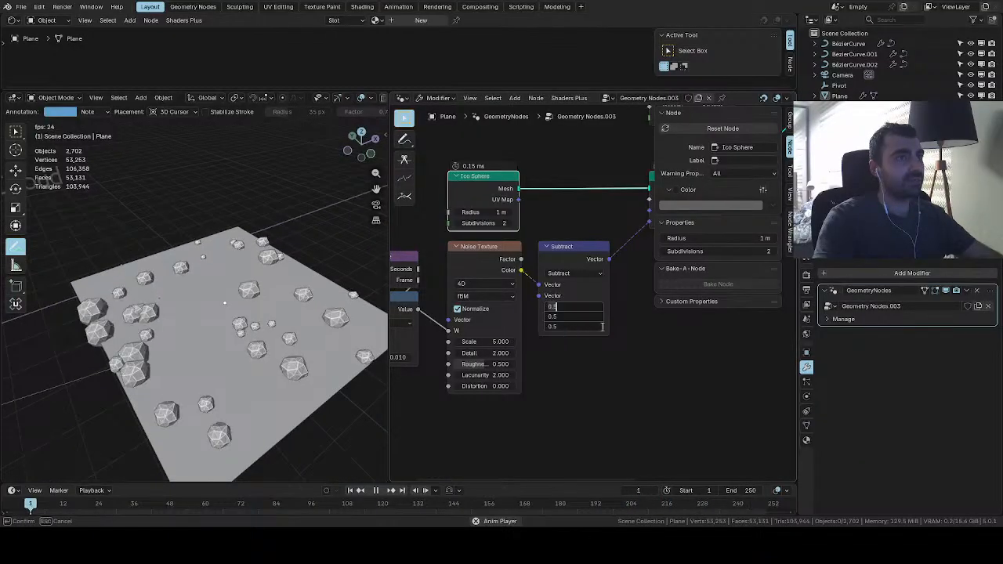
# Try the Subtract node's vector at 0 on all three axes and restore it to 0.5
pyautogui.press('Return')
pyautogui.moveTo(578, 308); pyautogui.dragTo(578, 327)
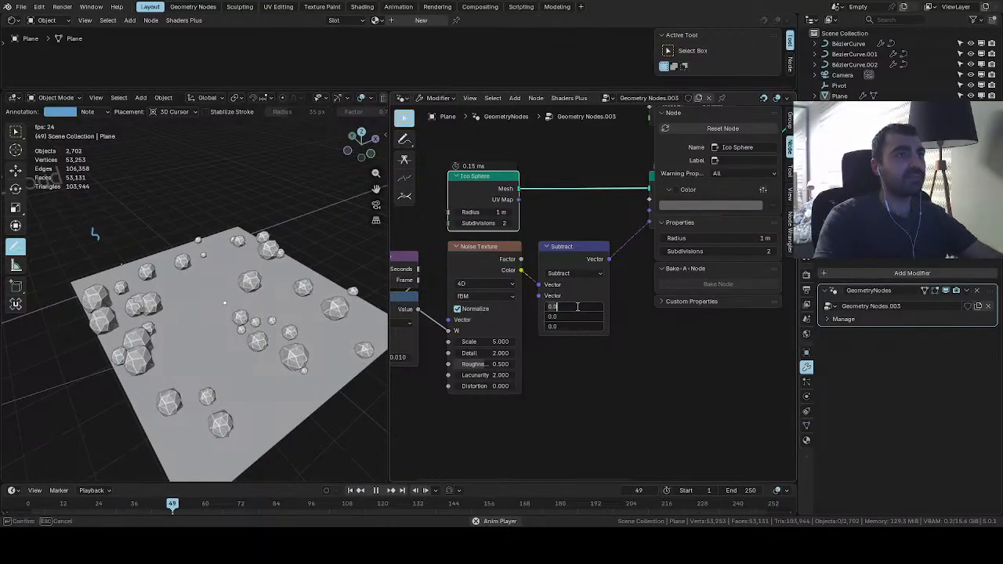
pyautogui.write('0.5')
pyautogui.press('Return')
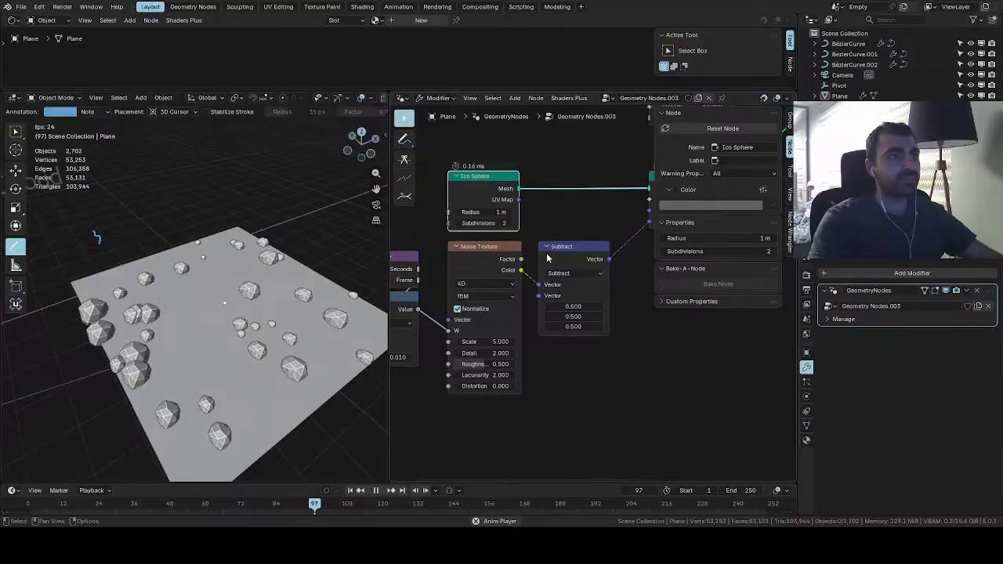
# Collapse the Subtract node and place it directly beneath the Noise Texture node
pyautogui.click(547, 247)
pyautogui.moveTo(583, 248); pyautogui.dragTo(497, 409)
pyautogui.moveTo(261, 367); pyautogui.dragTo(234, 326, button='middle')
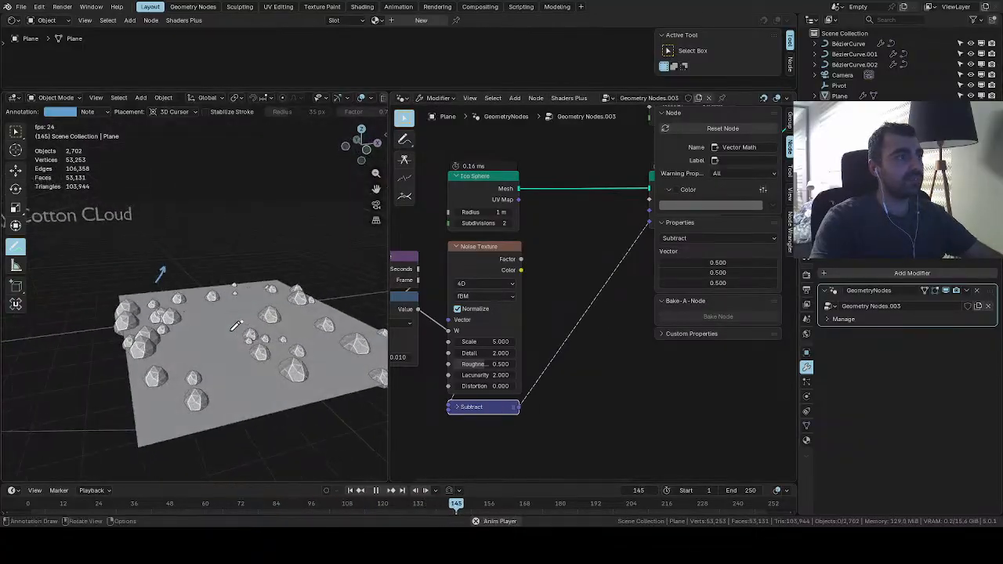
pyautogui.scroll(-4, 439, 353)
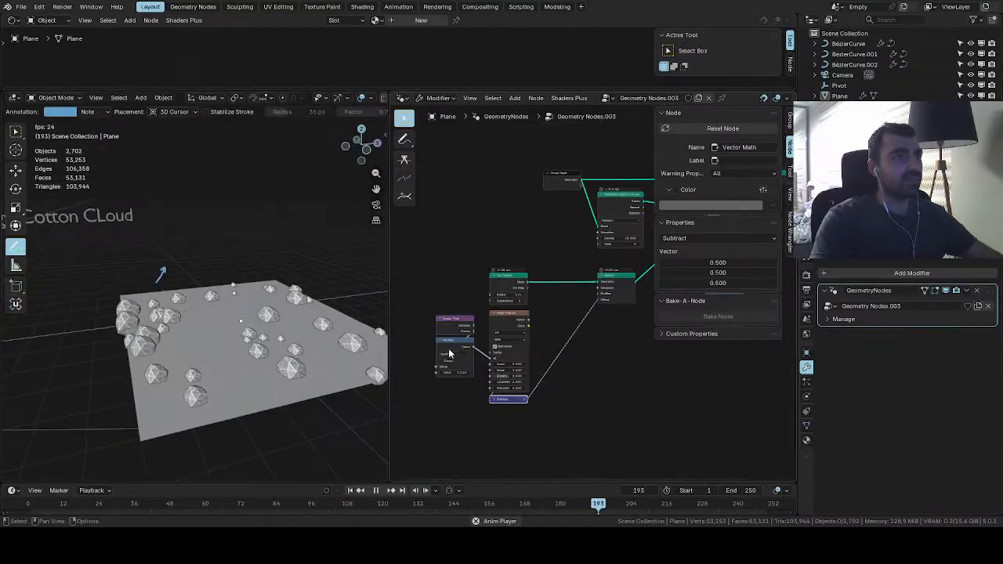
pyautogui.moveTo(449, 355); pyautogui.dragTo(408, 359, button='middle')
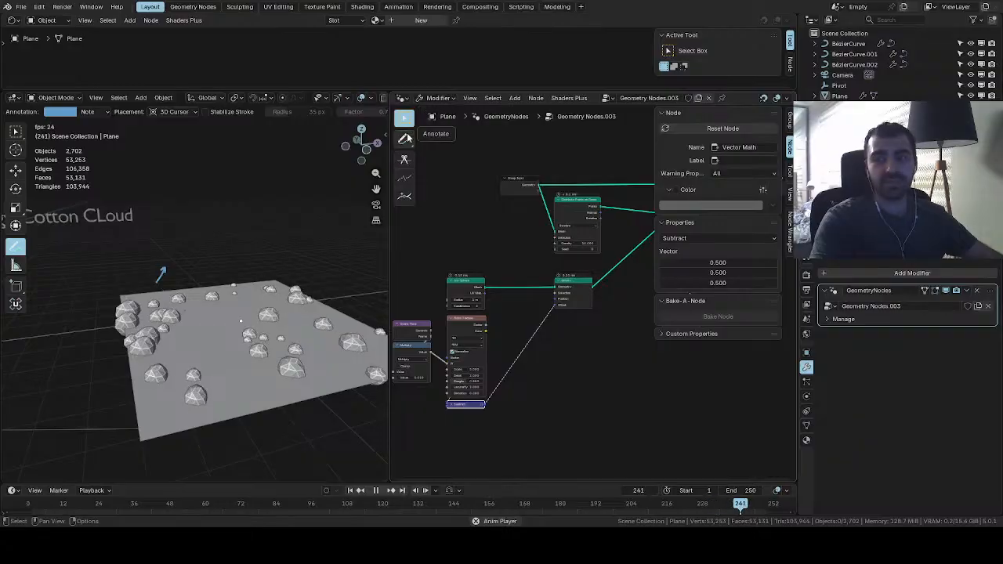
pyautogui.scroll(3, 518, 352)
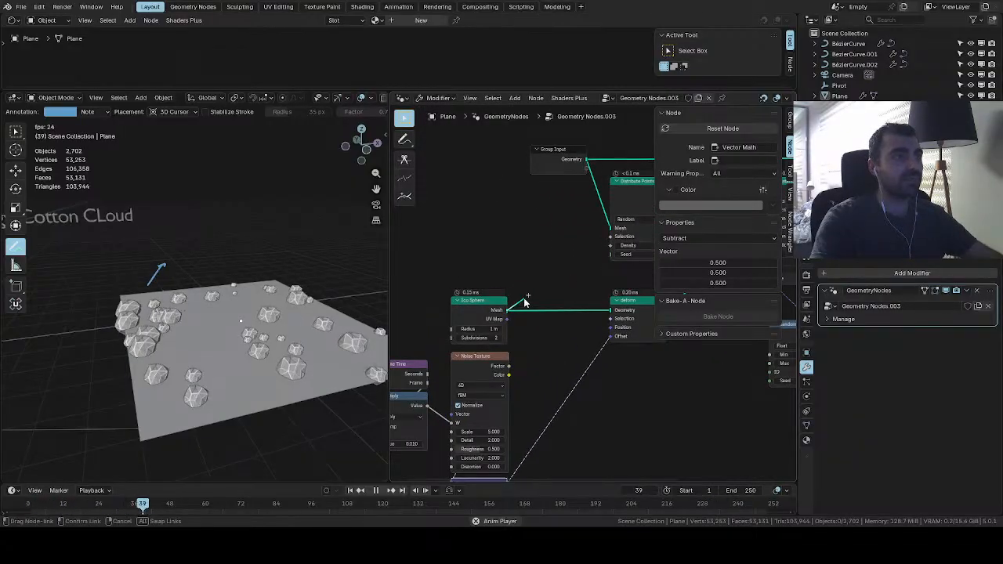
# Raise the Ico Sphere's subdivisions to 4
pyautogui.moveTo(526, 303); pyautogui.dragTo(528, 315)
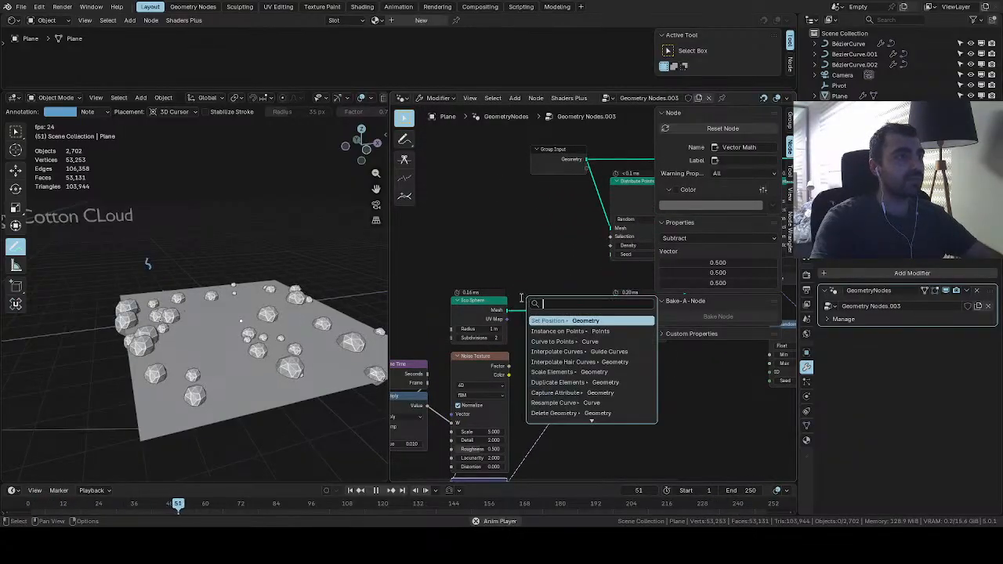
pyautogui.click(502, 339)
pyautogui.click(503, 338)
# Set the Noise Texture scale to 1.000 and stop the animation playback
pyautogui.moveTo(492, 363); pyautogui.dragTo(517, 300, button='middle')
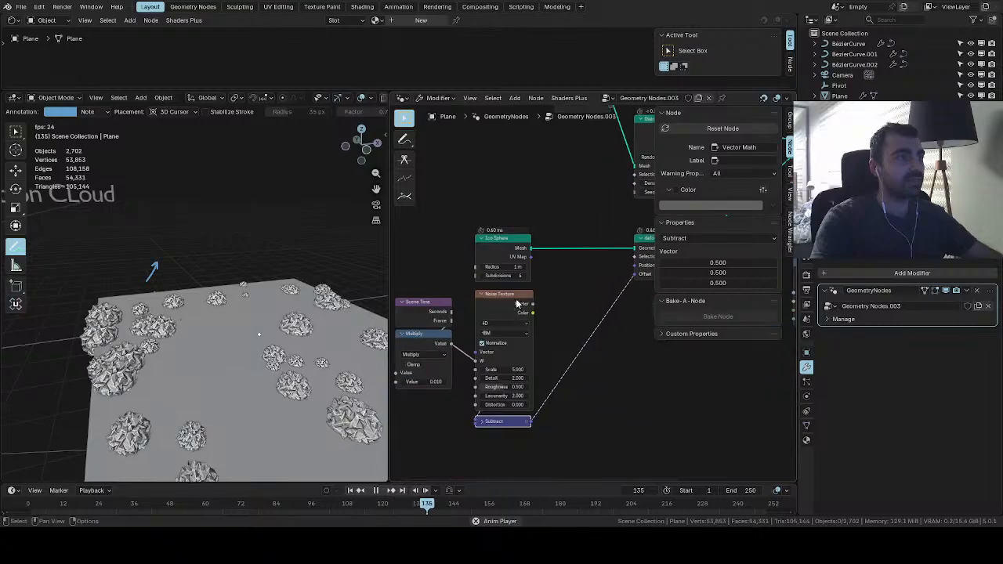
pyautogui.moveTo(506, 372); pyautogui.dragTo(493, 371)
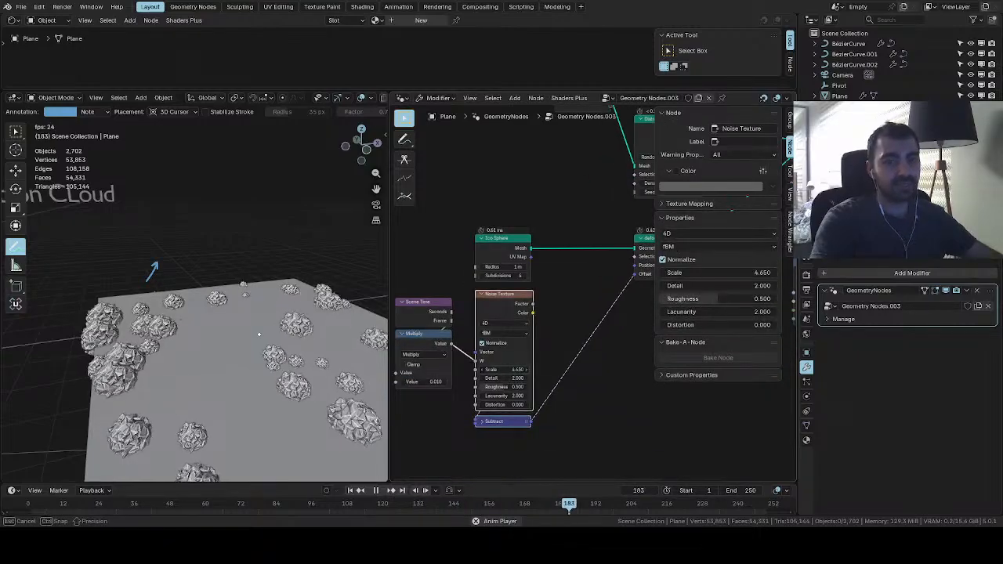
pyautogui.click(508, 370)
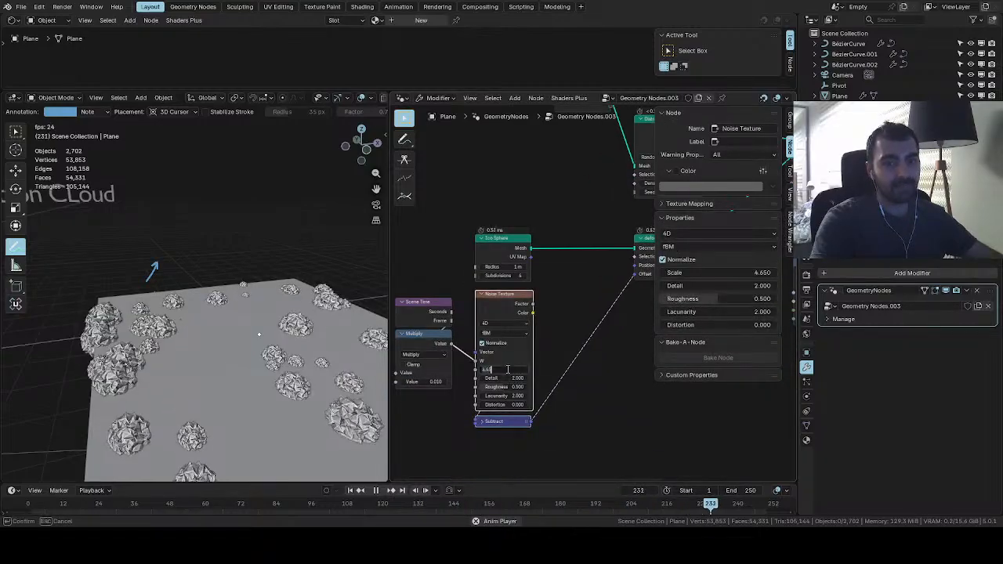
pyautogui.write('1')
pyautogui.press('Return')
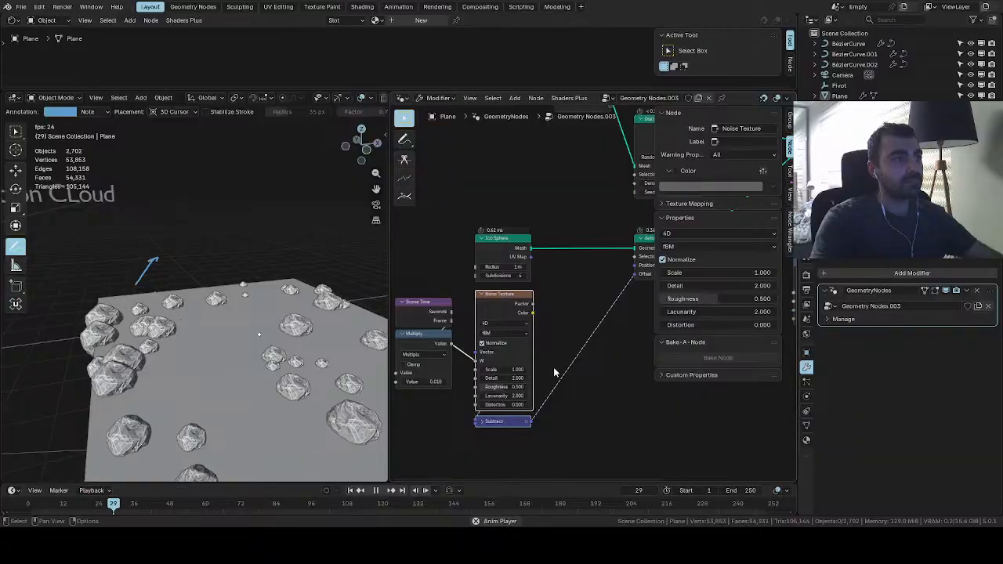
pyautogui.press('space')
# Examine how the Noise Texture and collapsed Subtract nodes feed the Offset input of the deform node
pyautogui.moveTo(524, 335); pyautogui.dragTo(486, 297, button='middle')
pyautogui.scroll(1, 486, 298)
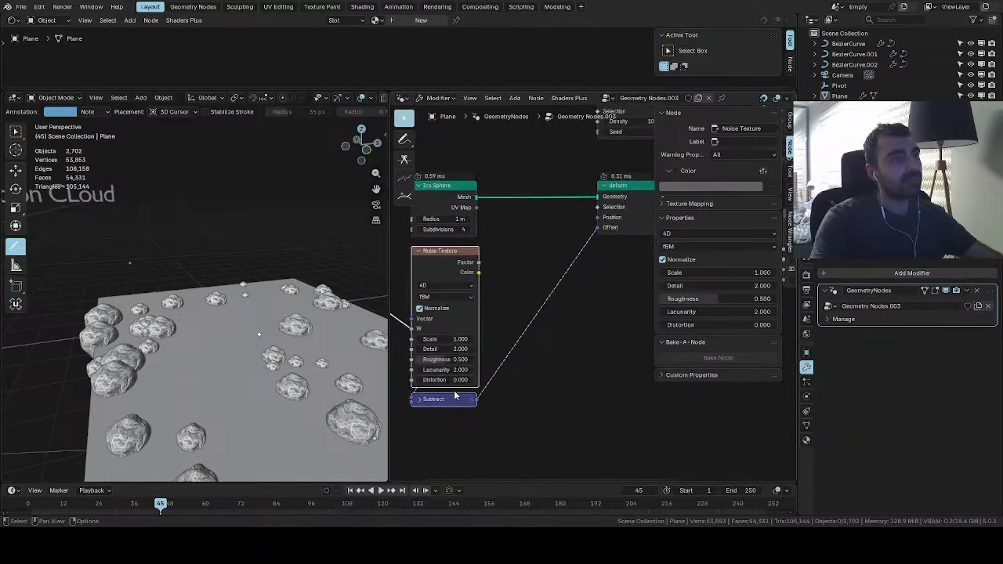
pyautogui.press('g')
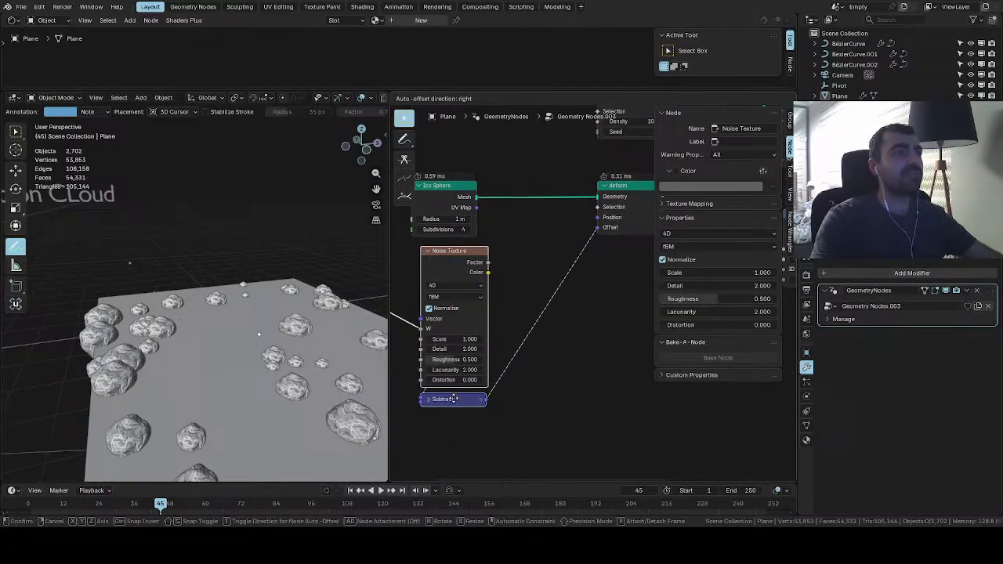
pyautogui.press('Escape')
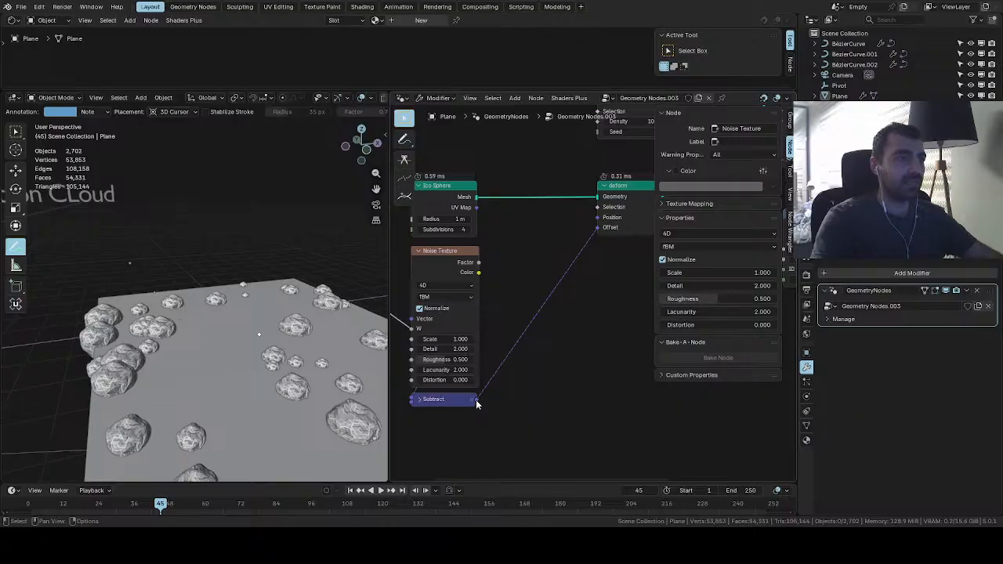
pyautogui.moveTo(461, 395); pyautogui.dragTo(514, 425, button='middle')
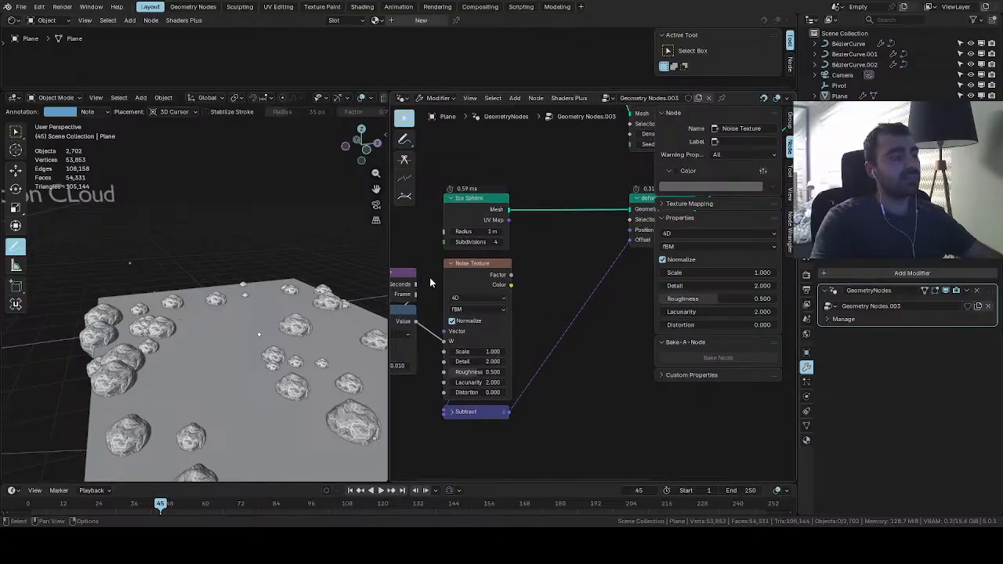
pyautogui.moveTo(427, 263); pyautogui.dragTo(517, 446)
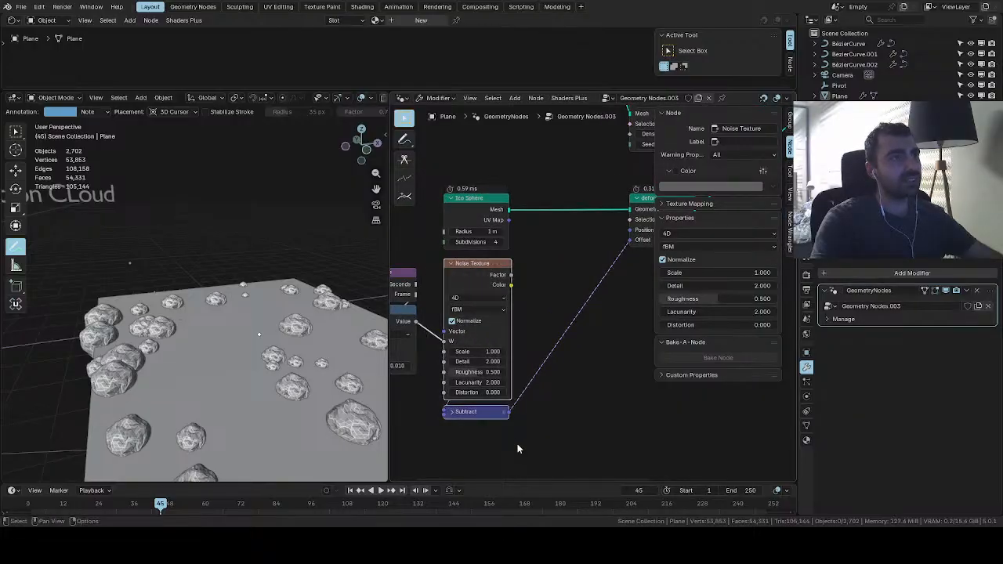
pyautogui.click(518, 445)
pyautogui.moveTo(617, 278); pyautogui.dragTo(572, 300, button='middle')
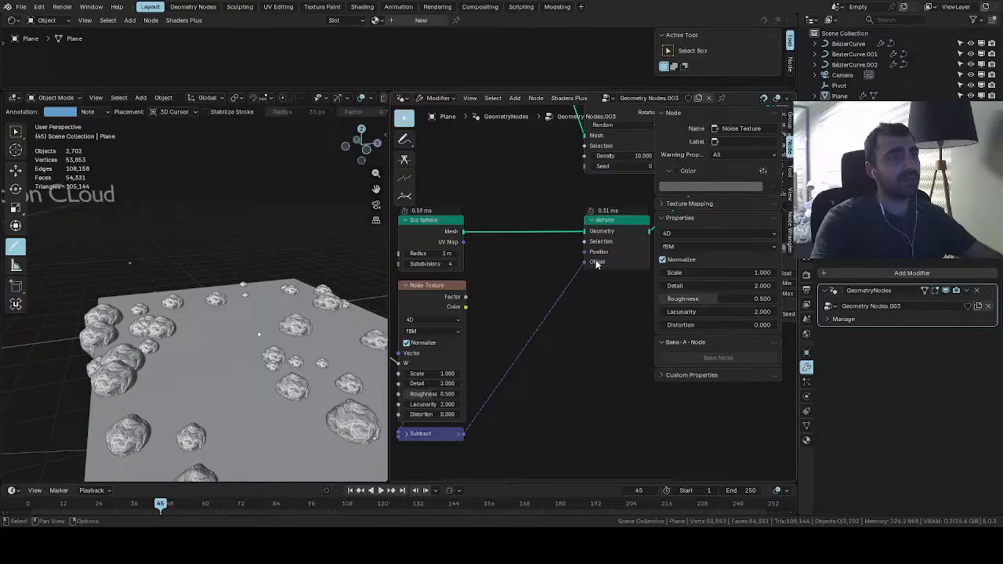
pyautogui.moveTo(476, 385); pyautogui.dragTo(528, 363, button='middle')
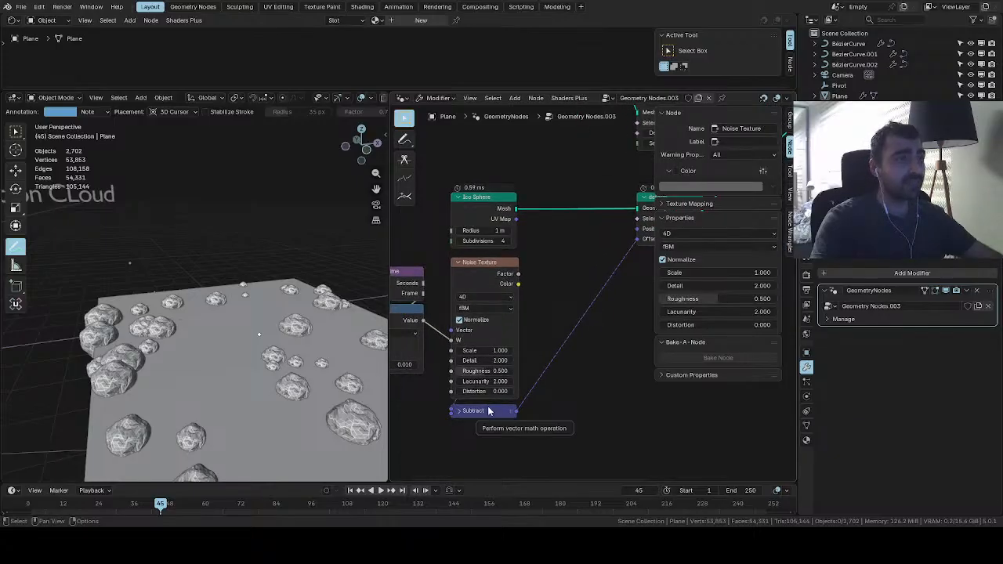
# Add a vector Multiply node fed by the Subtract output and place it below the deform node
pyautogui.scroll(-3, 526, 240)
pyautogui.moveTo(511, 262); pyautogui.dragTo(467, 272, button='middle')
pyautogui.scroll(2, 475, 283)
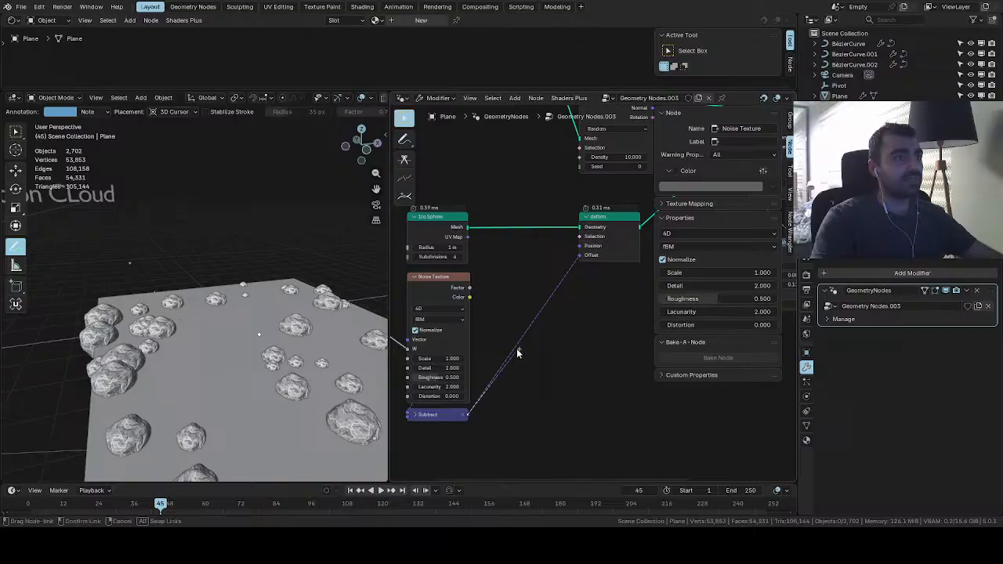
pyautogui.moveTo(521, 356); pyautogui.dragTo(520, 356)
pyautogui.write('mu')
pyautogui.press('Return')
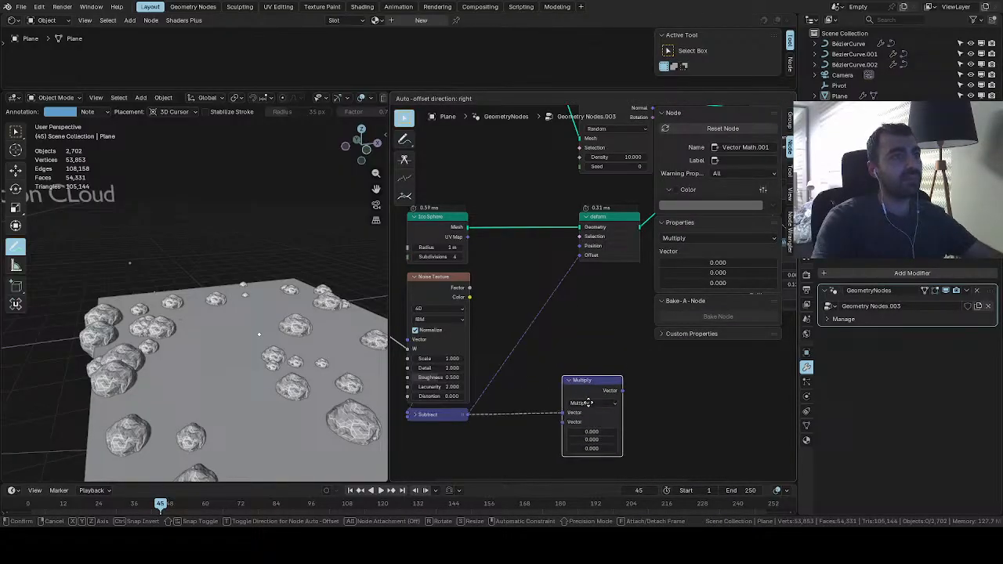
pyautogui.click(598, 392)
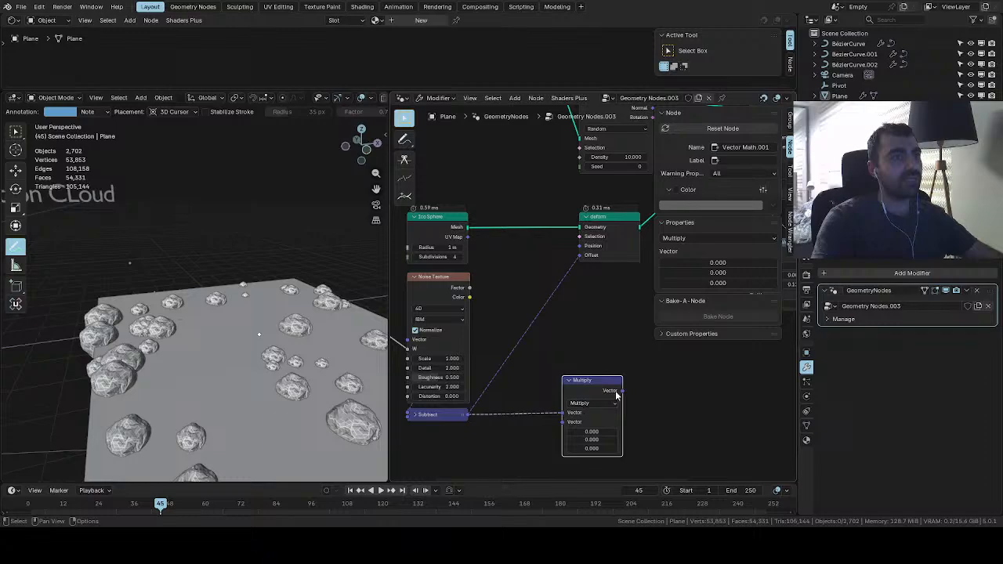
# Insert a vector Scale node between Subtract and the deform node's Offset input, with its scale at 0.700
pyautogui.moveTo(478, 407); pyautogui.dragTo(503, 309)
pyautogui.write('sca')
pyautogui.press('Return')
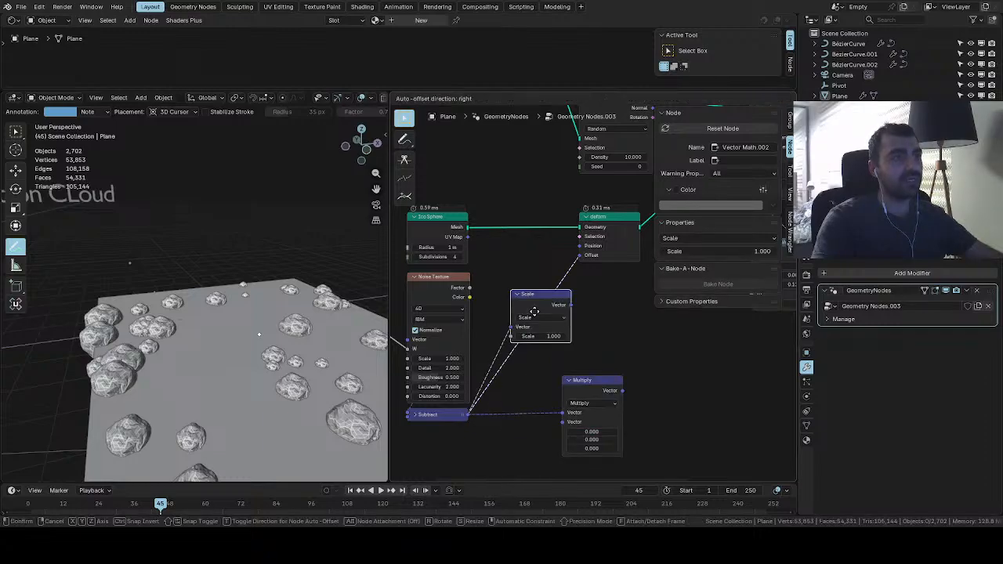
pyautogui.click(526, 312)
pyautogui.scroll(4, 543, 337)
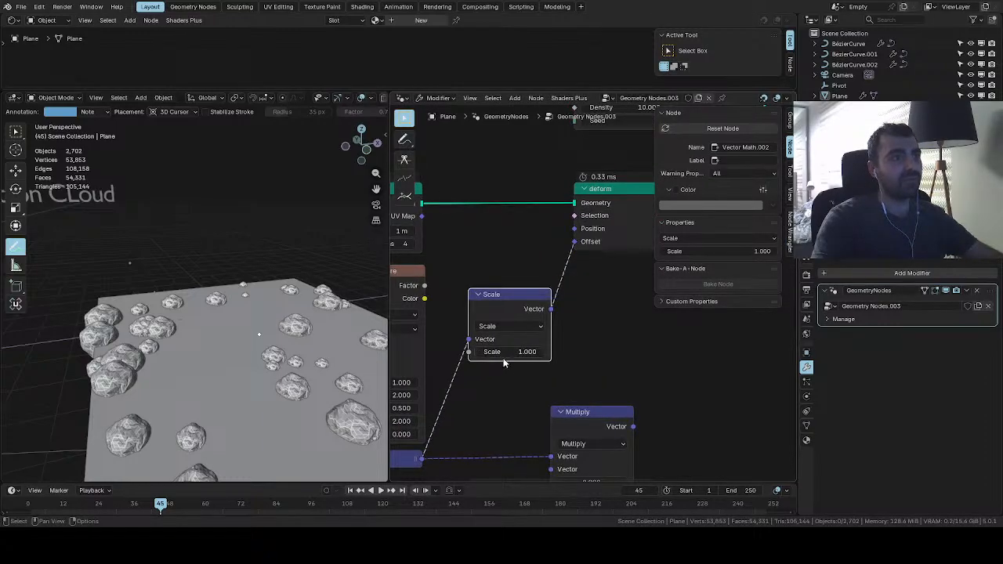
pyautogui.moveTo(504, 359)
pyautogui.mouseDown()
pyautogui.moveTo(549, 359)
pyautogui.moveTo(450, 359)
pyautogui.moveTo(595, 359)
pyautogui.moveTo(490, 359)
pyautogui.mouseUp()
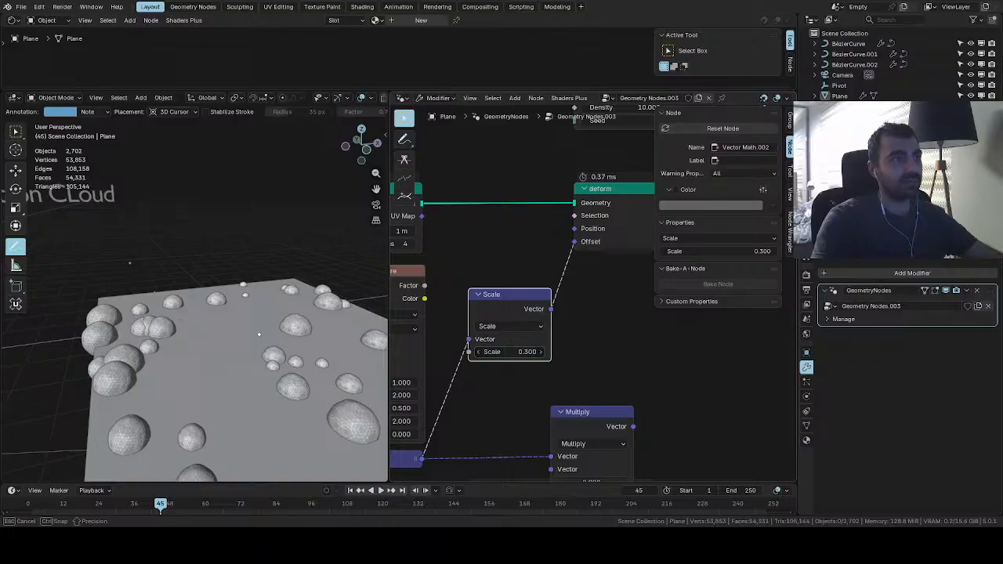
pyautogui.moveTo(498, 359); pyautogui.dragTo(502, 359)
# Move the Scene Time and Multiply nodes together farther left of the Noise Texture node
pyautogui.scroll(-5, 499, 362)
pyautogui.moveTo(499, 363); pyautogui.dragTo(687, 363, button='middle')
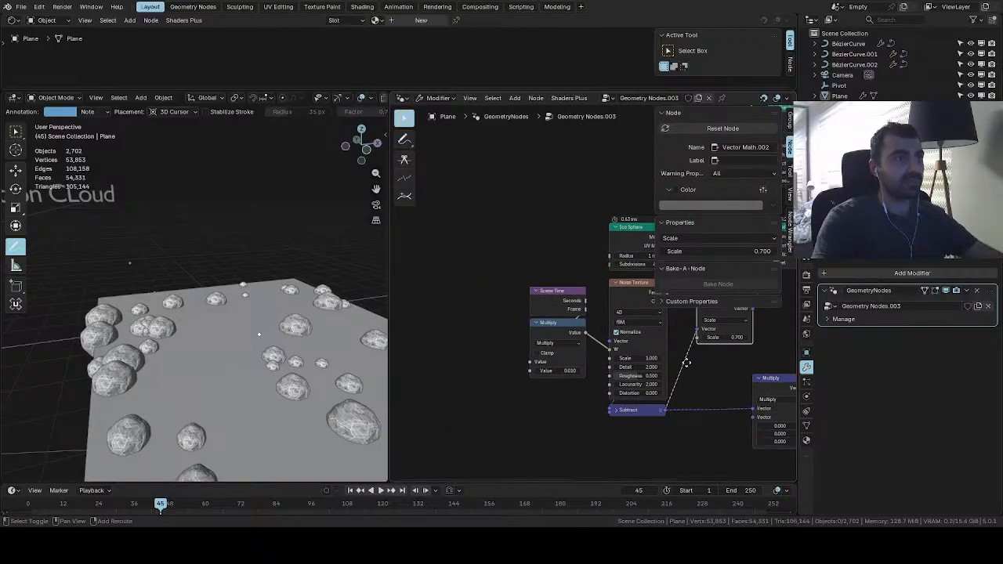
pyautogui.scroll(5, 627, 337)
pyautogui.moveTo(547, 226); pyautogui.dragTo(425, 376)
pyautogui.moveTo(454, 370); pyautogui.dragTo(477, 366, button='middle')
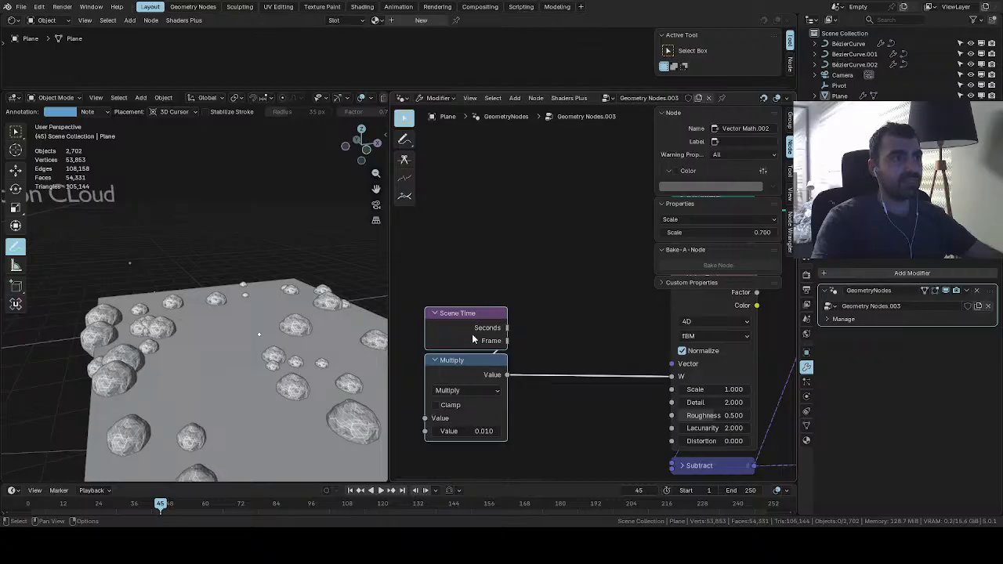
# Add a Position input node above the Scene Time node
pyautogui.hotkey('shift', 'a')
pyautogui.click(483, 199)
pyautogui.write('pos')
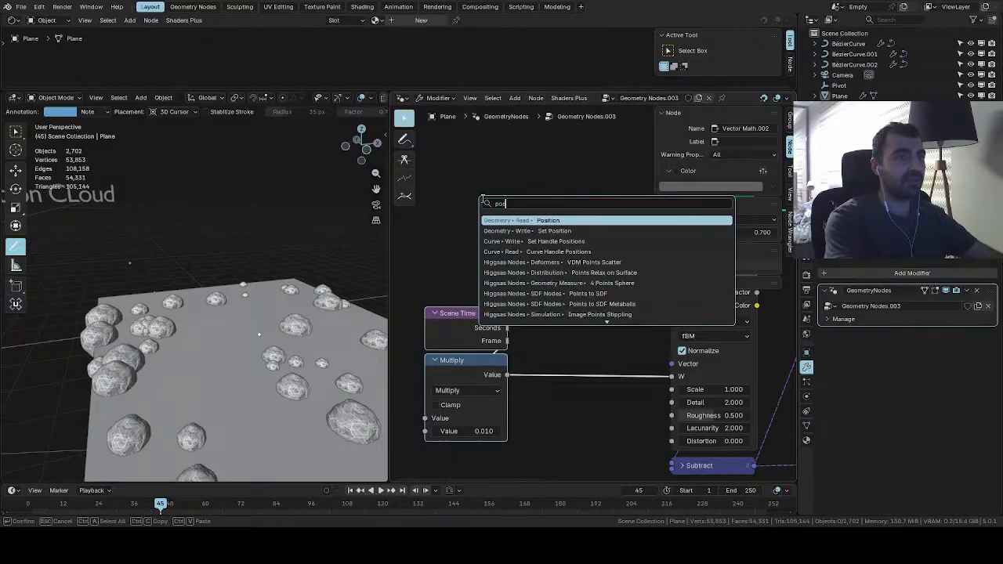
pyautogui.press('Return')
pyautogui.click(437, 231)
# Add a vector Add node fed by the Position output, placed between the Position and Noise Texture nodes
pyautogui.moveTo(699, 386); pyautogui.dragTo(600, 355, button='middle')
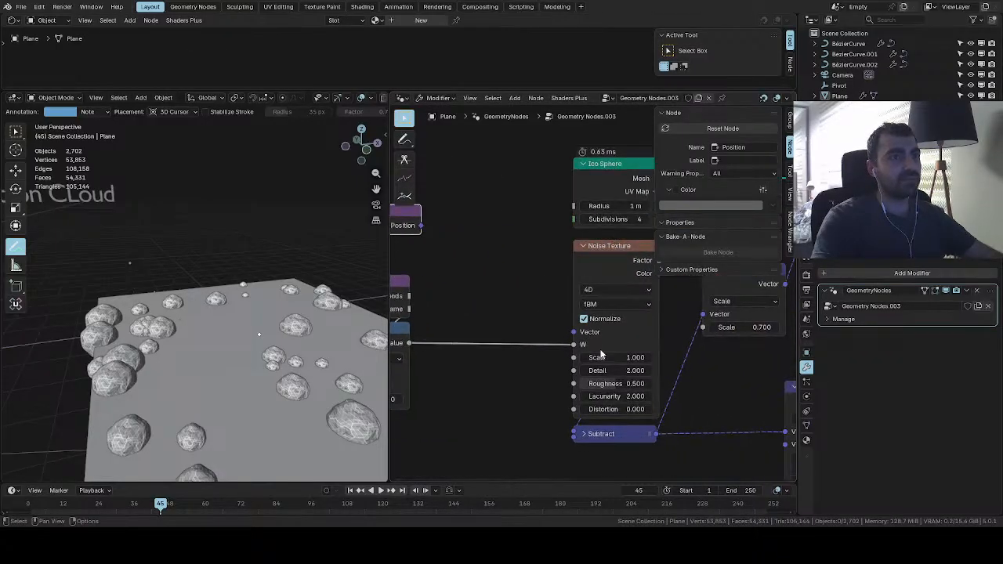
pyautogui.scroll(3, 583, 346)
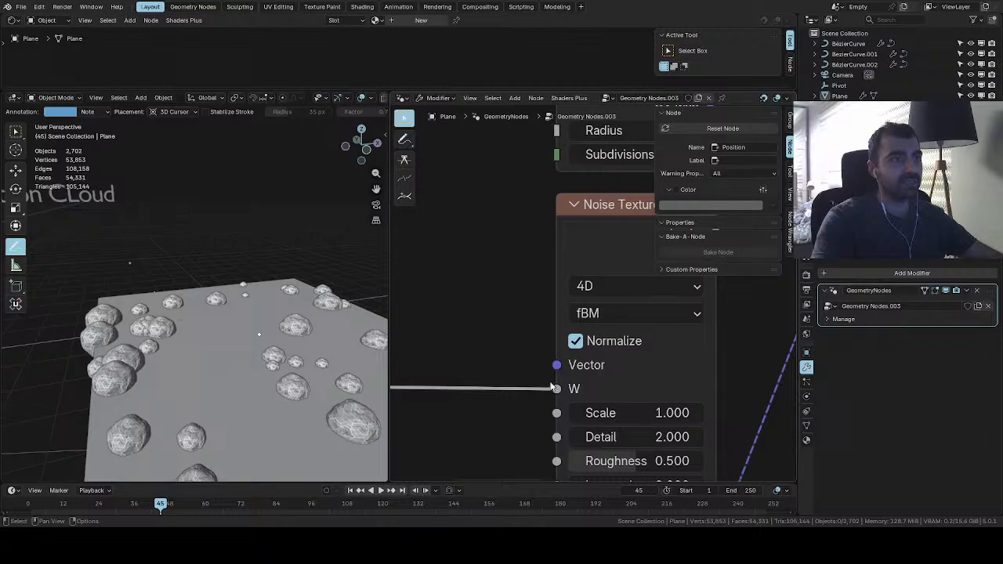
pyautogui.scroll(-2, 539, 387)
pyautogui.moveTo(493, 328); pyautogui.dragTo(623, 366, button='middle')
pyautogui.moveTo(502, 244); pyautogui.dragTo(486, 243)
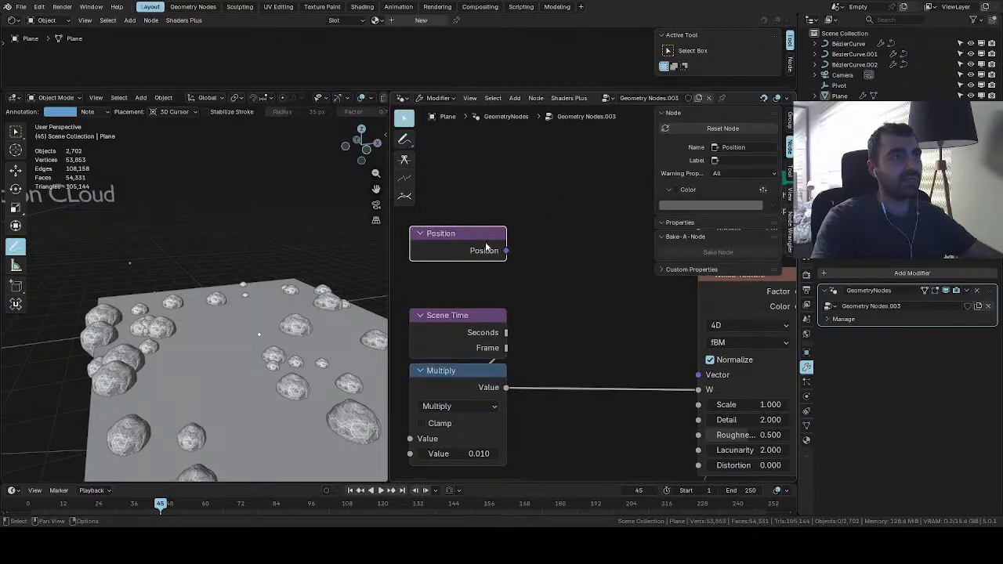
pyautogui.moveTo(561, 292); pyautogui.dragTo(571, 293)
pyautogui.write('add')
pyautogui.press('Return')
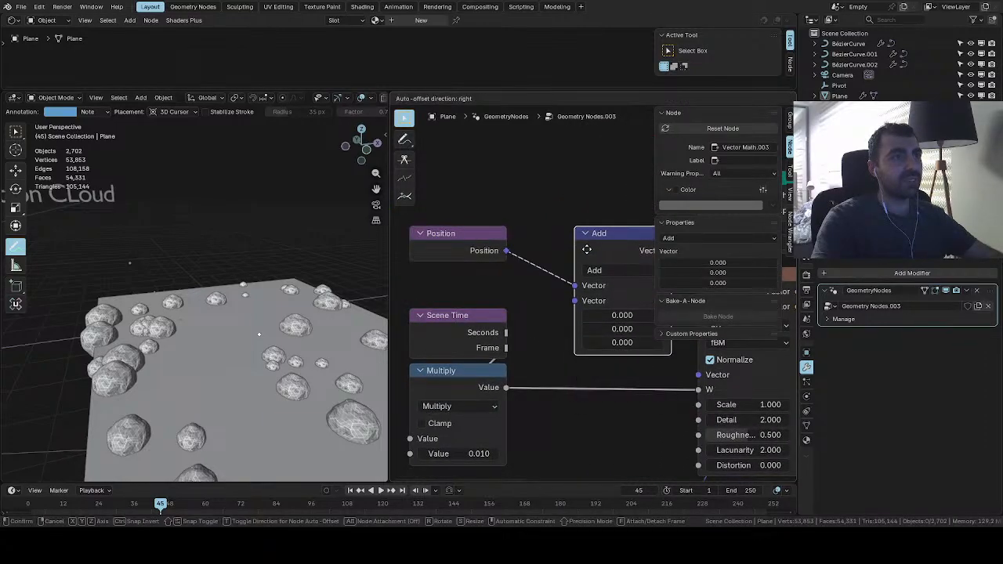
pyautogui.click(587, 249)
# Add a Combine XYZ node with the Scene Time Multiply node's value feeding its X input
pyautogui.moveTo(542, 341); pyautogui.dragTo(566, 294, button='middle')
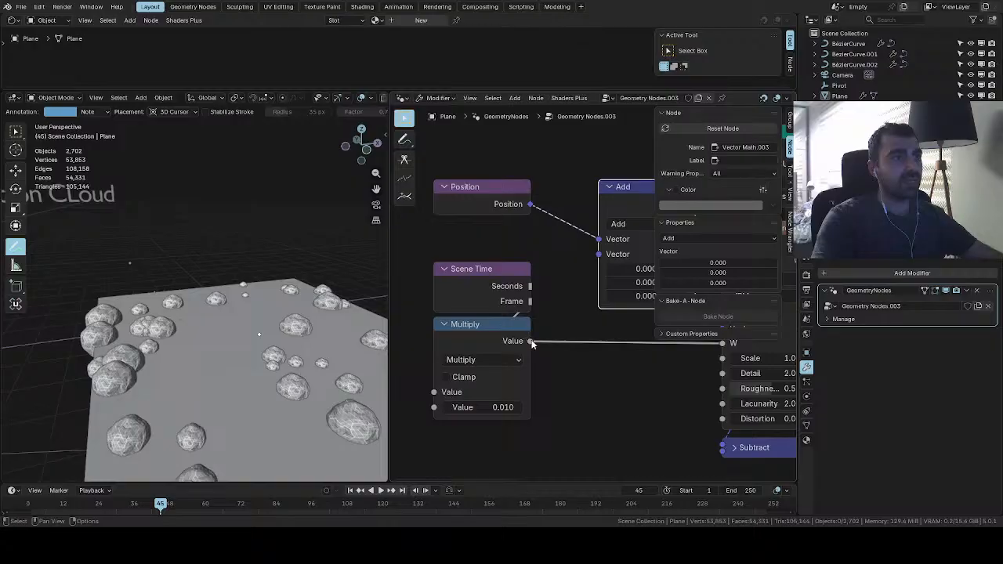
pyautogui.moveTo(478, 268); pyautogui.dragTo(447, 290, button='middle')
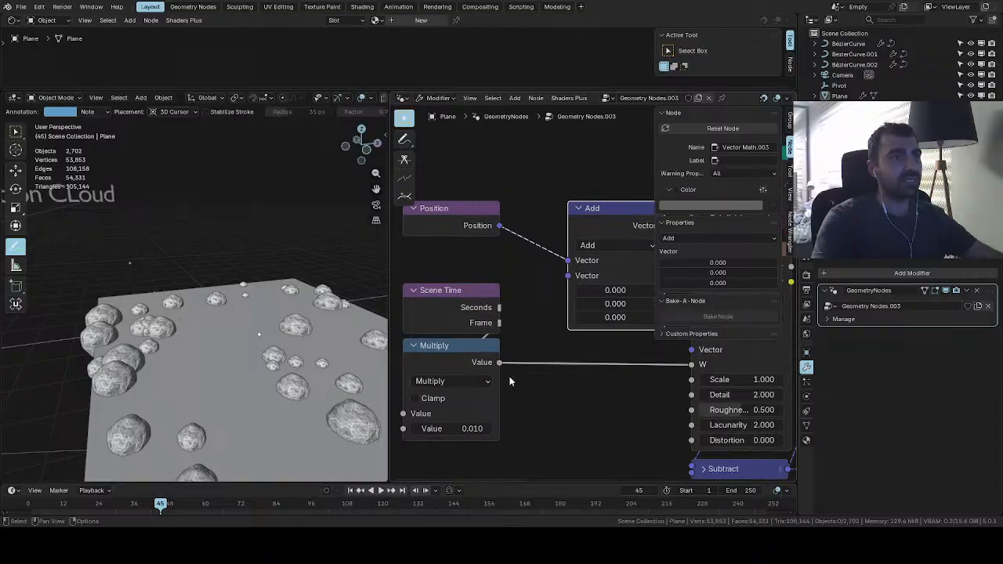
pyautogui.moveTo(499, 362); pyautogui.dragTo(534, 400)
pyautogui.write('com')
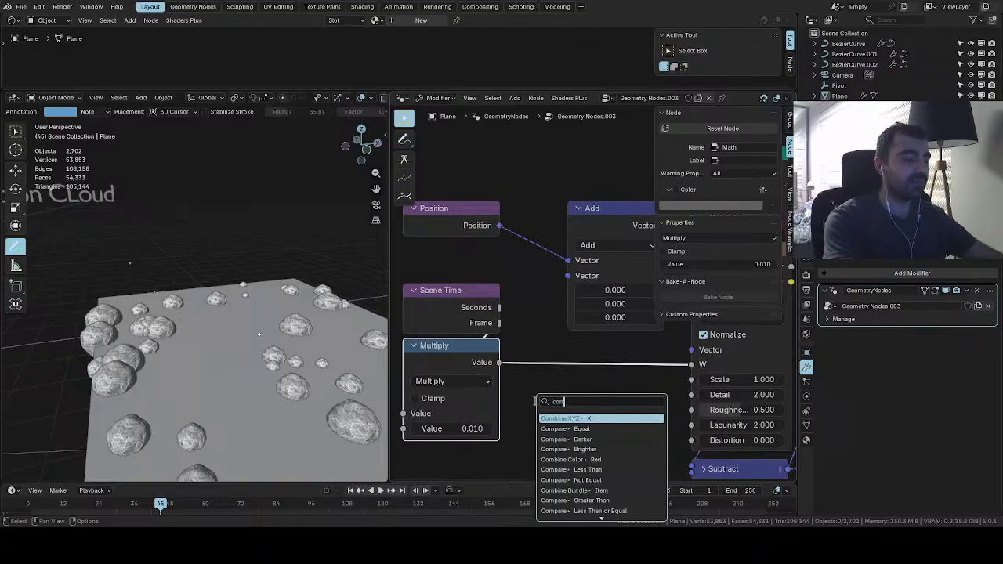
pyautogui.write('bi')
pyautogui.press('Return')
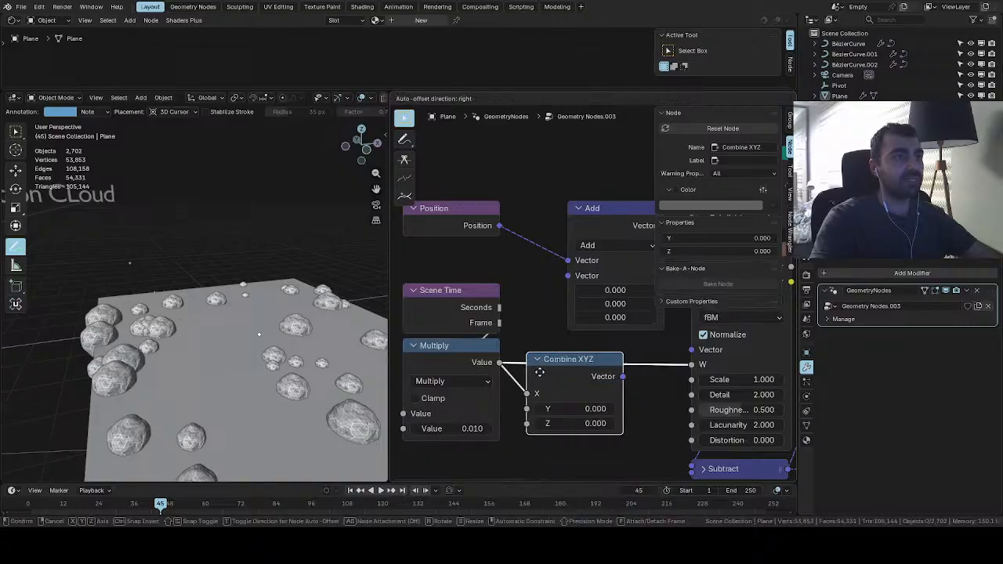
# Connect Combine XYZ to the Add node's second vector input, and the Add output to the Noise Texture's Vector input
pyautogui.scroll(3, 566, 385)
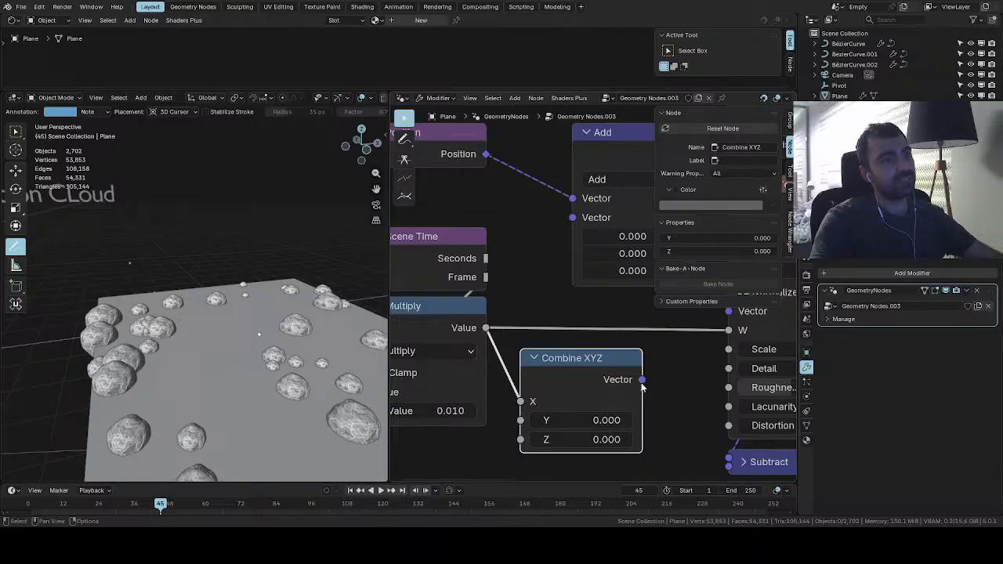
pyautogui.moveTo(567, 225); pyautogui.dragTo(569, 223)
pyautogui.moveTo(573, 327); pyautogui.dragTo(519, 328, button='middle')
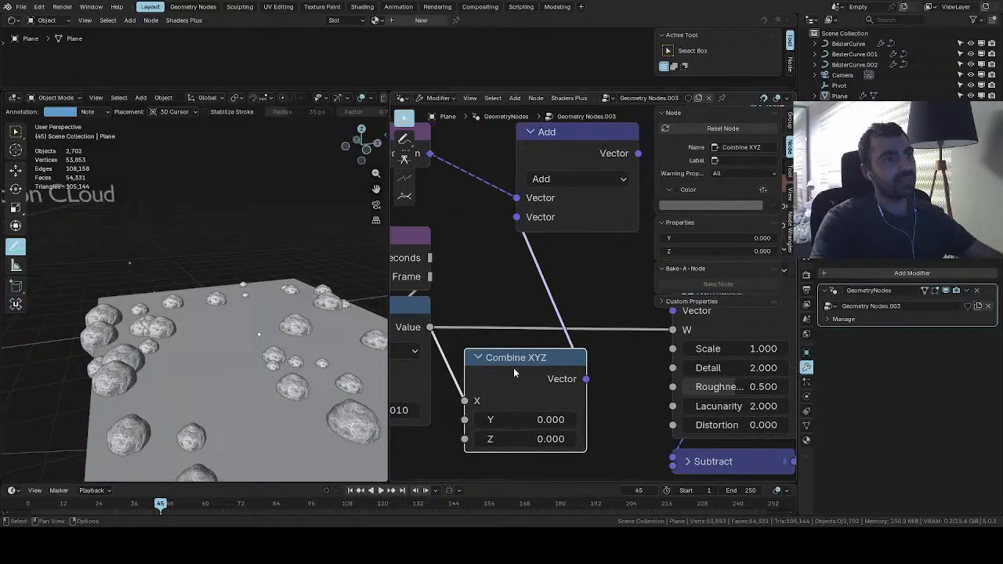
pyautogui.scroll(-4, 513, 368)
pyautogui.moveTo(532, 376); pyautogui.dragTo(447, 388, button='middle')
pyautogui.moveTo(522, 241); pyautogui.dragTo(548, 333)
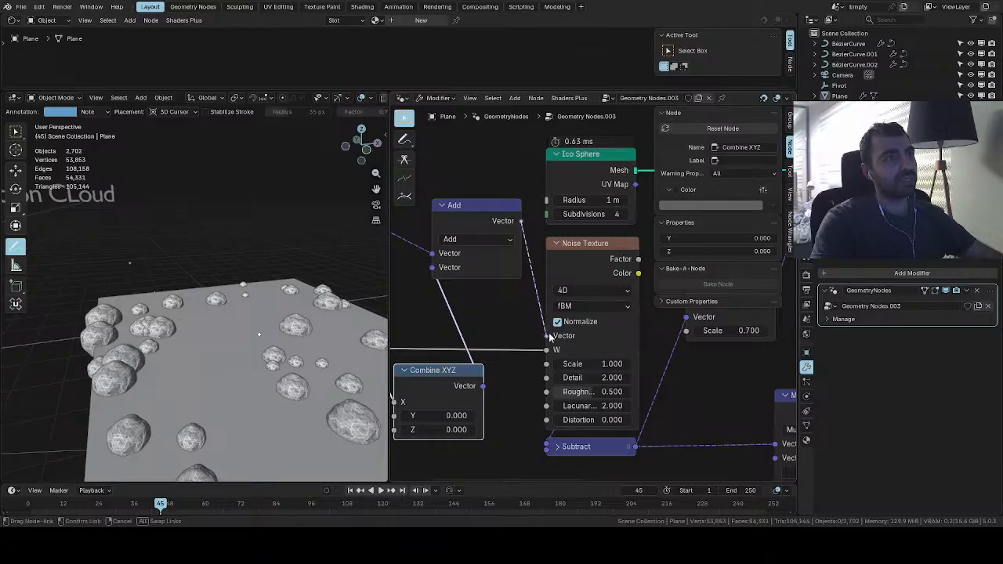
# Switch the Noise Texture to 3D and play the animation to view the deforming spheres
pyautogui.click(593, 290)
pyautogui.click(593, 350)
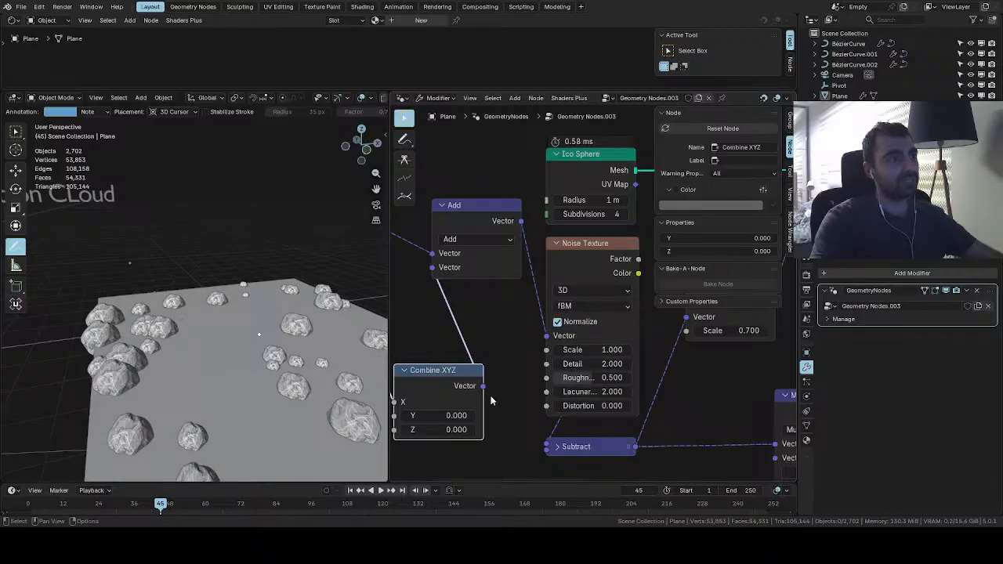
pyautogui.moveTo(406, 409); pyautogui.dragTo(405, 409)
pyautogui.keyDown('shift'); pyautogui.moveTo(320, 390); pyautogui.dragTo(294, 340, button='middle'); pyautogui.keyUp('shift')
pyautogui.moveTo(453, 343); pyautogui.dragTo(527, 330, button='middle')
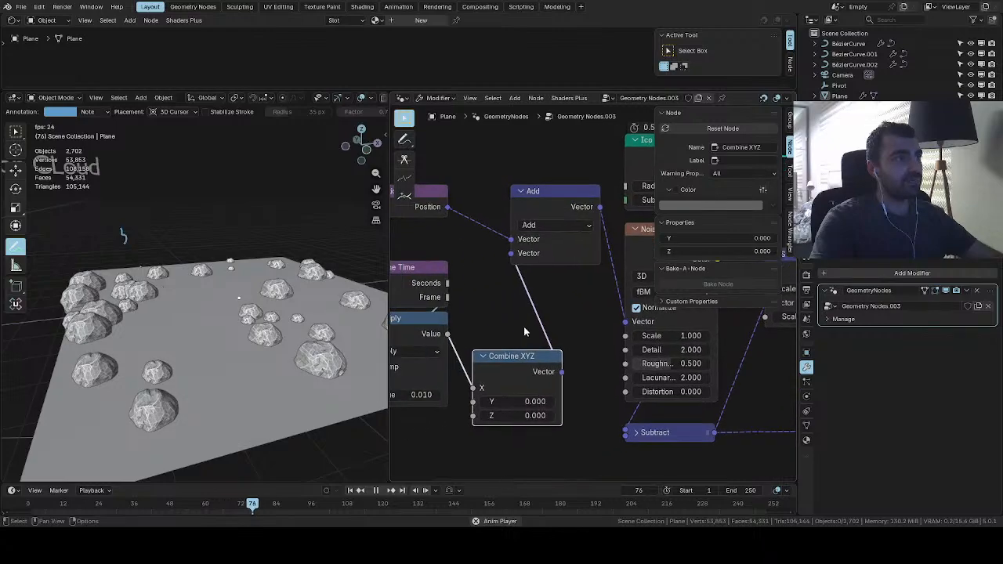
pyautogui.moveTo(271, 352); pyautogui.dragTo(221, 342, button='middle')
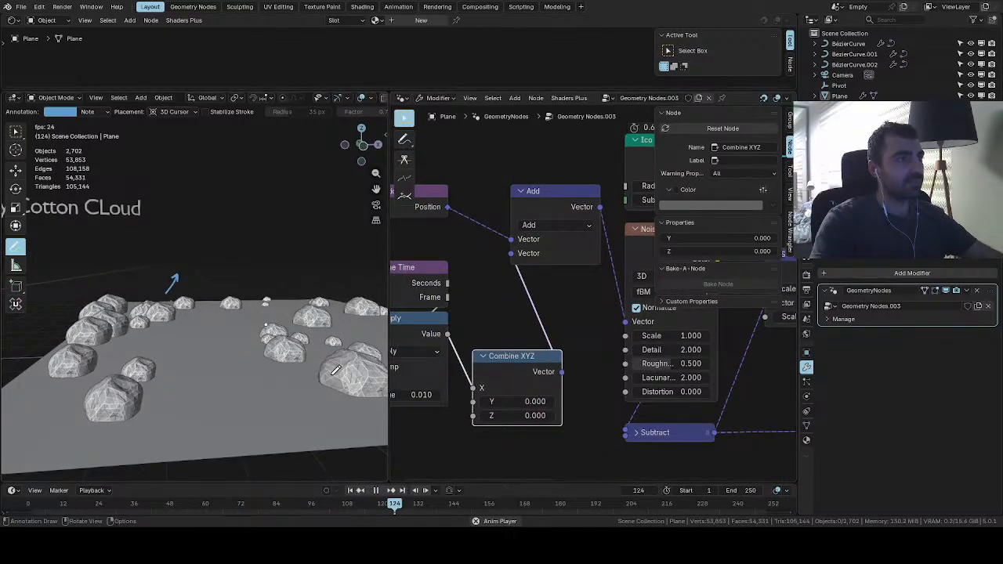
# Try 0.030 as the Scene Time Multiply node's value during playback, and set it to -0.040
pyautogui.moveTo(608, 335); pyautogui.dragTo(747, 350, button='middle')
pyautogui.moveTo(541, 409); pyautogui.dragTo(541, 410)
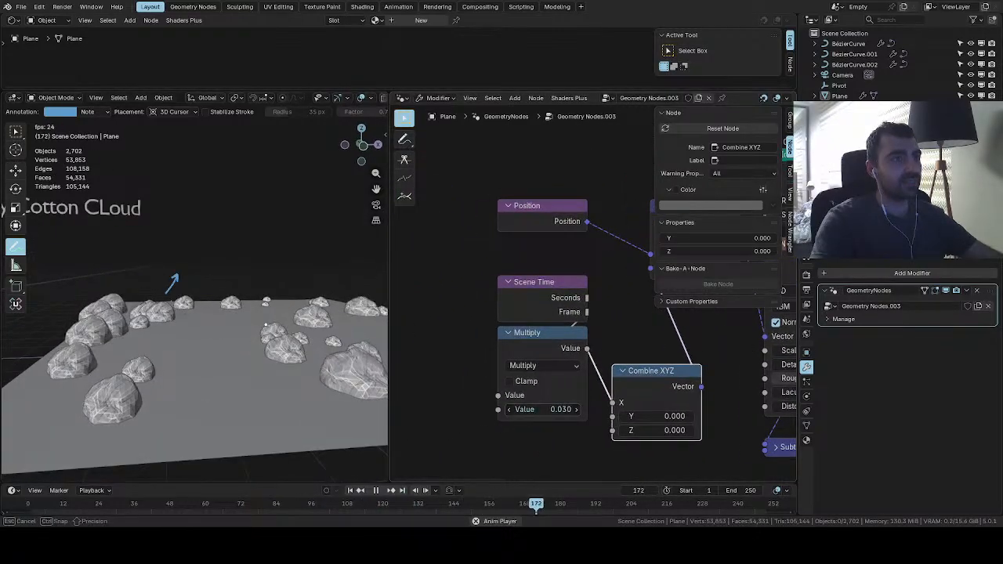
pyautogui.scroll(-3, 310, 398)
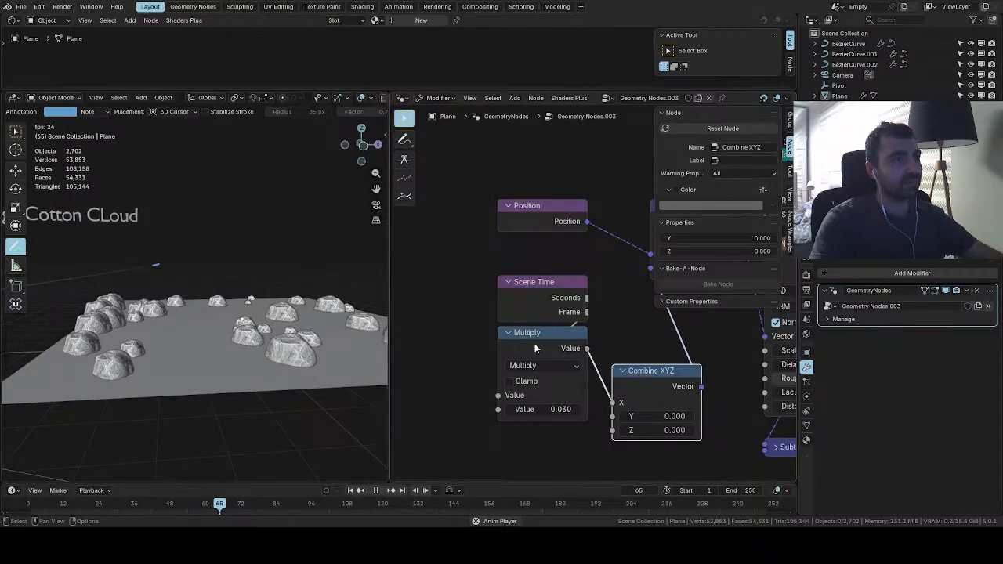
pyautogui.moveTo(534, 348); pyautogui.dragTo(487, 327, button='middle')
pyautogui.moveTo(517, 384); pyautogui.dragTo(497, 388)
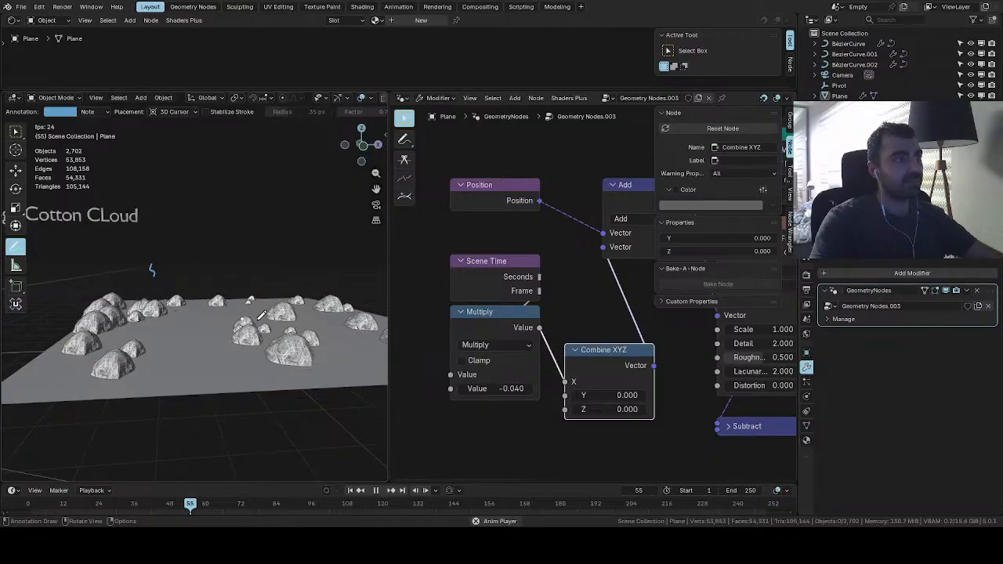
# Move the Combine XYZ node directly below the vector Add node
pyautogui.moveTo(630, 322); pyautogui.dragTo(536, 360, button='middle')
pyautogui.moveTo(509, 385); pyautogui.dragTo(547, 310)
pyautogui.scroll(-2, 547, 310)
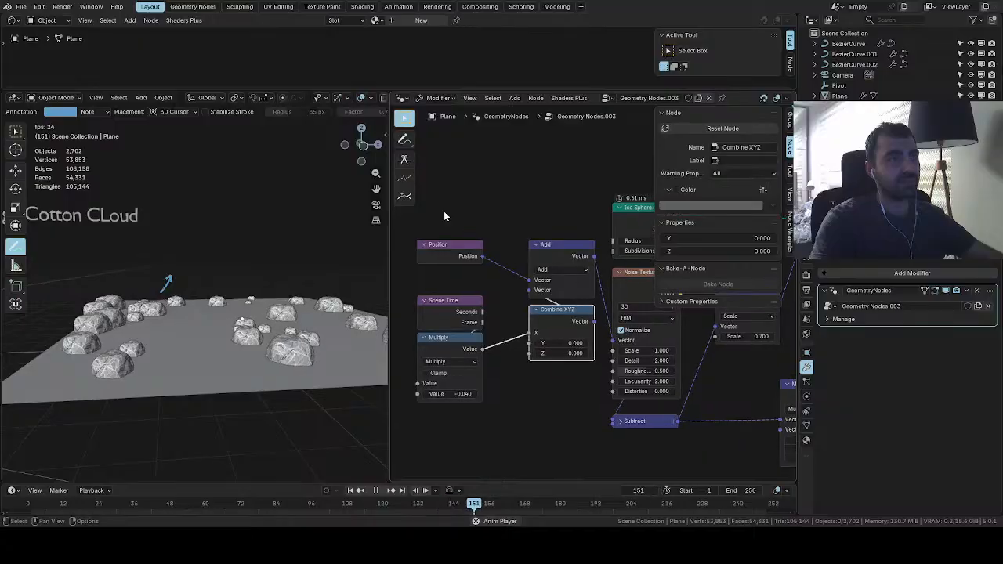
# Move the Position, Scene Time, Multiply, Add and Combine XYZ nodes together, lower and farther from the Noise Texture, and deselect them
pyautogui.moveTo(444, 215); pyautogui.dragTo(551, 413)
pyautogui.moveTo(559, 257); pyautogui.dragTo(557, 284)
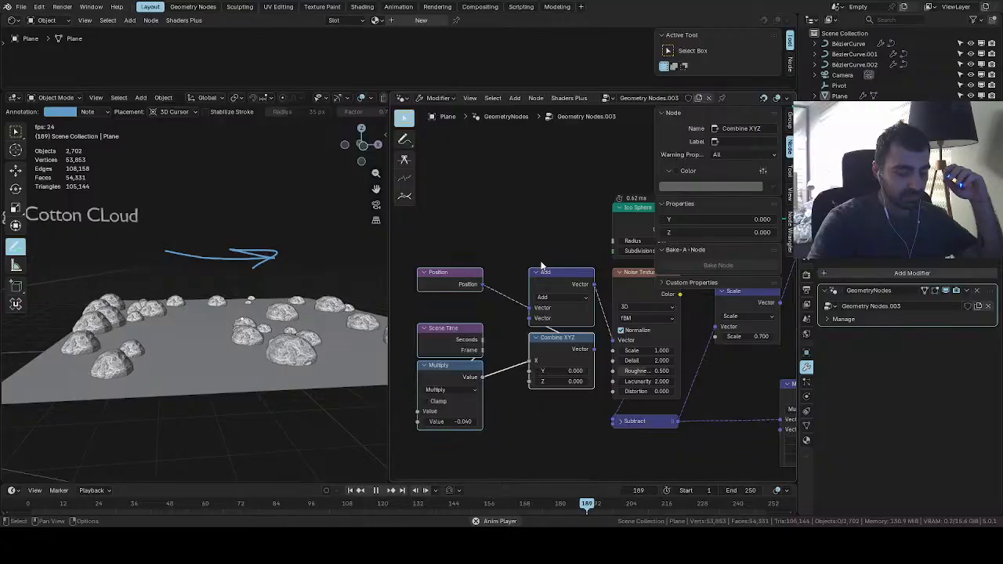
pyautogui.scroll(-1, 566, 286)
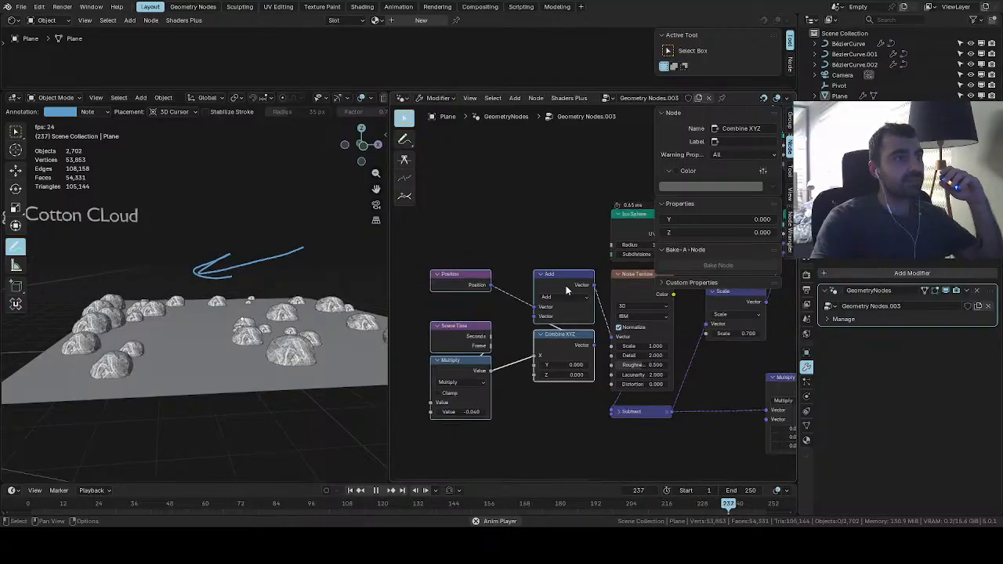
pyautogui.moveTo(566, 285); pyautogui.dragTo(579, 265, button='middle')
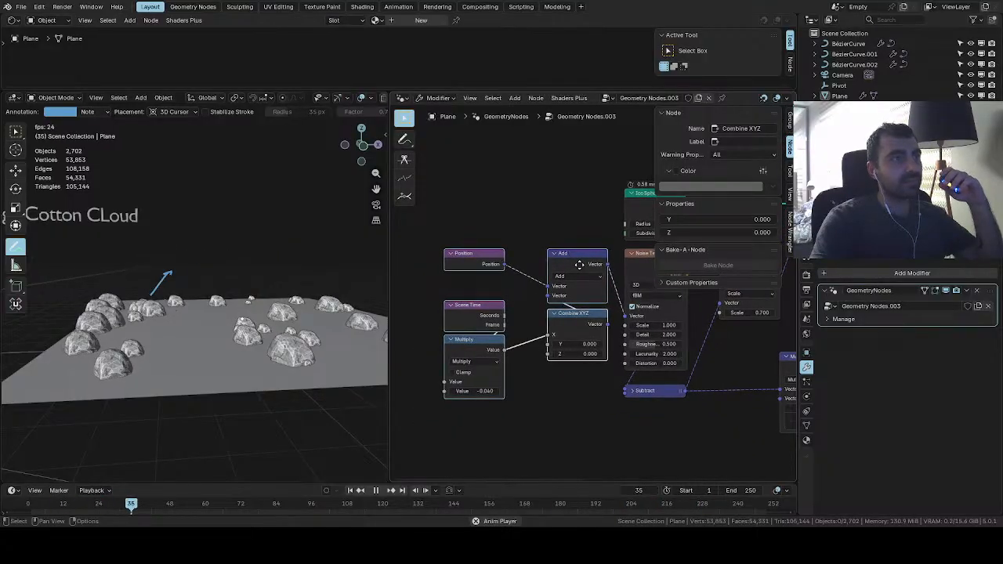
pyautogui.scroll(2, 507, 309)
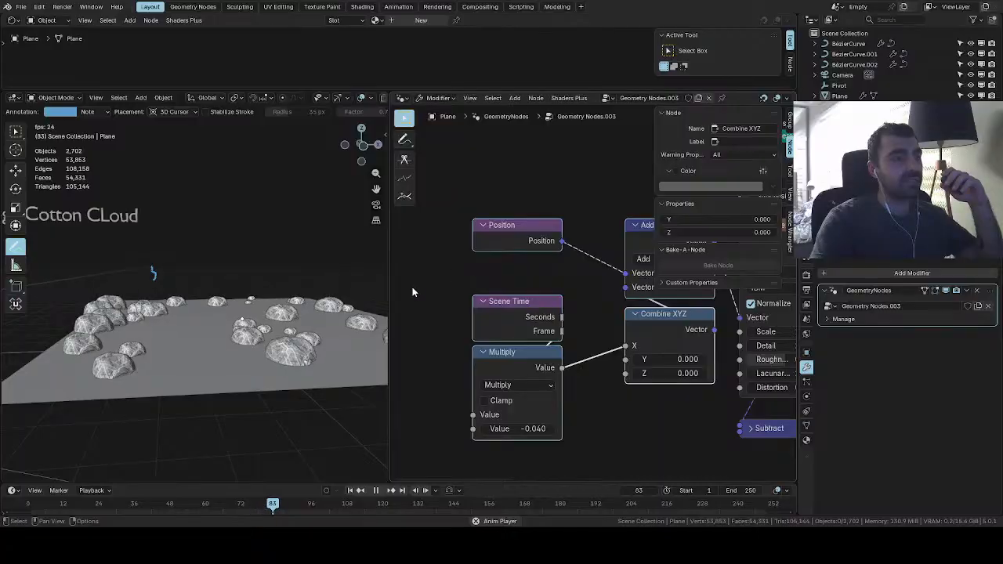
pyautogui.moveTo(521, 315)
pyautogui.mouseDown()
pyautogui.moveTo(477, 287)
pyautogui.moveTo(508, 324)
pyautogui.mouseUp()
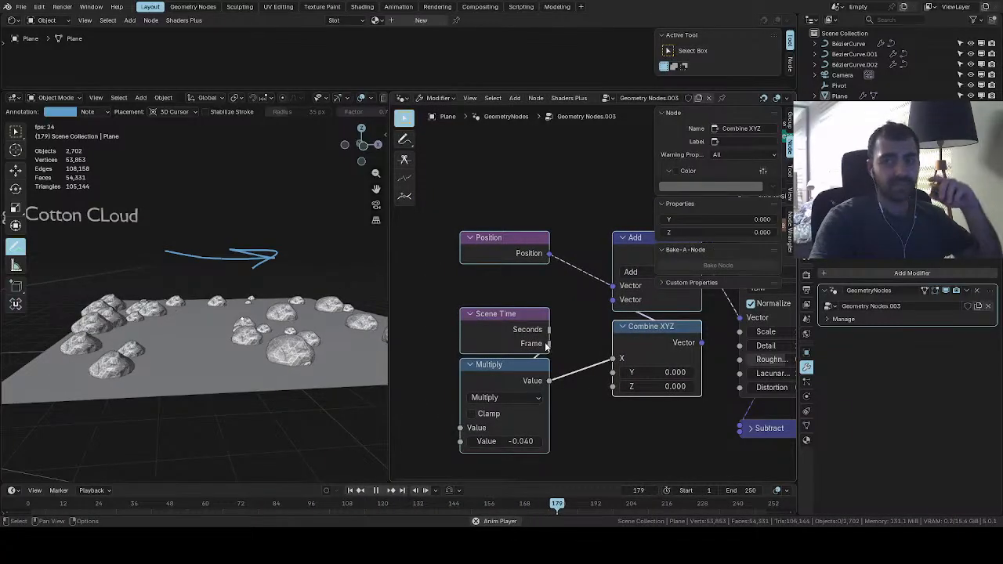
pyautogui.click(519, 285)
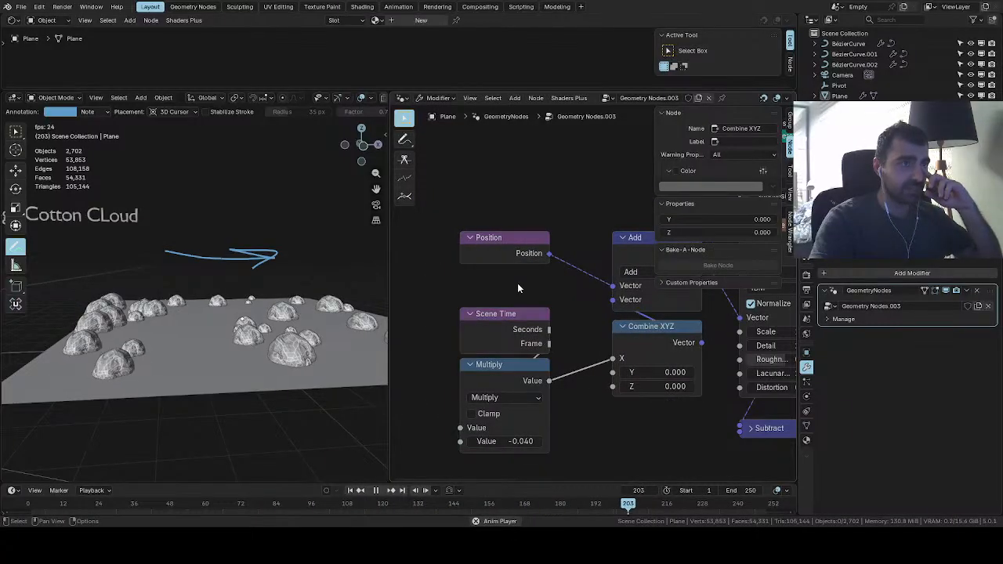
# Activate the node editor's Annotate tool, pause the animation at frame 55, and resume playback
pyautogui.click(405, 141)
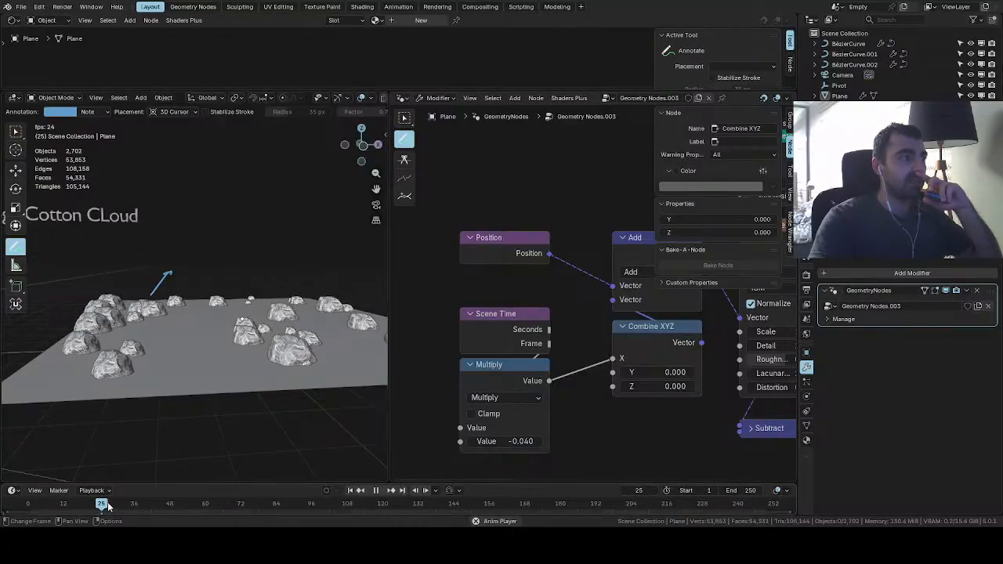
pyautogui.moveTo(104, 506); pyautogui.dragTo(108, 504)
pyautogui.press('space')
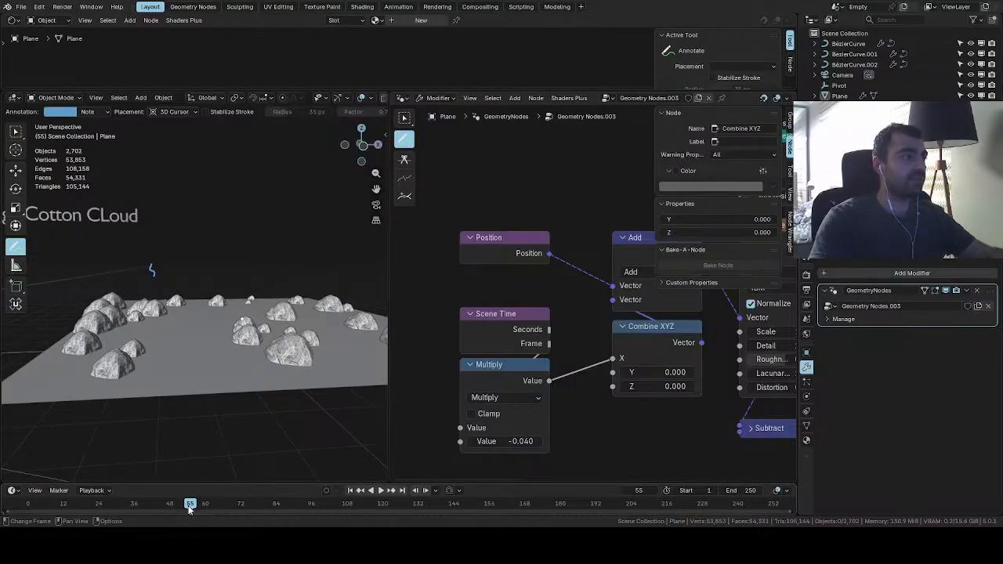
pyautogui.moveTo(195, 483); pyautogui.dragTo(210, 435)
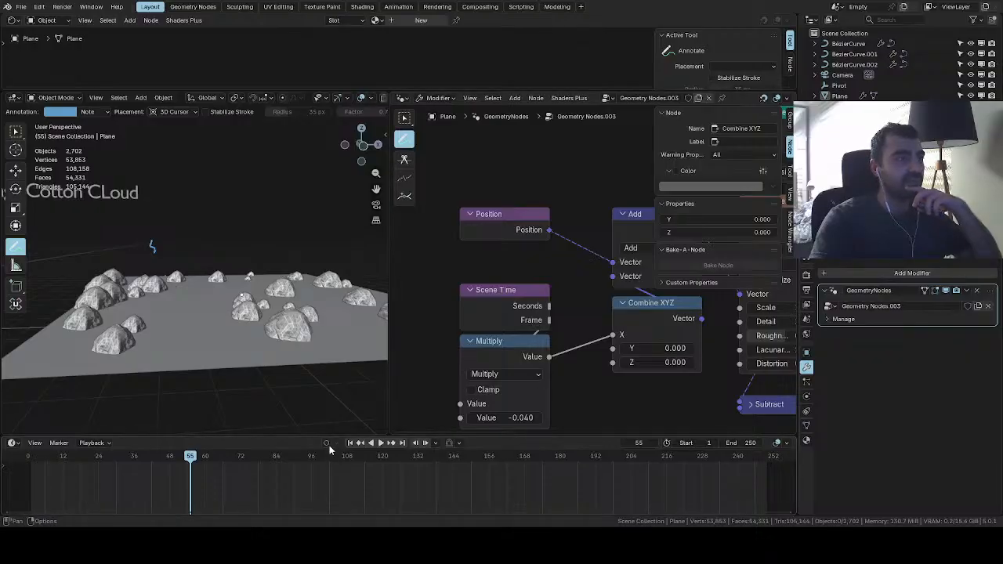
pyautogui.moveTo(325, 437); pyautogui.dragTo(326, 484)
pyautogui.press('space')
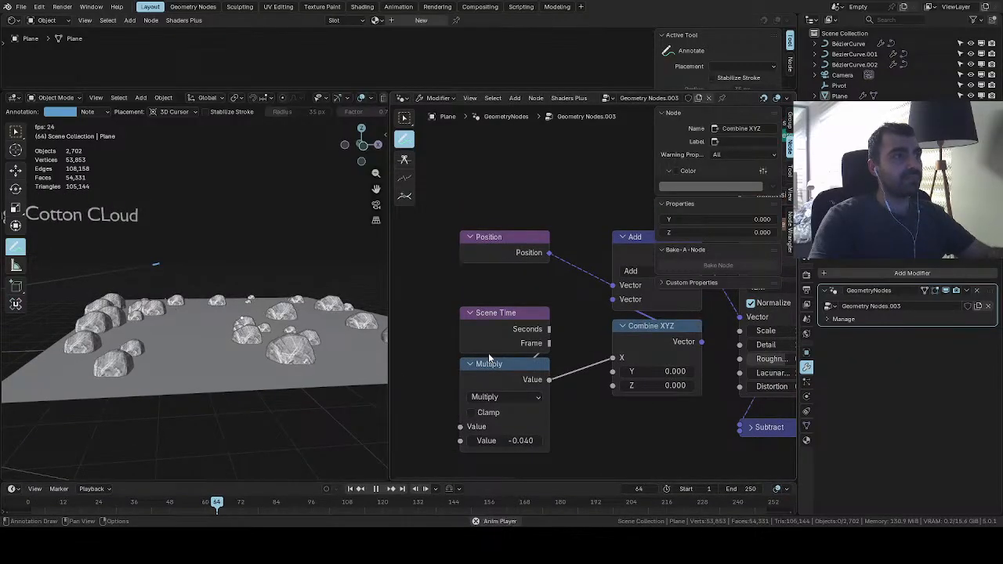
# Examine the Bulbous Cotton Cloud example beside the scattered spheres during playback, and return to the plane
pyautogui.moveTo(605, 358); pyautogui.dragTo(502, 352, button='middle')
pyautogui.scroll(-2, 269, 349)
pyautogui.scroll(-5, 269, 349)
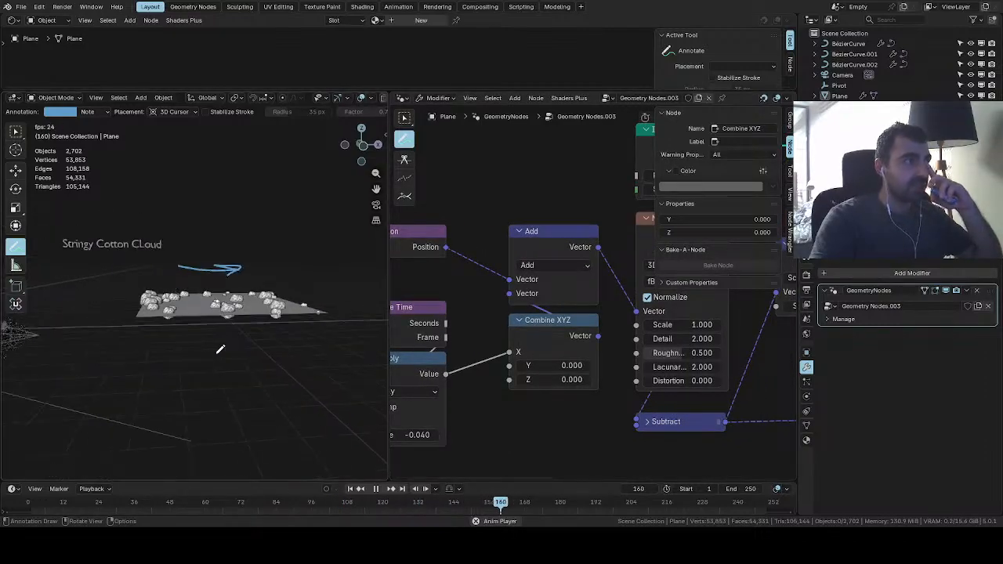
pyautogui.keyDown('shift'); pyautogui.moveTo(205, 322); pyautogui.dragTo(384, 327, button='middle'); pyautogui.keyUp('shift')
pyautogui.scroll(4, 188, 344)
pyautogui.keyDown('shift'); pyautogui.moveTo(129, 349); pyautogui.dragTo(173, 311, button='middle'); pyautogui.keyUp('shift')
pyautogui.scroll(6, 173, 311)
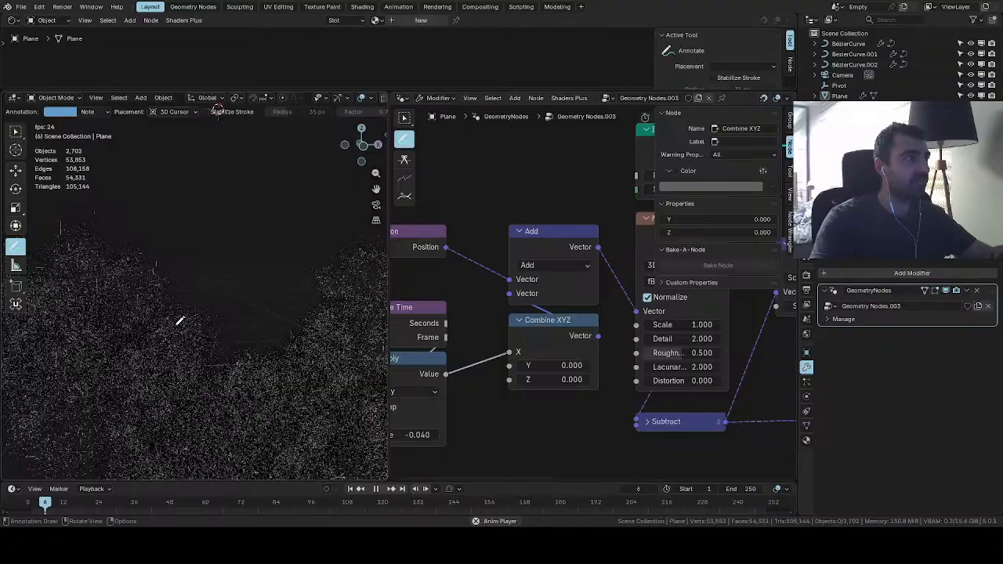
pyautogui.scroll(-8, 157, 356)
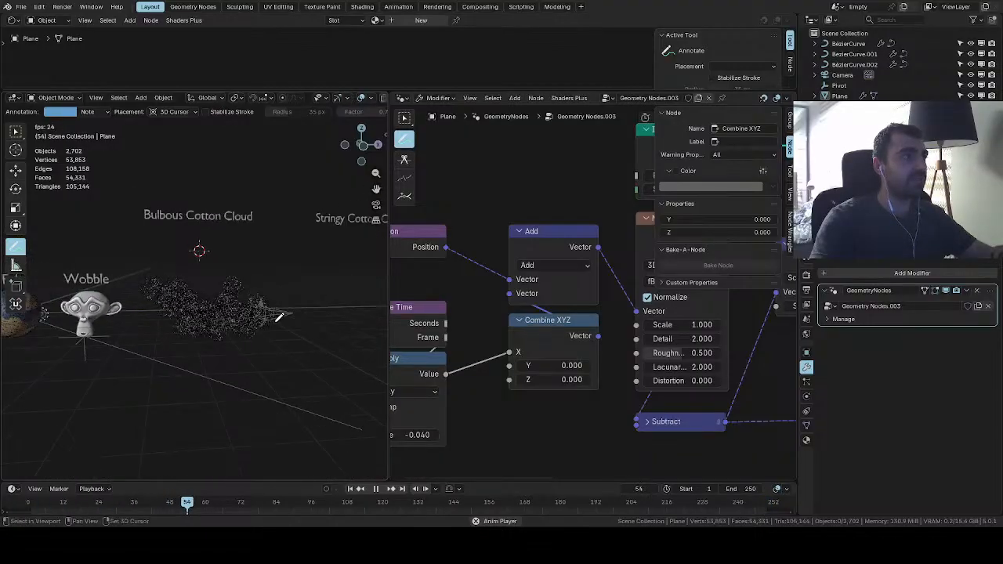
pyautogui.keyDown('shift'); pyautogui.moveTo(274, 319); pyautogui.dragTo(386, 356, button='middle'); pyautogui.keyUp('shift')
pyautogui.scroll(5, 337, 359)
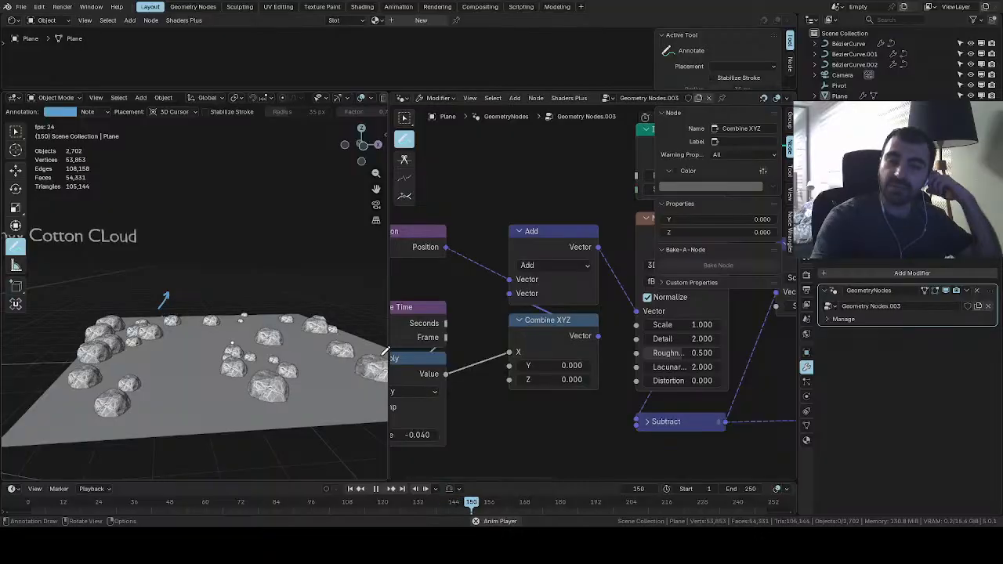
# Pause the animation, switch the node editor back to the Select Box tool, and delete the vector Multiply node beside Subtract
pyautogui.scroll(-2, 541, 328)
pyautogui.moveTo(563, 320)
pyautogui.mouseDown(button='middle')
pyautogui.moveTo(419, 362)
pyautogui.moveTo(354, 362)
pyautogui.mouseUp(button='middle')
pyautogui.moveTo(674, 366); pyautogui.dragTo(621, 406)
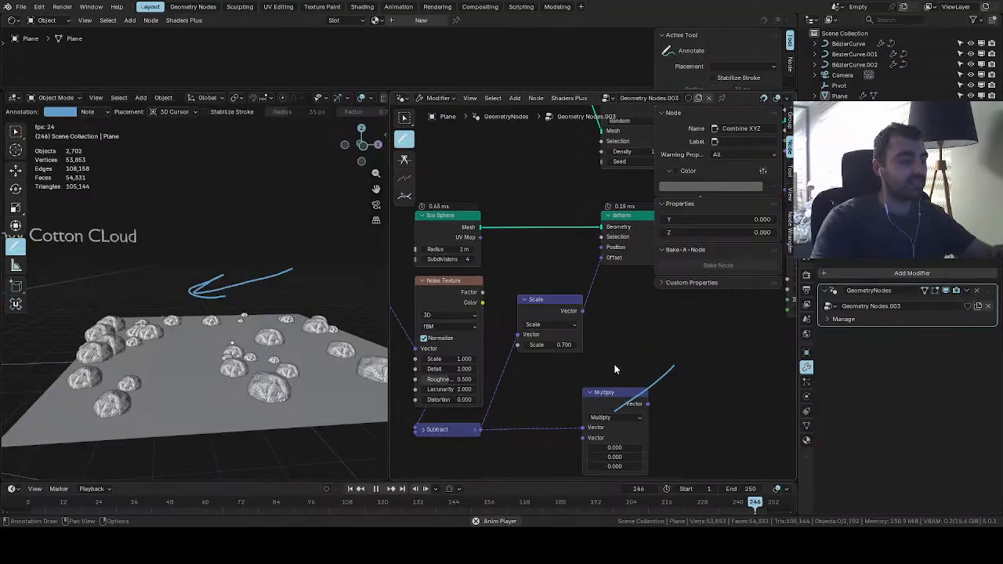
pyautogui.press('space')
pyautogui.click(405, 118)
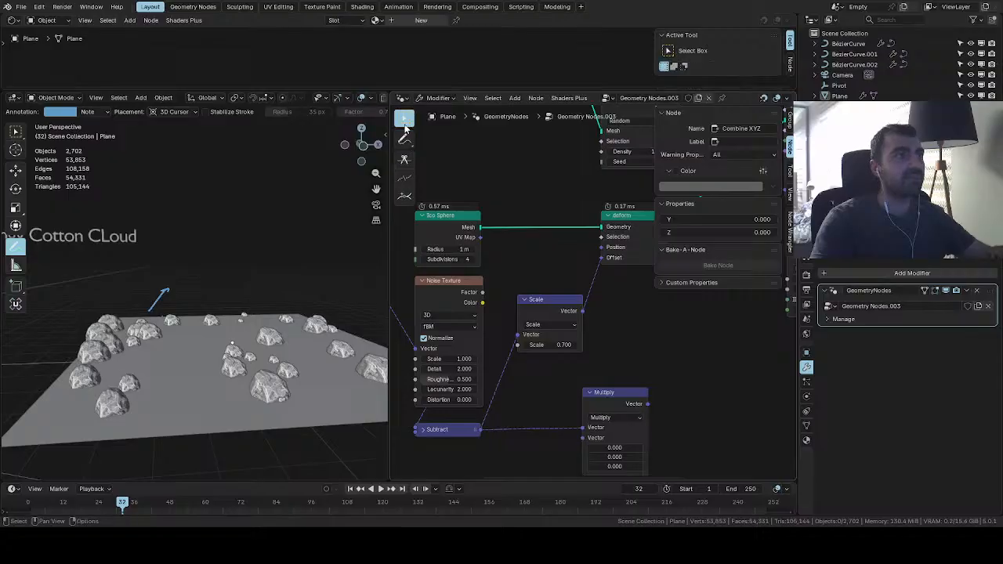
pyautogui.click(631, 401)
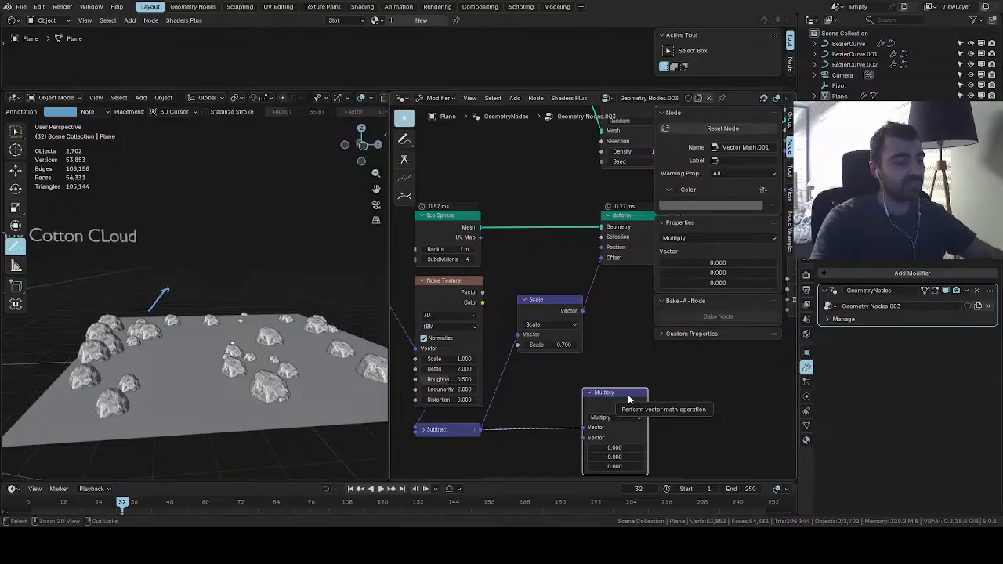
pyautogui.press('x')
pyautogui.moveTo(671, 327); pyautogui.dragTo(595, 382, button='middle')
pyautogui.scroll(-4, 595, 382)
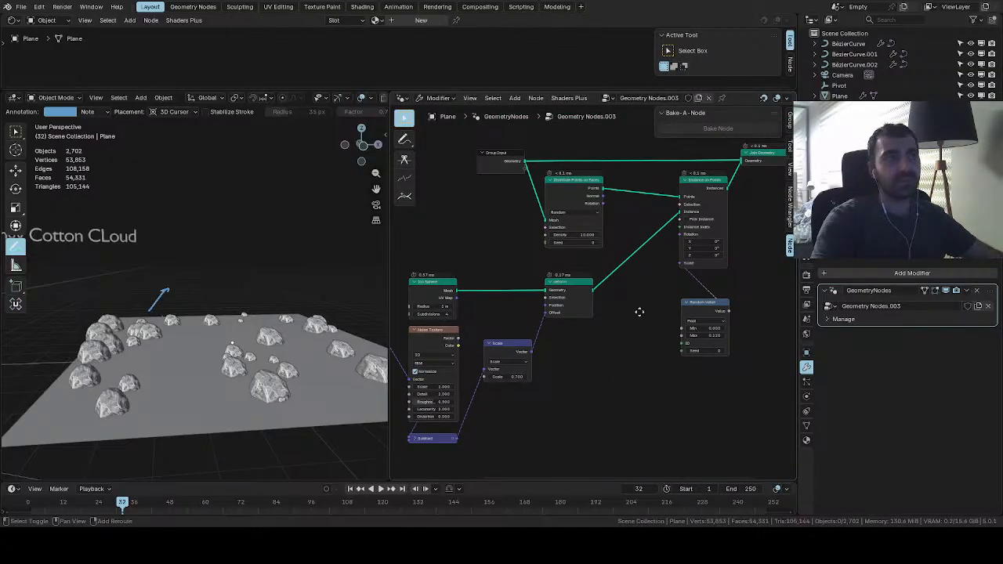
pyautogui.moveTo(640, 311); pyautogui.dragTo(622, 321, button='middle')
pyautogui.hotkey('shift', 'a')
pyautogui.click(505, 202)
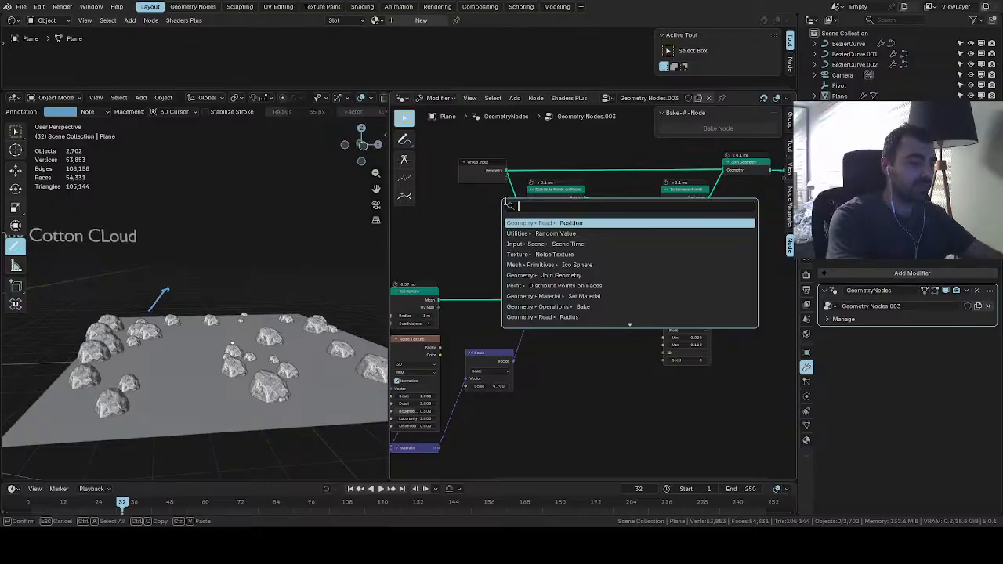
pyautogui.write('surfac')
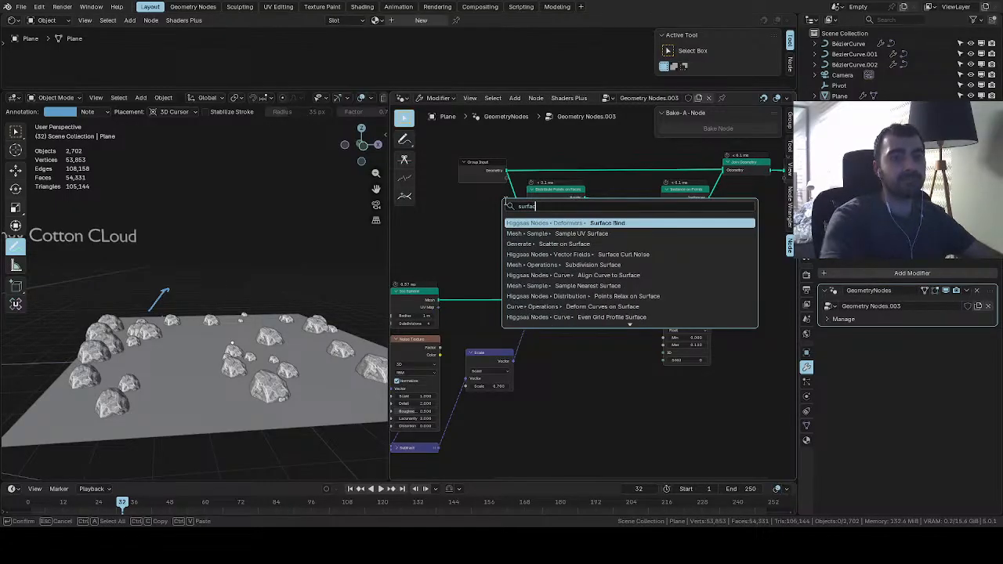
pyautogui.click(479, 228)
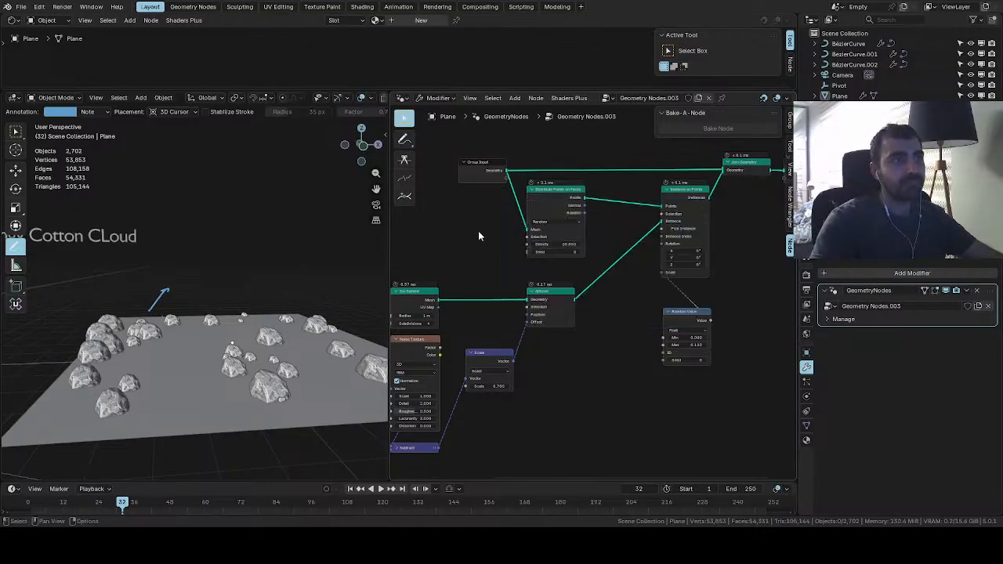
# Move the Random Value node up, directly beneath the Instance on Points node
pyautogui.moveTo(573, 272); pyautogui.dragTo(508, 289, button='middle')
pyautogui.scroll(4, 623, 281)
pyautogui.moveTo(613, 353); pyautogui.dragTo(613, 316)
pyautogui.scroll(-3, 581, 329)
pyautogui.scroll(3, 518, 311)
# Raise the Density of Distribute Points on Faces to 81.7 and play the animation from the first frame
pyautogui.moveTo(457, 256); pyautogui.dragTo(458, 257)
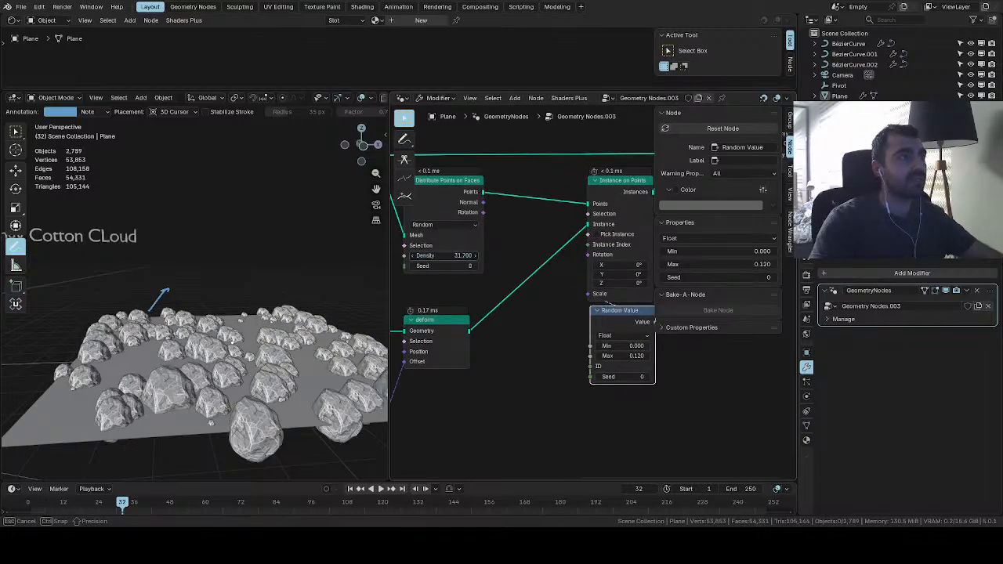
pyautogui.hotkey('shift', 'Left')
pyautogui.press('space')
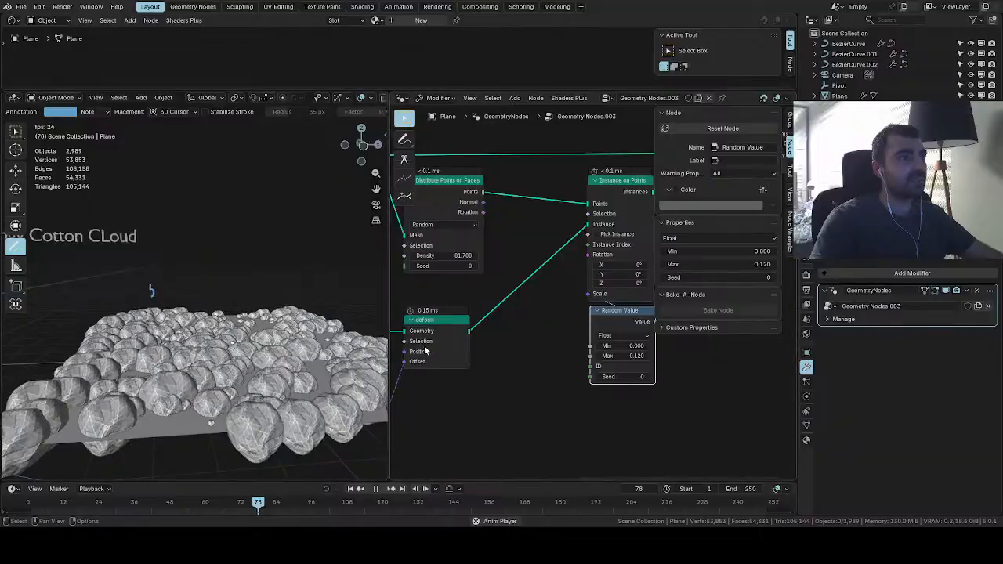
# Lower the Density of Distribute Points on Faces to 56.9 while the animation plays
pyautogui.moveTo(444, 359); pyautogui.dragTo(524, 362, button='middle')
pyautogui.moveTo(457, 403); pyautogui.dragTo(445, 427, button='middle')
pyautogui.scroll(3, 497, 361)
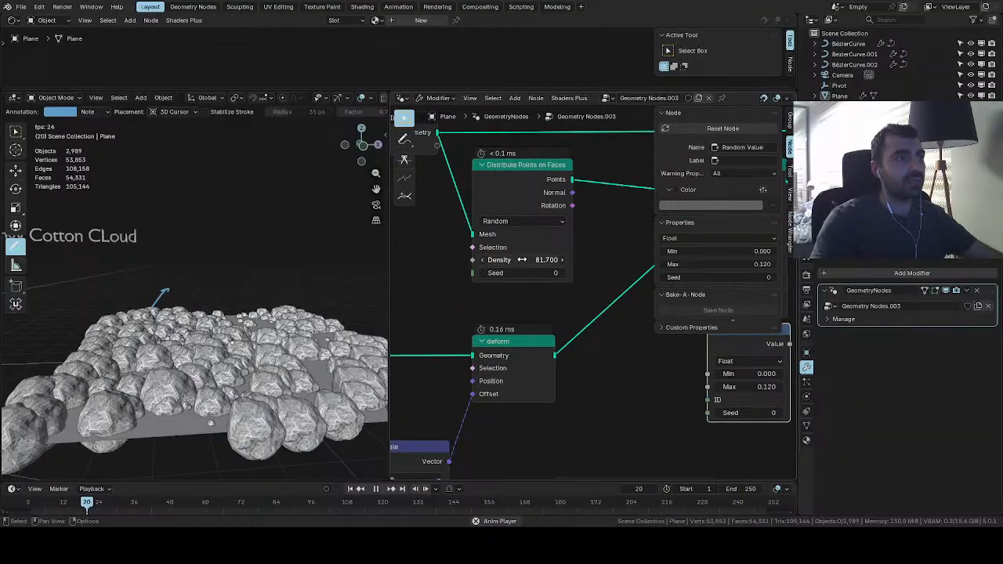
pyautogui.moveTo(629, 297); pyautogui.dragTo(590, 430, button='middle')
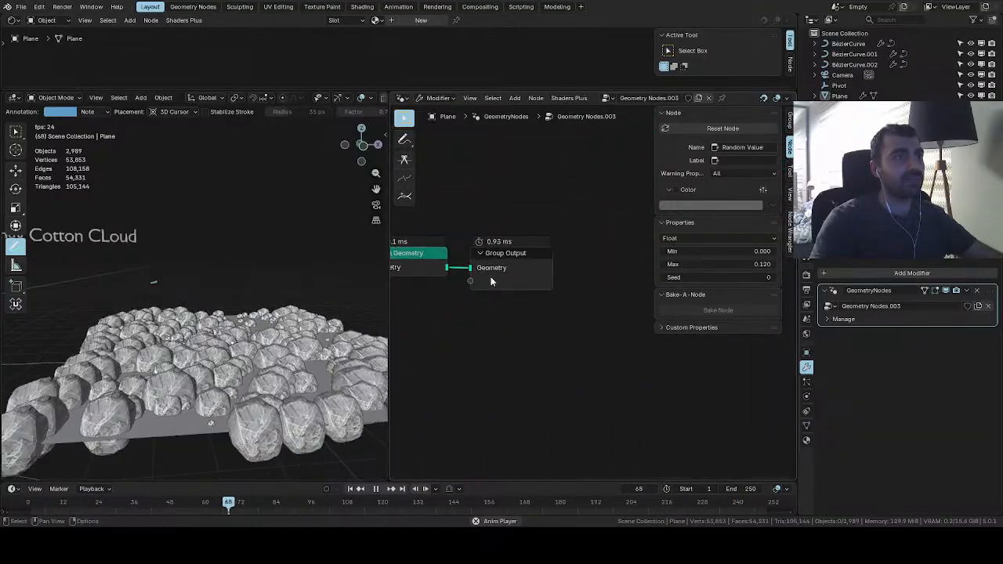
pyautogui.moveTo(464, 343); pyautogui.dragTo(582, 338, button='middle')
pyautogui.moveTo(589, 243)
pyautogui.mouseDown()
pyautogui.moveTo(651, 244)
pyautogui.moveTo(564, 244)
pyautogui.moveTo(597, 245)
pyautogui.mouseUp()
pyautogui.scroll(-2, 522, 313)
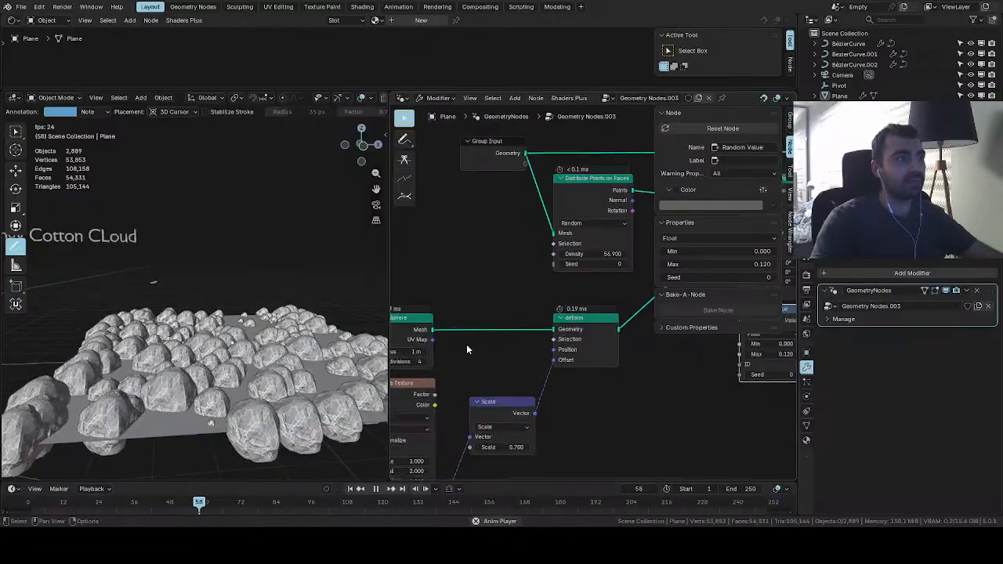
# Move the deform node slightly farther from the Ico Sphere to widen the gap between them
pyautogui.moveTo(555, 350); pyautogui.dragTo(620, 298, button='middle')
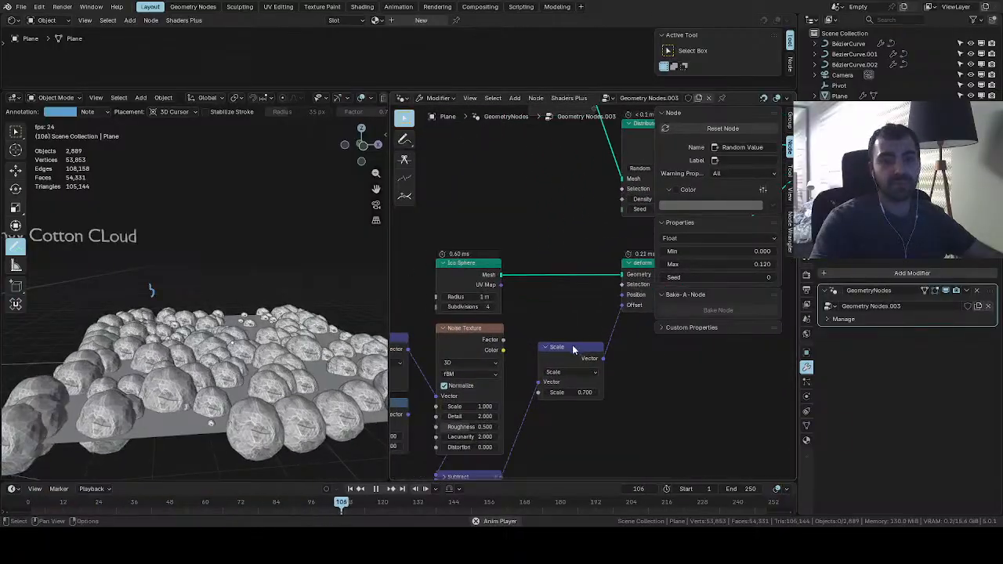
pyautogui.scroll(-3, 563, 351)
pyautogui.moveTo(570, 346); pyautogui.dragTo(563, 361, button='middle')
pyautogui.scroll(1, 563, 361)
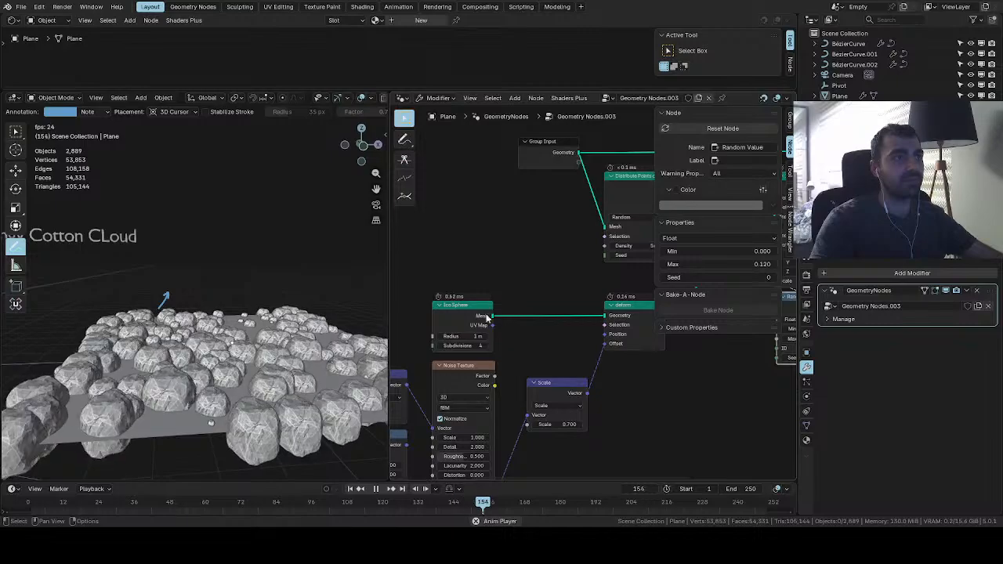
pyautogui.moveTo(480, 311); pyautogui.dragTo(384, 340, button='middle')
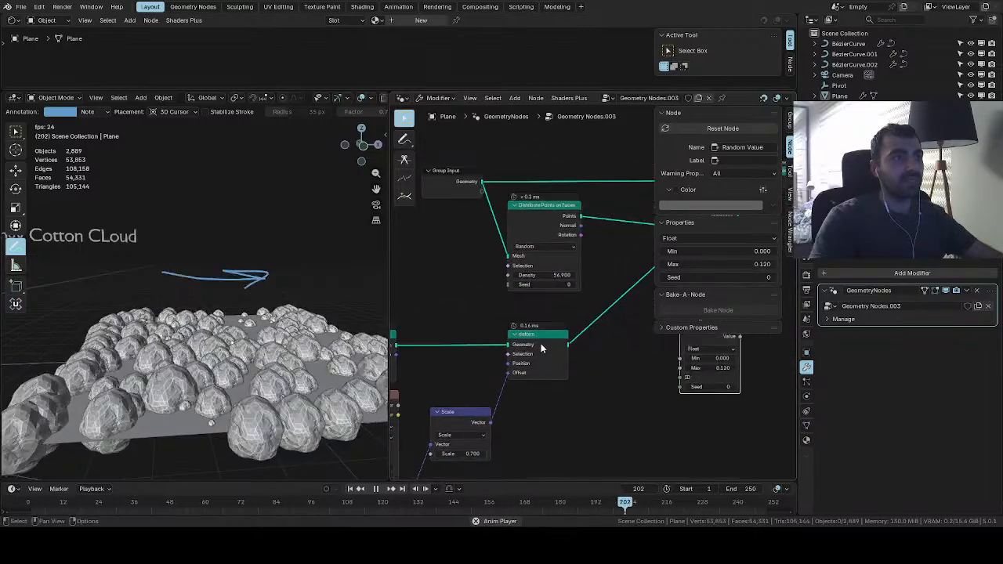
pyautogui.moveTo(539, 341); pyautogui.dragTo(560, 341)
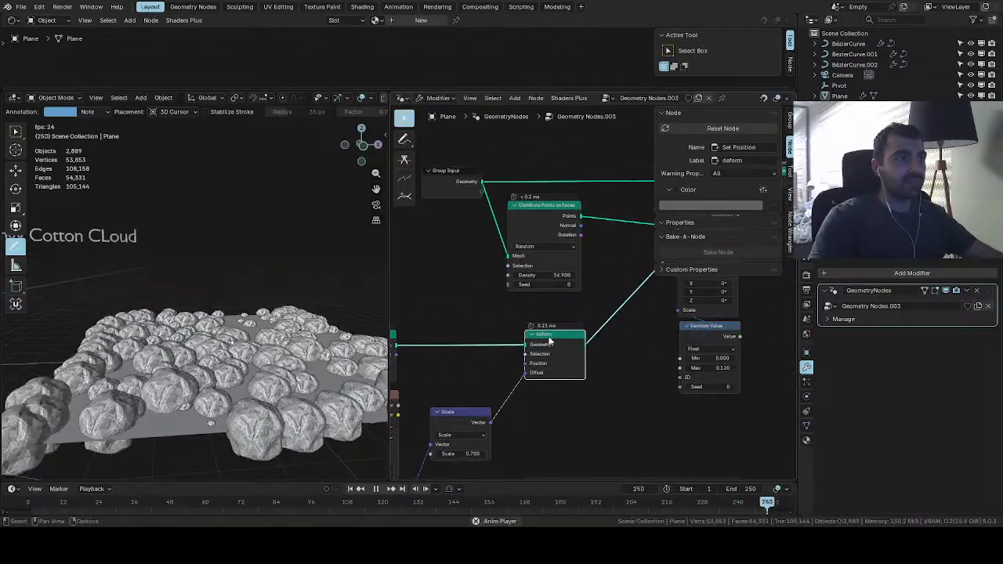
# Wrap the deform node in a For Each Element zone fed by the Ico Sphere mesh, with its domain set to Instance
pyautogui.hotkey('shift', 'a')
pyautogui.click(443, 200)
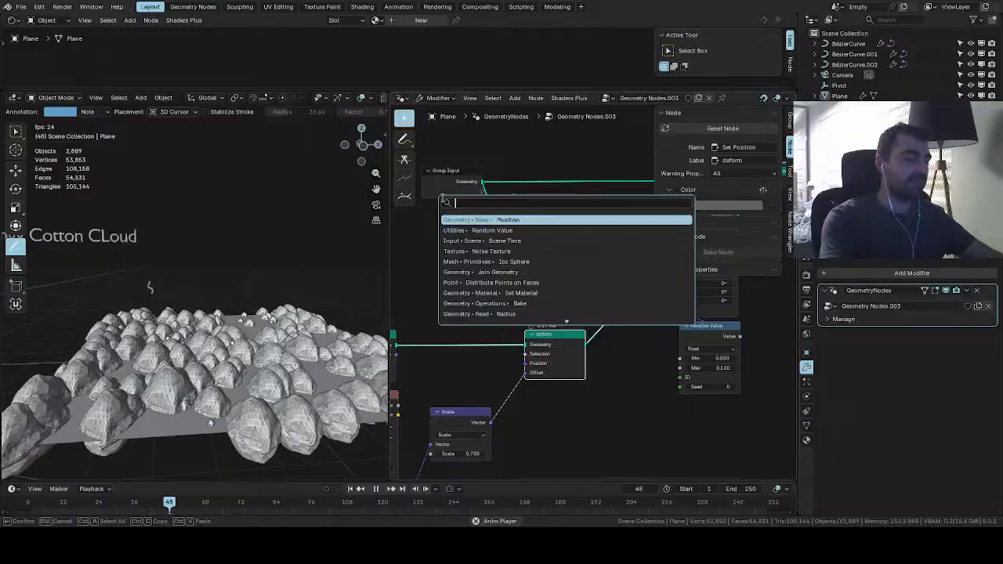
pyautogui.write('forc')
pyautogui.press('Return')
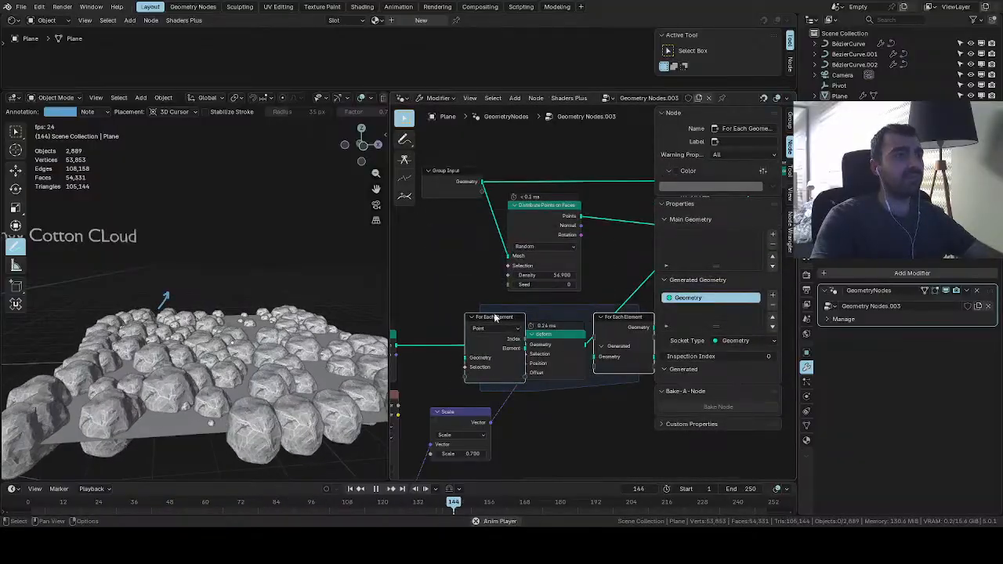
pyautogui.click(461, 317)
pyautogui.moveTo(461, 318); pyautogui.dragTo(499, 316, button='middle')
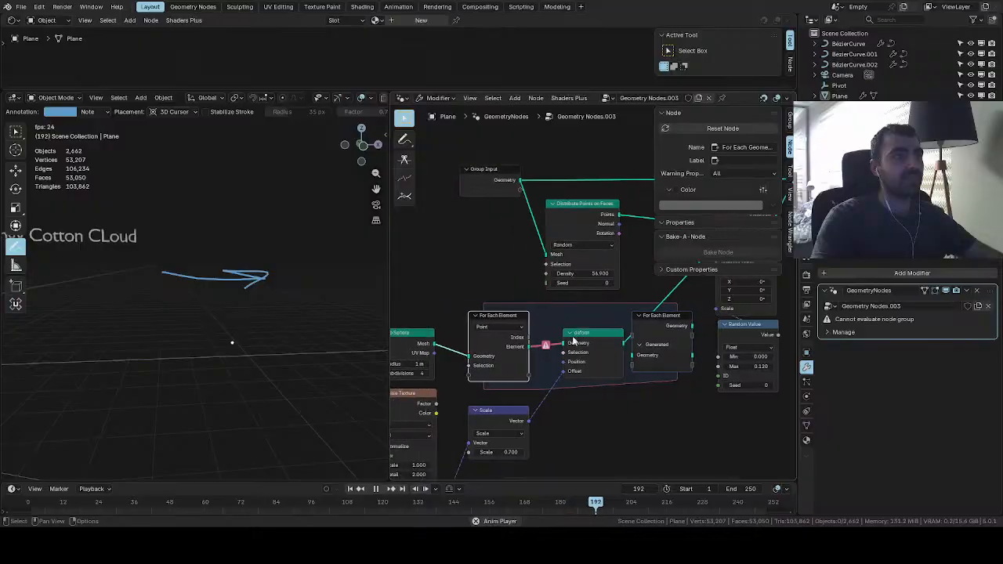
pyautogui.click(498, 326)
pyautogui.click(508, 394)
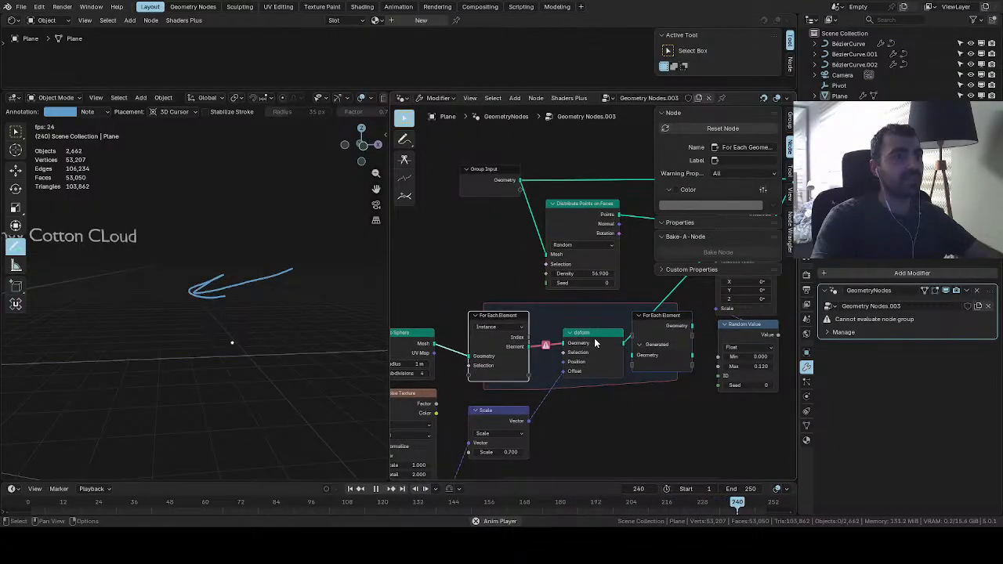
# Link the deform node's output to the zone's Generated Geometry, and that zone output to the Instance input of Instance on Points
pyautogui.moveTo(595, 343); pyautogui.dragTo(586, 334)
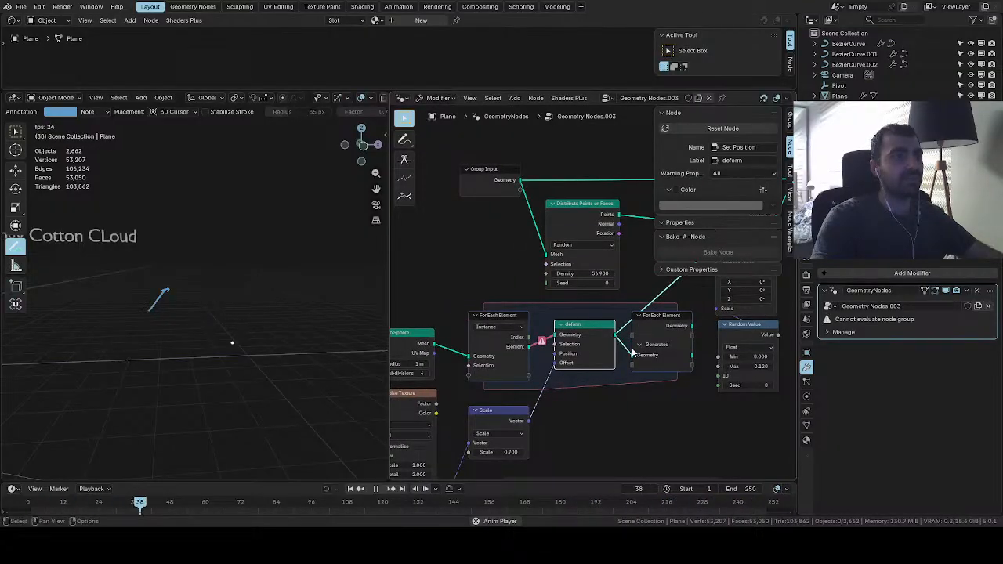
pyautogui.moveTo(532, 369); pyautogui.dragTo(482, 381, button='middle')
pyautogui.moveTo(634, 373); pyautogui.dragTo(650, 316)
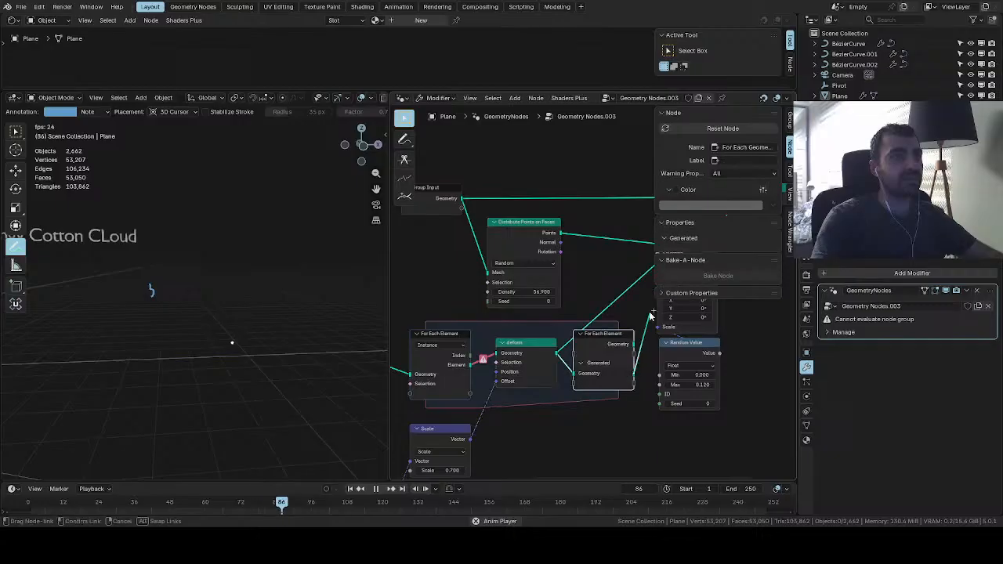
pyautogui.moveTo(670, 267); pyautogui.dragTo(661, 265)
# Move the Ico Sphere node away from the zone and add a Geometry to Instance node between its mesh output and For Each Element
pyautogui.keyDown('shift'); pyautogui.moveTo(399, 360); pyautogui.dragTo(538, 314, button='middle'); pyautogui.keyUp('shift')
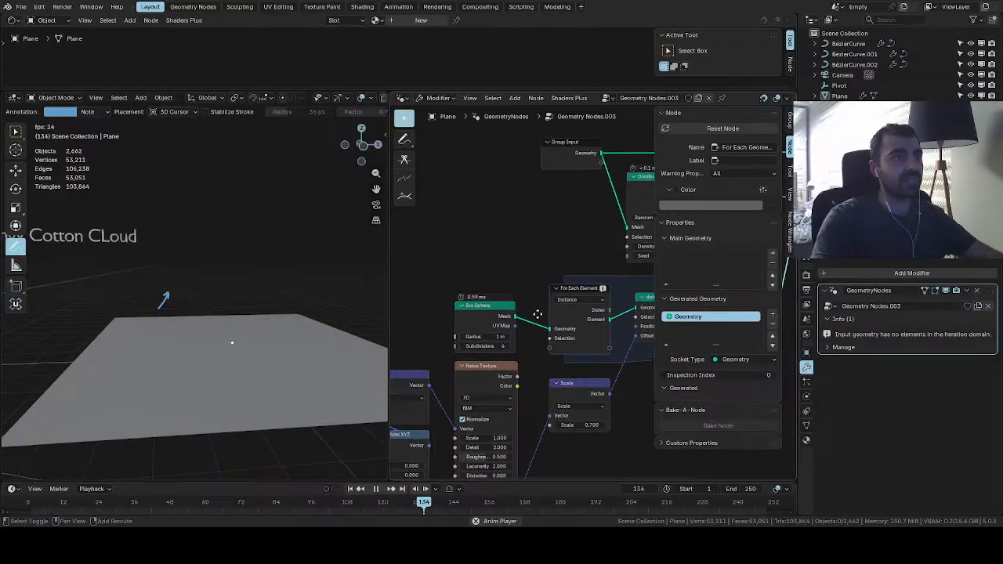
pyautogui.moveTo(474, 305); pyautogui.dragTo(419, 273)
pyautogui.moveTo(479, 285); pyautogui.dragTo(517, 288)
pyautogui.write('geome')
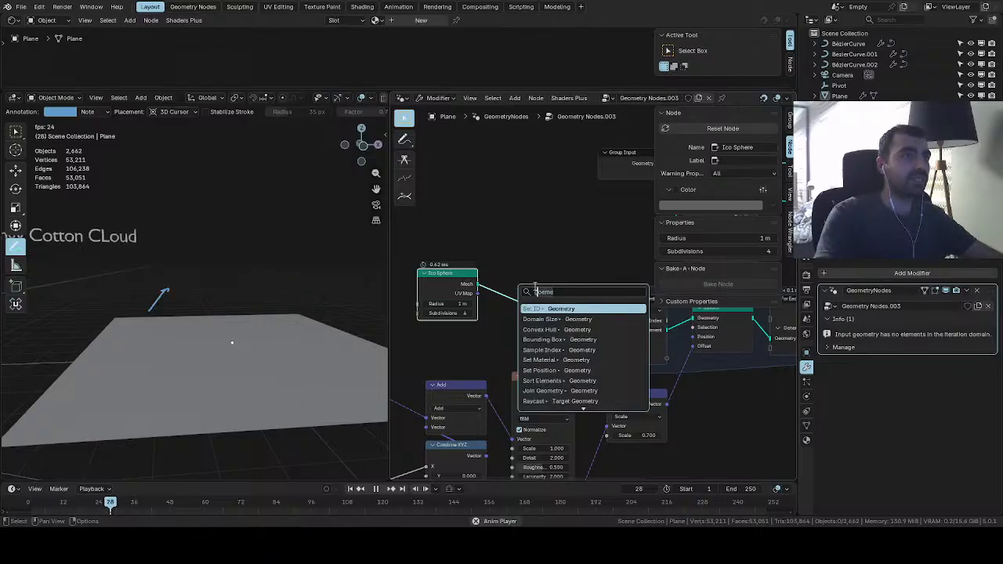
pyautogui.write('geom')
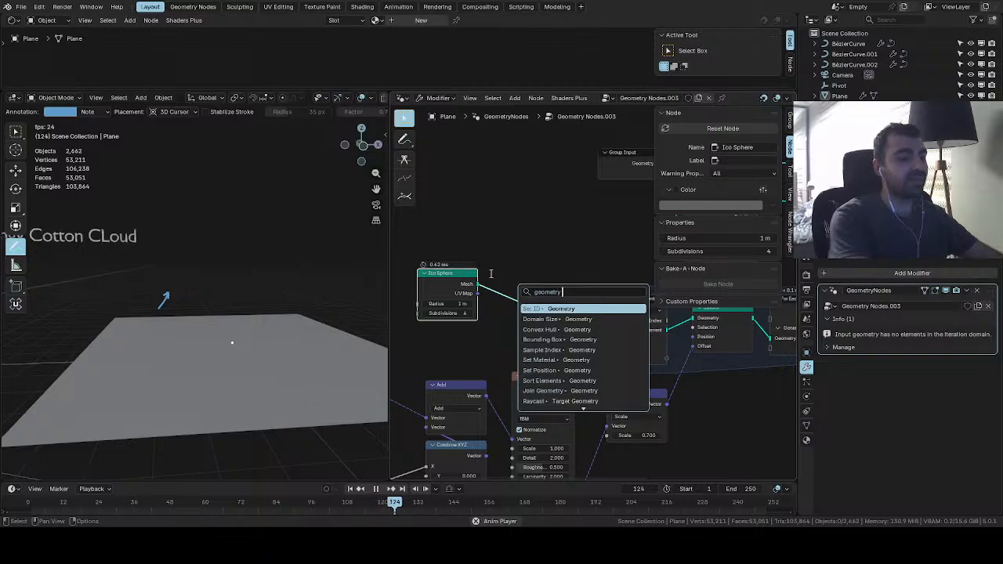
pyautogui.write('to ins')
pyautogui.click(544, 307)
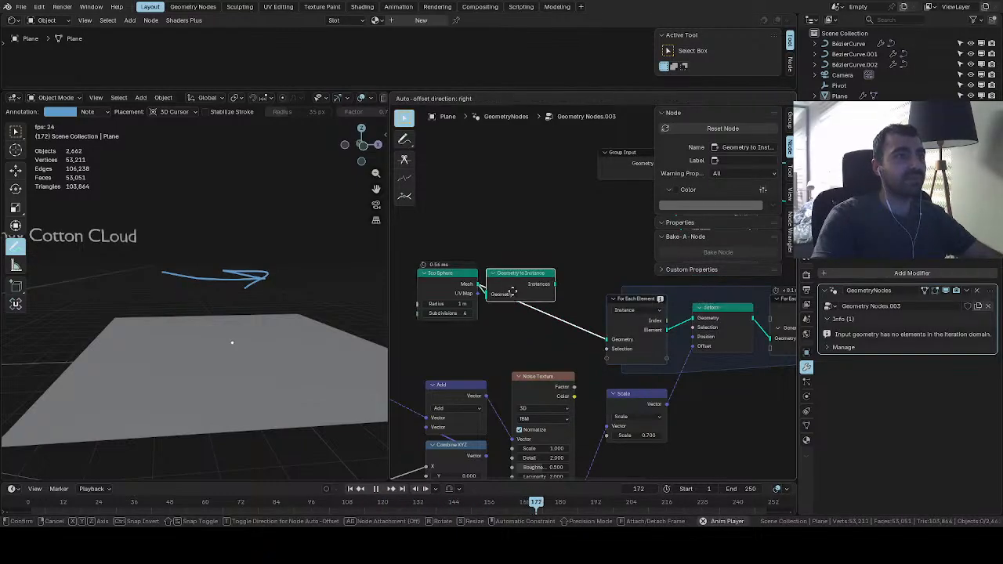
pyautogui.click(521, 290)
# Move the Ico Sphere and Geometry to Instance nodes together farther from the For Each Element zone, and pause playback at frame 25
pyautogui.moveTo(535, 244); pyautogui.dragTo(417, 325)
pyautogui.moveTo(535, 287); pyautogui.dragTo(448, 287)
pyautogui.moveTo(496, 288); pyautogui.dragTo(581, 299, button='middle')
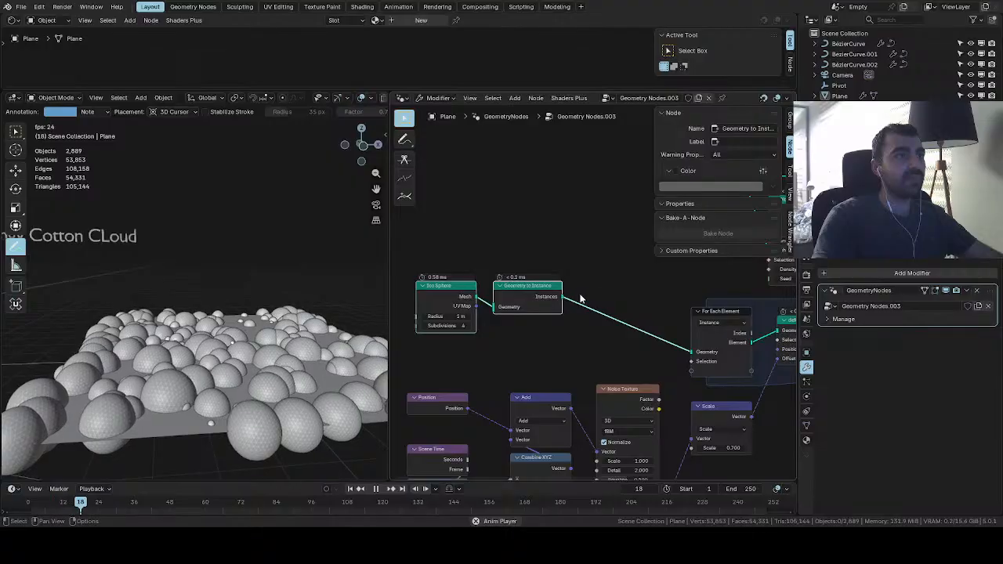
pyautogui.press('space')
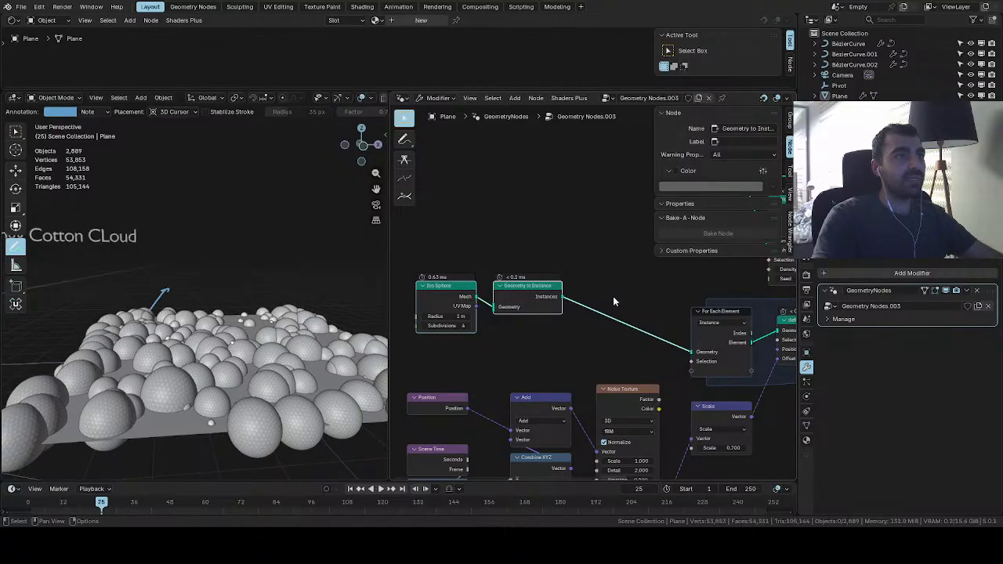
# Annotate the empty area above the Ico Sphere with a skull-like figure, a vertical double-headed arrow beside it, and a horizontal arrow below
pyautogui.click(405, 139)
pyautogui.moveTo(515, 204); pyautogui.dragTo(541, 272, button='middle')
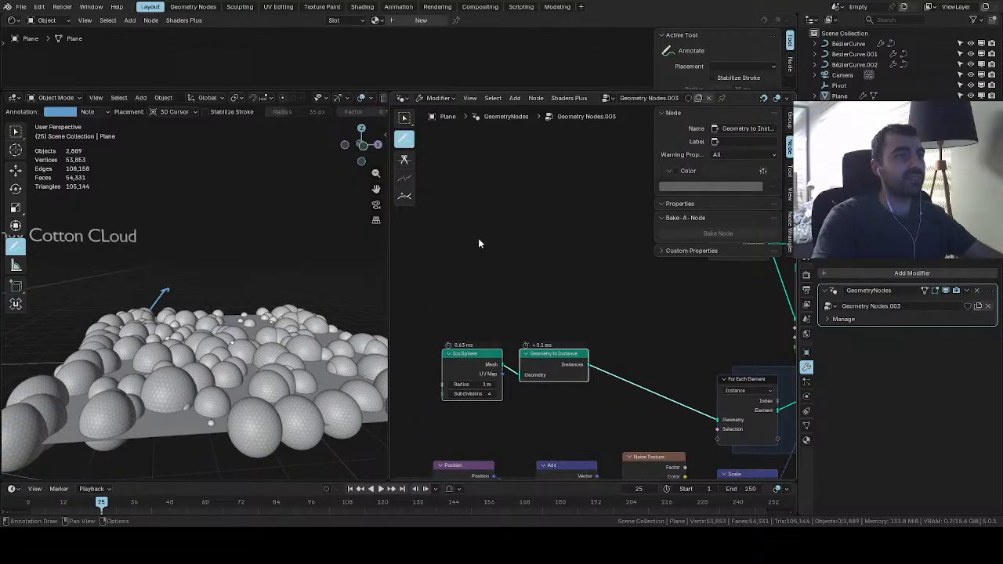
pyautogui.moveTo(463, 224); pyautogui.dragTo(468, 252)
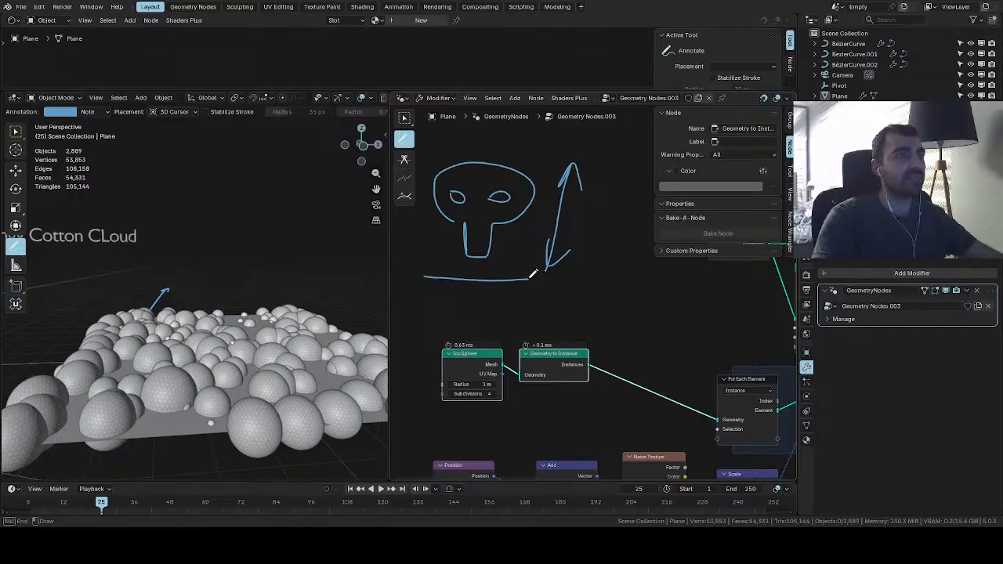
pyautogui.moveTo(529, 277); pyautogui.dragTo(511, 285)
# Write REALIZED above the skull-like sketch and draw a spiked crown on its head and a small square on its forehead
pyautogui.moveTo(522, 247)
pyautogui.mouseDown(button='middle')
pyautogui.moveTo(551, 291)
pyautogui.moveTo(550, 320)
pyautogui.mouseUp(button='middle')
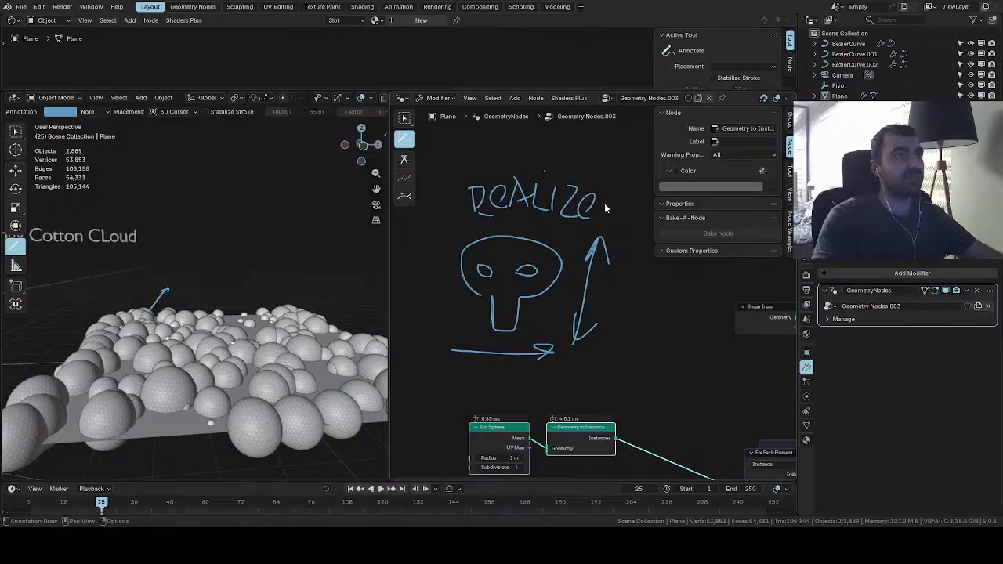
pyautogui.moveTo(600, 210); pyautogui.dragTo(598, 227)
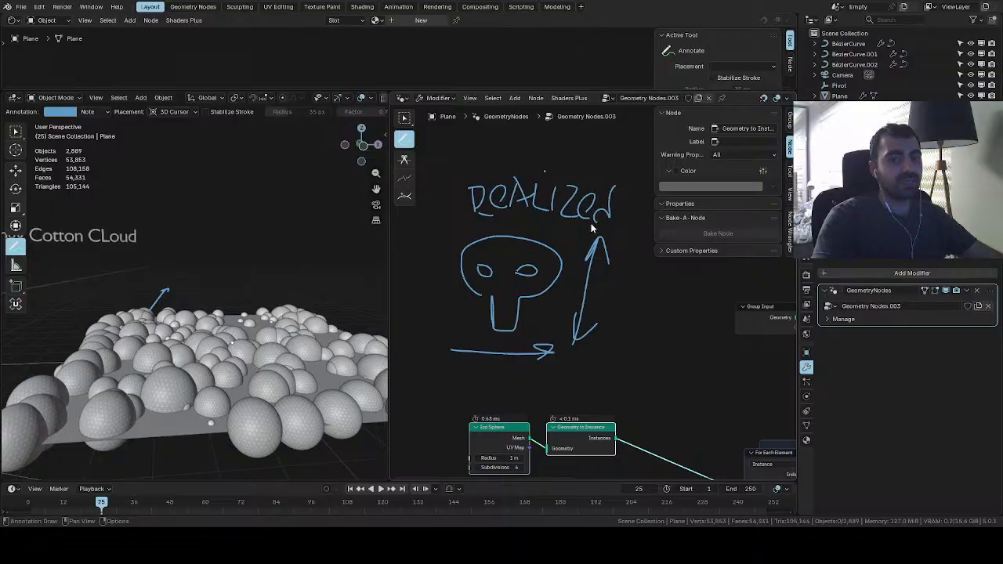
pyautogui.scroll(2, 572, 256)
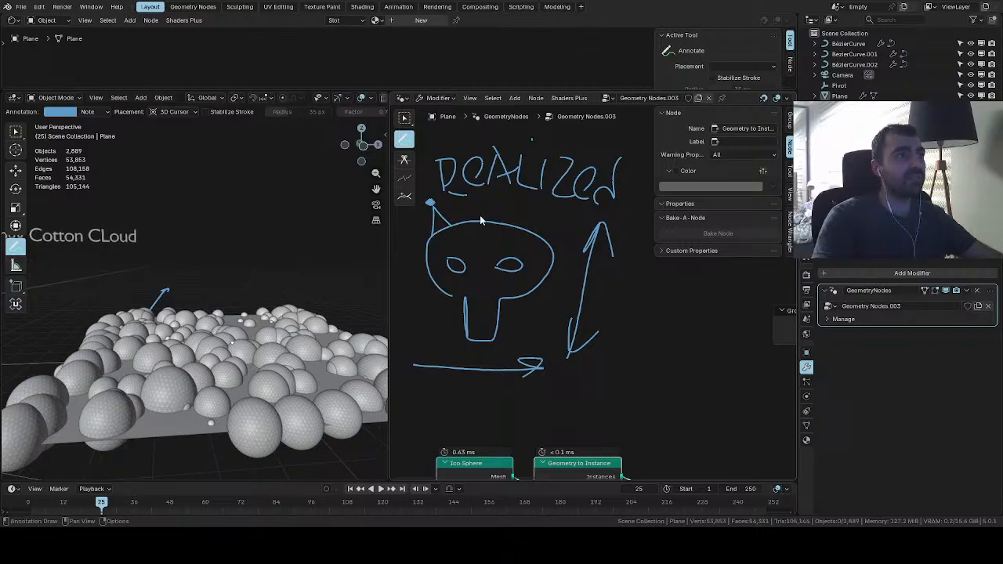
pyautogui.moveTo(502, 218); pyautogui.dragTo(538, 223)
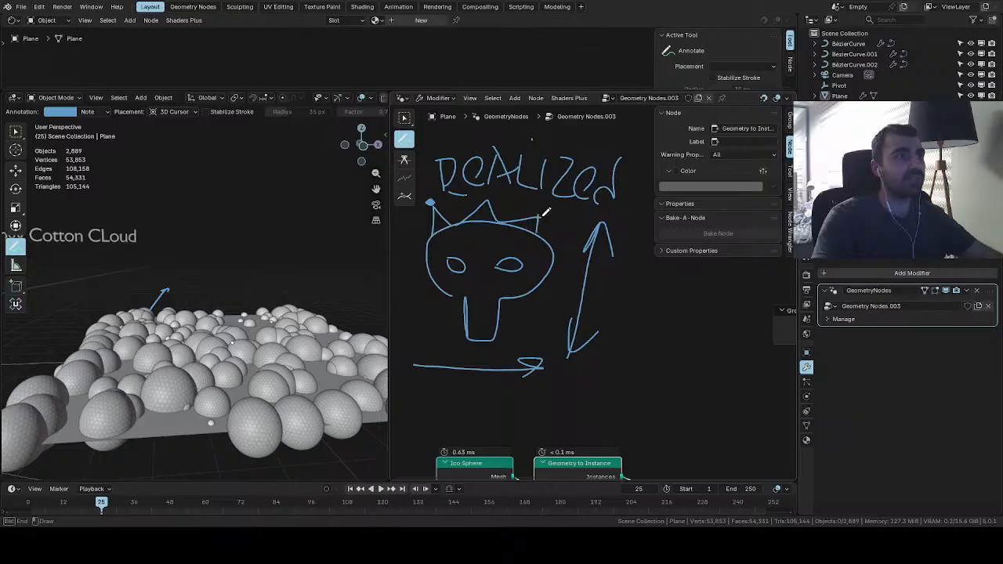
pyautogui.scroll(-3, 564, 297)
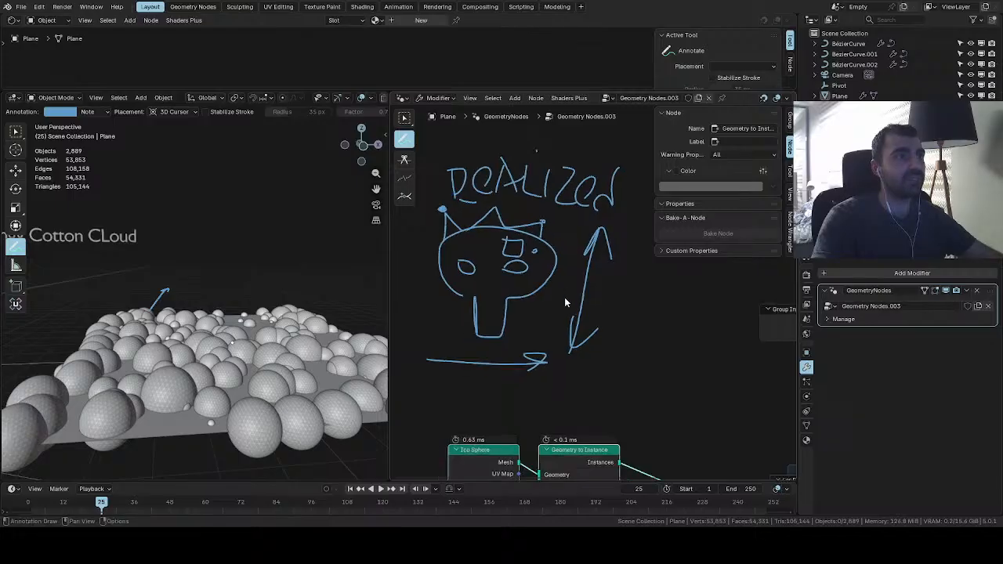
# Switch back to box selection and add a Duplicate Elements node between Geometry to Instance and the For Each Element zone
pyautogui.scroll(3, 592, 273)
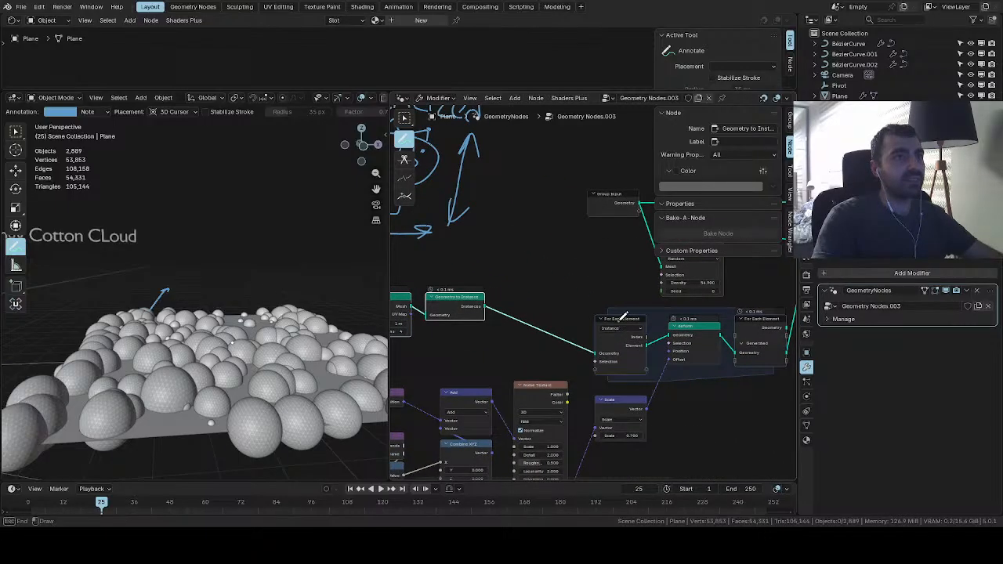
pyautogui.click(403, 118)
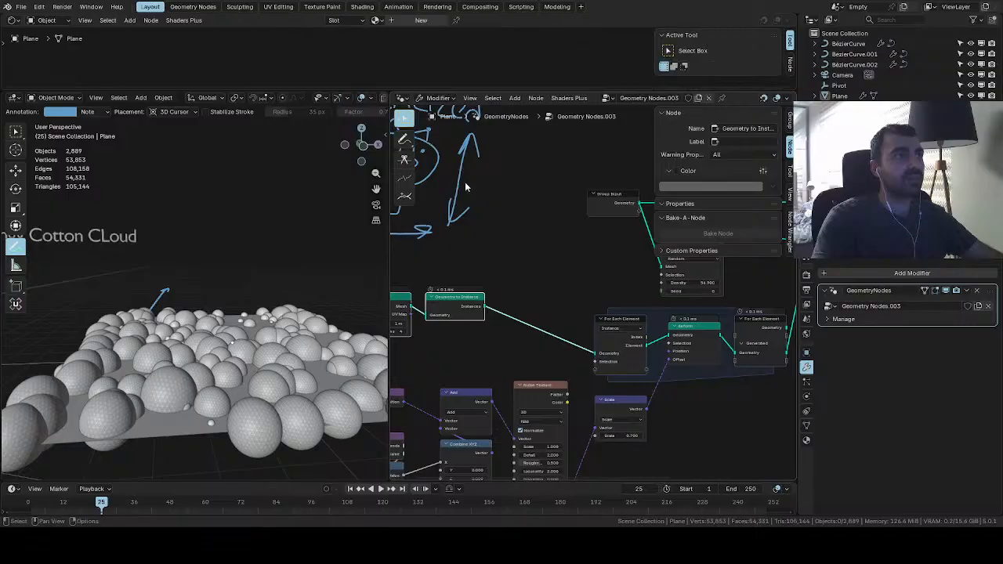
pyautogui.moveTo(486, 307); pyautogui.dragTo(521, 304)
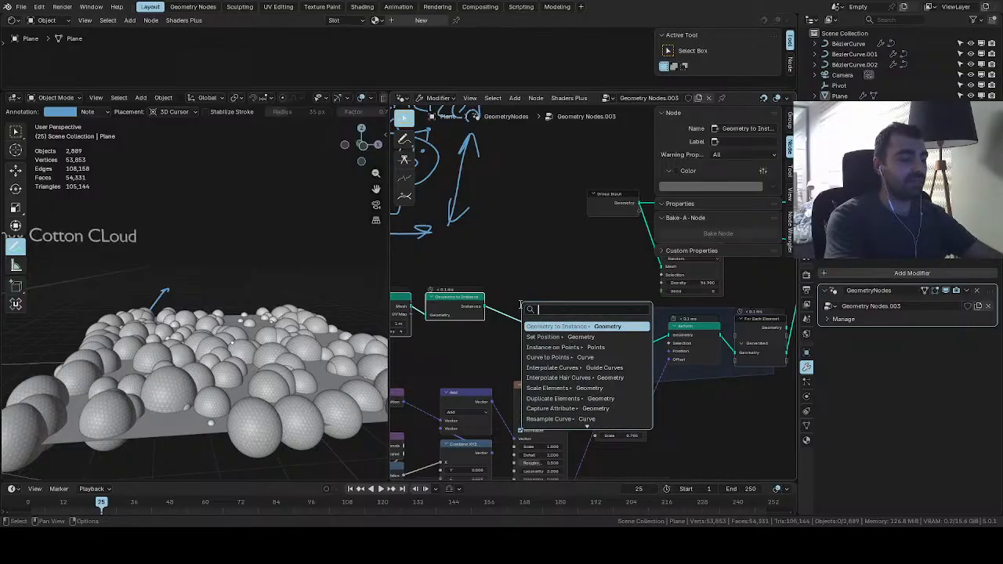
pyautogui.write('dupl')
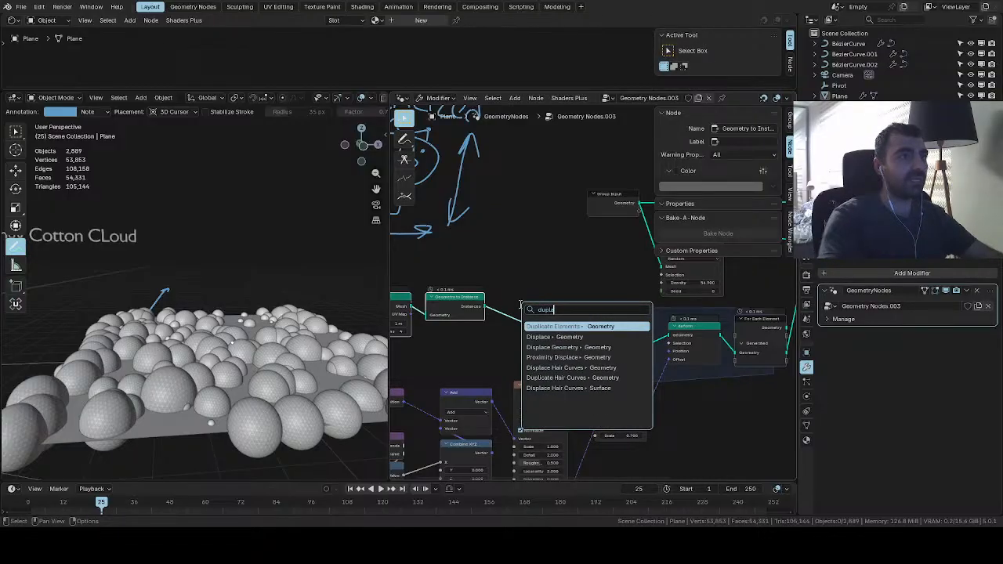
pyautogui.press('Return')
pyautogui.click(525, 314)
pyautogui.scroll(1, 540, 321)
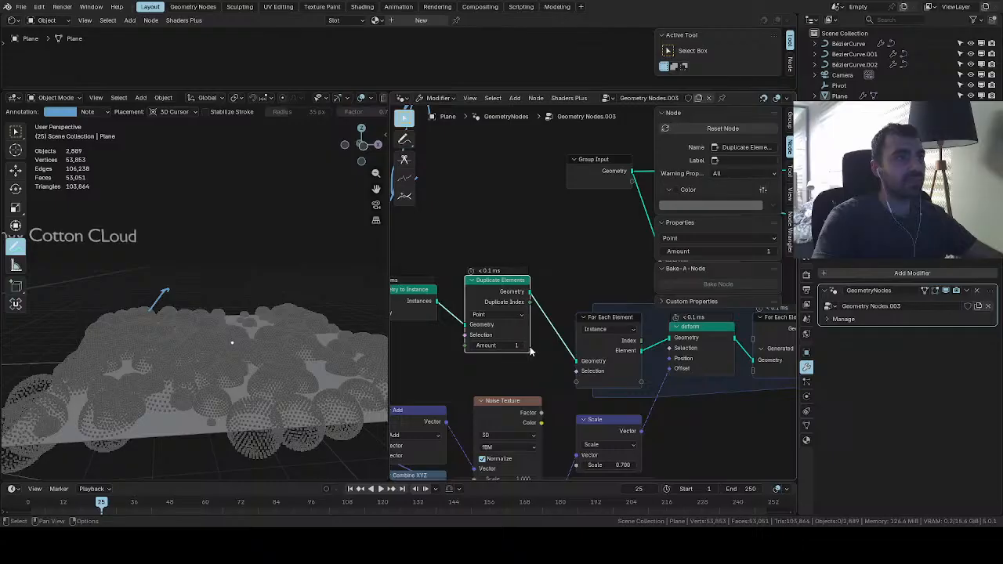
# Set the Duplicate Elements node's domain to Instance and its Amount to 9
pyautogui.moveTo(529, 351); pyautogui.dragTo(511, 292, button='middle')
pyautogui.scroll(1, 505, 263)
pyautogui.click(499, 259)
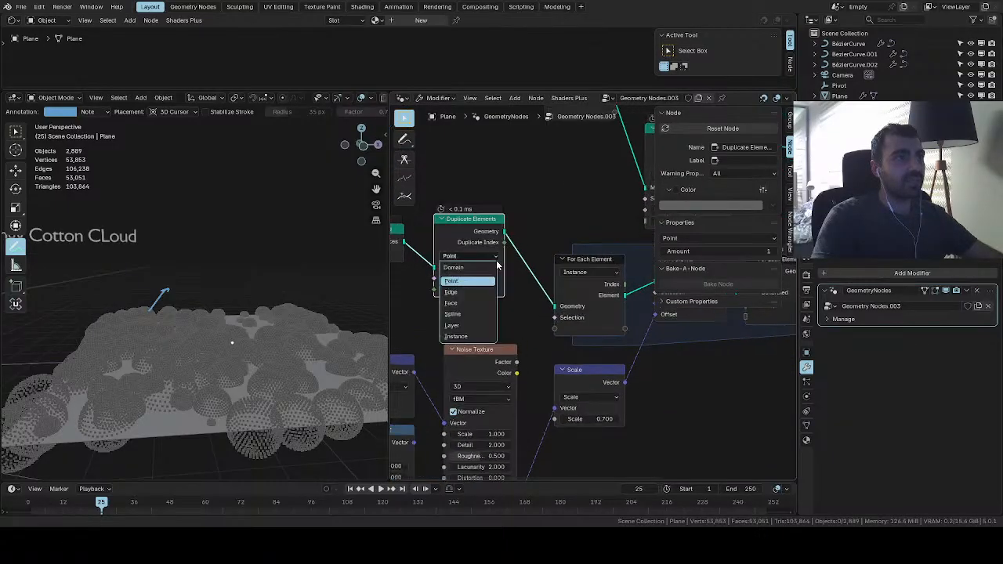
pyautogui.click(470, 336)
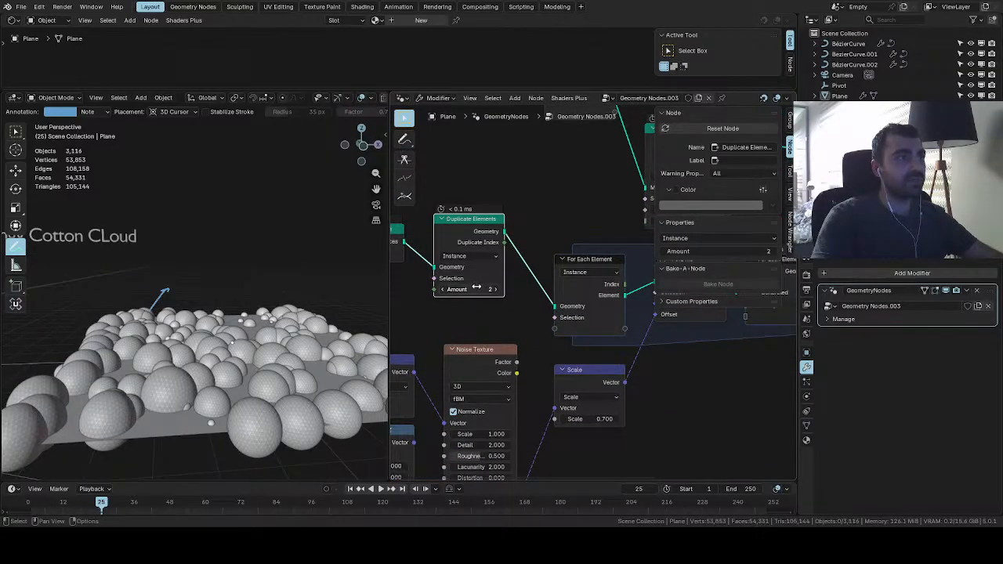
pyautogui.moveTo(476, 288); pyautogui.dragTo(514, 289)
pyautogui.keyDown('shift'); pyautogui.moveTo(491, 291); pyautogui.dragTo(481, 254, button='middle'); pyautogui.keyUp('shift')
# Change the Noise Texture to 4D and connect the For Each Element zone's Index output to its W input
pyautogui.click(572, 274)
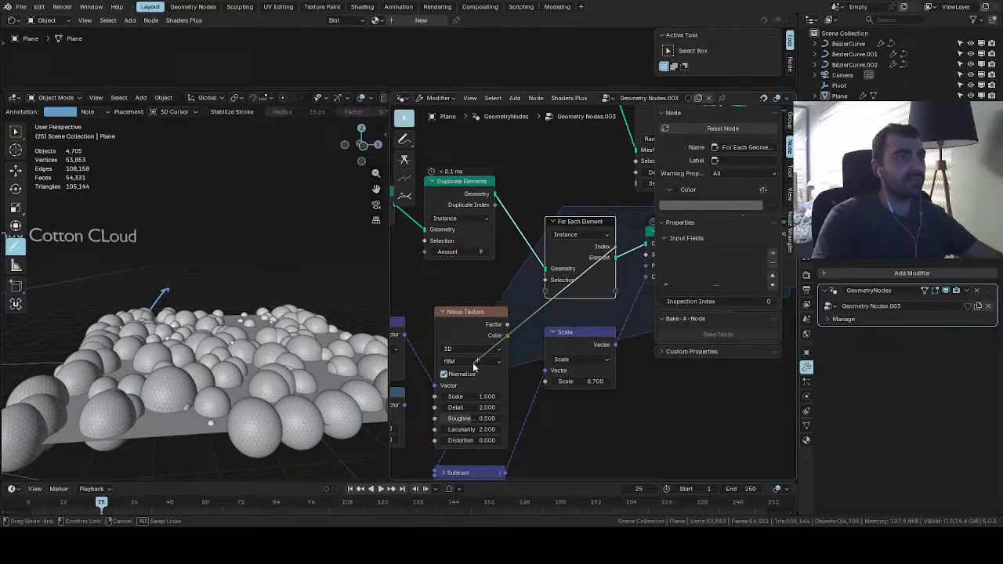
pyautogui.click(506, 311)
pyautogui.click(467, 348)
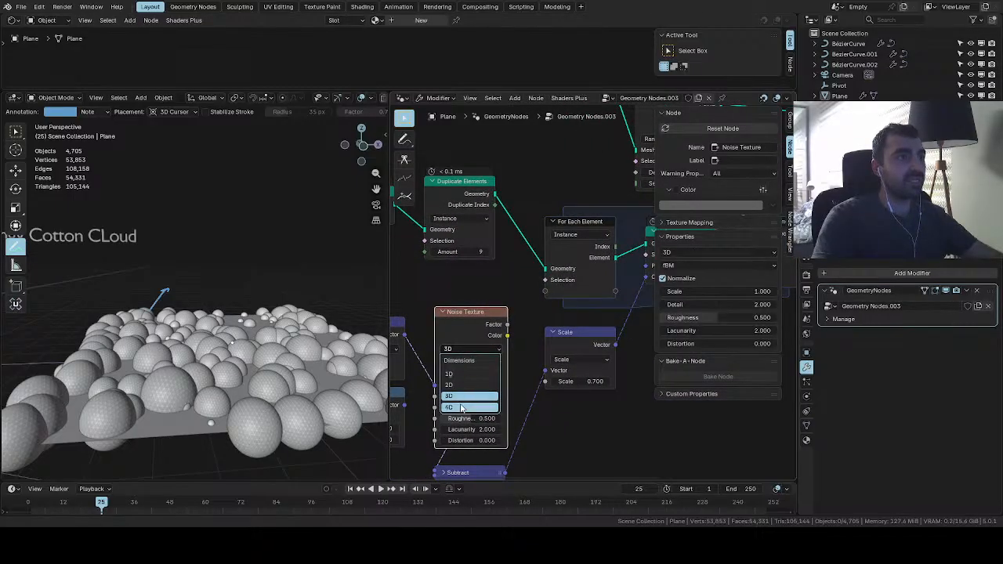
pyautogui.click(471, 408)
pyautogui.click(572, 286)
pyautogui.moveTo(544, 291); pyautogui.dragTo(439, 396)
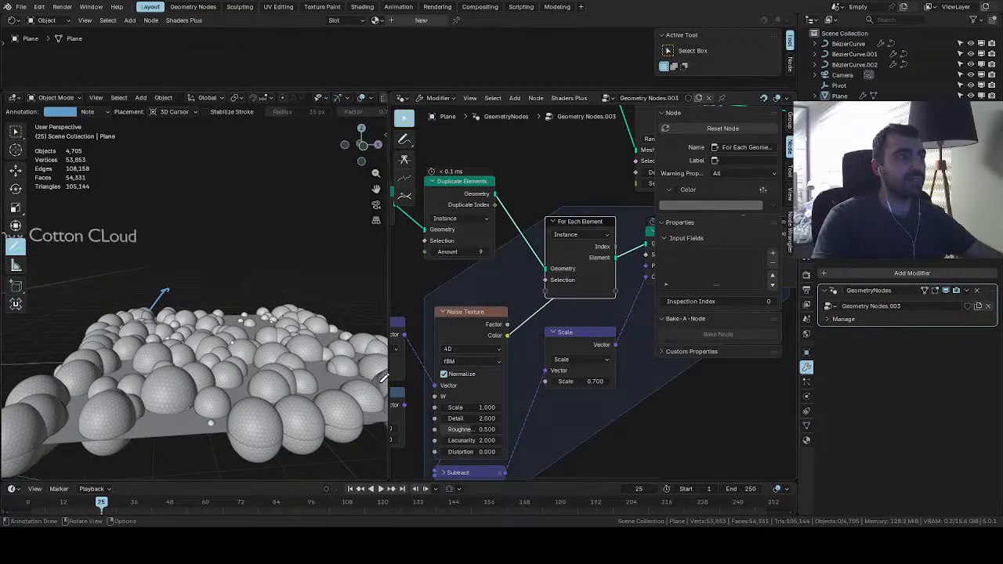
# Add a Realize Instances node between the For Each Element zone's Element output and the deform node
pyautogui.moveTo(581, 333); pyautogui.dragTo(458, 373, button='middle')
pyautogui.moveTo(492, 299); pyautogui.dragTo(511, 288)
pyautogui.write('realize')
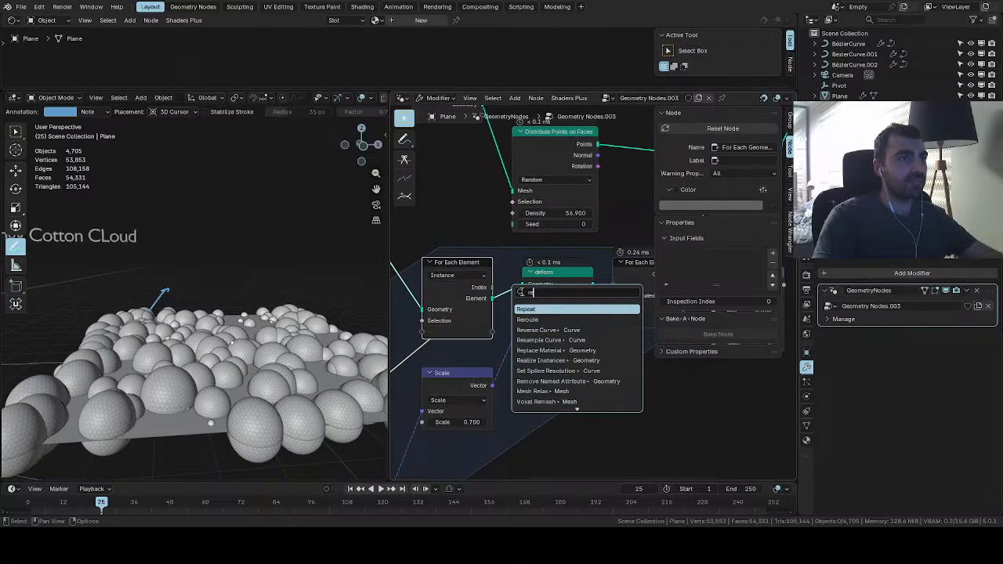
pyautogui.press('Return')
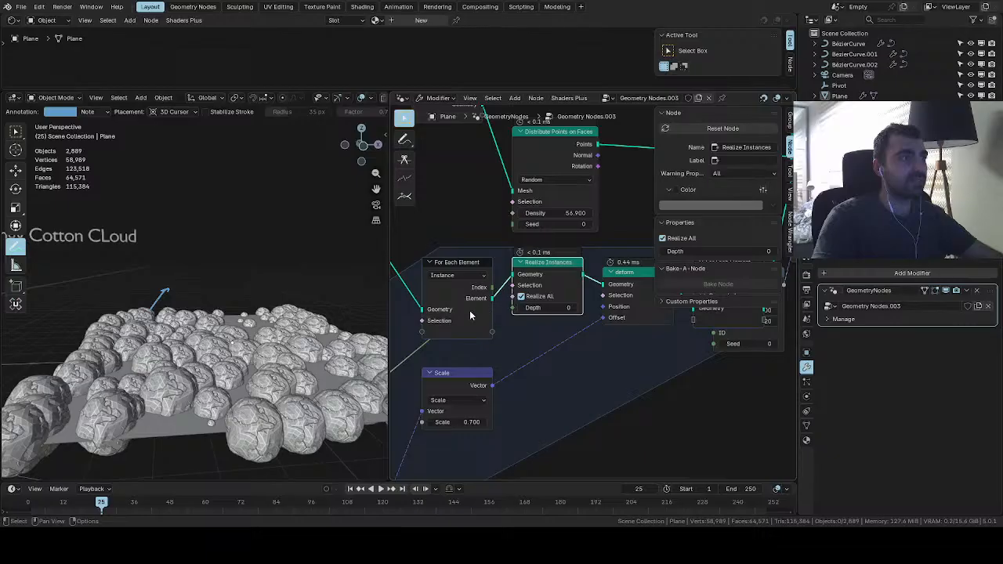
# Move the Random Value node clear of the zone's output node and enable Pick Instance on Instance on Points
pyautogui.moveTo(561, 283); pyautogui.dragTo(727, 344, button='middle')
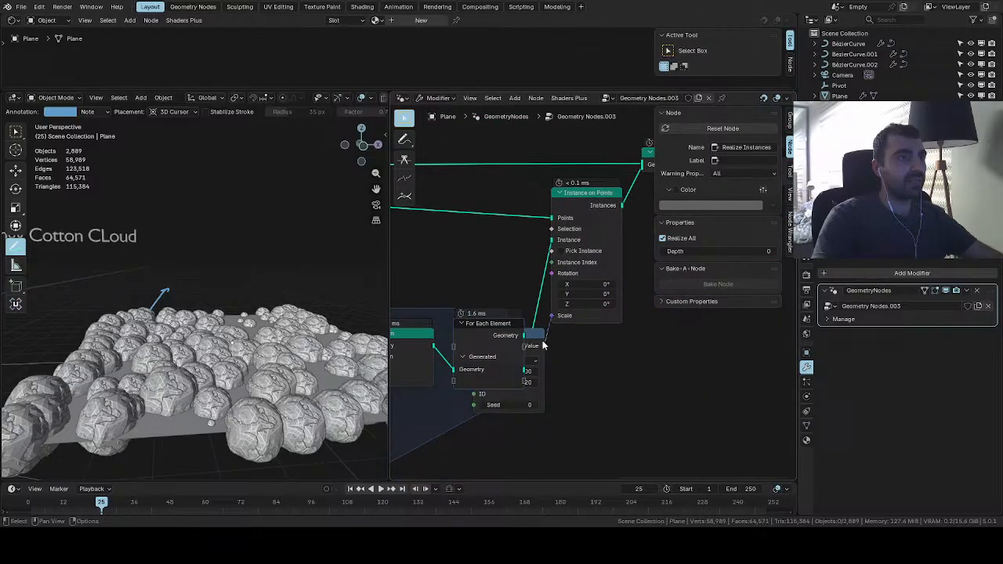
pyautogui.moveTo(543, 341); pyautogui.dragTo(656, 339)
pyautogui.click(560, 250)
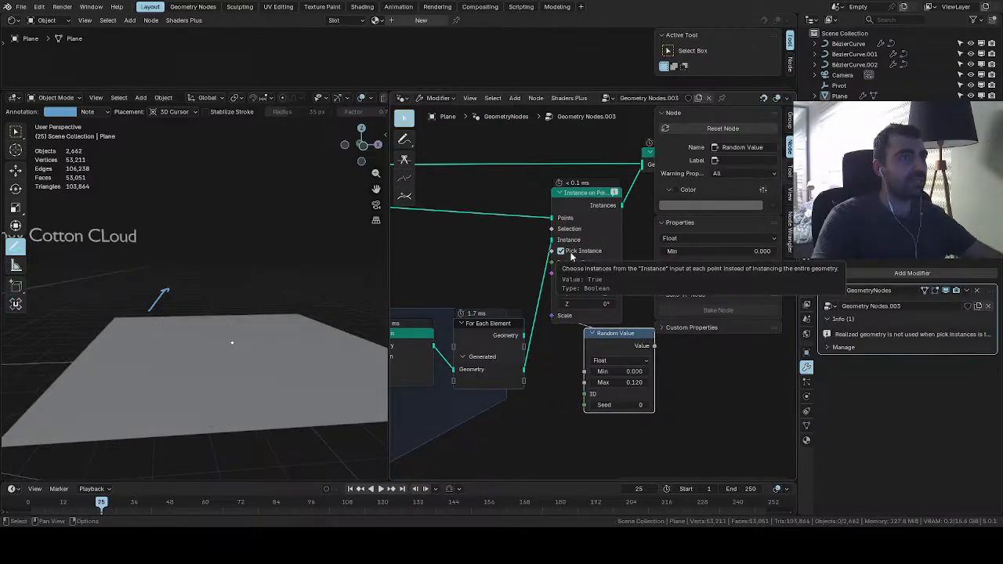
pyautogui.moveTo(616, 193)
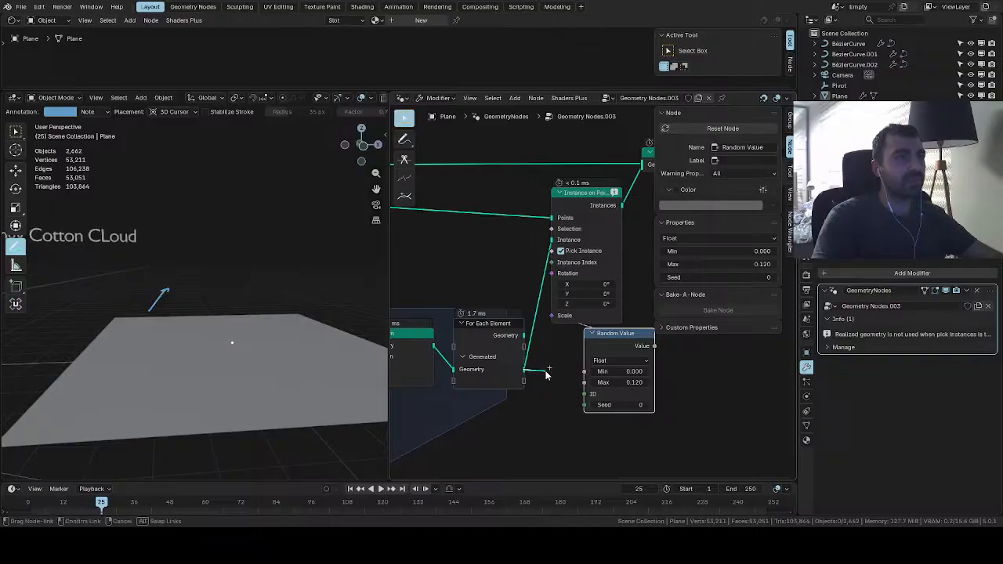
pyautogui.moveTo(548, 375); pyautogui.dragTo(547, 373)
pyautogui.write('split to')
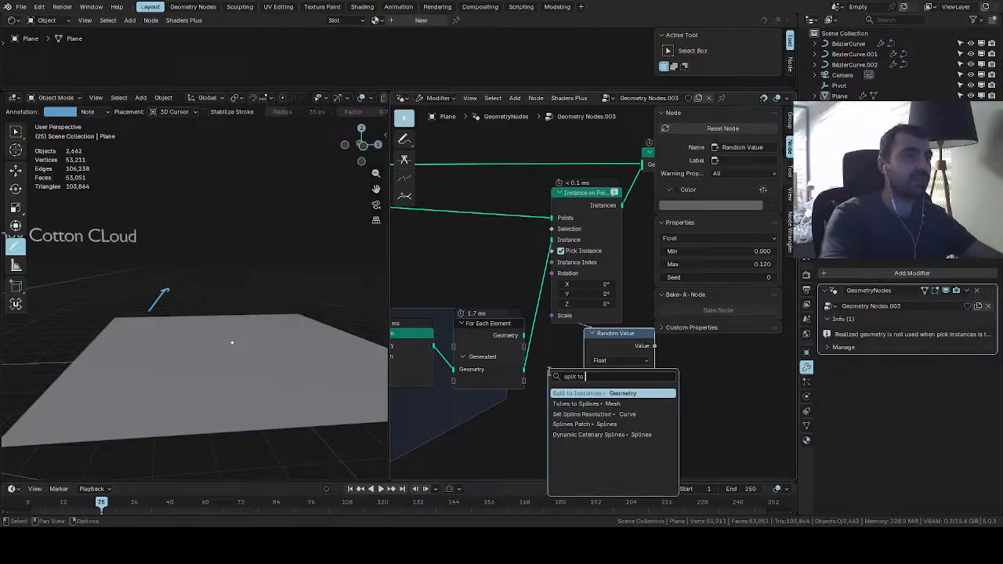
pyautogui.click(578, 400)
pyautogui.press('x')
# Add a Split to Instances node between the zone's generated Geometry output and Instance on Points, and move Random Value out of its way
pyautogui.moveTo(524, 369); pyautogui.dragTo(544, 368)
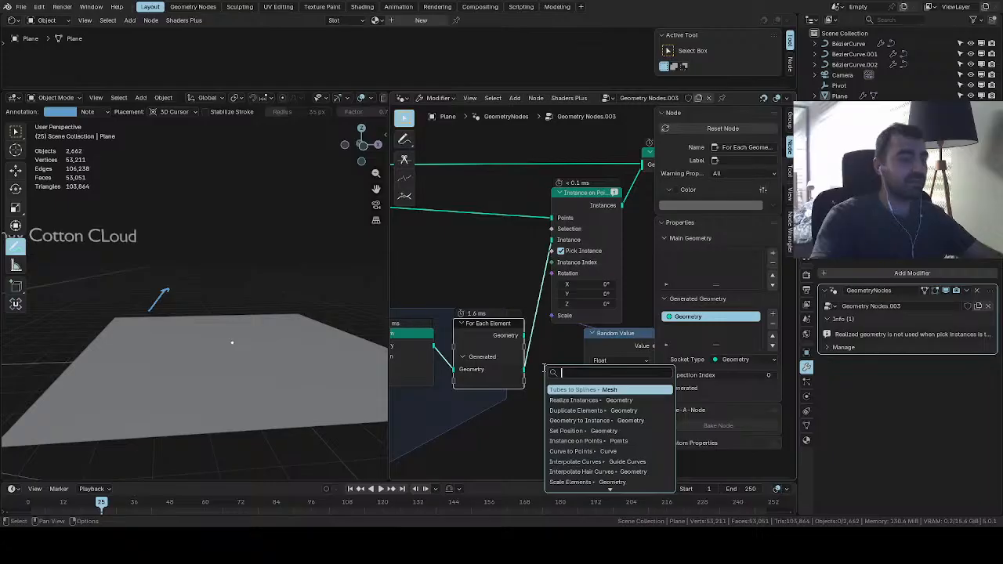
pyautogui.write('split')
pyautogui.press('Down')
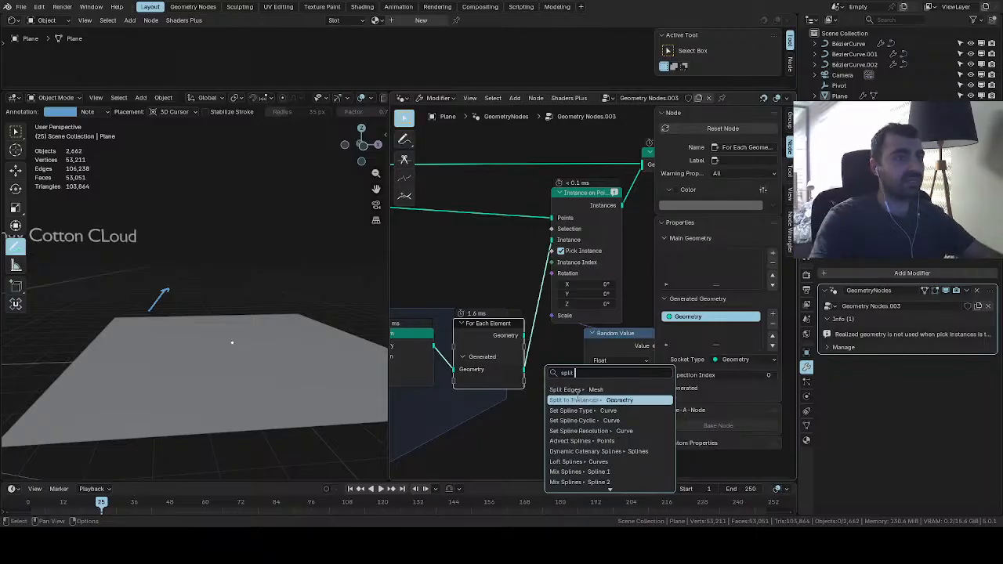
pyautogui.press('Return')
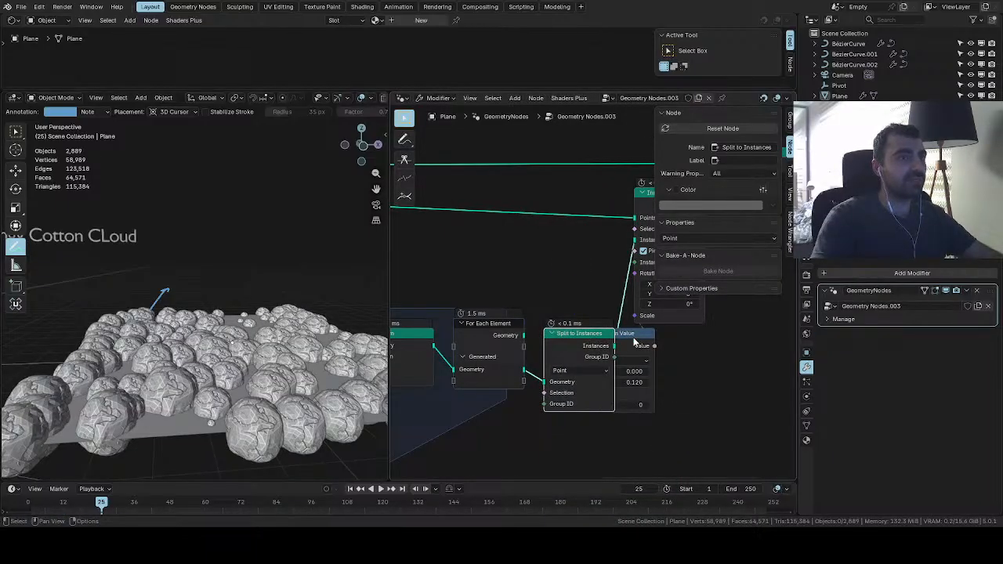
pyautogui.moveTo(634, 340); pyautogui.dragTo(694, 361)
# Add an Index node below Split to Instances and connect it to the Group ID input
pyautogui.moveTo(592, 380); pyautogui.dragTo(597, 333, button='middle')
pyautogui.hotkey('shift', 'a')
pyautogui.moveTo(527, 212)
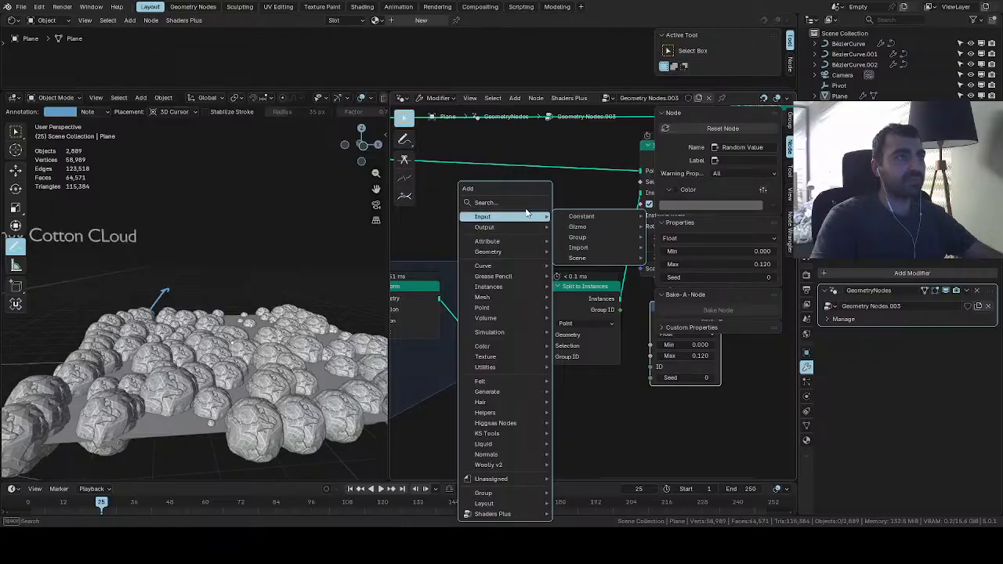
pyautogui.write('index')
pyautogui.press('Return')
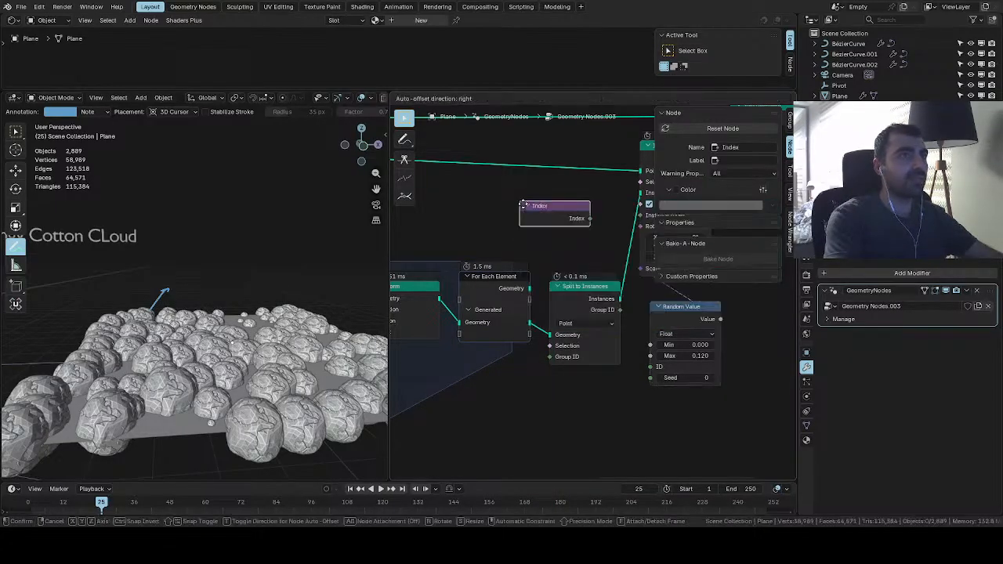
pyautogui.click(584, 381)
pyautogui.moveTo(599, 374); pyautogui.dragTo(550, 357)
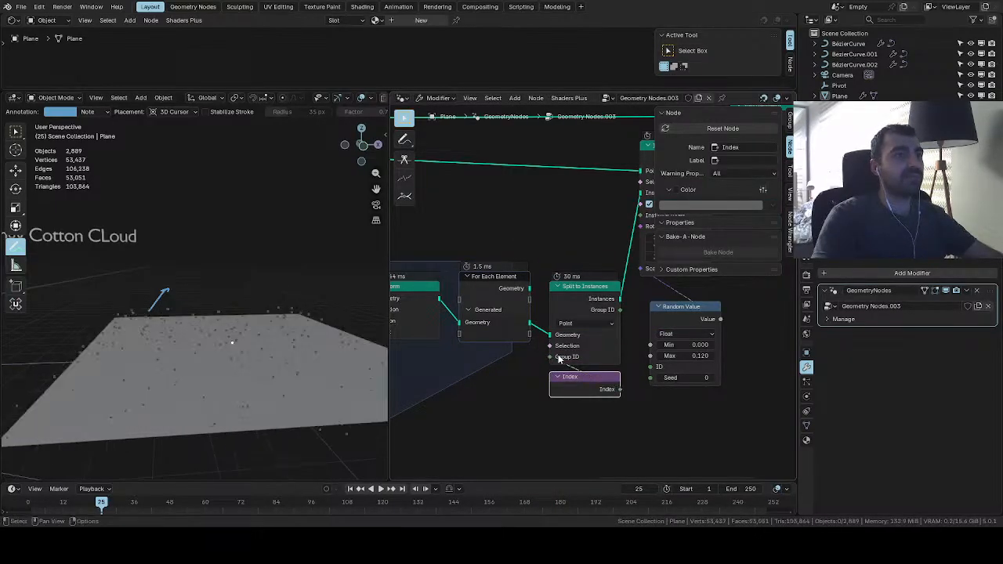
# Set the Split to Instances node's domain to Instance
pyautogui.click(586, 323)
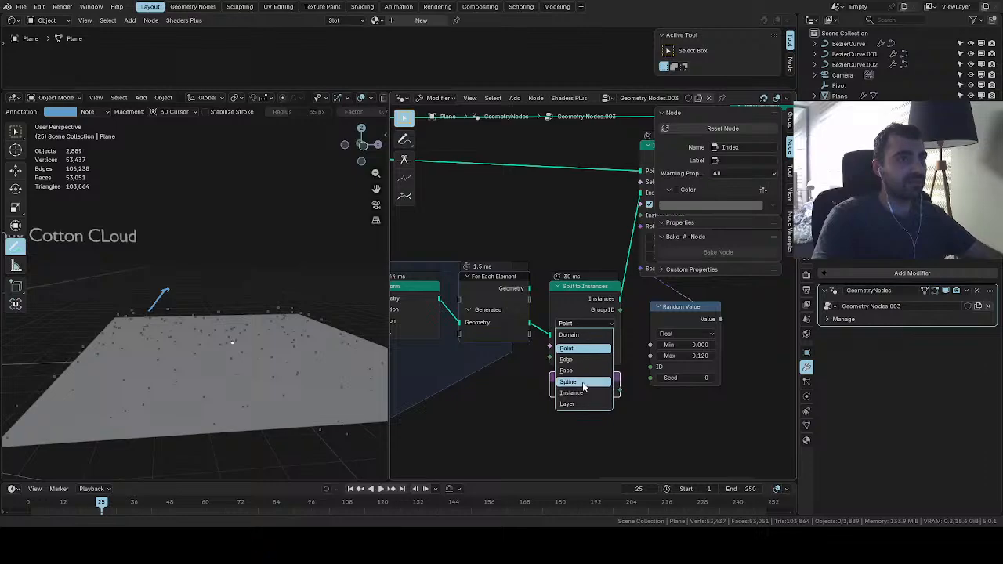
pyautogui.click(584, 388)
pyautogui.moveTo(577, 381); pyautogui.dragTo(538, 388, button='middle')
pyautogui.moveTo(508, 278); pyautogui.dragTo(676, 374)
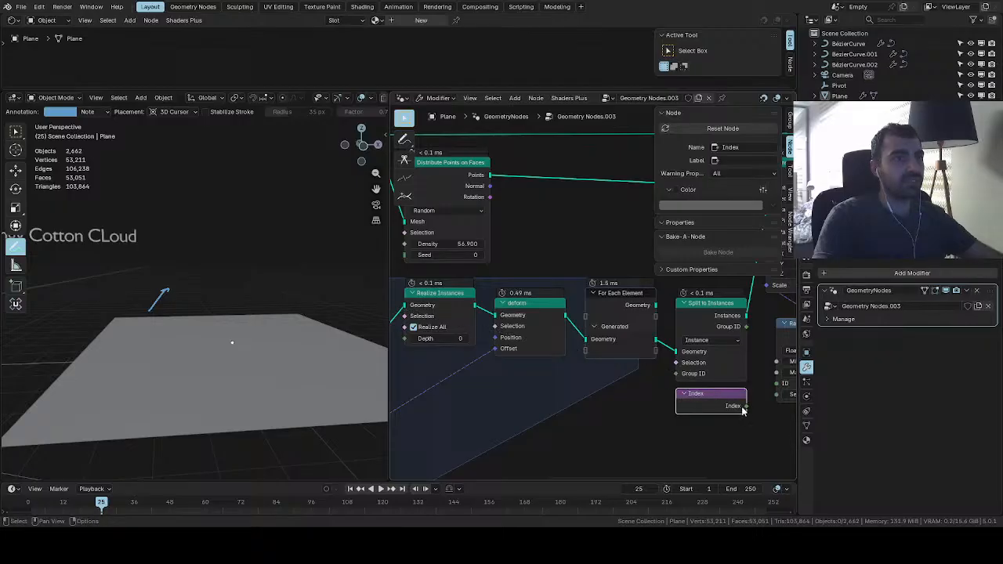
pyautogui.moveTo(668, 364); pyautogui.dragTo(528, 377, button='middle')
pyautogui.scroll(3, 527, 376)
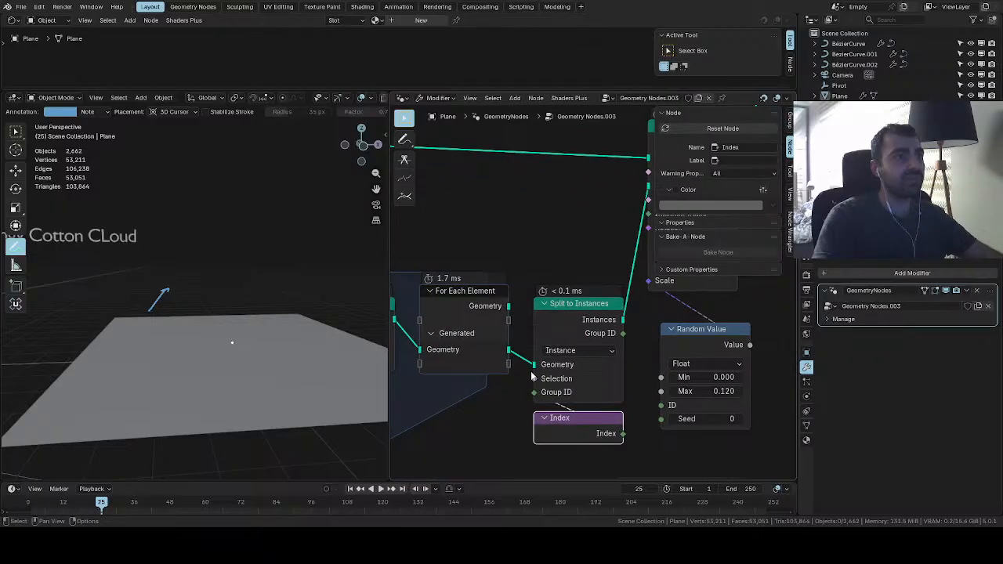
pyautogui.scroll(1, 541, 372)
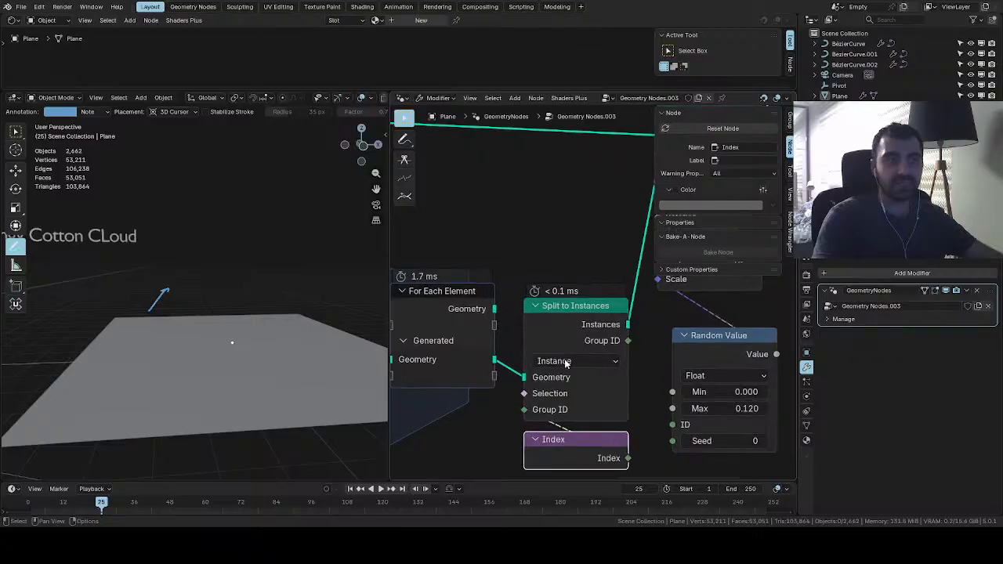
pyautogui.click(574, 366)
pyautogui.click(575, 366)
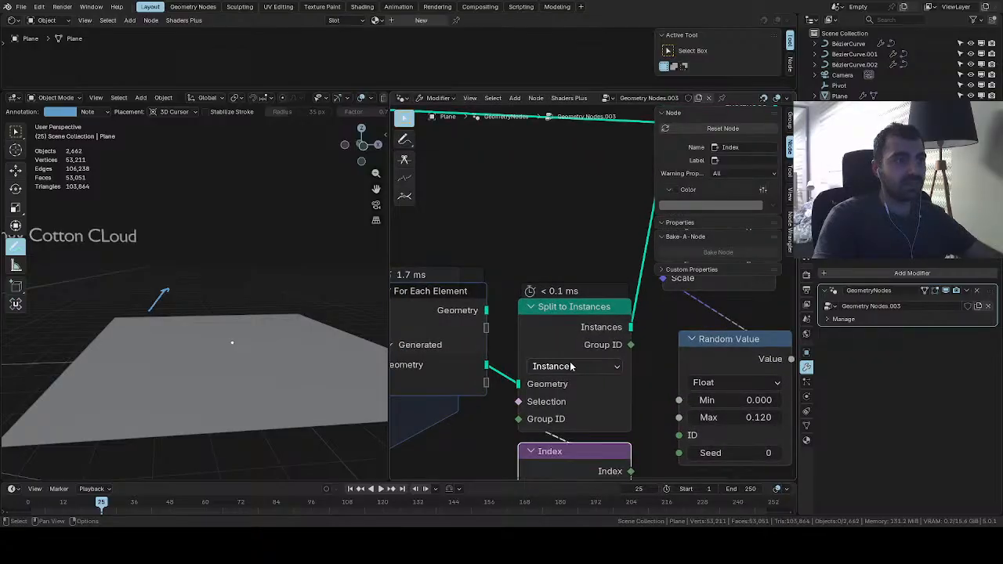
# Delete the Index node feeding Group ID on Split to Instances
pyautogui.scroll(-4, 563, 373)
pyautogui.hotkey('ctrl', 'x')
pyautogui.scroll(-3, 553, 403)
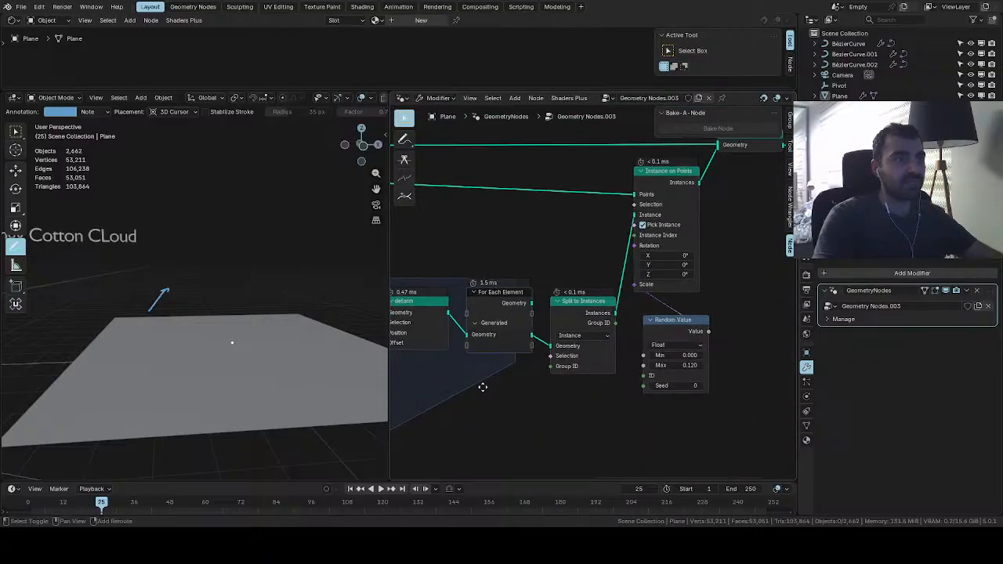
pyautogui.moveTo(482, 385); pyautogui.dragTo(685, 392, button='middle')
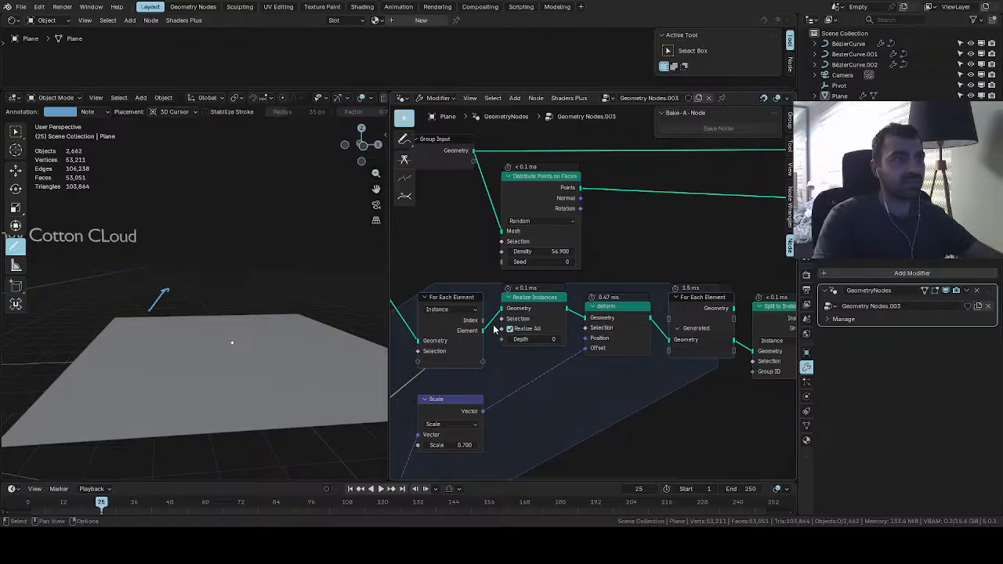
pyautogui.press('n')
# Try an ID node as the Group ID input of Split to Instances, and remove it again
pyautogui.moveTo(595, 389); pyautogui.dragTo(392, 355, button='middle')
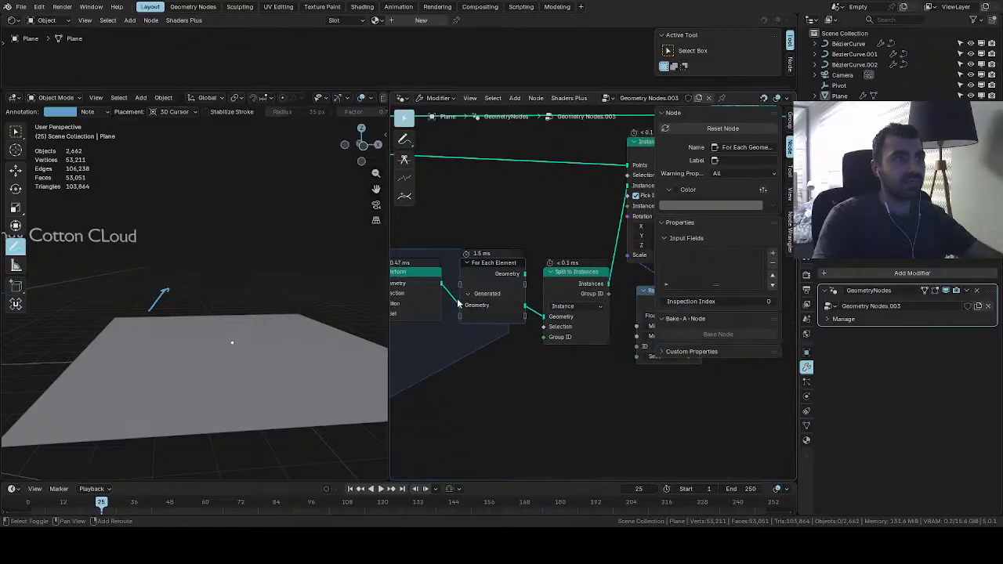
pyautogui.hotkey('shift', 'a')
pyautogui.click(478, 201)
pyautogui.write('id')
pyautogui.press('Return')
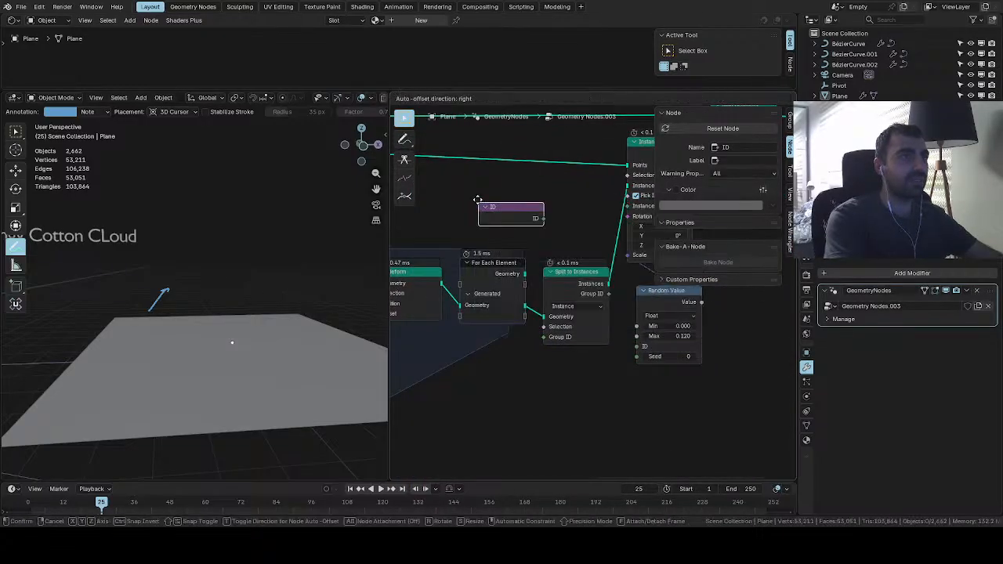
pyautogui.click(549, 358)
pyautogui.moveTo(616, 377); pyautogui.dragTo(537, 345)
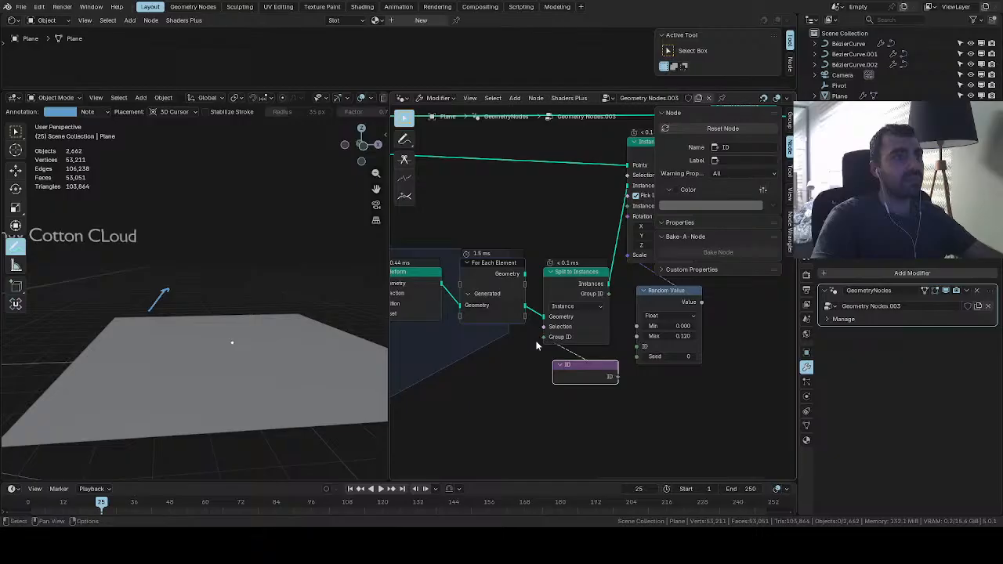
pyautogui.hotkey('ctrl', 'z')
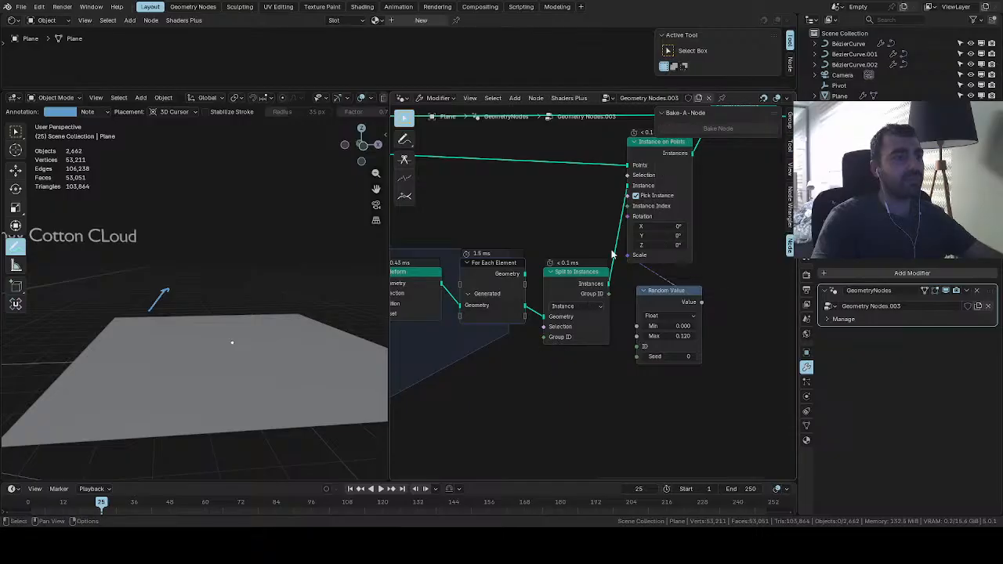
# Disable Pick Instance on Instance on Points, briefly run playback, and return the timeline to frame 1
pyautogui.moveTo(628, 236); pyautogui.dragTo(559, 329, button='middle')
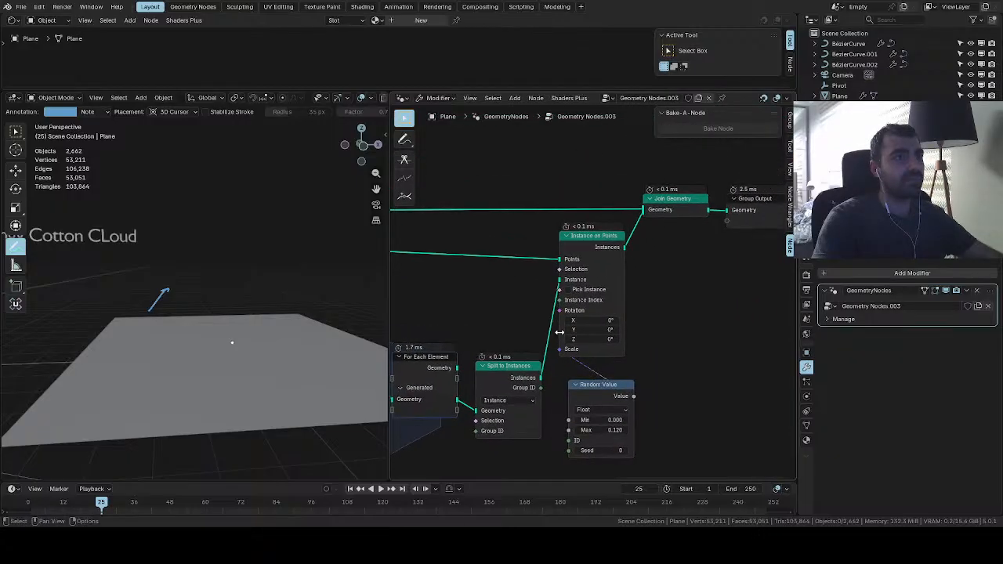
pyautogui.press('space')
pyautogui.press('space')
pyautogui.click(352, 490)
pyautogui.moveTo(511, 398); pyautogui.dragTo(575, 353, button='middle')
pyautogui.moveTo(555, 345)
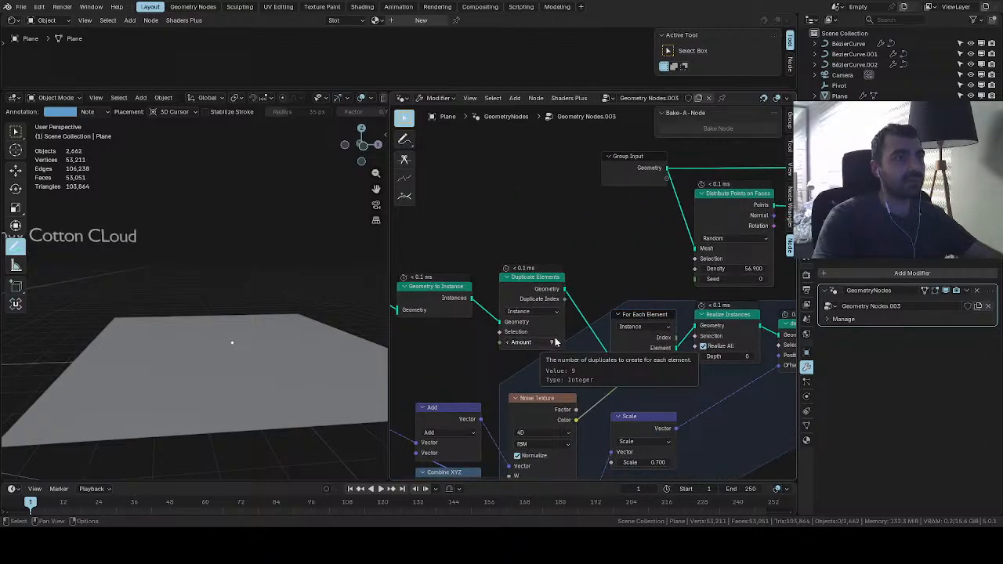
# Preview the geometry at Geometry to Instance, the For Each Element input and Realize Instances with a Viewer, removing the Viewer when done
pyautogui.moveTo(443, 294); pyautogui.dragTo(489, 300, button='middle')
pyautogui.keyDown('ctrl'); pyautogui.keyDown('shift'); pyautogui.click(490, 300); pyautogui.keyUp('shift'); pyautogui.keyUp('ctrl')
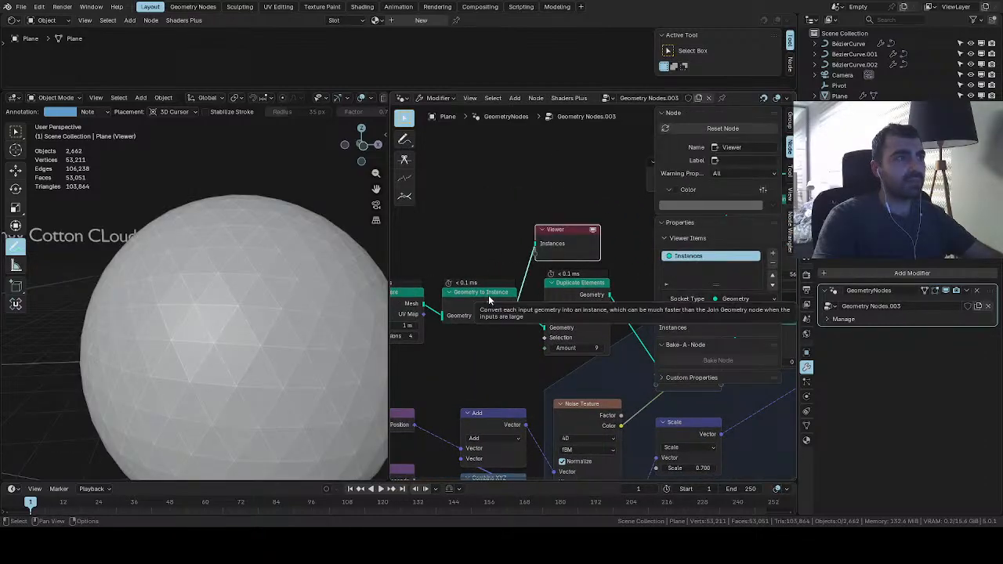
pyautogui.moveTo(578, 291); pyautogui.dragTo(448, 277, button='middle')
pyautogui.keyDown('ctrl'); pyautogui.keyDown('shift'); pyautogui.click(556, 310); pyautogui.keyUp('shift'); pyautogui.keyUp('ctrl')
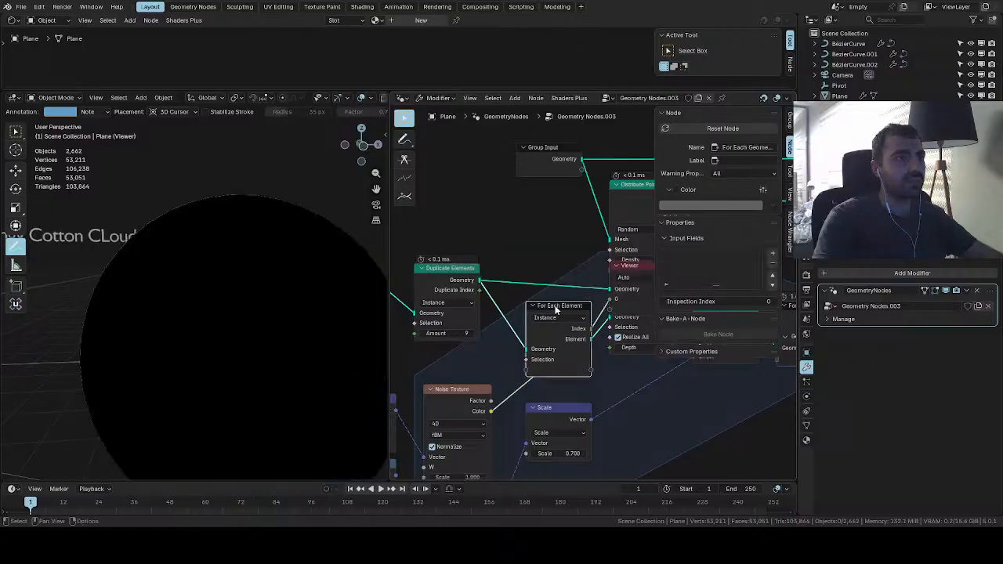
pyautogui.moveTo(591, 291); pyautogui.dragTo(524, 305, button='middle')
pyautogui.click(592, 271)
pyautogui.press('x')
pyautogui.keyDown('ctrl'); pyautogui.keyDown('shift'); pyautogui.click(549, 308); pyautogui.keyUp('shift'); pyautogui.keyUp('ctrl')
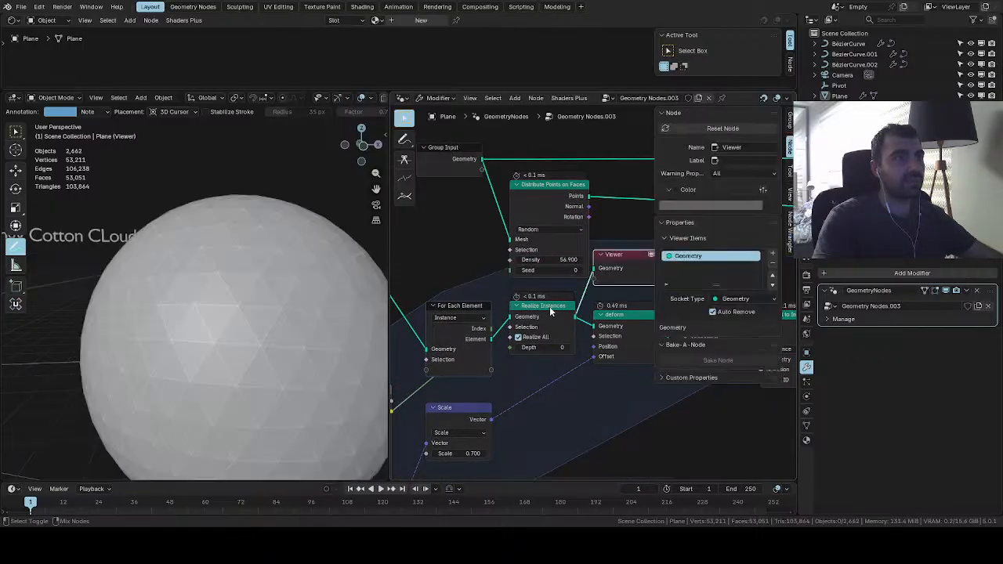
pyautogui.moveTo(648, 287); pyautogui.dragTo(481, 309, button='middle')
pyautogui.press('x')
# Replace the Split to Instances node after the deform node with a Geometry to Instance node inside the For Each Element zone
pyautogui.click(615, 342)
pyautogui.hotkey('ctrl', 'x')
pyautogui.moveTo(530, 335); pyautogui.dragTo(567, 334)
pyautogui.moveTo(488, 348); pyautogui.dragTo(513, 342)
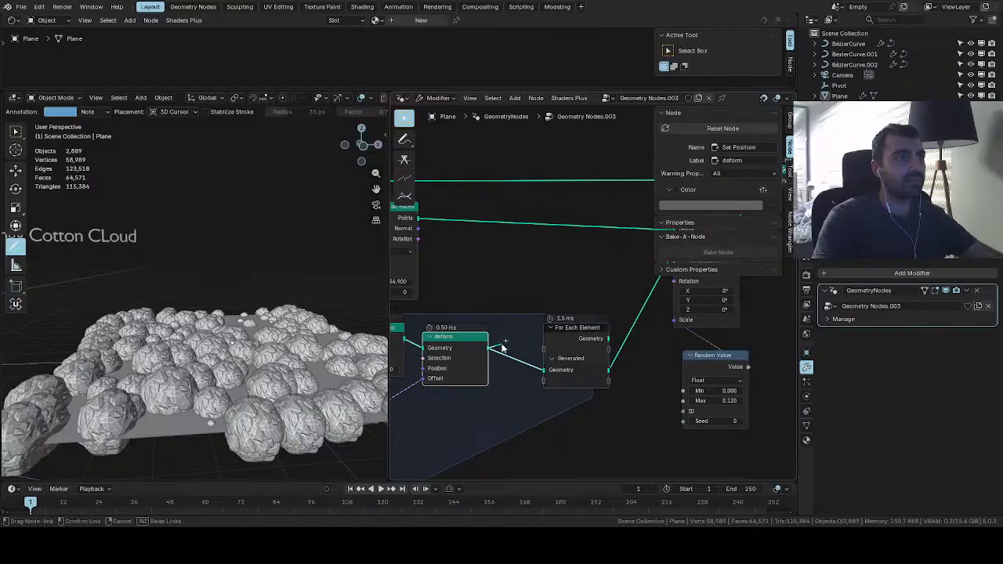
pyautogui.write('to in')
pyautogui.press('Escape')
pyautogui.write('geome')
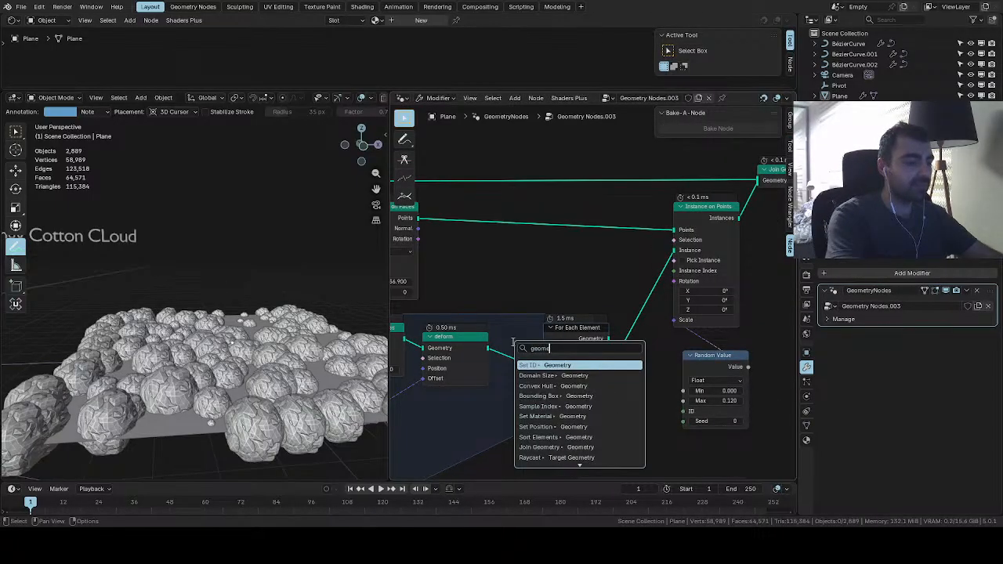
pyautogui.write('try to in')
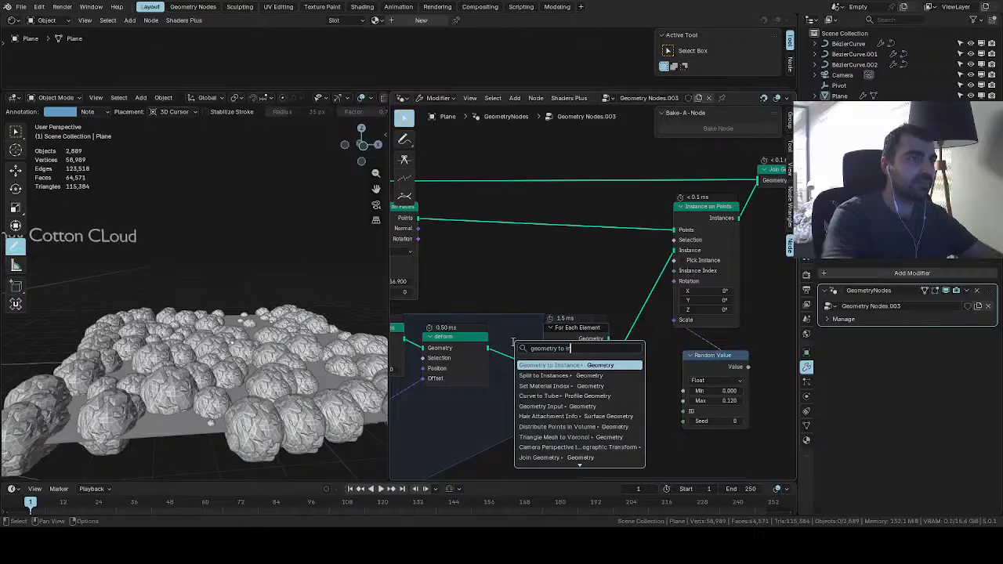
pyautogui.press('Return')
# Enable Pick Instance on the Instance on Points node and briefly play the animation to check the instances
pyautogui.moveTo(607, 361); pyautogui.dragTo(455, 411, button='middle')
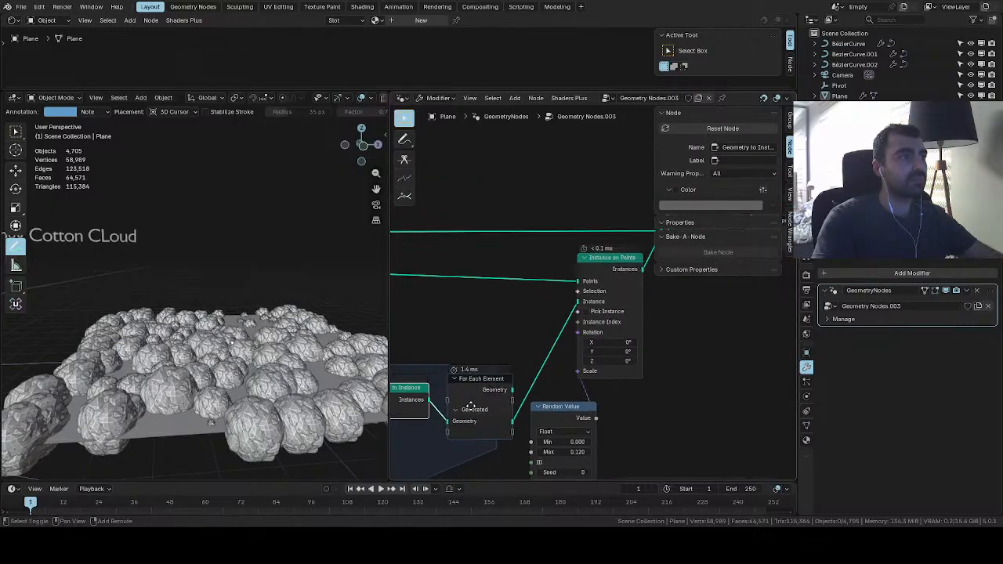
pyautogui.click(586, 311)
pyautogui.scroll(2, 275, 337)
pyautogui.moveTo(274, 337); pyautogui.dragTo(264, 406, button='middle')
pyautogui.press('space')
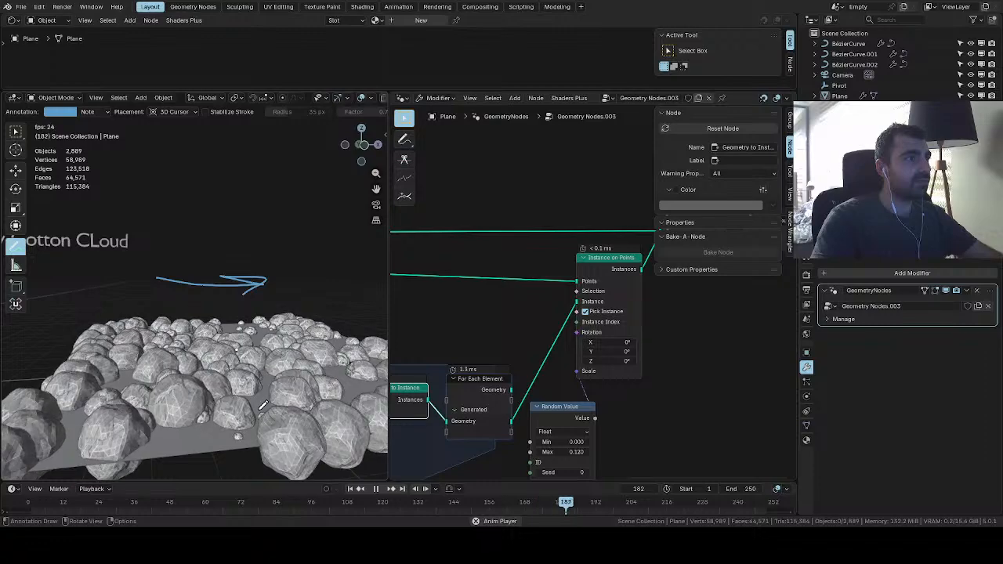
pyautogui.press('space')
# Set the Density of Distribute Points on Faces to 14.5
pyautogui.moveTo(521, 350); pyautogui.dragTo(776, 386, button='middle')
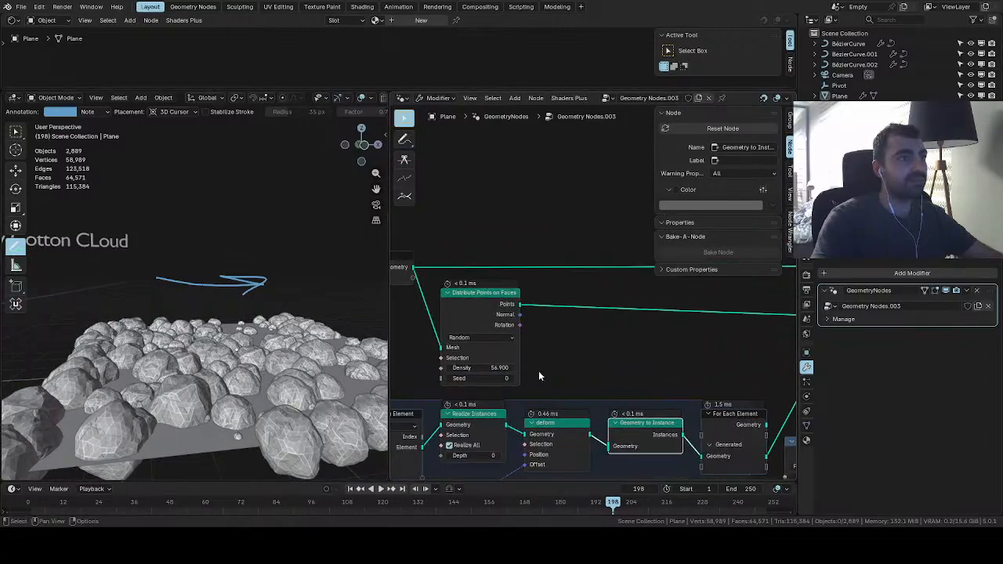
pyautogui.moveTo(494, 368); pyautogui.dragTo(435, 368)
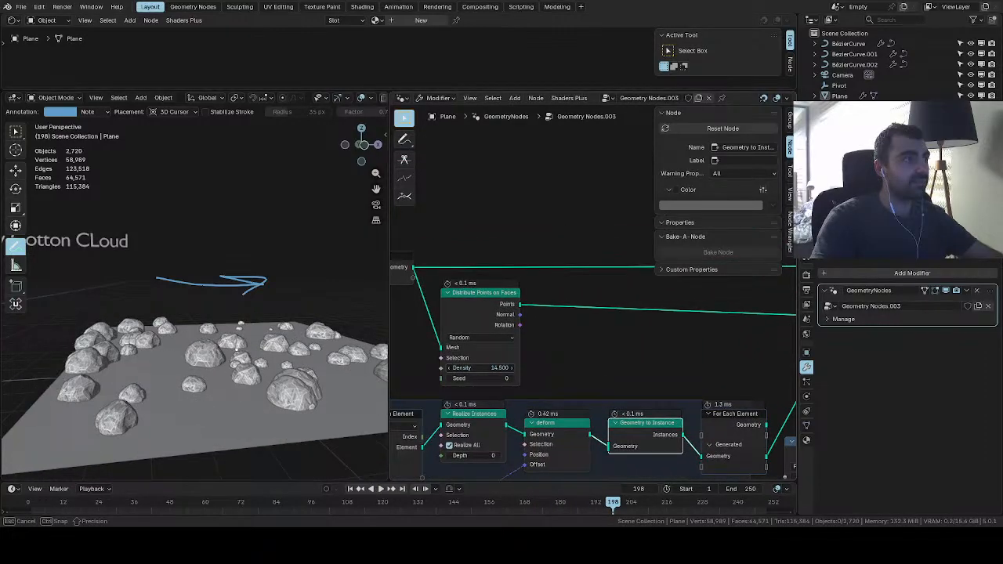
pyautogui.moveTo(526, 389)
pyautogui.keyDown('shift'); pyautogui.mouseDown(button='middle')
pyautogui.moveTo(622, 287)
pyautogui.moveTo(686, 243)
pyautogui.mouseUp(button='middle'); pyautogui.keyUp('shift')
pyautogui.moveTo(575, 336)
pyautogui.keyDown('shift'); pyautogui.mouseDown(button='middle')
pyautogui.moveTo(605, 295)
pyautogui.moveTo(597, 331)
pyautogui.moveTo(576, 330)
pyautogui.moveTo(546, 353)
pyautogui.mouseUp(button='middle'); pyautogui.keyUp('shift')
# Play the animation and examine the deforming shapes on the plane up close and from above
pyautogui.press('space')
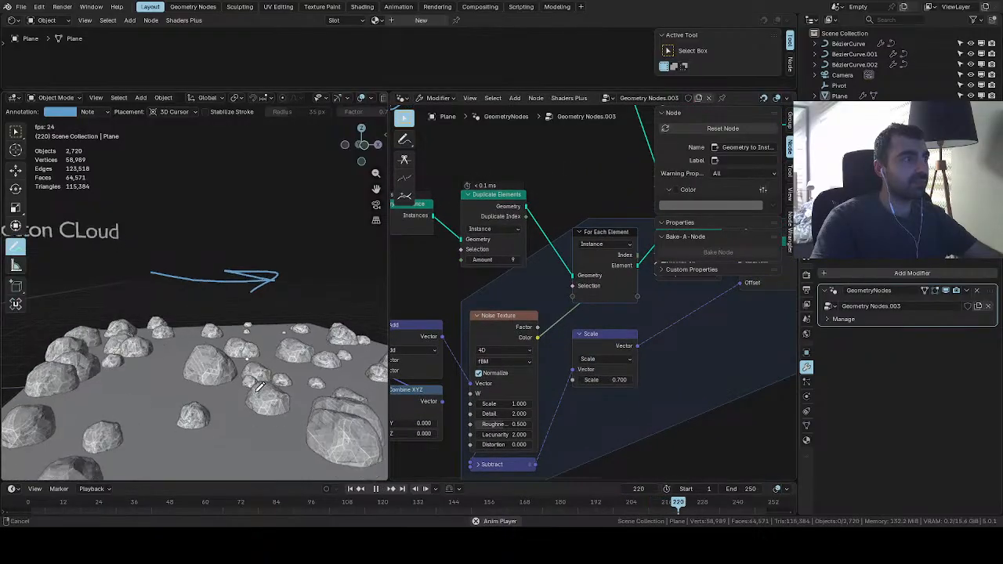
pyautogui.moveTo(260, 386); pyautogui.dragTo(249, 336, button='middle')
pyautogui.scroll(2, 250, 337)
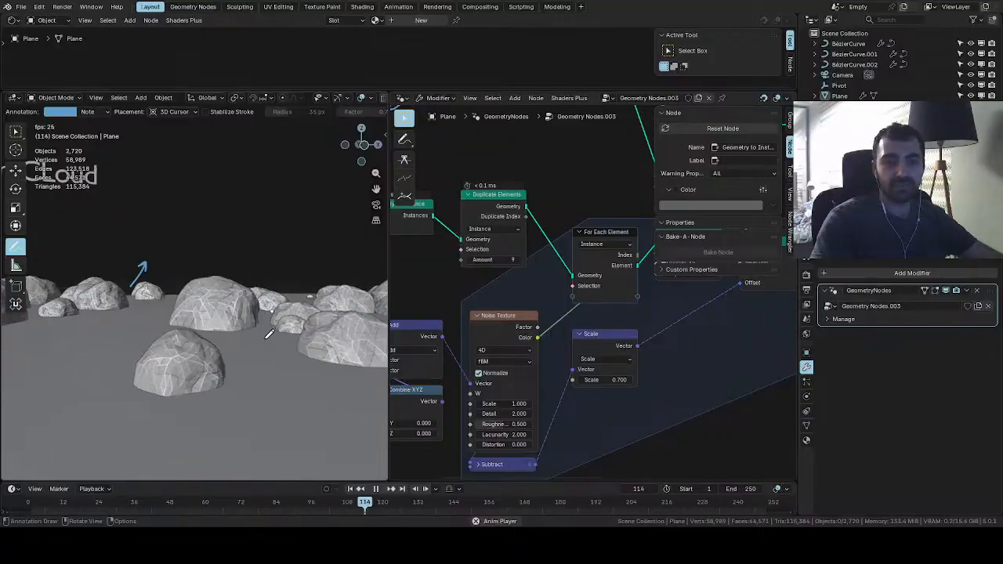
pyautogui.scroll(-3, 287, 347)
pyautogui.moveTo(287, 348); pyautogui.dragTo(246, 415, button='middle')
pyautogui.scroll(-6, 565, 408)
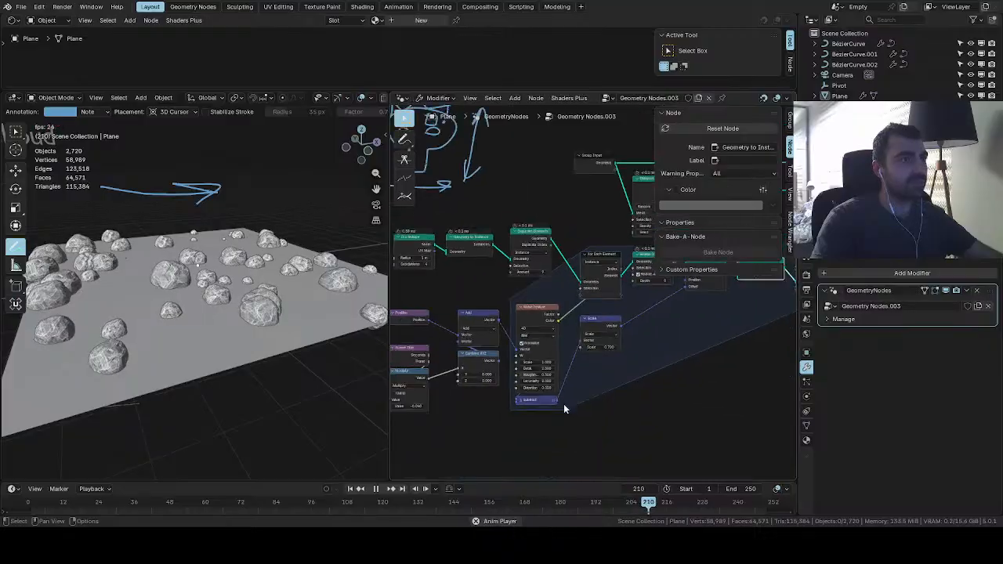
# Tidy the node layout by realigning Realize Instances, the For Each Element output and the Random Value node
pyautogui.scroll(-2, 564, 406)
pyautogui.moveTo(616, 389); pyautogui.dragTo(557, 406, button='middle')
pyautogui.scroll(4, 580, 401)
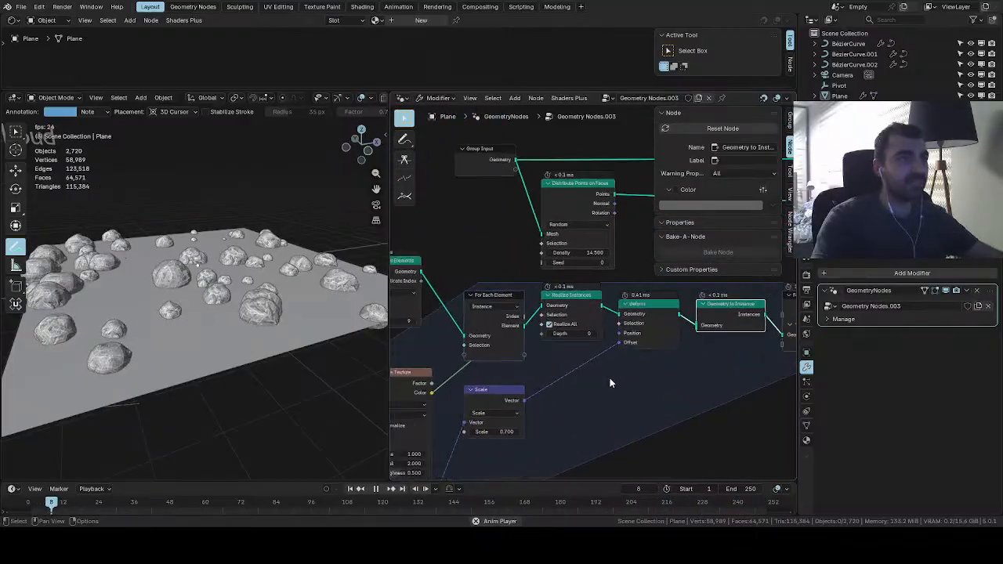
pyautogui.moveTo(579, 303); pyautogui.dragTo(576, 312)
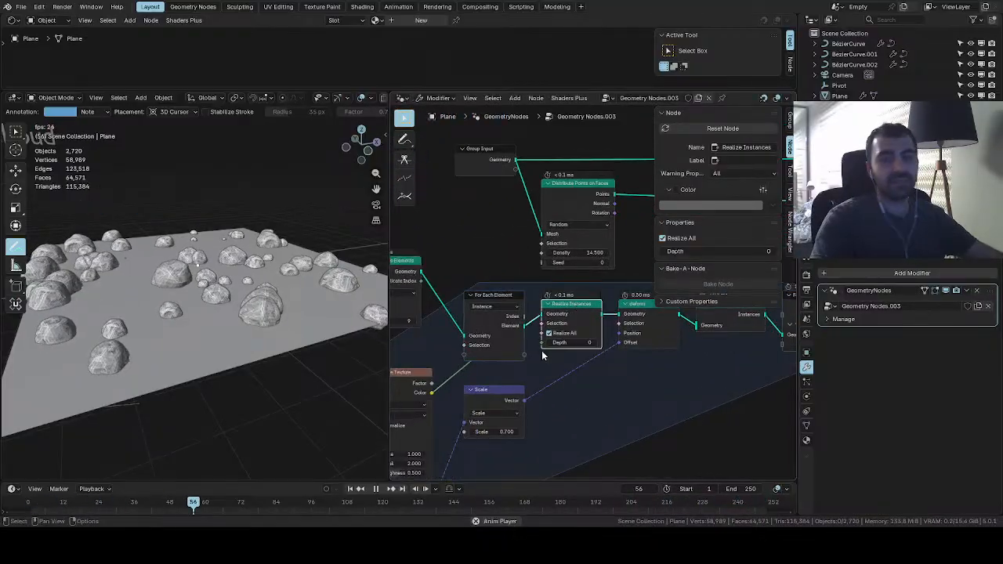
pyautogui.scroll(-2, 633, 358)
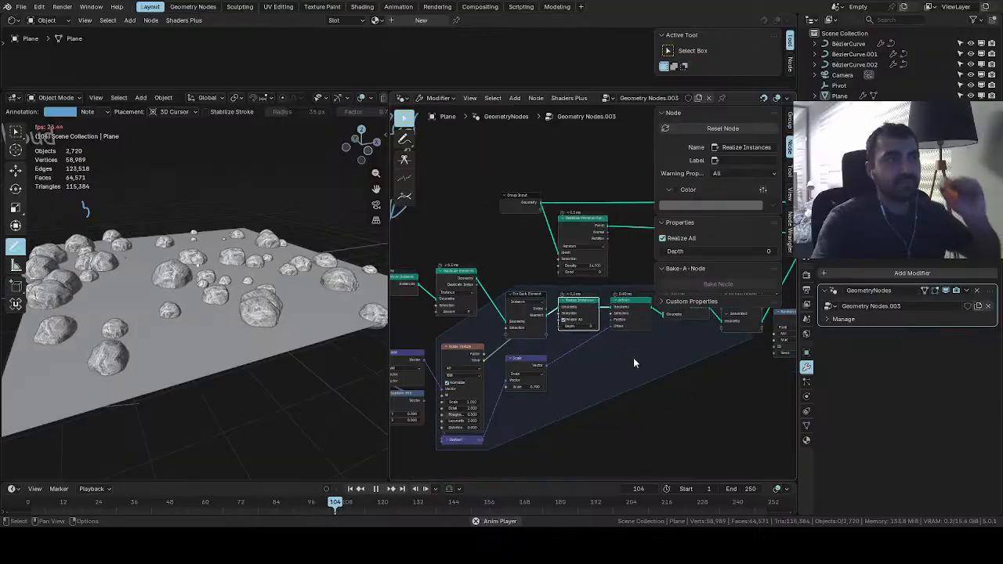
pyautogui.moveTo(633, 362); pyautogui.dragTo(505, 394, button='middle')
pyautogui.scroll(4, 570, 334)
pyautogui.moveTo(576, 323); pyautogui.dragTo(577, 331)
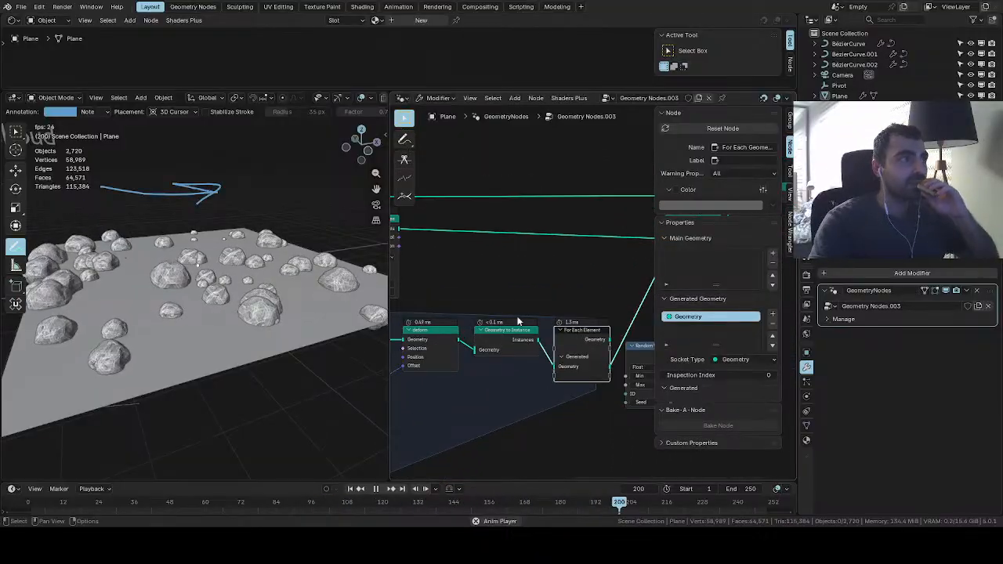
pyautogui.moveTo(342, 325); pyautogui.dragTo(305, 311, button='middle')
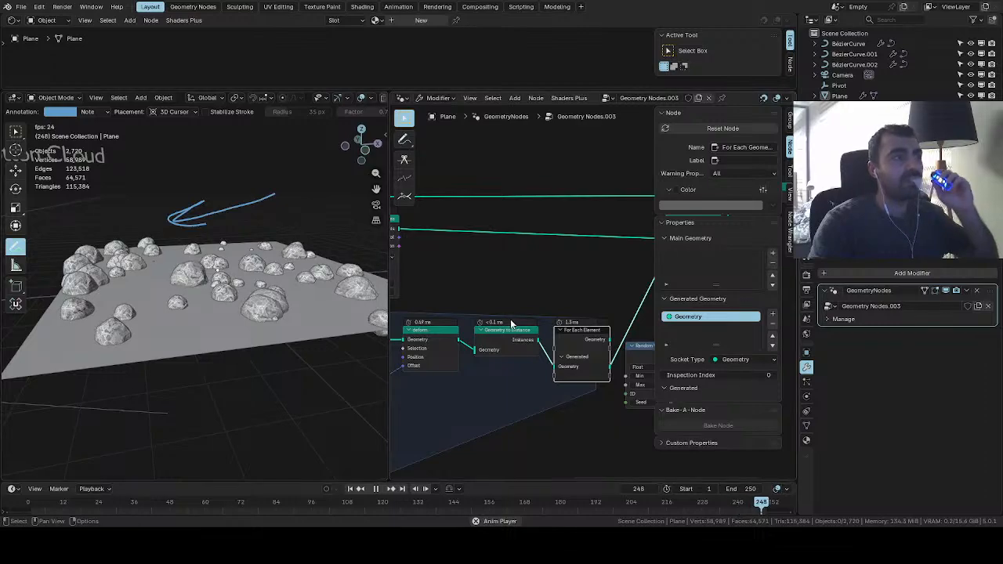
pyautogui.scroll(-3, 551, 321)
pyautogui.moveTo(555, 321); pyautogui.dragTo(475, 331, button='middle')
pyautogui.moveTo(545, 337); pyautogui.dragTo(578, 327)
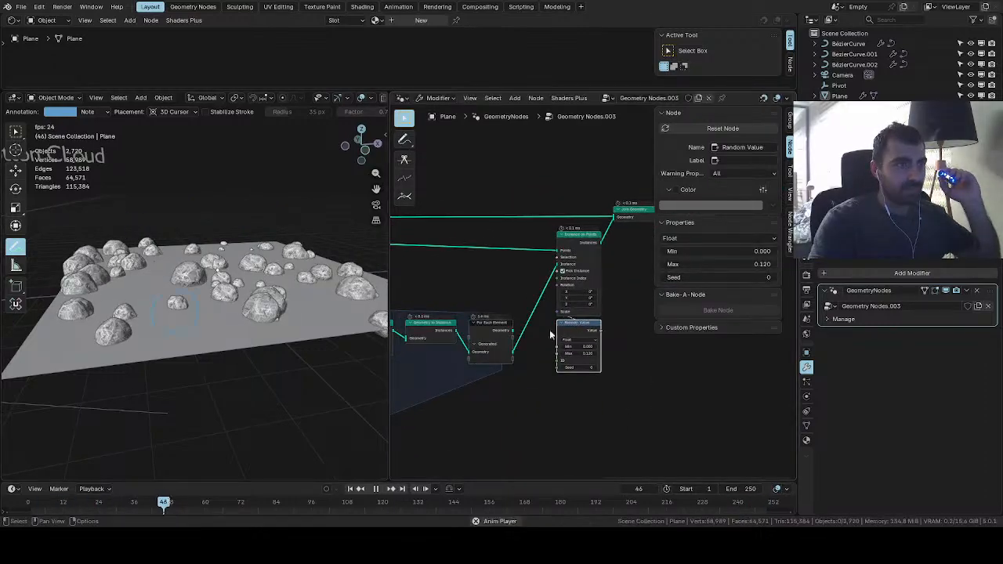
# Examine the Duplicate Elements node and follow the chain through the For Each Element zone to Geometry to Instance
pyautogui.moveTo(468, 376); pyautogui.dragTo(699, 380, button='middle')
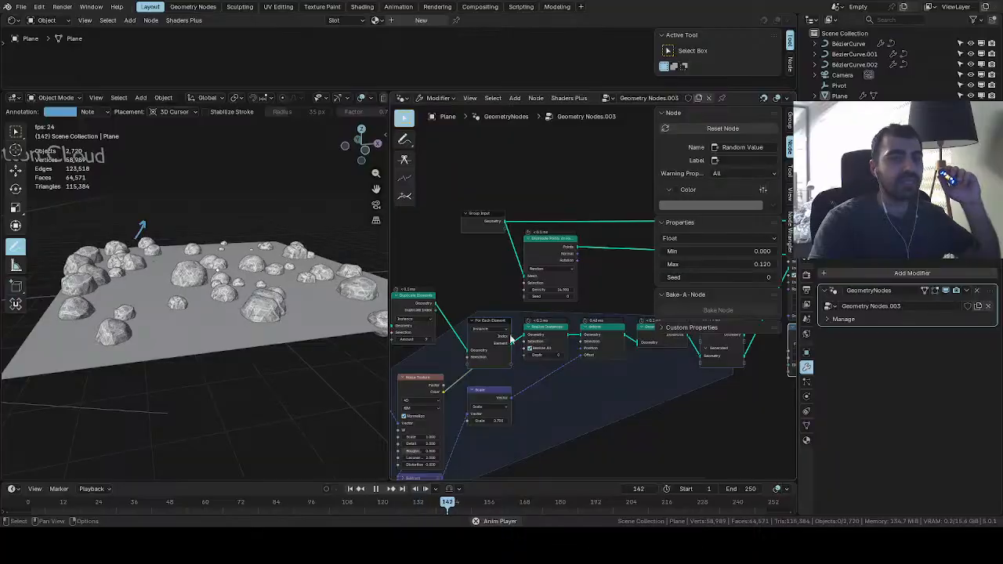
pyautogui.moveTo(623, 385)
pyautogui.mouseDown(button='middle')
pyautogui.moveTo(612, 368)
pyautogui.moveTo(660, 352)
pyautogui.mouseUp(button='middle')
pyautogui.moveTo(503, 341); pyautogui.dragTo(414, 309, button='middle')
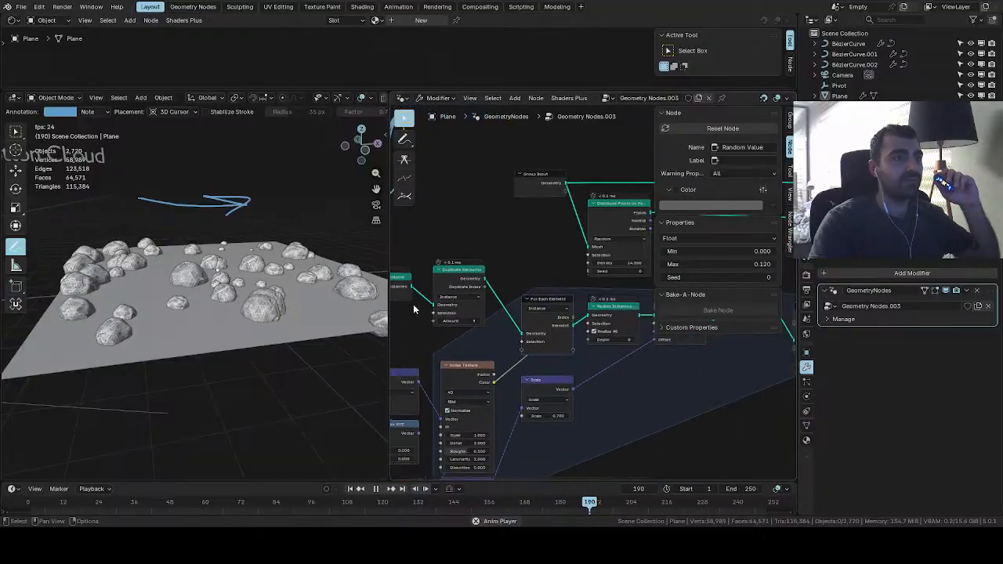
pyautogui.scroll(2, 497, 280)
pyautogui.click(524, 284)
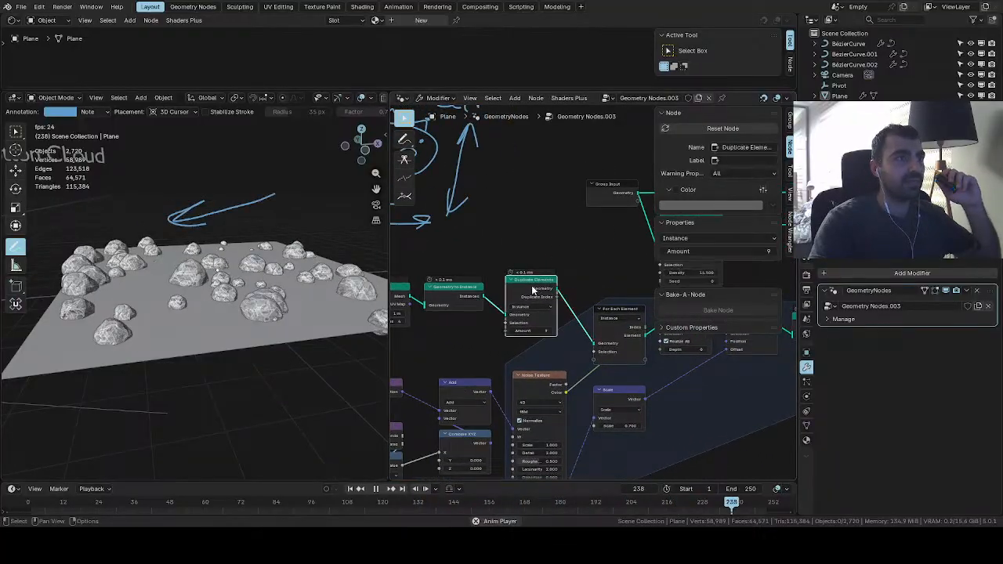
pyautogui.scroll(1, 524, 285)
pyautogui.scroll(1, 523, 287)
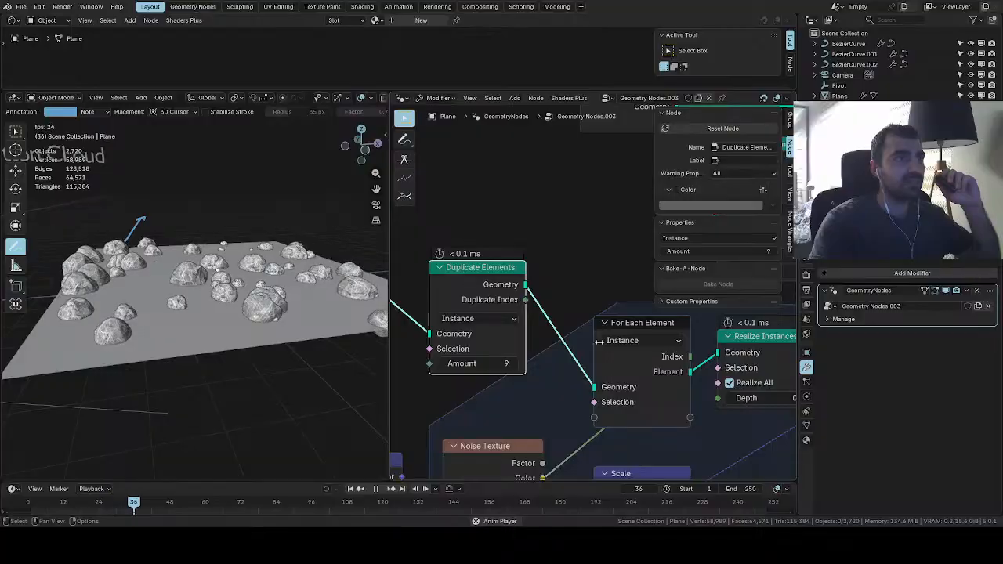
pyautogui.moveTo(629, 374); pyautogui.dragTo(405, 365, button='middle')
pyautogui.moveTo(654, 360); pyautogui.dragTo(493, 339, button='middle')
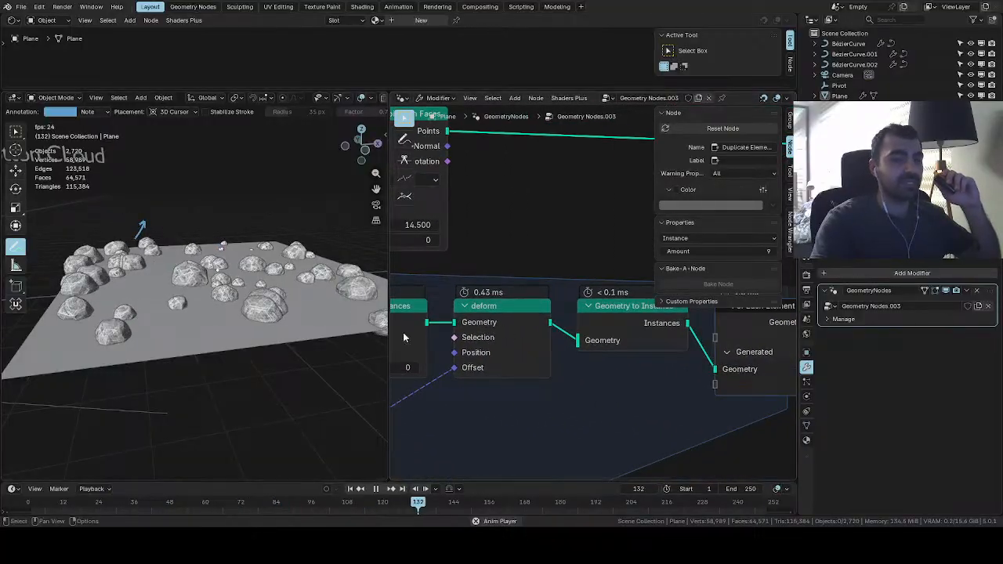
# Review the whole node graph, from the noise inputs and point distribution to Instance on Points, while the animation plays
pyautogui.scroll(-4, 495, 382)
pyautogui.moveTo(479, 391); pyautogui.dragTo(708, 336, button='middle')
pyautogui.moveTo(622, 369)
pyautogui.mouseDown(button='middle')
pyautogui.moveTo(675, 347)
pyautogui.moveTo(601, 354)
pyautogui.moveTo(592, 396)
pyautogui.moveTo(471, 392)
pyautogui.moveTo(528, 385)
pyautogui.mouseUp(button='middle')
pyautogui.scroll(-6, 675, 345)
pyautogui.scroll(2, 290, 331)
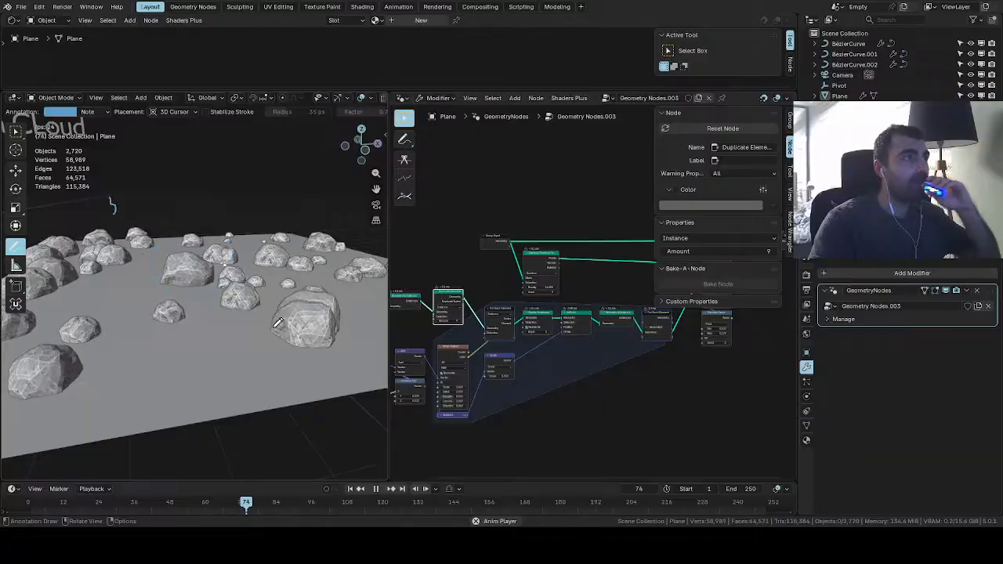
pyautogui.moveTo(541, 287)
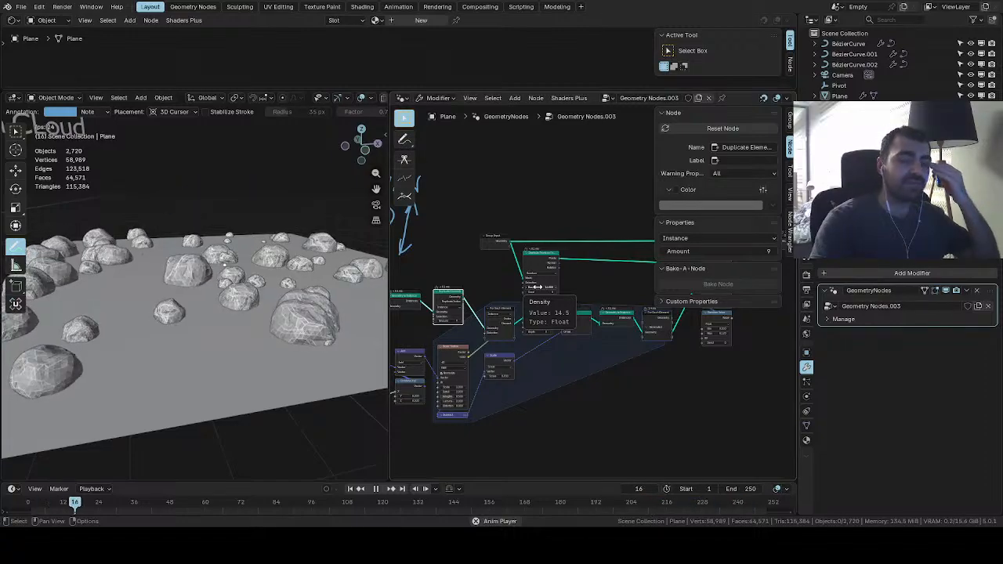
pyautogui.scroll(3, 487, 293)
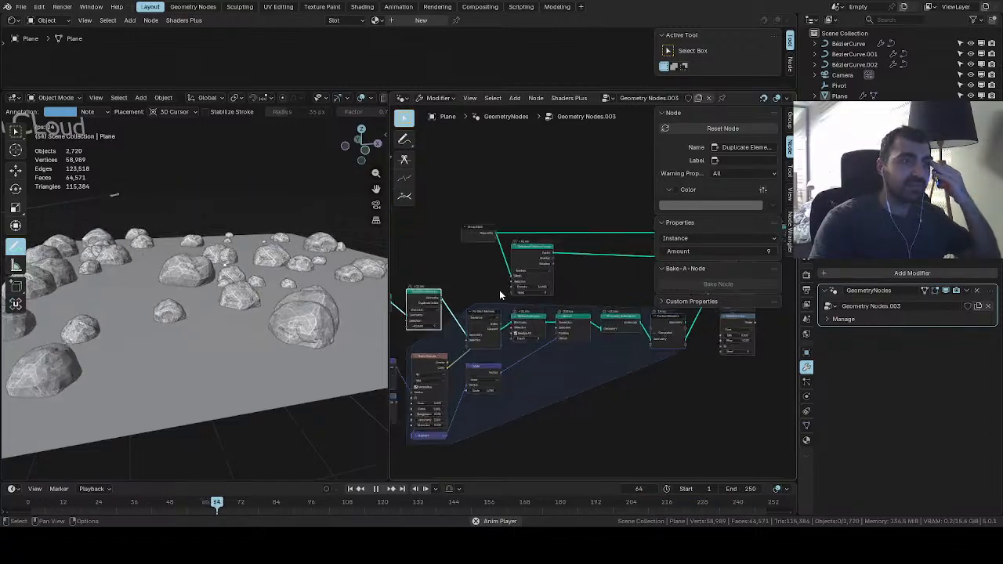
pyautogui.scroll(3, 487, 293)
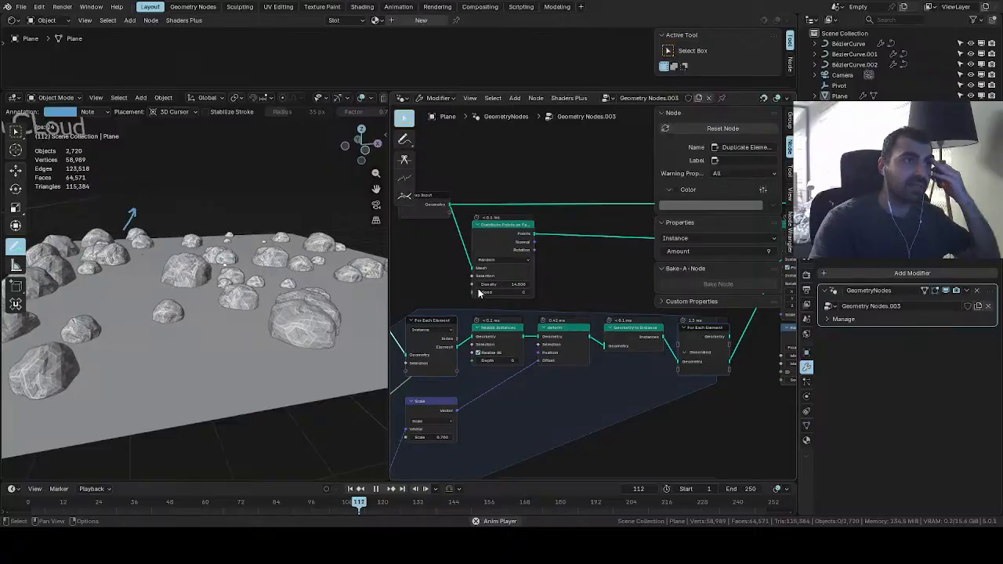
pyautogui.scroll(-1, 476, 290)
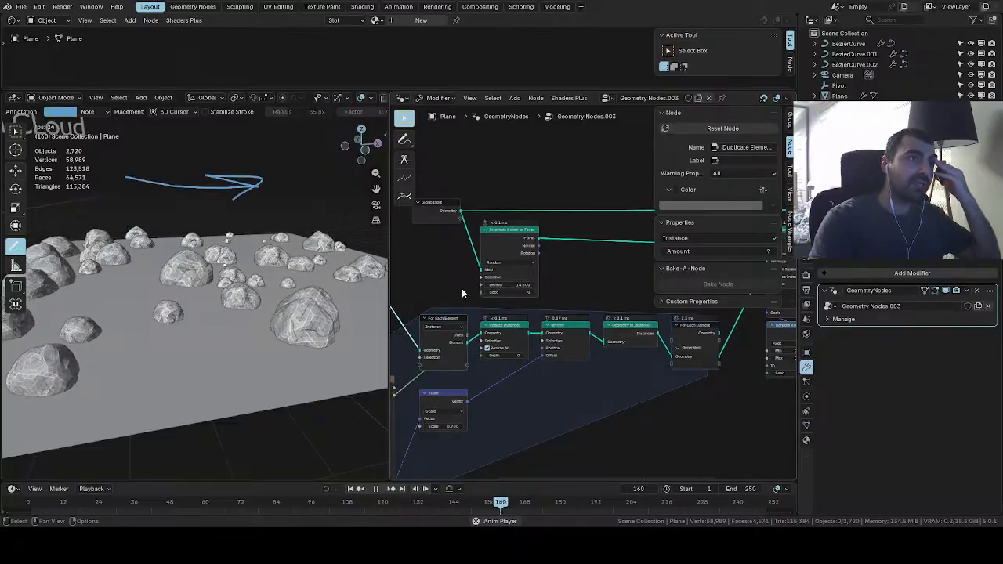
pyautogui.moveTo(462, 289); pyautogui.dragTo(695, 356, button='middle')
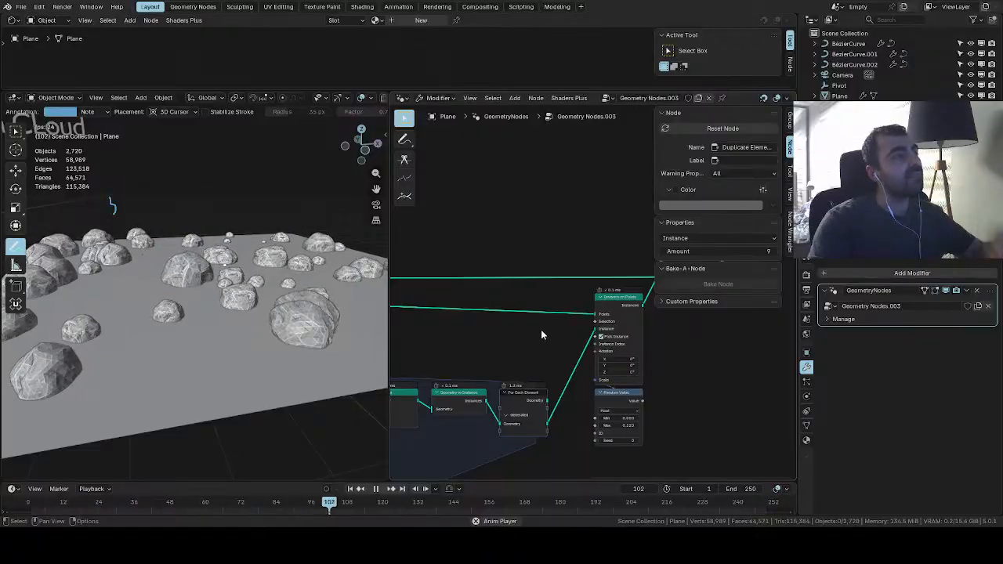
pyautogui.press('space')
pyautogui.press('space')
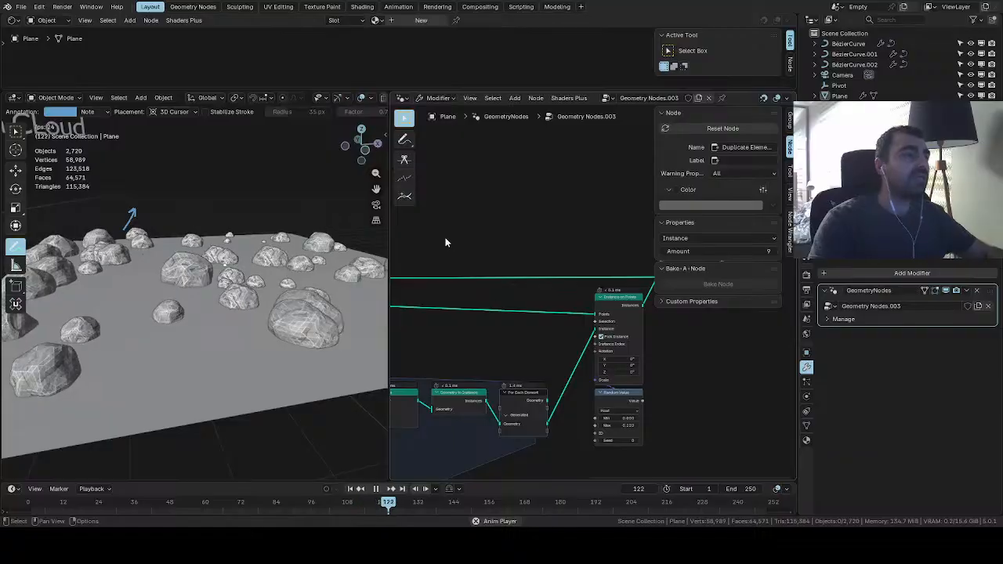
# Stop playback and annotate the empty area above the nodes with a circled A, an arrow and a B
pyautogui.click(404, 138)
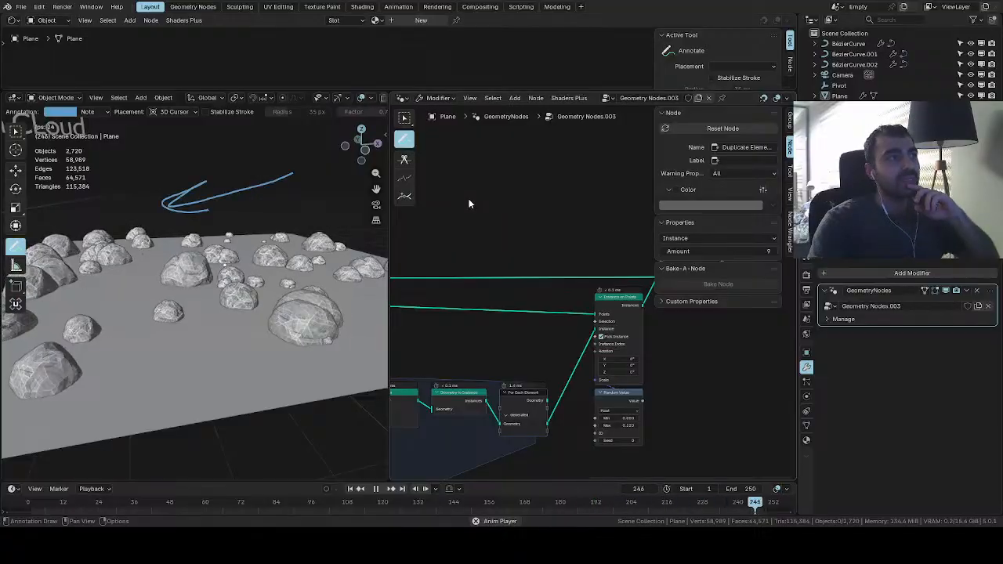
pyautogui.scroll(-1, 466, 227)
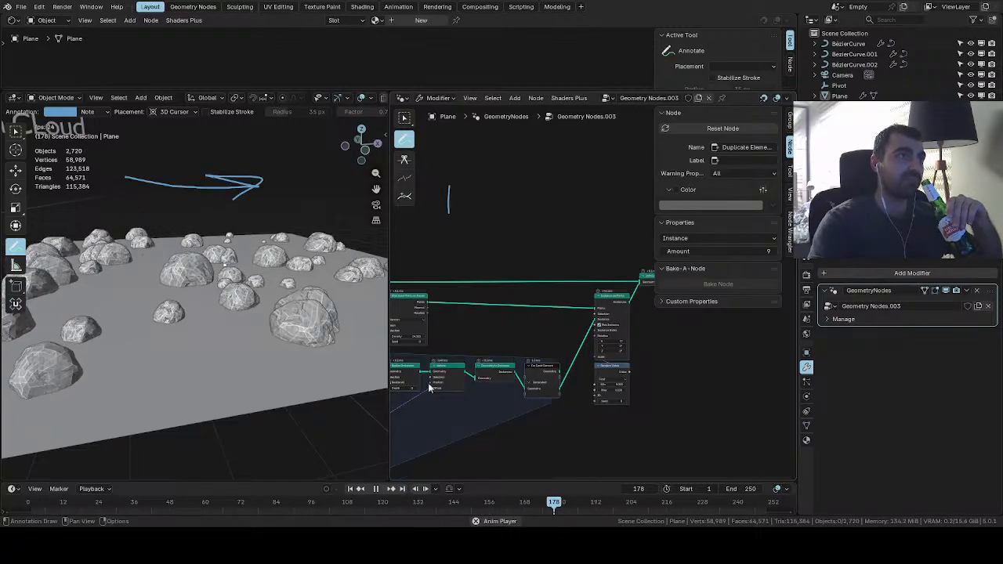
pyautogui.press('space')
pyautogui.moveTo(447, 208)
pyautogui.mouseDown()
pyautogui.moveTo(448, 197)
pyautogui.moveTo(490, 241)
pyautogui.moveTo(445, 235)
pyautogui.moveTo(460, 199)
pyautogui.mouseUp()
pyautogui.moveTo(447, 161); pyautogui.dragTo(470, 161)
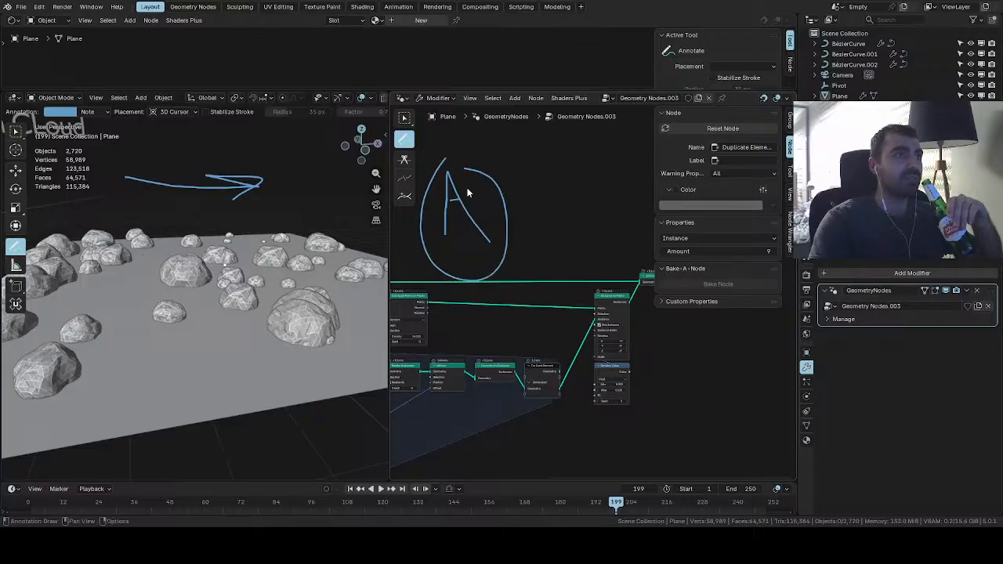
pyautogui.moveTo(524, 193); pyautogui.dragTo(557, 199)
pyautogui.moveTo(566, 161); pyautogui.dragTo(588, 243)
pyautogui.moveTo(567, 179)
pyautogui.mouseDown()
pyautogui.moveTo(598, 179)
pyautogui.moveTo(590, 239)
pyautogui.mouseUp()
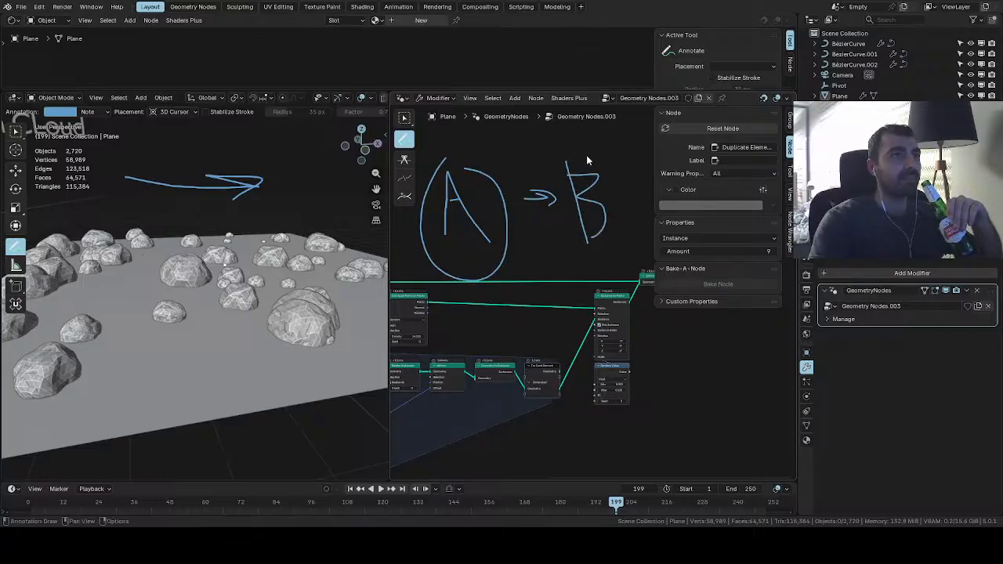
# Circle the B and the arrow between the two letters in the annotation sketch above the nodes
pyautogui.moveTo(576, 155)
pyautogui.mouseDown()
pyautogui.moveTo(640, 262)
pyautogui.moveTo(566, 161)
pyautogui.mouseUp()
pyautogui.moveTo(562, 197); pyautogui.dragTo(500, 302, button='middle')
pyautogui.scroll(4, 503, 276)
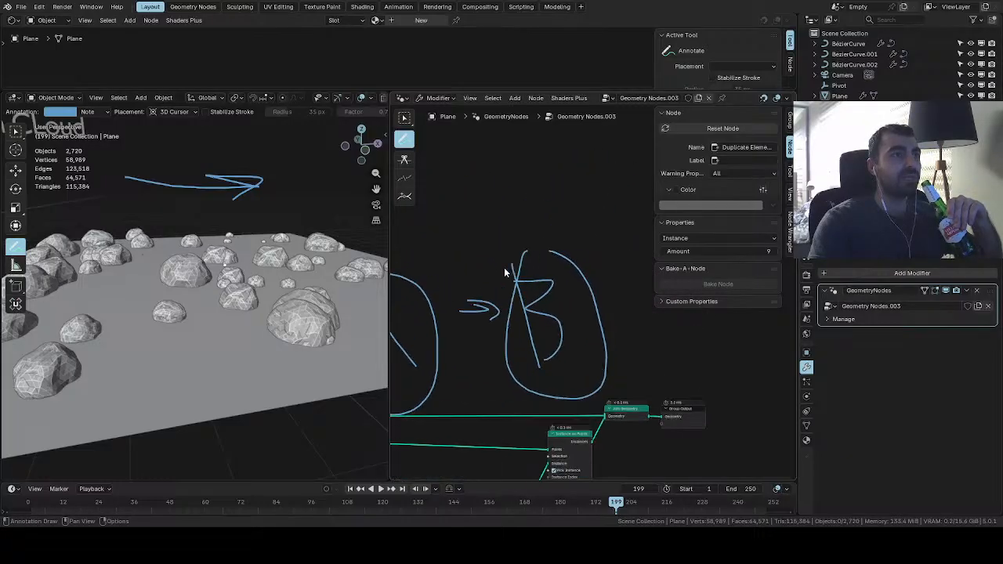
pyautogui.moveTo(438, 283)
pyautogui.mouseDown()
pyautogui.moveTo(475, 255)
pyautogui.moveTo(464, 250)
pyautogui.mouseUp()
pyautogui.moveTo(487, 296); pyautogui.dragTo(566, 320, button='middle')
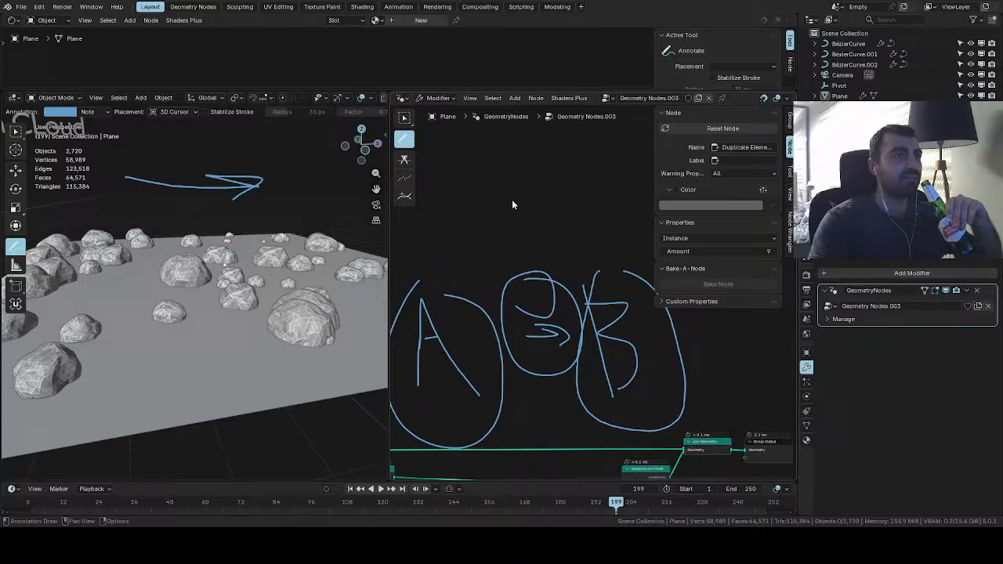
# Draw a short annotation stroke at the upper edge of the Distribute Points on Faces node, beside its Points output
pyautogui.scroll(-3, 512, 203)
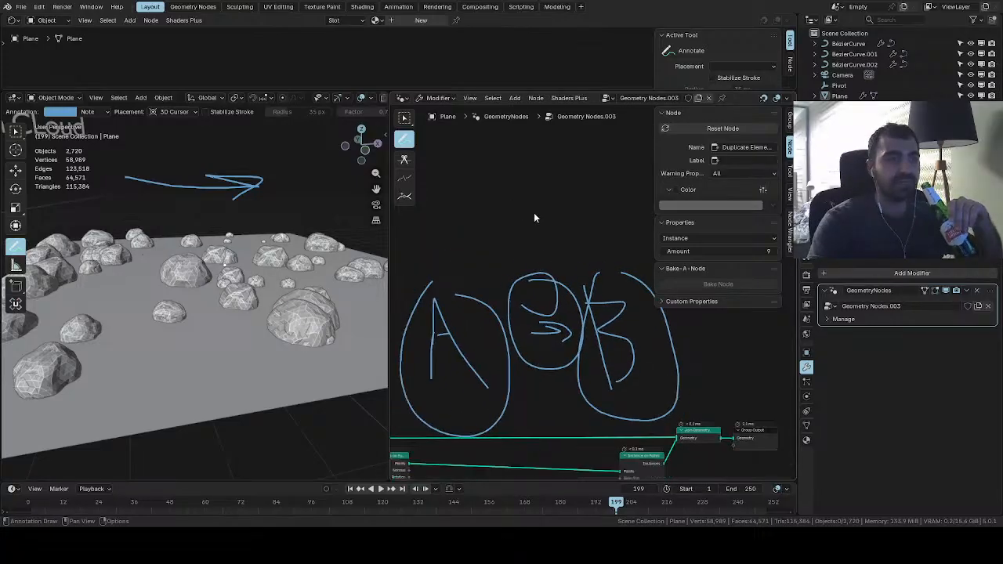
pyautogui.moveTo(570, 371); pyautogui.dragTo(576, 226, button='middle')
pyautogui.scroll(4, 585, 238)
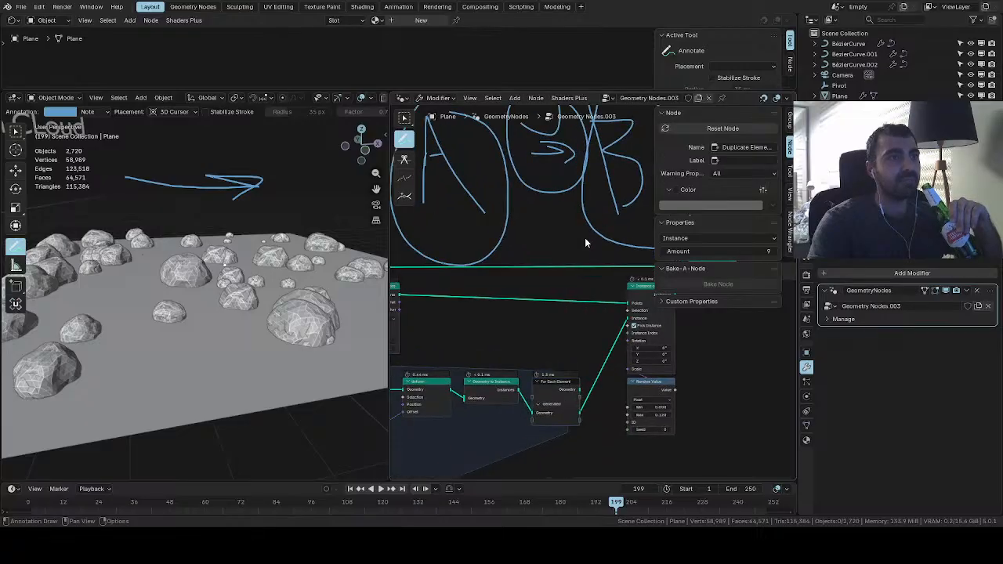
pyautogui.scroll(-8, 584, 238)
pyautogui.scroll(5, 581, 245)
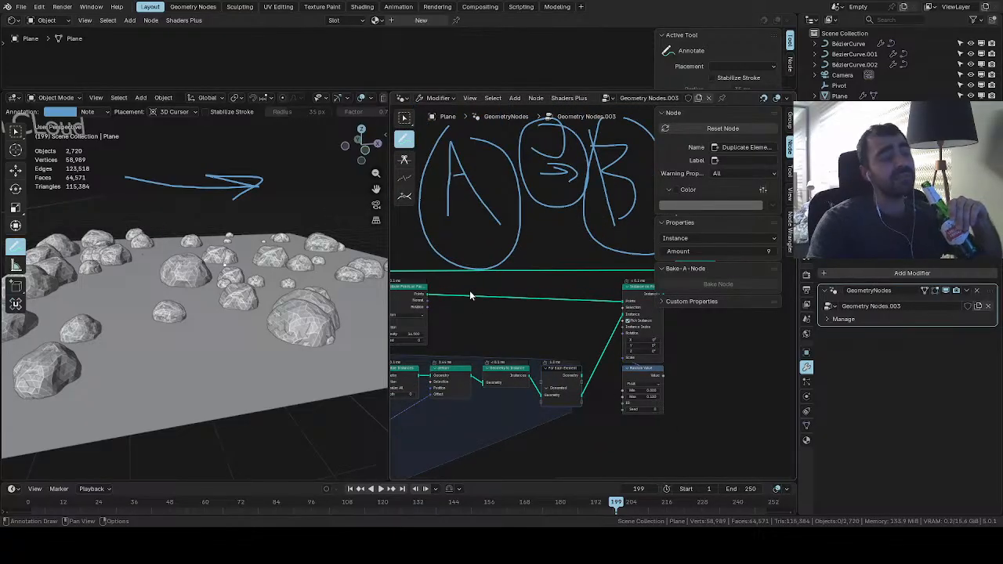
pyautogui.moveTo(427, 288); pyautogui.dragTo(445, 286)
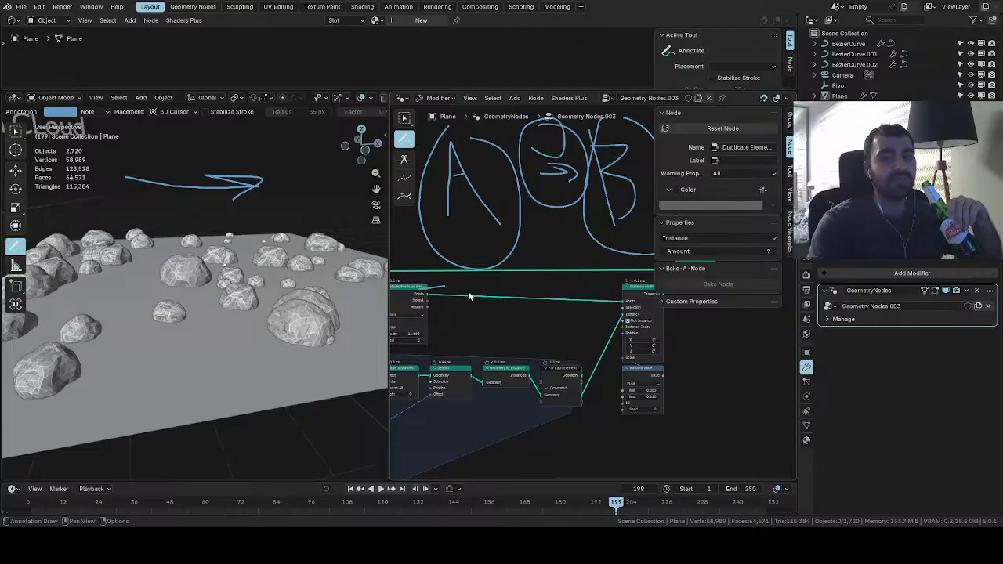
# Compare the circled A-to-B sketch with the node graph, from point distribution through the For Each Element zone to Instance on Points
pyautogui.scroll(-2, 492, 305)
pyautogui.moveTo(493, 304)
pyautogui.mouseDown(button='middle')
pyautogui.moveTo(555, 291)
pyautogui.moveTo(436, 411)
pyautogui.mouseUp(button='middle')
pyautogui.scroll(4, 466, 313)
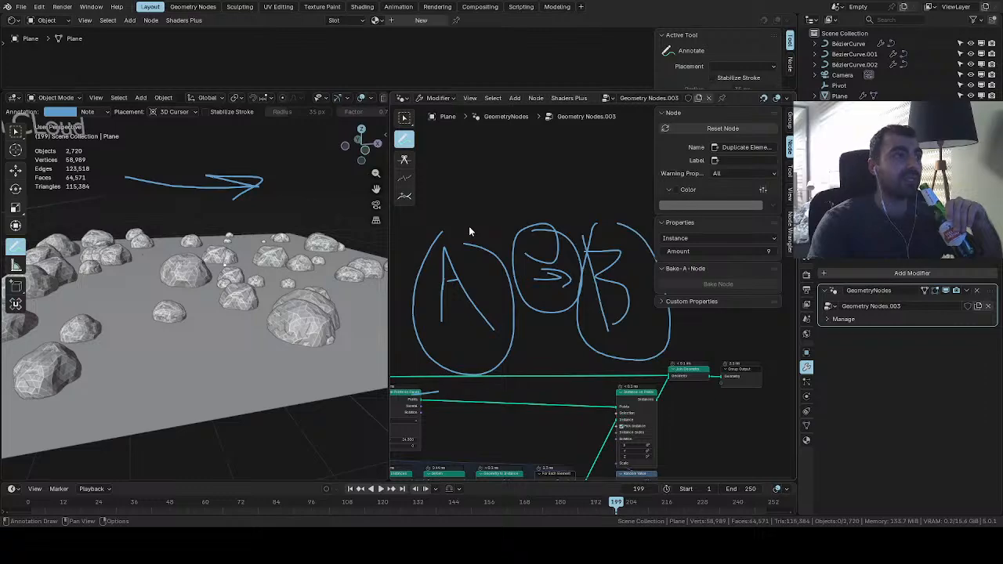
pyautogui.scroll(-3, 467, 227)
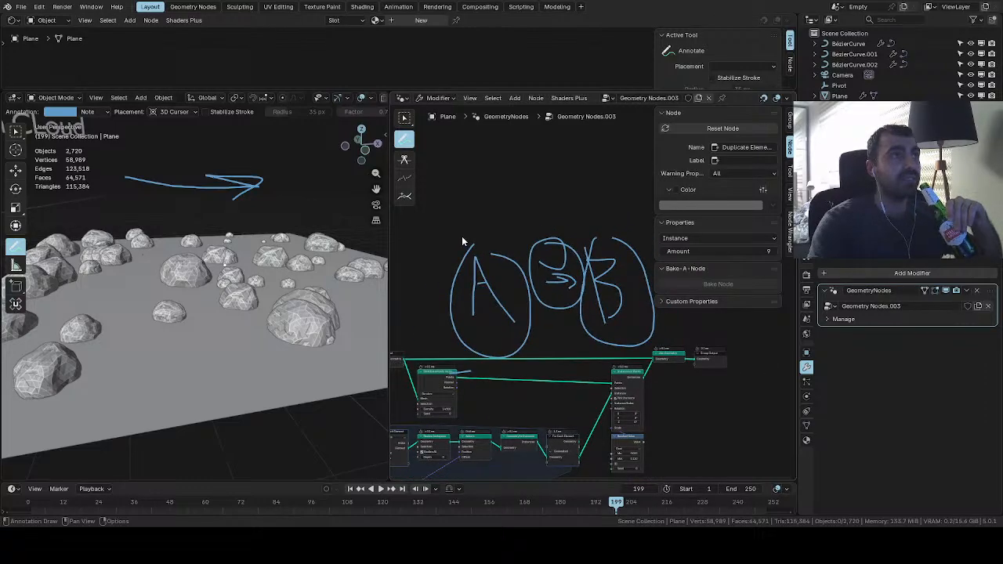
pyautogui.scroll(-1, 449, 251)
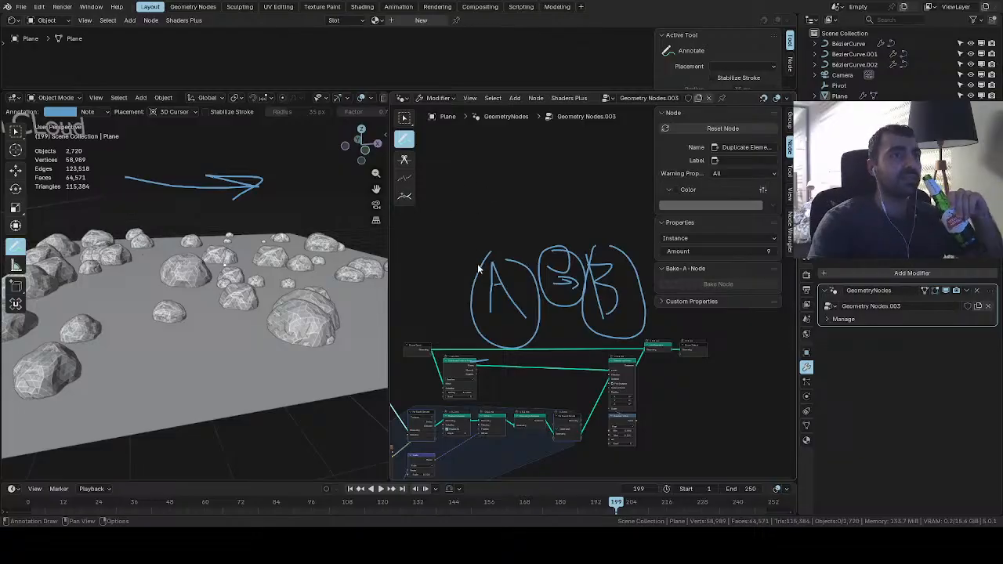
pyautogui.scroll(2, 541, 392)
pyautogui.moveTo(528, 355)
pyautogui.mouseDown(button='middle')
pyautogui.moveTo(571, 288)
pyautogui.moveTo(568, 247)
pyautogui.moveTo(549, 248)
pyautogui.moveTo(550, 259)
pyautogui.mouseUp(button='middle')
pyautogui.scroll(-2, 549, 259)
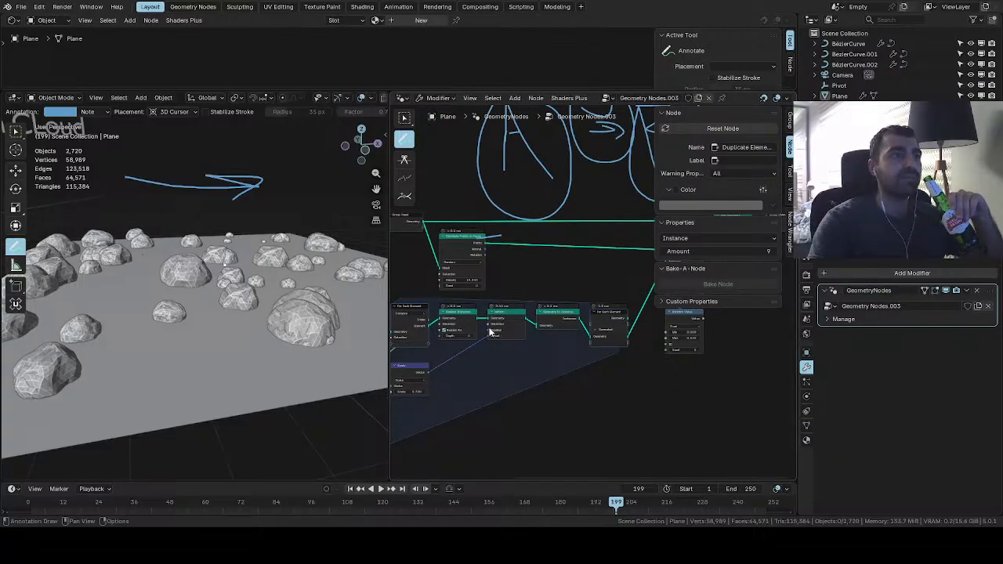
pyautogui.moveTo(522, 381)
pyautogui.mouseDown(button='middle')
pyautogui.moveTo(539, 358)
pyautogui.moveTo(621, 356)
pyautogui.moveTo(549, 375)
pyautogui.mouseUp(button='middle')
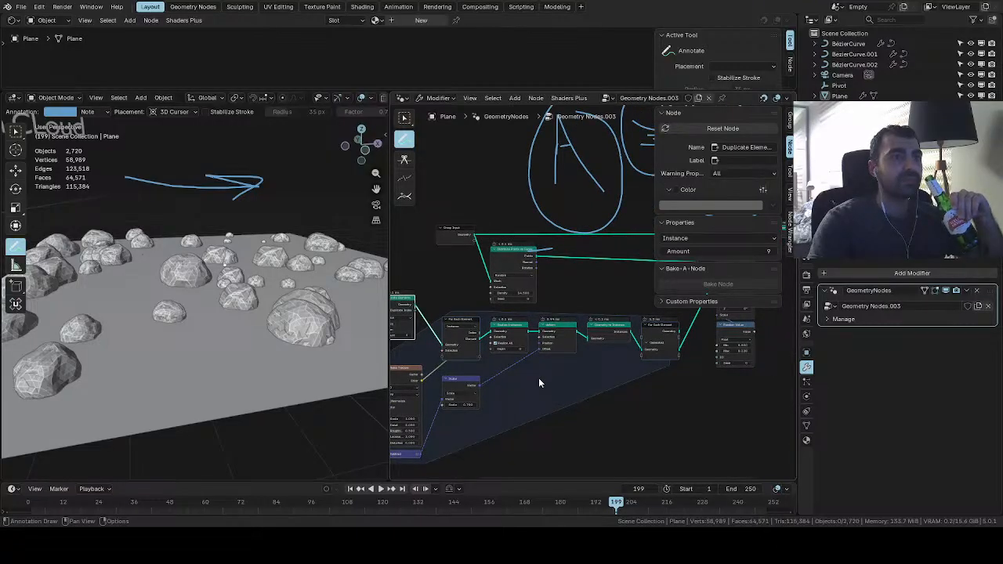
pyautogui.scroll(3, 533, 381)
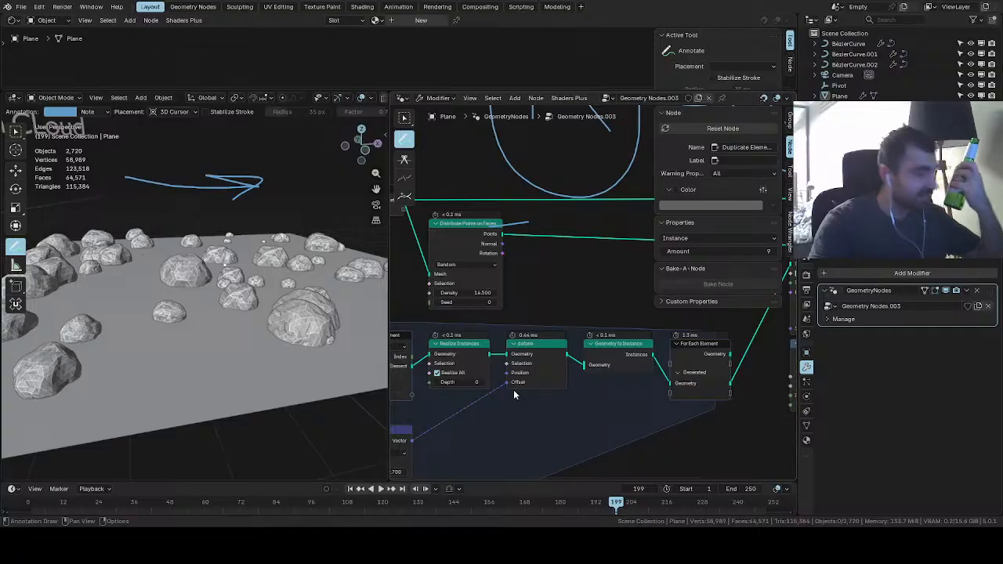
pyautogui.scroll(-2, 513, 391)
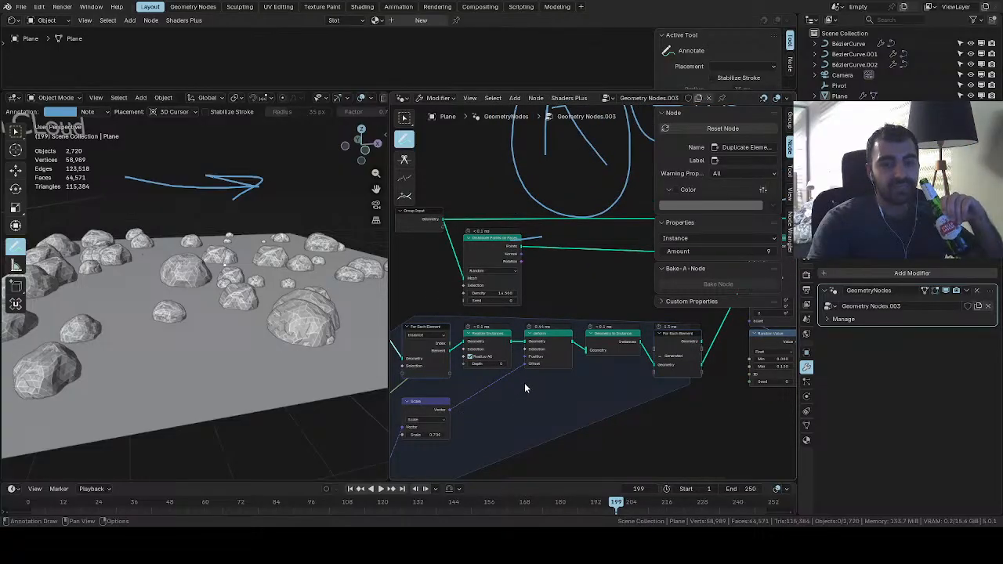
pyautogui.scroll(-1, 563, 376)
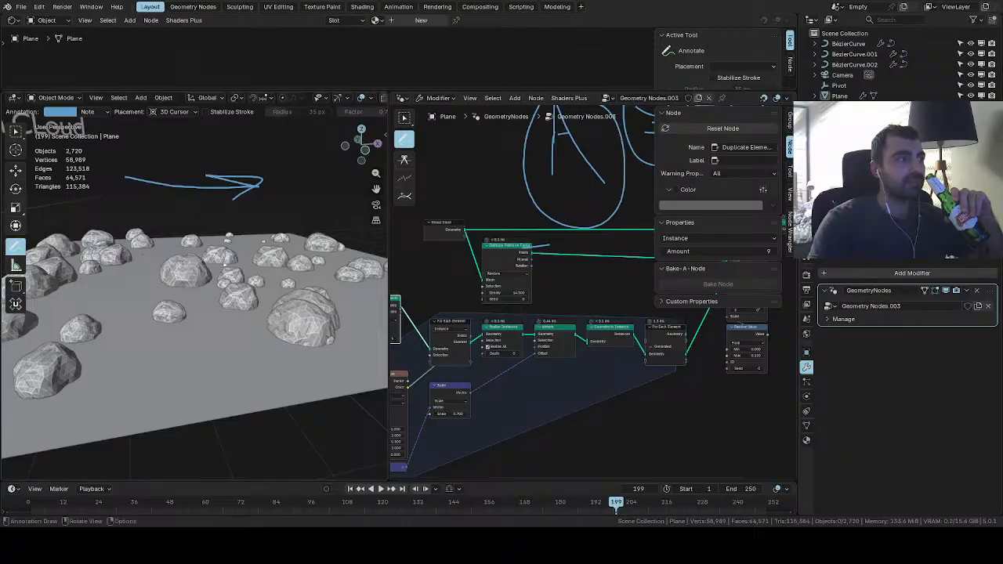
# Undo the arrow annotation drawn above the scattered rocks in the 3D viewport
pyautogui.hotkey('ctrl', 'z')
pyautogui.scroll(6, 179, 362)
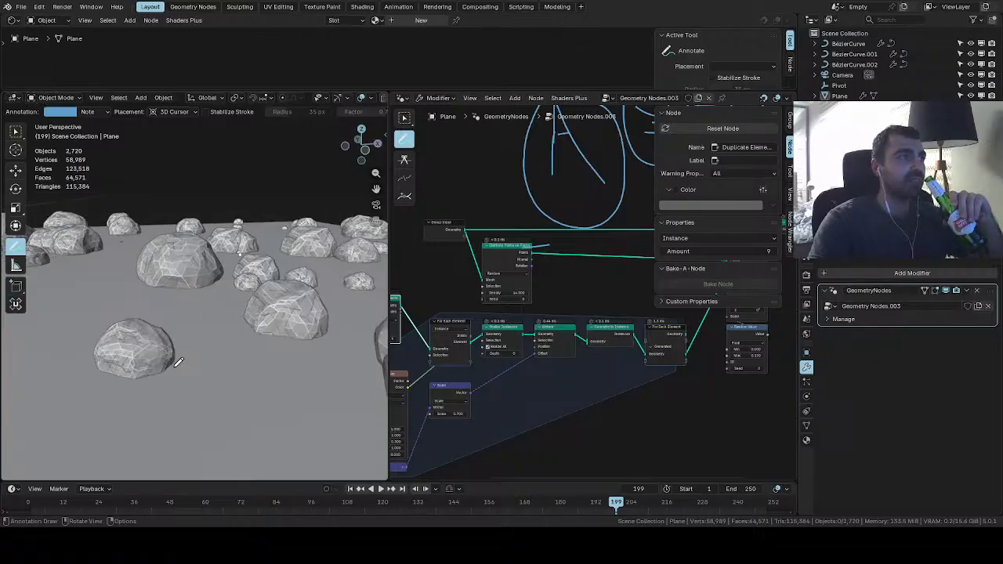
pyautogui.scroll(-5, 179, 362)
pyautogui.scroll(-5, 174, 364)
pyautogui.scroll(3, 170, 366)
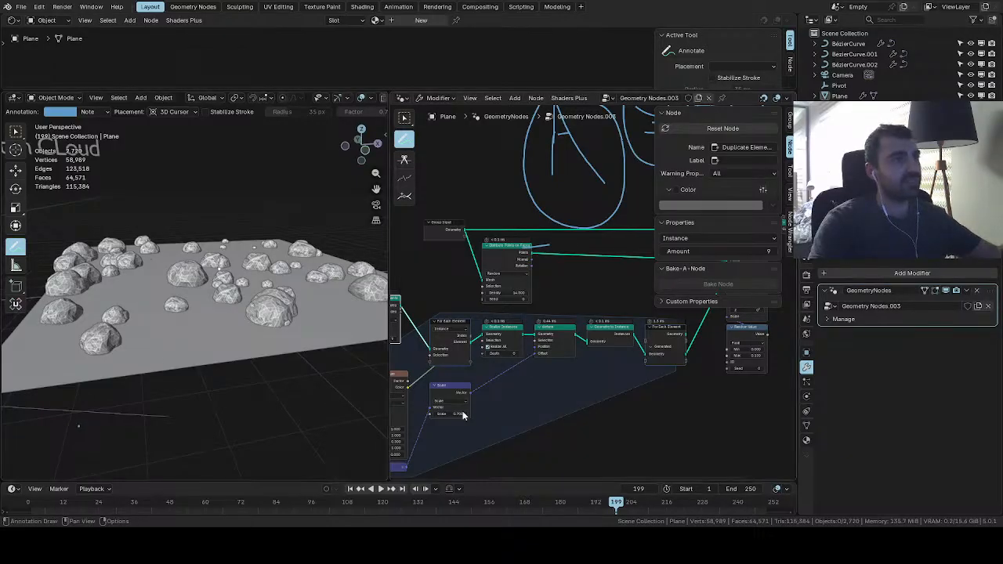
pyautogui.moveTo(508, 400); pyautogui.dragTo(445, 428, button='middle')
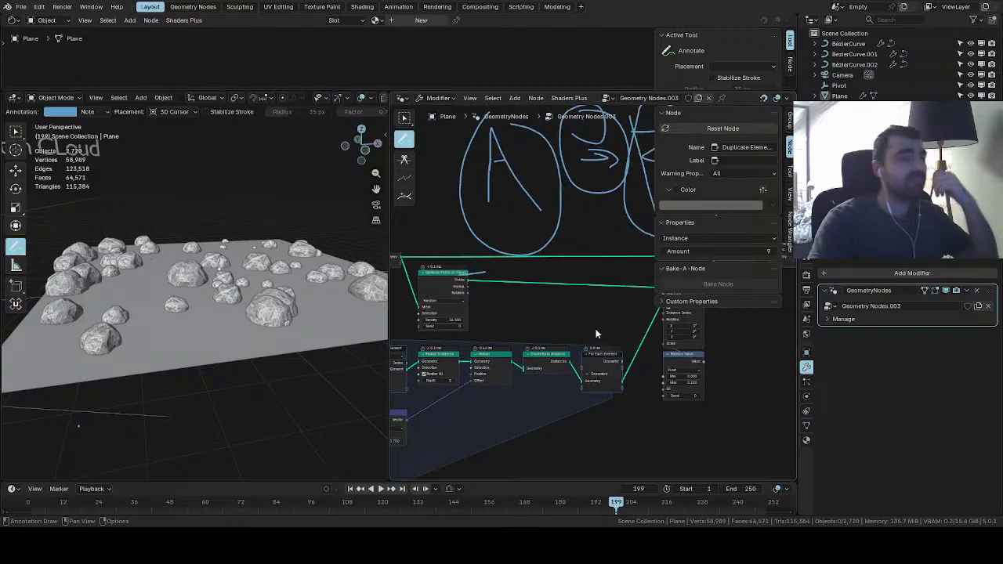
pyautogui.moveTo(629, 355); pyautogui.dragTo(561, 375, button='middle')
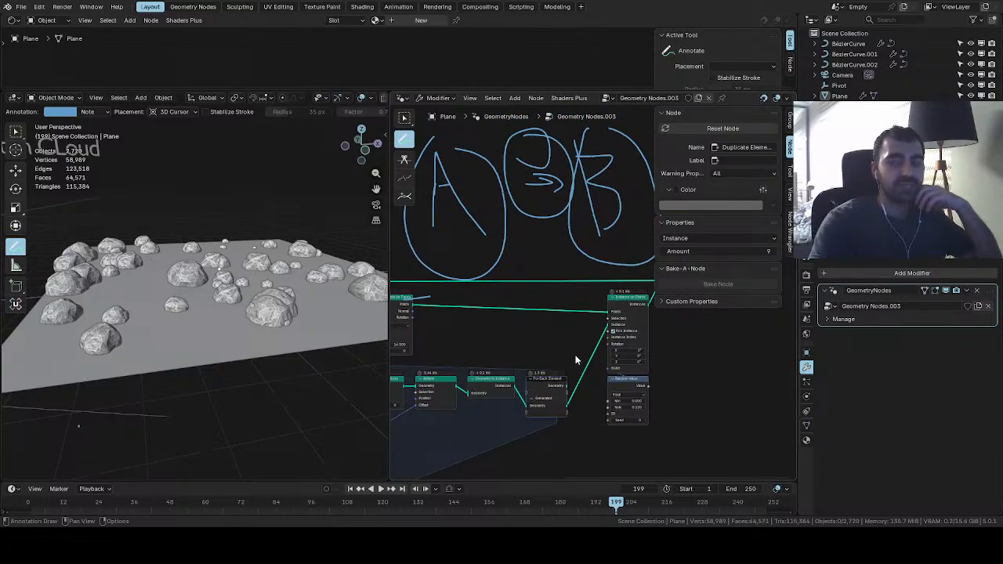
pyautogui.scroll(-4, 290, 331)
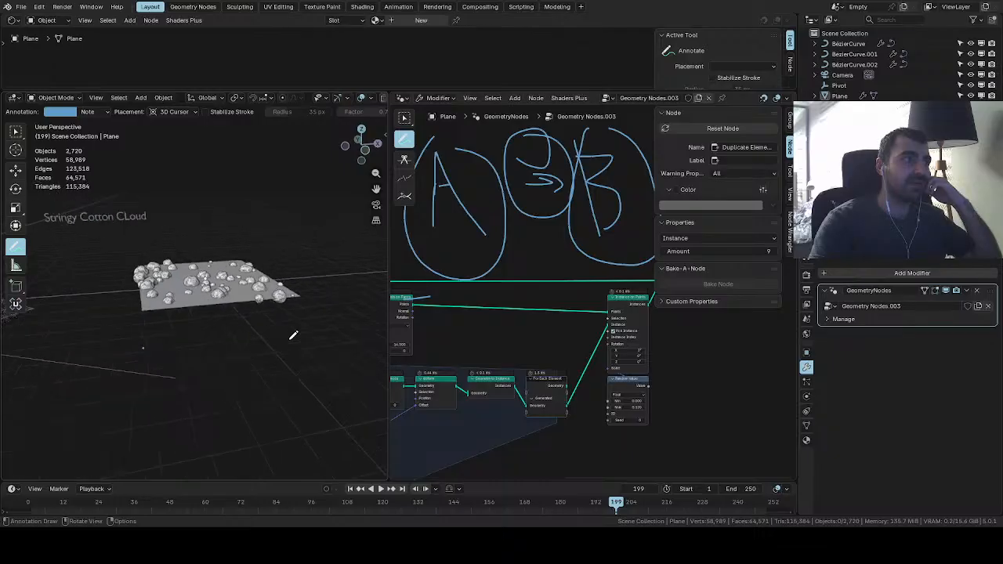
pyautogui.scroll(6, 284, 331)
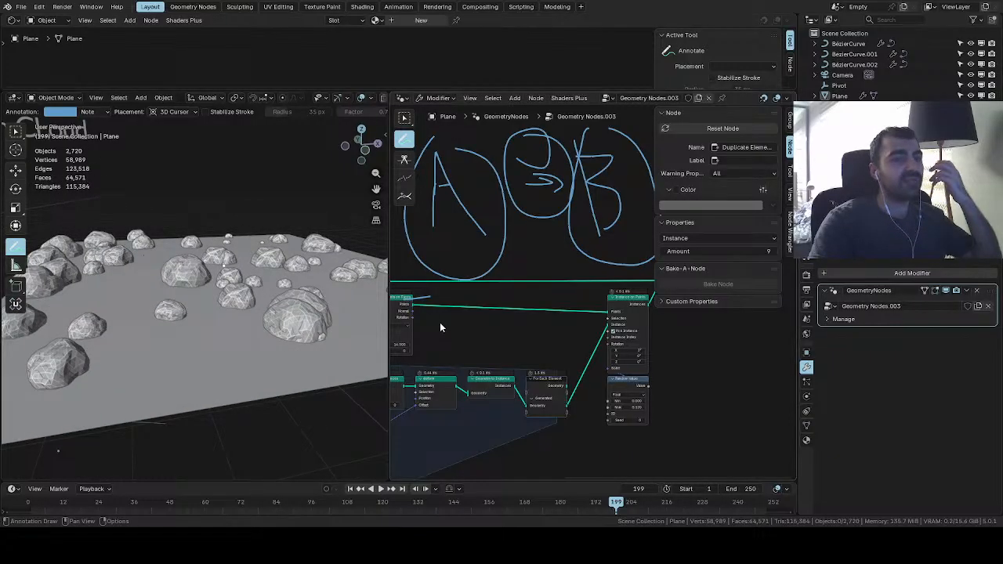
pyautogui.scroll(-2, 437, 336)
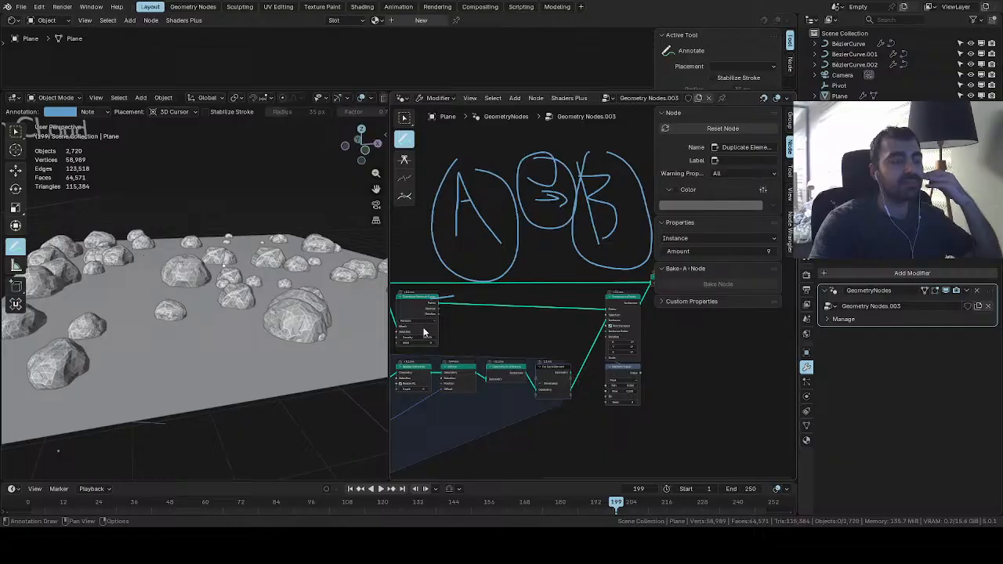
pyautogui.press('c')
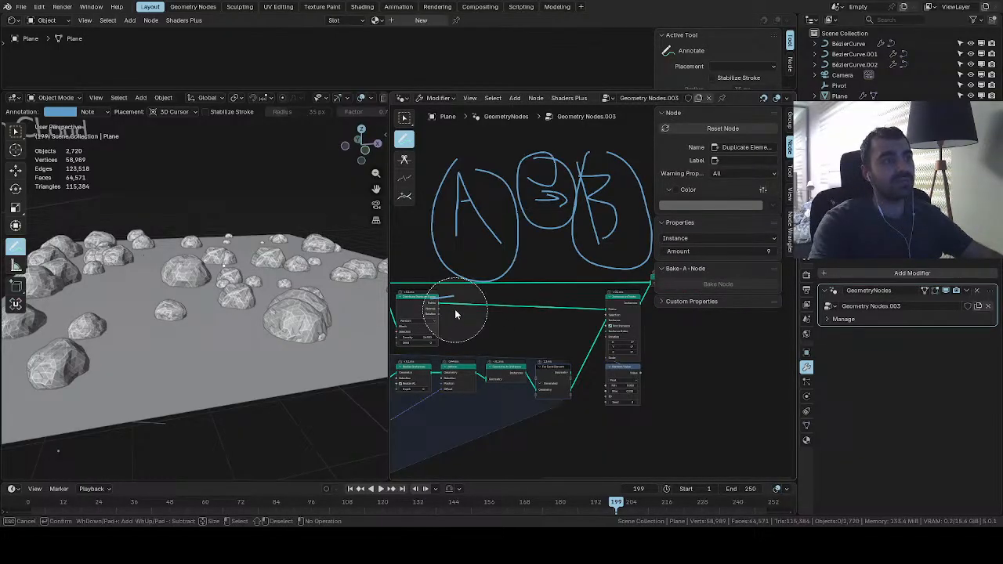
pyautogui.press('Escape')
pyautogui.moveTo(407, 149); pyautogui.dragTo(439, 206)
pyautogui.press('c')
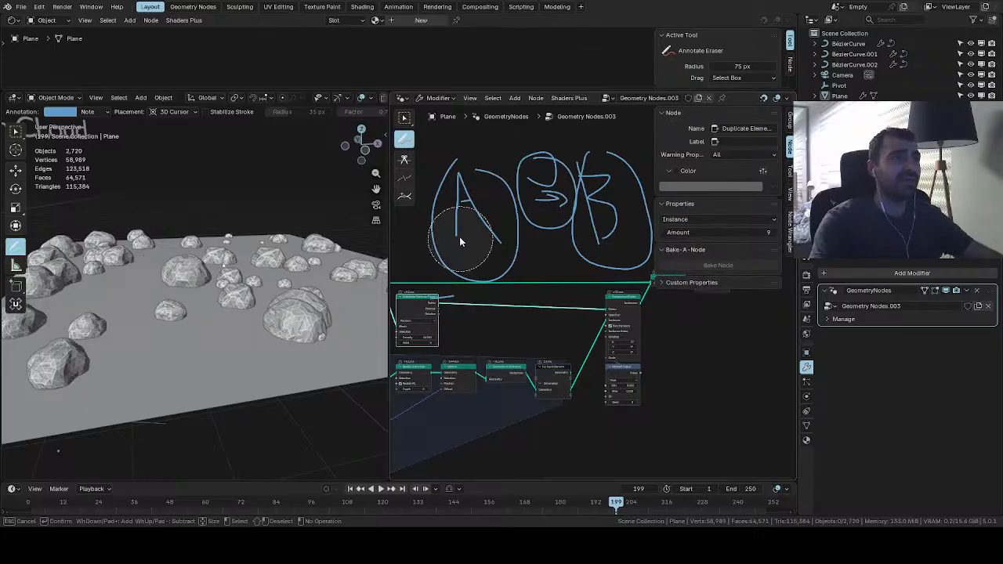
pyautogui.moveTo(452, 270); pyautogui.dragTo(473, 229)
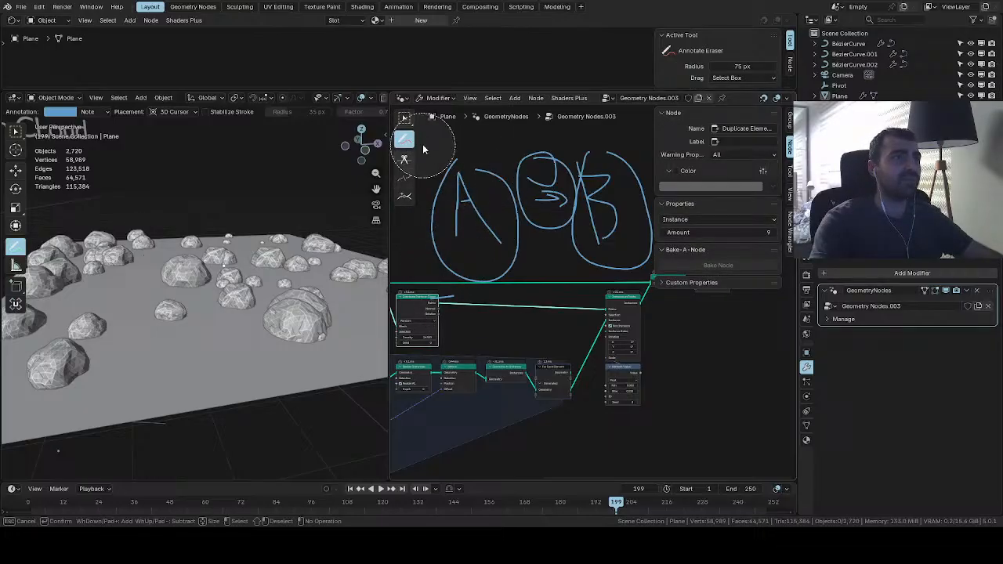
pyautogui.press('Escape')
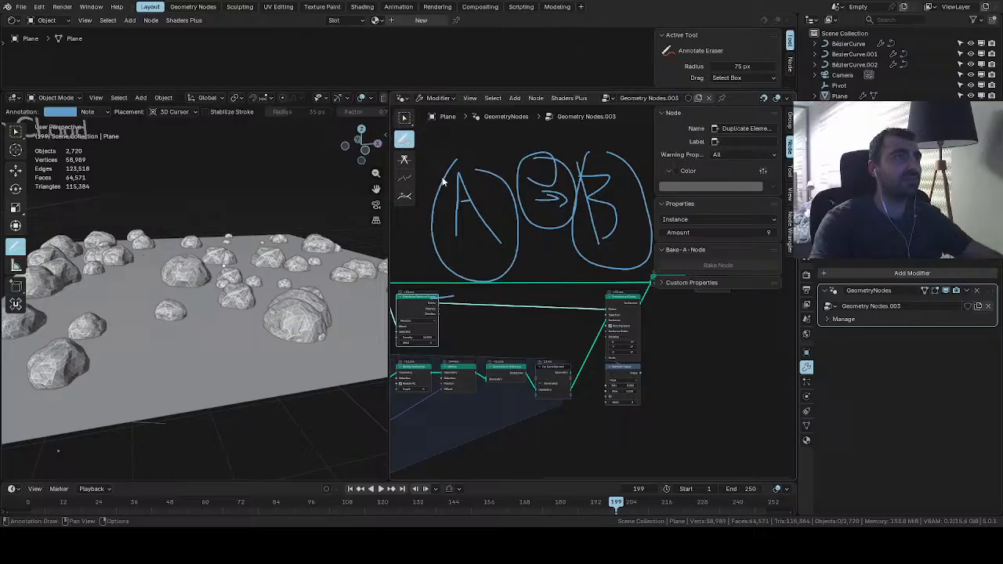
# Add a Curve to Tube node in the empty area above the Group Input node
pyautogui.scroll(-7, 468, 283)
pyautogui.moveTo(468, 283); pyautogui.dragTo(528, 321, button='middle')
pyautogui.scroll(9, 523, 277)
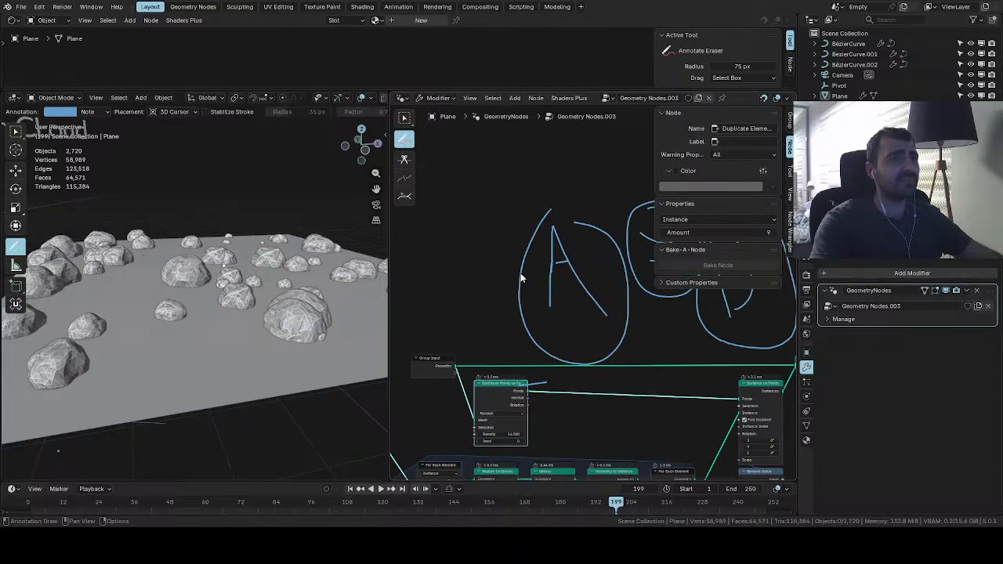
pyautogui.hotkey('shift', 'a')
pyautogui.click(503, 190)
pyautogui.write('curve')
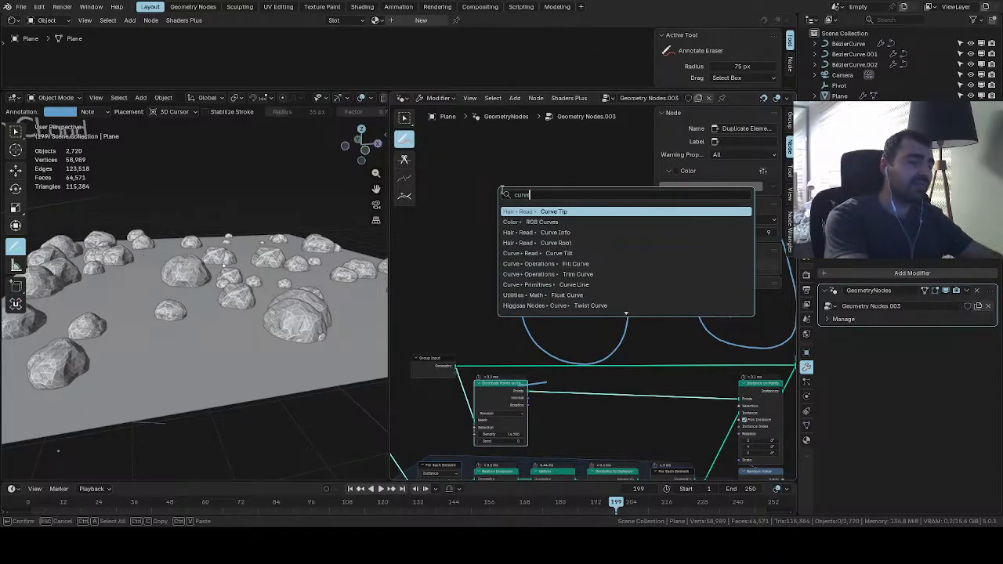
pyautogui.write(' t')
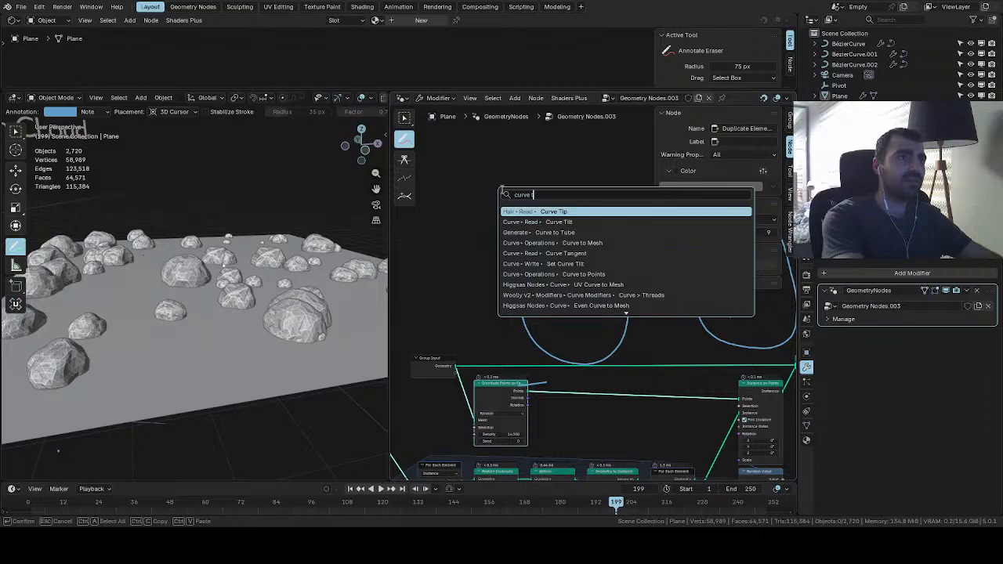
pyautogui.press('BackSpace')
pyautogui.press('BackSpace')
pyautogui.press('BackSpace')
pyautogui.press('BackSpace')
pyautogui.press('BackSpace')
pyautogui.press('BackSpace')
pyautogui.press('BackSpace')
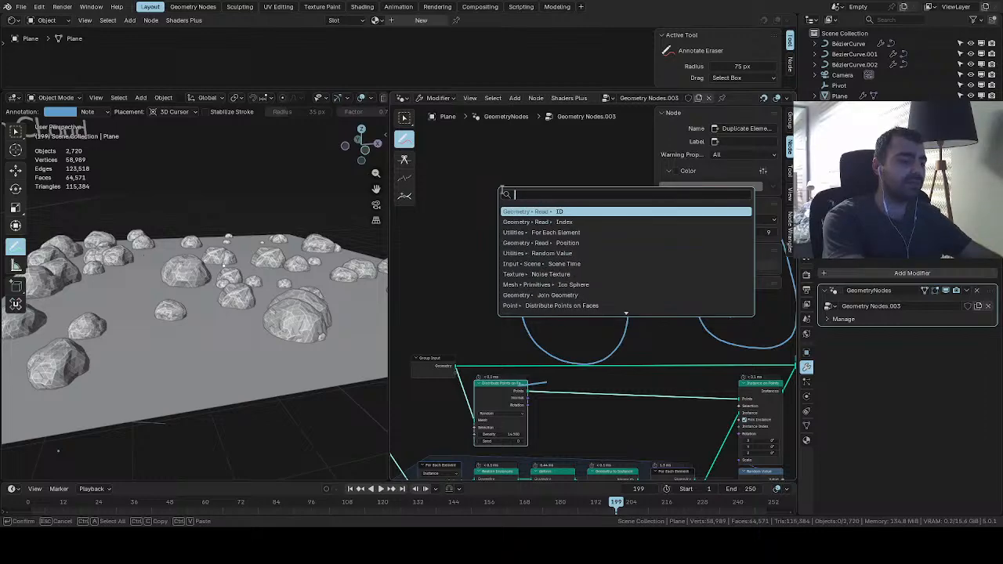
pyautogui.write('curve to')
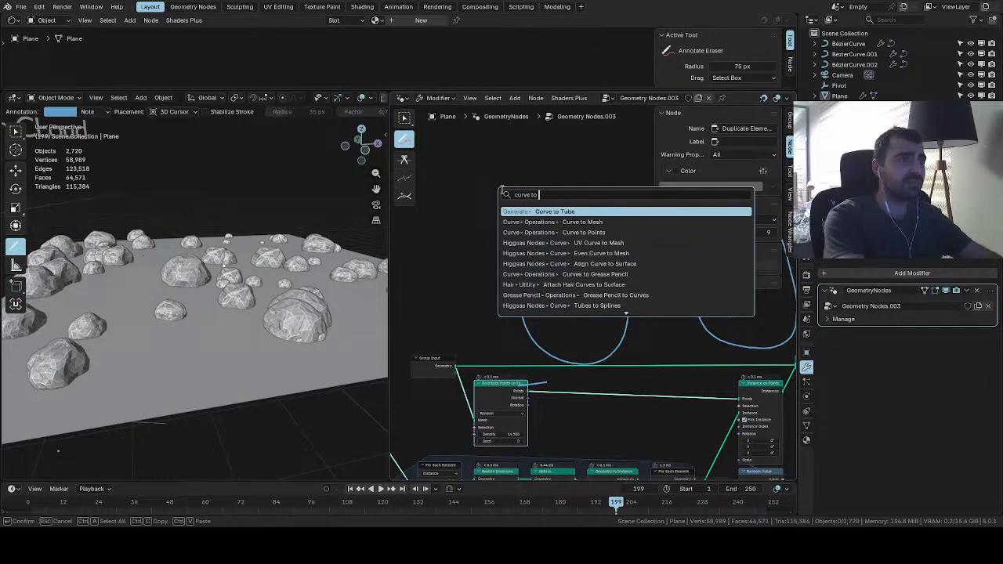
pyautogui.press('Return')
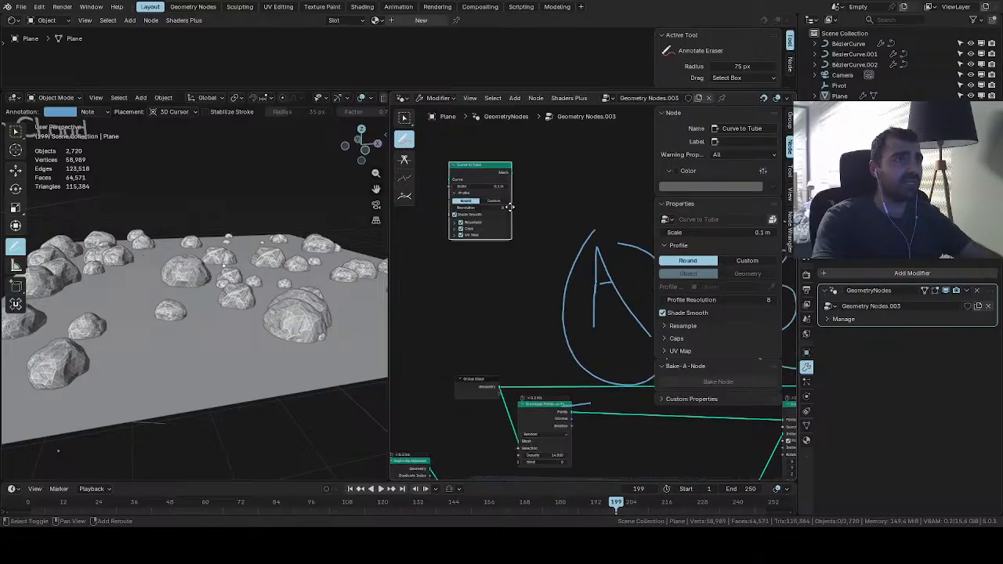
pyautogui.click(514, 204)
# Open the Curve to Tube node group for inspection and examine its Round / Object Caps section
pyautogui.press('w')
pyautogui.press('Tab')
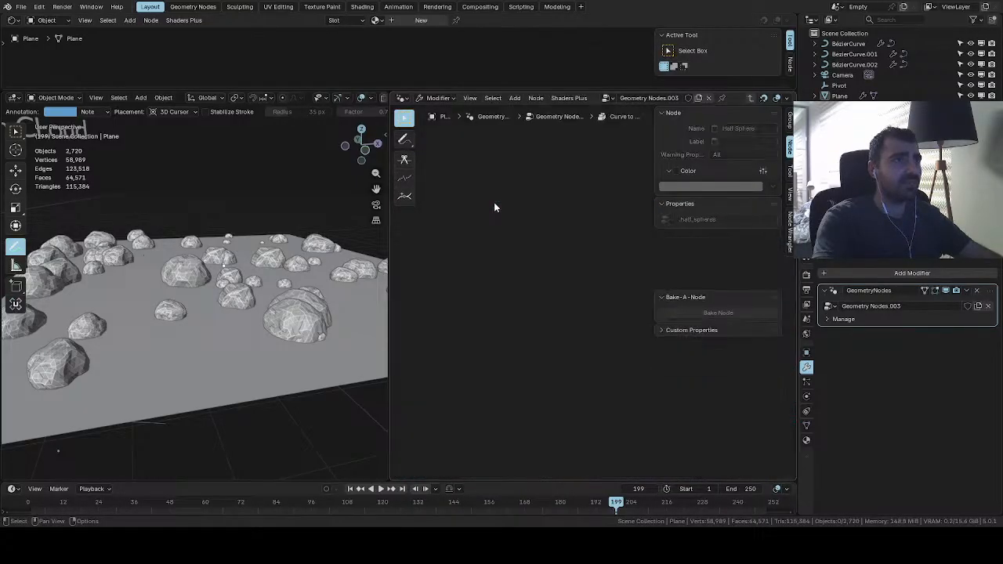
pyautogui.press('Home')
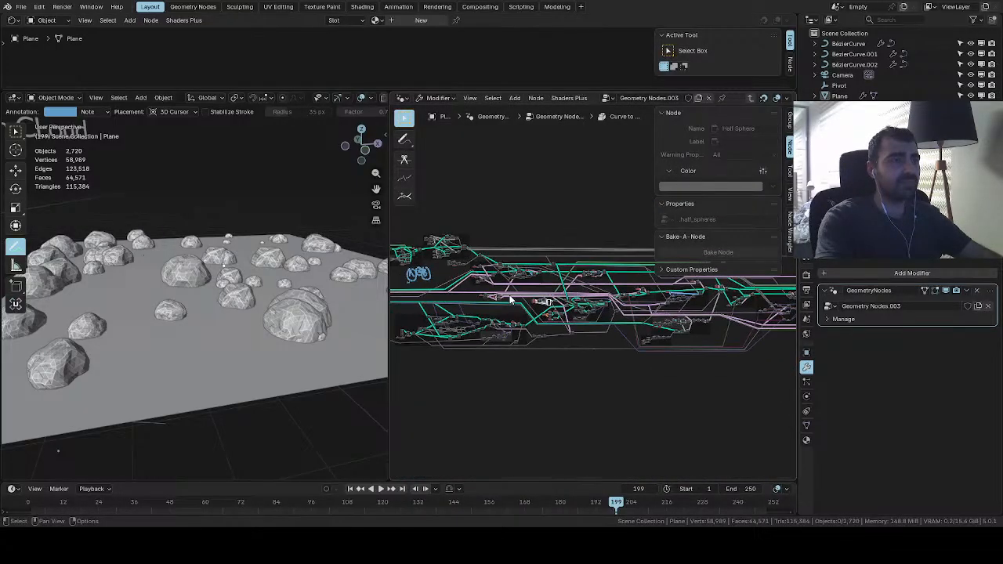
pyautogui.keyDown('shift'); pyautogui.moveTo(517, 317); pyautogui.dragTo(737, 390, button='middle'); pyautogui.keyUp('shift')
pyautogui.scroll(8, 756, 377)
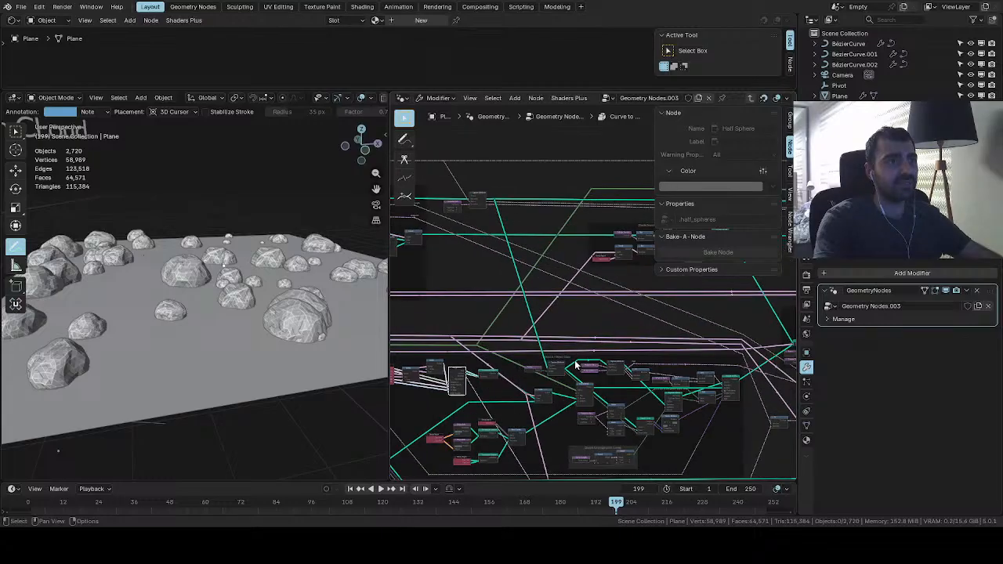
pyautogui.scroll(2, 591, 292)
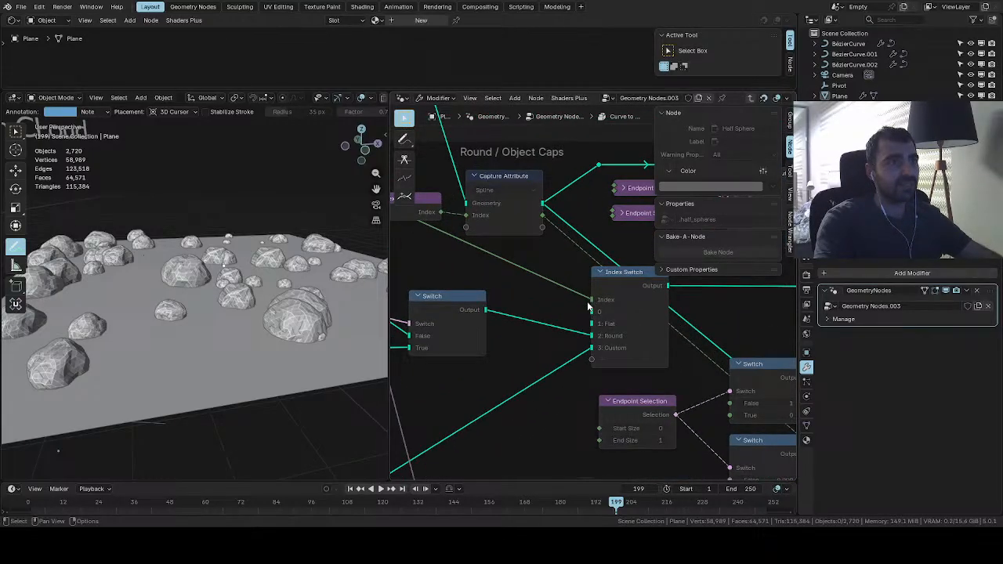
pyautogui.scroll(-3, 588, 306)
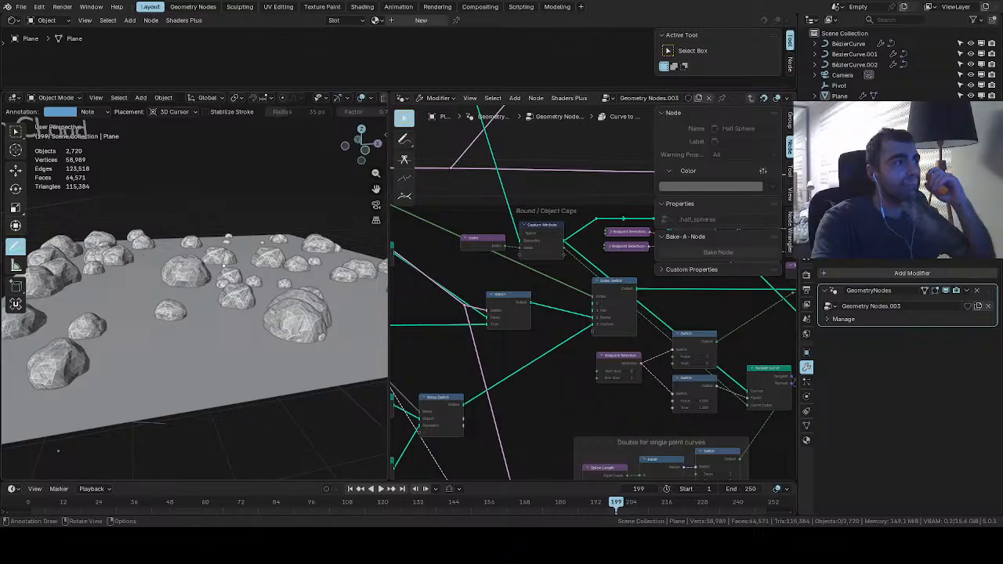
# Examine the resampling nodes and the Estimate Count frame inside the Curve to Tube group
pyautogui.scroll(-4, 530, 354)
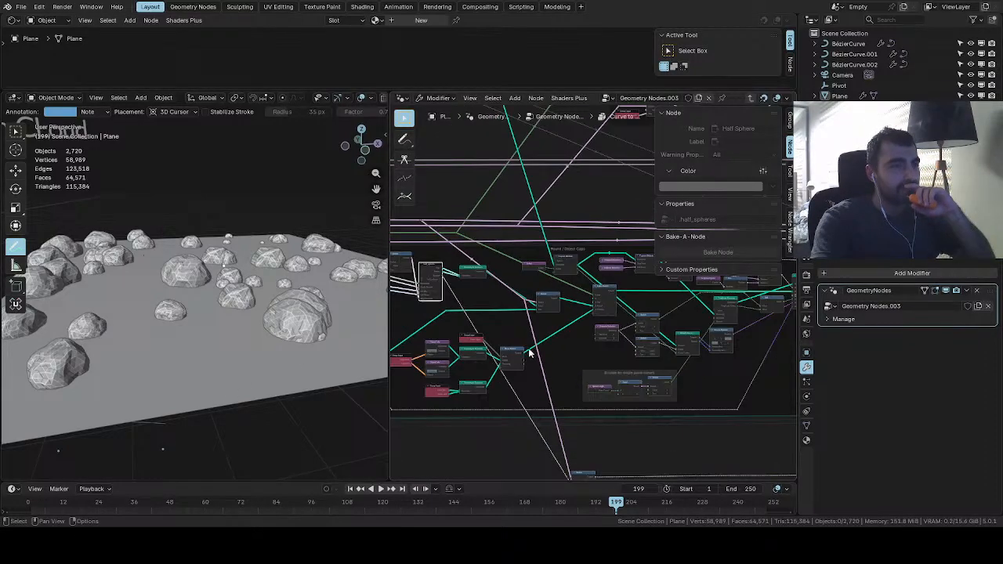
pyautogui.moveTo(534, 351); pyautogui.dragTo(593, 344, button='middle')
pyautogui.moveTo(490, 345)
pyautogui.mouseDown(button='middle')
pyautogui.moveTo(681, 450)
pyautogui.moveTo(592, 112)
pyautogui.moveTo(653, 235)
pyautogui.moveTo(744, 287)
pyautogui.mouseUp(button='middle')
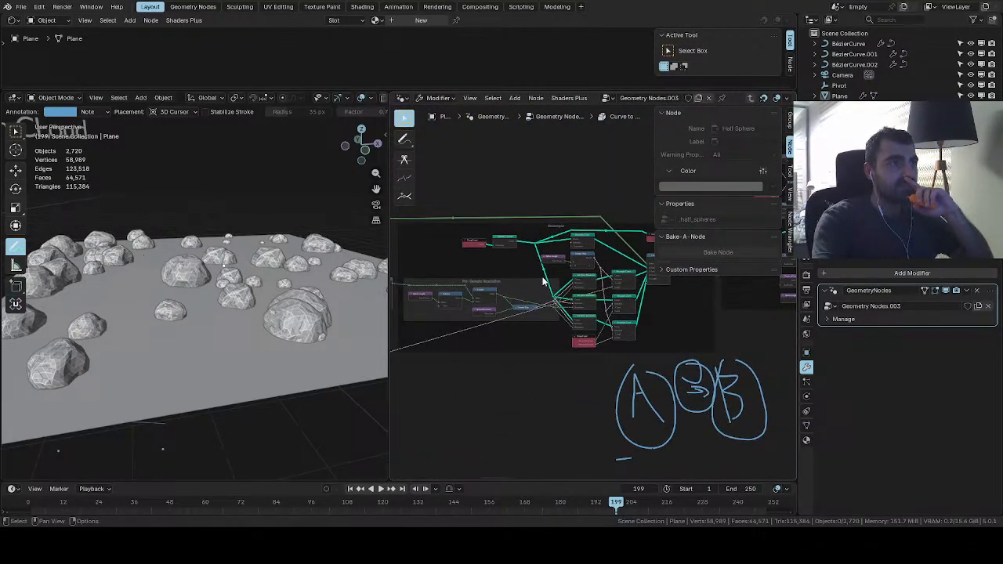
pyautogui.moveTo(543, 279); pyautogui.dragTo(662, 313, button='middle')
pyautogui.scroll(8, 652, 316)
pyautogui.scroll(-6, 572, 322)
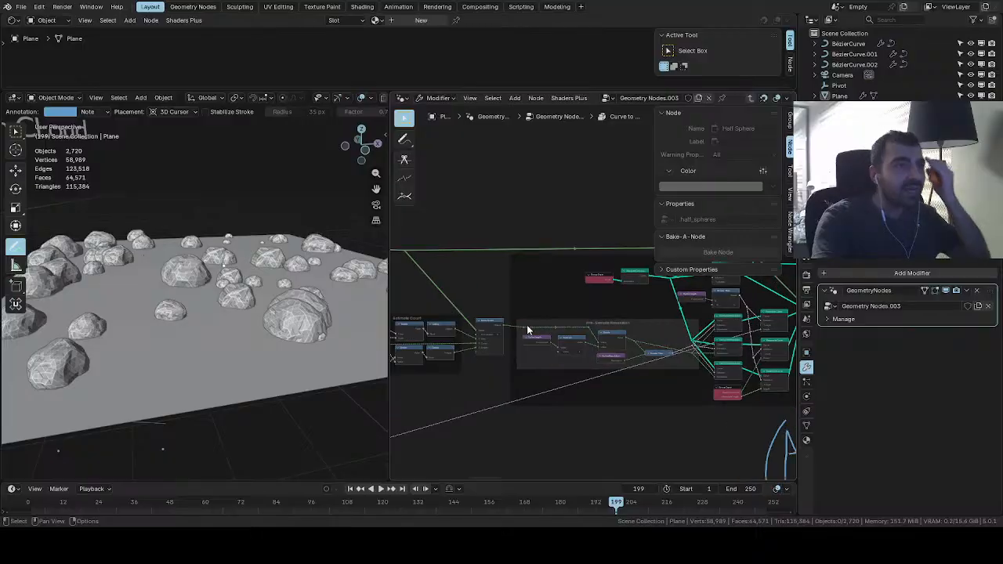
pyautogui.moveTo(527, 329); pyautogui.dragTo(705, 345, button='middle')
pyautogui.scroll(3, 537, 331)
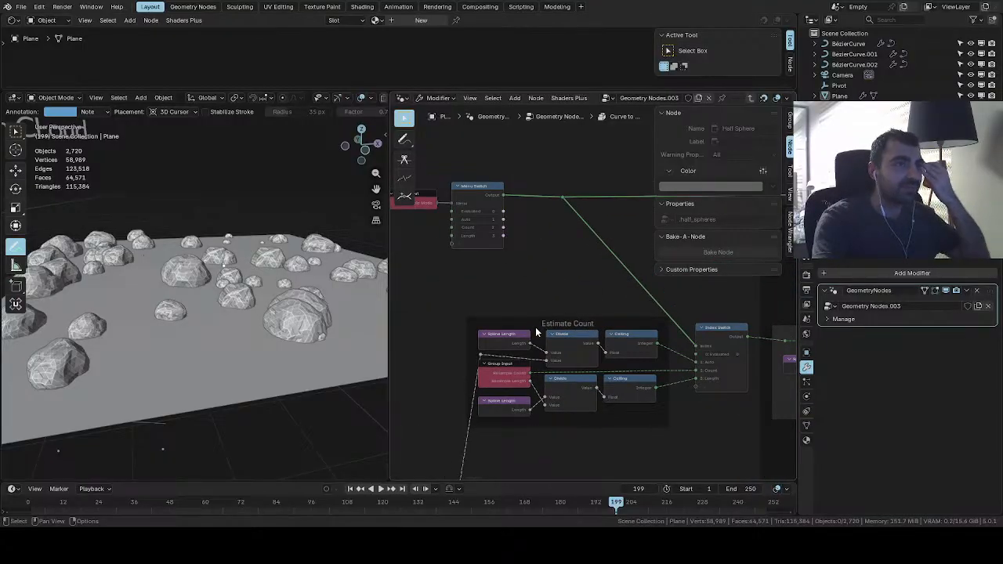
# Examine the rest of the Curve to Tube group's network, including the merging nodes, and return to the parent node tree
pyautogui.scroll(-10, 513, 343)
pyautogui.moveTo(511, 355); pyautogui.dragTo(536, 347, button='middle')
pyautogui.scroll(-8, 537, 375)
pyautogui.moveTo(518, 394); pyautogui.dragTo(713, 401, button='middle')
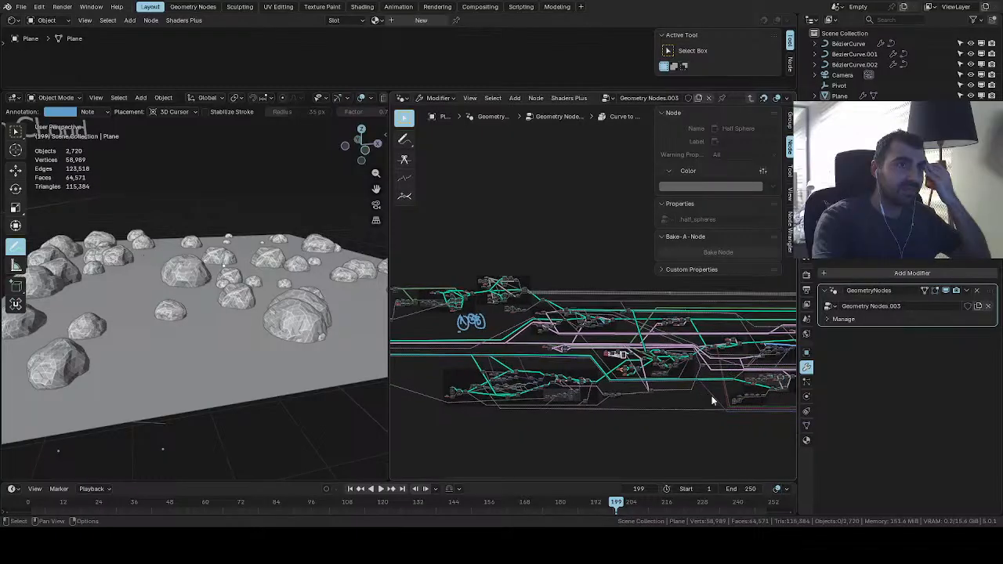
pyautogui.scroll(3, 681, 387)
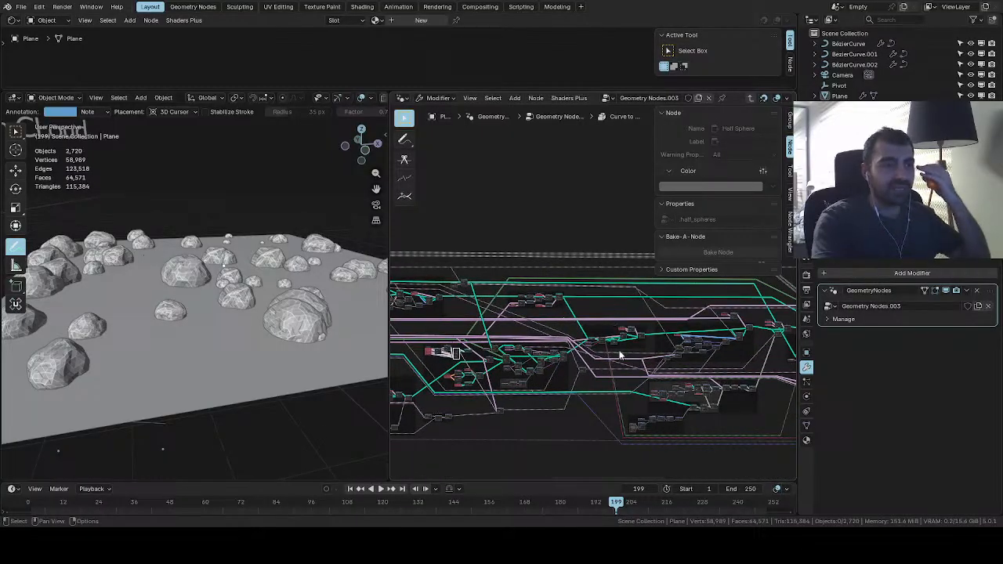
pyautogui.scroll(10, 619, 355)
pyautogui.moveTo(515, 318); pyautogui.dragTo(687, 343, button='middle')
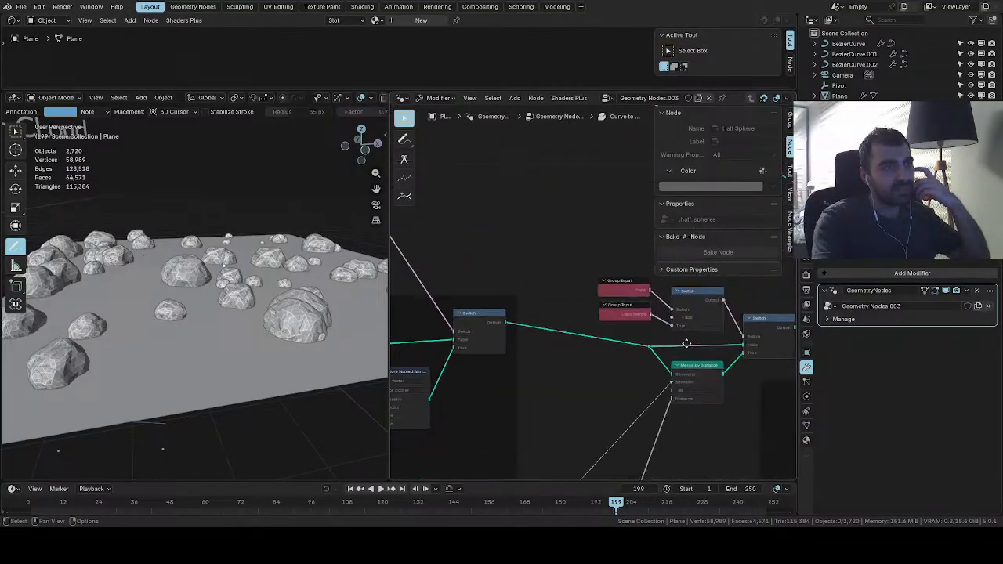
pyautogui.scroll(-10, 687, 343)
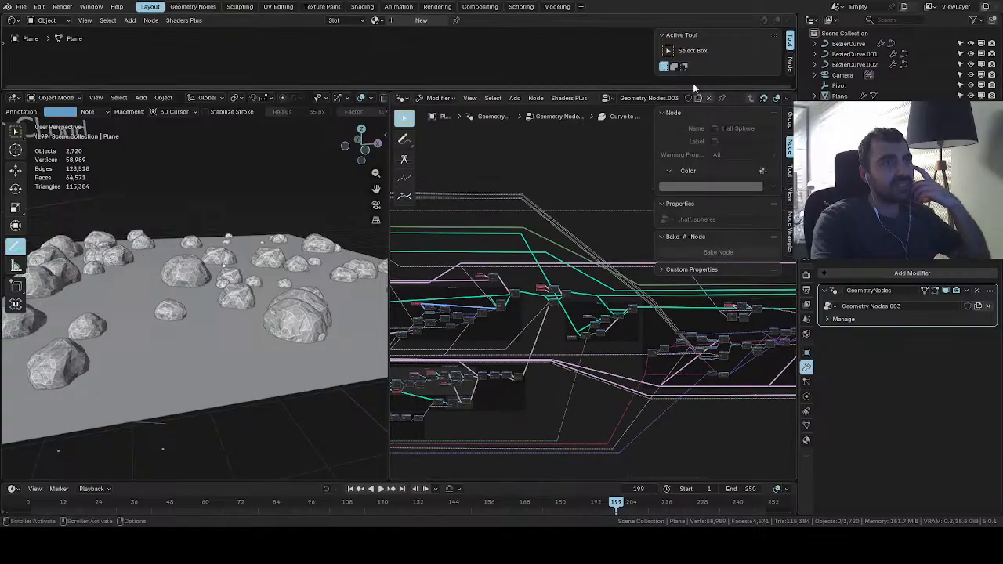
pyautogui.click(750, 98)
pyautogui.scroll(3, 272, 257)
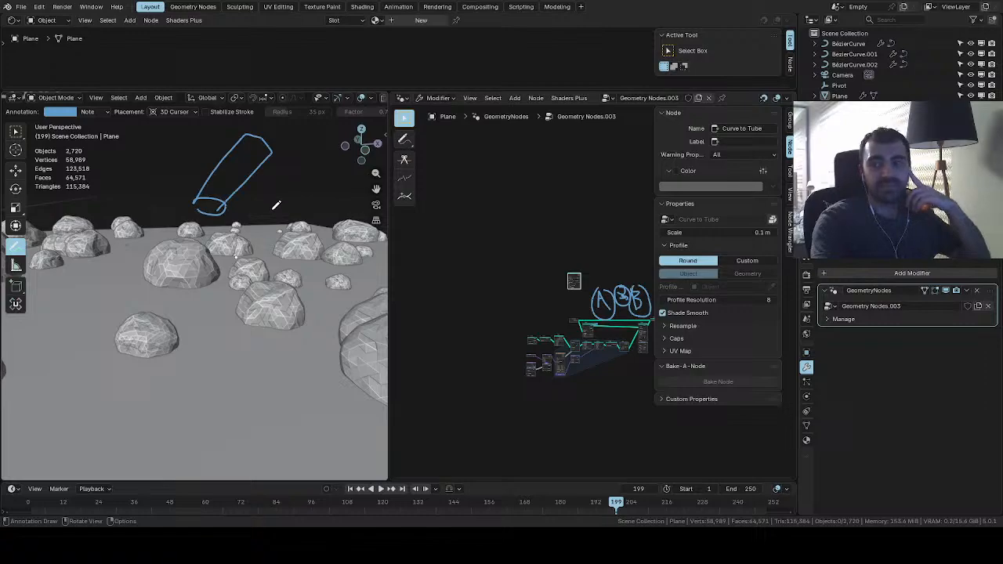
# Erase the handwritten A, 3 and B annotations above the node network
pyautogui.scroll(5, 563, 330)
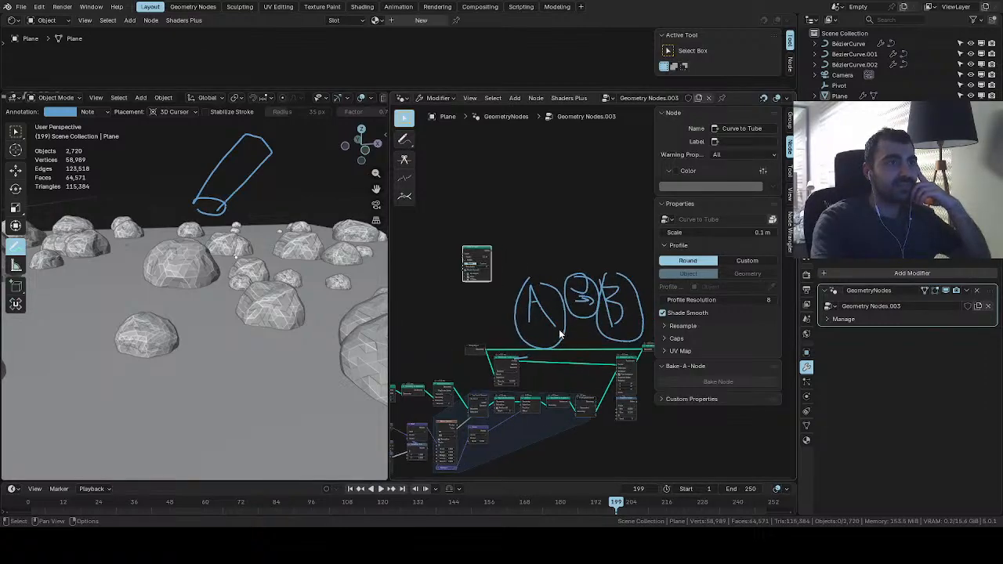
pyautogui.click(404, 139)
pyautogui.moveTo(540, 285)
pyautogui.mouseDown()
pyautogui.moveTo(618, 323)
pyautogui.moveTo(622, 304)
pyautogui.mouseUp()
pyautogui.click(404, 122)
pyautogui.moveTo(488, 239); pyautogui.dragTo(555, 271, button='middle')
pyautogui.scroll(5, 559, 283)
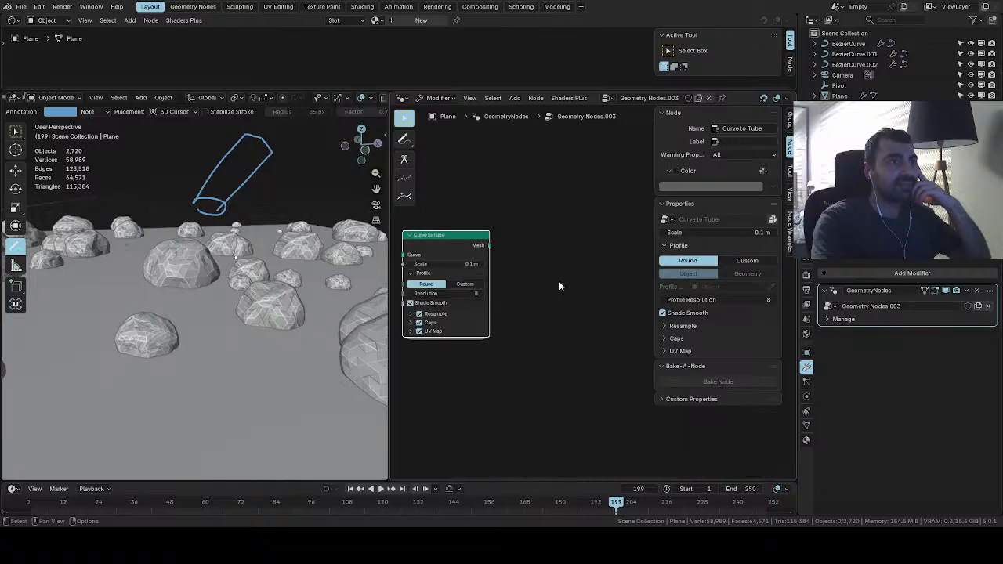
# Delete the Curve to Tube node from the Geometry Nodes.003 tree
pyautogui.scroll(-6, 527, 285)
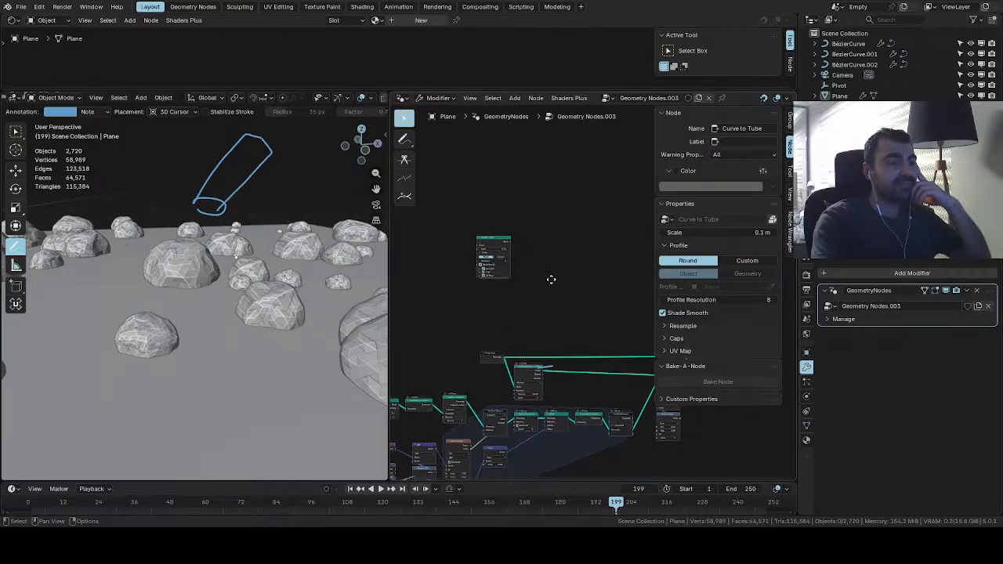
pyautogui.moveTo(547, 212); pyautogui.dragTo(459, 275)
pyautogui.press('x')
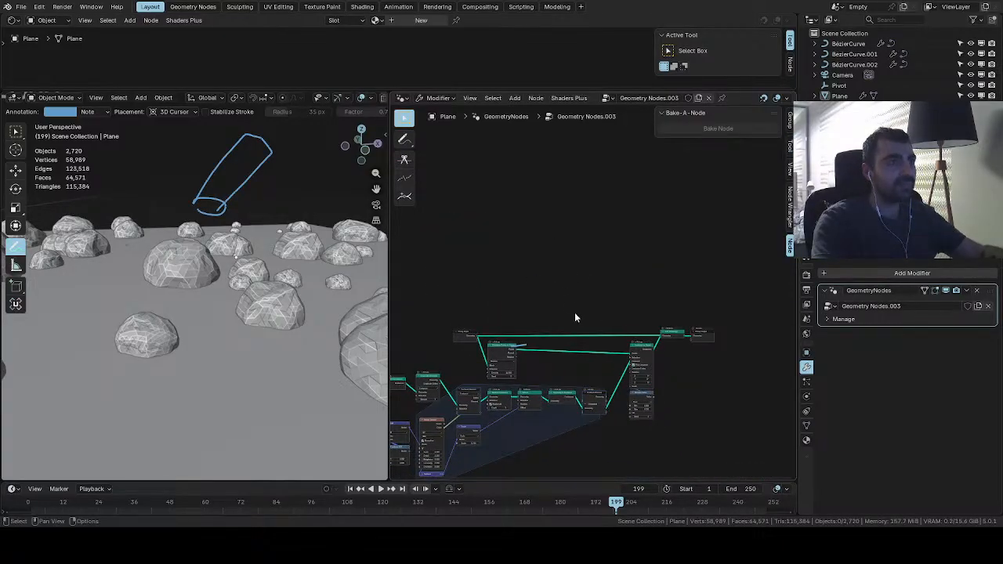
pyautogui.scroll(4, 502, 258)
pyautogui.moveTo(642, 342); pyautogui.dragTo(679, 308, button='middle')
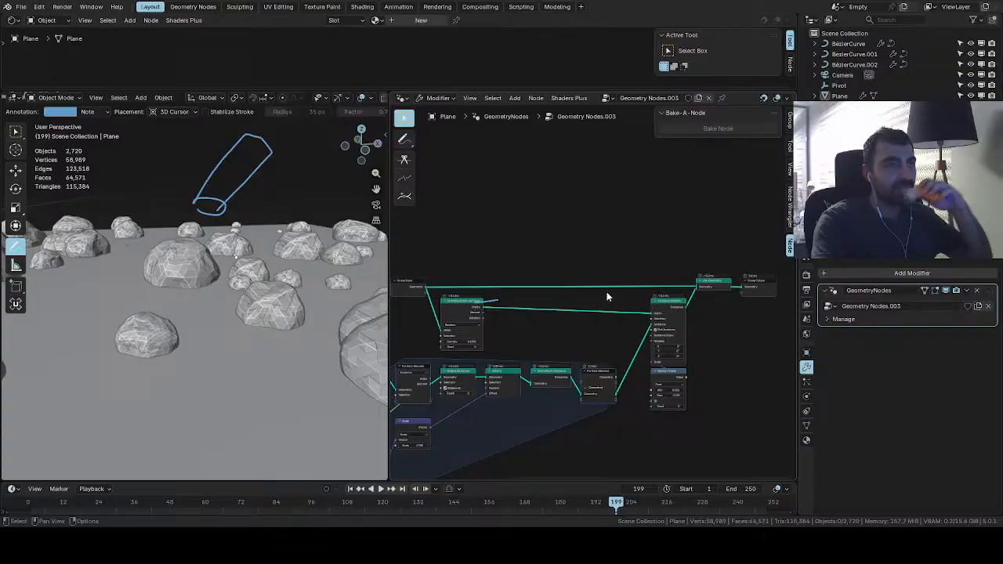
pyautogui.scroll(3, 603, 293)
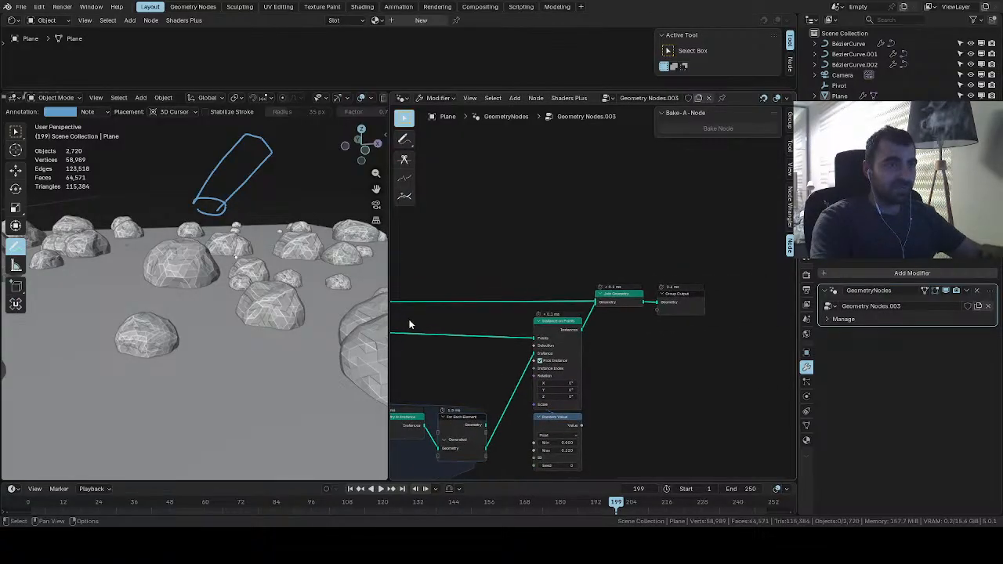
pyautogui.hotkey('shift', 'a')
pyautogui.click(554, 204)
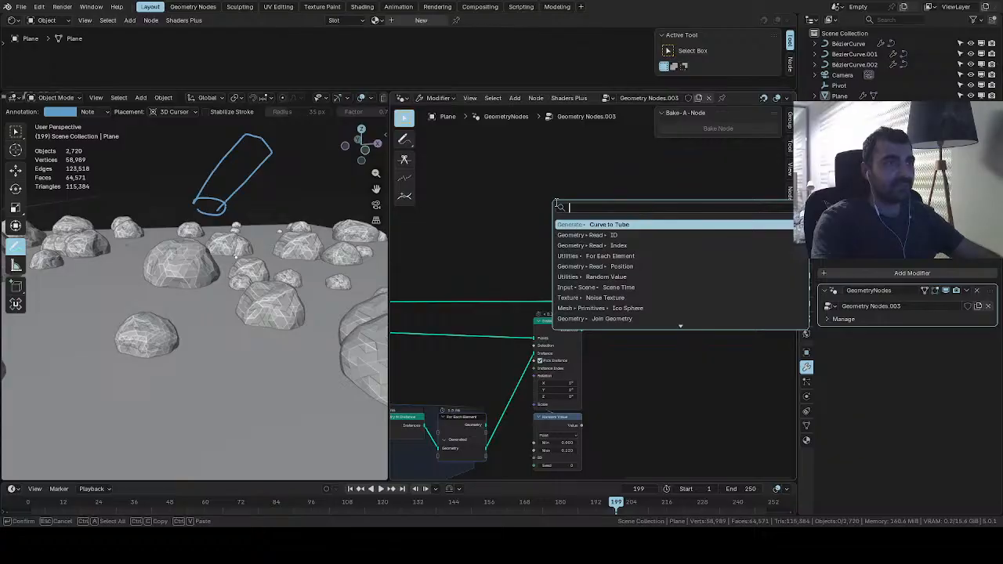
pyautogui.press('Escape')
# Switch the 3D viewport from annotating to selecting and select the BézierCurve.001 cotton cloud
pyautogui.scroll(-10, 214, 283)
pyautogui.scroll(3, 214, 283)
pyautogui.keyDown('shift'); pyautogui.moveTo(78, 270); pyautogui.dragTo(314, 294, button='middle'); pyautogui.keyUp('shift')
pyautogui.scroll(4, 268, 340)
pyautogui.scroll(5, 277, 263)
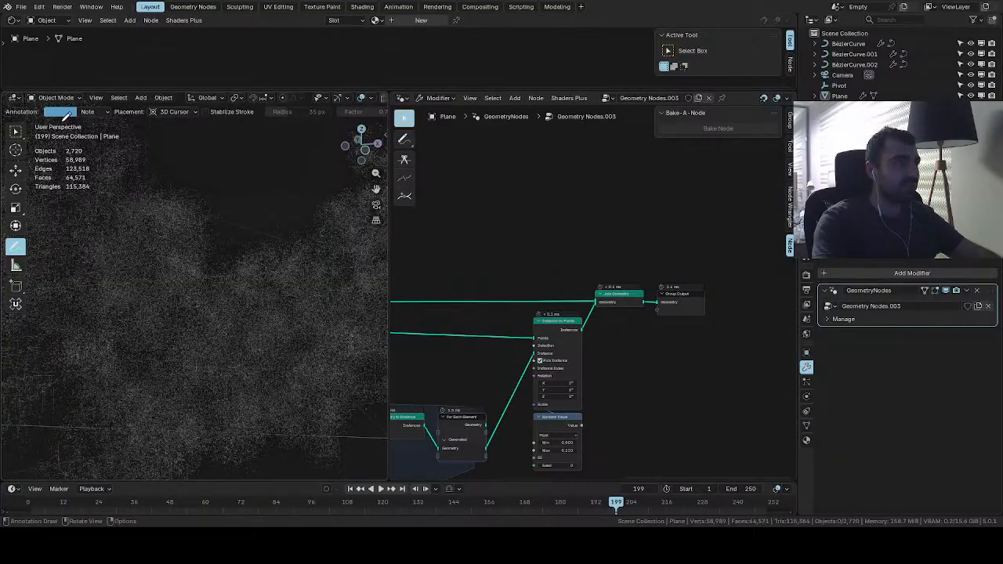
pyautogui.click(16, 134)
pyautogui.click(106, 217)
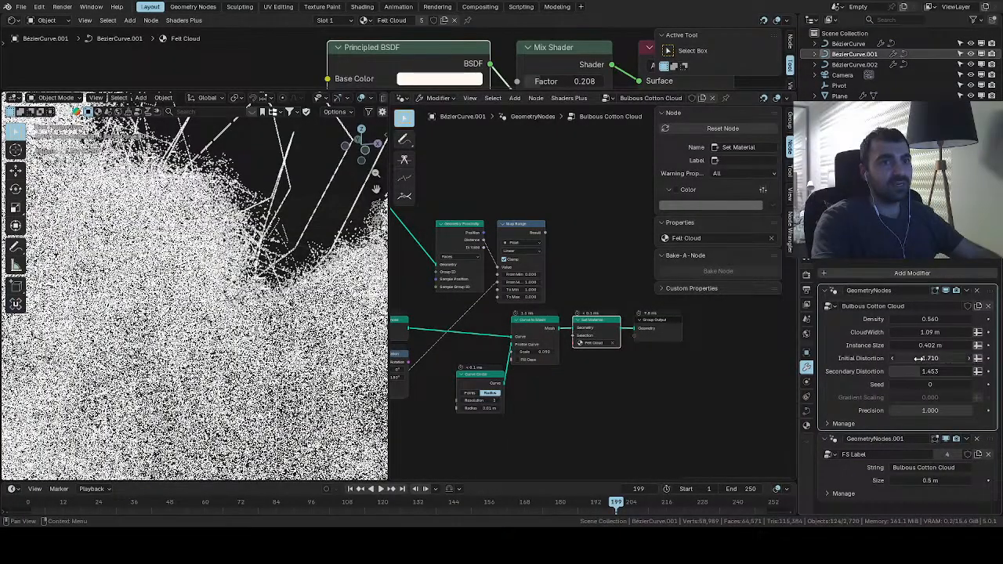
# Set the Curve to Mesh node's scale to 2.670
pyautogui.moveTo(542, 375); pyautogui.dragTo(555, 374, button='middle')
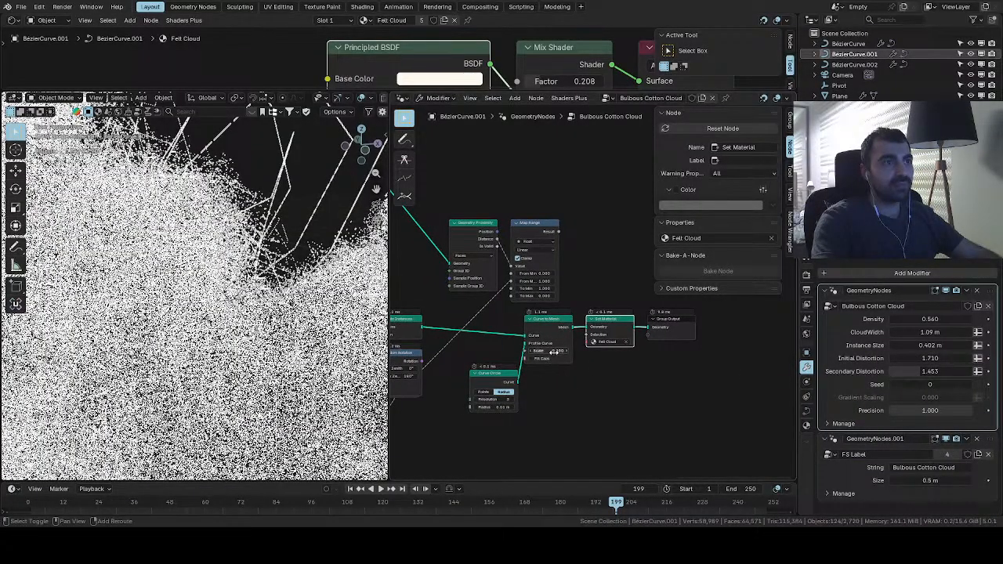
pyautogui.moveTo(548, 351); pyautogui.dragTo(678, 352)
pyautogui.scroll(2, 471, 353)
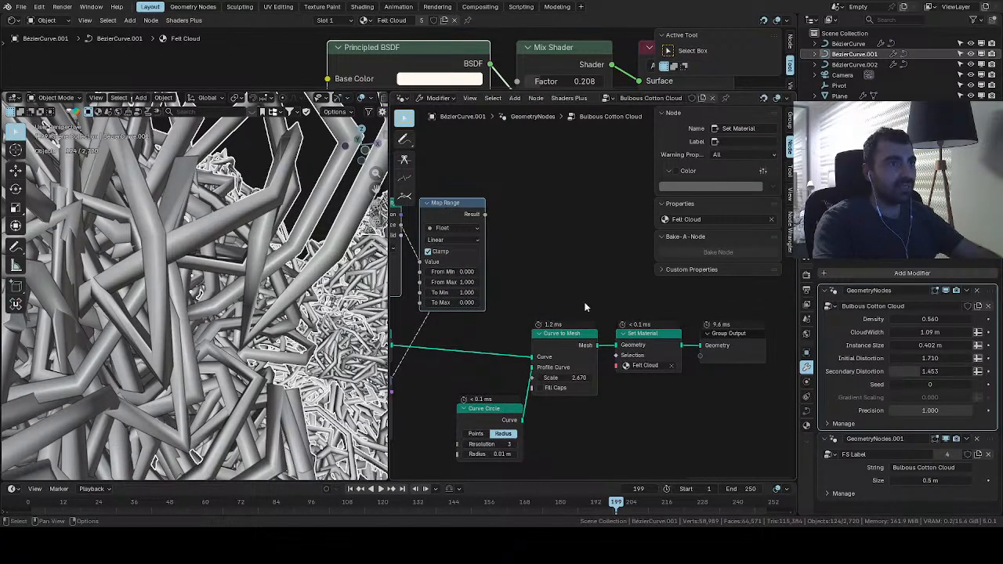
# Move the Curve Circle node directly beneath the Curve to Mesh node
pyautogui.moveTo(591, 302); pyautogui.dragTo(493, 448)
pyautogui.moveTo(525, 405); pyautogui.dragTo(551, 337, button='middle')
pyautogui.scroll(2, 551, 338)
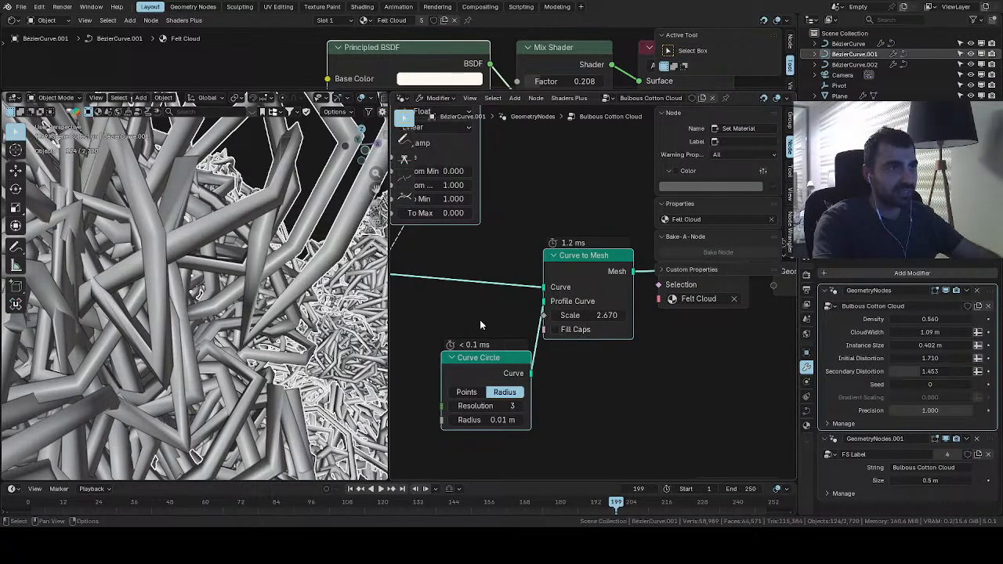
pyautogui.moveTo(479, 359); pyautogui.dragTo(581, 362)
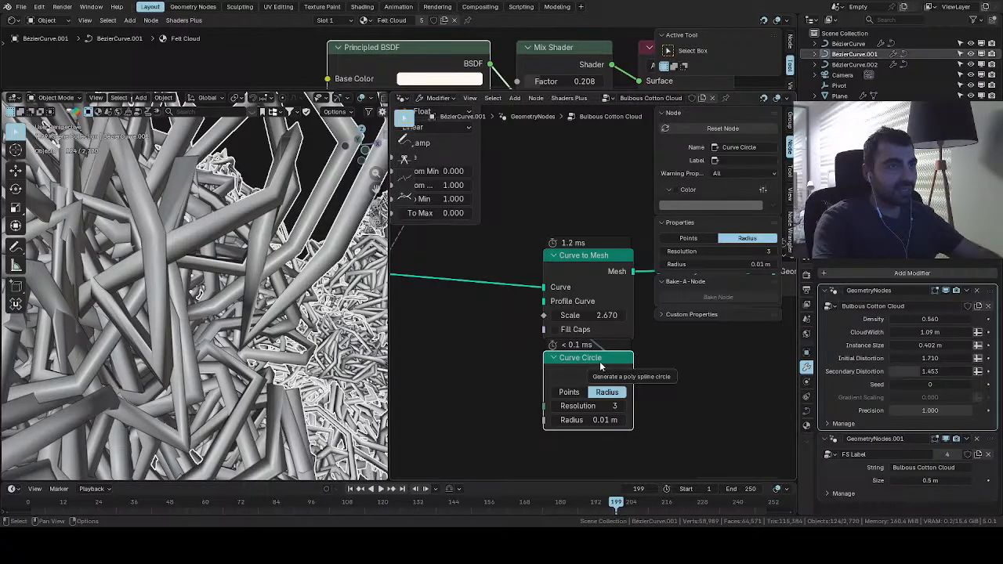
# Add a Curve to Tube node to the Bulbous Cotton Cloud tree
pyautogui.hotkey('shift', 'a')
pyautogui.click(444, 205)
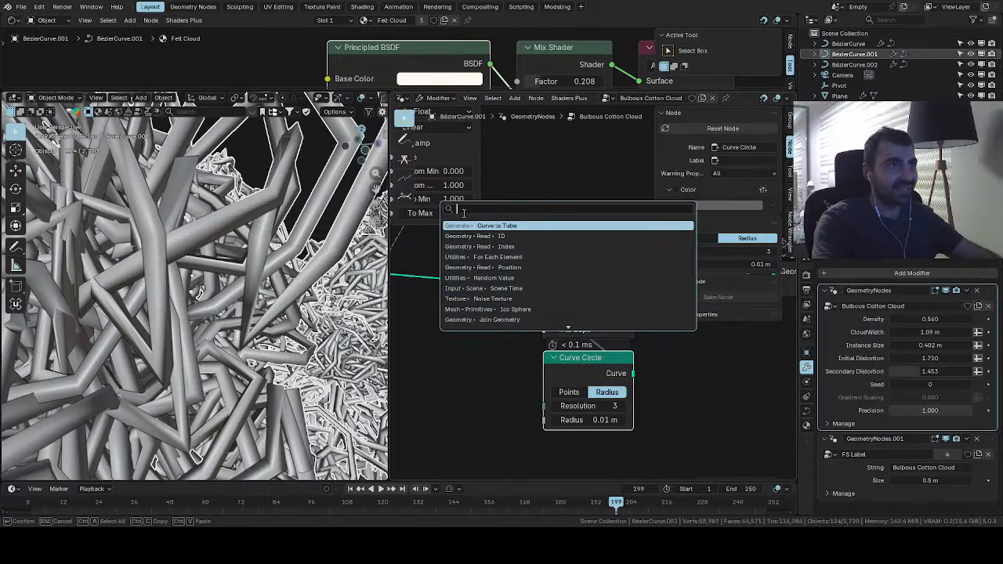
pyautogui.click(475, 226)
pyautogui.click(401, 345)
# Open the Curve to Tube node group, examine its overall network, and return to the Bulbous Cotton Cloud tree
pyautogui.press('Tab')
pyautogui.scroll(-12, 517, 332)
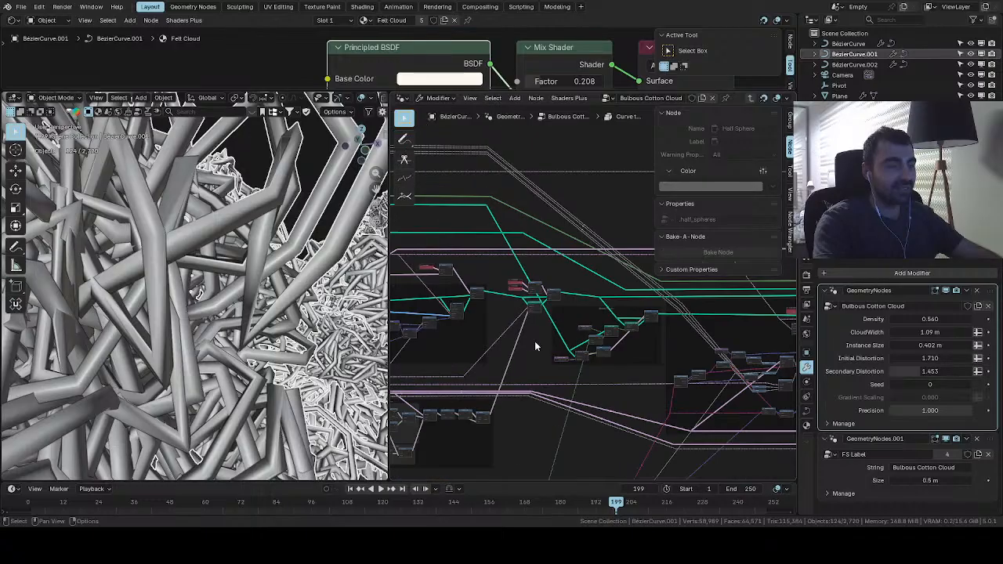
pyautogui.scroll(-7, 536, 346)
pyautogui.moveTo(538, 345); pyautogui.dragTo(392, 393, button='middle')
pyautogui.scroll(-3, 592, 307)
pyautogui.scroll(10, 572, 308)
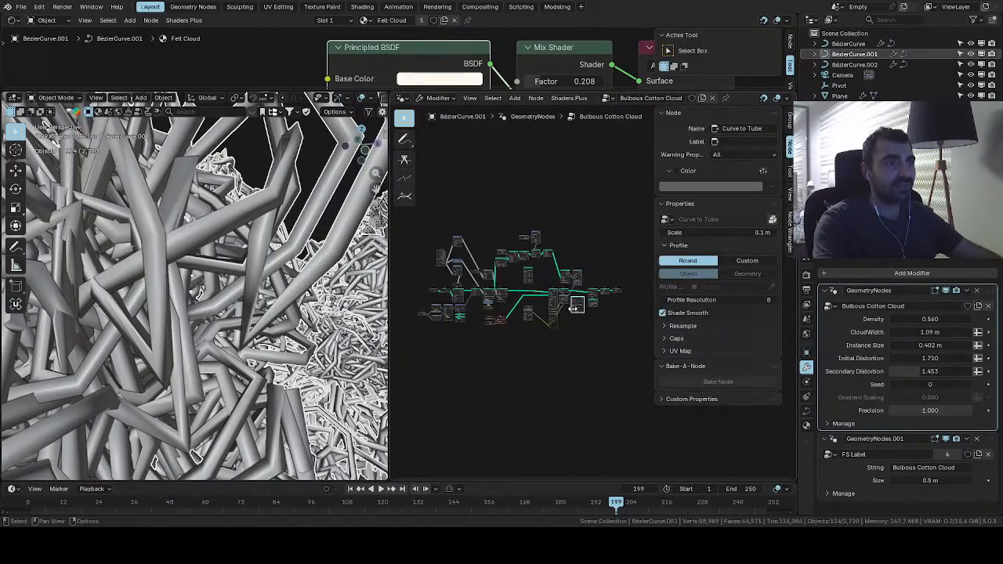
# Reopen the Curve to Tube group, examine its frames and links across the network, and return to the parent tree
pyautogui.scroll(-6, 549, 337)
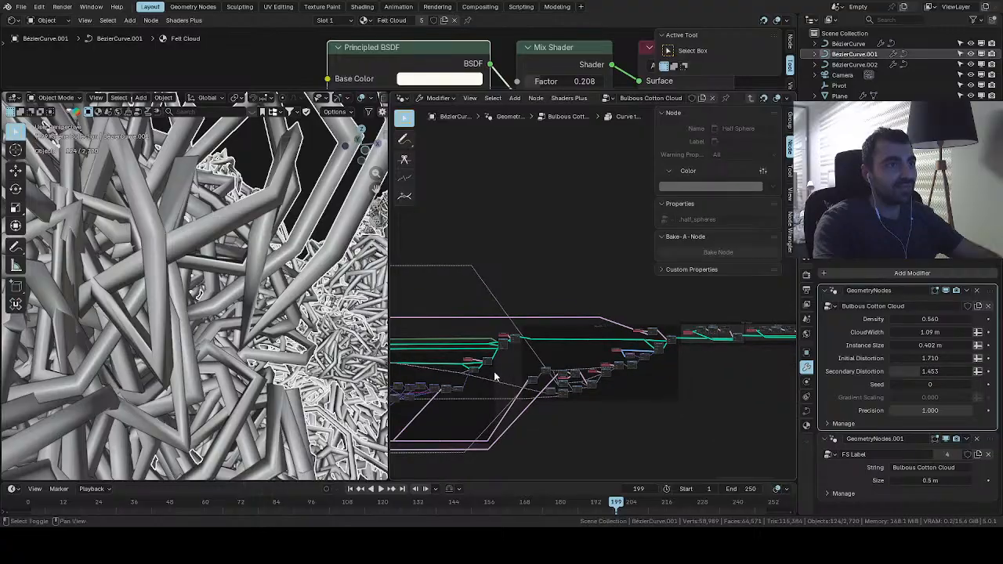
pyautogui.scroll(2, 518, 380)
pyautogui.keyDown('shift'); pyautogui.moveTo(511, 381); pyautogui.dragTo(701, 363, button='middle'); pyautogui.keyUp('shift')
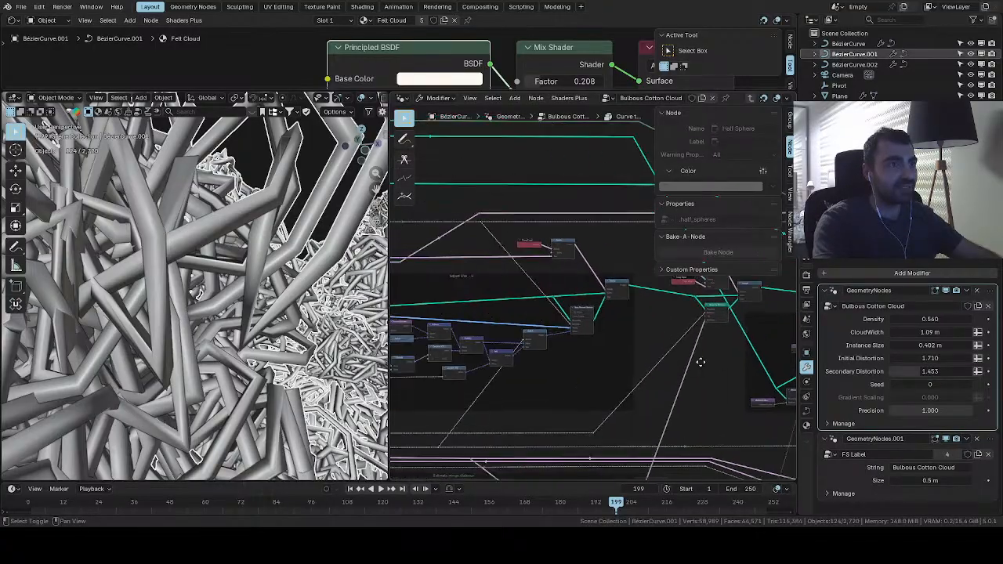
pyautogui.keyDown('shift'); pyautogui.moveTo(509, 344); pyautogui.dragTo(659, 329, button='middle'); pyautogui.keyUp('shift')
pyautogui.keyDown('shift'); pyautogui.moveTo(453, 332); pyautogui.dragTo(705, 318, button='middle'); pyautogui.keyUp('shift')
pyautogui.keyDown('shift'); pyautogui.moveTo(416, 312); pyautogui.dragTo(720, 266, button='middle'); pyautogui.keyUp('shift')
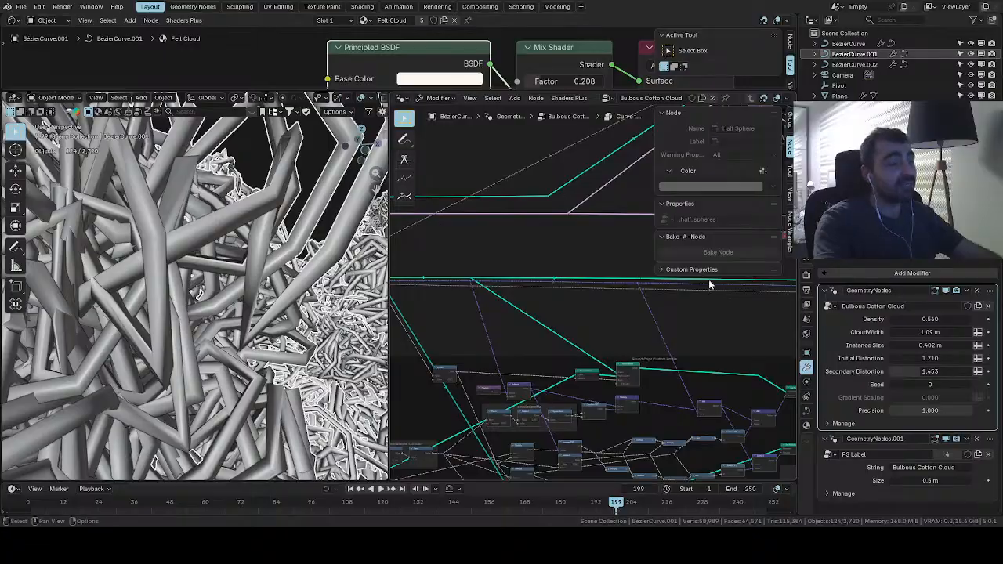
pyautogui.keyDown('shift'); pyautogui.moveTo(601, 378); pyautogui.dragTo(712, 335, button='middle'); pyautogui.keyUp('shift')
pyautogui.press('Tab')
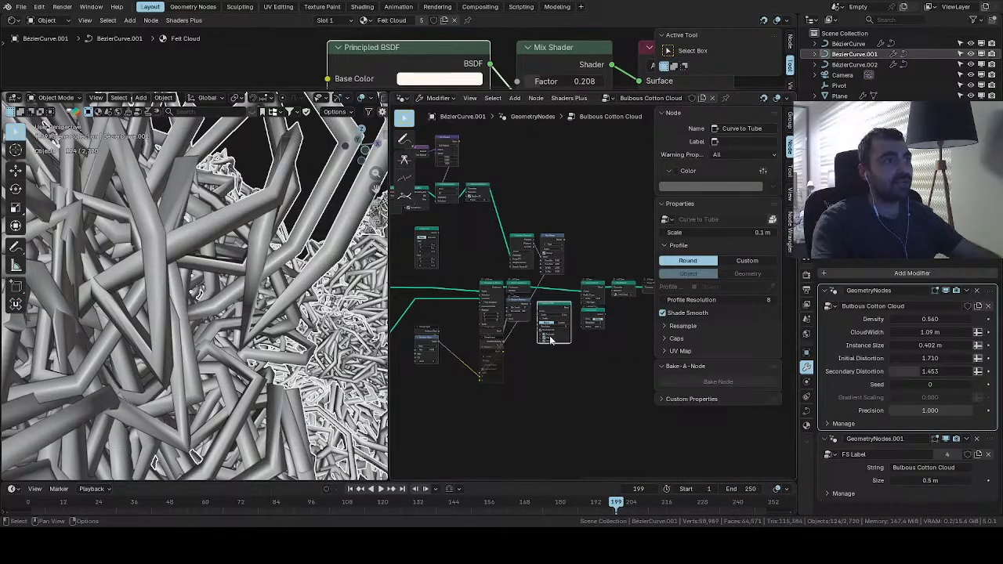
# Delete the Curve to Tube node from the Bulbous Cotton Cloud tree
pyautogui.scroll(4, 504, 348)
pyautogui.press('x')
pyautogui.keyDown('shift'); pyautogui.moveTo(591, 346); pyautogui.dragTo(514, 363, button='middle'); pyautogui.keyUp('shift')
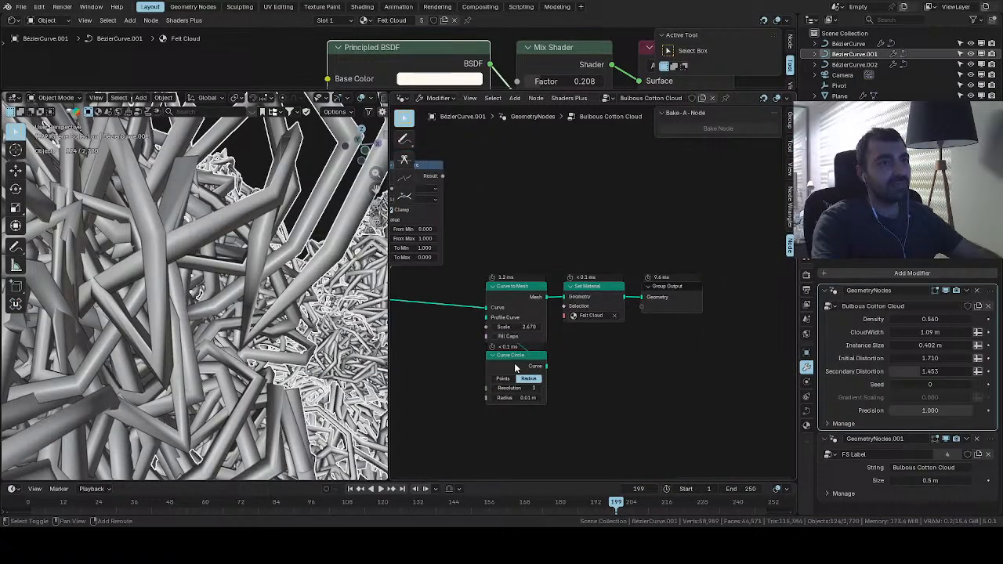
pyautogui.scroll(3, 514, 363)
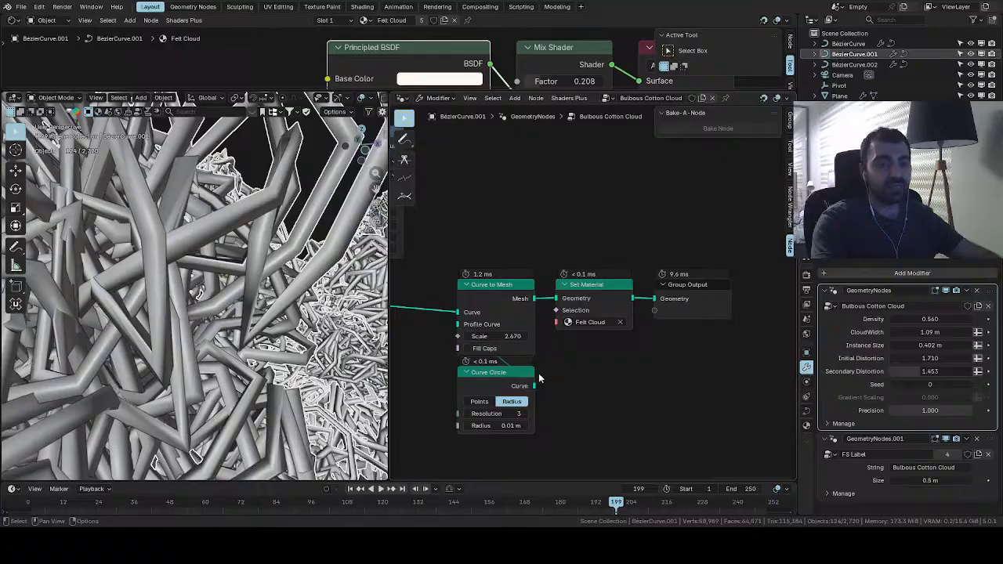
# Set the Curve to Mesh node's scale to 0.260 to thin the cloud's fibers
pyautogui.scroll(-8, 226, 208)
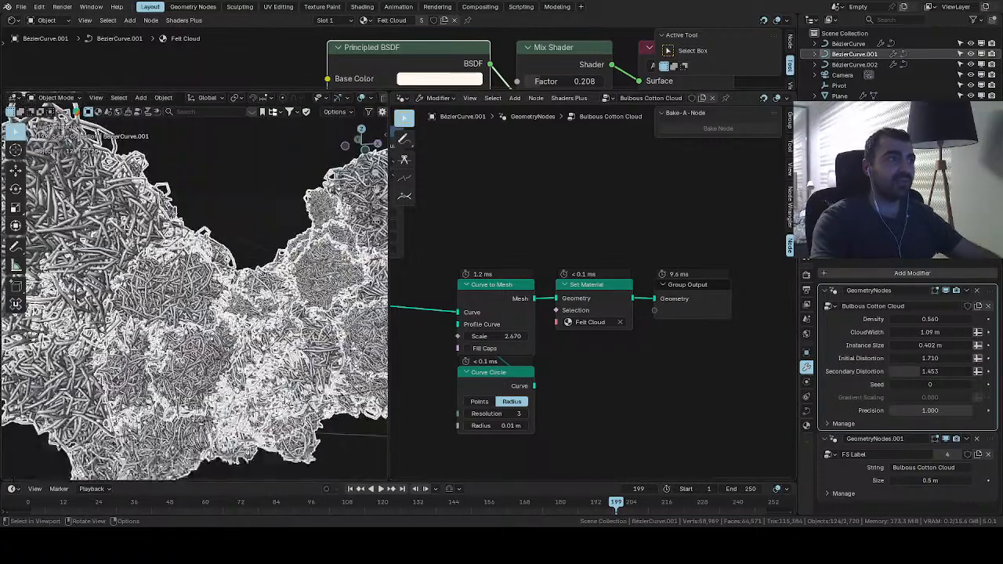
pyautogui.scroll(4, 226, 208)
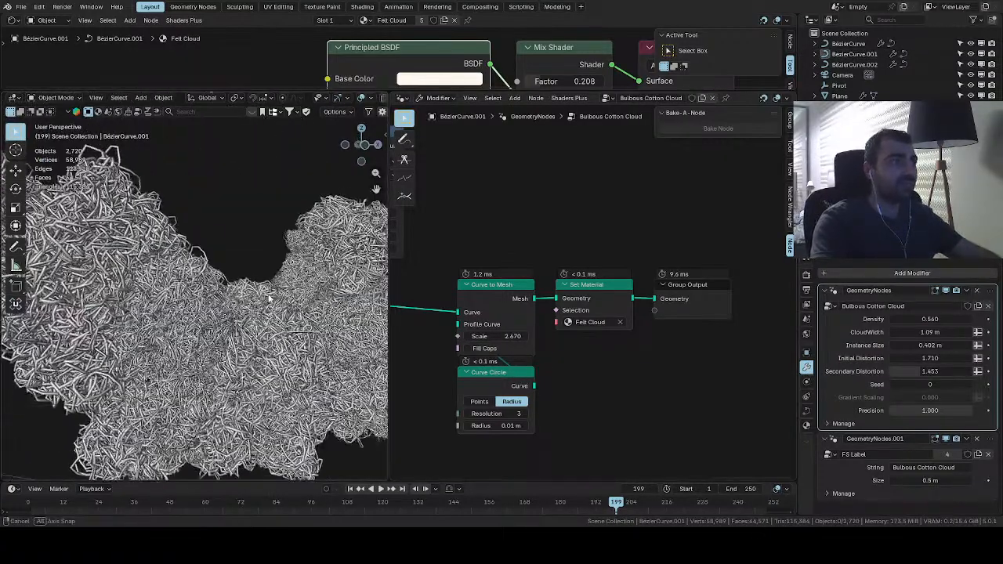
pyautogui.scroll(1, 538, 334)
pyautogui.moveTo(479, 347); pyautogui.dragTo(443, 347)
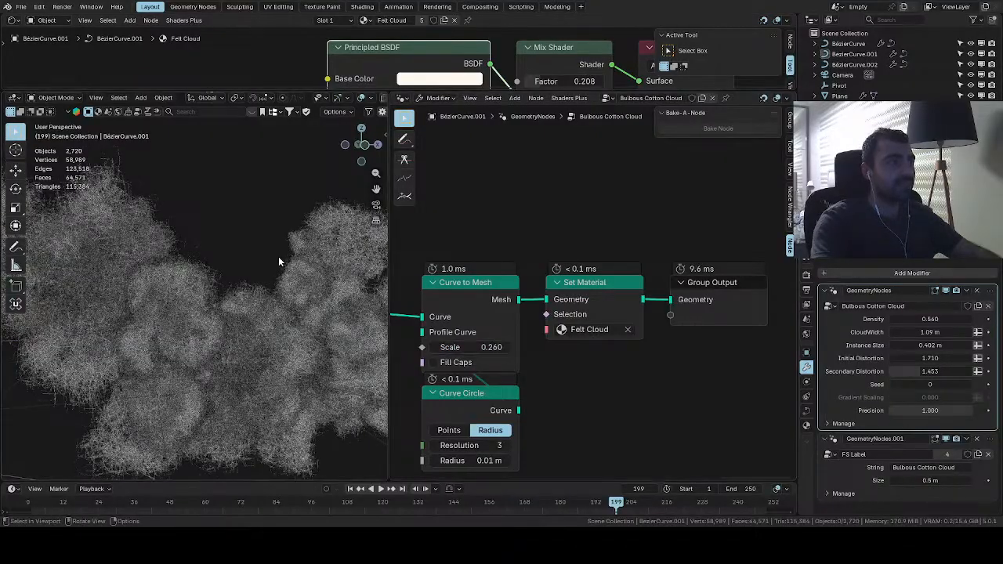
pyautogui.scroll(-2, 498, 293)
pyautogui.scroll(2, 497, 293)
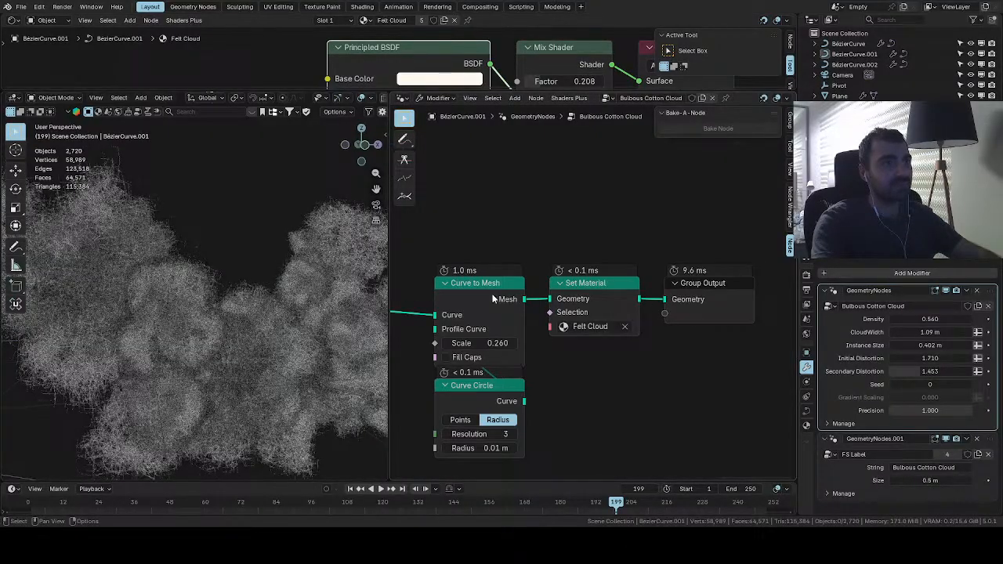
# Add a Curve to Tube node above the Curve to Mesh node, finding it by searching for "curve to"
pyautogui.moveTo(485, 291); pyautogui.dragTo(570, 340, button='middle')
pyautogui.hotkey('shift', 'a')
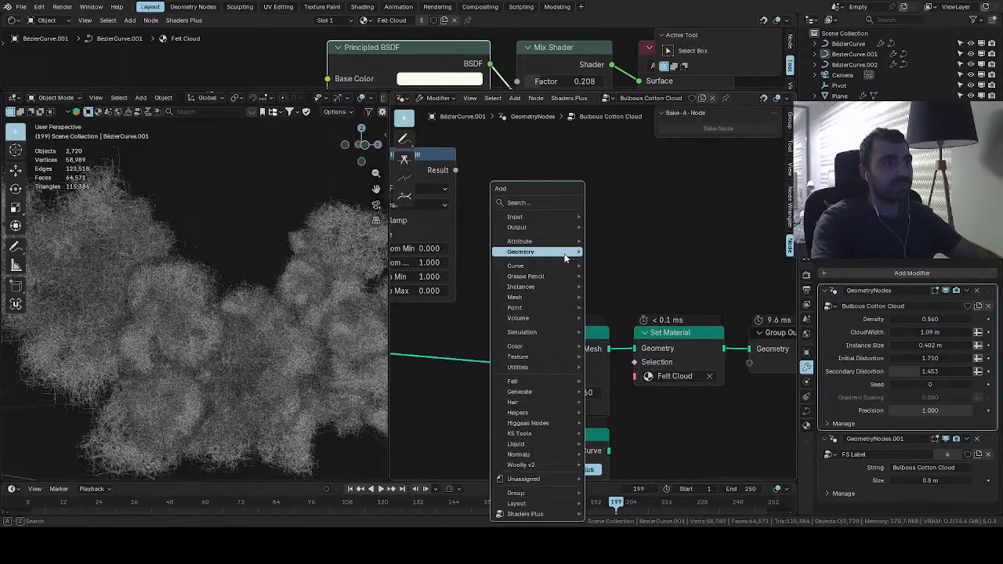
pyautogui.click(532, 204)
pyautogui.write('curve')
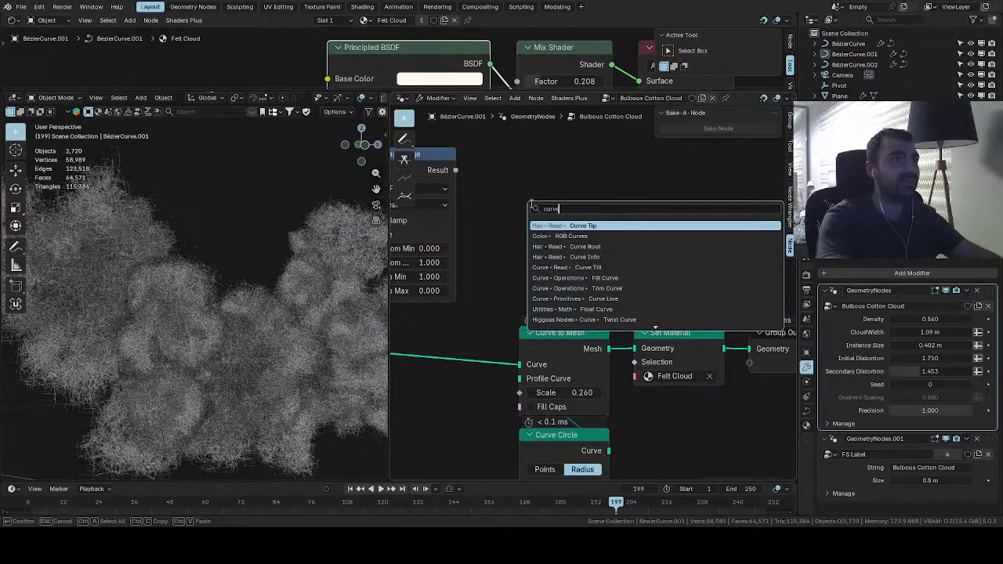
pyautogui.write(' to')
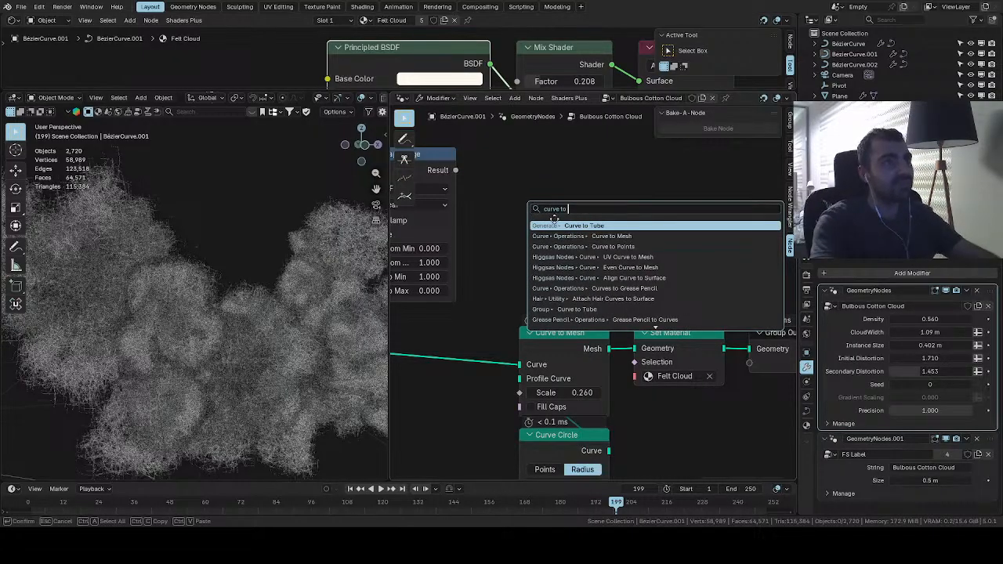
pyautogui.press('Return')
pyautogui.click(554, 131)
# Insert a reroute on the link into Curve to Mesh and connect Curve to Tube between that reroute and Set Material
pyautogui.moveTo(555, 232); pyautogui.dragTo(532, 292, button='middle')
pyautogui.keyDown('shift'); pyautogui.moveTo(464, 383); pyautogui.dragTo(456, 427, button='right'); pyautogui.keyUp('shift')
pyautogui.keyDown('shift'); pyautogui.moveTo(459, 395); pyautogui.dragTo(451, 415, button='middle'); pyautogui.keyUp('shift')
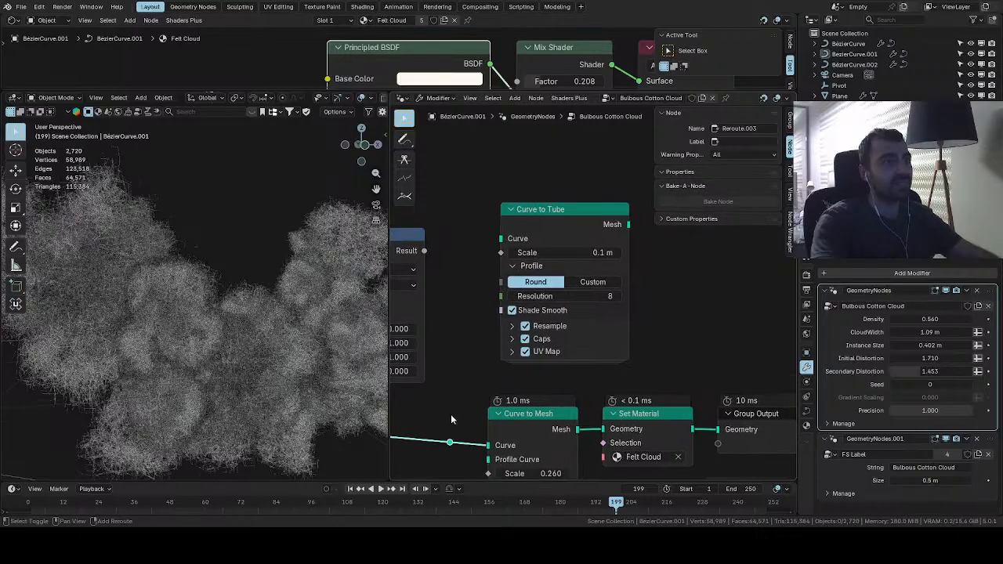
pyautogui.moveTo(537, 283); pyautogui.dragTo(471, 268, button='middle')
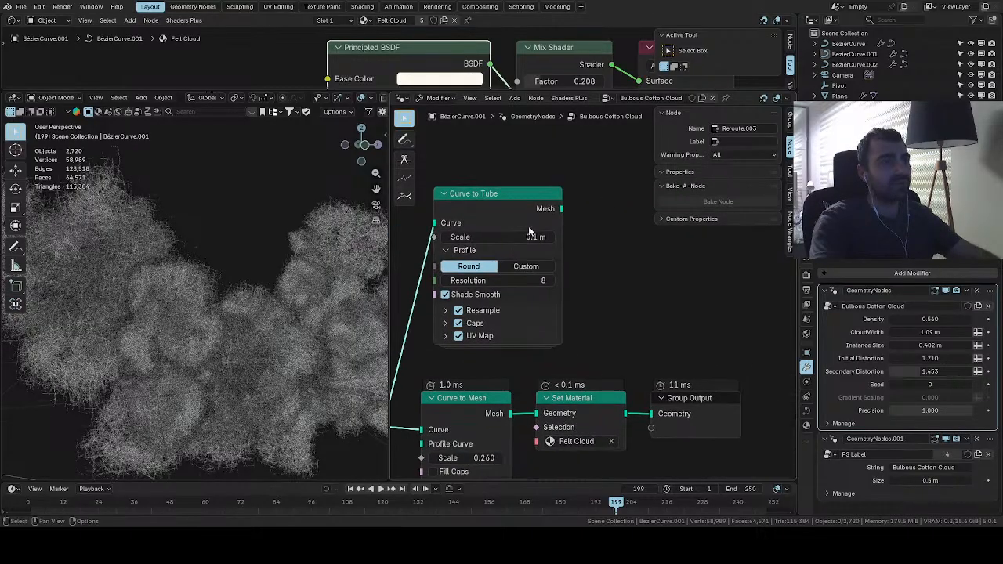
pyautogui.moveTo(540, 406); pyautogui.dragTo(556, 381)
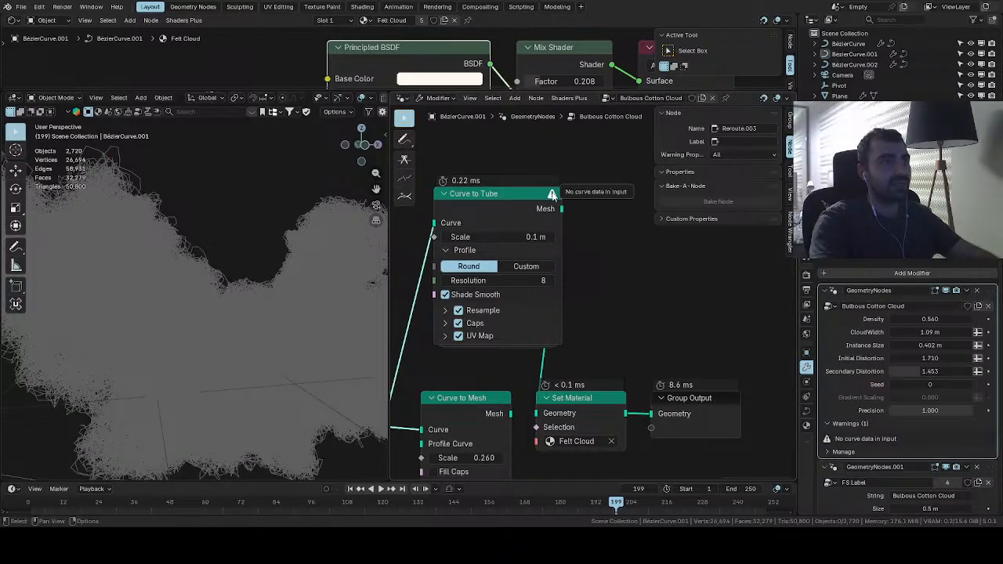
# Insert a Realize Instances node between the reroute and the Curve to Tube node's Curve input
pyautogui.moveTo(453, 349); pyautogui.dragTo(578, 315, button='middle')
pyautogui.moveTo(508, 393); pyautogui.dragTo(513, 246)
pyautogui.write('rea')
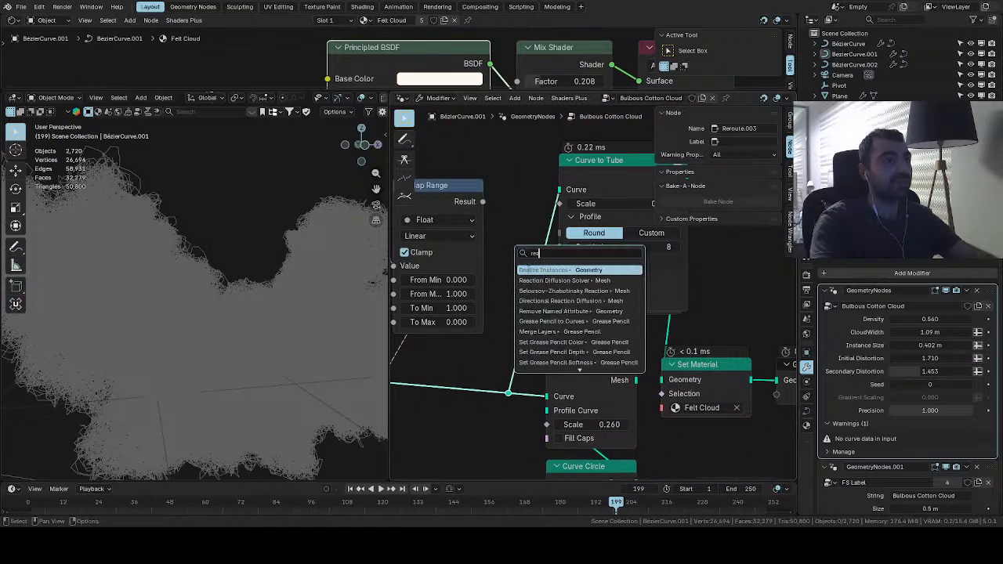
pyautogui.press('Return')
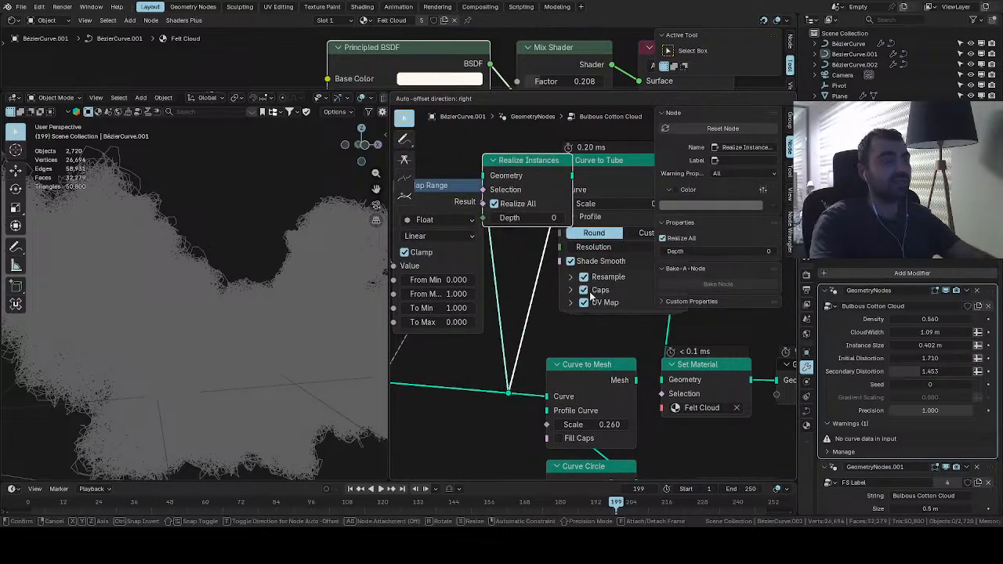
pyautogui.click(591, 296)
# Examine the Realize Instances and Curve to Tube chain together with the tube-based cloud in the viewport
pyautogui.moveTo(583, 295); pyautogui.dragTo(652, 269, button='middle')
pyautogui.scroll(5, 588, 312)
pyautogui.moveTo(567, 363); pyautogui.dragTo(738, 100, button='middle')
pyautogui.scroll(-5, 596, 185)
pyautogui.moveTo(619, 207); pyautogui.dragTo(496, 243, button='middle')
pyautogui.scroll(3, 471, 214)
pyautogui.scroll(1, 605, 283)
pyautogui.scroll(-8, 512, 262)
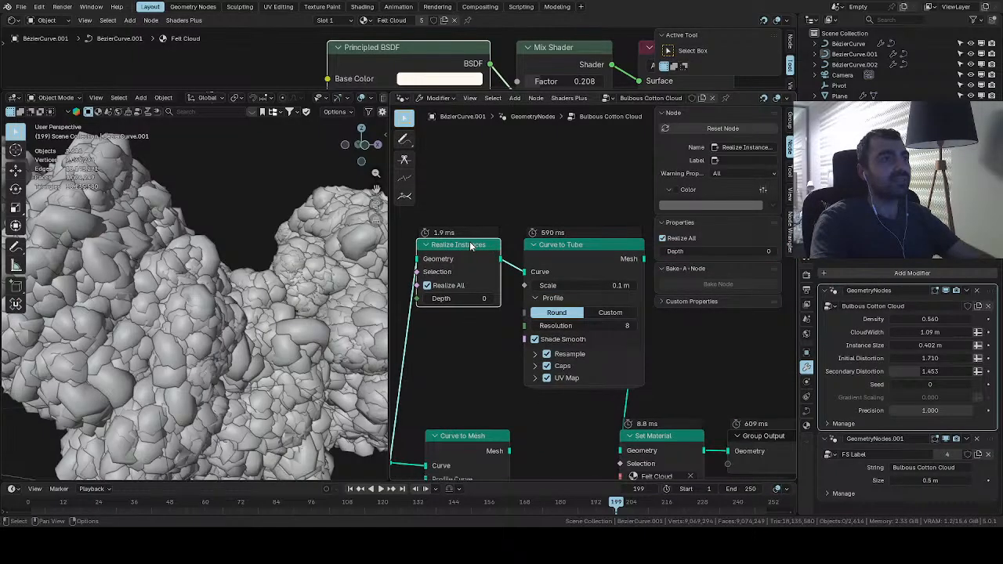
# Remove the Realize Instances and Curve to Tube nodes and connect Curve to Mesh directly to Set Material
pyautogui.hotkey('ctrl', 'x')
pyautogui.moveTo(562, 314); pyautogui.dragTo(554, 196, button='middle')
pyautogui.hotkey('ctrl', 'x')
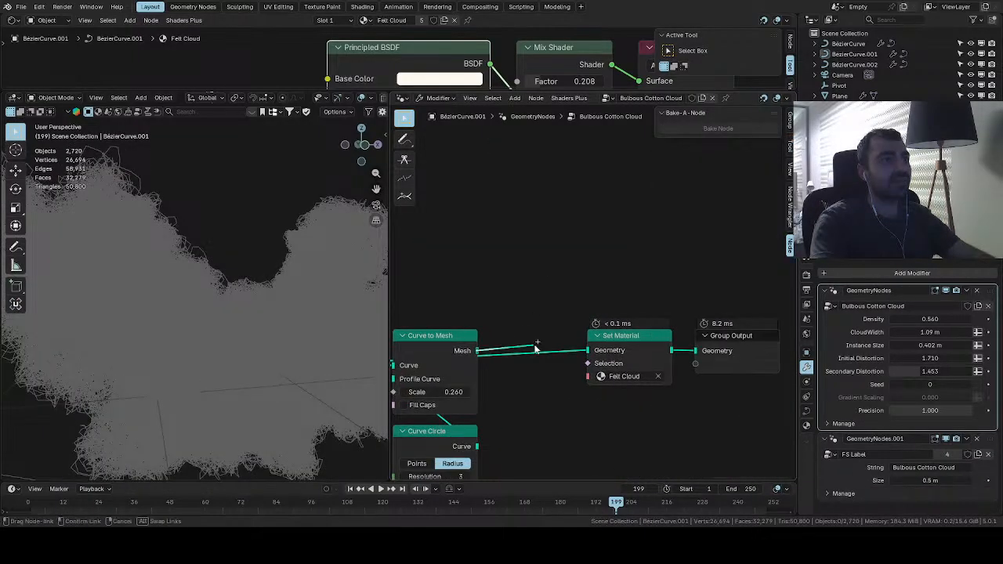
pyautogui.moveTo(537, 349); pyautogui.dragTo(544, 359)
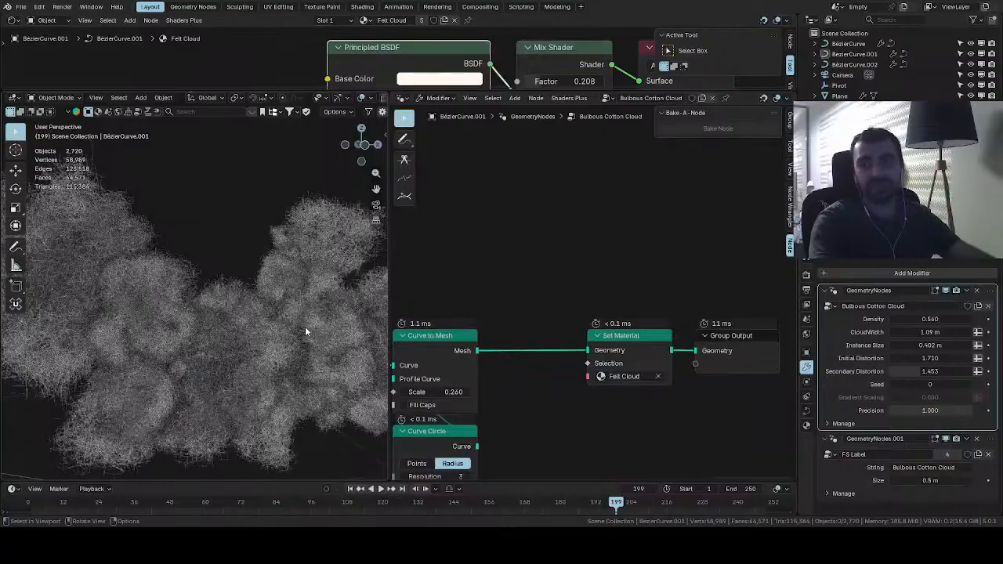
# Examine the restored Bulbous Cotton Cloud in the solid viewport from several angles and distances
pyautogui.scroll(-4, 302, 293)
pyautogui.scroll(2, 303, 293)
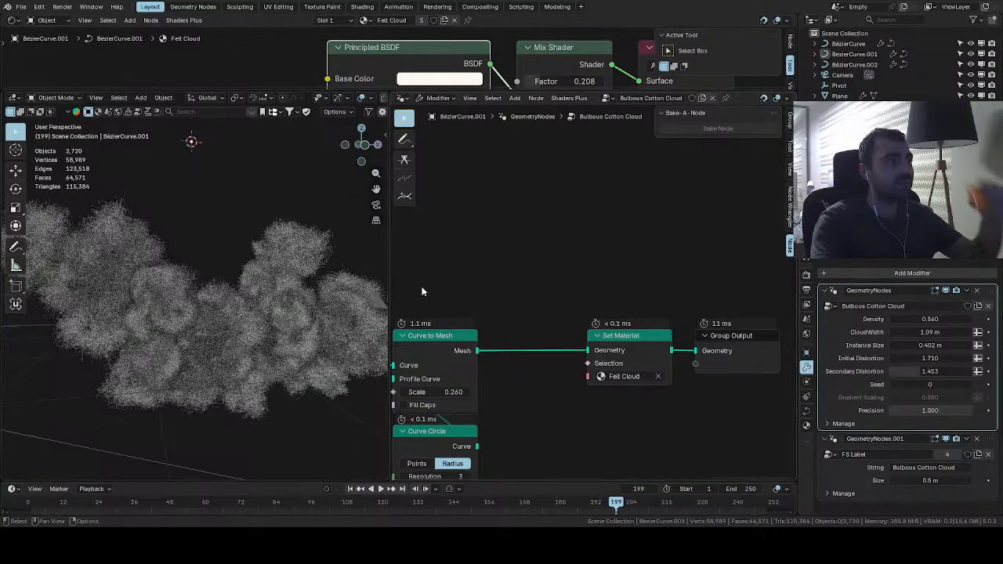
pyautogui.moveTo(304, 291); pyautogui.dragTo(246, 292, button='middle')
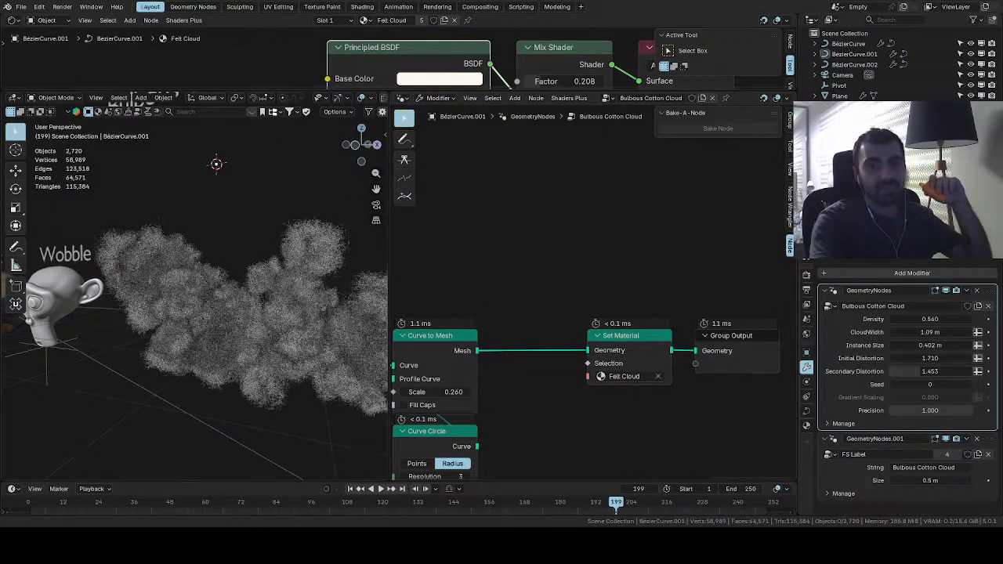
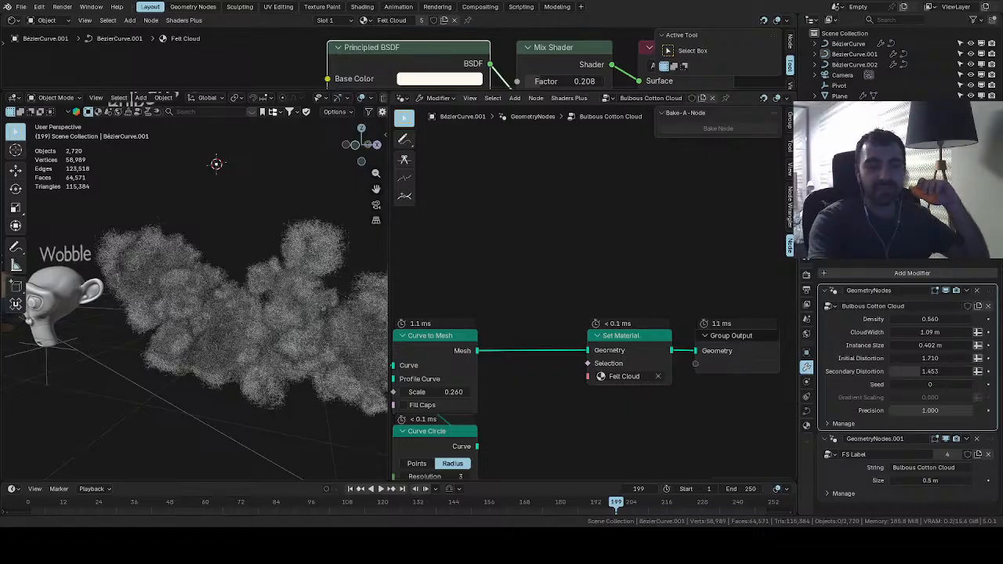
pyautogui.scroll(3, 235, 242)
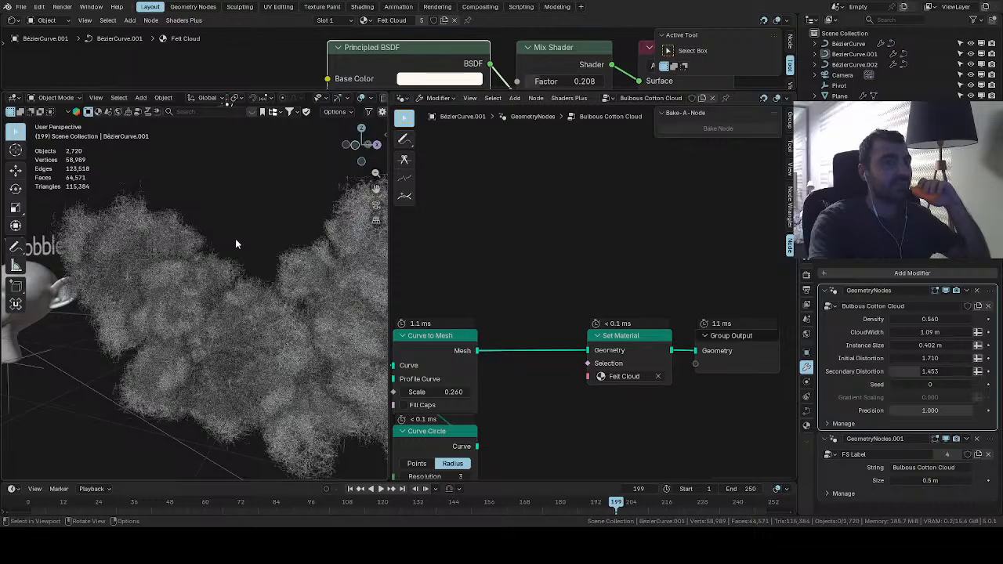
pyautogui.scroll(-5, 235, 243)
pyautogui.moveTo(246, 249); pyautogui.dragTo(283, 222, button='middle')
pyautogui.scroll(4, 284, 231)
pyautogui.scroll(6, 278, 280)
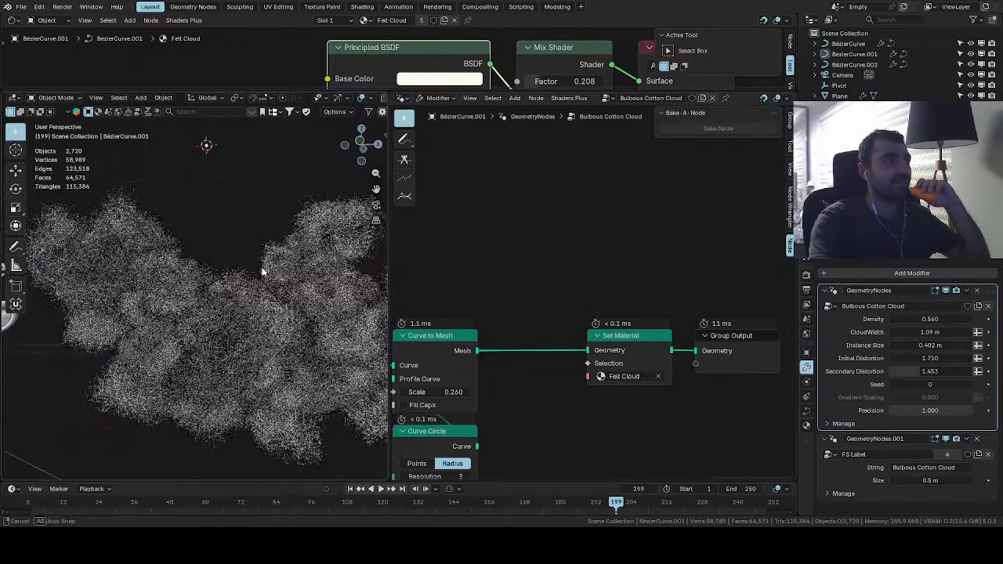
pyautogui.scroll(-5, 279, 279)
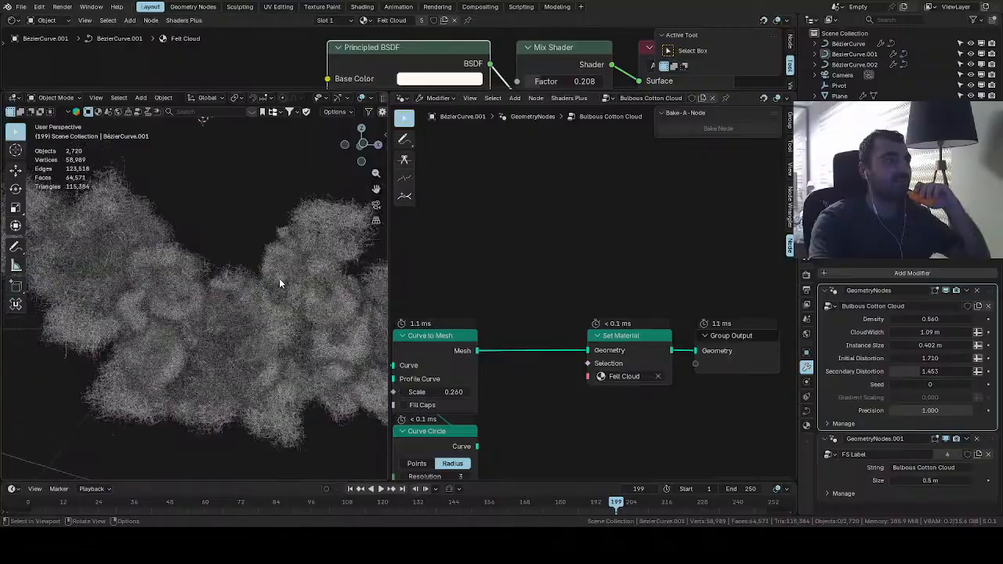
pyautogui.scroll(-3, 327, 101)
# Switch the viewport to rendered shading and set the Curve to Mesh node's Scale to 0.160
pyautogui.click(355, 98)
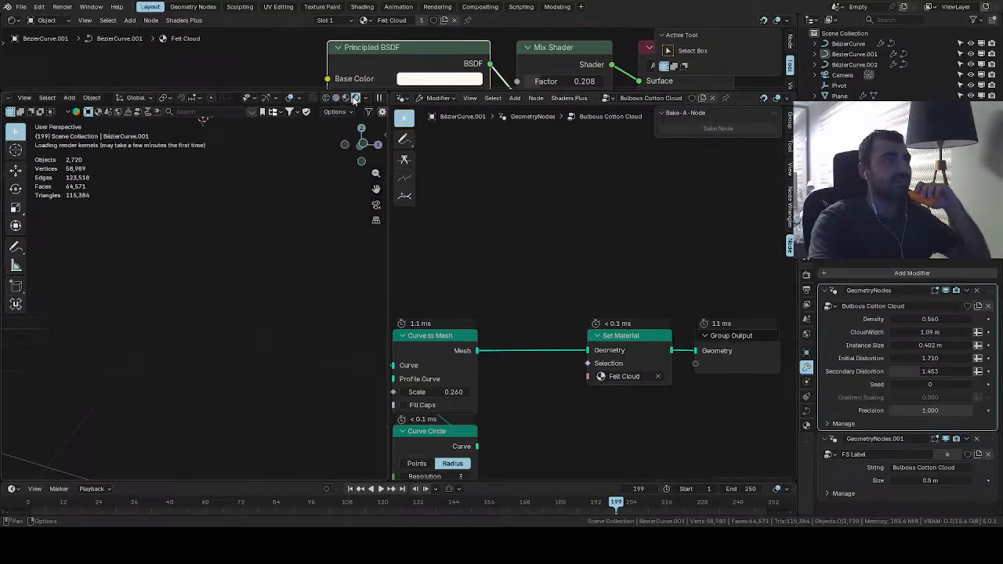
pyautogui.scroll(-5, 282, 230)
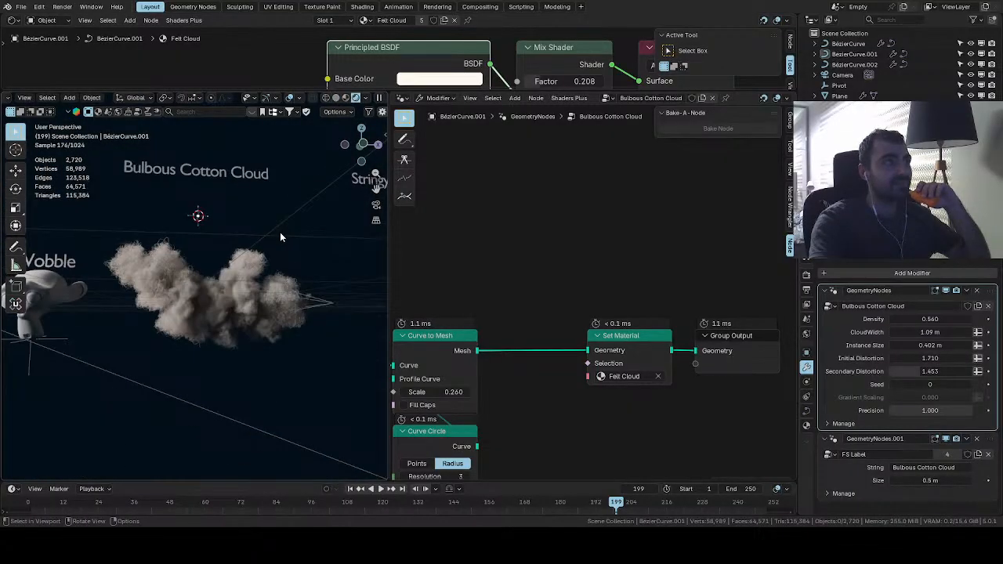
pyautogui.click(256, 266)
pyautogui.moveTo(522, 352); pyautogui.dragTo(576, 330, button='middle')
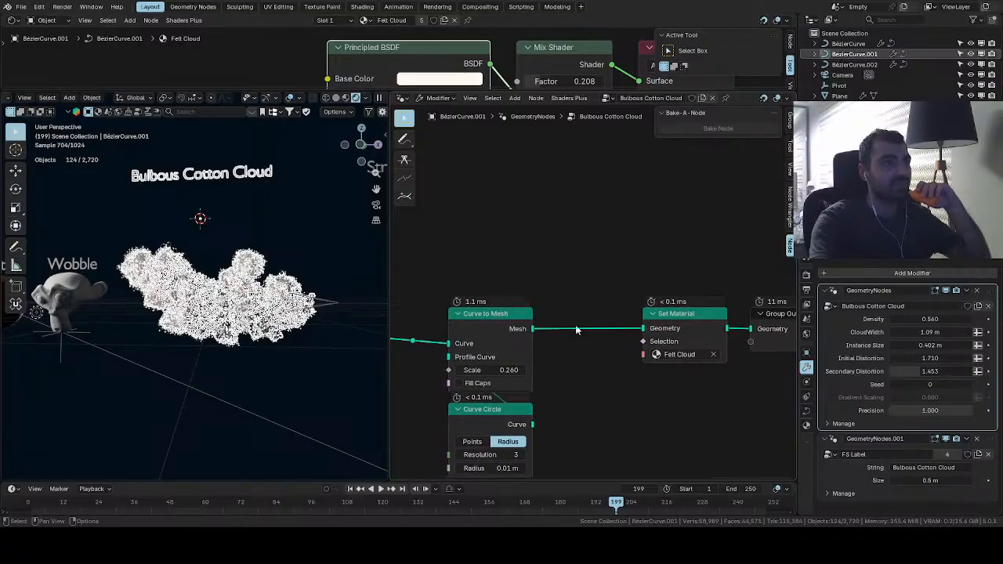
pyautogui.moveTo(491, 370); pyautogui.dragTo(483, 370)
pyautogui.click(295, 250)
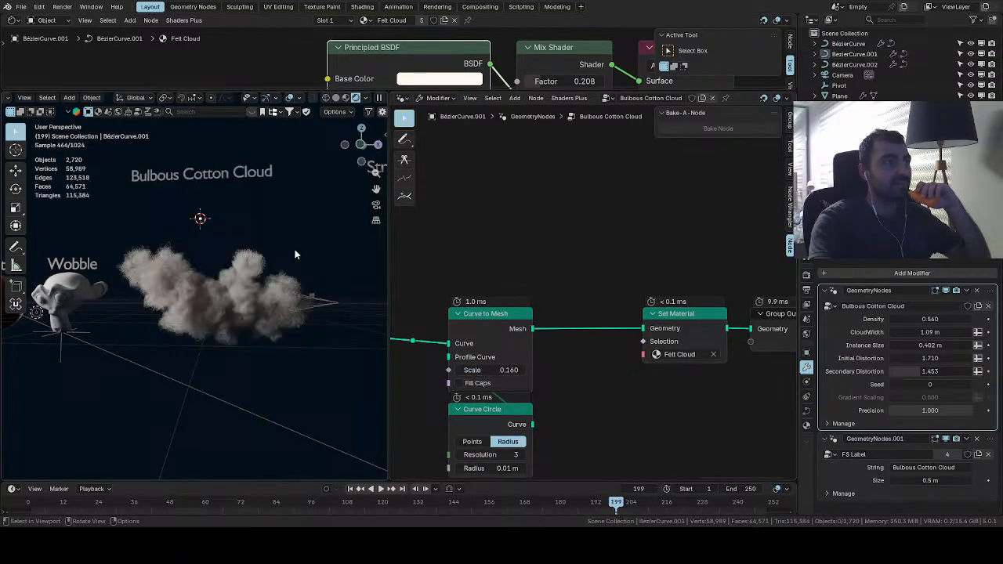
# Collapse the two expanded Map Range nodes and stack all three Map Range nodes closely beside the Group Input
pyautogui.scroll(-1, 294, 257)
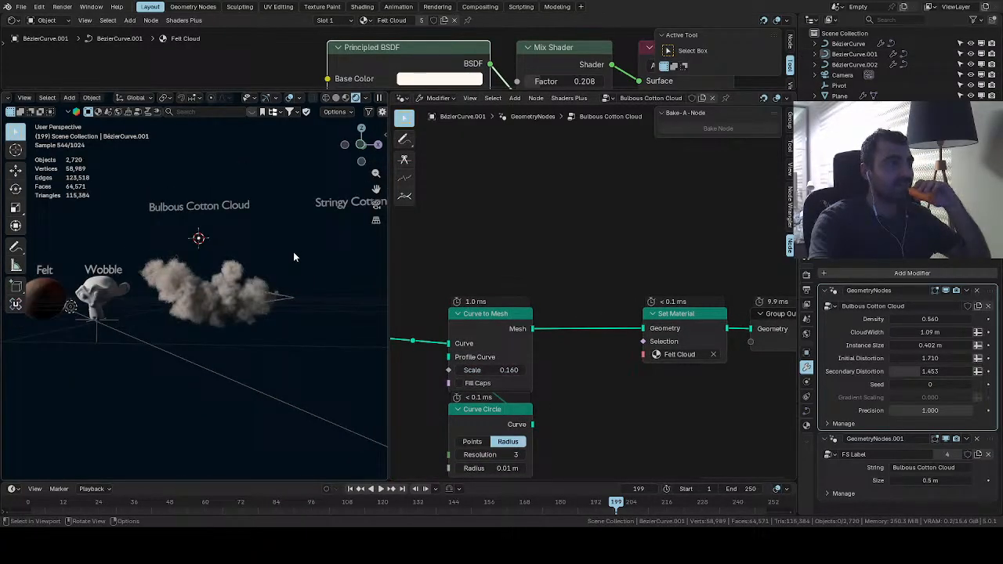
pyautogui.scroll(-6, 660, 361)
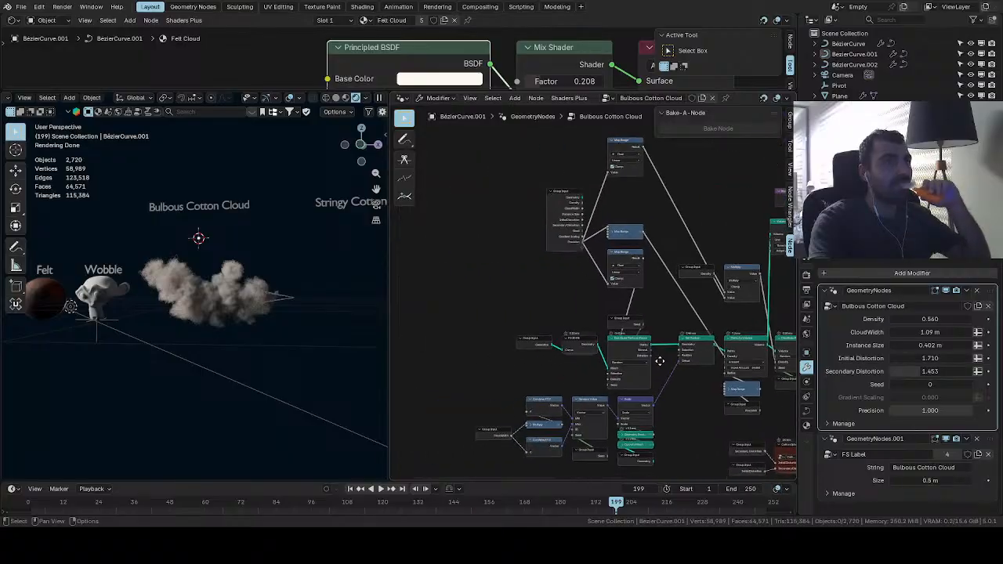
pyautogui.moveTo(660, 360); pyautogui.dragTo(575, 402, button='middle')
pyautogui.moveTo(549, 352); pyautogui.dragTo(523, 365, button='middle')
pyautogui.scroll(5, 516, 335)
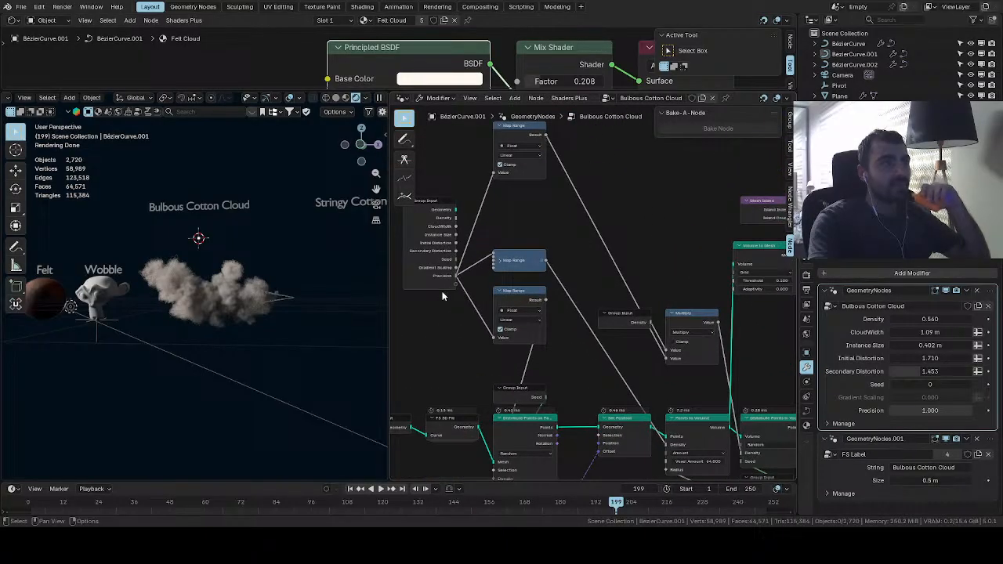
pyautogui.moveTo(514, 291); pyautogui.dragTo(541, 332, button='middle')
pyautogui.scroll(1, 537, 324)
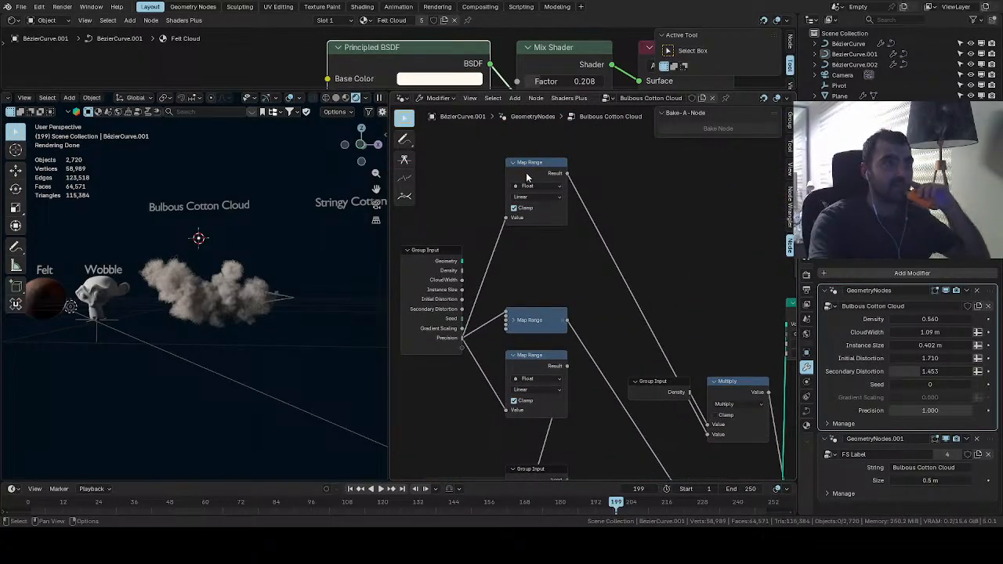
pyautogui.moveTo(526, 173); pyautogui.dragTo(514, 296)
pyautogui.click(514, 242)
pyautogui.click(513, 357)
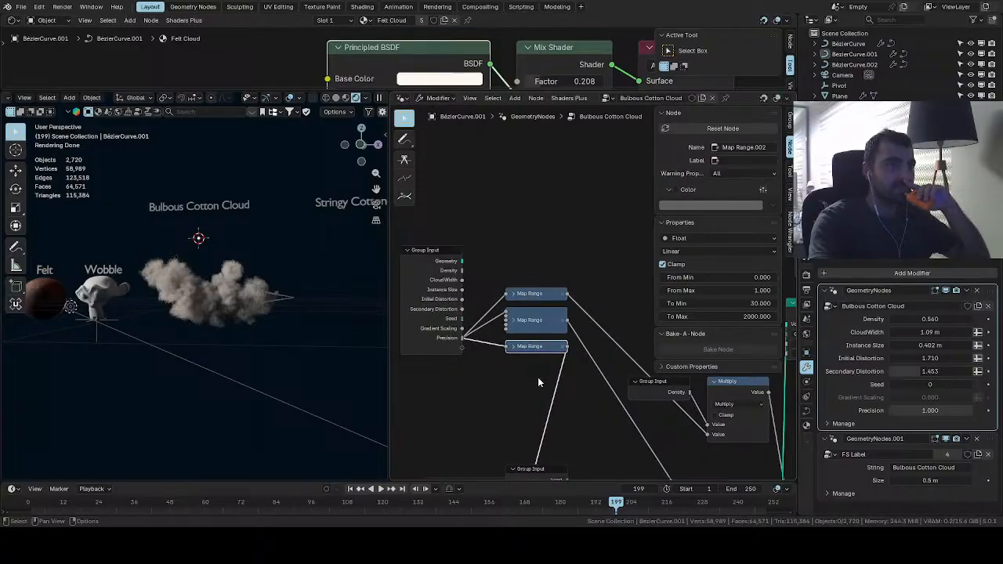
# Hide the unused sockets of the Group Input feeding the Map Range nodes and place it level with them
pyautogui.scroll(-2, 549, 368)
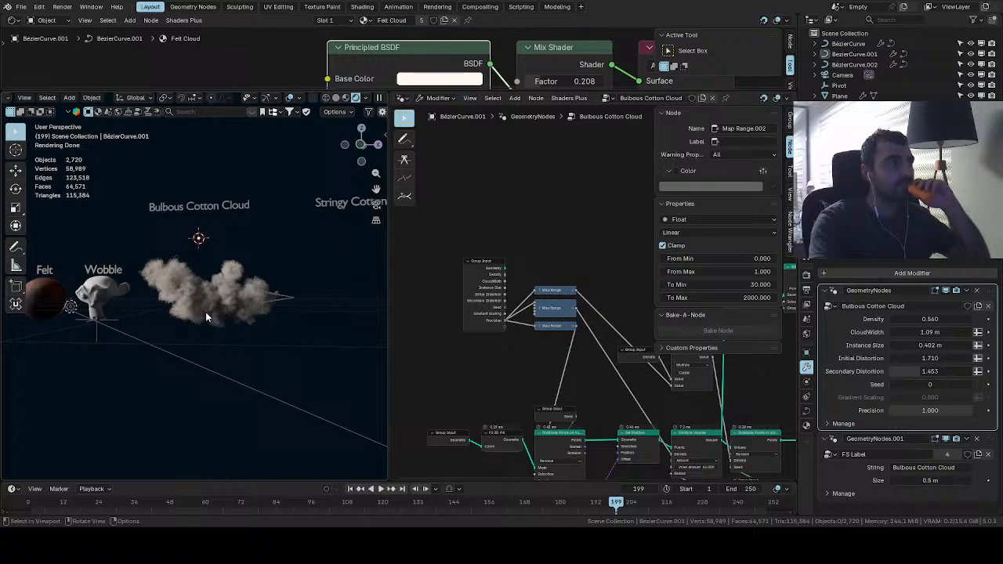
pyautogui.click(484, 272)
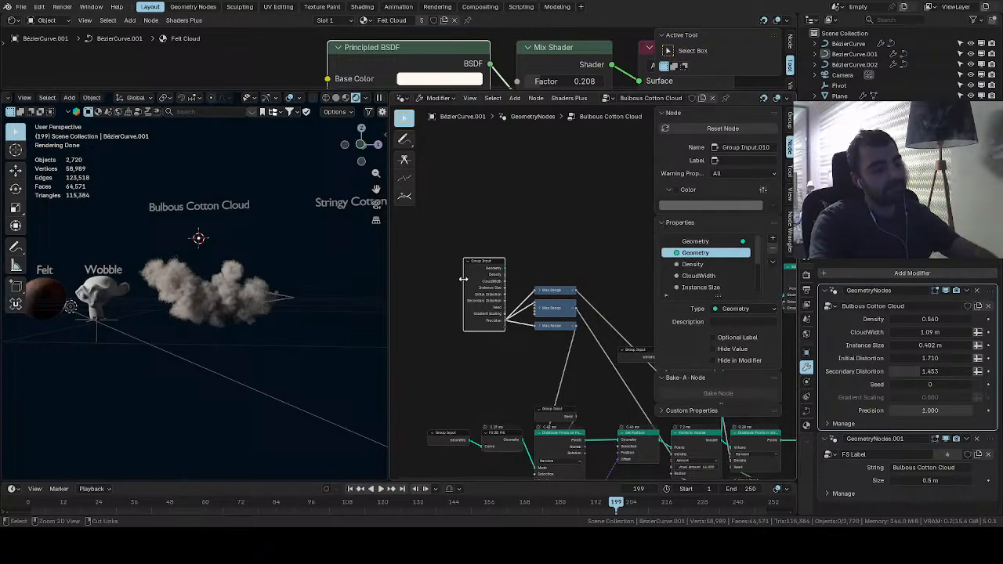
pyautogui.hotkey('ctrl', 'h')
pyautogui.moveTo(485, 267); pyautogui.dragTo(491, 302)
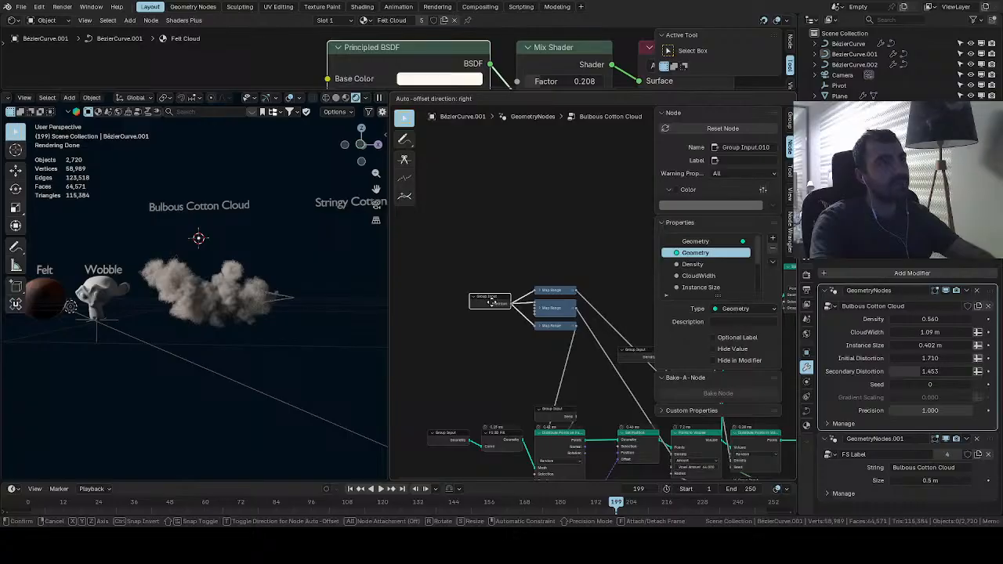
pyautogui.click(549, 309)
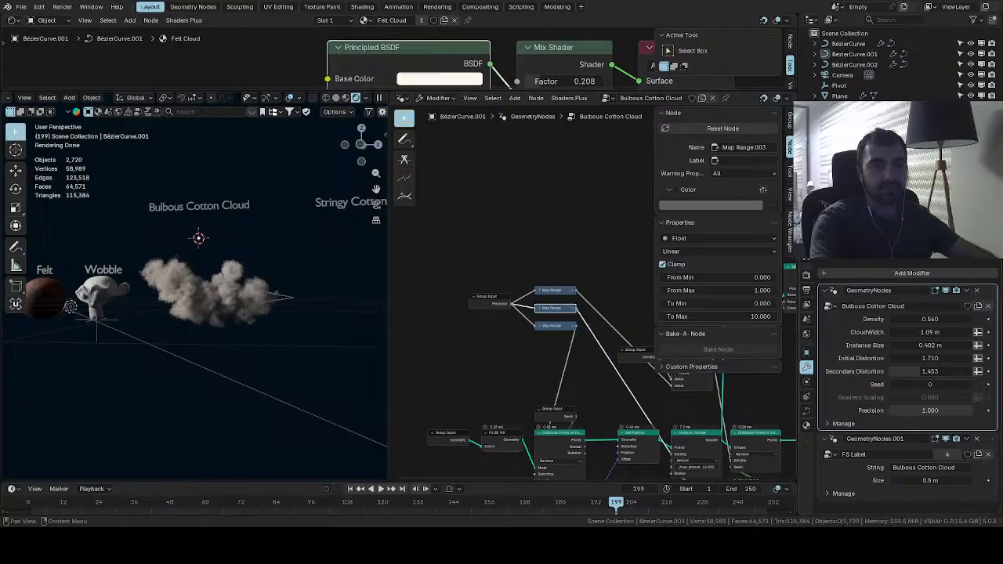
# Delete the Plane object beneath the Stringy Cotton Cloud label
pyautogui.moveTo(541, 335); pyautogui.dragTo(719, 206, button='middle')
pyautogui.keyDown('shift'); pyautogui.moveTo(277, 319); pyautogui.dragTo(133, 340, button='middle'); pyautogui.keyUp('shift')
pyautogui.scroll(1, 135, 340)
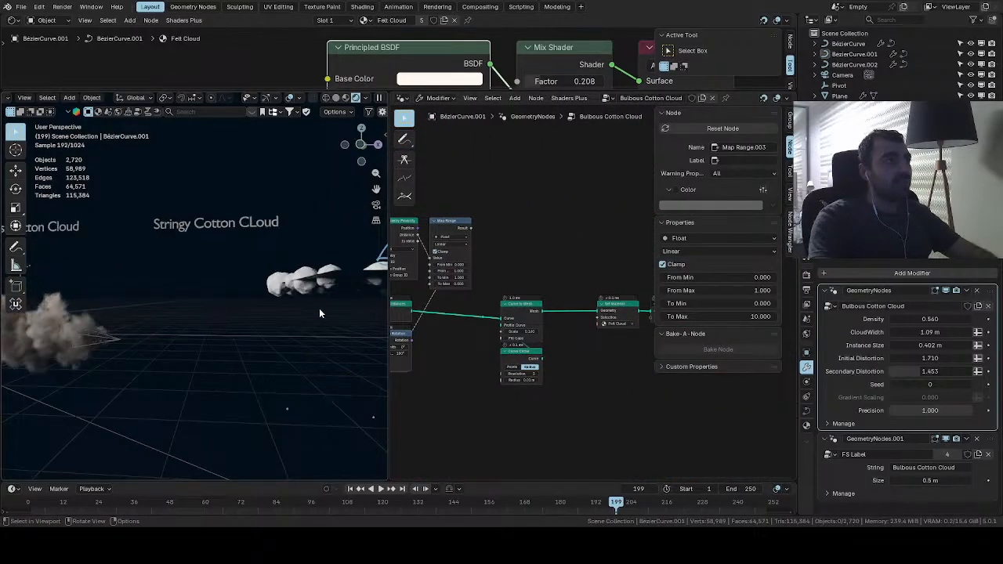
pyautogui.keyDown('shift'); pyautogui.moveTo(319, 308); pyautogui.dragTo(292, 283, button='middle'); pyautogui.keyUp('shift')
pyautogui.click(254, 374)
pyautogui.press('x')
pyautogui.click(254, 376)
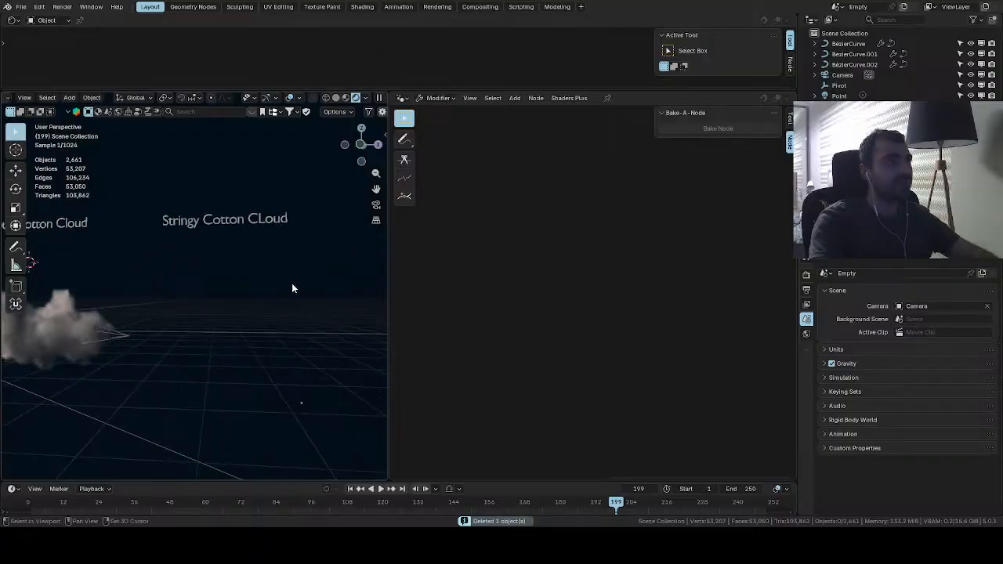
pyautogui.scroll(2, 287, 284)
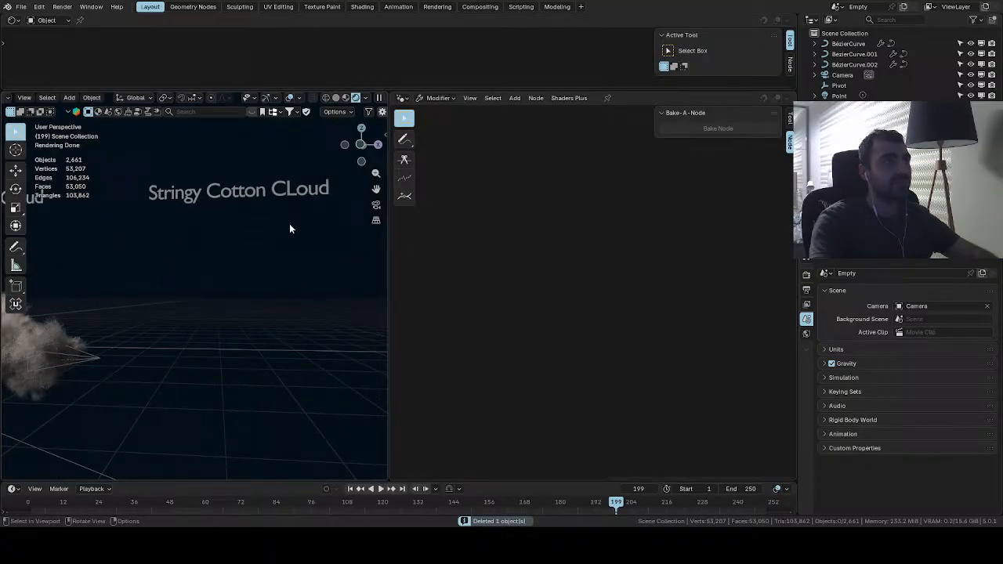
pyautogui.moveTo(224, 337); pyautogui.dragTo(331, 282)
pyautogui.moveTo(287, 243); pyautogui.dragTo(223, 292)
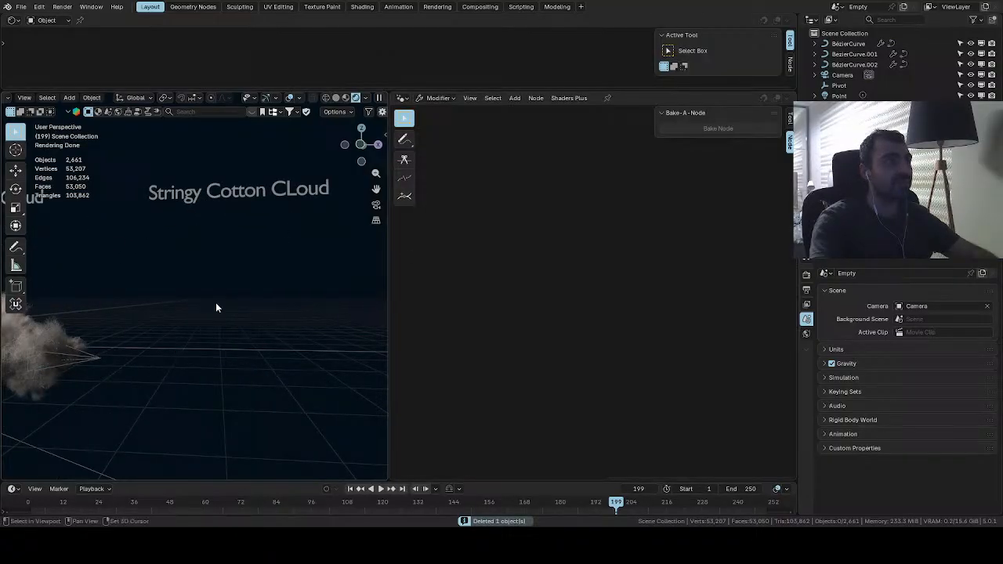
# Add a Bézier curve object and delete all its default vertices in Edit Mode
pyautogui.hotkey('shift', 'a')
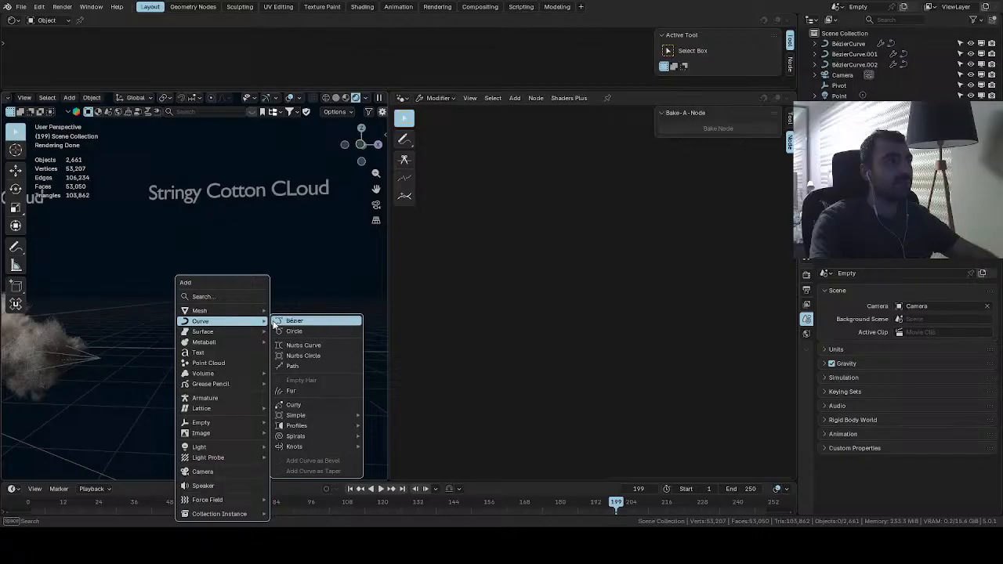
pyautogui.click(271, 318)
pyautogui.press('Tab')
pyautogui.press('x')
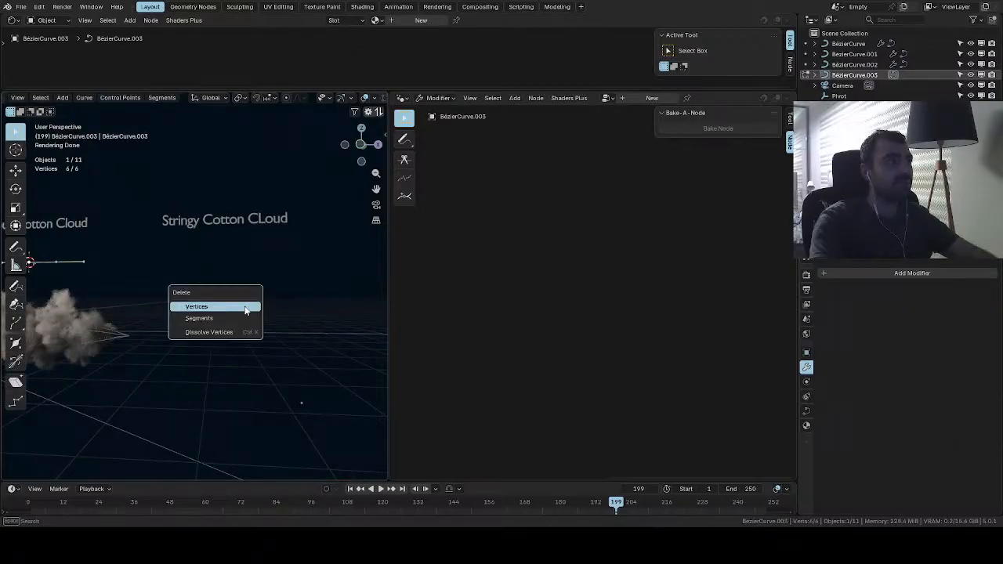
pyautogui.click(244, 305)
# Draw a freehand, nearly closed oval loop beneath the Stringy Cotton Cloud label and return to Object Mode
pyautogui.click(16, 286)
pyautogui.scroll(3, 208, 286)
pyautogui.moveTo(157, 310)
pyautogui.mouseDown()
pyautogui.moveTo(359, 274)
pyautogui.moveTo(154, 289)
pyautogui.mouseUp()
pyautogui.press('Tab')
# Add a Geometry Nodes modifier to the drawn curve and assign it the Geometry Nodes.004 group
pyautogui.click(854, 271)
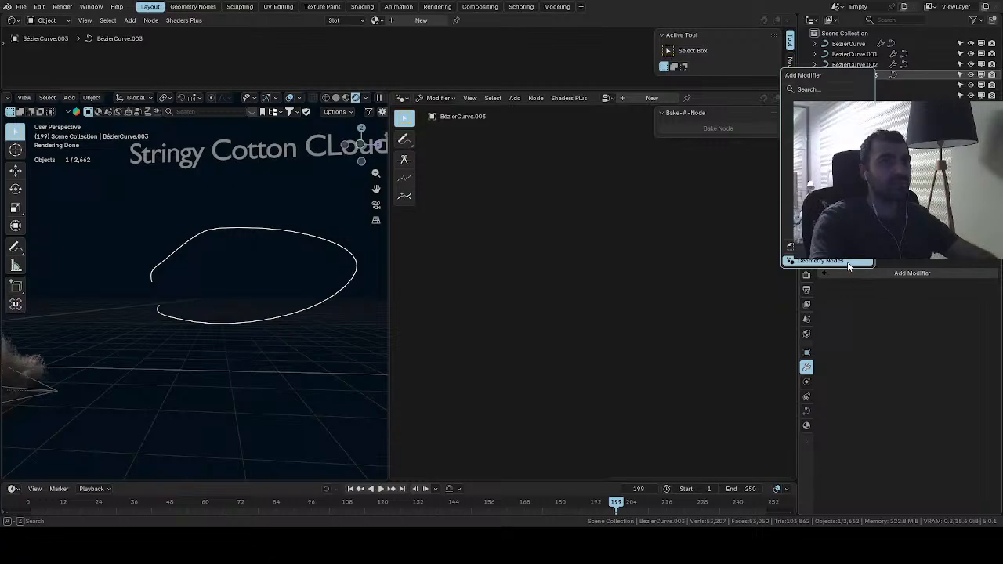
pyautogui.click(848, 254)
pyautogui.click(830, 305)
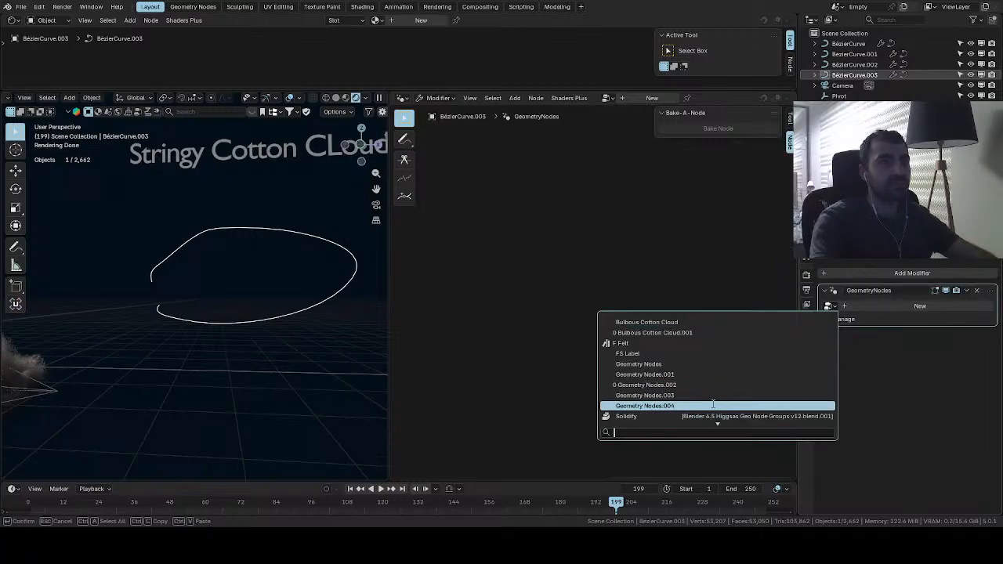
pyautogui.press('Return')
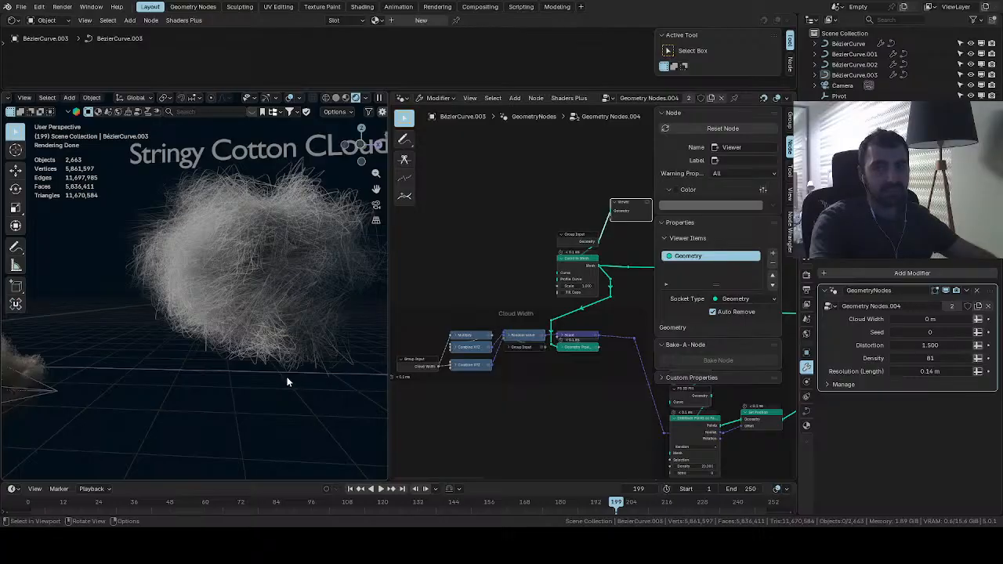
# Set the Density of the stringy cloud's Geometry Nodes.004 modifier to 12
pyautogui.scroll(-5, 314, 345)
pyautogui.keyDown('shift'); pyautogui.moveTo(303, 346); pyautogui.dragTo(232, 392, button='middle'); pyautogui.keyUp('shift')
pyautogui.scroll(2, 232, 392)
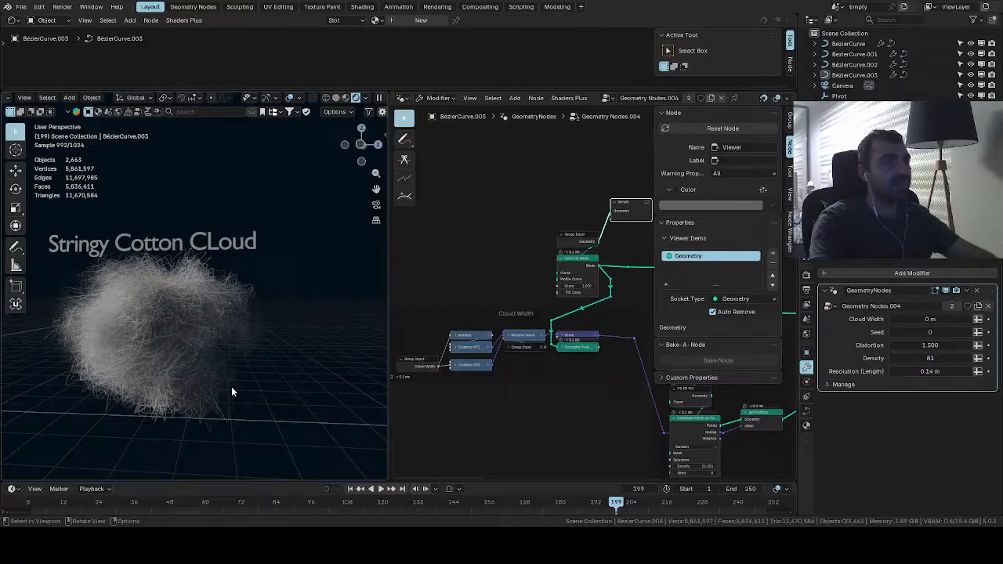
pyautogui.scroll(4, 557, 366)
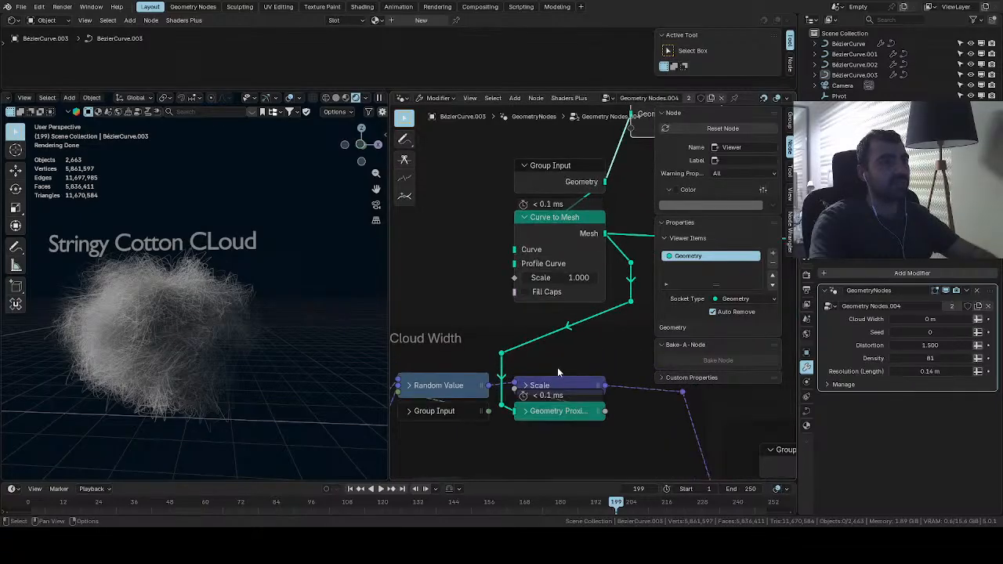
pyautogui.click(247, 367)
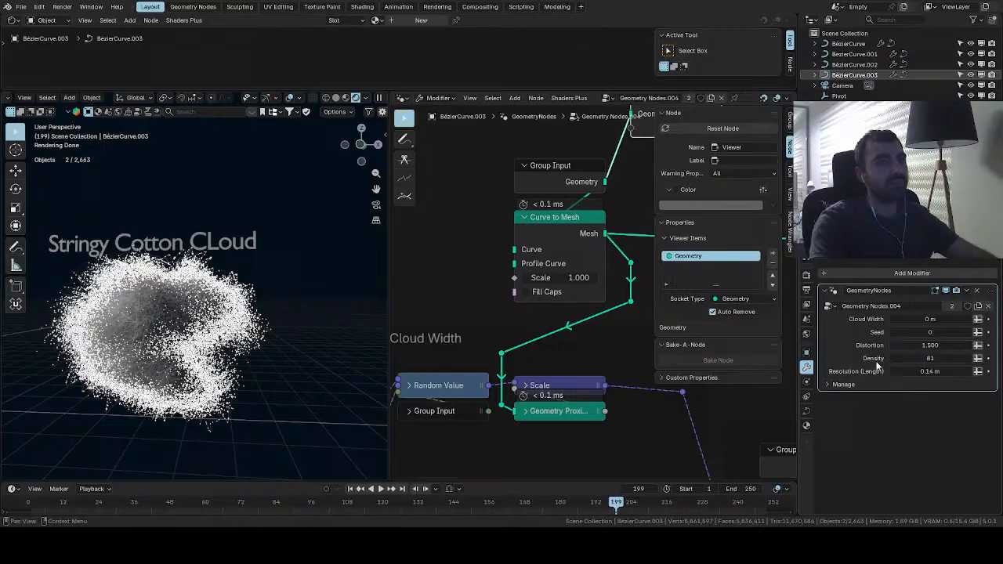
pyautogui.moveTo(930, 358); pyautogui.dragTo(877, 359)
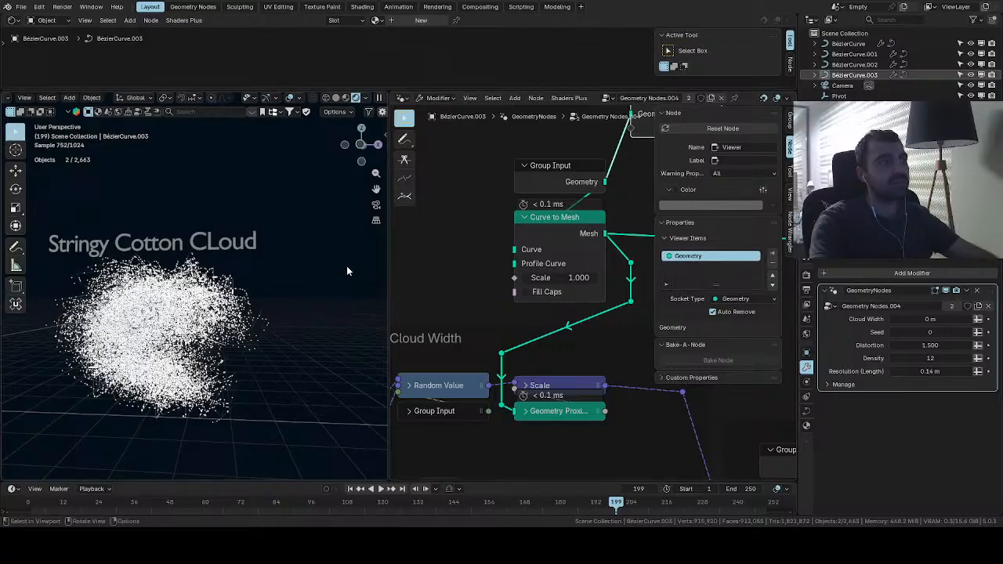
pyautogui.click(347, 265)
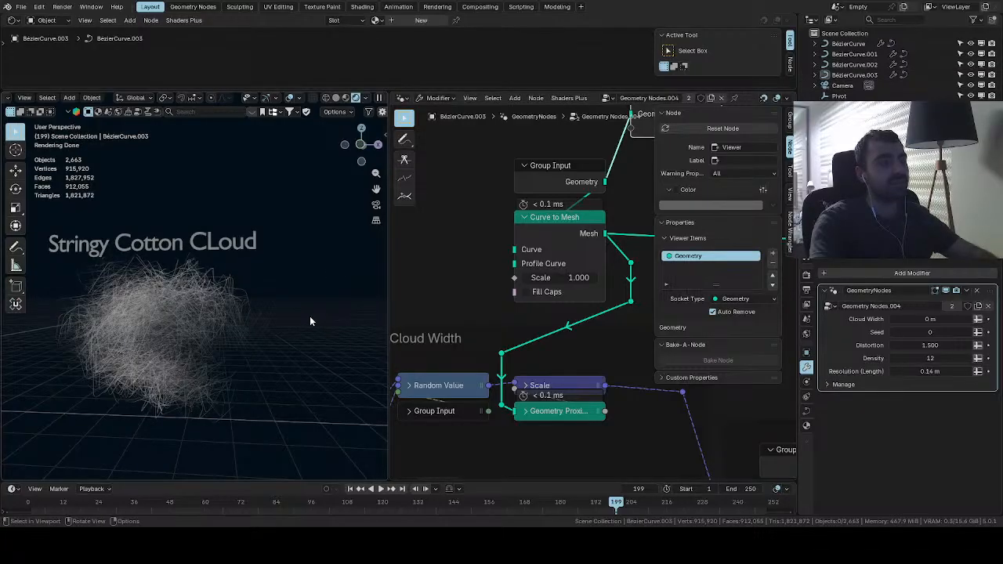
# Replace the existing Viewer with a preview of the Curve to Mesh node's Mesh output above the Cloud Width group
pyautogui.scroll(-4, 528, 287)
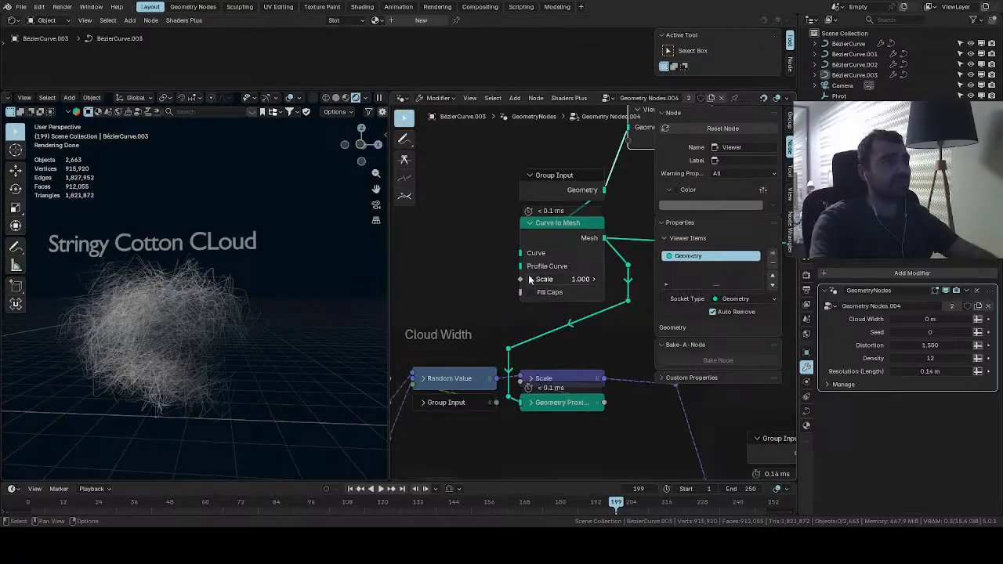
pyautogui.scroll(3, 528, 286)
pyautogui.moveTo(551, 306); pyautogui.dragTo(581, 296, button='middle')
pyautogui.press('x')
pyautogui.scroll(-4, 612, 308)
pyautogui.moveTo(661, 326); pyautogui.dragTo(479, 229, button='middle')
pyautogui.scroll(1, 573, 298)
pyautogui.moveTo(587, 296); pyautogui.dragTo(853, 354, button='middle')
pyautogui.scroll(1, 568, 362)
pyautogui.scroll(2, 570, 364)
pyautogui.moveTo(652, 312); pyautogui.dragTo(521, 377, button='middle')
pyautogui.keyDown('ctrl'); pyautogui.keyDown('shift'); pyautogui.click(518, 286); pyautogui.keyUp('shift'); pyautogui.keyUp('ctrl')
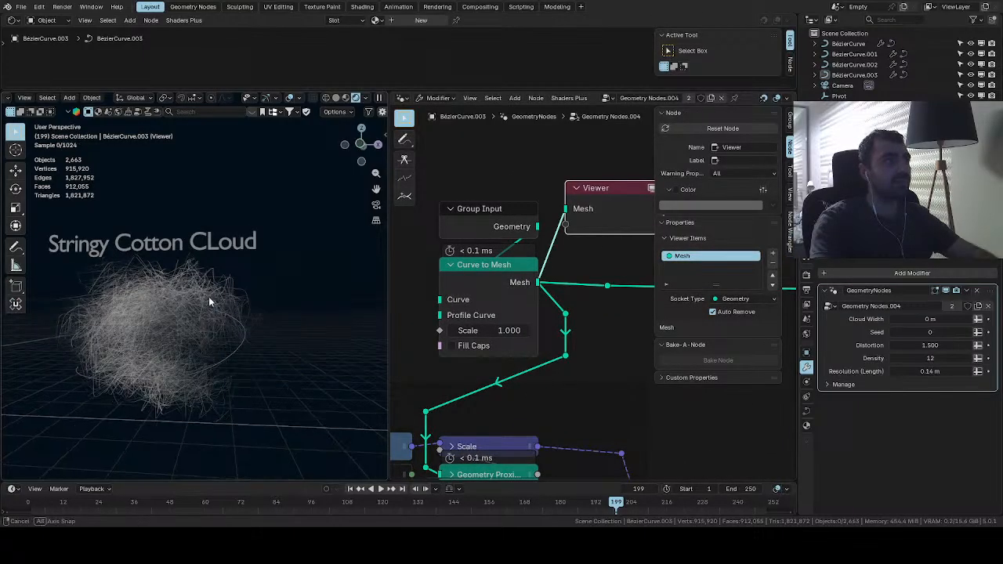
# Switch the 3D viewport to solid shading and the front orthographic view
pyautogui.moveTo(209, 296)
pyautogui.mouseDown(button='middle')
pyautogui.moveTo(206, 281)
pyautogui.moveTo(220, 291)
pyautogui.mouseUp(button='middle')
pyautogui.click(337, 98)
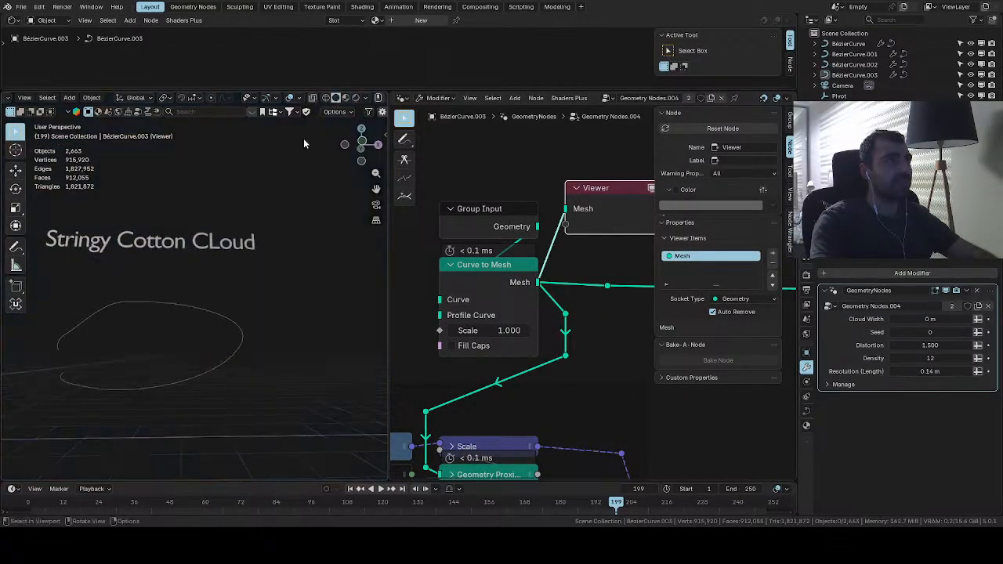
pyautogui.press('KP_1')
# Preview the Curve output of the Resample Curve node in the Split Curve frame
pyautogui.scroll(-4, 498, 270)
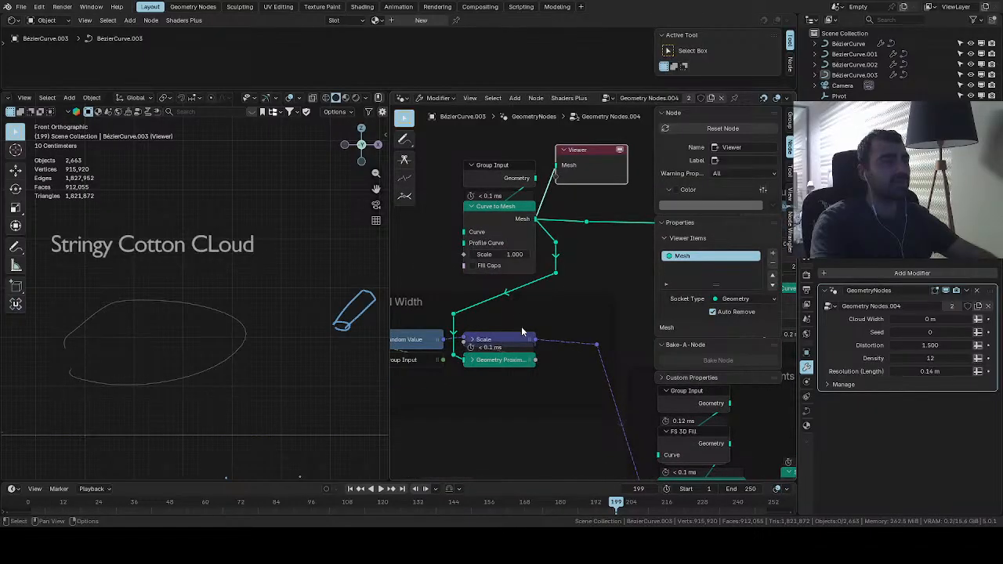
pyautogui.keyDown('shift'); pyautogui.moveTo(523, 332); pyautogui.dragTo(397, 399, button='middle'); pyautogui.keyUp('shift')
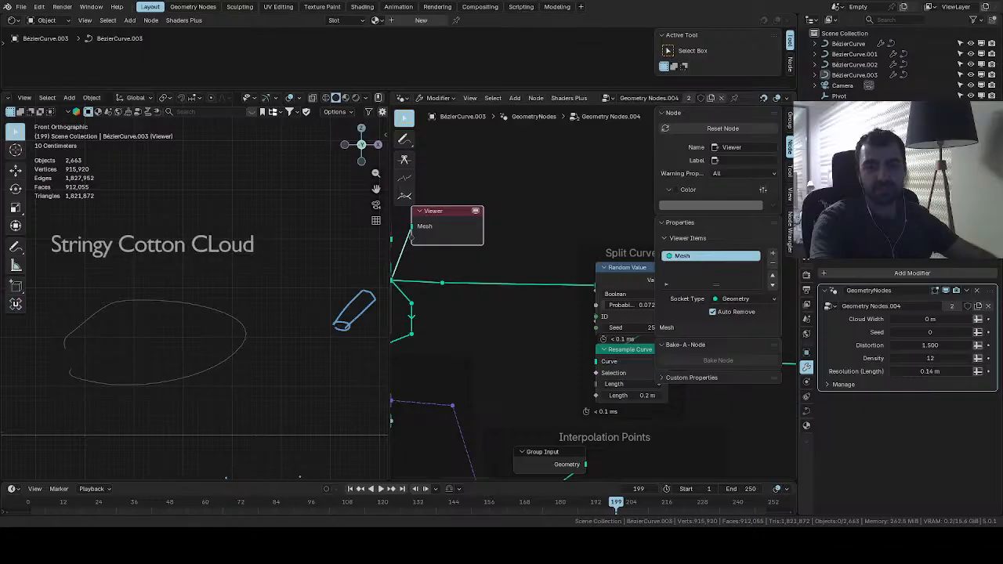
pyautogui.scroll(-2, 530, 242)
pyautogui.moveTo(529, 242); pyautogui.dragTo(439, 240, button='middle')
pyautogui.scroll(3, 509, 298)
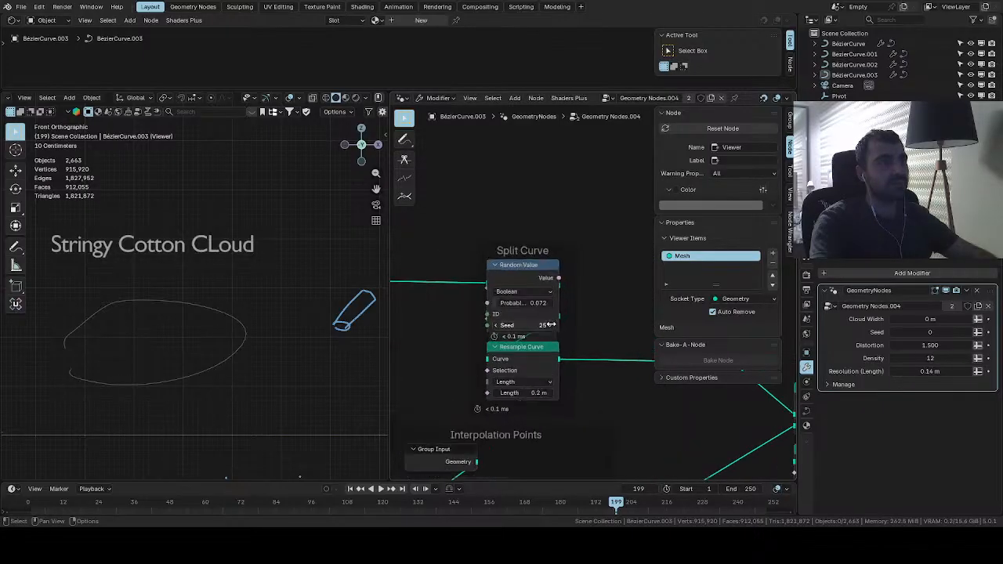
pyautogui.keyDown('ctrl'); pyautogui.keyDown('shift'); pyautogui.click(542, 362); pyautogui.keyUp('shift'); pyautogui.keyUp('ctrl')
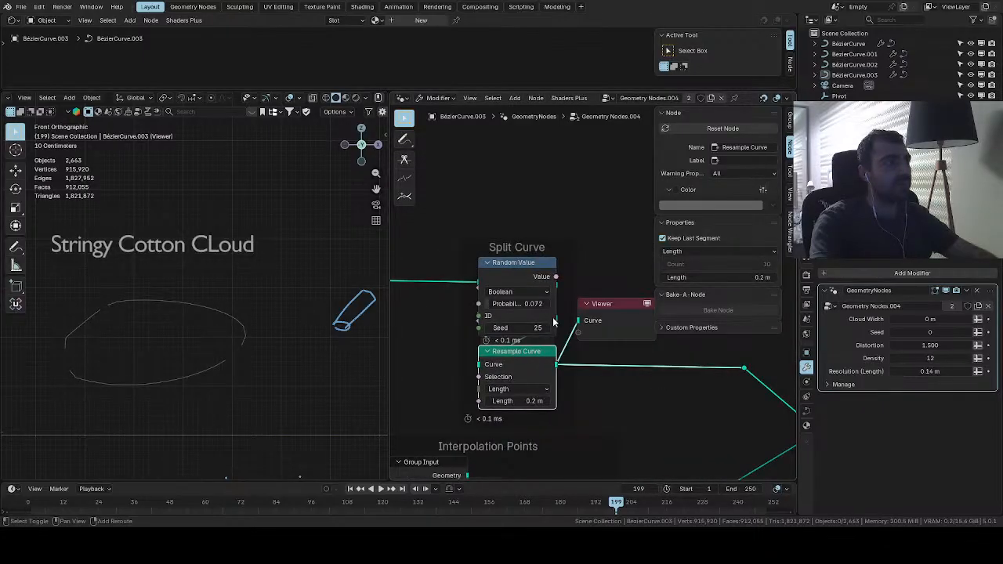
# Set the Split Curve frame's Random Value node to a Probability of 0.092 and a Seed of 37
pyautogui.moveTo(555, 323); pyautogui.dragTo(586, 279, button='middle')
pyautogui.scroll(1, 586, 279)
pyautogui.moveTo(554, 248); pyautogui.dragTo(508, 246)
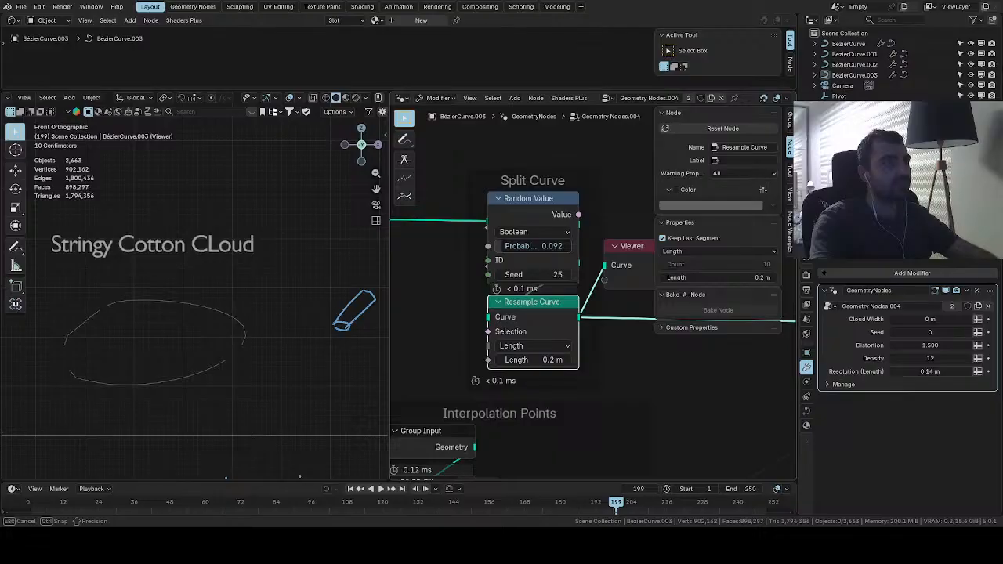
pyautogui.moveTo(514, 275); pyautogui.dragTo(528, 275)
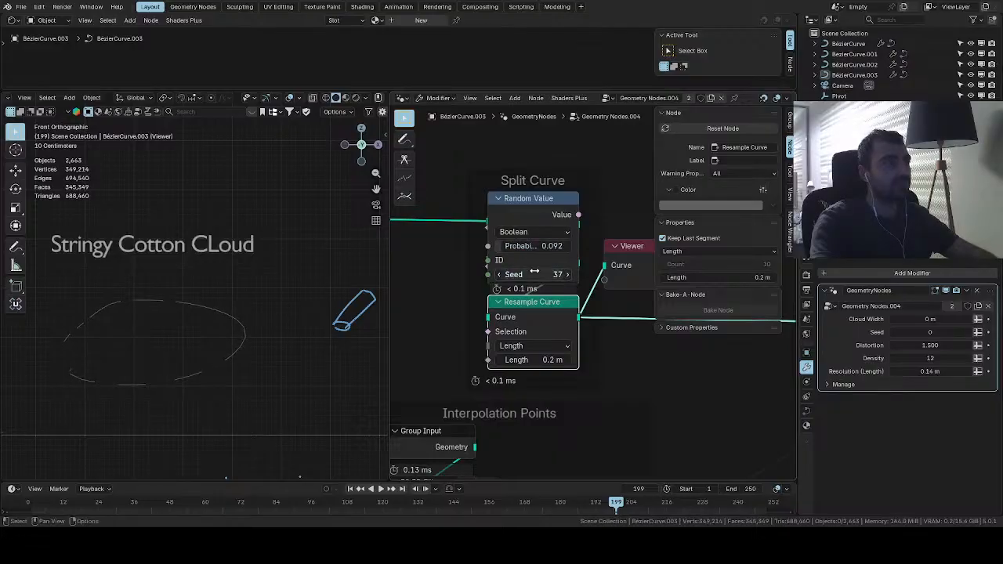
# Delete the Split Curve Viewer and preview the Curves output of the Interpolate Curves node instead
pyautogui.keyDown('shift'); pyautogui.moveTo(551, 269); pyautogui.dragTo(486, 263, button='middle'); pyautogui.keyUp('shift')
pyautogui.click(573, 253)
pyautogui.press('x')
pyautogui.scroll(-3, 563, 271)
pyautogui.keyDown('shift'); pyautogui.moveTo(641, 296); pyautogui.dragTo(444, 294, button='middle'); pyautogui.keyUp('shift')
pyautogui.keyDown('ctrl'); pyautogui.keyDown('shift'); pyautogui.click(707, 312); pyautogui.keyUp('shift'); pyautogui.keyUp('ctrl')
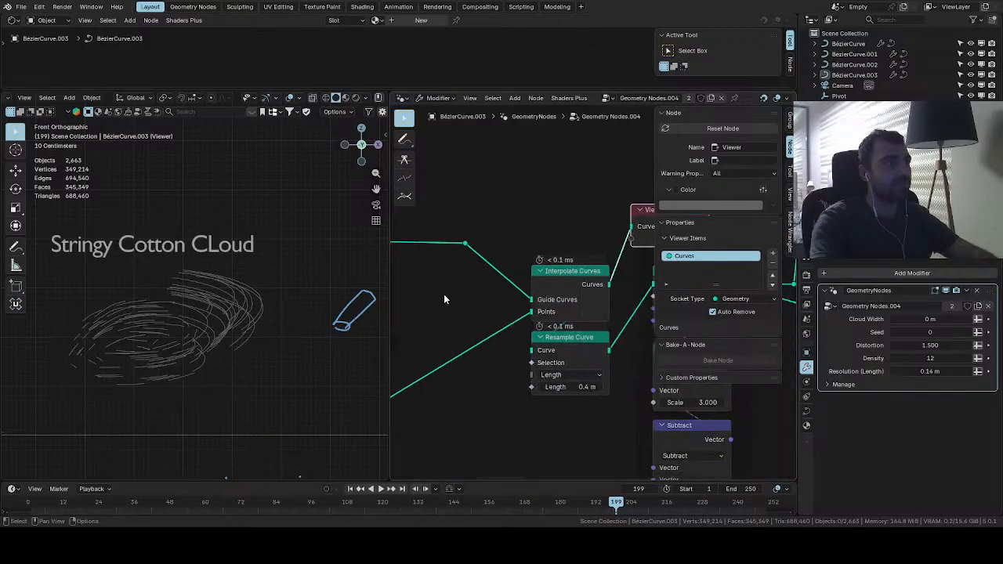
# Set the Density of Distribute Points on Faces in the Interpolation Points frame to 124.1
pyautogui.scroll(2, 446, 296)
pyautogui.keyDown('shift'); pyautogui.moveTo(504, 314); pyautogui.dragTo(793, 192, button='middle'); pyautogui.keyUp('shift')
pyautogui.keyDown('shift'); pyautogui.moveTo(518, 370); pyautogui.dragTo(599, 335, button='middle'); pyautogui.keyUp('shift')
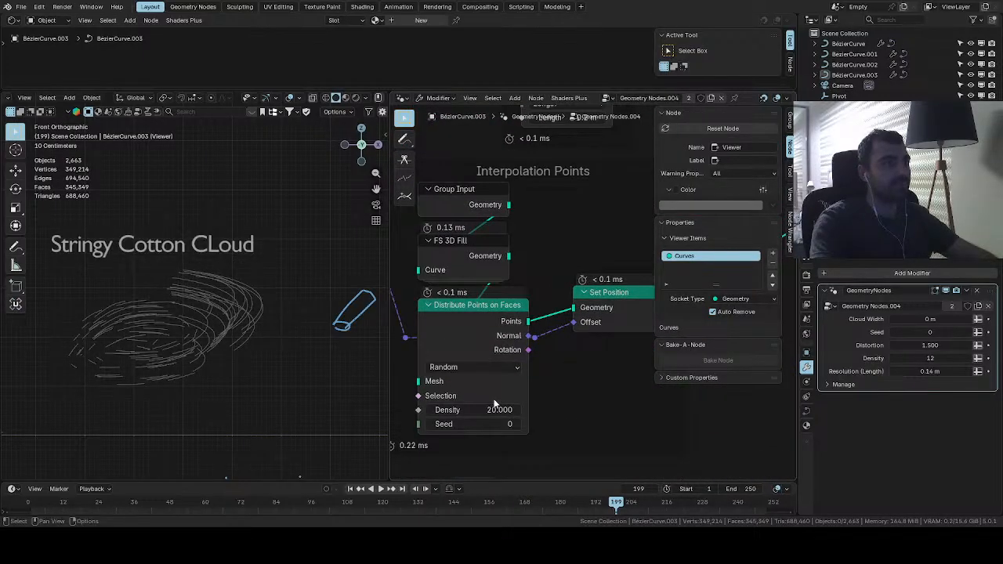
pyautogui.moveTo(496, 410); pyautogui.dragTo(578, 410)
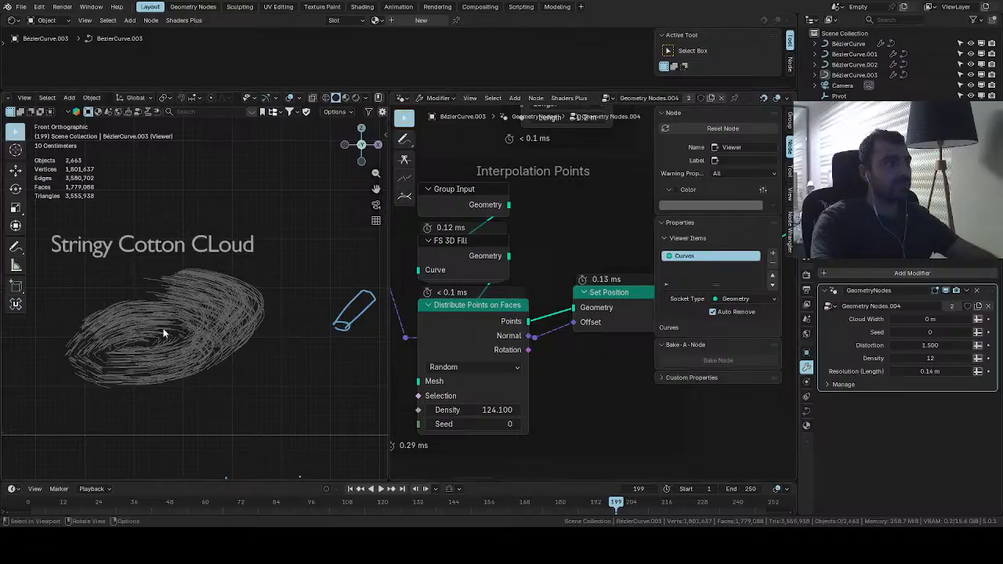
pyautogui.moveTo(235, 312)
pyautogui.mouseDown(button='middle')
pyautogui.moveTo(276, 333)
pyautogui.moveTo(313, 323)
pyautogui.moveTo(184, 314)
pyautogui.moveTo(224, 308)
pyautogui.mouseUp(button='middle')
pyautogui.scroll(1, 224, 308)
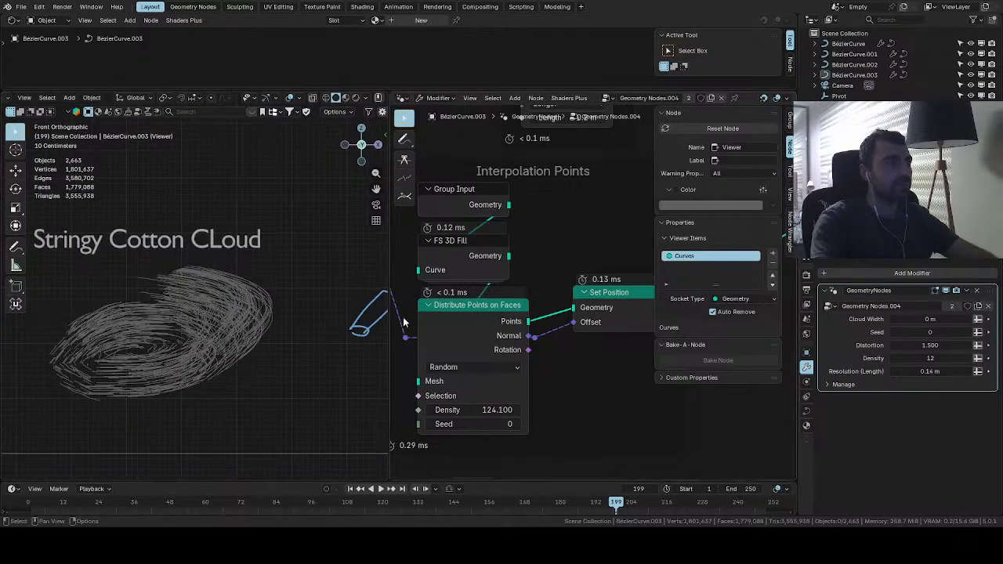
# Preview the Geometry output of the Set Position node in the Initial Noise frame
pyautogui.keyDown('shift'); pyautogui.moveTo(629, 324); pyautogui.dragTo(515, 323, button='middle'); pyautogui.keyUp('shift')
pyautogui.moveTo(528, 245); pyautogui.dragTo(366, 346, button='middle')
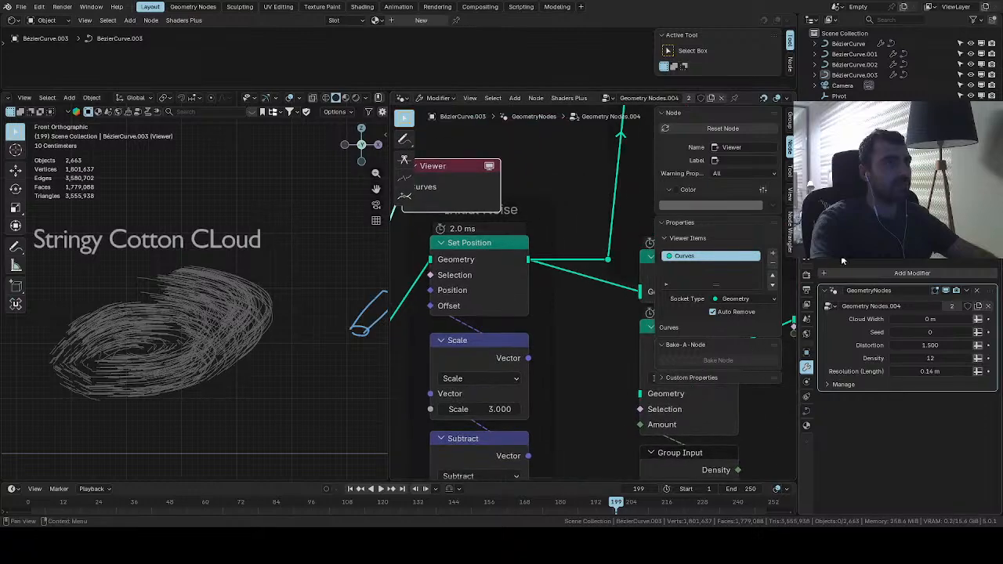
pyautogui.keyDown('ctrl'); pyautogui.keyDown('shift'); pyautogui.click(518, 256); pyautogui.keyUp('shift'); pyautogui.keyUp('ctrl')
# Set the Resample Curve Length before Initial Noise to 0.09 m and the noise offset's Scale factor to 0.370
pyautogui.moveTo(541, 356); pyautogui.dragTo(554, 313, button='middle')
pyautogui.moveTo(512, 366); pyautogui.dragTo(483, 366)
pyautogui.moveTo(470, 365); pyautogui.dragTo(744, 348, button='middle')
pyautogui.moveTo(639, 359); pyautogui.dragTo(621, 359)
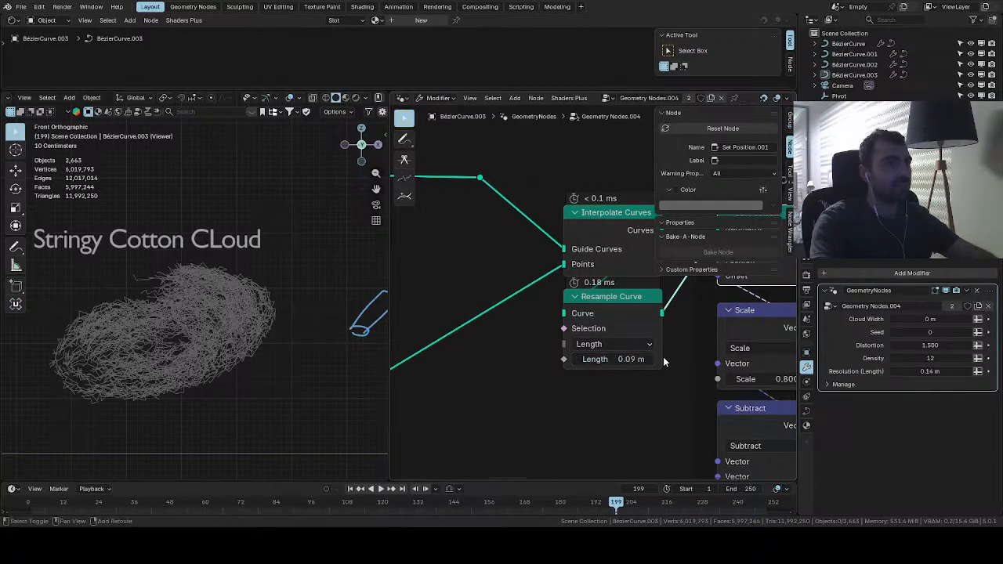
pyautogui.moveTo(663, 361); pyautogui.dragTo(550, 352, button='middle')
pyautogui.moveTo(662, 371); pyautogui.dragTo(632, 371)
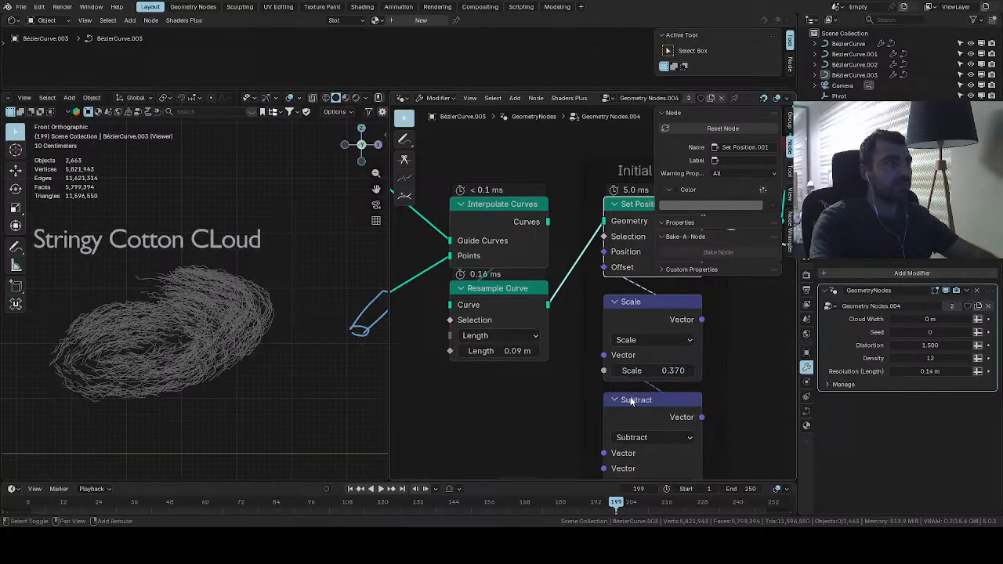
# Set the Initial Noise frame's Noise Texture to Detail 1 and Scale 0.400
pyautogui.moveTo(635, 417); pyautogui.dragTo(585, 269, button='middle')
pyautogui.moveTo(601, 364); pyautogui.dragTo(603, 302, button='middle')
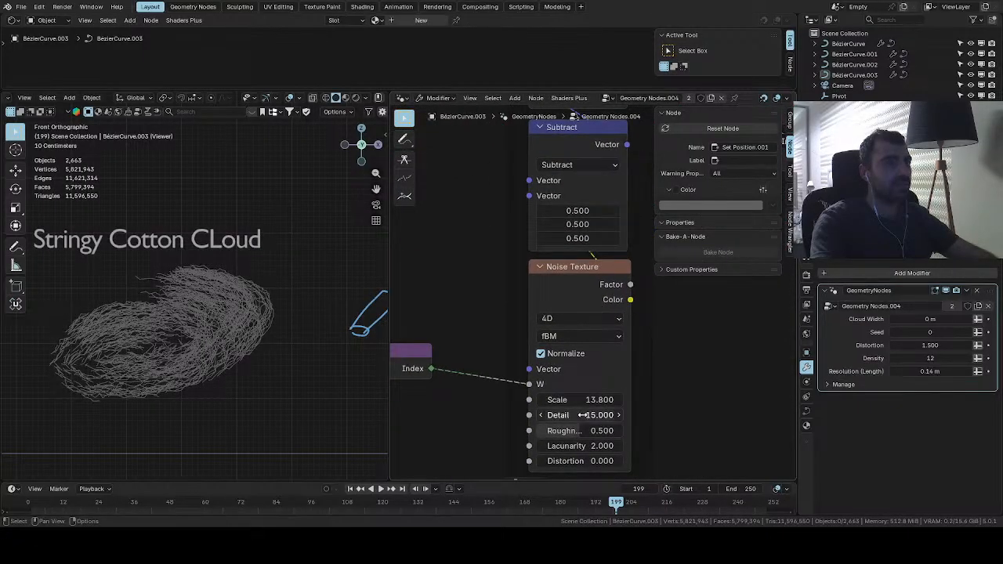
pyautogui.moveTo(584, 415); pyautogui.dragTo(502, 400)
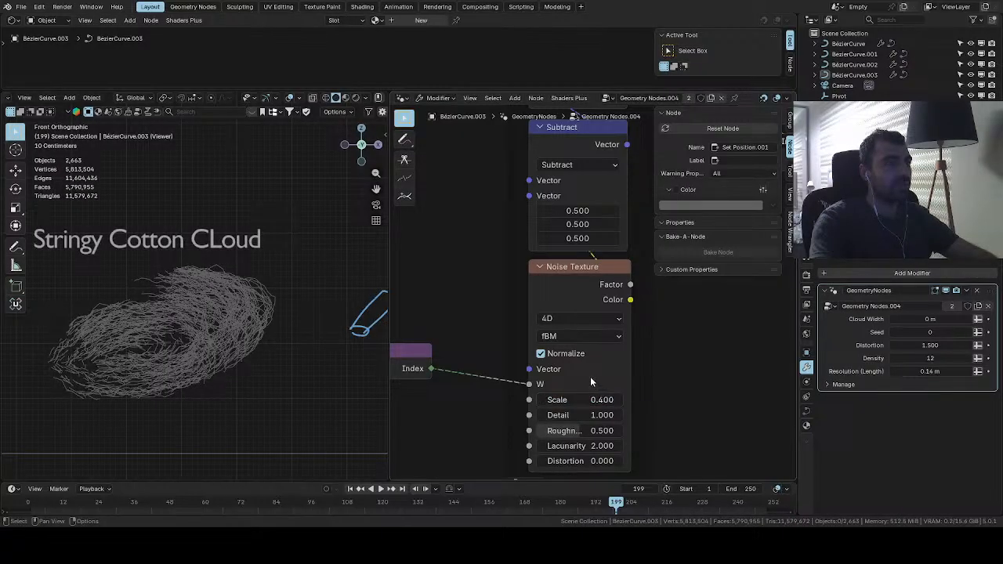
# Add a Position node directly above the Index node beside the Noise Texture
pyautogui.scroll(-5, 576, 345)
pyautogui.moveTo(503, 294); pyautogui.dragTo(555, 285, button='middle')
pyautogui.scroll(3, 549, 274)
pyautogui.hotkey('shift', 'a')
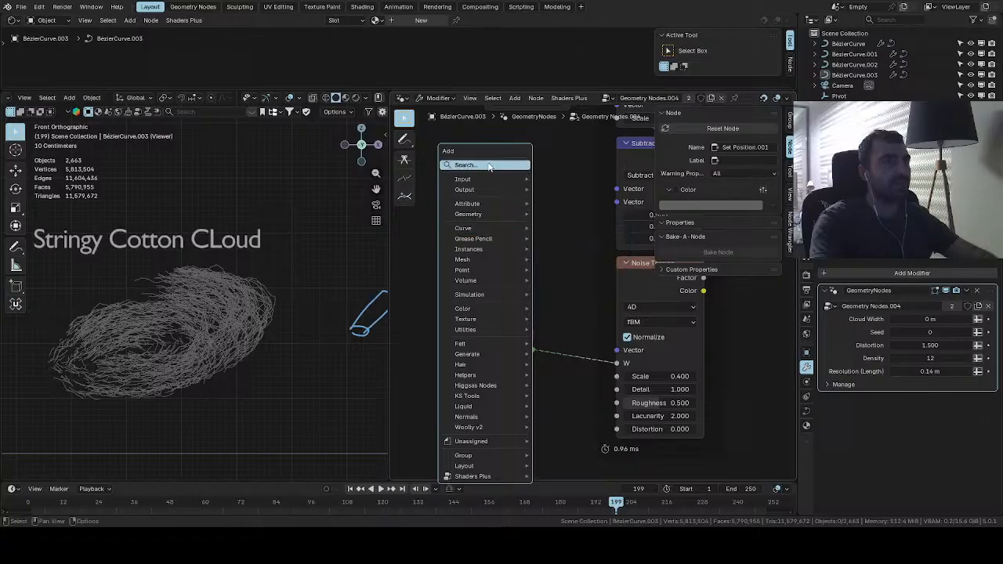
pyautogui.write('position')
pyautogui.press('Return')
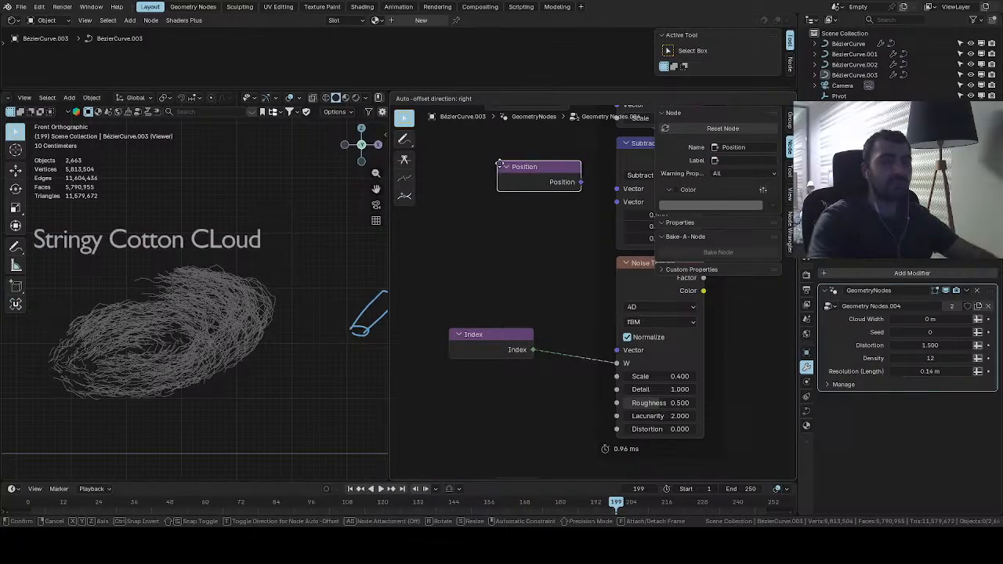
pyautogui.click(522, 299)
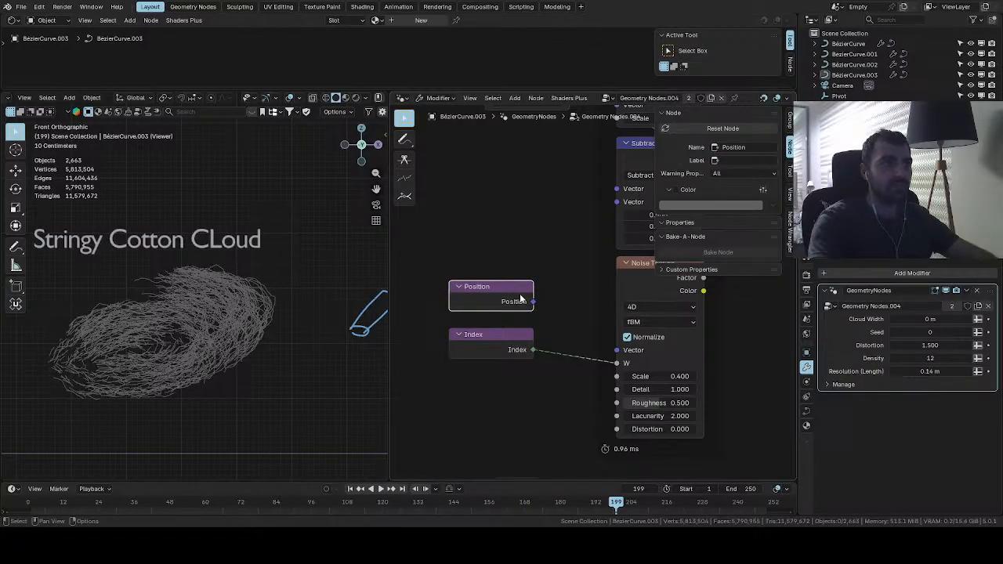
# Combine Position and Index with a vector Add node and feed its result into the Noise Texture's Vector input
pyautogui.moveTo(533, 302); pyautogui.dragTo(571, 320)
pyautogui.write('ad')
pyautogui.press('Return')
pyautogui.click(563, 319)
pyautogui.moveTo(534, 350); pyautogui.dragTo(617, 363)
pyautogui.moveTo(595, 287); pyautogui.dragTo(512, 204)
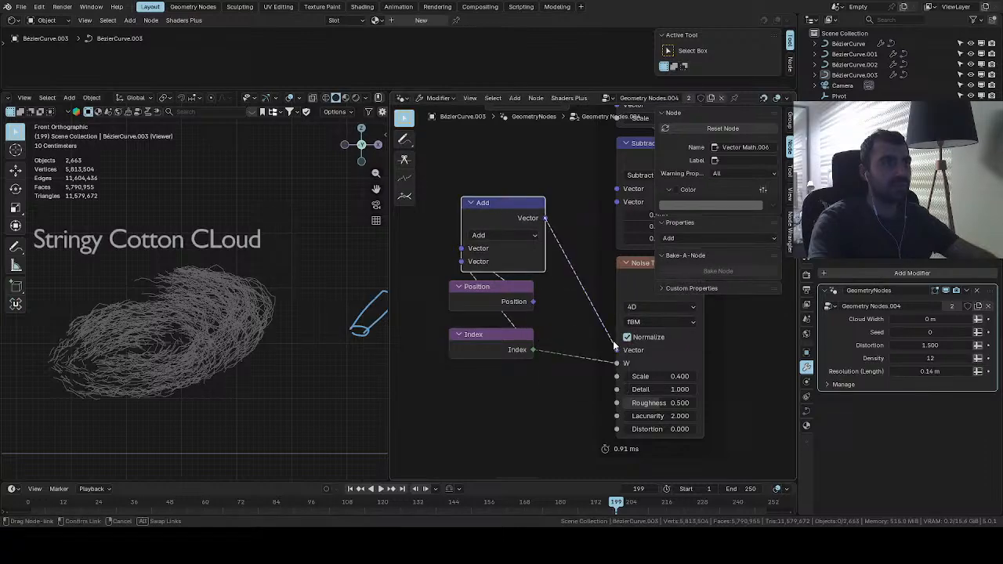
pyautogui.moveTo(616, 345); pyautogui.dragTo(617, 350)
# Cut the link from Index to the Noise Texture's W input and change the texture's dimensions to 3D
pyautogui.keyDown('ctrl'); pyautogui.moveTo(559, 400); pyautogui.dragTo(560, 402, button='right'); pyautogui.keyUp('ctrl')
pyautogui.click(661, 306)
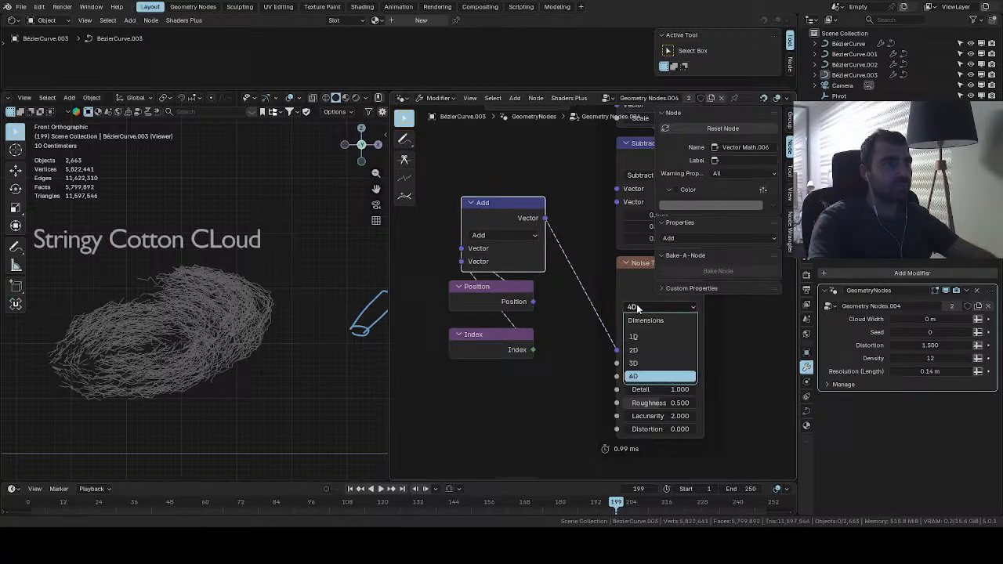
pyautogui.click(661, 361)
# Set the Noise Texture's Detail to 2 and its Scale to 0.120
pyautogui.scroll(2, 278, 327)
pyautogui.moveTo(590, 296); pyautogui.dragTo(531, 351, button='middle')
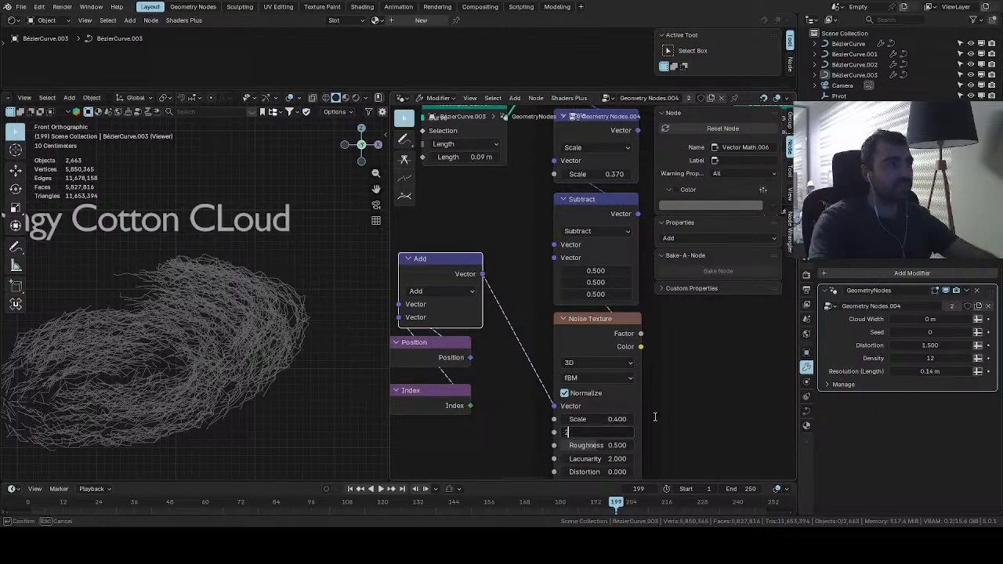
pyautogui.press('Return')
pyautogui.moveTo(603, 420); pyautogui.dragTo(548, 419)
pyautogui.scroll(-2, 333, 329)
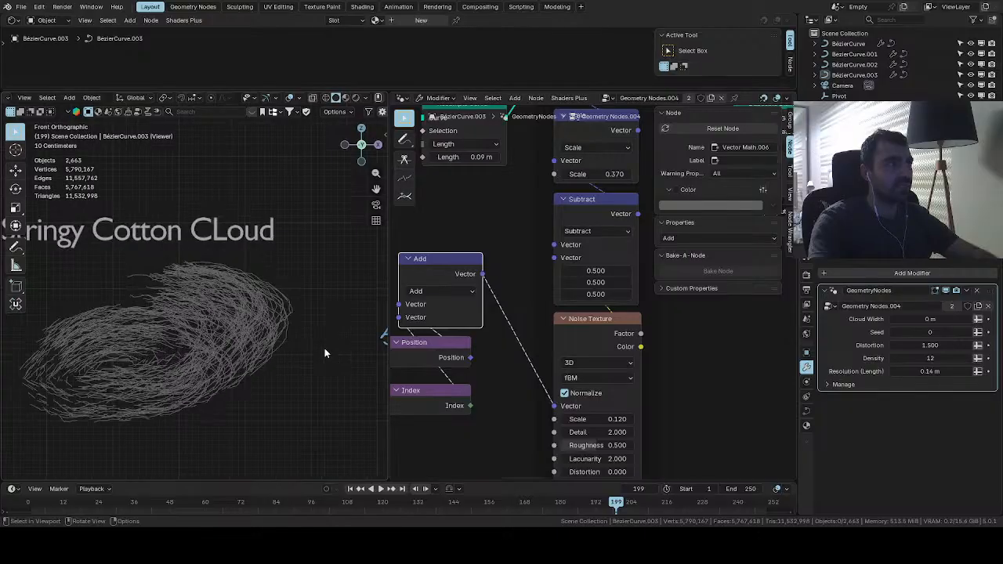
# Set the Initial Noise offset's Scale factor to 0.520
pyautogui.moveTo(547, 293); pyautogui.dragTo(541, 346, button='middle')
pyautogui.scroll(-1, 269, 326)
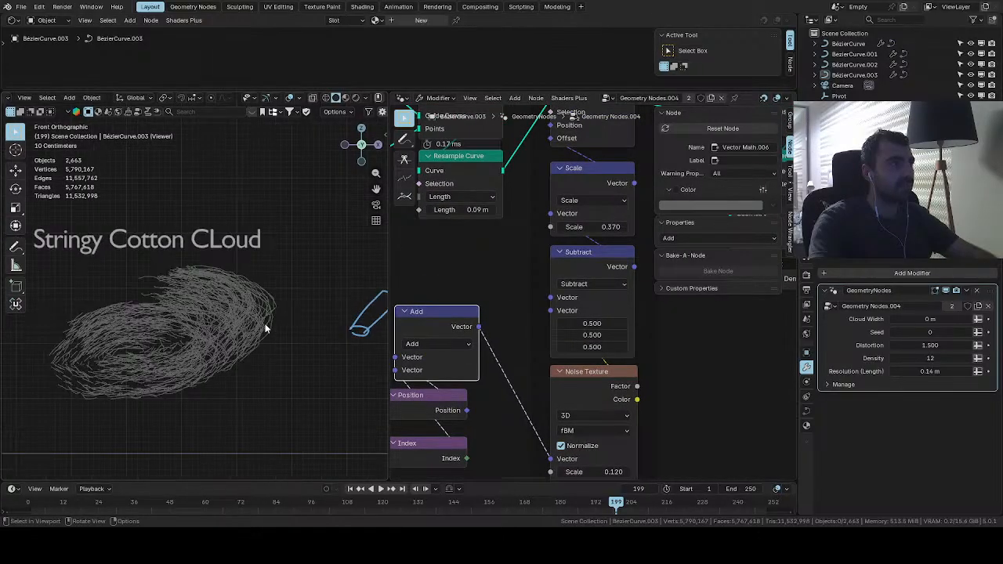
pyautogui.moveTo(584, 270); pyautogui.dragTo(546, 350, button='middle')
pyautogui.moveTo(568, 309); pyautogui.dragTo(627, 309)
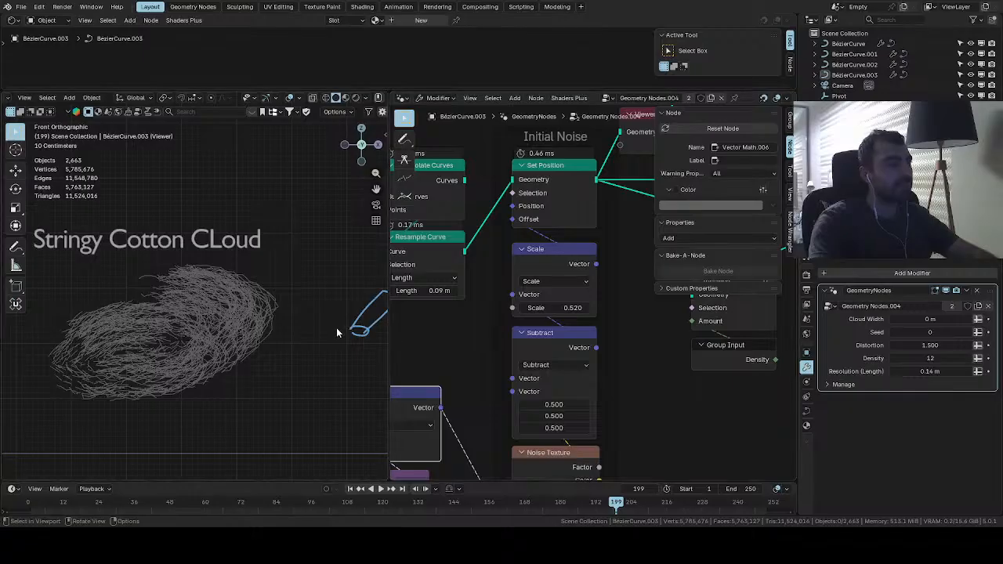
pyautogui.scroll(1, 319, 328)
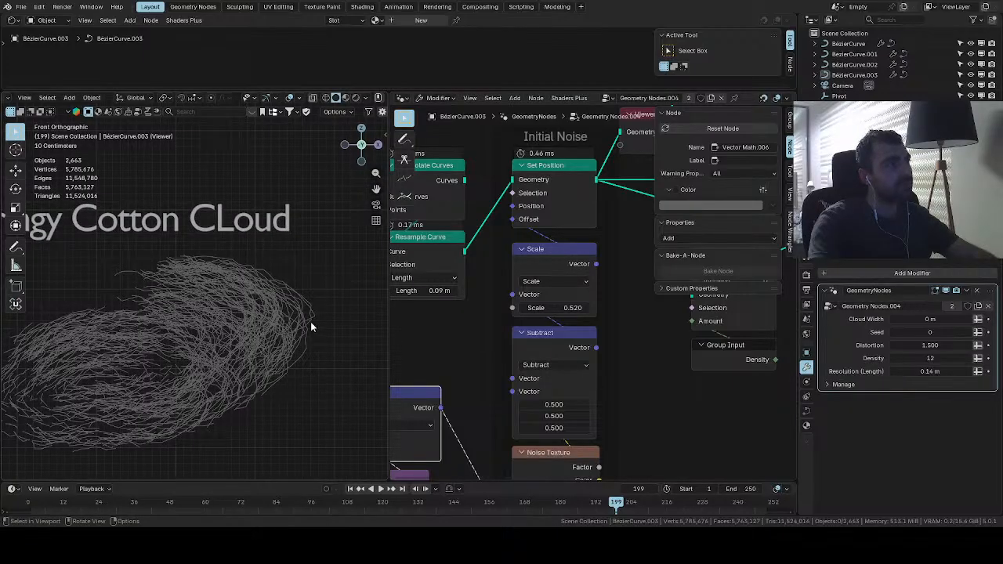
# Delete the Viewer beside the Initial Noise frame and set the modifier's Distortion to 0.700
pyautogui.scroll(-3, 548, 280)
pyautogui.scroll(1, 549, 281)
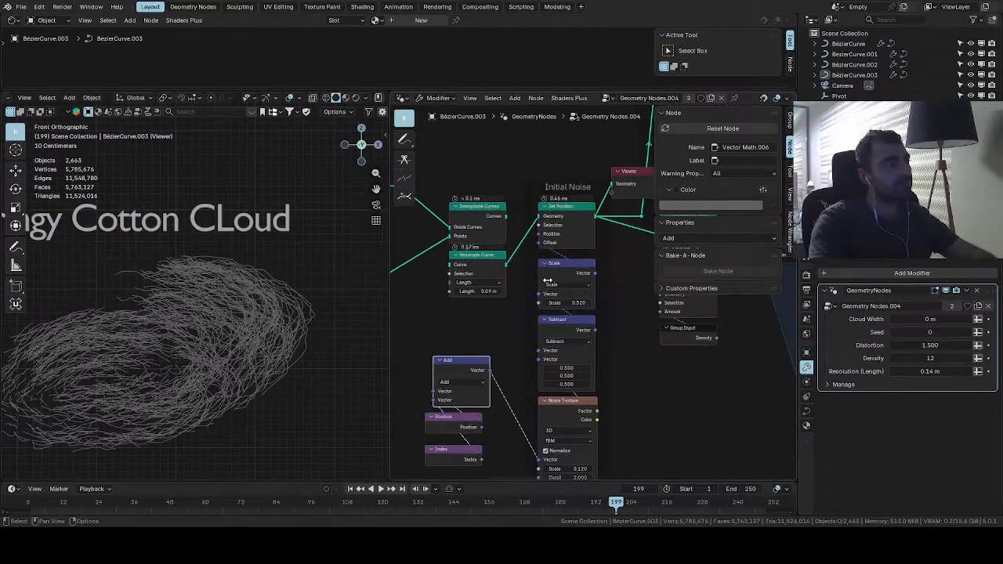
pyautogui.moveTo(562, 283); pyautogui.dragTo(476, 354, button='middle')
pyautogui.click(545, 250)
pyautogui.press('x')
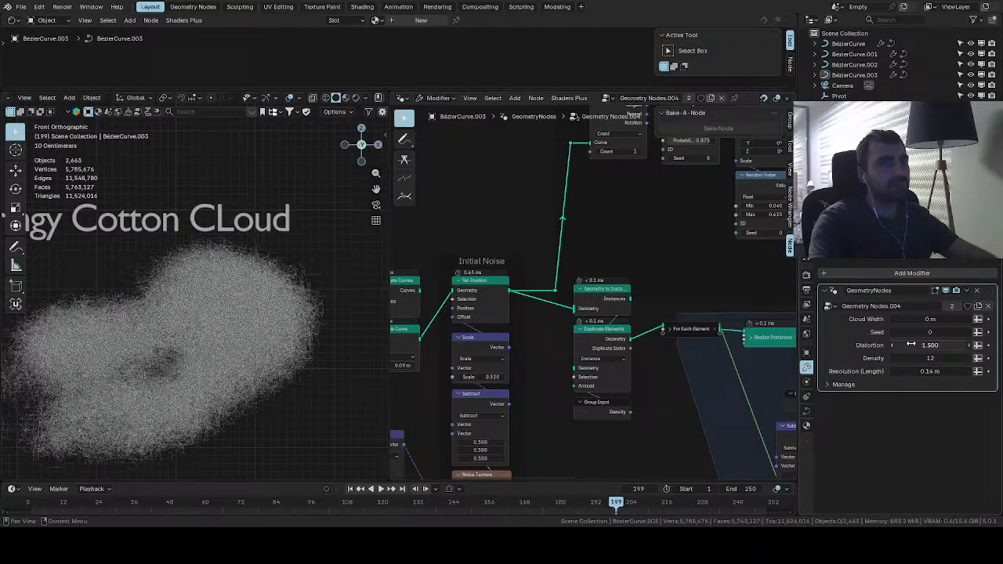
pyautogui.press('Return')
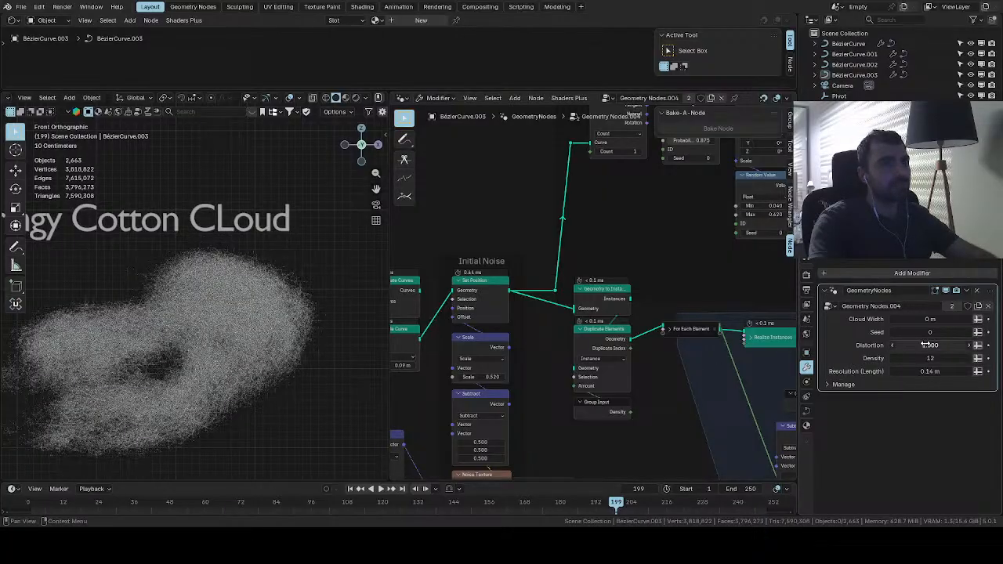
pyautogui.moveTo(927, 345); pyautogui.dragTo(903, 345)
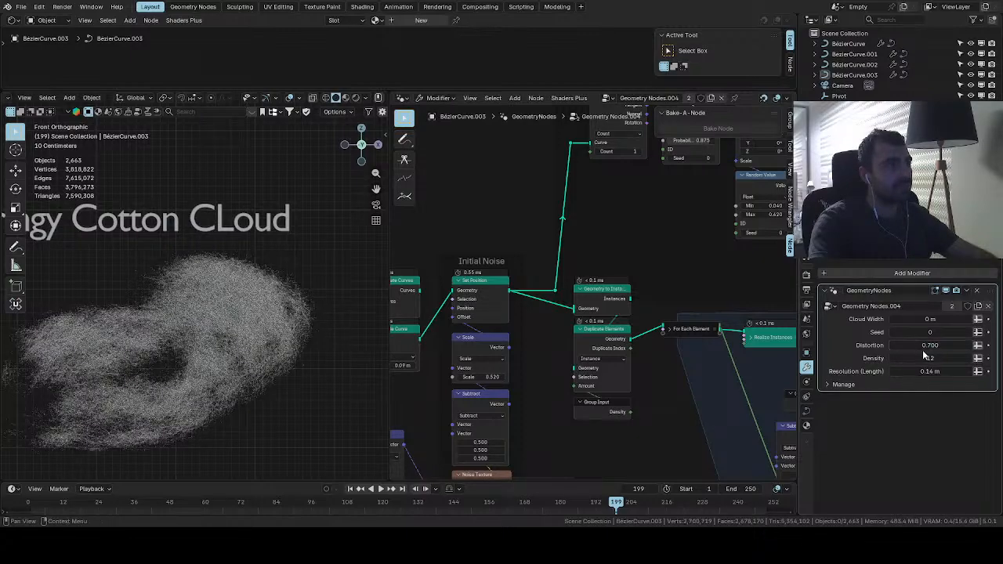
# Arrange Curve Circle above and Named Attribute below the final Curve to Mesh node, and set the circle's Radius to 0.023 m
pyautogui.moveTo(669, 356); pyautogui.dragTo(534, 235, button='middle')
pyautogui.click(505, 226)
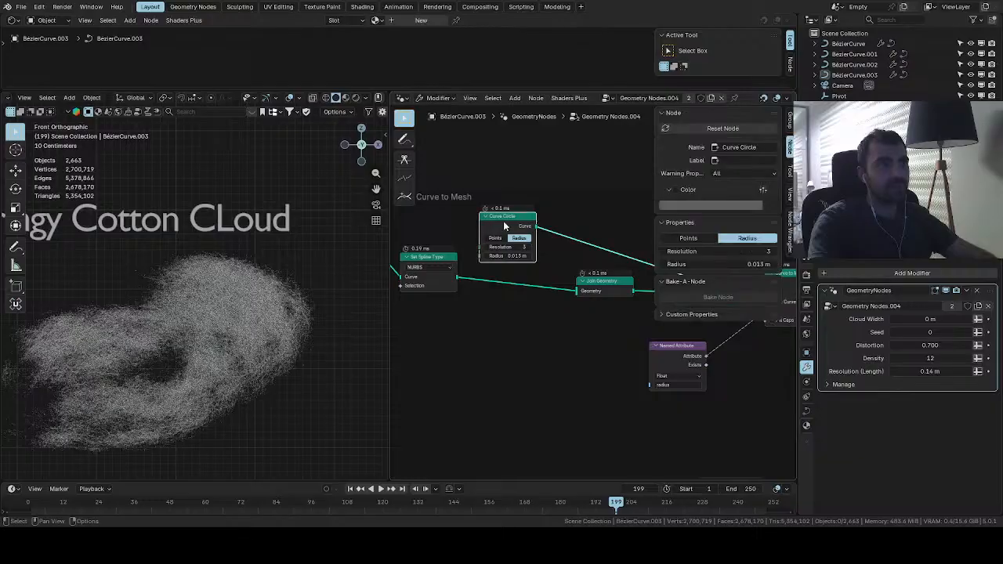
pyautogui.moveTo(506, 226); pyautogui.dragTo(700, 214)
pyautogui.moveTo(615, 225); pyautogui.dragTo(432, 253, button='middle')
pyautogui.scroll(1, 432, 253)
pyautogui.moveTo(493, 221); pyautogui.dragTo(596, 230)
pyautogui.moveTo(613, 276); pyautogui.dragTo(617, 276)
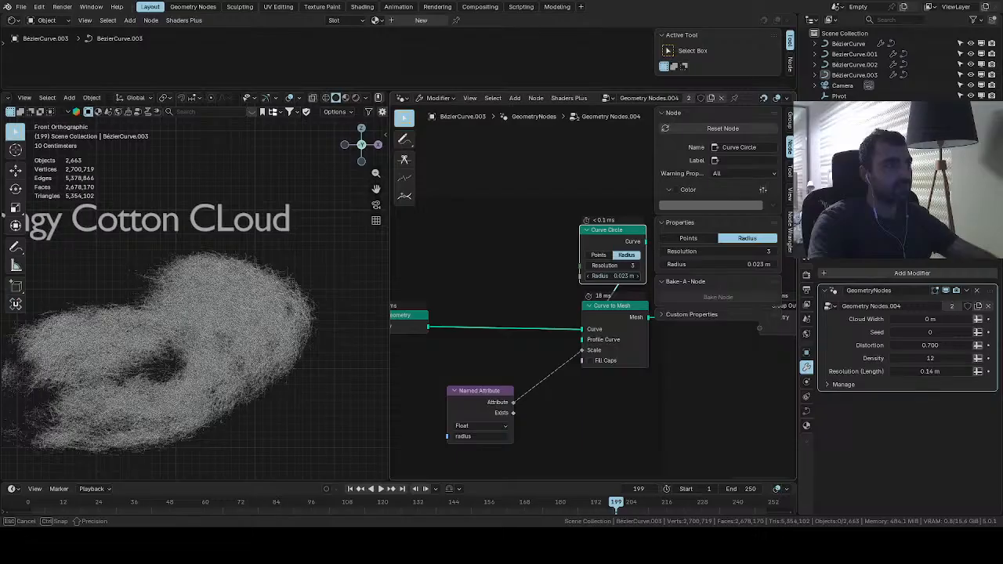
pyautogui.moveTo(502, 391); pyautogui.dragTo(635, 381)
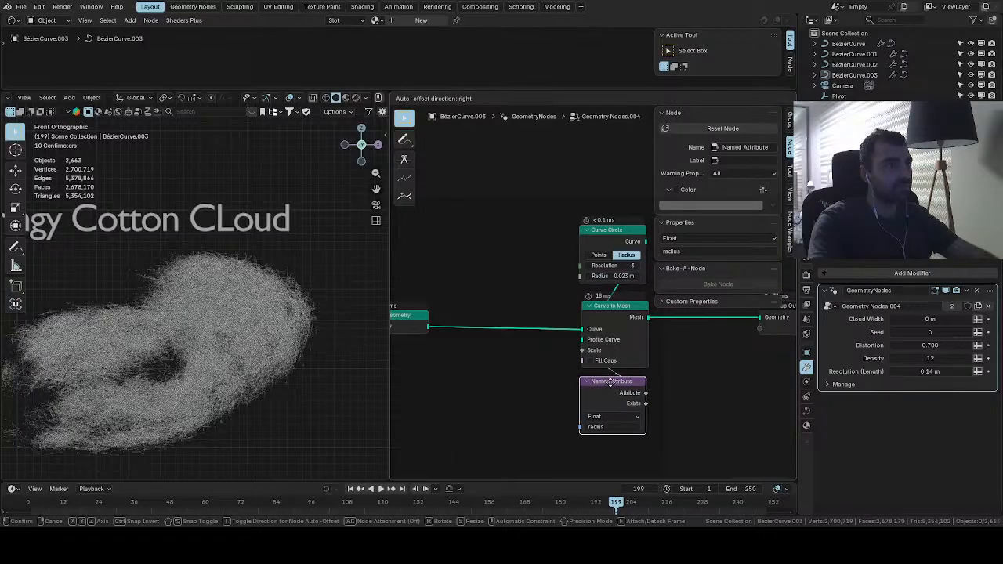
# Set the Stringy Cotton Cloud modifier's Density to 7 and its Distortion to 0.600
pyautogui.scroll(2, 255, 375)
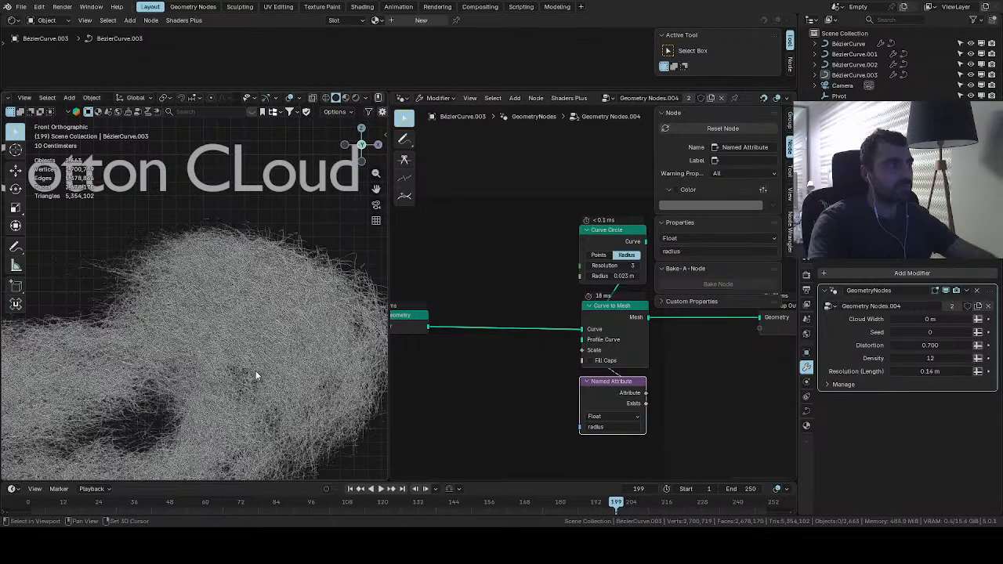
pyautogui.scroll(3, 256, 371)
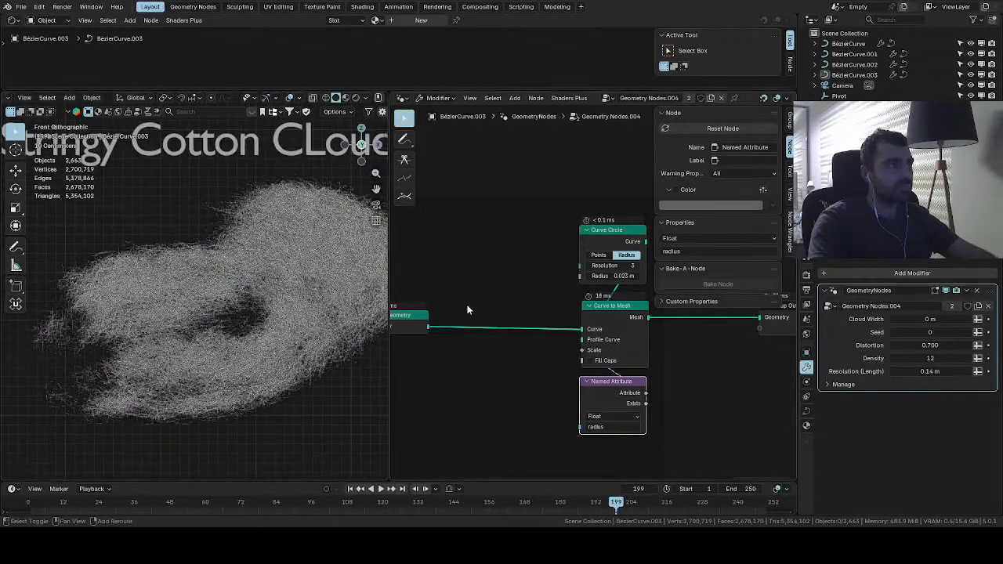
pyautogui.keyDown('ctrl'); pyautogui.hscroll(-5, 708, 321); pyautogui.keyUp('ctrl')
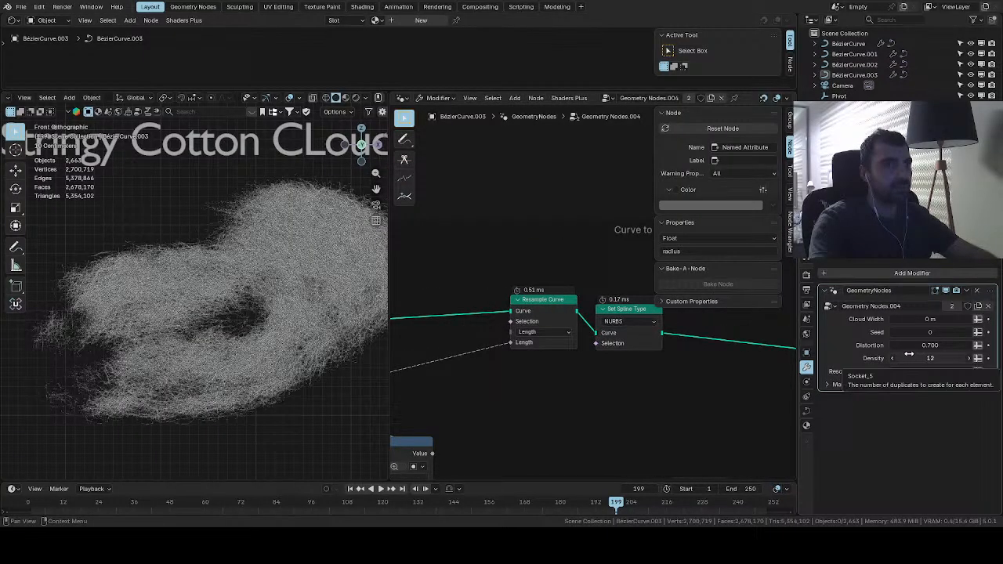
pyautogui.moveTo(910, 354); pyautogui.dragTo(880, 354)
pyautogui.keyDown('ctrl'); pyautogui.hscroll(5, 472, 352); pyautogui.keyUp('ctrl')
pyautogui.keyDown('ctrl'); pyautogui.hscroll(5, 472, 352); pyautogui.keyUp('ctrl')
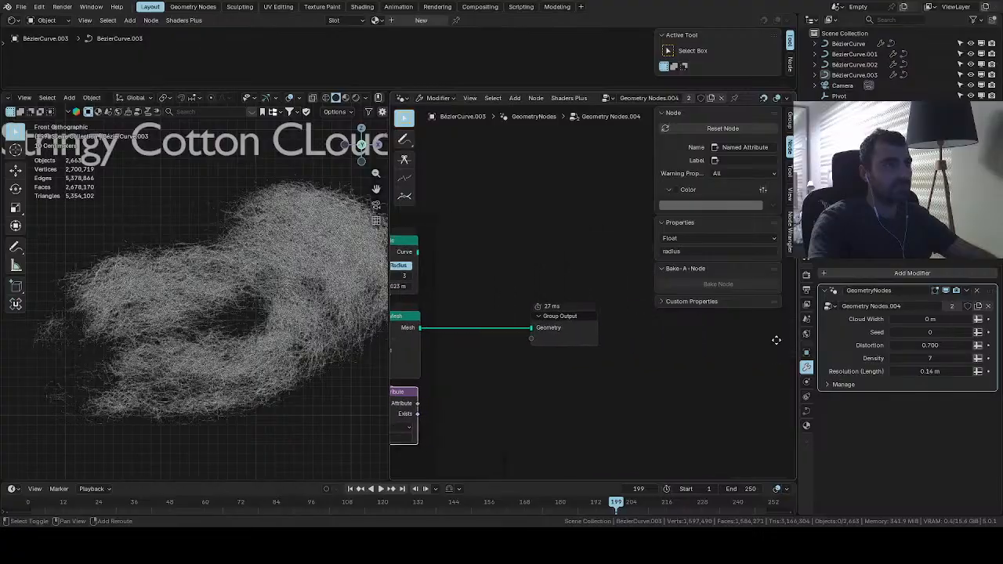
pyautogui.keyDown('ctrl'); pyautogui.hscroll(2, 751, 347); pyautogui.keyUp('ctrl')
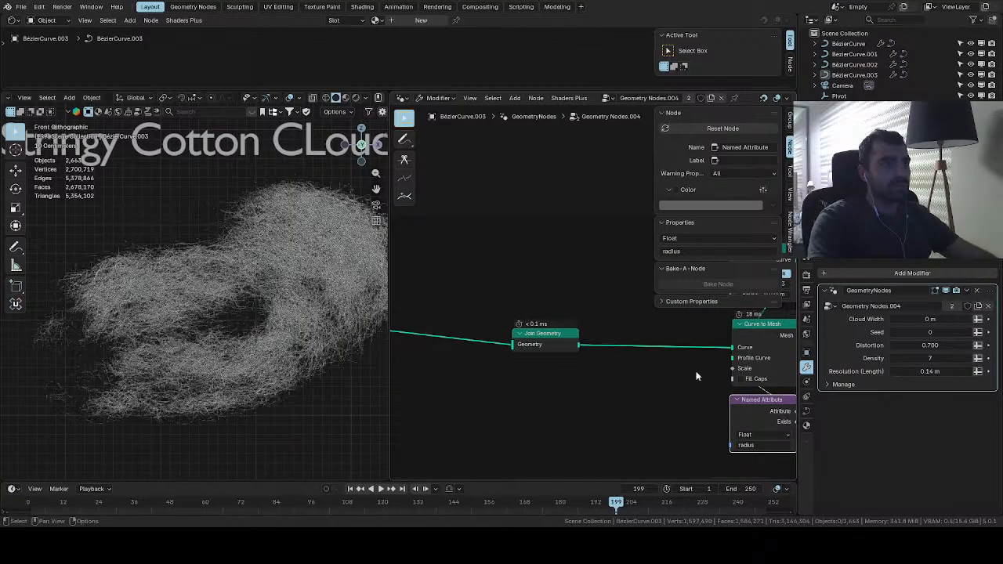
pyautogui.keyDown('ctrl'); pyautogui.hscroll(8, 544, 369); pyautogui.keyUp('ctrl')
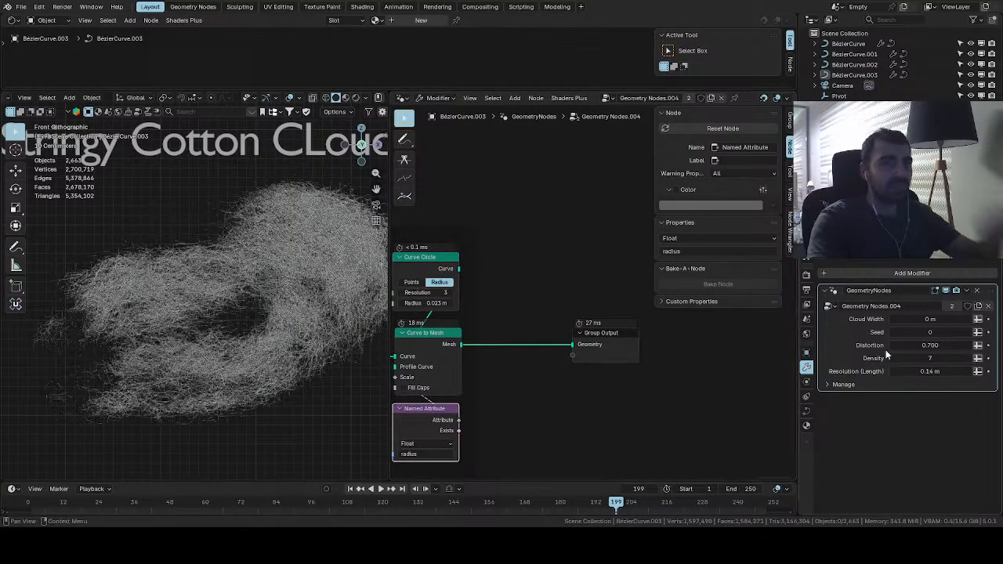
pyautogui.moveTo(885, 345)
pyautogui.mouseDown()
pyautogui.moveTo(810, 345)
pyautogui.moveTo(933, 345)
pyautogui.moveTo(764, 345)
pyautogui.moveTo(899, 345)
pyautogui.moveTo(829, 345)
pyautogui.mouseUp()
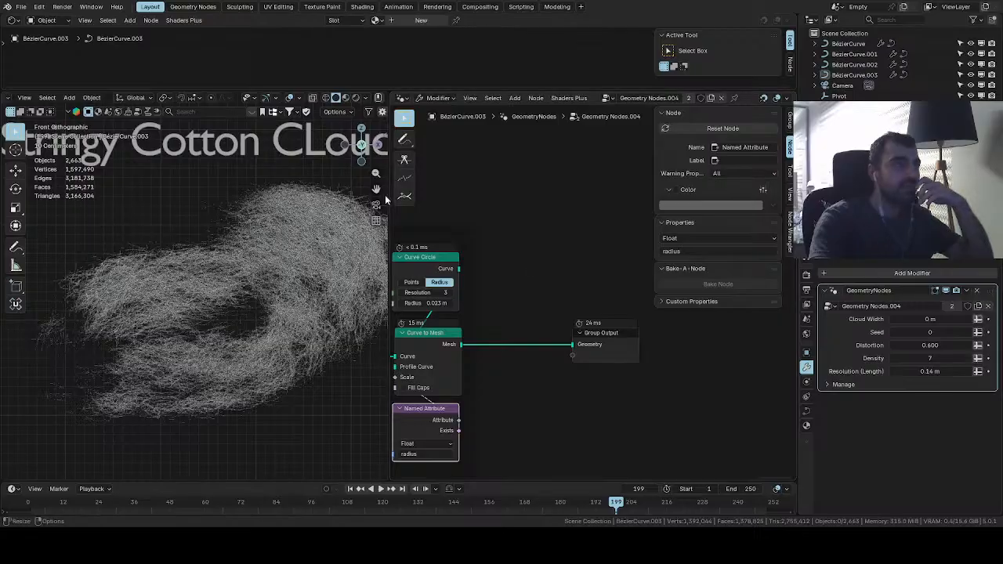
# Switch the viewport to rendered shading and set the Curve Circle's Radius to 0.005 m
pyautogui.click(356, 97)
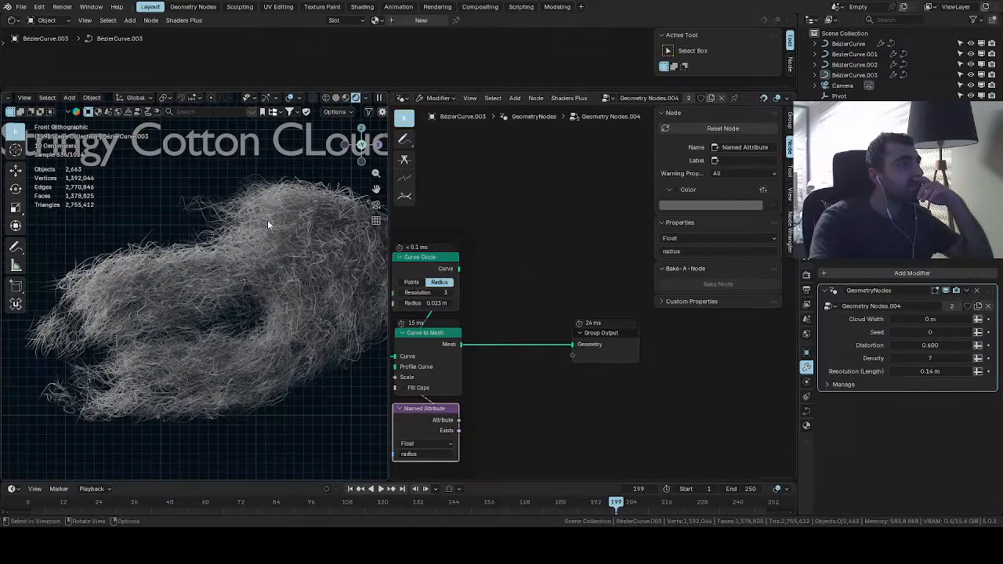
pyautogui.moveTo(427, 337); pyautogui.dragTo(529, 299, button='middle')
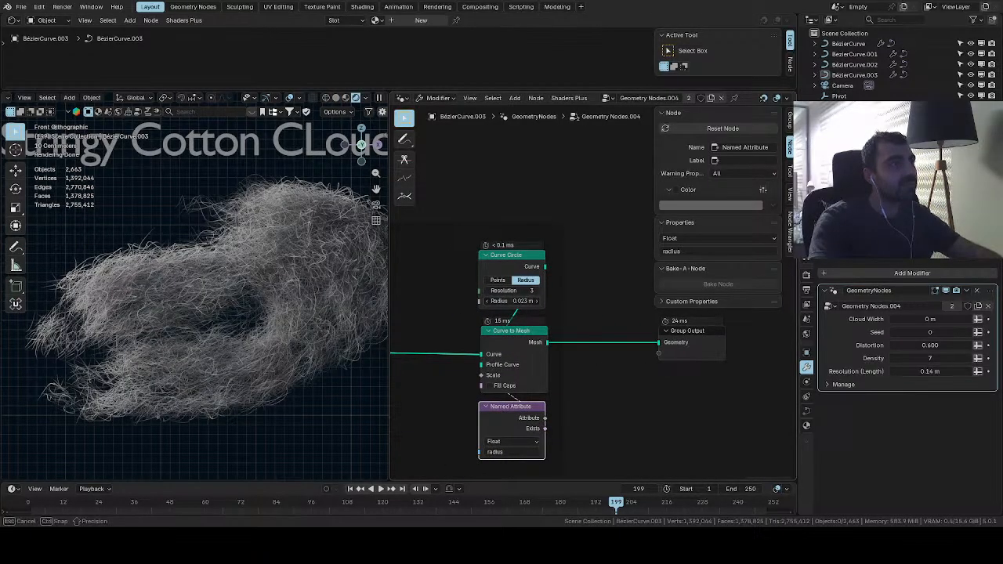
pyautogui.moveTo(511, 301); pyautogui.dragTo(494, 301)
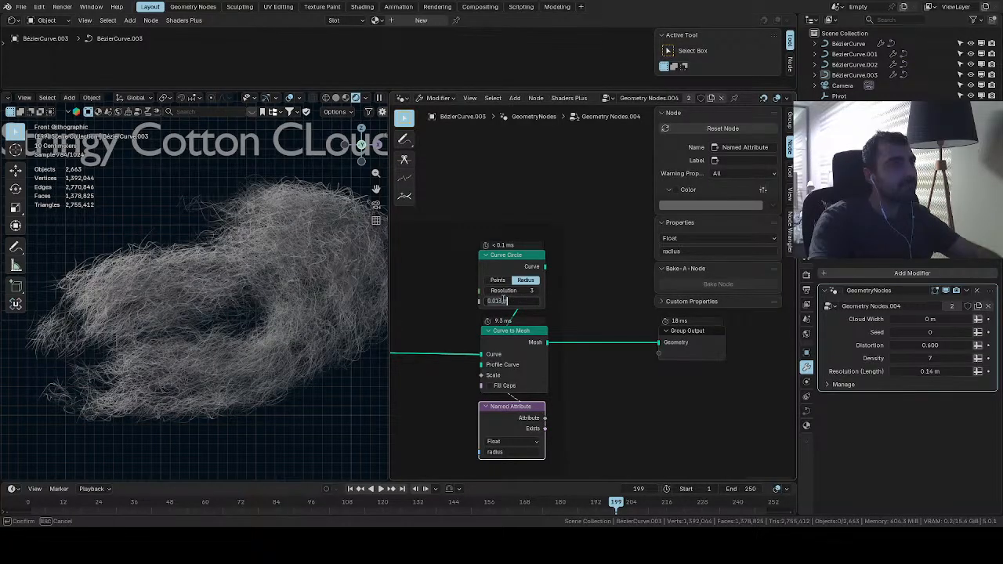
pyautogui.moveTo(498, 302); pyautogui.dragTo(496, 301)
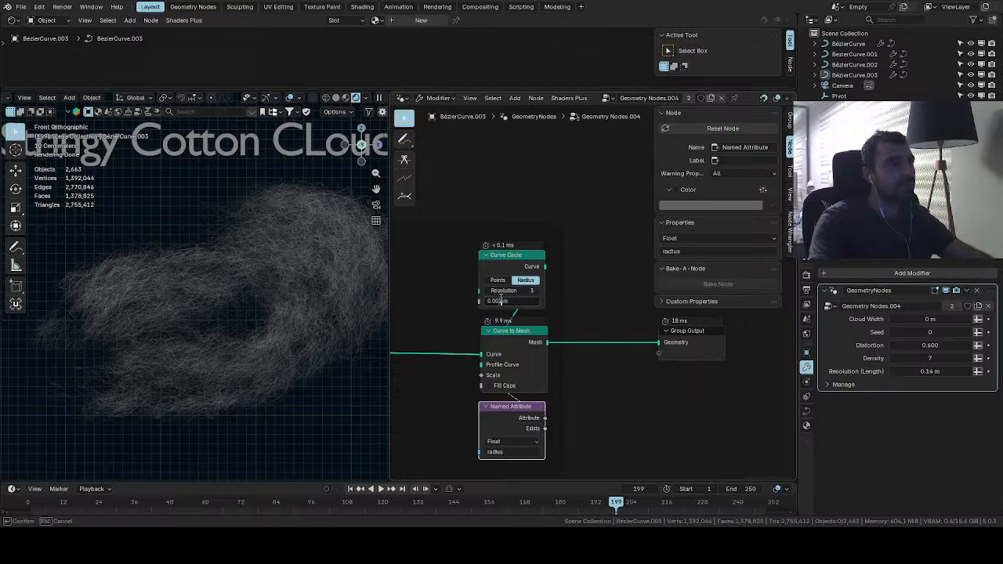
pyautogui.moveTo(611, 341); pyautogui.dragTo(616, 346)
pyautogui.scroll(-5, 304, 315)
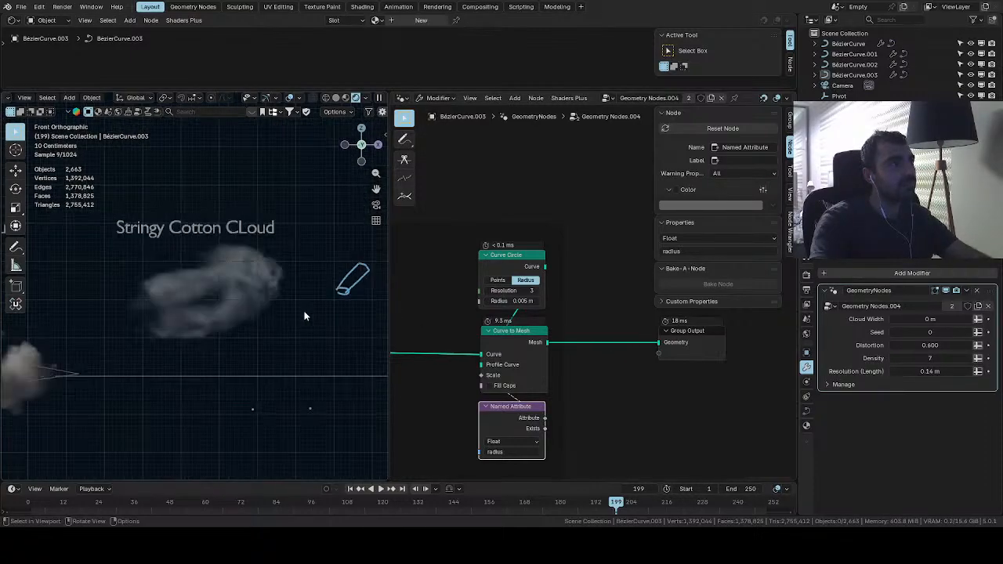
pyautogui.scroll(5, 306, 316)
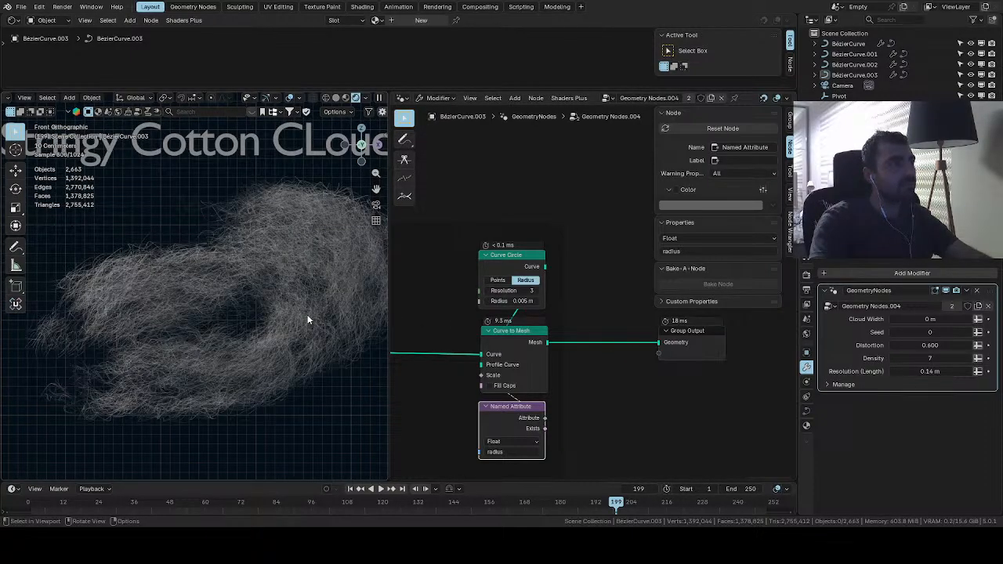
# Set the Stringy Cotton Cloud's Cloud Width to 3.87 m, Distortion to 0.680 and Density to 11
pyautogui.click(308, 320)
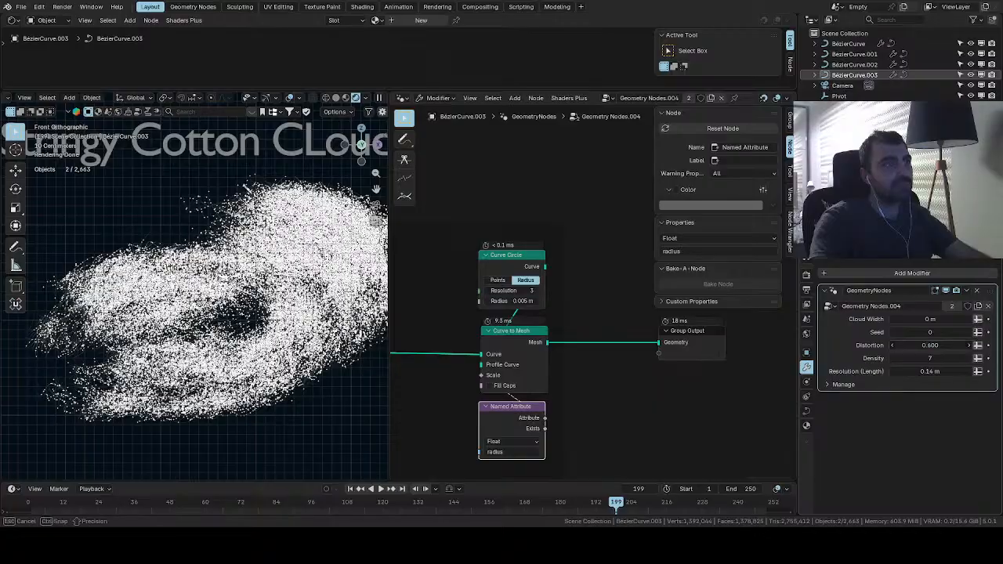
pyautogui.moveTo(931, 345); pyautogui.dragTo(953, 319)
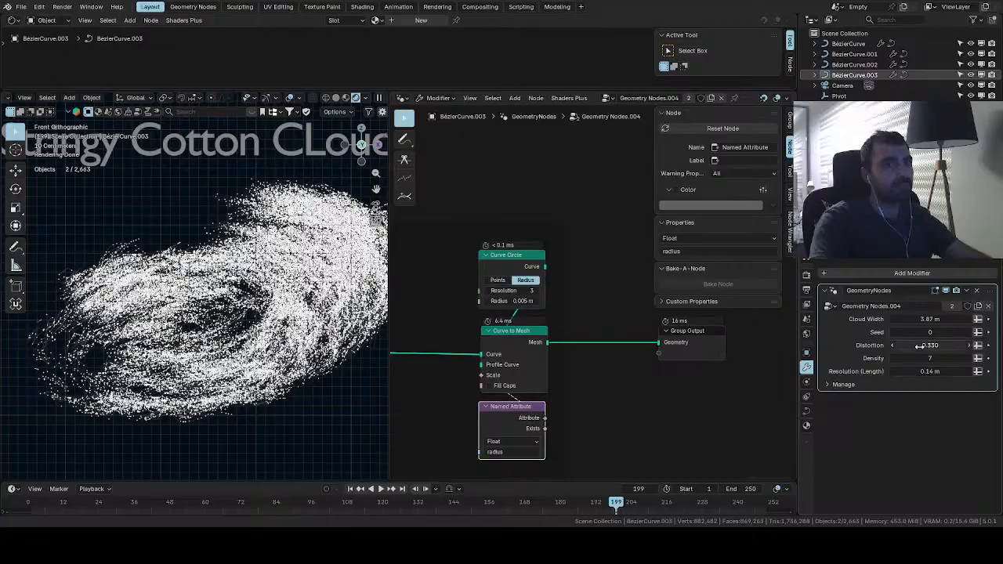
pyautogui.moveTo(925, 358); pyautogui.dragTo(945, 345)
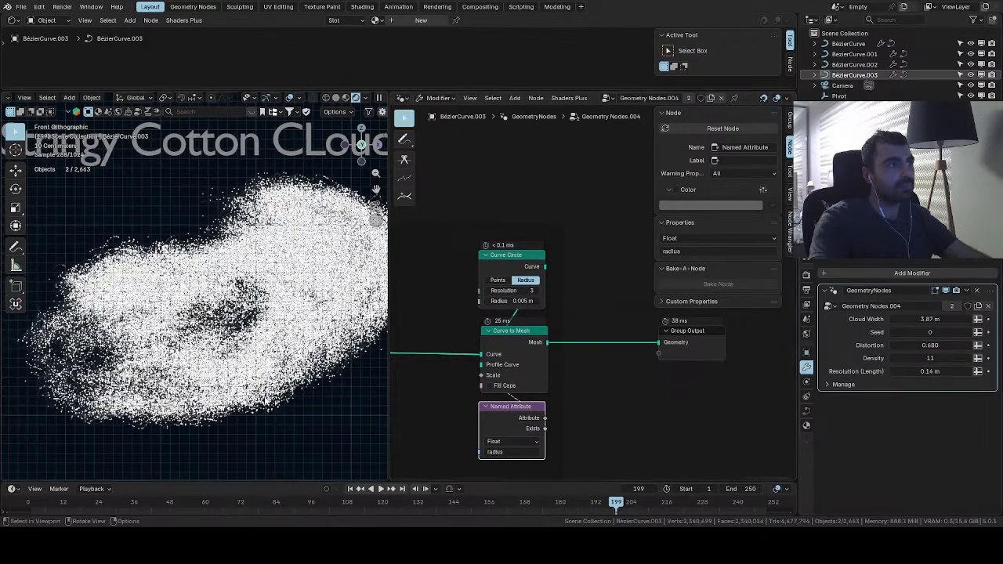
pyautogui.click(283, 435)
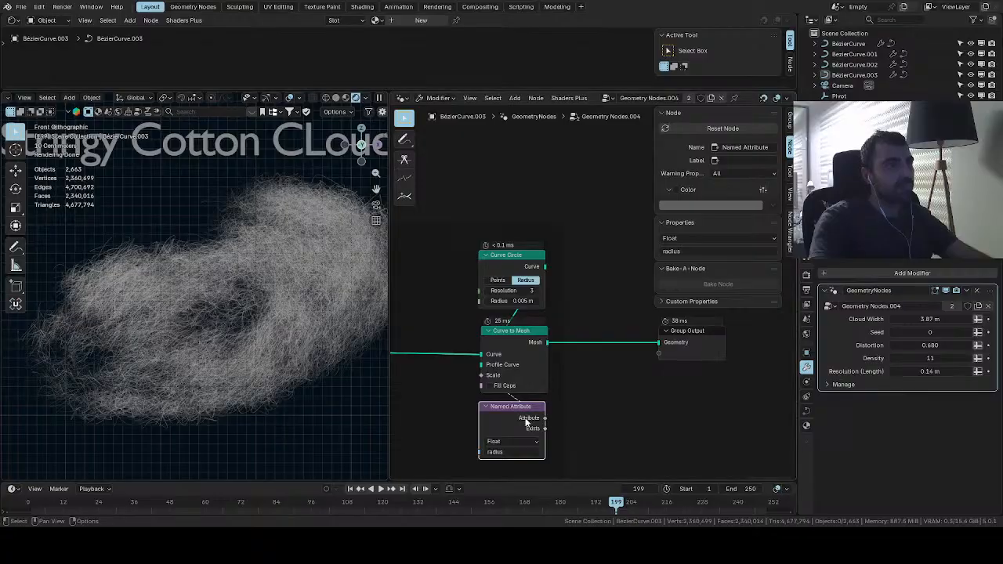
pyautogui.moveTo(625, 387); pyautogui.dragTo(445, 380, button='middle')
pyautogui.scroll(-4, 500, 381)
pyautogui.scroll(-2, 501, 384)
pyautogui.scroll(-4, 247, 353)
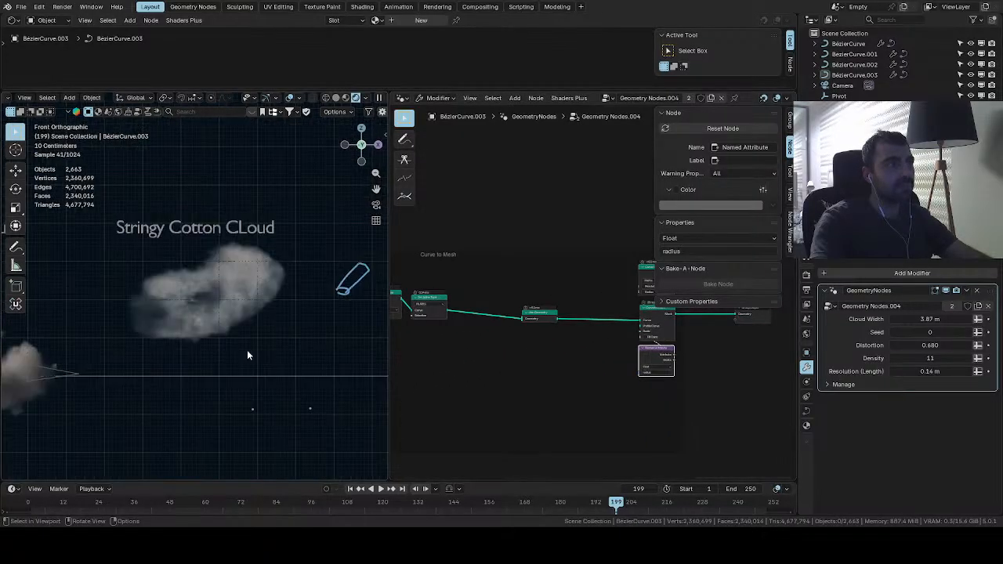
pyautogui.scroll(6, 542, 356)
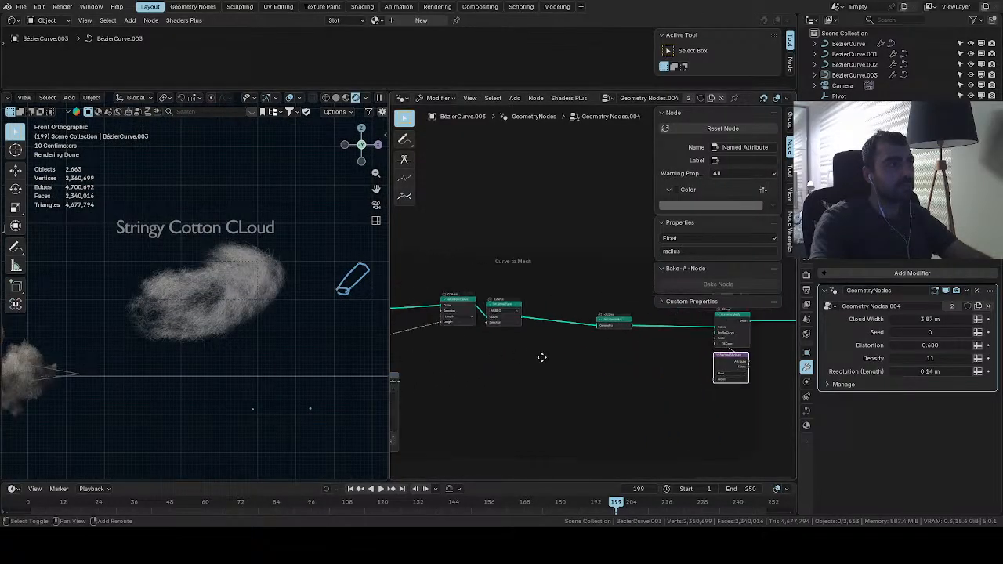
# Move the Subtract node and the nearby reroute point clear of the lower Noise Texture in the For Each Element zone
pyautogui.moveTo(489, 416); pyautogui.dragTo(750, 410, button='middle')
pyautogui.scroll(4, 501, 313)
pyautogui.scroll(2, 508, 328)
pyautogui.scroll(-5, 597, 409)
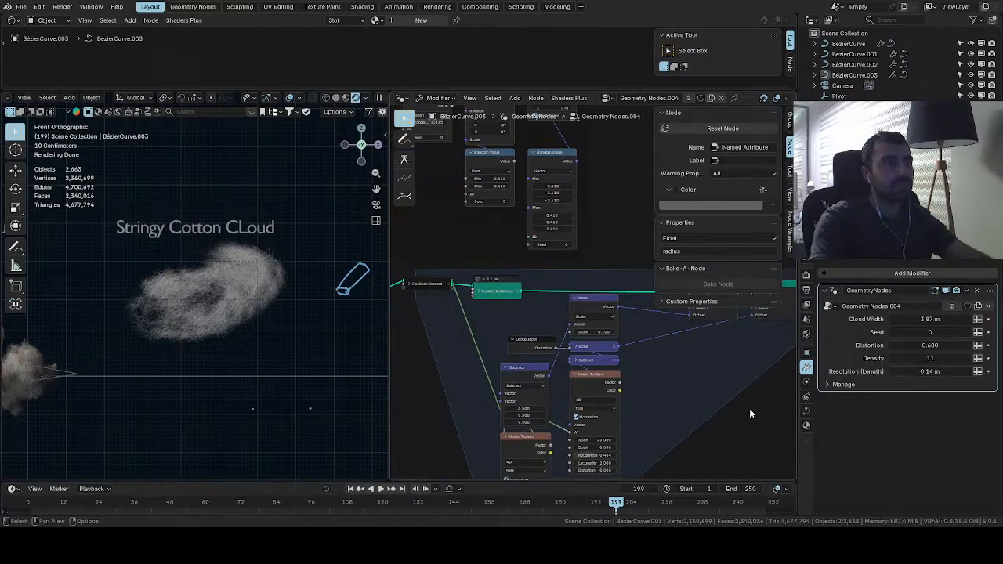
pyautogui.scroll(3, 604, 428)
pyautogui.moveTo(604, 430); pyautogui.dragTo(584, 347, button='middle')
pyautogui.scroll(3, 584, 347)
pyautogui.moveTo(508, 407); pyautogui.dragTo(548, 406, button='middle')
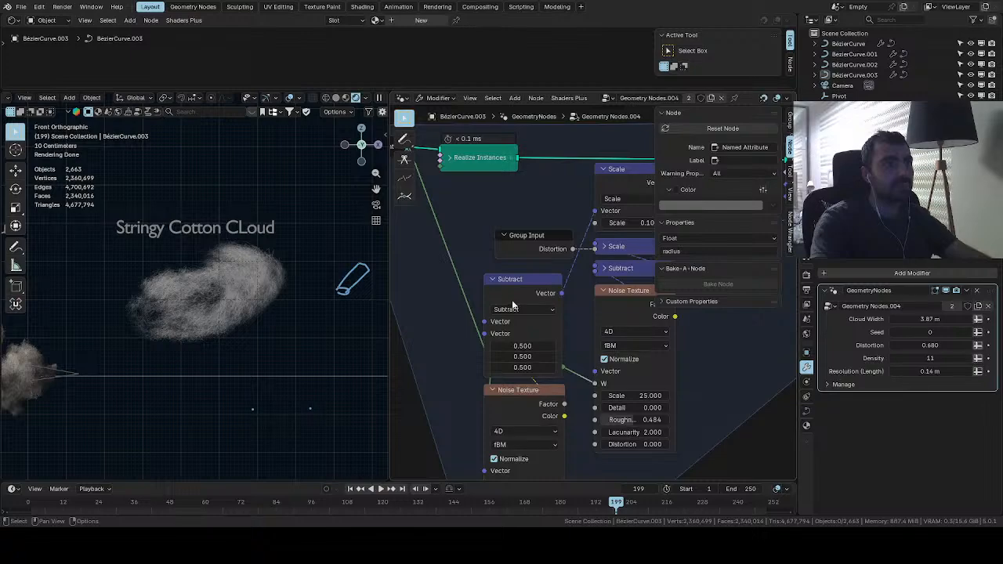
pyautogui.moveTo(519, 287); pyautogui.dragTo(528, 253)
pyautogui.moveTo(455, 308); pyautogui.dragTo(481, 295, button='middle')
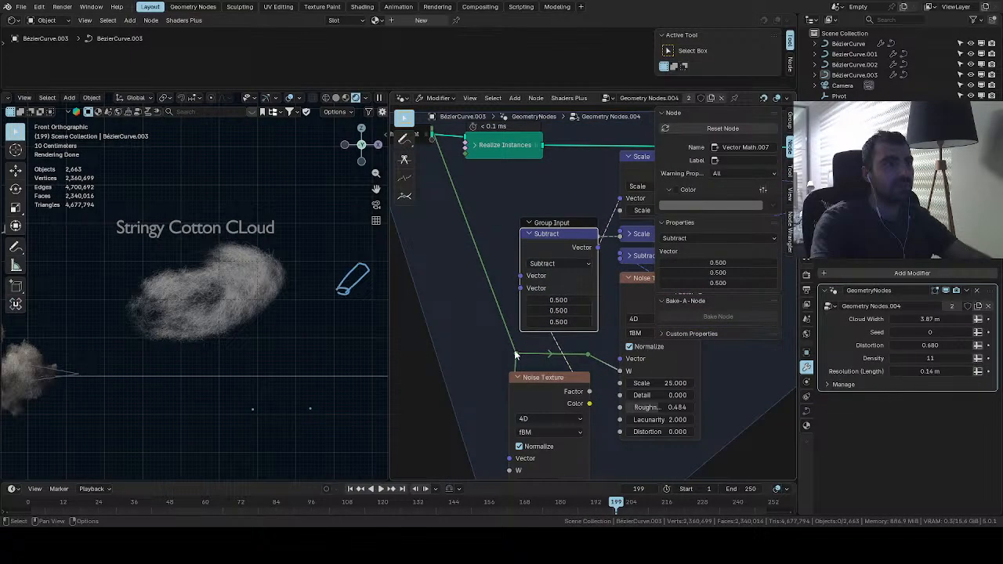
pyautogui.moveTo(517, 353); pyautogui.dragTo(432, 327)
# Switch the lower Noise Texture from 4D to 3D and add a Position node beside it
pyautogui.moveTo(529, 391); pyautogui.dragTo(546, 337, button='middle')
pyautogui.click(548, 340)
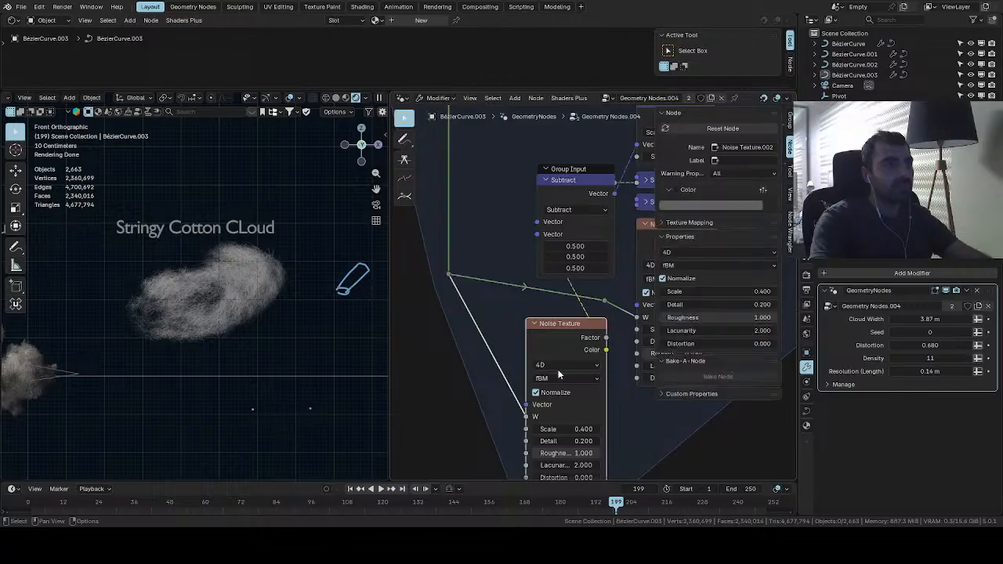
pyautogui.click(557, 367)
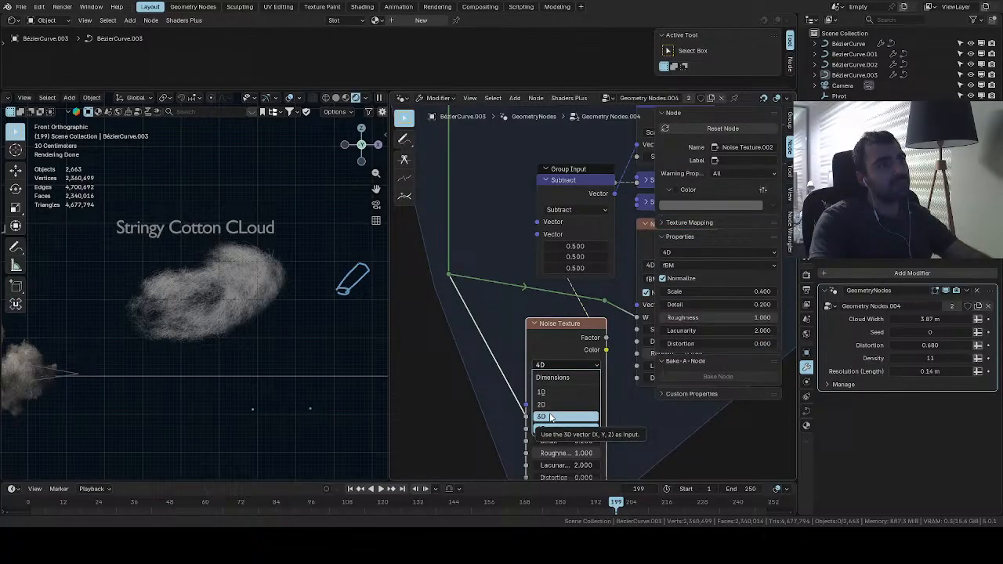
pyautogui.click(552, 417)
pyautogui.hotkey('shift', 'a')
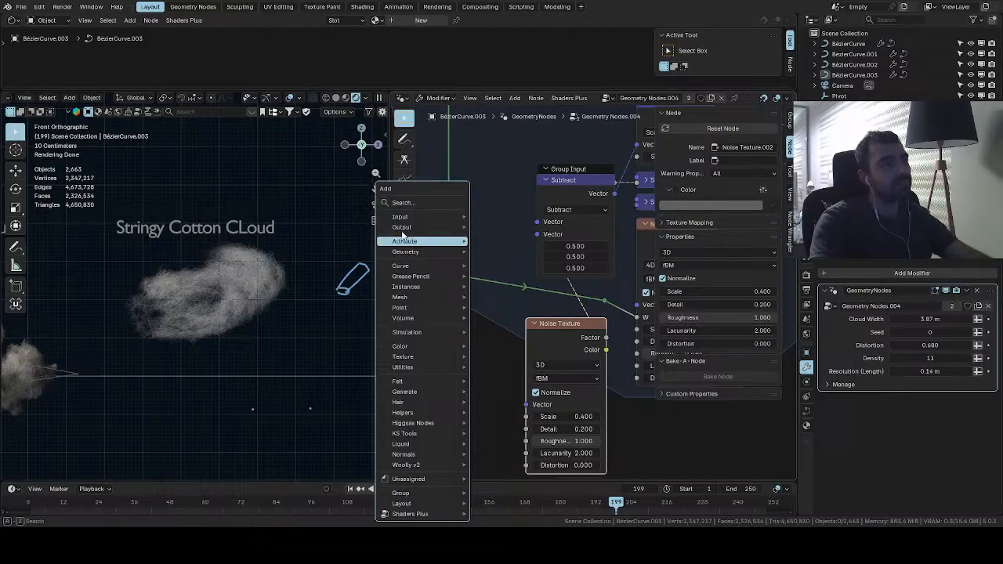
pyautogui.click(420, 203)
pyautogui.press('Return')
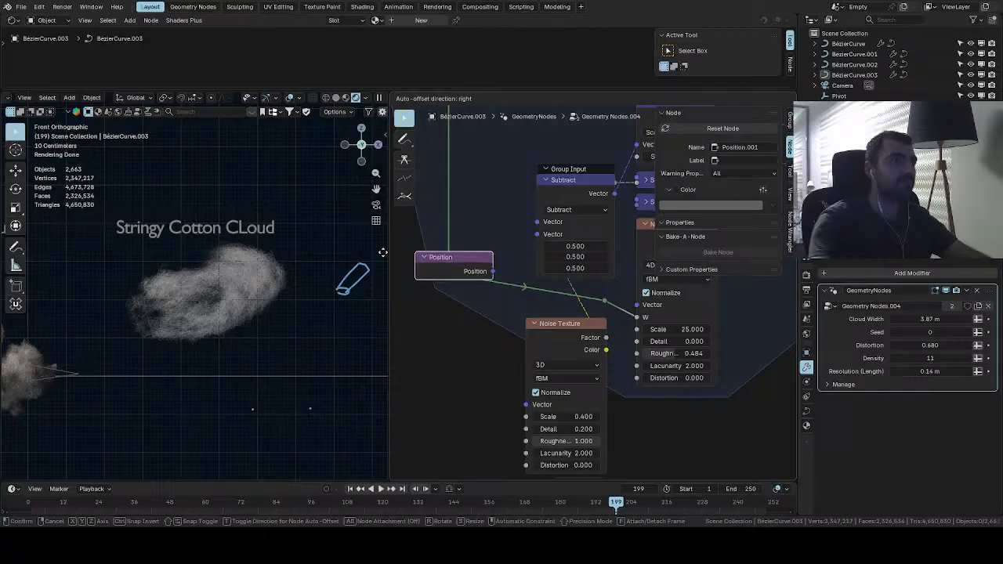
pyautogui.click(436, 351)
# Set Detail to 2 on both Noise Textures in the zone
pyautogui.write('2')
pyautogui.press('Return')
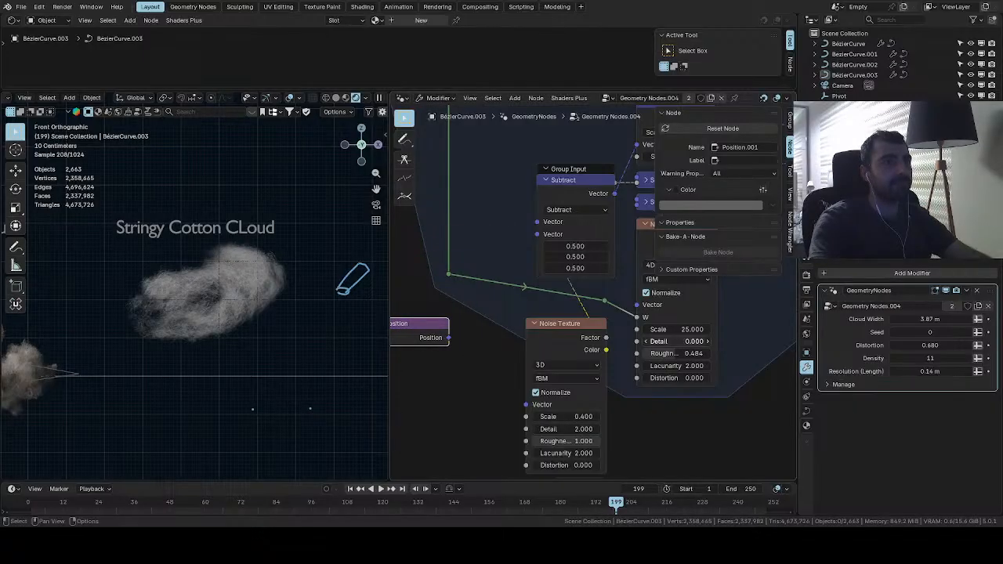
pyautogui.press('Return')
# Add a Vector Math Add node combining Position with the reroute's value, and feed its result into the lower Noise Texture's Vector
pyautogui.moveTo(459, 341); pyautogui.dragTo(519, 350, button='middle')
pyautogui.moveTo(508, 348); pyautogui.dragTo(546, 376)
pyautogui.write('ad')
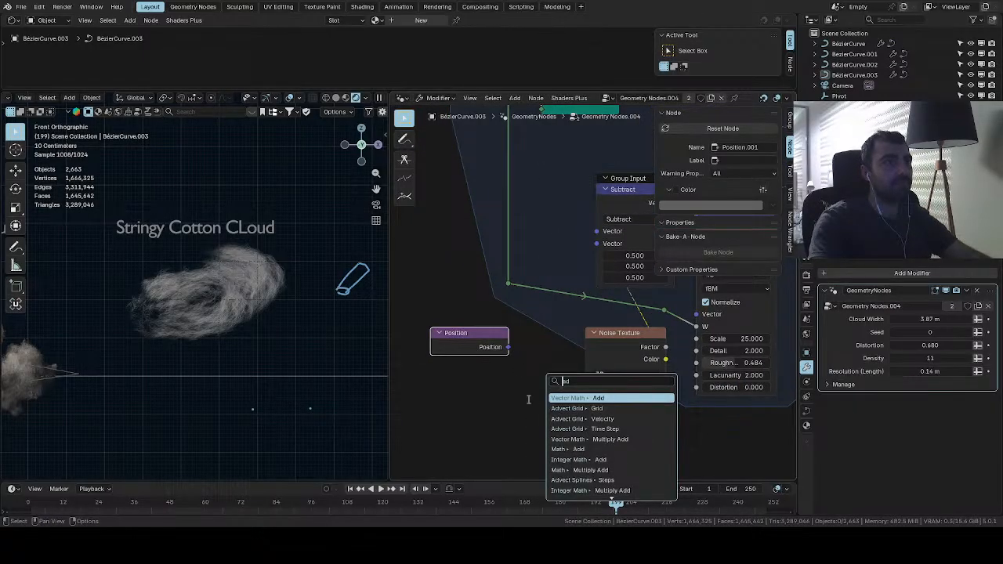
pyautogui.press('Return')
pyautogui.click(459, 399)
pyautogui.moveTo(508, 285); pyautogui.dragTo(439, 419)
pyautogui.moveTo(509, 381); pyautogui.dragTo(581, 410)
pyautogui.moveTo(532, 386); pyautogui.dragTo(490, 400, button='middle')
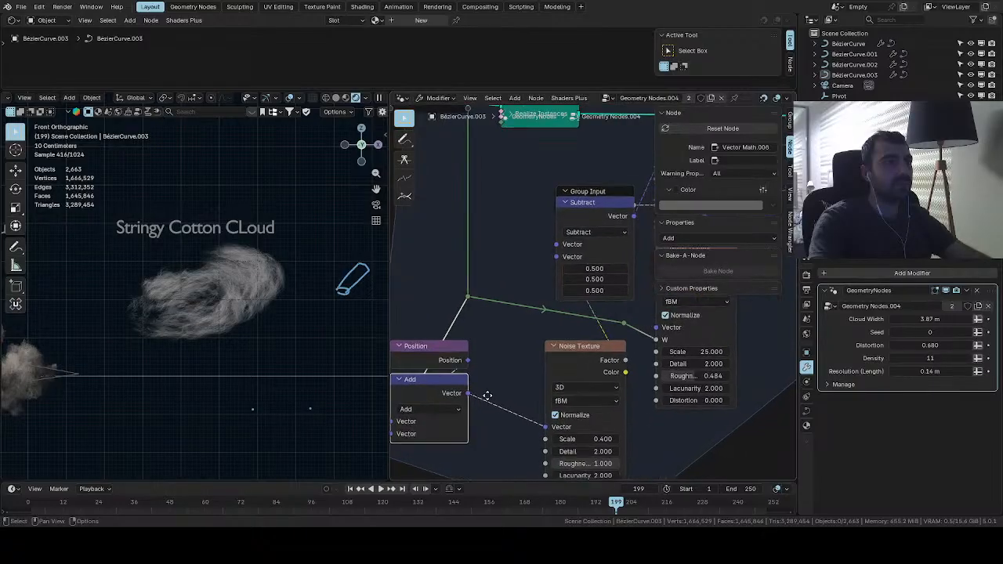
# Drive the upper Noise Texture's Vector from the Add node, switching it to 3D and deleting the reroute that fed its W input
pyautogui.moveTo(612, 352); pyautogui.dragTo(643, 345)
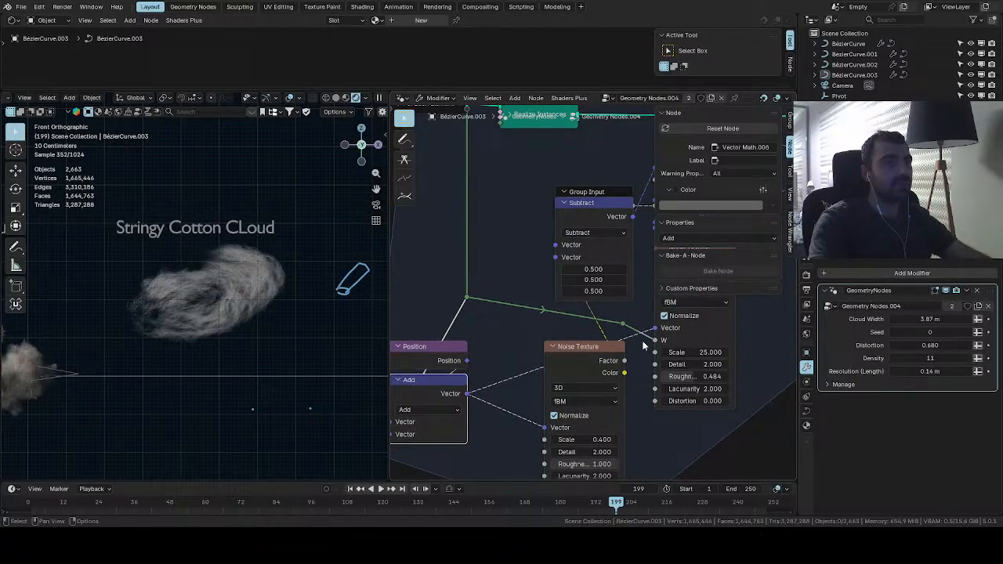
pyautogui.moveTo(683, 286); pyautogui.dragTo(646, 314, button='middle')
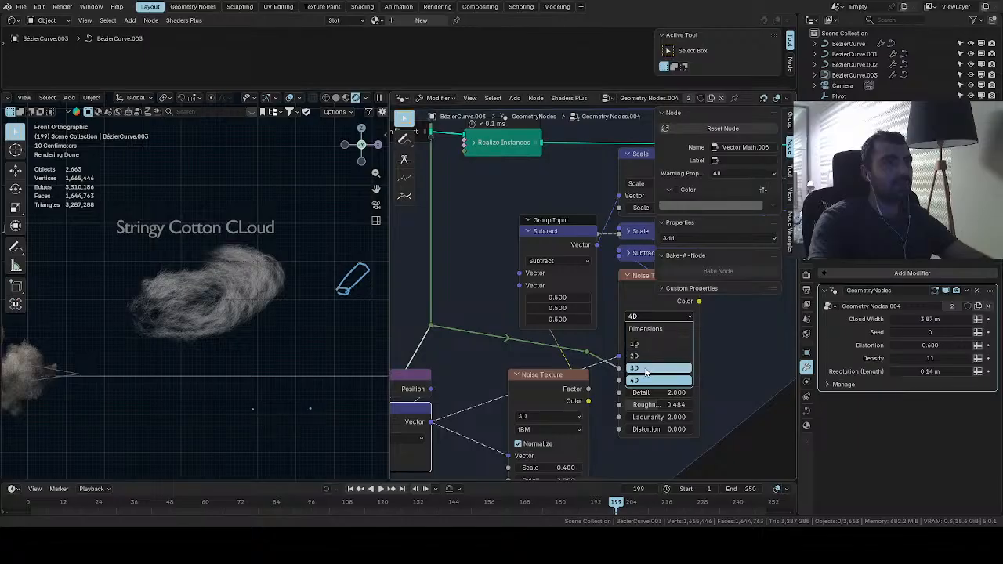
pyautogui.click(646, 368)
pyautogui.click(590, 353)
pyautogui.press('x')
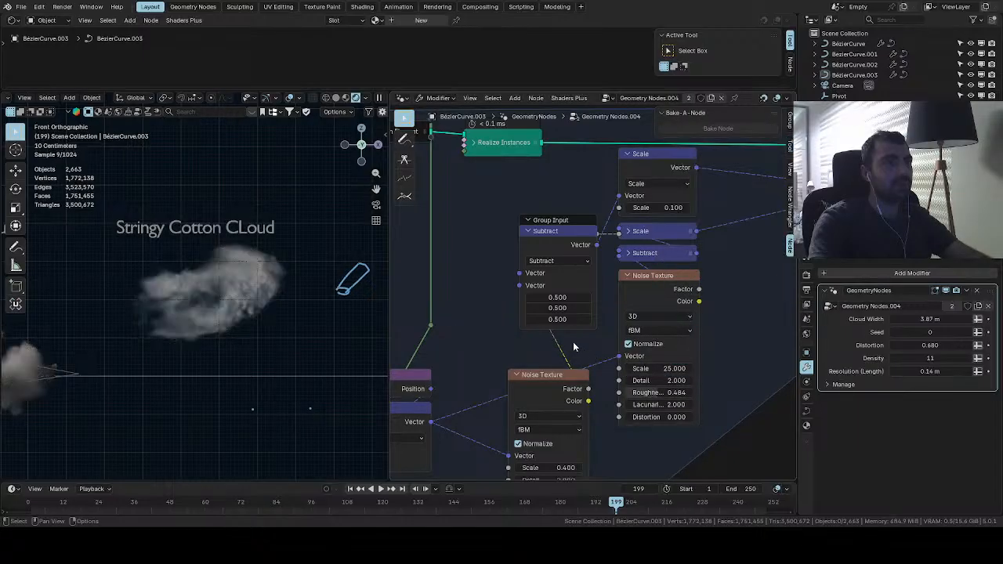
# Set the upper Noise Texture's Scale to 1.000
pyautogui.scroll(1, 650, 379)
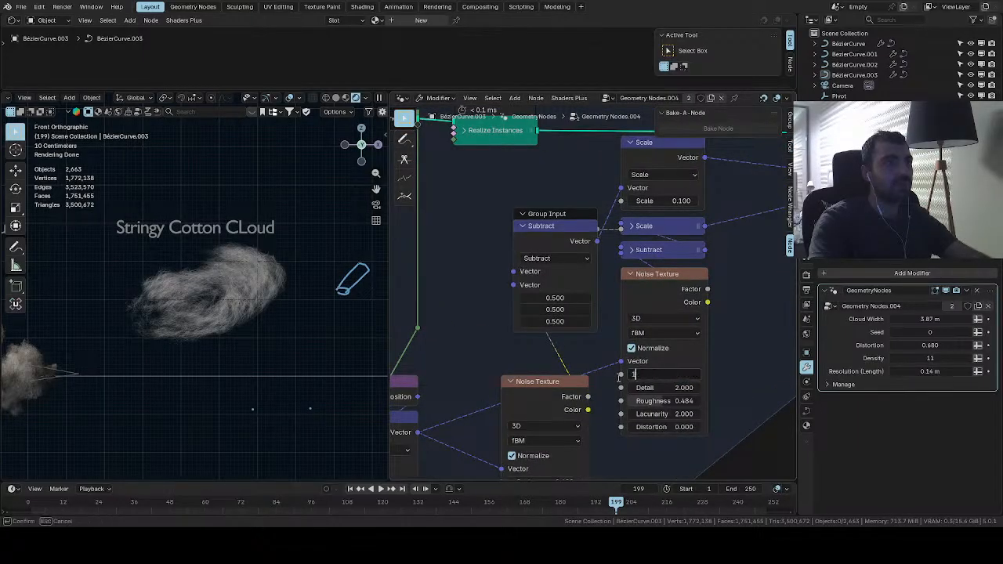
pyautogui.press('Return')
pyautogui.keyDown('shift'); pyautogui.scroll(-3, 576, 392); pyautogui.keyUp('shift')
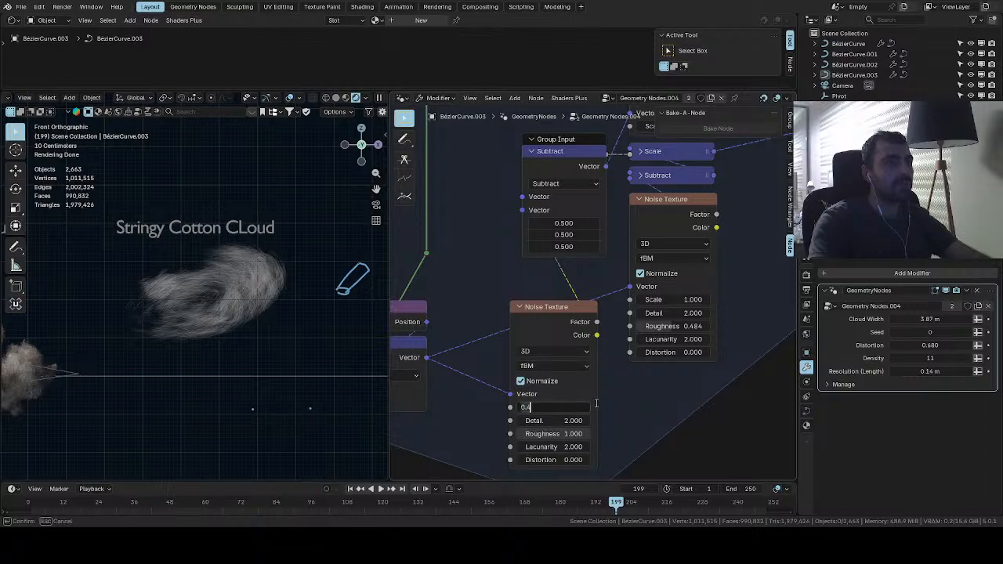
pyautogui.moveTo(581, 305); pyautogui.dragTo(531, 397, button='middle')
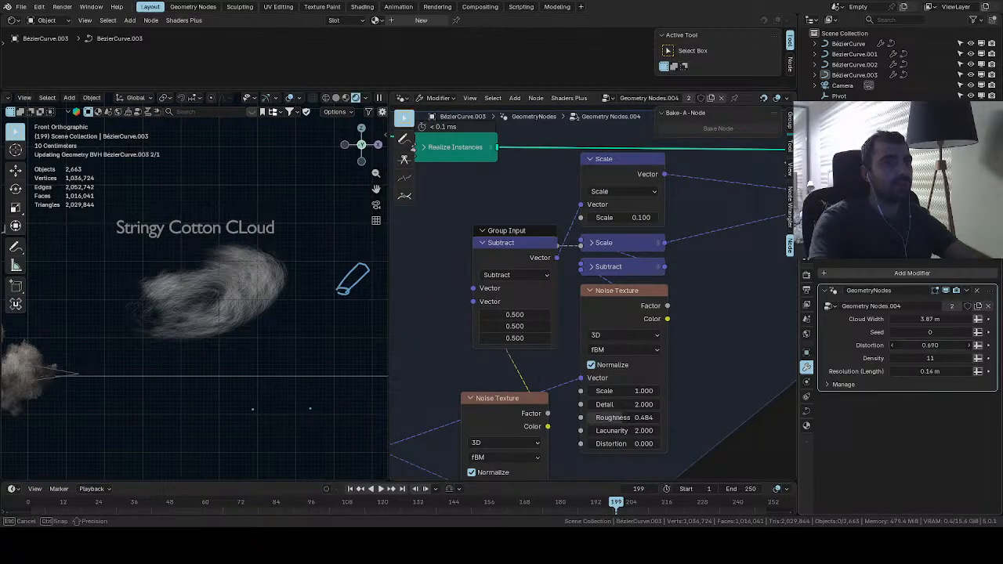
# Set the cloud modifier's Distortion to 1.250 and inspect the denser cloud up close and from afar
pyautogui.moveTo(930, 345); pyautogui.dragTo(965, 345)
pyautogui.scroll(5, 253, 292)
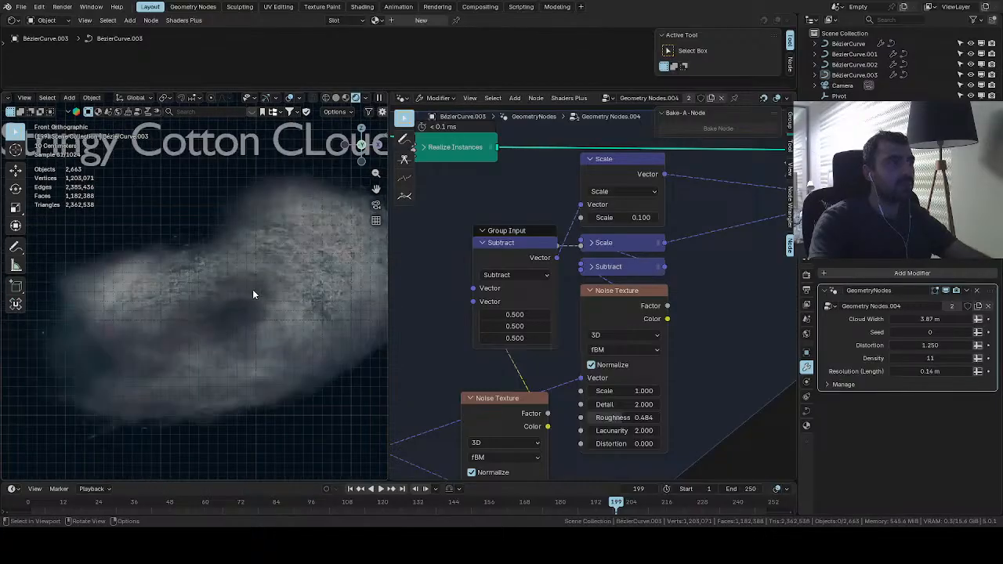
pyautogui.scroll(-5, 251, 291)
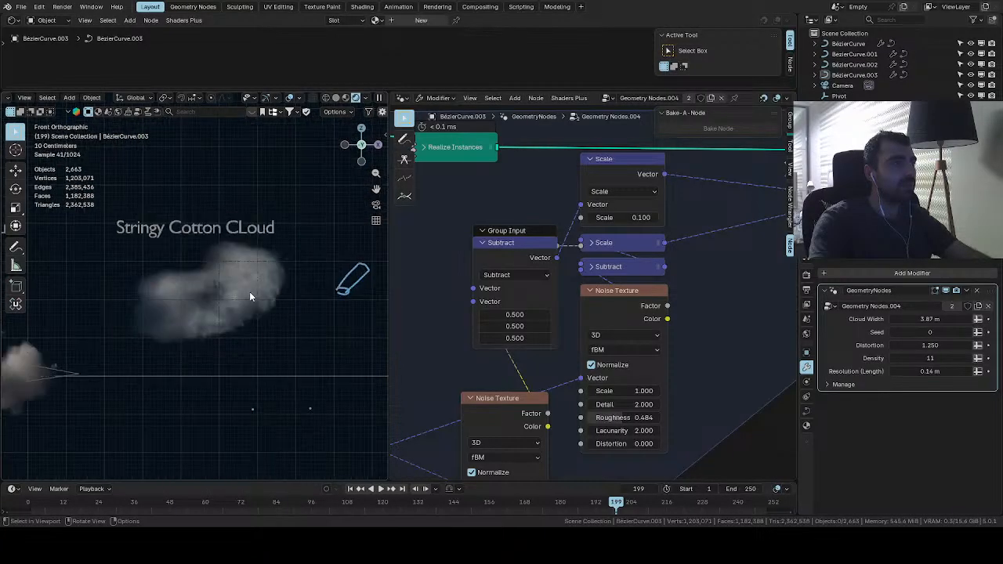
pyautogui.scroll(-1, 249, 292)
pyautogui.scroll(-4, 659, 355)
# Place the Group Input node with Resolution (Length) directly below the Resample Curve node
pyautogui.moveTo(662, 378); pyautogui.dragTo(493, 432, button='middle')
pyautogui.scroll(5, 627, 376)
pyautogui.moveTo(699, 348); pyautogui.dragTo(520, 387, button='middle')
pyautogui.scroll(-2, 523, 386)
pyautogui.moveTo(597, 362); pyautogui.dragTo(591, 342, button='middle')
pyautogui.scroll(2, 593, 329)
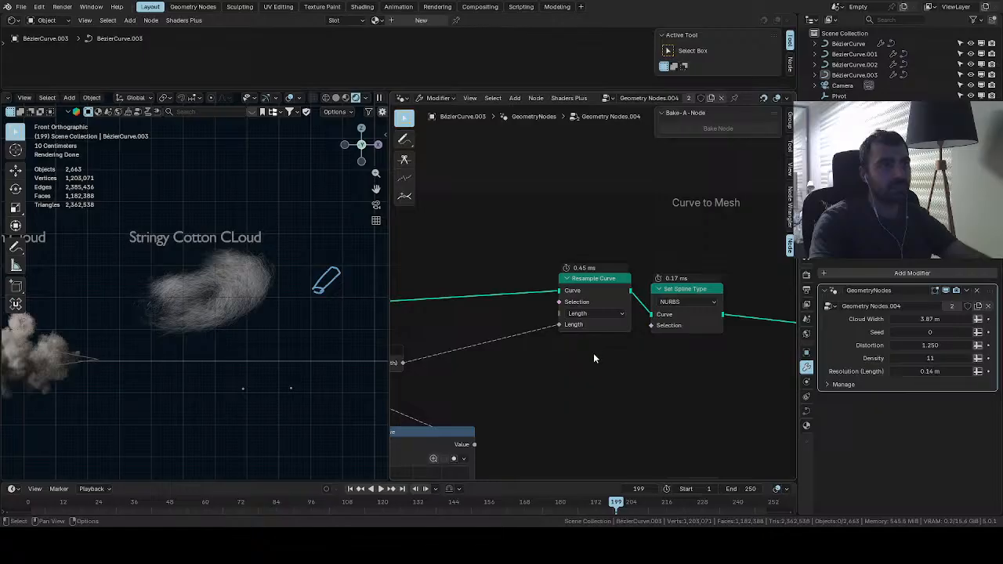
pyautogui.hotkey('shift', 'd')
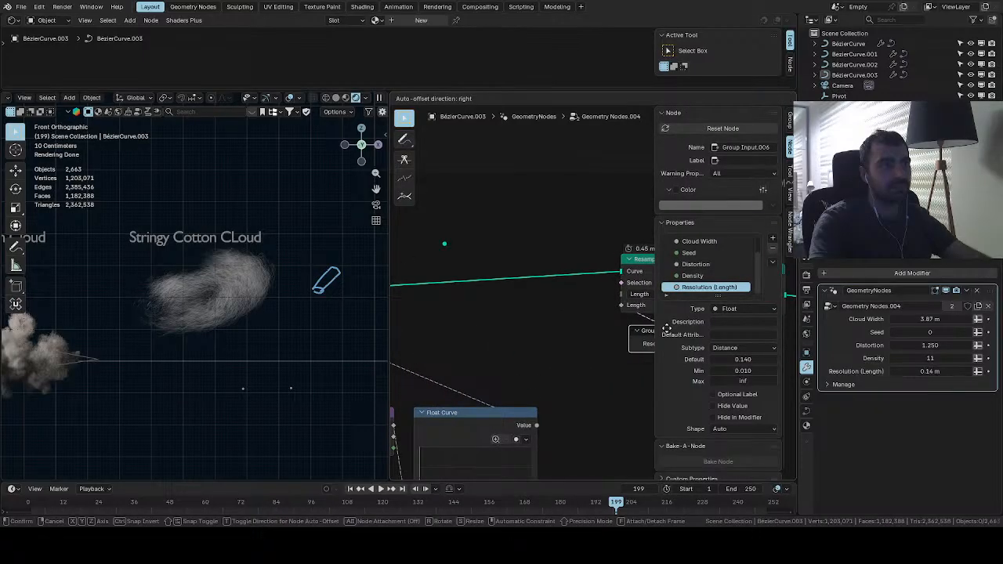
pyautogui.click(657, 329)
pyautogui.moveTo(586, 340); pyautogui.dragTo(451, 353, button='middle')
# Try different strand resolutions in the modifier, ending with a Resolution (Length) of 0.426 m
pyautogui.moveTo(931, 372); pyautogui.dragTo(911, 371)
pyautogui.moveTo(649, 345); pyautogui.dragTo(823, 382, button='middle')
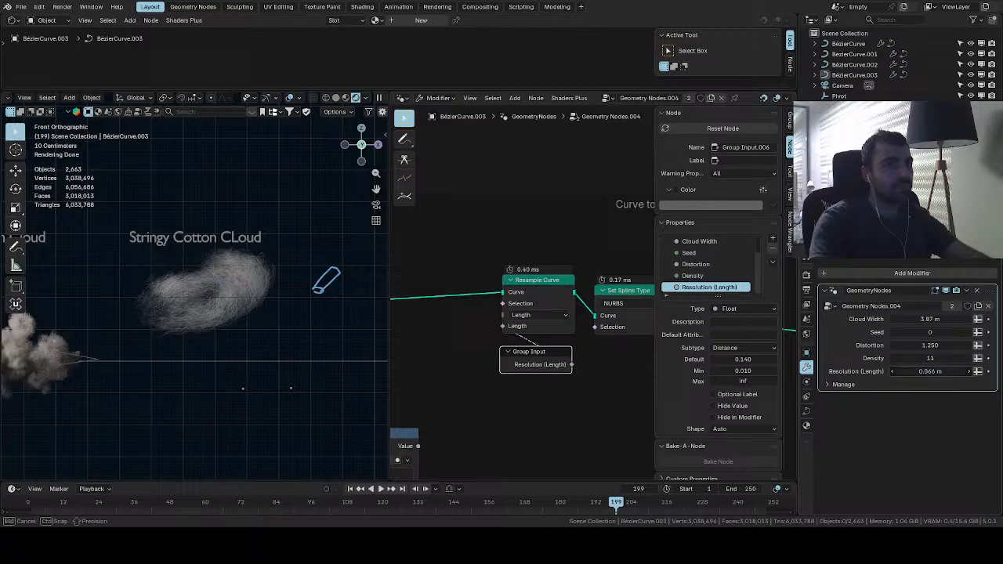
pyautogui.moveTo(931, 371); pyautogui.dragTo(959, 372)
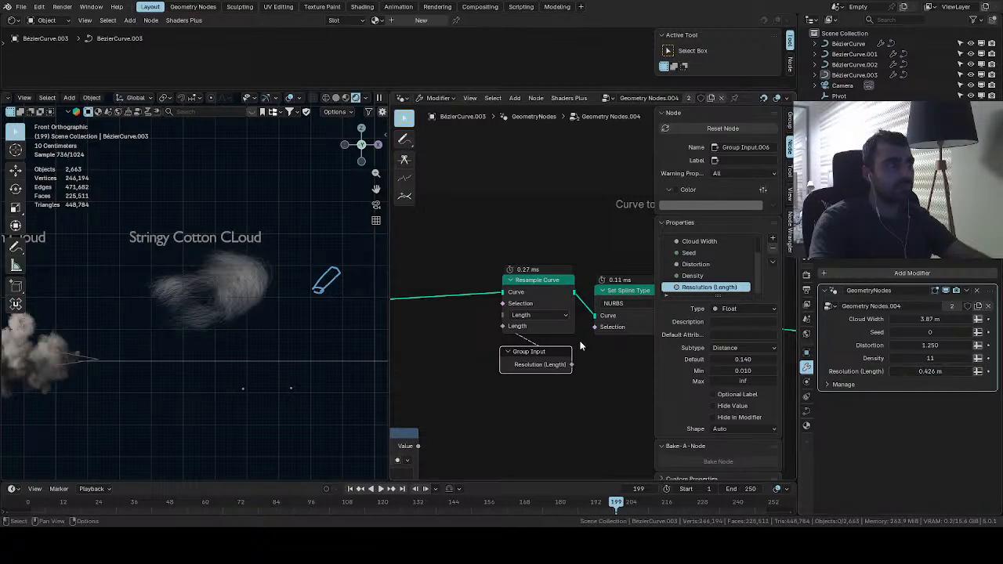
# Remove the Set Spline Type node while keeping its connection intact, and inspect the strands up close
pyautogui.click(628, 296)
pyautogui.hotkey('ctrl', 'x')
pyautogui.moveTo(631, 316); pyautogui.dragTo(528, 336, button='middle')
pyautogui.scroll(8, 270, 317)
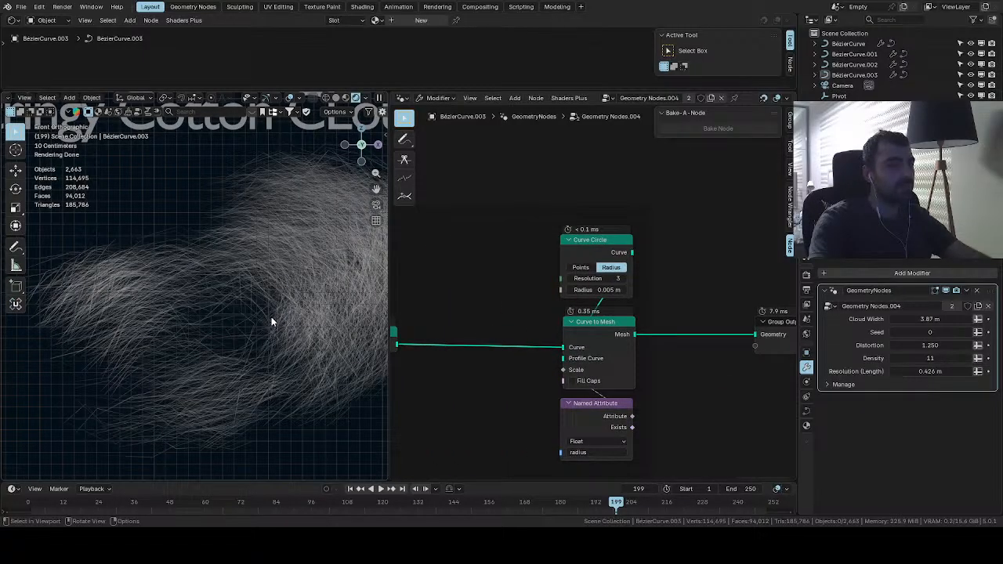
pyautogui.scroll(-8, 271, 316)
pyautogui.moveTo(505, 326); pyautogui.dragTo(701, 363, button='middle')
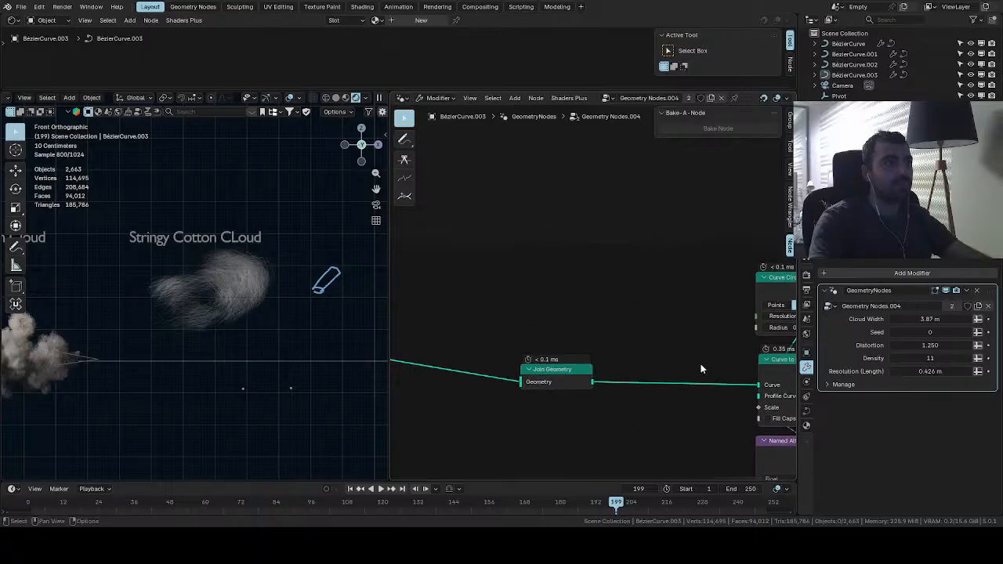
# Connect the upper Store Named Attribute node's geometry output to the Join Geometry node
pyautogui.scroll(-7, 701, 364)
pyautogui.moveTo(515, 326); pyautogui.dragTo(773, 399, button='middle')
pyautogui.moveTo(552, 294); pyautogui.dragTo(717, 407)
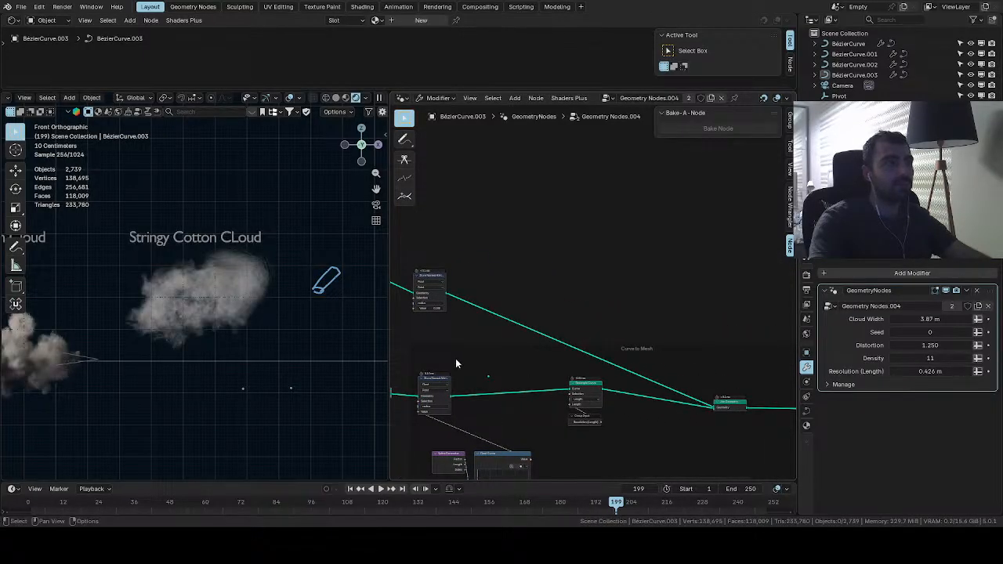
# Adjust the Random Value node so its range runs from Min 0.040 to Max 0.330
pyautogui.scroll(4, 261, 327)
pyautogui.moveTo(440, 331); pyautogui.dragTo(661, 361, button='middle')
pyautogui.scroll(3, 595, 348)
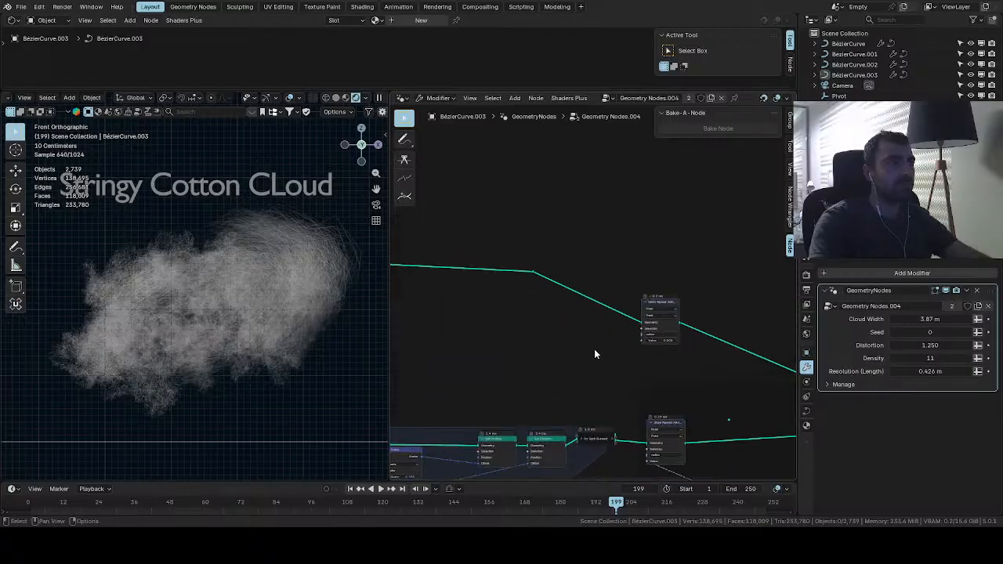
pyautogui.moveTo(455, 348); pyautogui.dragTo(688, 343, button='middle')
pyautogui.scroll(2, 576, 353)
pyautogui.moveTo(533, 369)
pyautogui.mouseDown()
pyautogui.moveTo(508, 368)
pyautogui.moveTo(518, 369)
pyautogui.mouseUp()
# Try thicker strands by setting the upper Store Named Attribute's radius value to 0.210, followed by 0.130
pyautogui.moveTo(710, 335); pyautogui.dragTo(771, 370, button='middle')
pyautogui.scroll(3, 690, 375)
pyautogui.moveTo(598, 386); pyautogui.dragTo(620, 386)
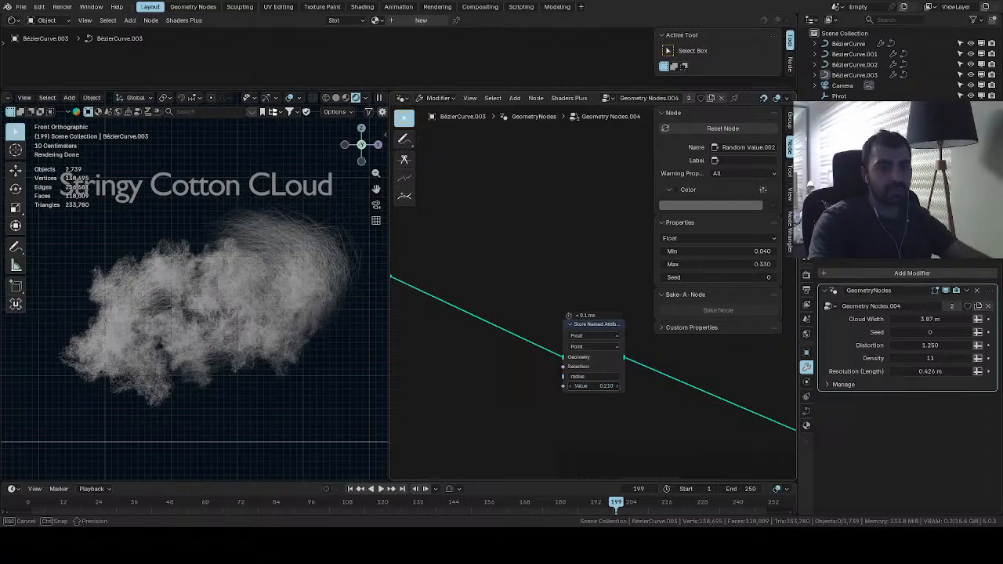
pyautogui.moveTo(620, 386); pyautogui.dragTo(599, 387)
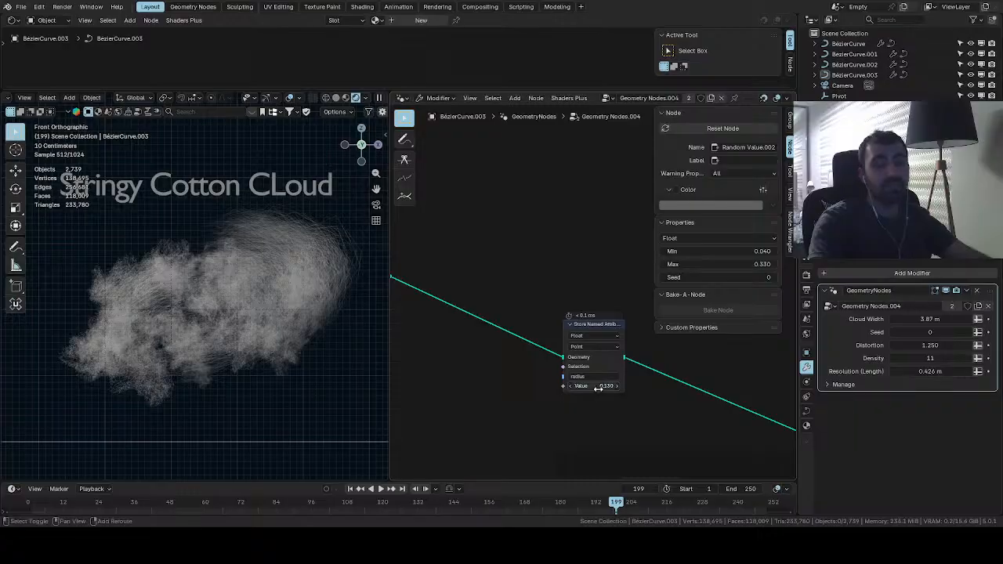
pyautogui.scroll(-2, 306, 320)
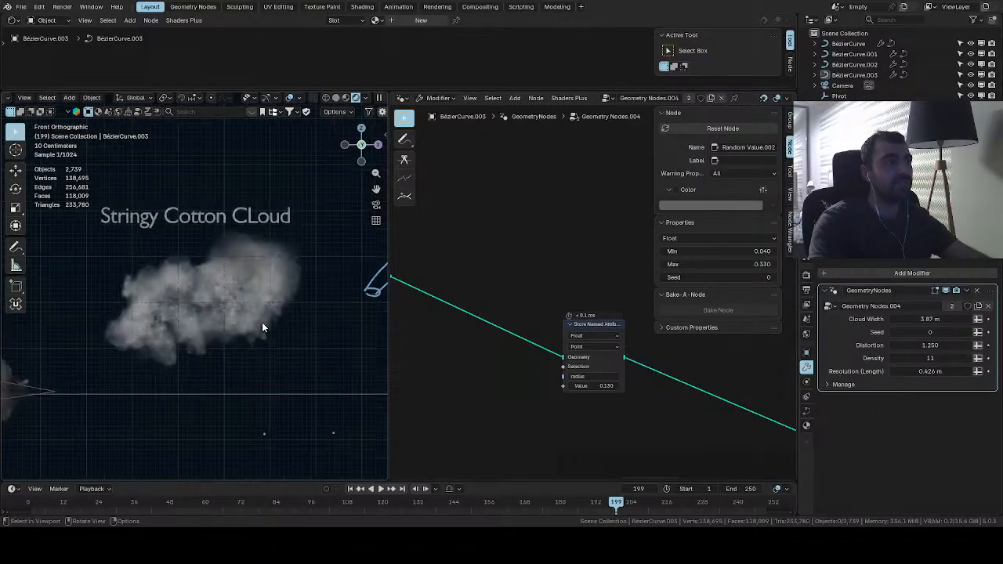
# Enter Edit Mode on the cloud curve, delete all its vertices and draw a new freehand curve
pyautogui.scroll(3, 267, 317)
pyautogui.press('Tab')
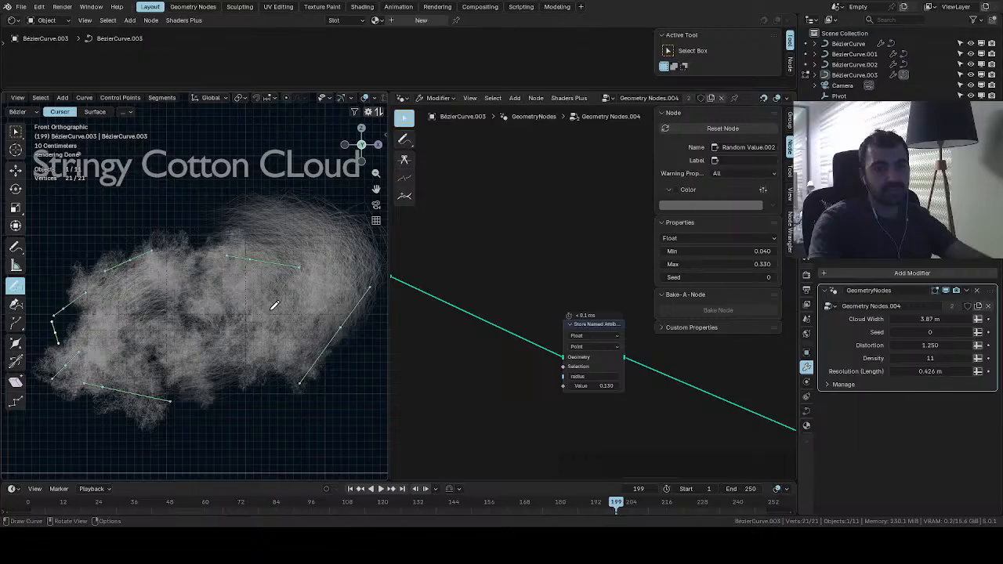
pyautogui.press('x')
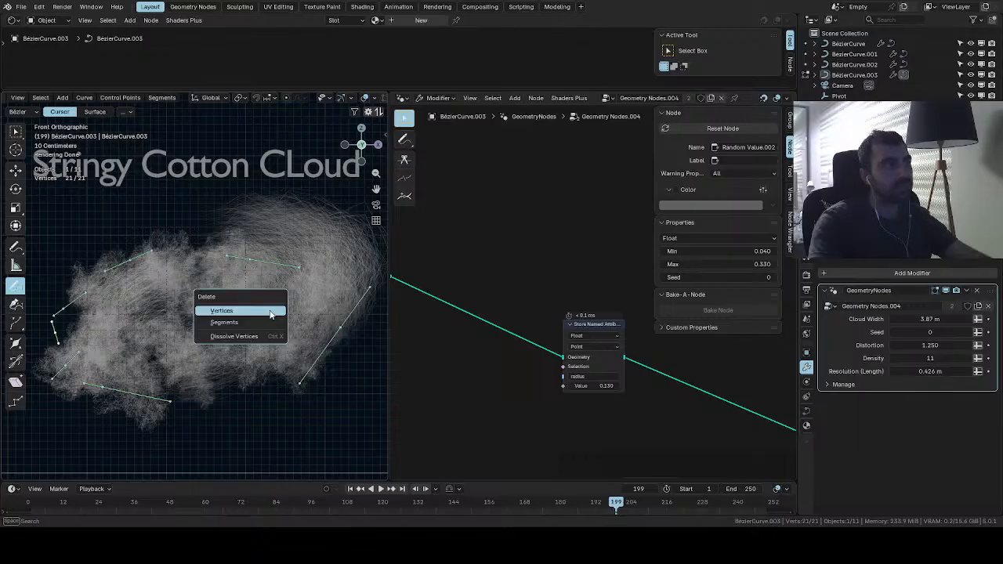
pyautogui.click(251, 309)
pyautogui.moveTo(173, 393)
pyautogui.mouseDown()
pyautogui.moveTo(210, 353)
pyautogui.moveTo(227, 385)
pyautogui.mouseUp()
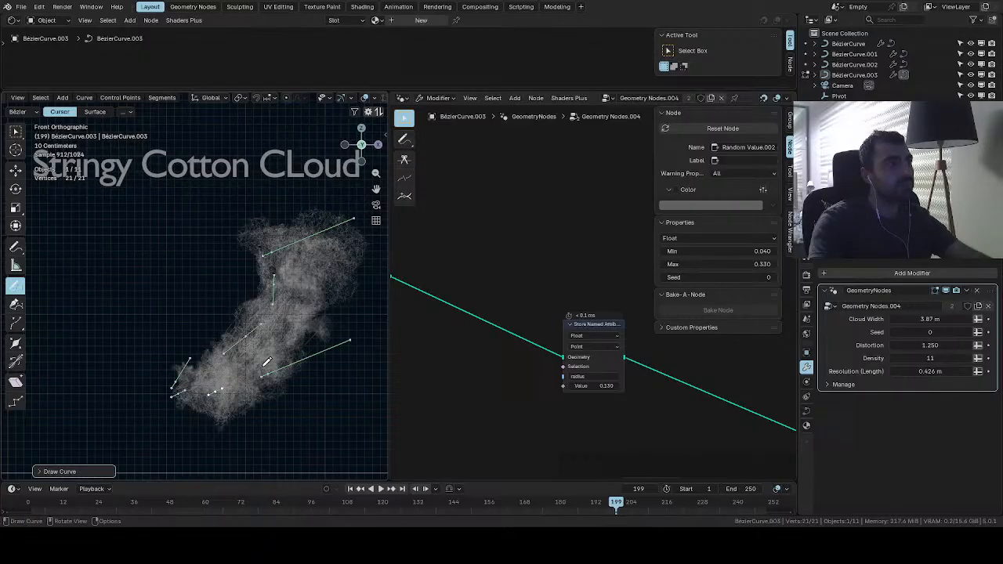
# Set the upper Store Named Attribute's radius value to 0.100
pyautogui.scroll(-2, 266, 361)
pyautogui.scroll(1, 548, 376)
pyautogui.moveTo(599, 393)
pyautogui.mouseDown()
pyautogui.moveTo(576, 394)
pyautogui.moveTo(588, 394)
pyautogui.mouseUp()
# Draw two more freehand curves beside the first one, forming separate stringy cloud shapes
pyautogui.moveTo(157, 373); pyautogui.dragTo(159, 374)
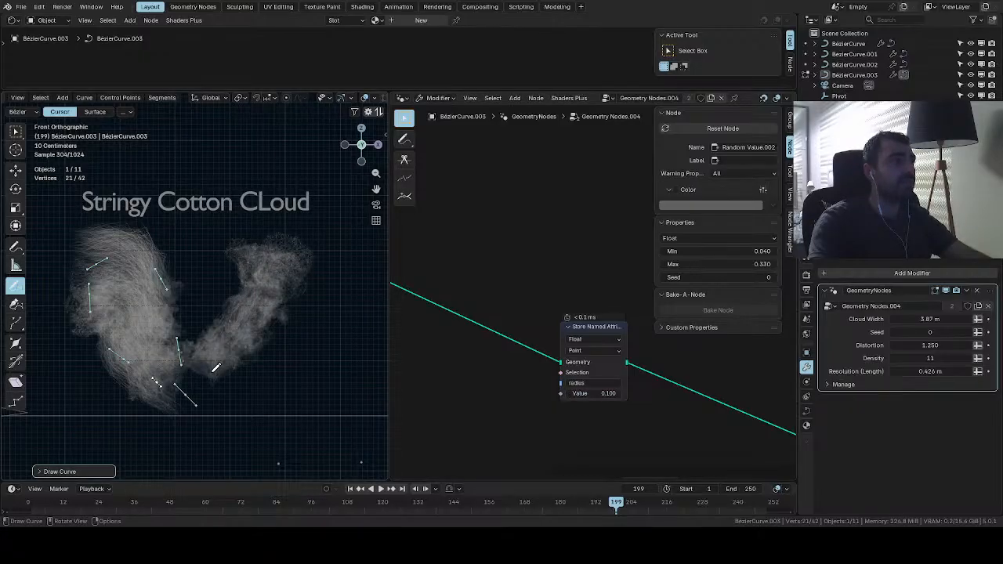
pyautogui.scroll(2, 217, 367)
pyautogui.scroll(-5, 216, 367)
pyautogui.scroll(1, 216, 368)
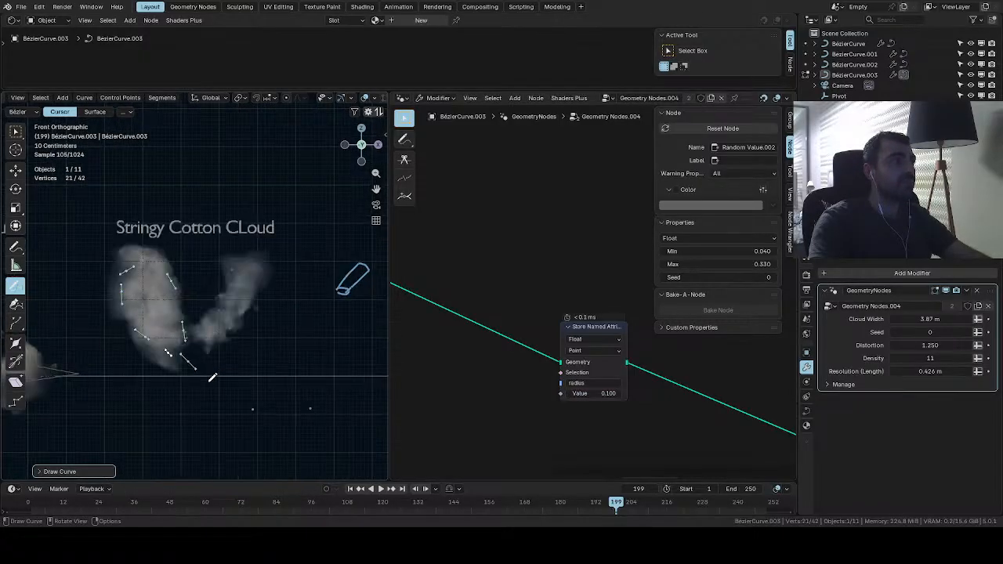
pyautogui.moveTo(193, 408); pyautogui.dragTo(244, 354)
pyautogui.moveTo(207, 402); pyautogui.dragTo(207, 402)
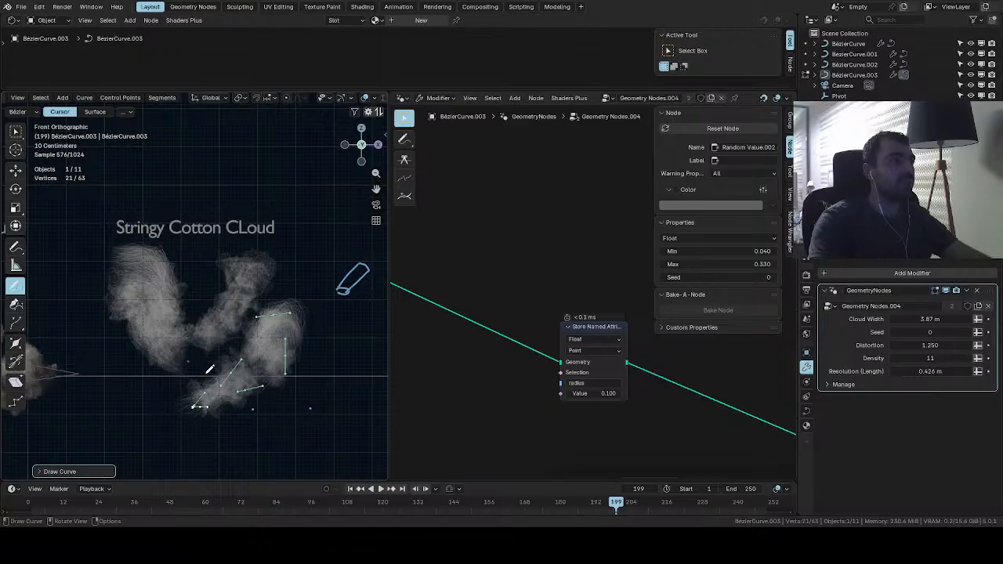
# Compare the new Stringy Cotton Cloud shapes with the neighbouring Bulbous Cotton Cloud
pyautogui.scroll(3, 210, 369)
pyautogui.scroll(-5, 271, 337)
pyautogui.scroll(4, 263, 333)
pyautogui.scroll(-1, 297, 321)
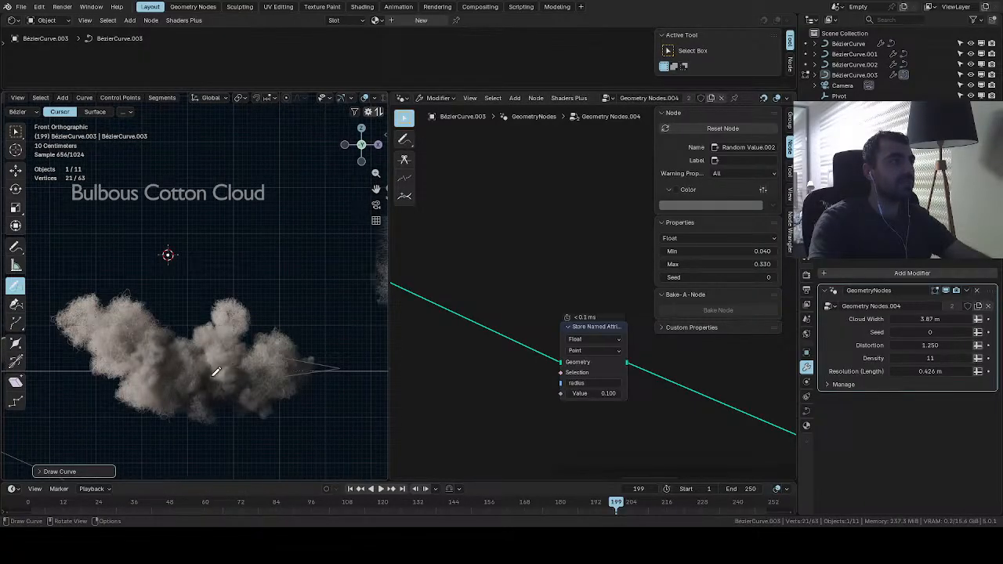
pyautogui.keyDown('shift'); pyautogui.moveTo(291, 356); pyautogui.dragTo(192, 352, button='middle'); pyautogui.keyUp('shift')
pyautogui.scroll(-4, 244, 345)
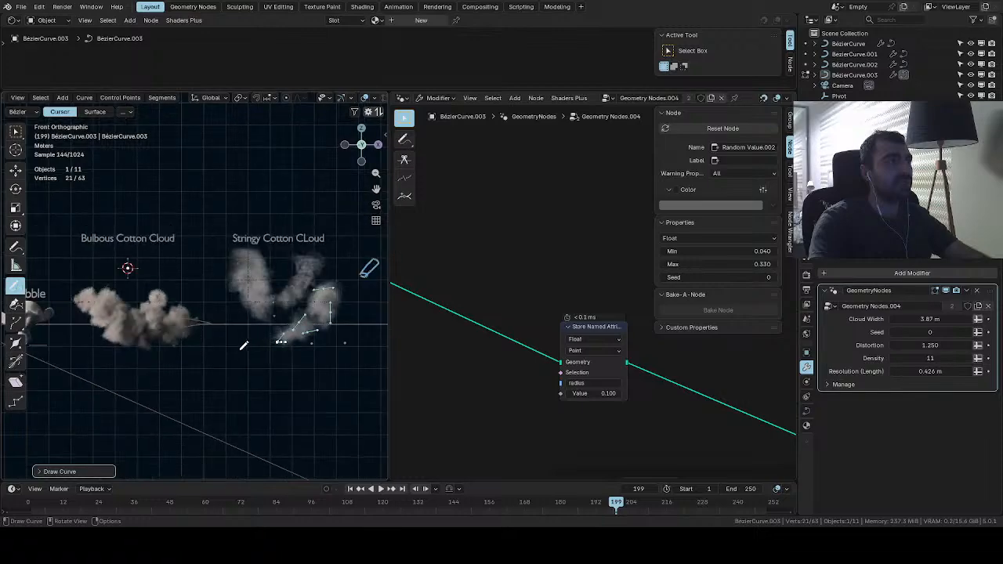
pyautogui.scroll(2, 245, 345)
pyautogui.press('KP_Decimal')
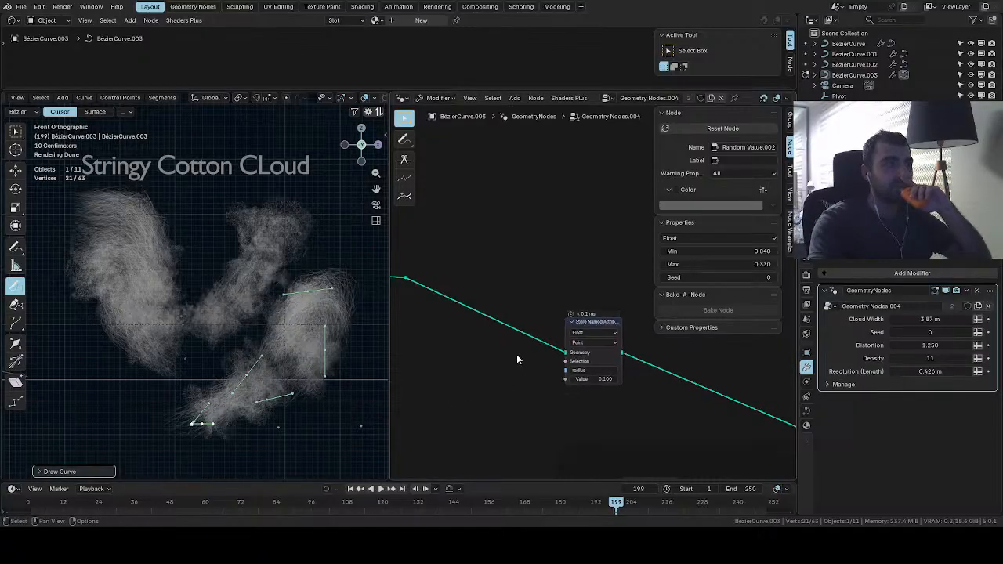
# Set the modifier's Resolution (Length) to 0.096 m and save the file
pyautogui.scroll(-4, 517, 353)
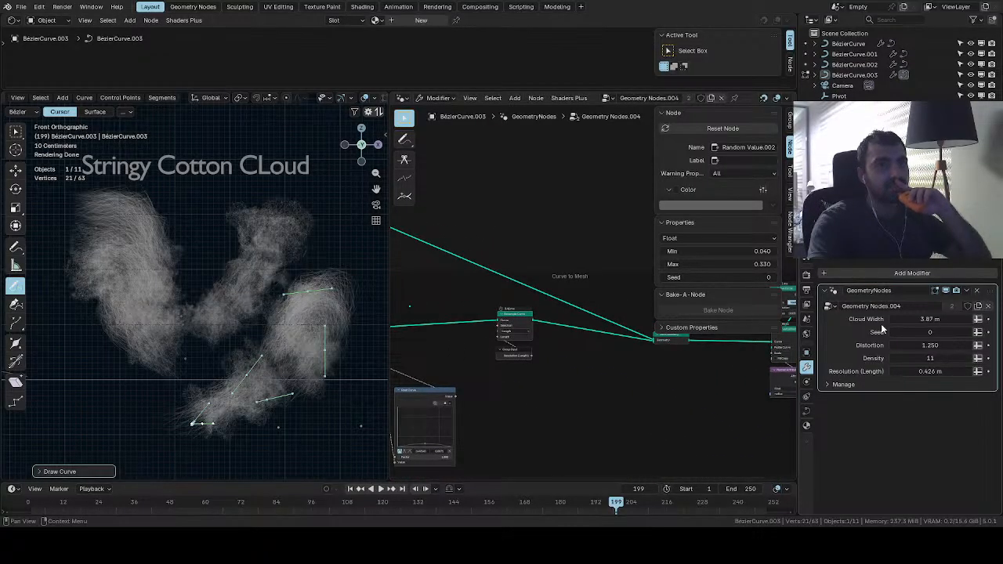
pyautogui.moveTo(931, 371); pyautogui.dragTo(907, 371)
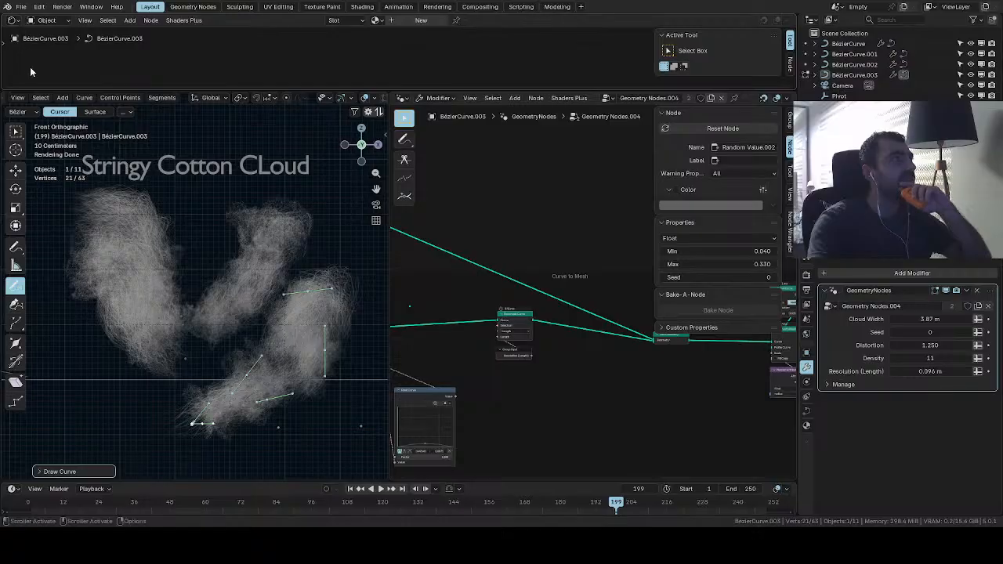
pyautogui.click(19, 7)
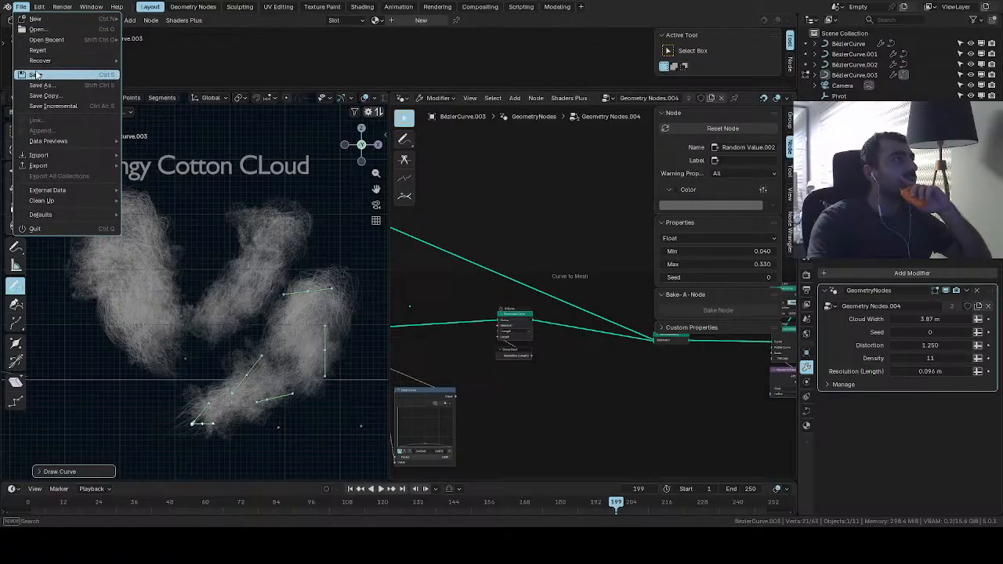
pyautogui.click(36, 74)
# Open the FS Smoke scene file and show its viewport in rendered shading
pyautogui.click(22, 8)
pyautogui.click(40, 32)
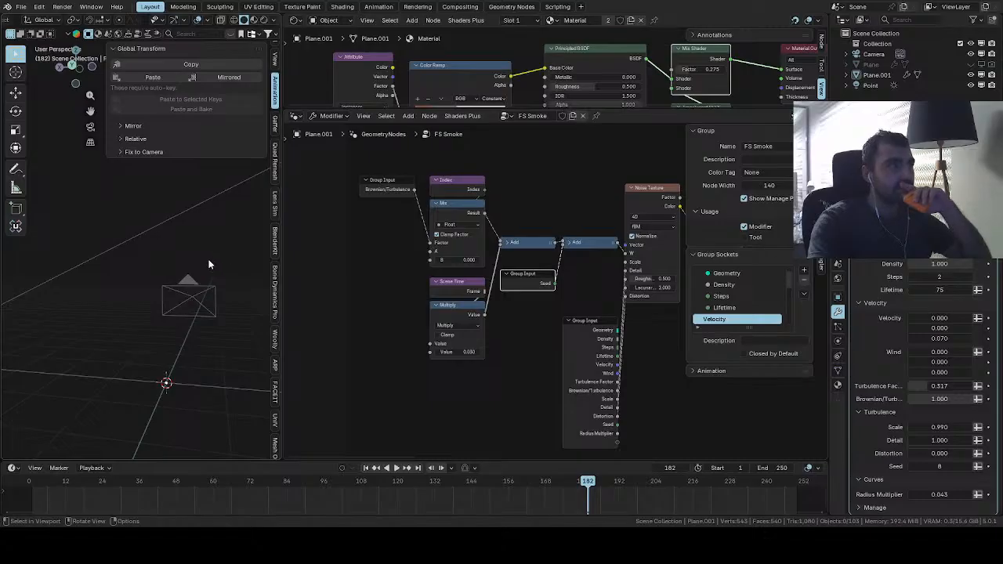
pyautogui.click(262, 19)
# Play the smoke animation, pausing it to examine the rising plume's strands from different distances
pyautogui.moveTo(168, 235); pyautogui.dragTo(182, 304, button='middle')
pyautogui.press('space')
pyautogui.keyDown('shift'); pyautogui.moveTo(186, 339); pyautogui.dragTo(170, 317, button='middle'); pyautogui.keyUp('shift')
pyautogui.scroll(4, 163, 296)
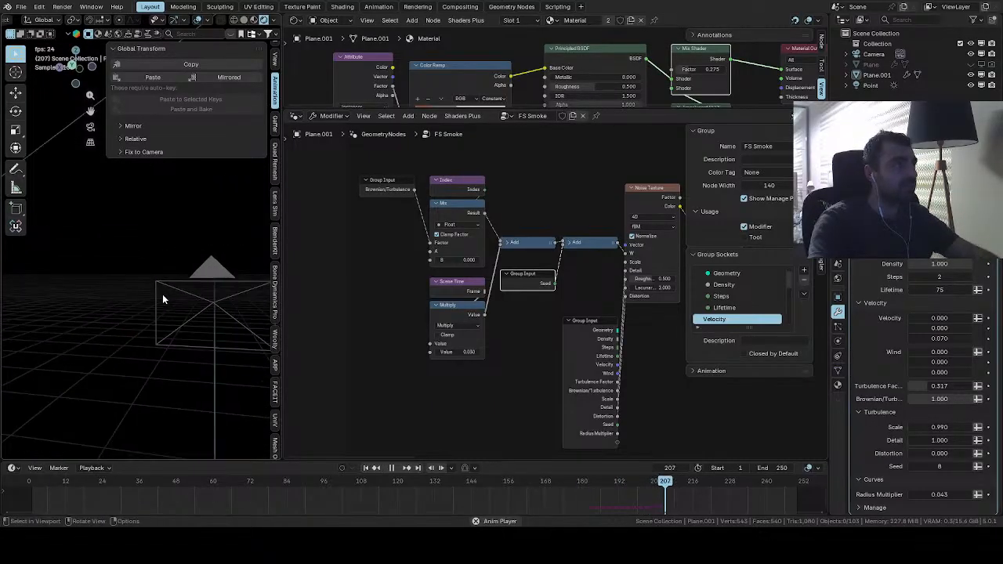
pyautogui.scroll(-4, 166, 322)
pyautogui.scroll(3, 167, 325)
pyautogui.press('space')
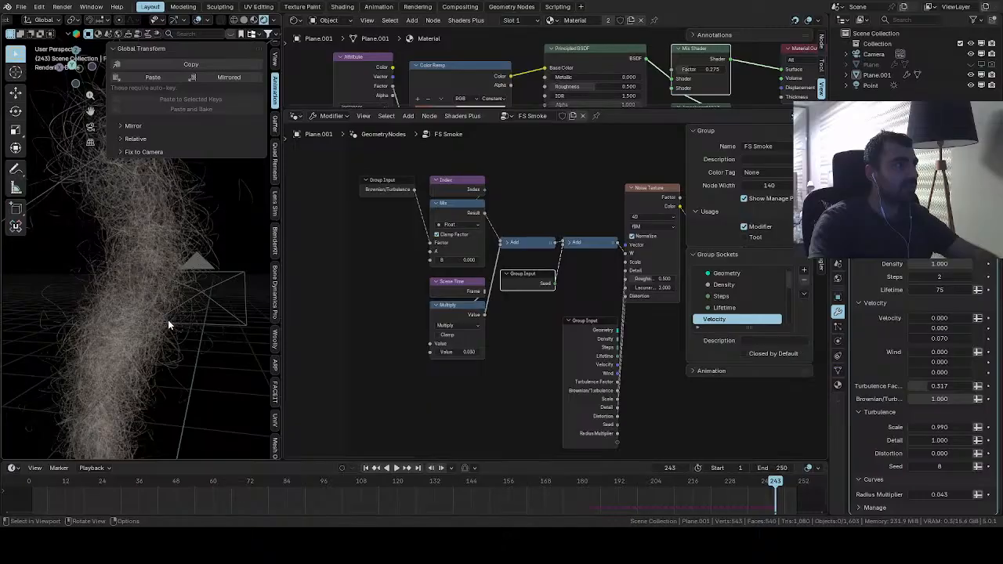
pyautogui.scroll(-3, 168, 322)
pyautogui.moveTo(168, 322)
pyautogui.keyDown('shift'); pyautogui.mouseDown(button='middle')
pyautogui.moveTo(162, 284)
pyautogui.moveTo(169, 305)
pyautogui.mouseUp(button='middle'); pyautogui.keyUp('shift')
pyautogui.scroll(4, 169, 305)
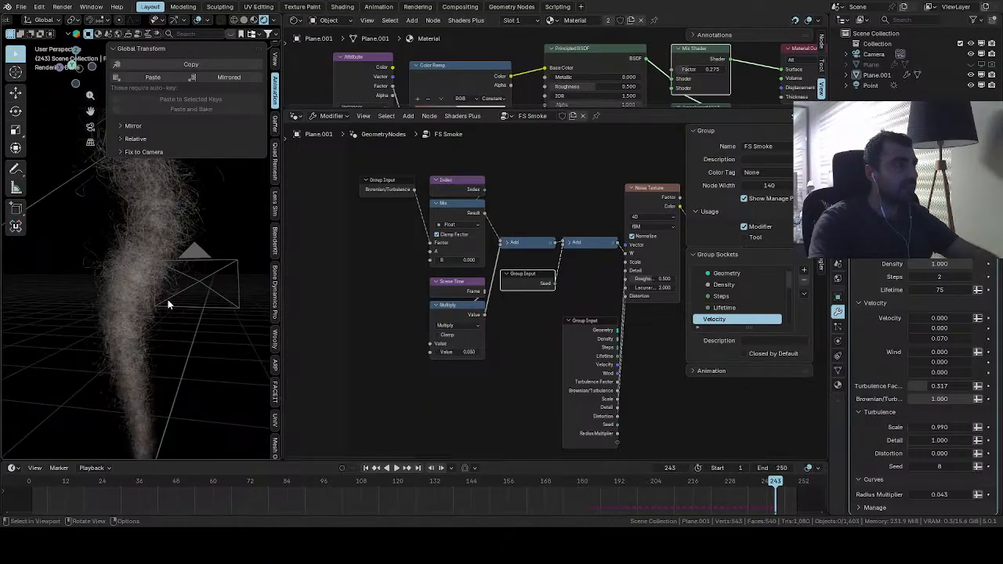
pyautogui.press('space')
pyautogui.scroll(-2, 169, 305)
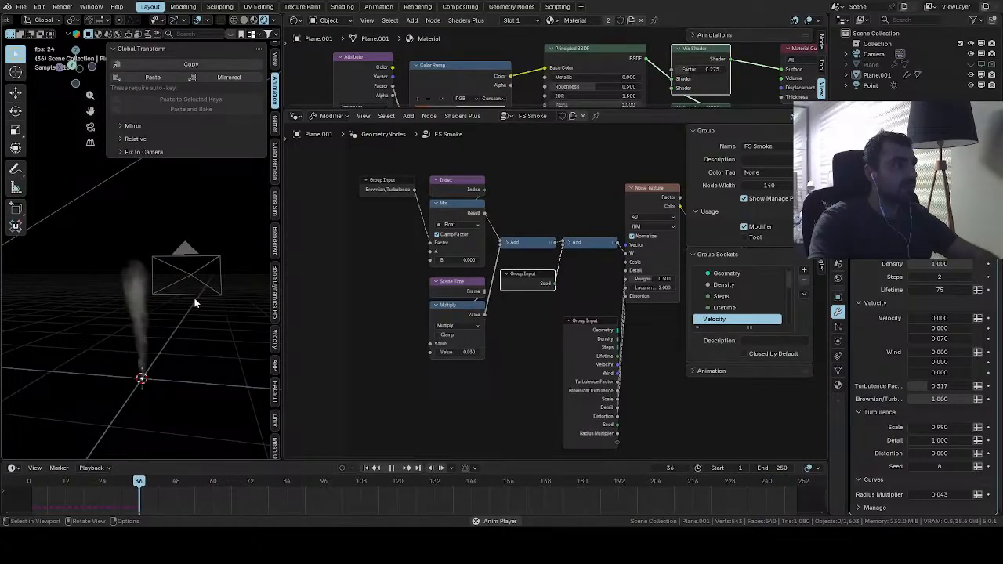
pyautogui.press('space')
# Widen the 3D viewport and replay the smoke animation, pausing to inspect the plume
pyautogui.moveTo(280, 179); pyautogui.dragTo(473, 183)
pyautogui.keyDown('shift'); pyautogui.moveTo(352, 238); pyautogui.dragTo(310, 243, button='middle'); pyautogui.keyUp('shift')
pyautogui.keyDown('shift'); pyautogui.moveTo(255, 262); pyautogui.dragTo(276, 258, button='middle'); pyautogui.keyUp('shift')
pyautogui.press('space')
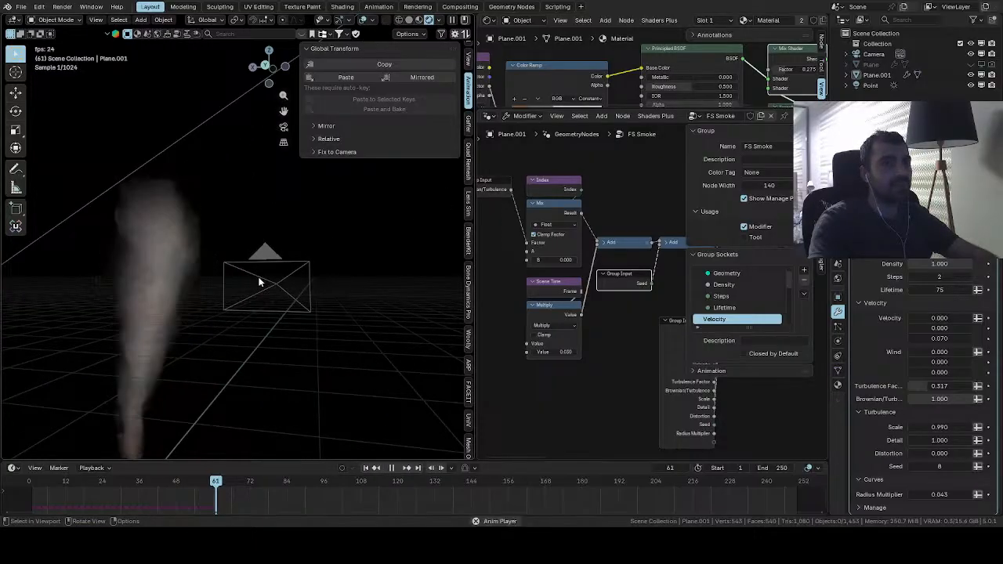
pyautogui.scroll(1, 253, 281)
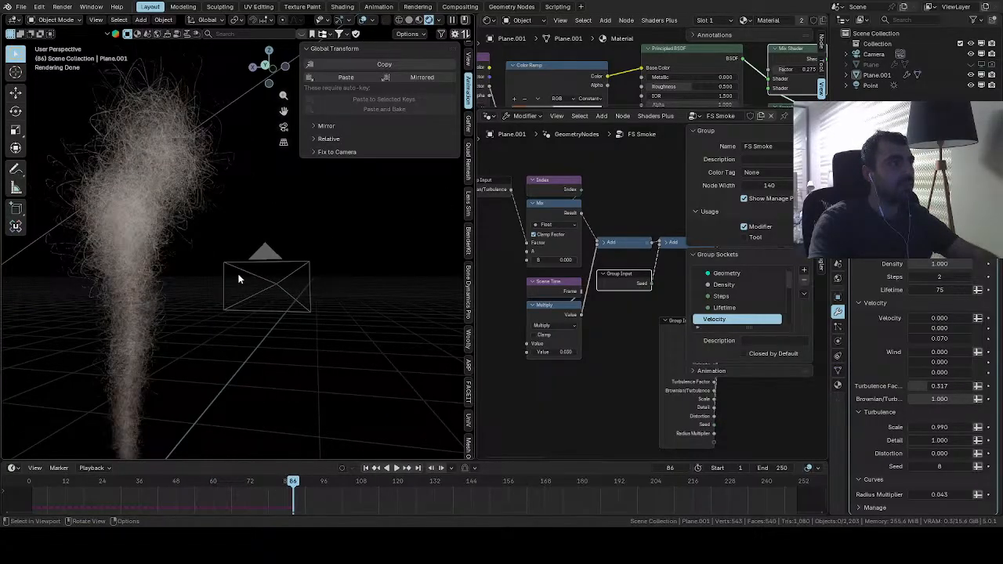
pyautogui.press('space')
pyautogui.scroll(-1, 239, 279)
pyautogui.press('space')
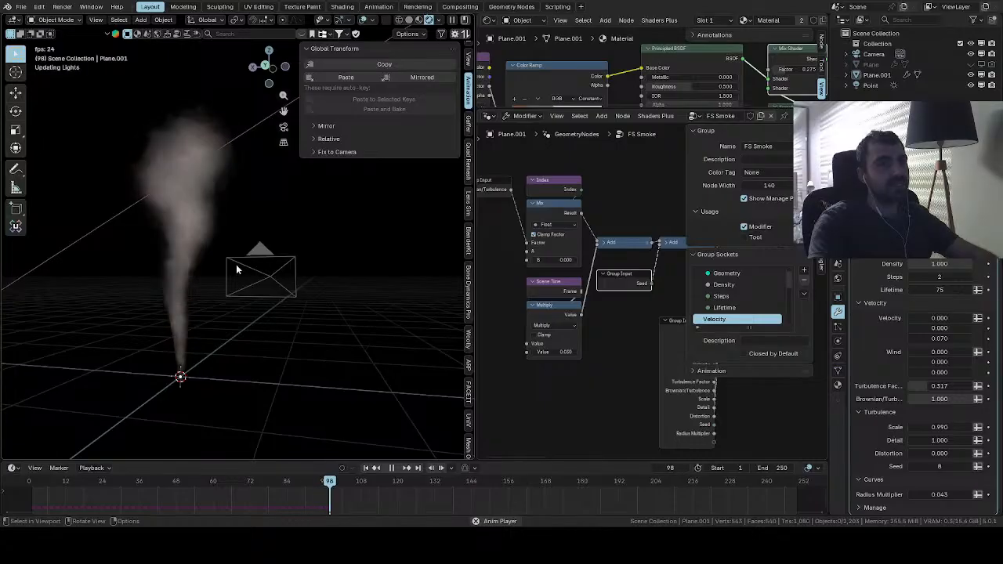
# Set the Turbulence Factor to 0.621 and replay the smoke animation from the first frame
pyautogui.moveTo(941, 386); pyautogui.dragTo(976, 386)
pyautogui.press('space')
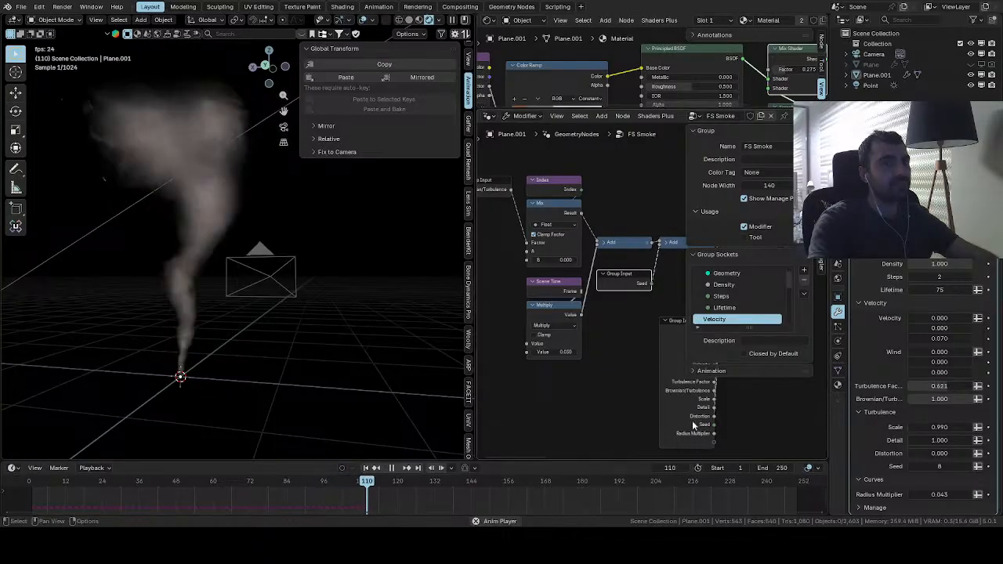
pyautogui.click(365, 469)
pyautogui.scroll(4, 320, 372)
pyautogui.scroll(-2, 320, 373)
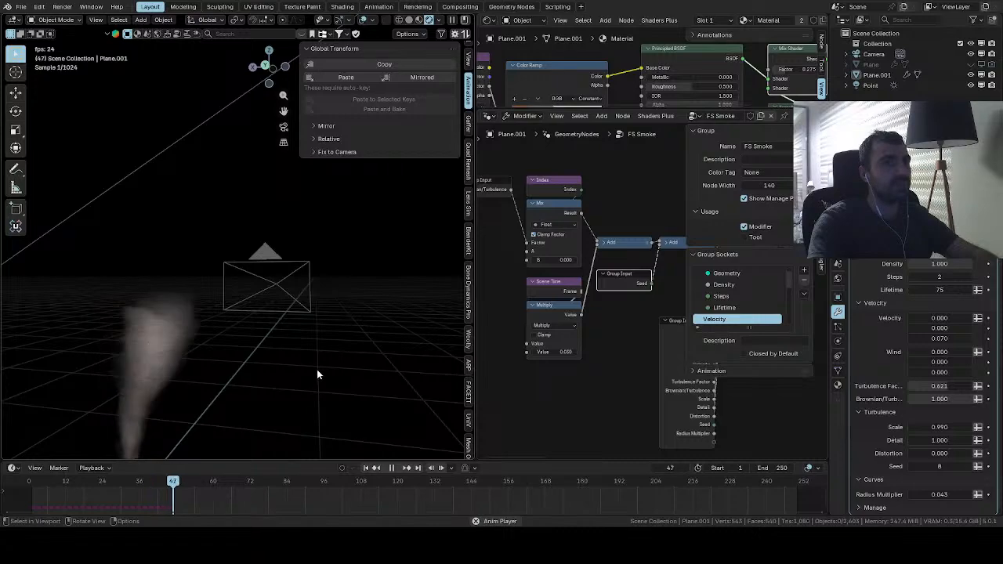
# Pause the smoke animation, show the viewport in solid shading and select the smoke object
pyautogui.press('space')
pyautogui.click(409, 20)
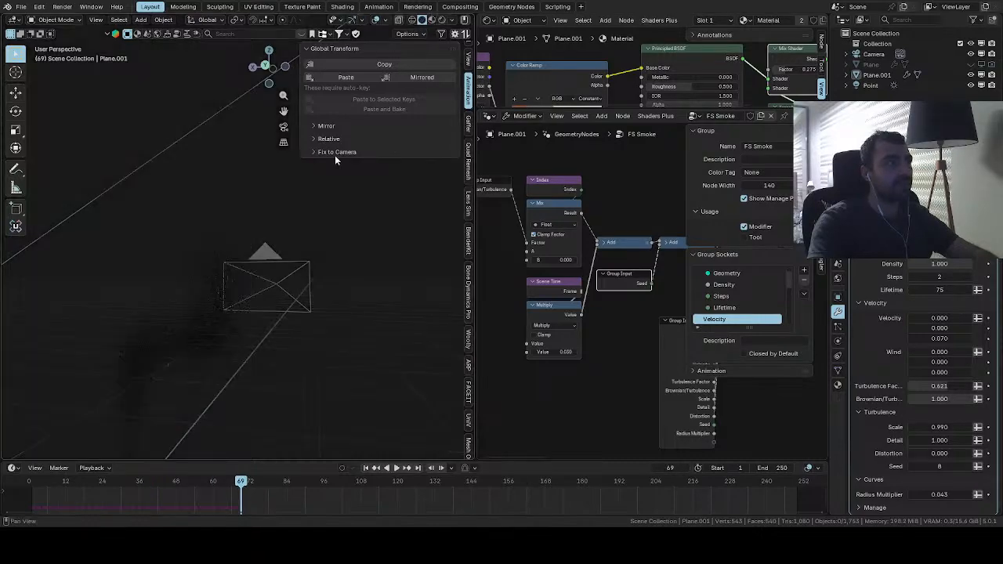
pyautogui.keyDown('shift'); pyautogui.moveTo(268, 256); pyautogui.dragTo(274, 235, button='middle'); pyautogui.keyUp('shift')
pyautogui.click(236, 274)
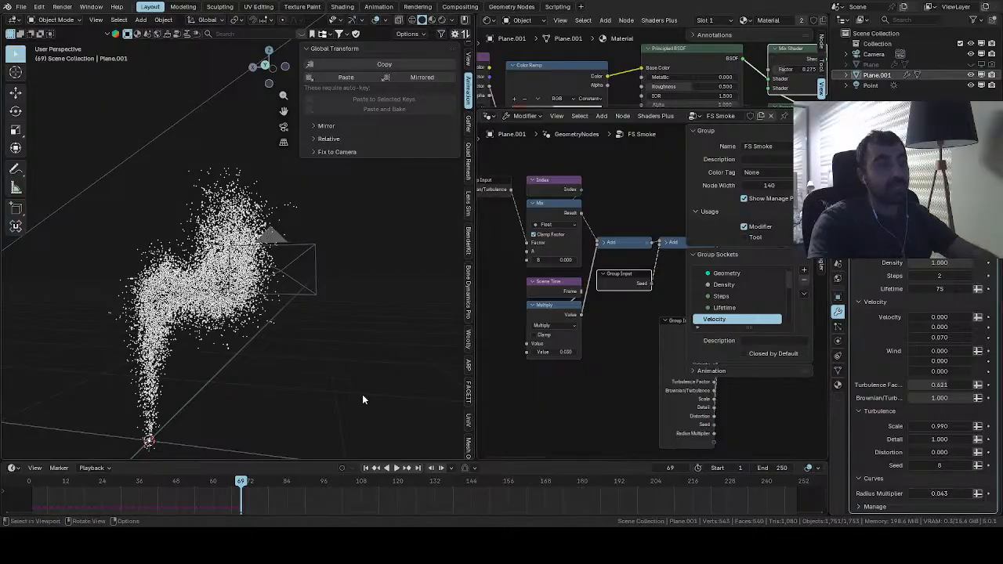
# Draw a freehand zigzag annotation stroke beside the smoke plume in the back orthographic view
pyautogui.click(16, 170)
pyautogui.moveTo(235, 298)
pyautogui.mouseDown(button='middle')
pyautogui.moveTo(291, 303)
pyautogui.moveTo(242, 307)
pyautogui.moveTo(254, 317)
pyautogui.mouseUp(button='middle')
pyautogui.scroll(2, 243, 329)
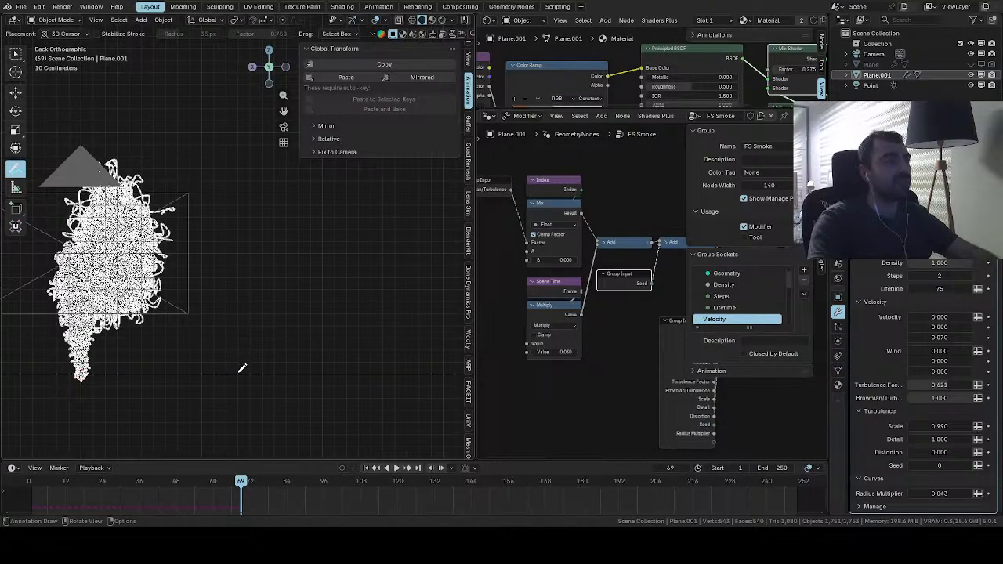
pyautogui.moveTo(235, 204)
pyautogui.keyDown('shift'); pyautogui.mouseDown(button='middle')
pyautogui.moveTo(204, 224)
pyautogui.moveTo(227, 174)
pyautogui.mouseUp(button='middle'); pyautogui.keyUp('shift')
pyautogui.scroll(2, 243, 313)
pyautogui.moveTo(230, 382); pyautogui.dragTo(251, 298)
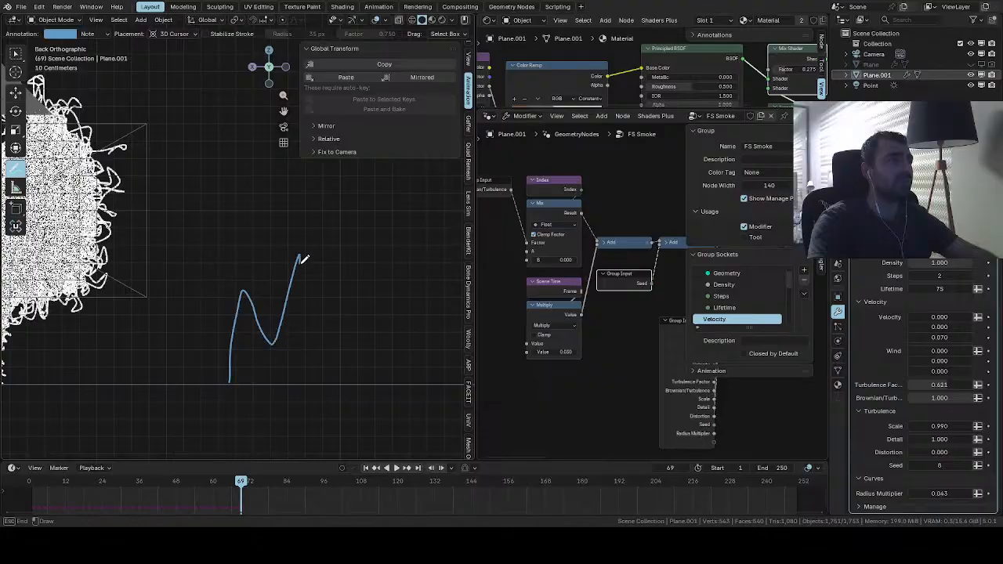
pyautogui.keyDown('shift'); pyautogui.moveTo(353, 346); pyautogui.dragTo(348, 365, button='middle'); pyautogui.keyUp('shift')
pyautogui.keyDown('shift'); pyautogui.moveTo(232, 329); pyautogui.dragTo(410, 348, button='middle'); pyautogui.keyUp('shift')
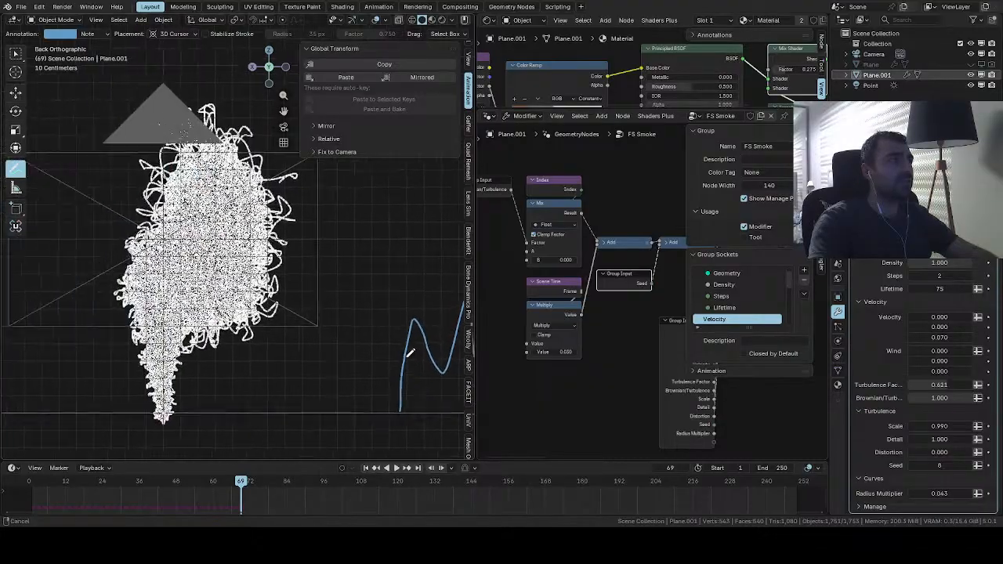
# Play the smoke animation in solid shading from an angled perspective, pausing it to inspect the plume's particles
pyautogui.hotkey('ctrl', 'z')
pyautogui.moveTo(294, 337); pyautogui.dragTo(211, 343, button='middle')
pyautogui.press('space')
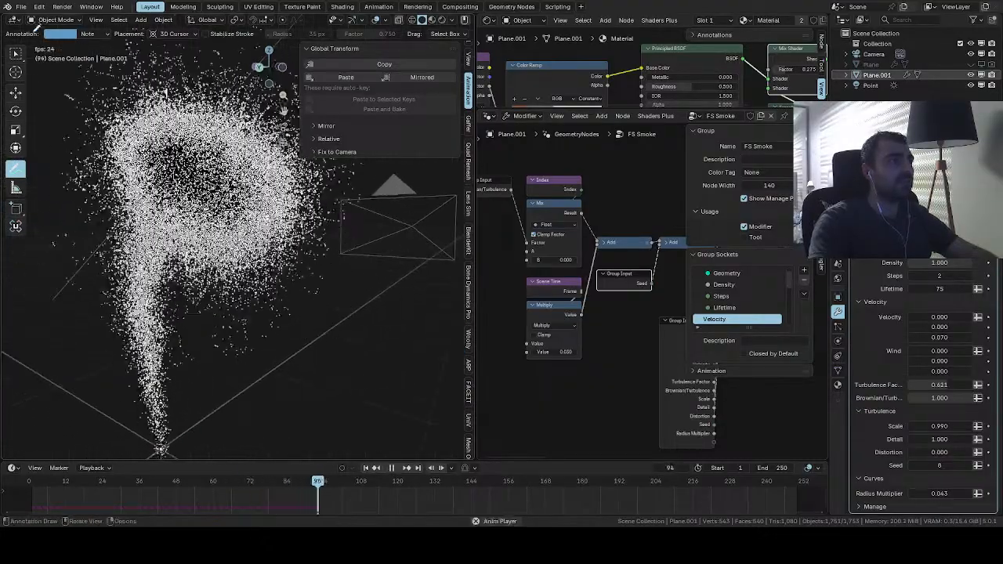
pyautogui.click(12, 20)
pyautogui.click(26, 49)
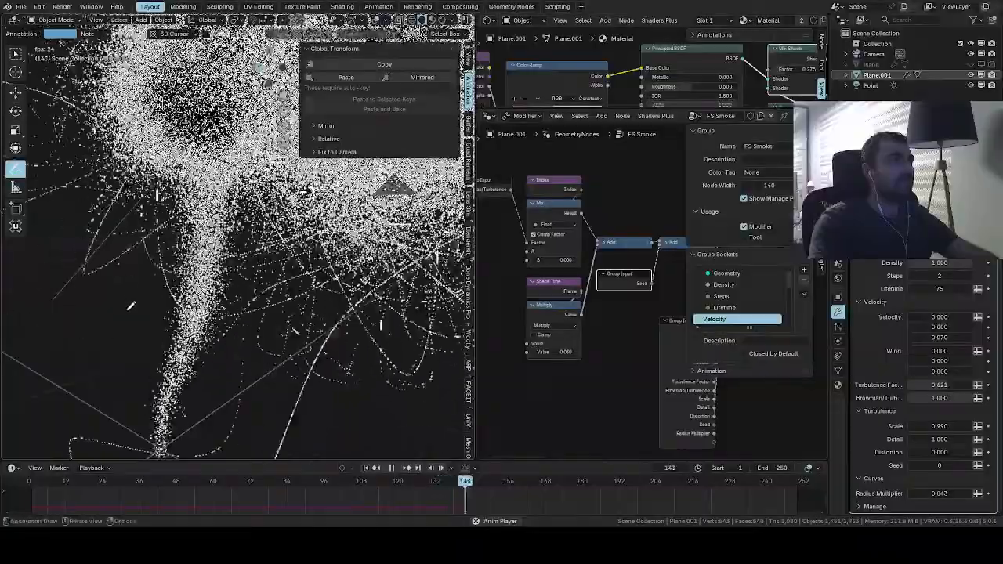
pyautogui.scroll(-3, 129, 363)
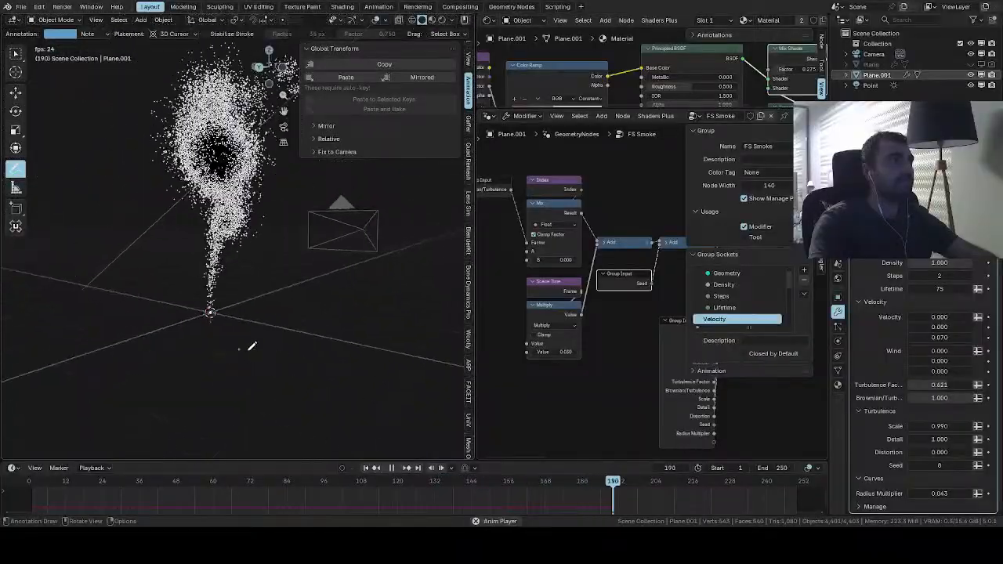
pyautogui.press('space')
pyautogui.click(16, 57)
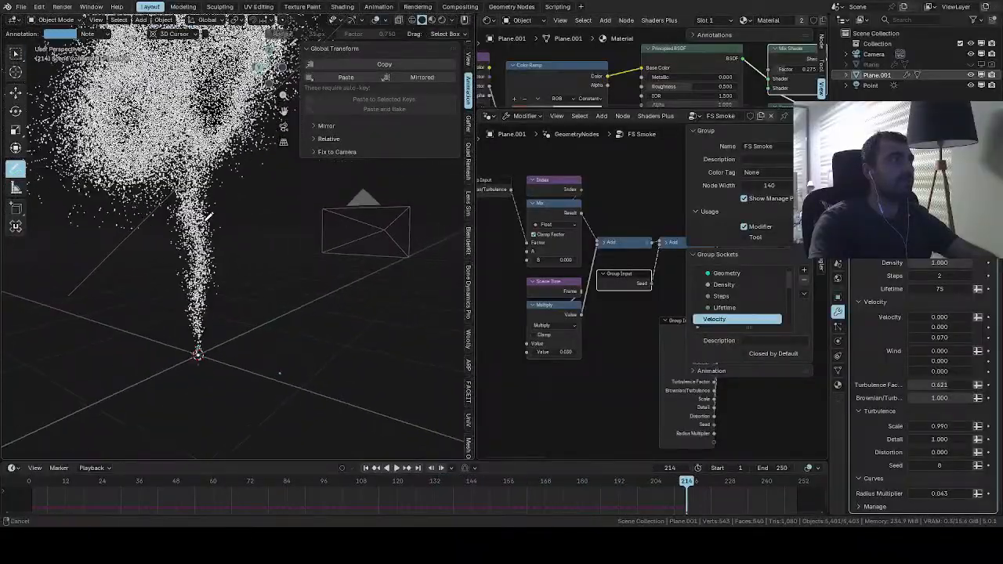
pyautogui.keyDown('shift'); pyautogui.moveTo(32, 47); pyautogui.dragTo(35, 90, button='middle'); pyautogui.keyUp('shift')
# Set the smoke's Steps to 1 and Radius Multiplier to 1.463, and replay the animation to examine the strands
pyautogui.press('space')
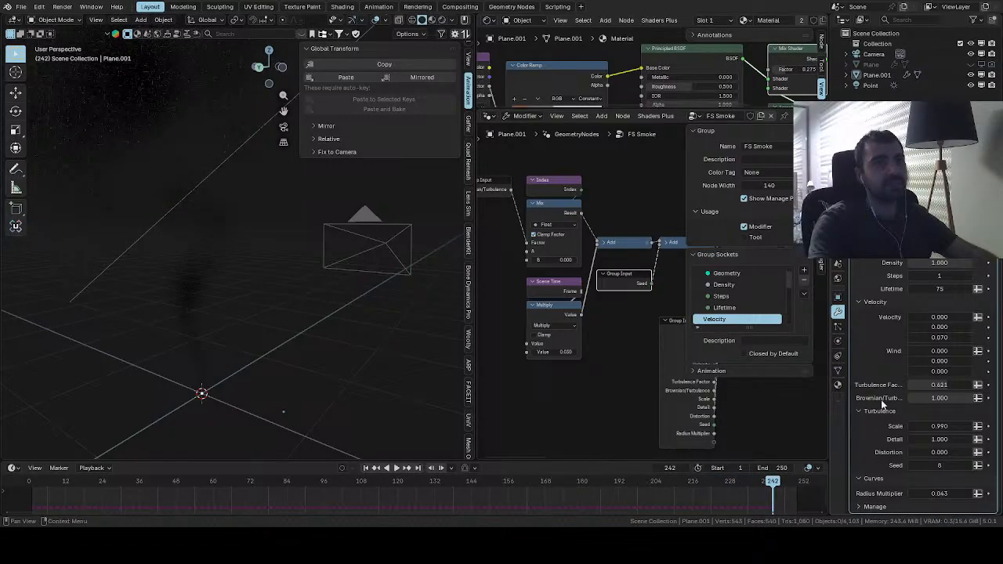
pyautogui.moveTo(928, 493); pyautogui.dragTo(989, 493)
pyautogui.scroll(-1, 293, 348)
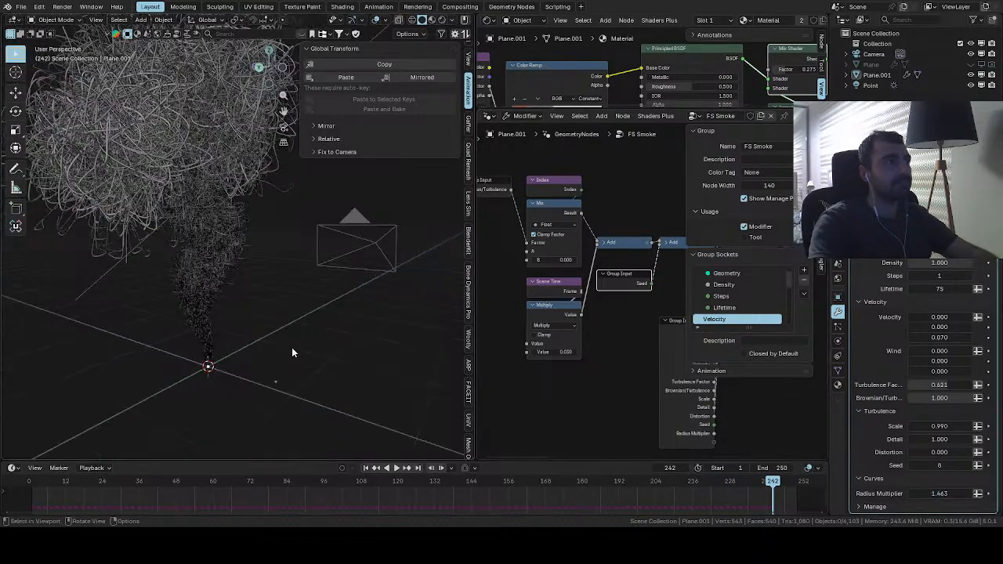
pyautogui.press('space')
pyautogui.scroll(1, 290, 345)
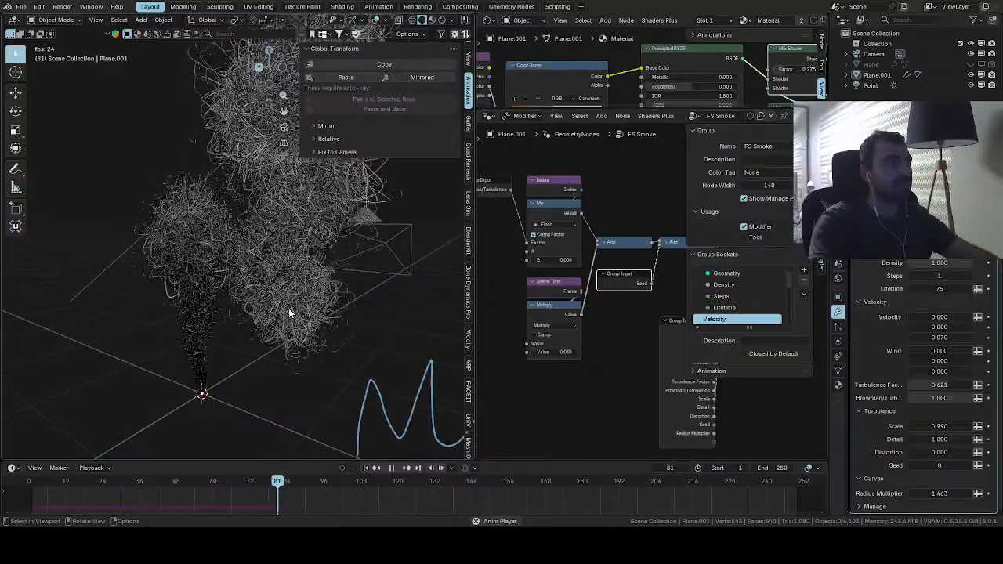
pyautogui.press('space')
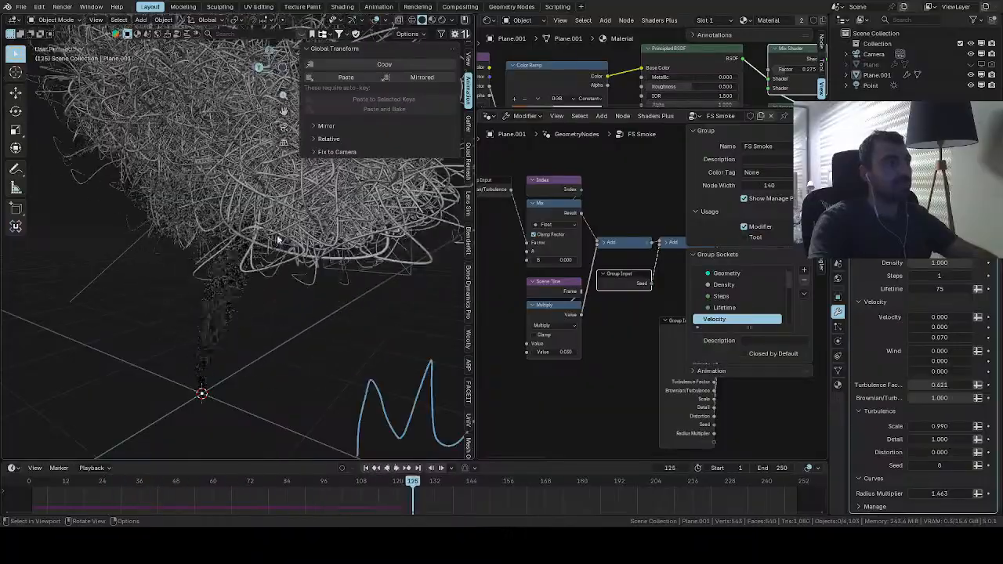
pyautogui.press('space')
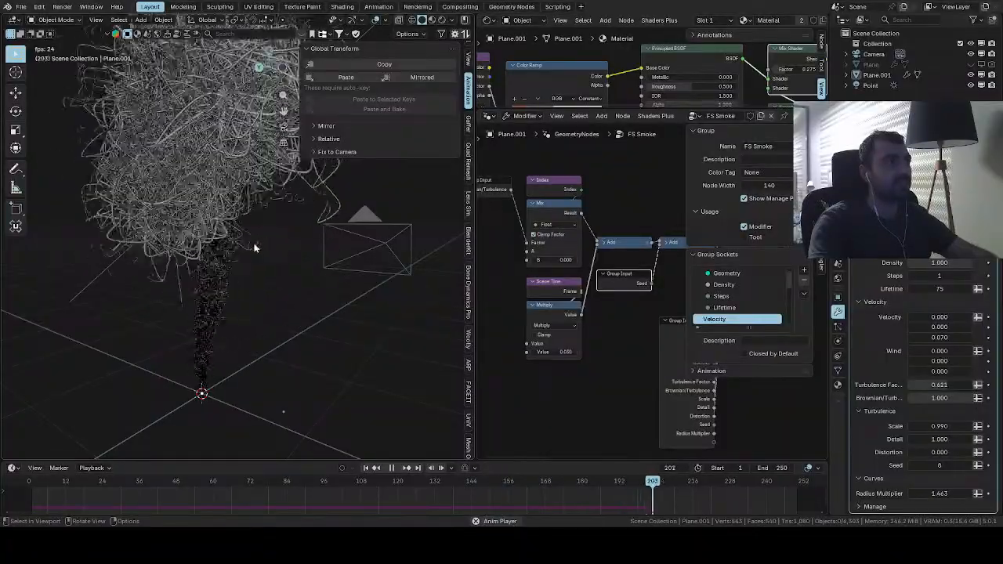
pyautogui.scroll(-4, 274, 259)
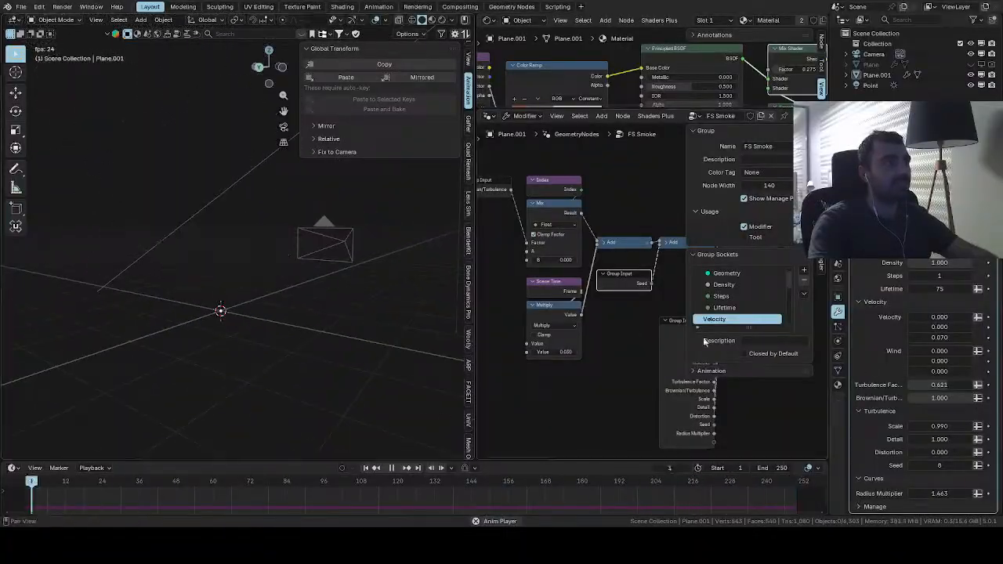
# Set the smoke's Wind X to 1.100 and Velocity Z to 0.110 during playback
pyautogui.moveTo(926, 351)
pyautogui.mouseDown()
pyautogui.moveTo(980, 350)
pyautogui.moveTo(935, 337)
pyautogui.moveTo(962, 337)
pyautogui.moveTo(937, 337)
pyautogui.moveTo(954, 337)
pyautogui.mouseUp()
pyautogui.scroll(1, 326, 275)
pyautogui.moveTo(307, 253); pyautogui.dragTo(318, 302, button='middle')
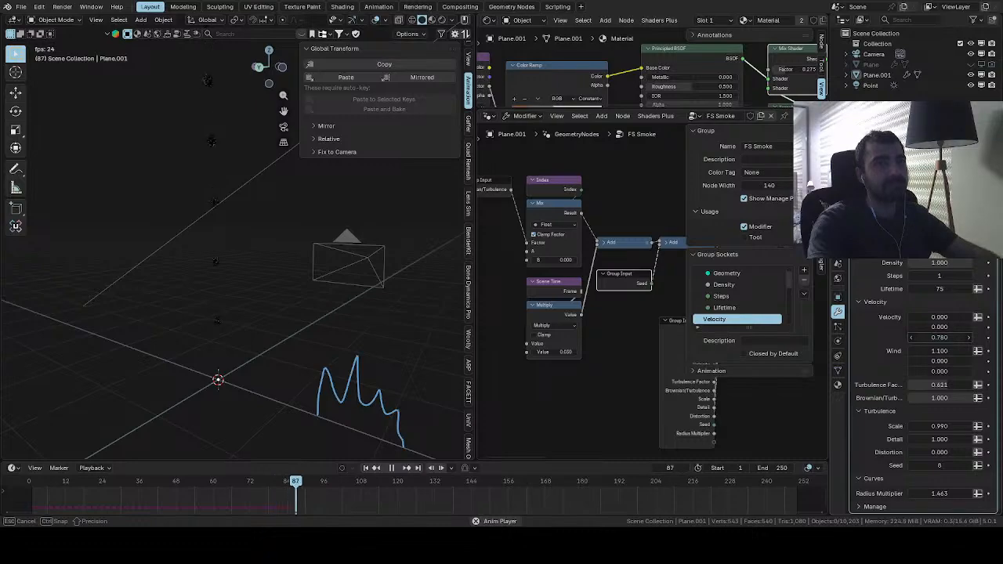
pyautogui.moveTo(940, 337); pyautogui.dragTo(925, 337)
pyautogui.moveTo(302, 304)
pyautogui.mouseDown(button='middle')
pyautogui.moveTo(365, 323)
pyautogui.moveTo(288, 296)
pyautogui.mouseUp(button='middle')
# Show the viewport in rendered shading and reduce the paused smoke's Radius Multiplier to 0.461
pyautogui.click(429, 20)
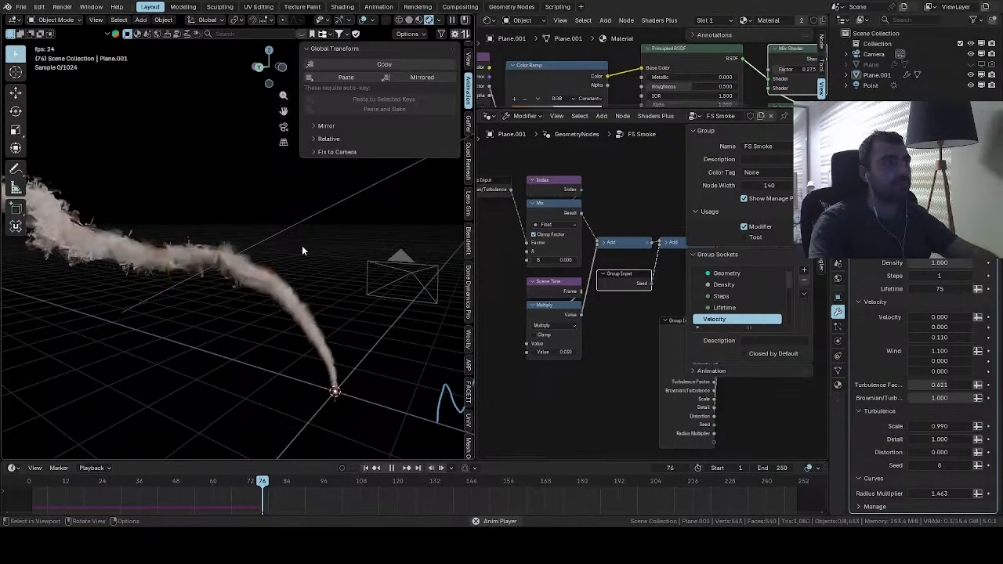
pyautogui.press('space')
pyautogui.scroll(2, 263, 281)
pyautogui.scroll(1, 261, 276)
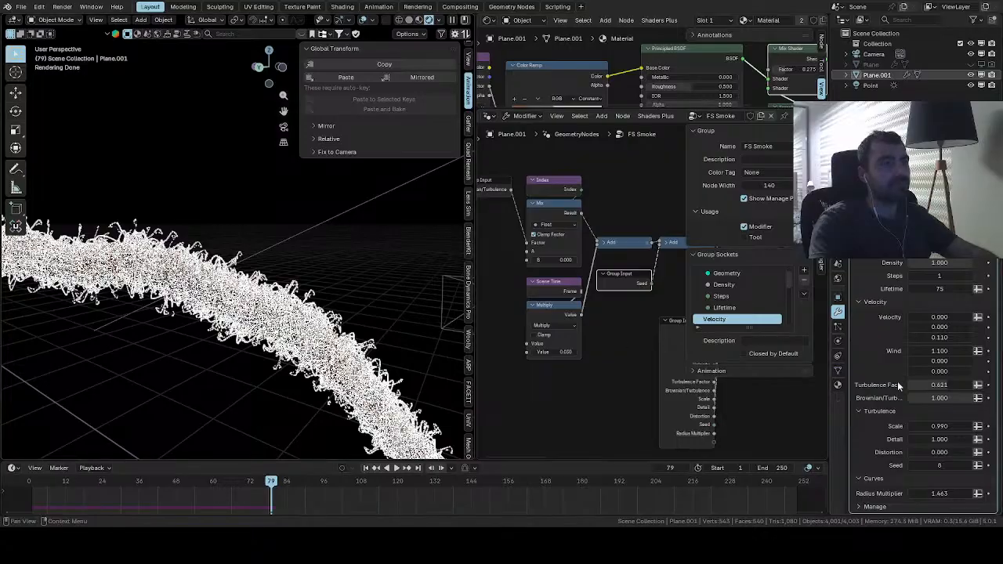
pyautogui.moveTo(941, 493); pyautogui.dragTo(886, 493)
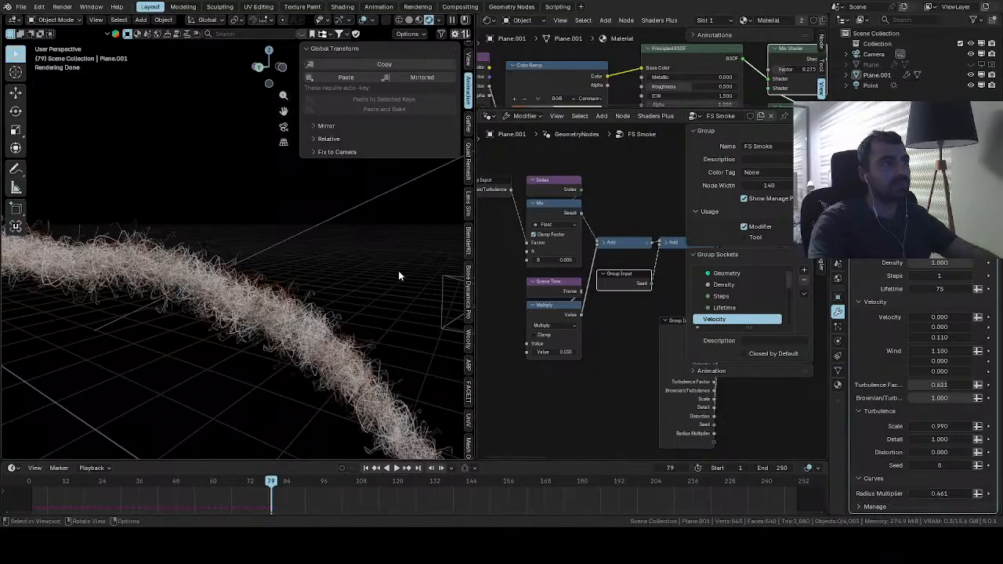
pyautogui.scroll(-2, 392, 276)
# Set the smoke's Lifetime to 41 and replay the animation to view the whole plume
pyautogui.press('space')
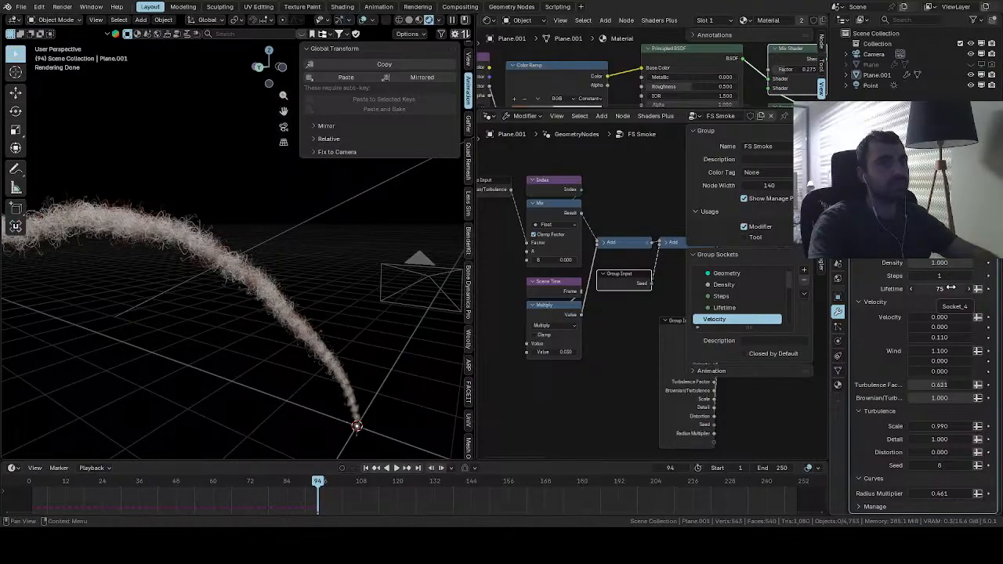
pyautogui.moveTo(950, 289); pyautogui.dragTo(931, 289)
pyautogui.press('space')
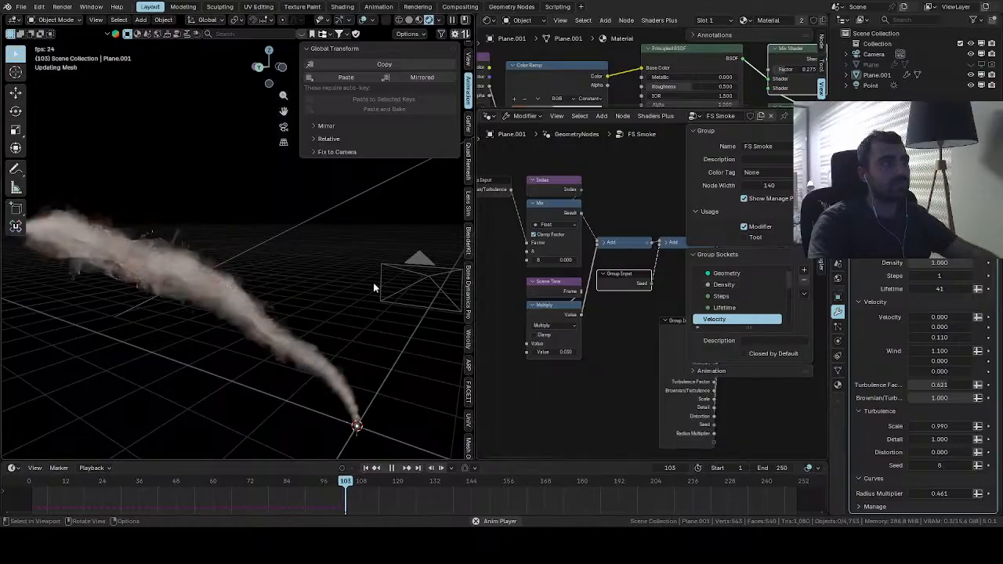
pyautogui.scroll(-1, 352, 279)
pyautogui.moveTo(322, 278); pyautogui.dragTo(325, 307, button='middle')
pyautogui.scroll(-4, 310, 268)
pyautogui.scroll(2, 329, 302)
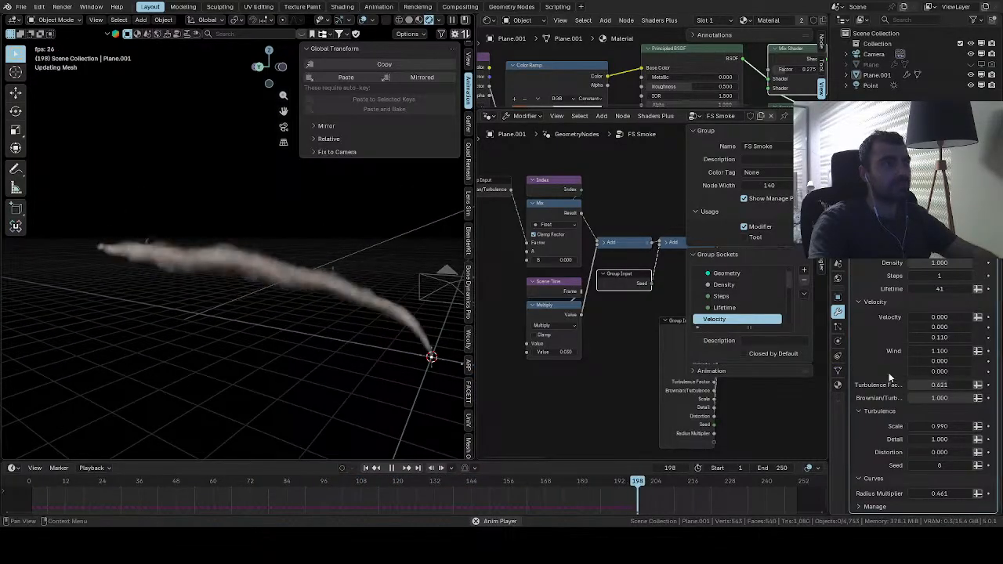
# Set Turbulence Factor to 1.000, Brownian/Turbulence to 0.216, Velocity Z to 0.210 and Wind X to 0.349
pyautogui.moveTo(934, 385)
pyautogui.mouseDown()
pyautogui.moveTo(955, 385)
pyautogui.moveTo(950, 398)
pyautogui.moveTo(929, 397)
pyautogui.mouseUp()
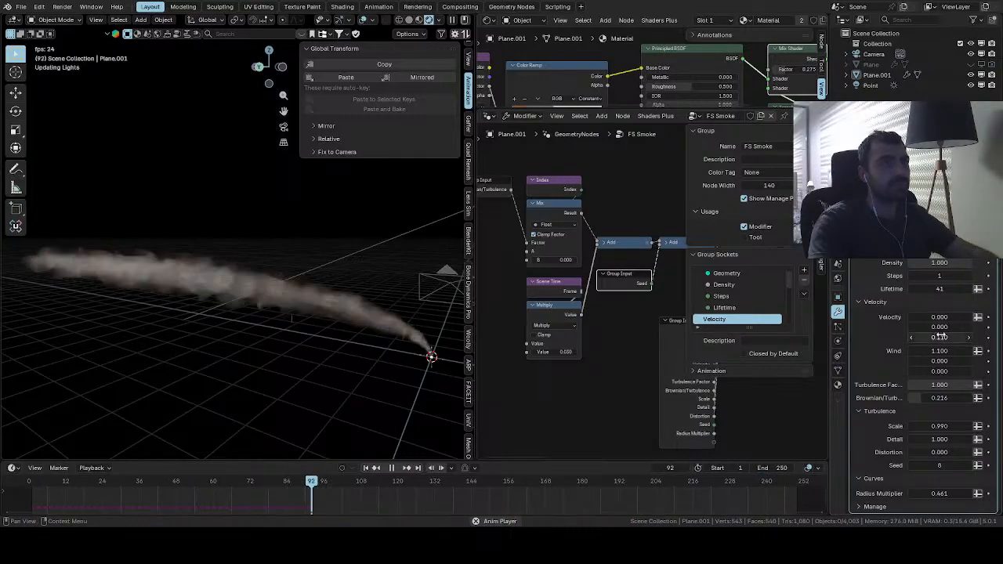
pyautogui.moveTo(952, 351)
pyautogui.mouseDown()
pyautogui.moveTo(893, 351)
pyautogui.moveTo(961, 336)
pyautogui.mouseUp()
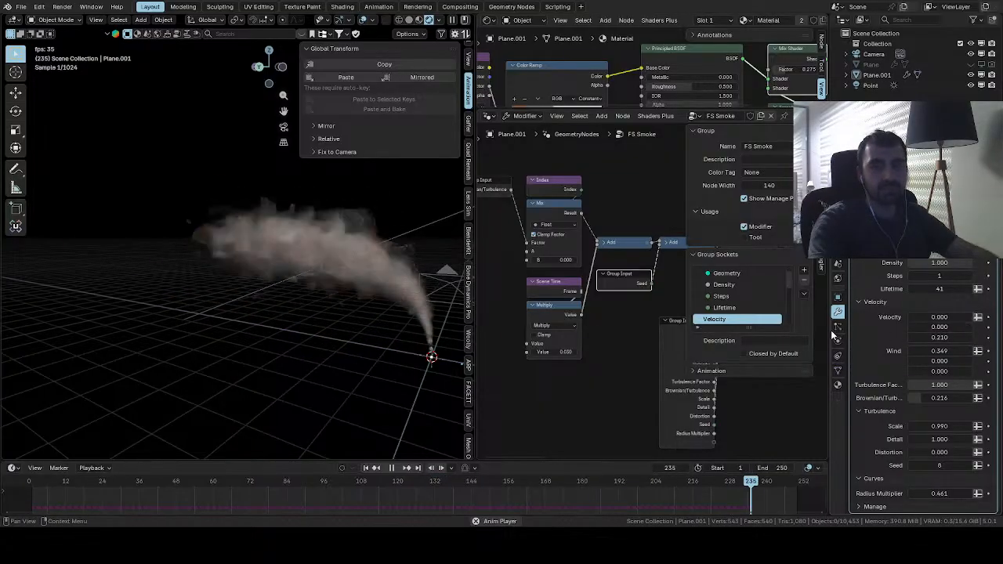
pyautogui.moveTo(405, 328); pyautogui.dragTo(358, 315, button='middle')
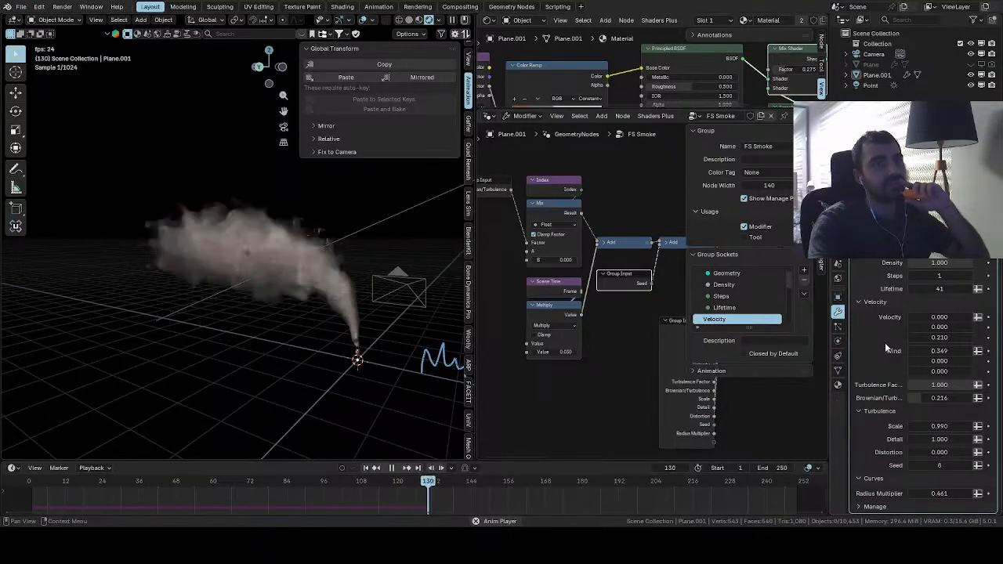
# Examine the FS Smoke node tree from its simulation section through to the output nodes
pyautogui.scroll(-6, 621, 291)
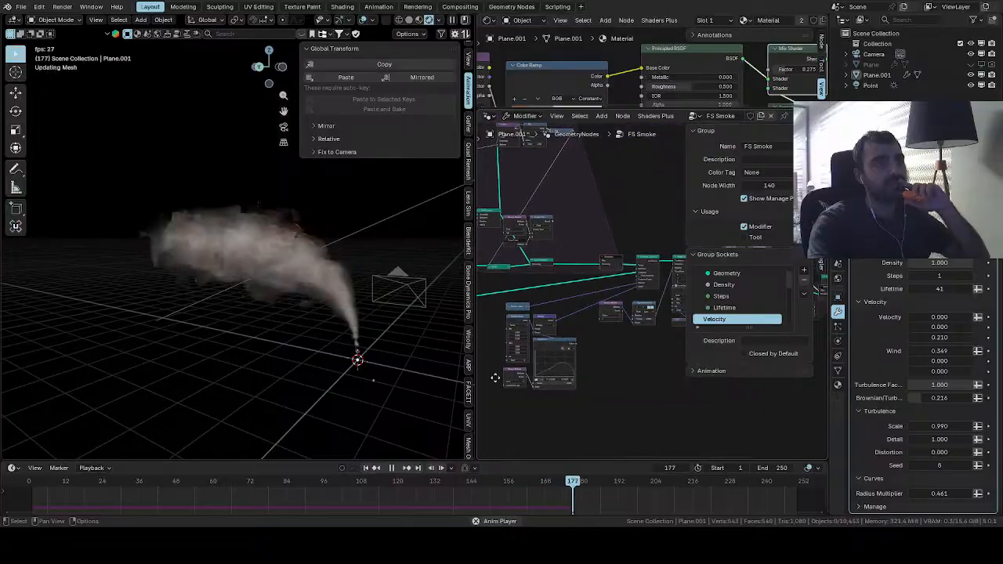
pyautogui.moveTo(496, 421); pyautogui.dragTo(567, 444, button='middle')
pyautogui.moveTo(550, 335); pyautogui.dragTo(582, 351, button='middle')
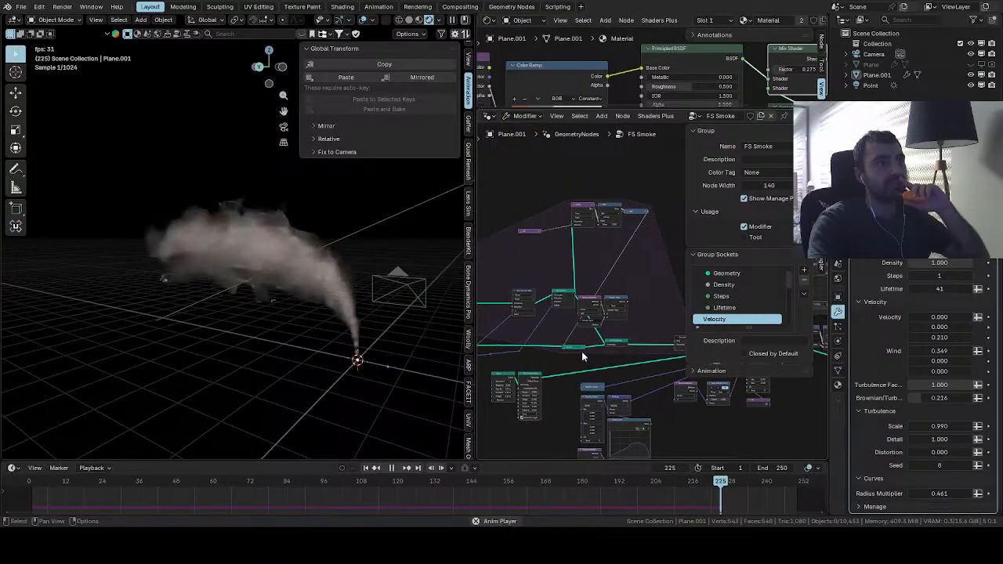
pyautogui.scroll(5, 580, 314)
pyautogui.scroll(-7, 650, 265)
pyautogui.moveTo(650, 265); pyautogui.dragTo(658, 236, button='middle')
# Open the FS River scene file, discarding the unsaved changes in FS Smoke.blend
pyautogui.click(21, 6)
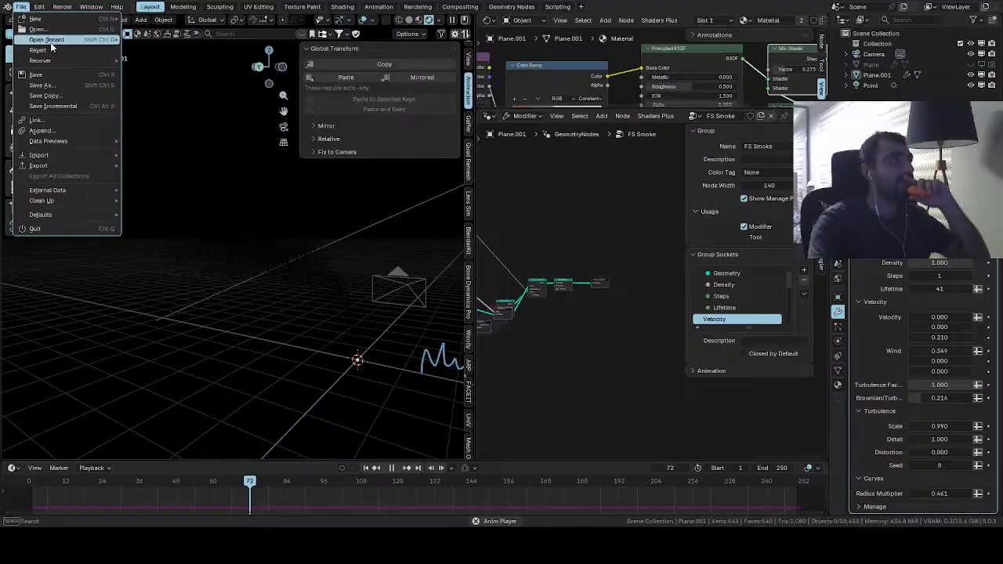
pyautogui.click(56, 31)
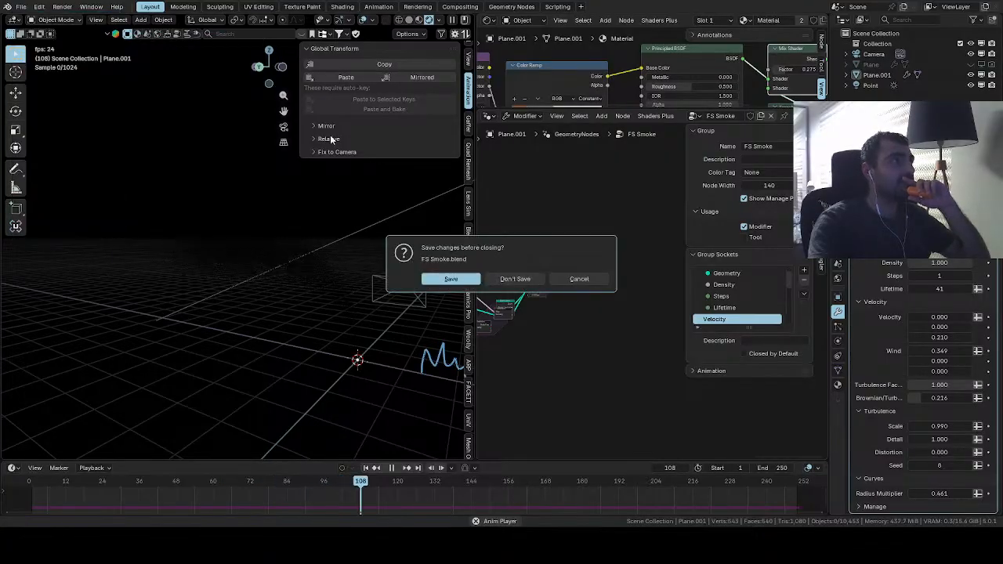
pyautogui.click(515, 279)
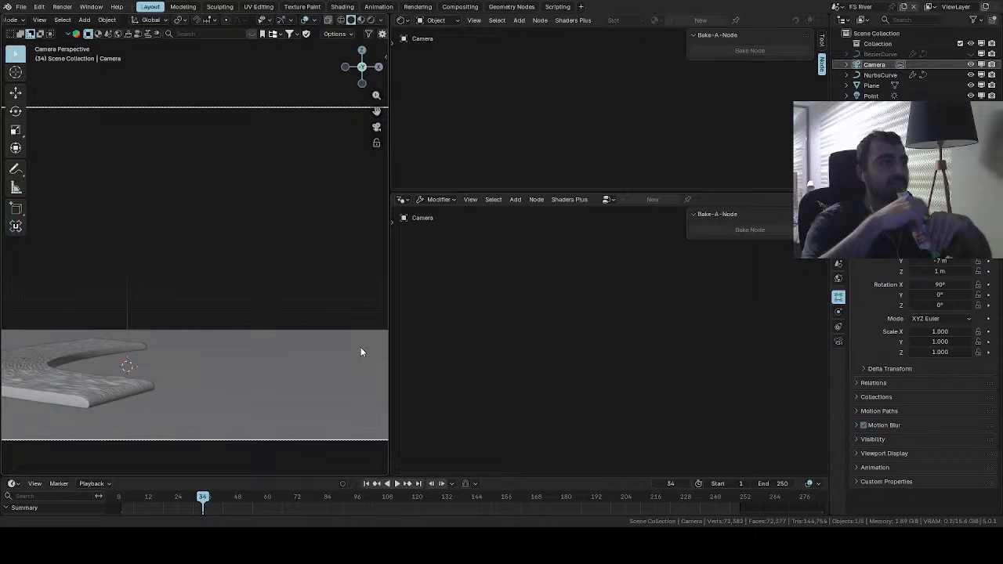
# Show the river scene in rendered shading from a closer perspective and select the river curve
pyautogui.moveTo(337, 336)
pyautogui.mouseDown(button='middle')
pyautogui.moveTo(269, 352)
pyautogui.moveTo(293, 264)
pyautogui.moveTo(352, 132)
pyautogui.moveTo(286, 217)
pyautogui.moveTo(123, 301)
pyautogui.moveTo(224, 238)
pyautogui.mouseUp(button='middle')
pyautogui.click(370, 20)
pyautogui.scroll(3, 284, 218)
pyautogui.scroll(6, 123, 302)
pyautogui.scroll(2, 227, 255)
pyautogui.click(232, 275)
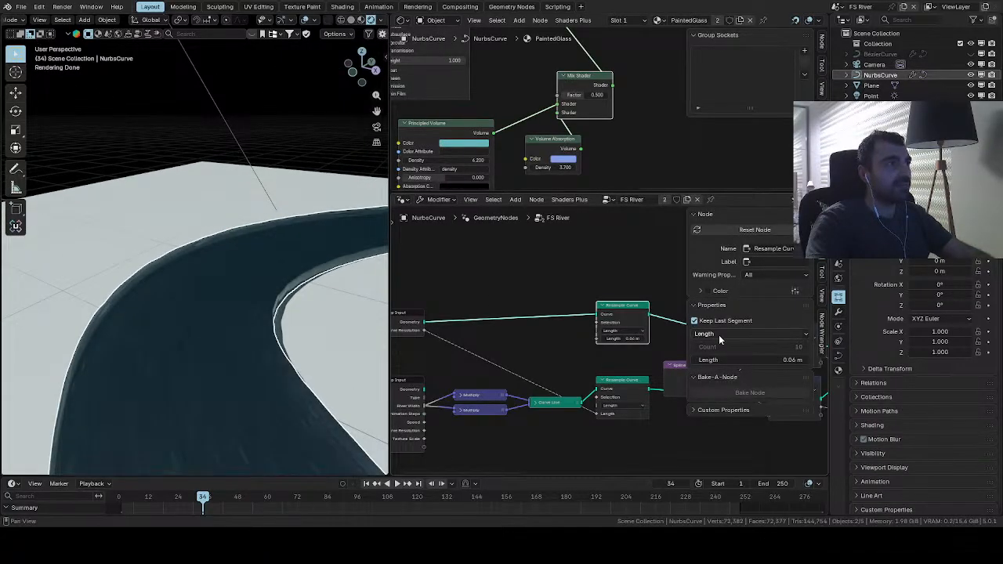
# Set River Width to 0.230, Animation Steps to 1, Curve Resolution to 0.148 m and Texture Scale to 5.434
pyautogui.click(838, 312)
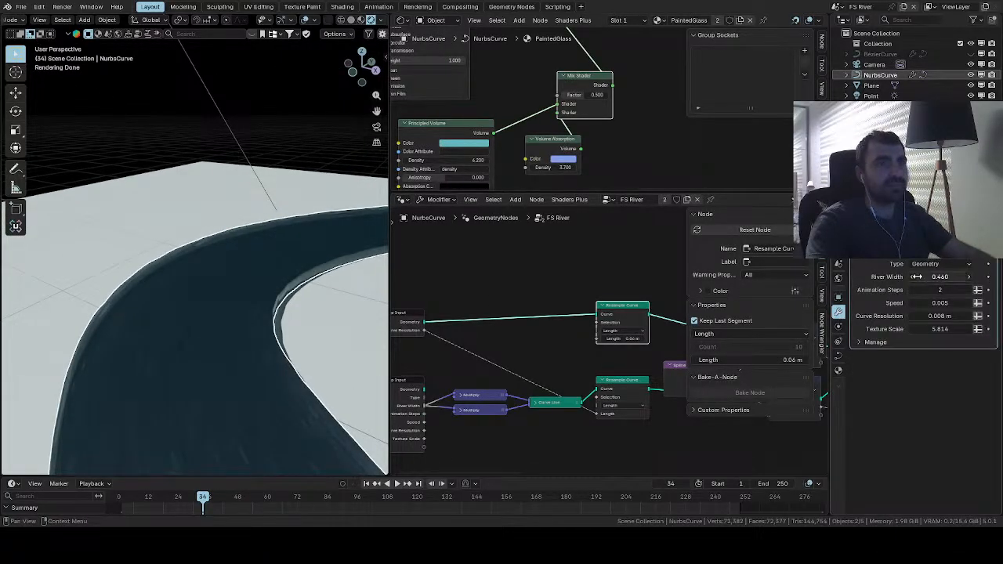
pyautogui.moveTo(918, 277); pyautogui.dragTo(889, 277)
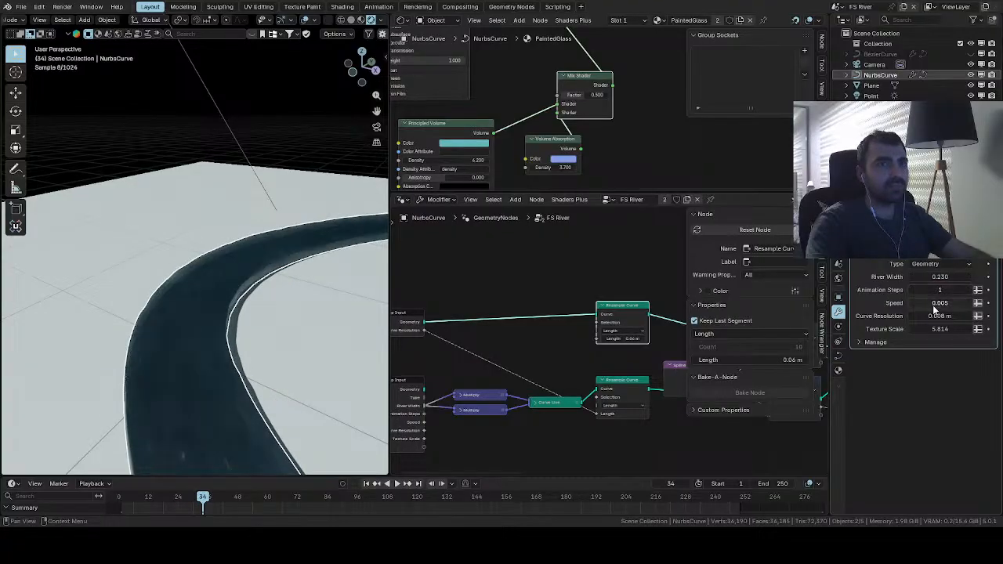
pyautogui.moveTo(937, 317)
pyautogui.mouseDown()
pyautogui.moveTo(960, 316)
pyautogui.moveTo(940, 316)
pyautogui.mouseUp()
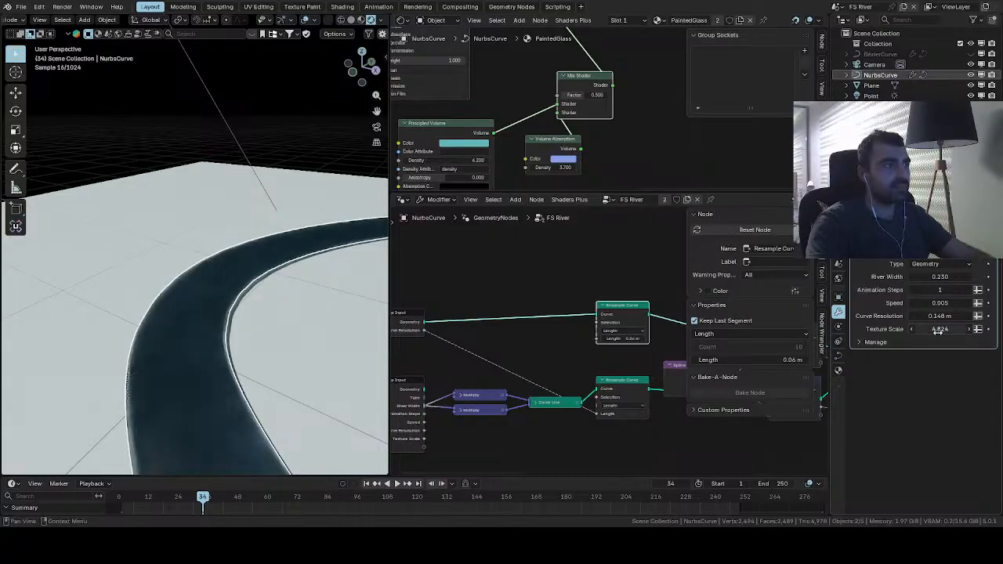
pyautogui.moveTo(927, 330); pyautogui.dragTo(941, 330)
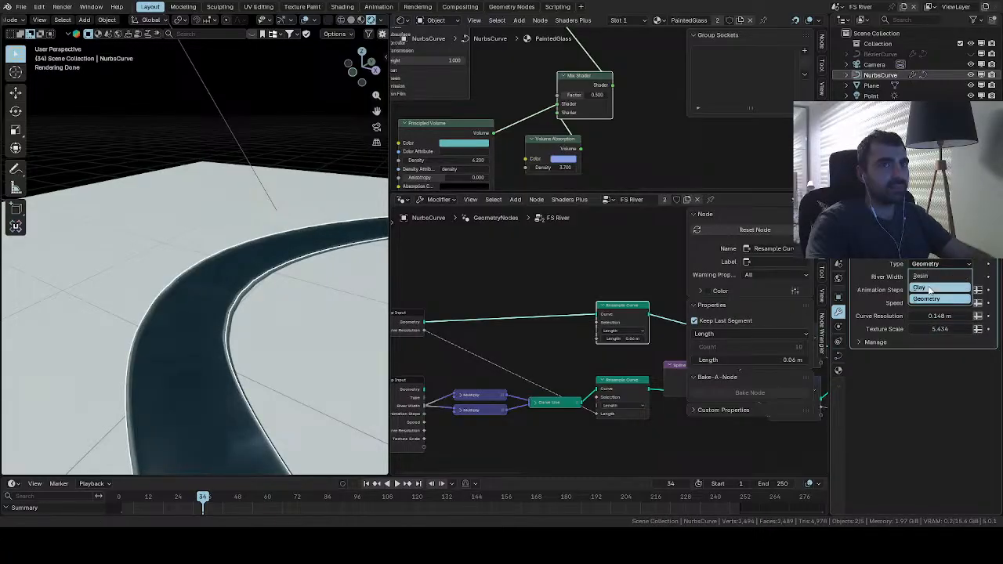
# Set the river's Type to Clay and play the animation to preview the clay surface
pyautogui.click(929, 290)
pyautogui.moveTo(345, 324); pyautogui.dragTo(287, 313, button='middle')
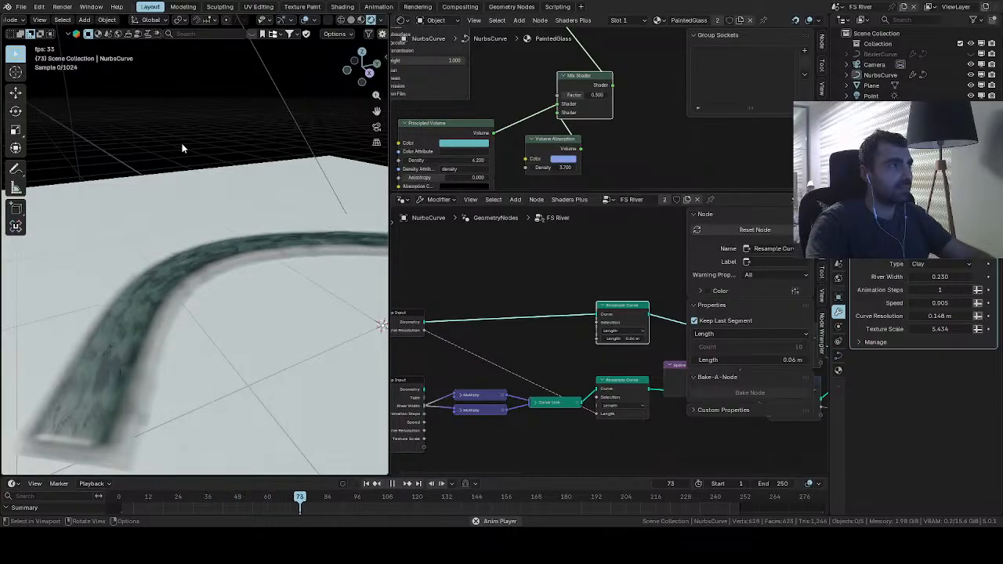
pyautogui.press('space')
pyautogui.scroll(3, 230, 195)
pyautogui.scroll(-3, 251, 221)
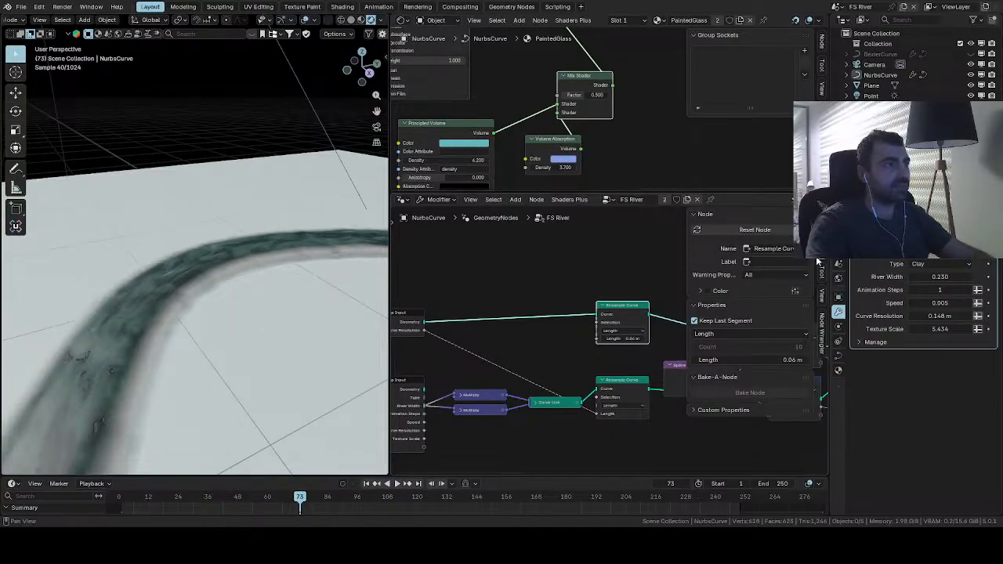
# Set the river's Type to Resin and play the animation to preview the resin surface
pyautogui.click(915, 264)
pyautogui.click(920, 276)
pyautogui.moveTo(280, 307); pyautogui.dragTo(254, 302, button='middle')
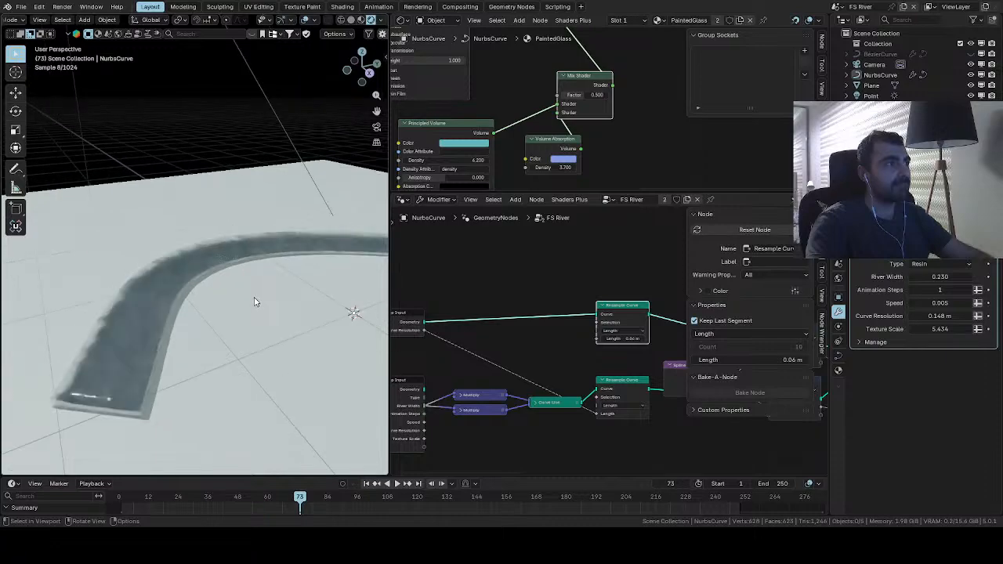
pyautogui.press('space')
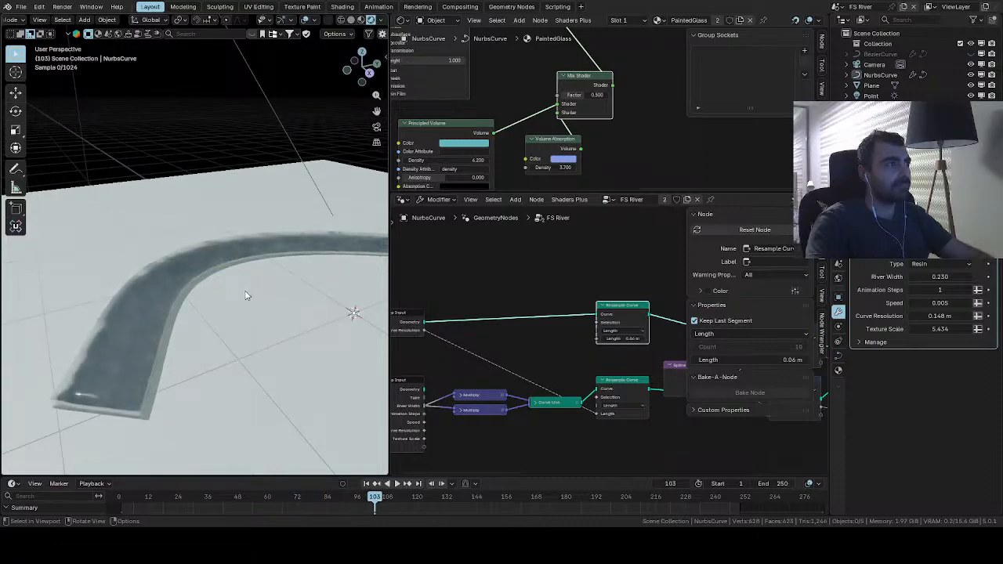
pyautogui.scroll(2, 251, 283)
# Show the river in solid shading, set Curve Resolution to 0.02 m and play the animation to inspect the finer surface
pyautogui.click(351, 20)
pyautogui.moveTo(243, 175); pyautogui.dragTo(257, 198, button='middle')
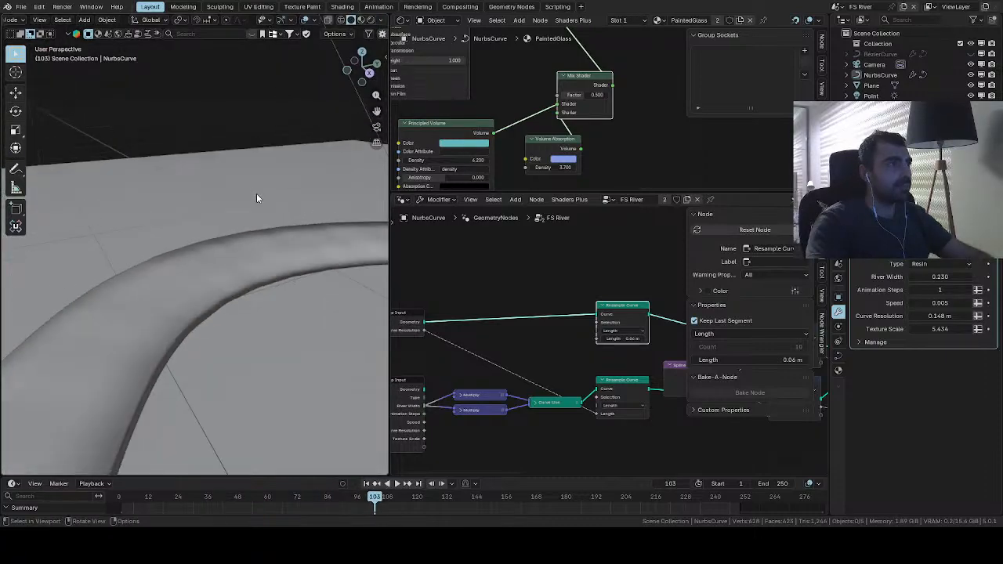
pyautogui.moveTo(940, 316); pyautogui.dragTo(925, 316)
pyautogui.scroll(-2, 313, 281)
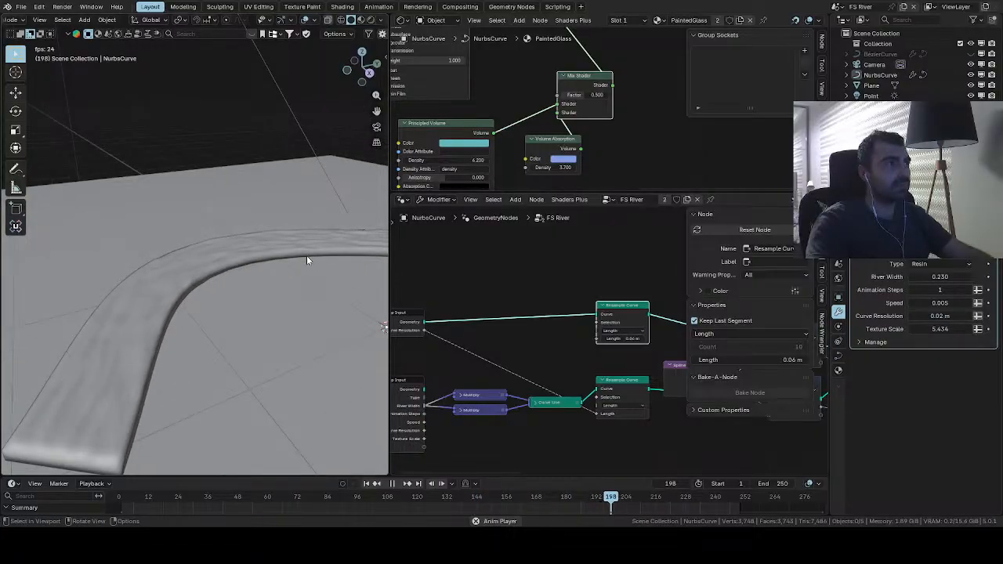
pyautogui.scroll(5, 275, 178)
pyautogui.scroll(-3, 273, 185)
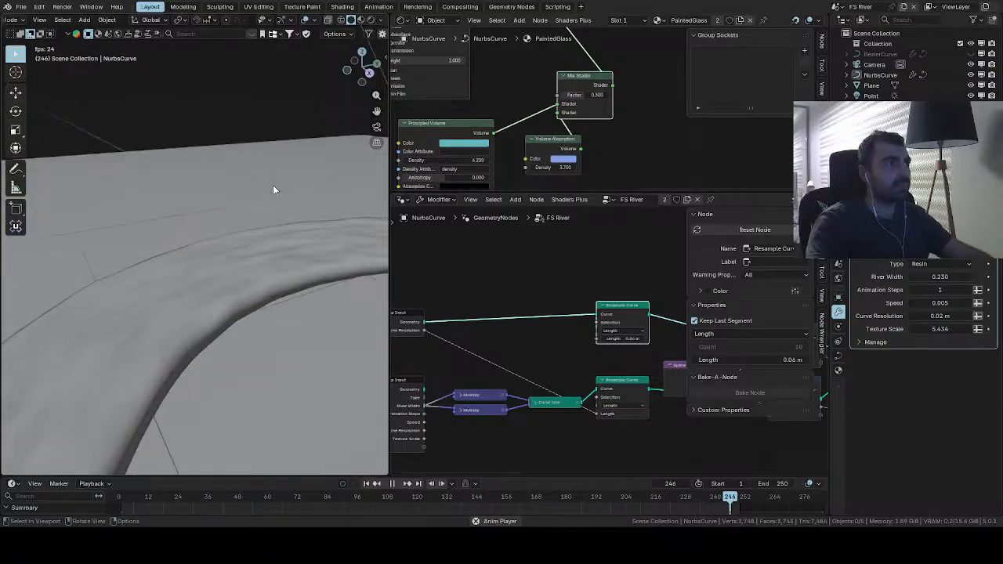
pyautogui.scroll(-3, 274, 189)
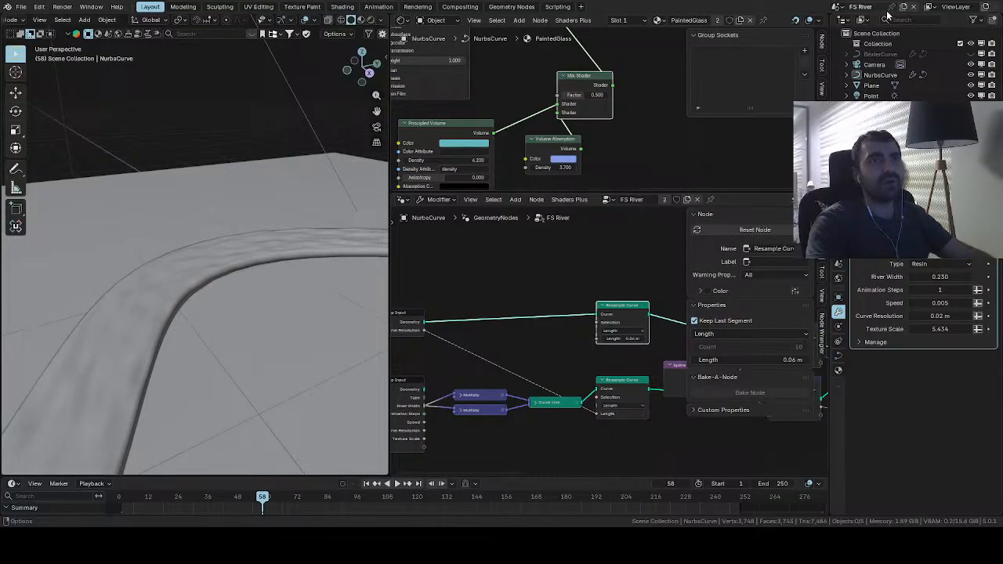
# Switch to the FS Fire scene, play its animation and select the front row of 3D paper flames
pyautogui.click(839, 6)
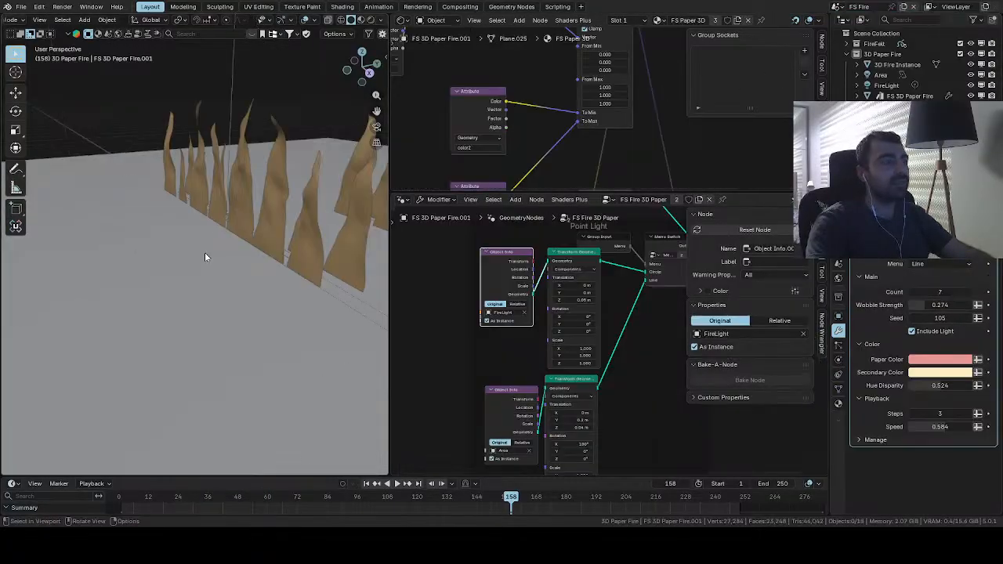
pyautogui.moveTo(205, 252); pyautogui.dragTo(313, 250, button='middle')
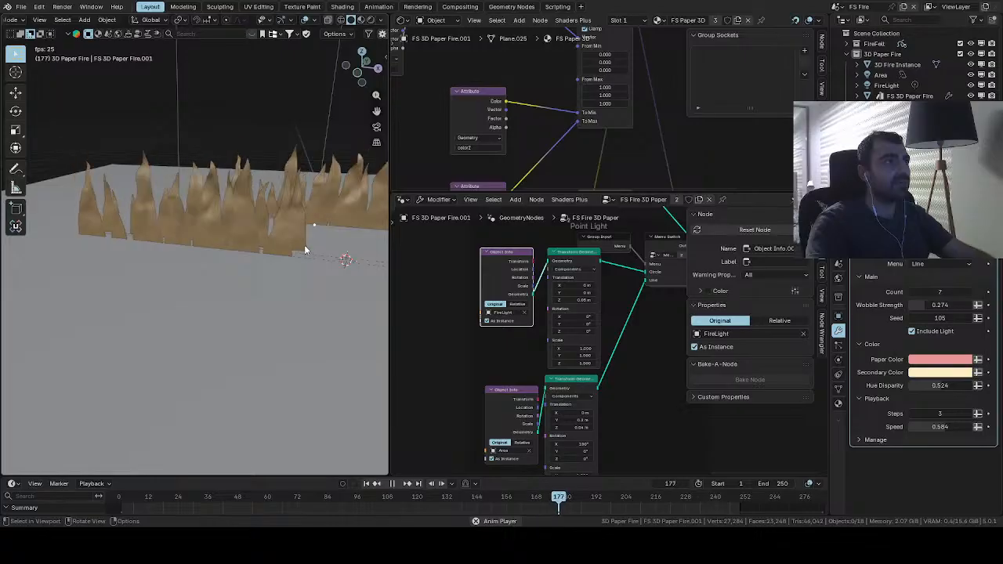
pyautogui.click(290, 239)
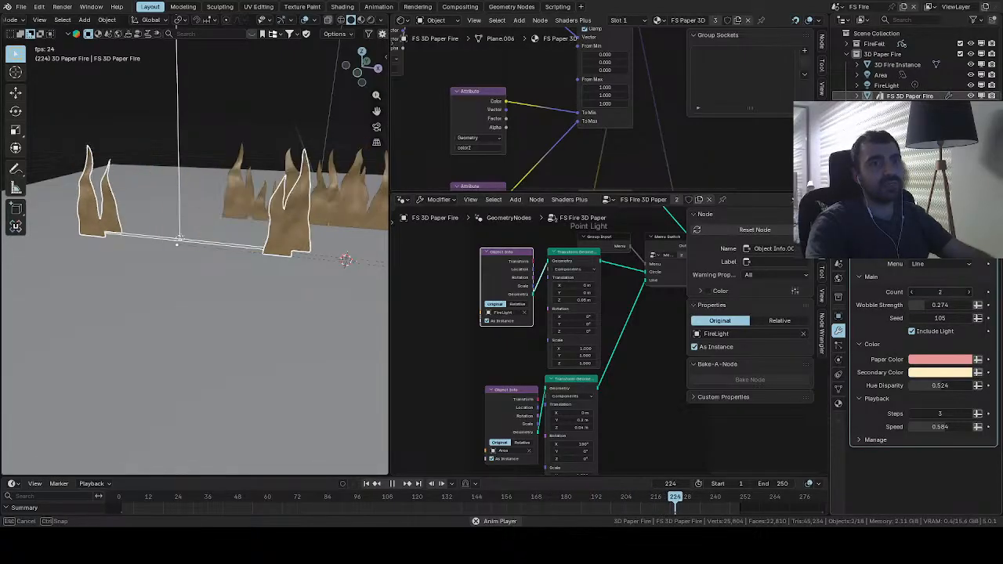
# Set the paper fire's Count to 10, Wobble Strength to 0.234, Steps to 1, Hue Disparity to 0.508 and Speed to 0.084
pyautogui.moveTo(941, 292); pyautogui.dragTo(925, 305)
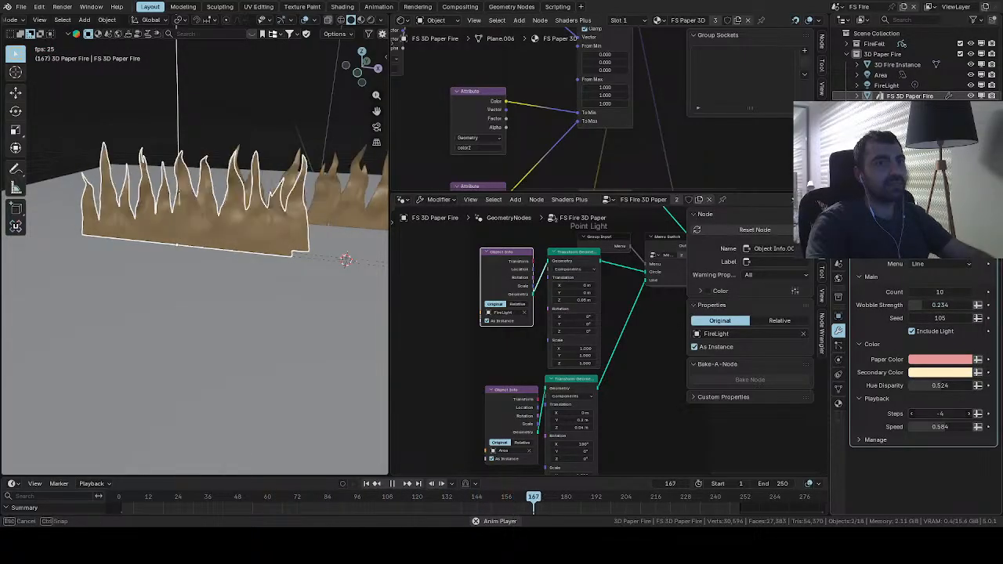
pyautogui.moveTo(941, 413); pyautogui.dragTo(913, 413)
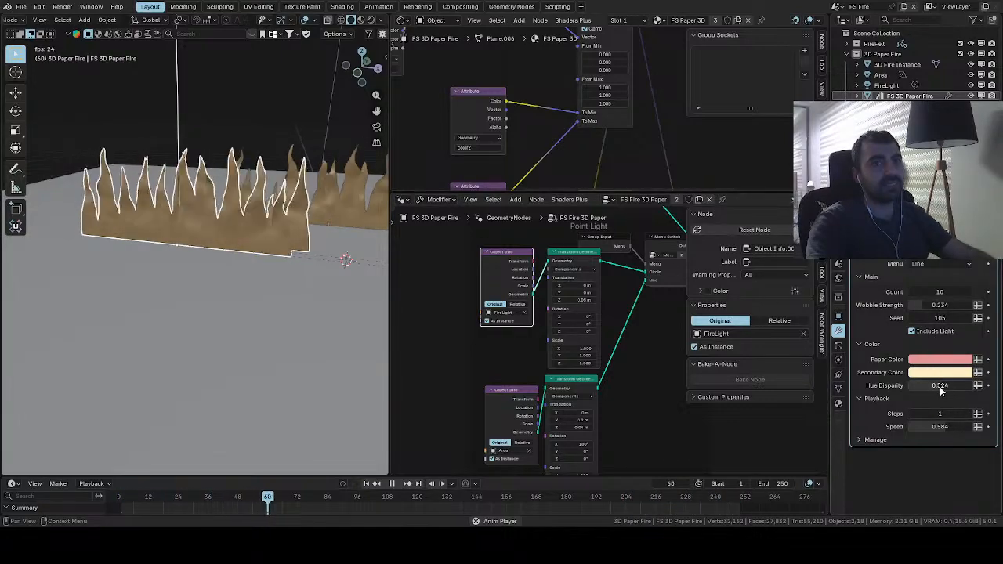
pyautogui.moveTo(940, 384); pyautogui.dragTo(931, 385)
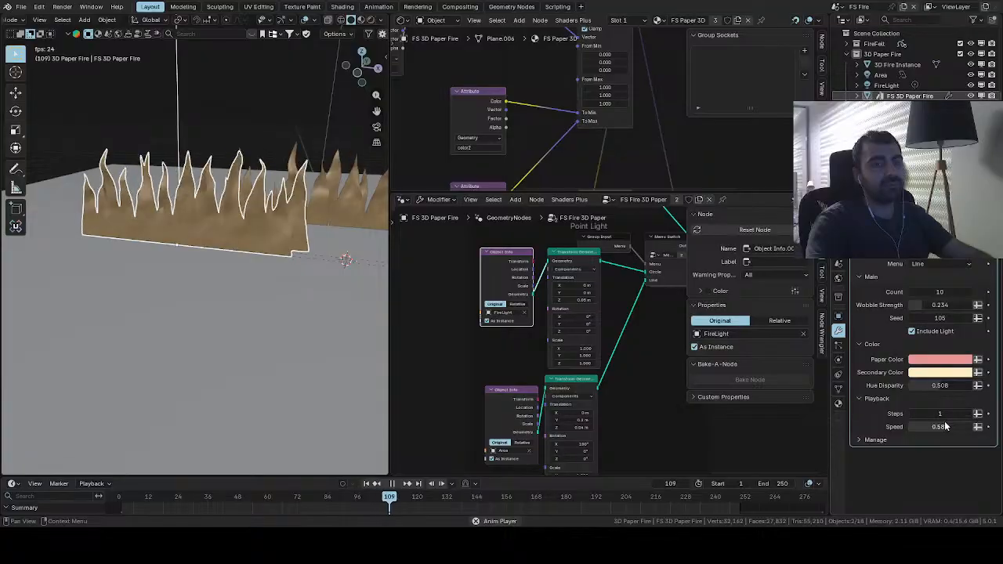
pyautogui.moveTo(945, 426); pyautogui.dragTo(914, 426)
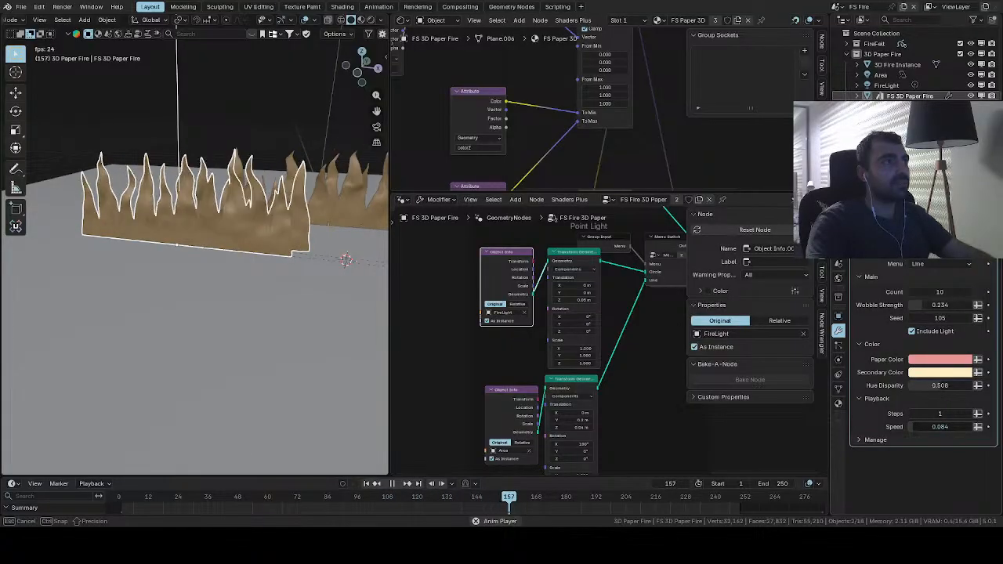
# Deselect the paper fire, show the neighbouring round and flat cardboard fires in rendered shading and preview their animation
pyautogui.click(230, 117)
pyautogui.moveTo(274, 195); pyautogui.dragTo(209, 270, button='middle')
pyautogui.scroll(3, 148, 241)
pyautogui.press('space')
pyautogui.scroll(5, 234, 264)
pyautogui.scroll(-5, 235, 264)
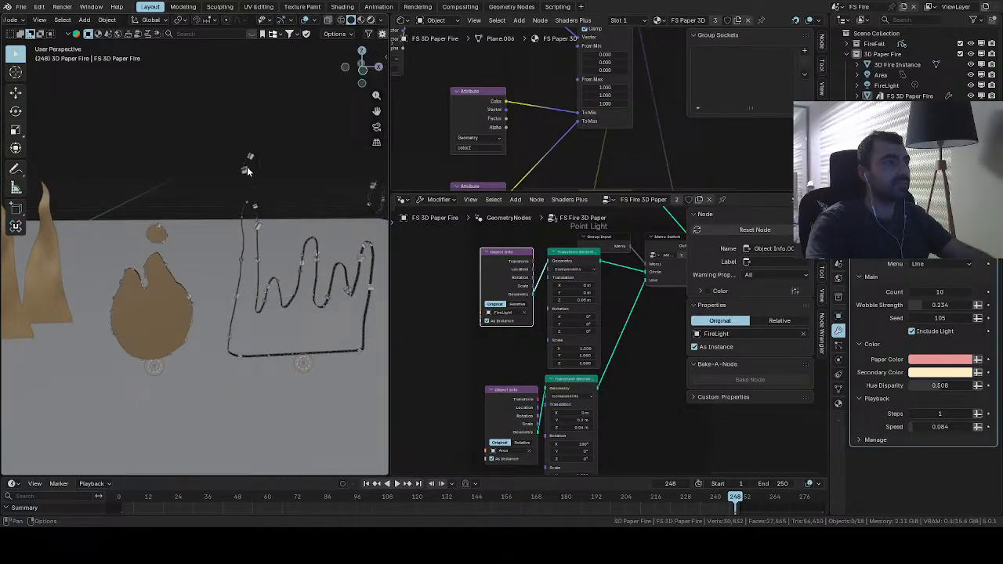
pyautogui.moveTo(228, 212); pyautogui.dragTo(222, 200, button='middle')
pyautogui.press('space')
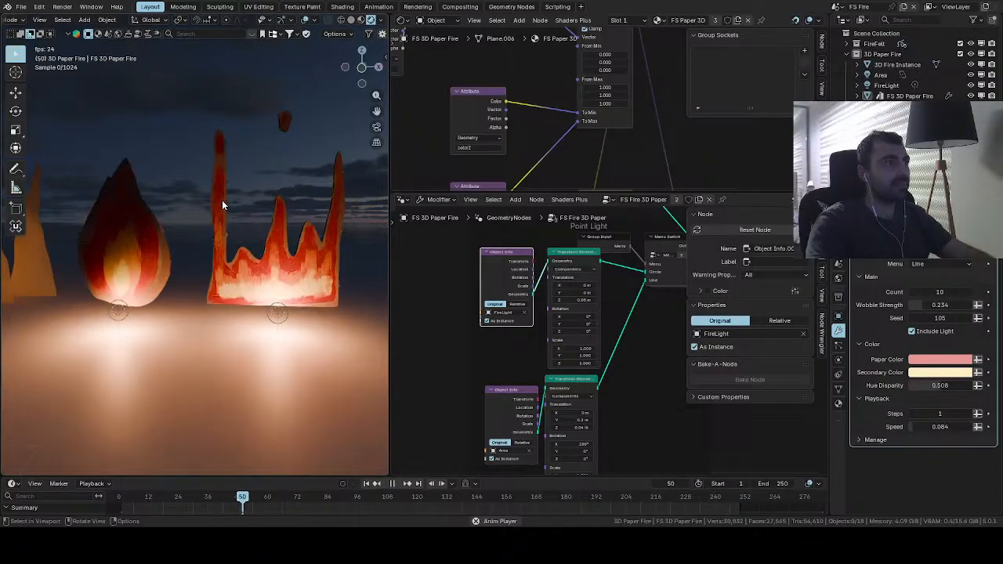
pyautogui.press('space')
# Select the flat cardboard fire, try the Clay, Paper and Felt types on it and return its Type to Cardboard
pyautogui.click(281, 250)
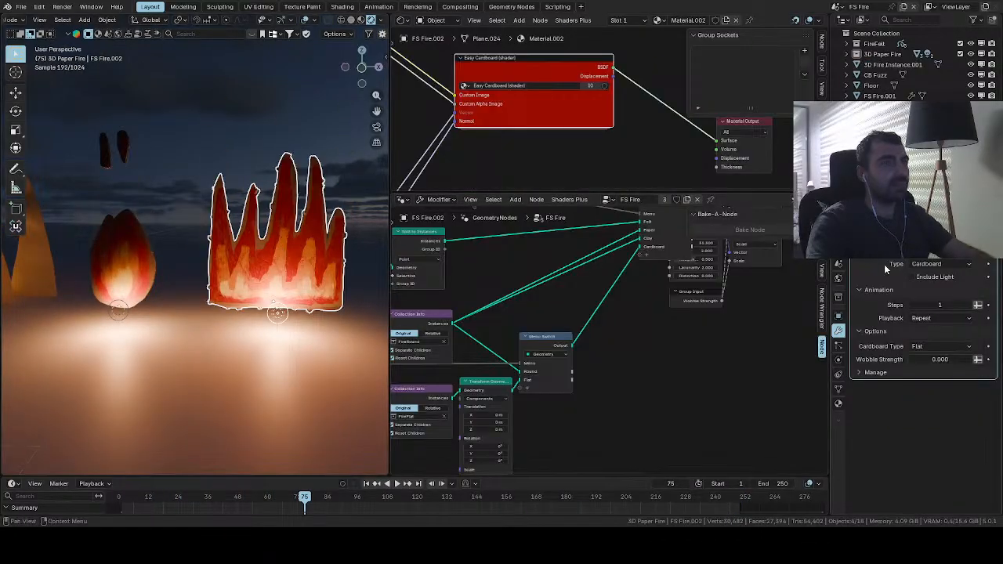
pyautogui.click(927, 264)
pyautogui.click(927, 300)
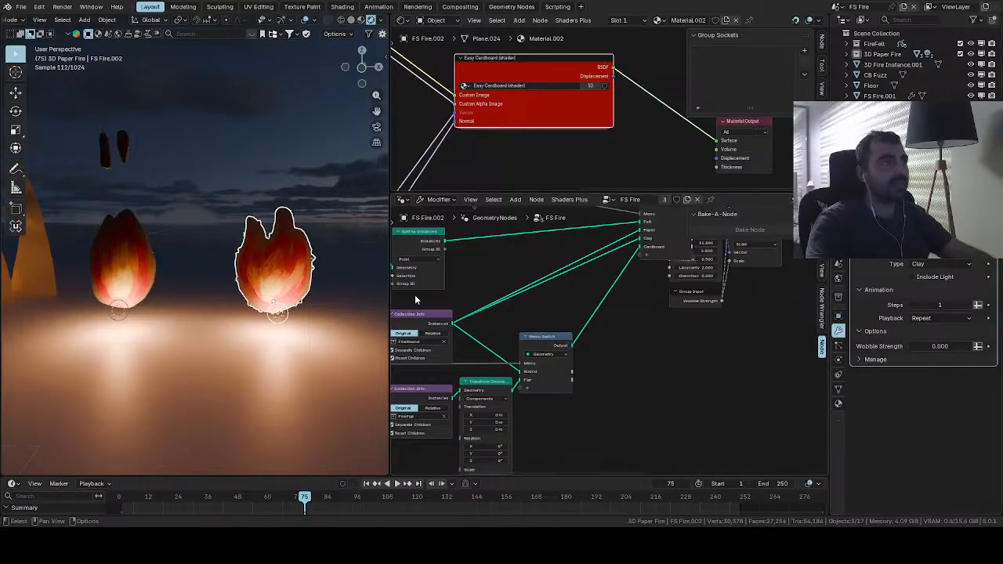
pyautogui.click(922, 265)
pyautogui.click(924, 289)
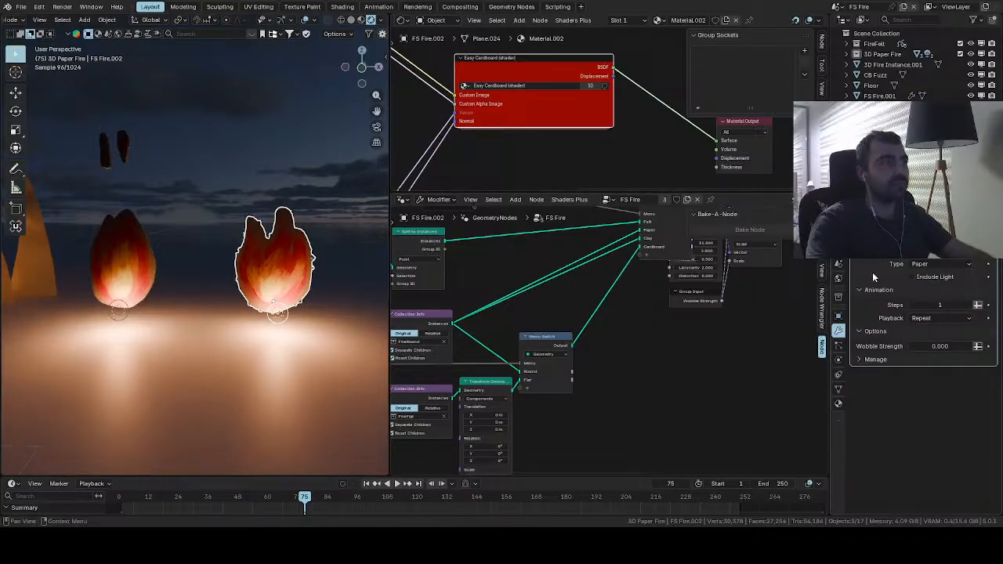
pyautogui.click(922, 266)
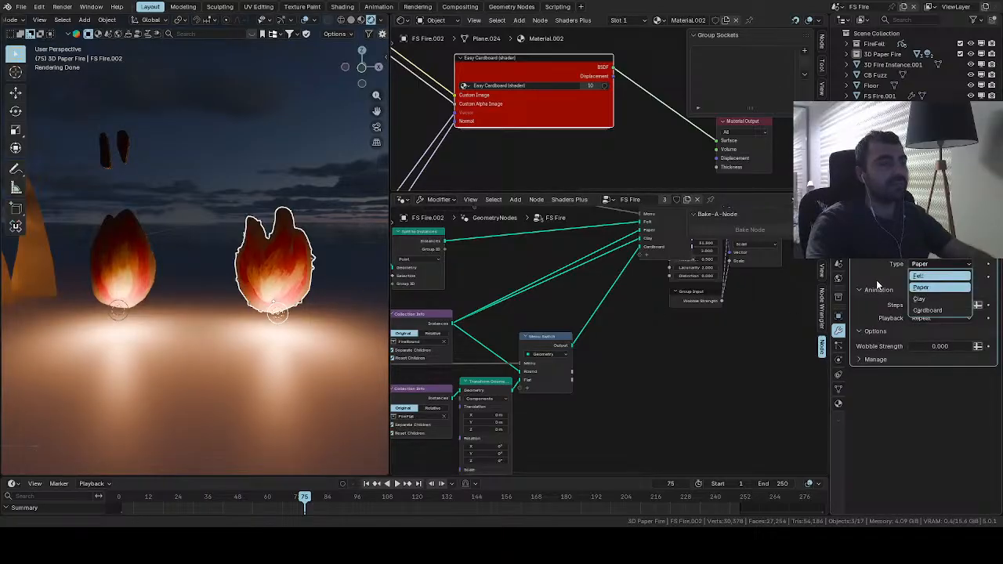
pyautogui.click(918, 276)
pyautogui.click(922, 265)
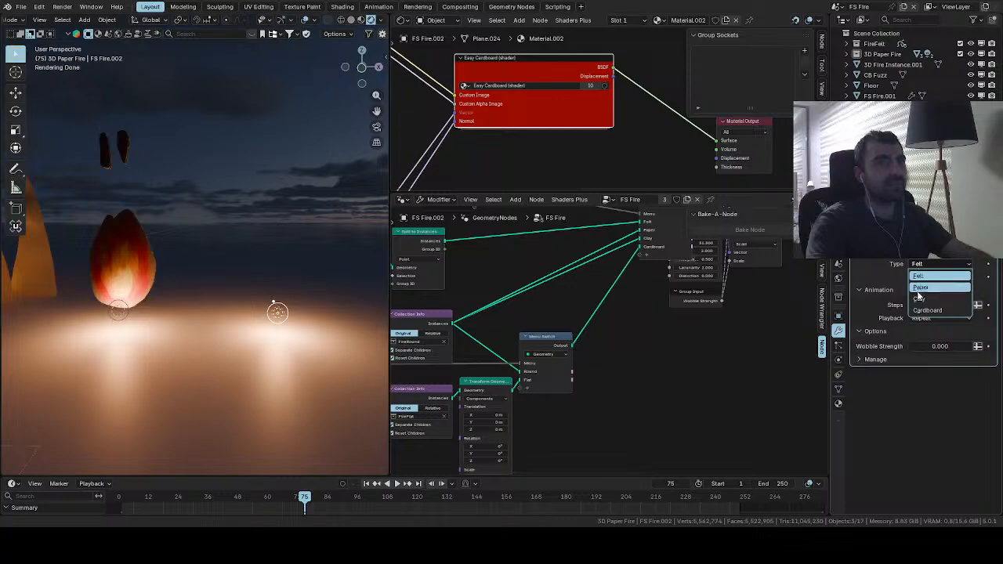
pyautogui.click(921, 301)
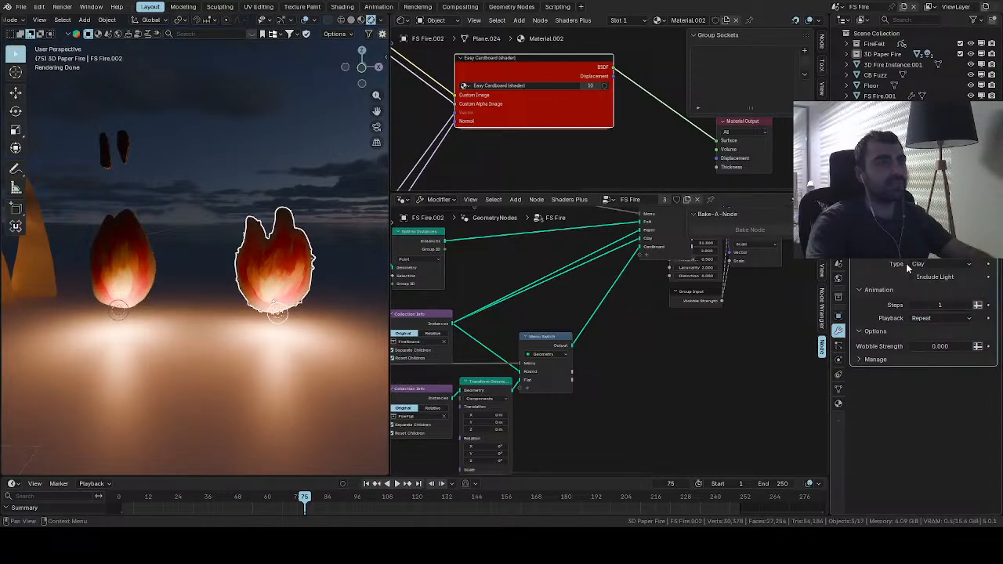
pyautogui.click(909, 267)
pyautogui.click(916, 311)
# Toggle Include Light on the flat cardboard fire repeatedly to compare it with and without its light
pyautogui.click(914, 278)
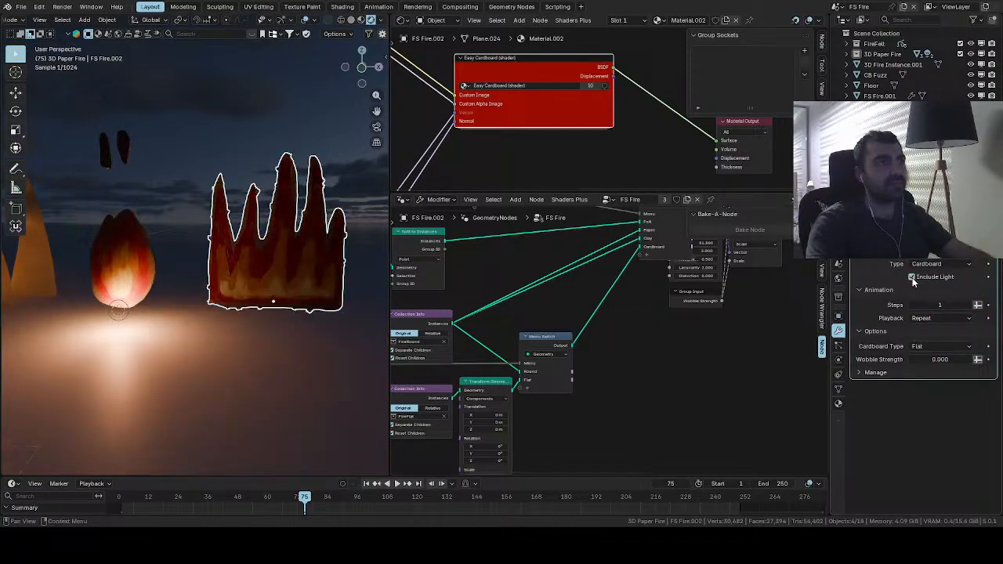
pyautogui.click(913, 278)
pyautogui.click(912, 278)
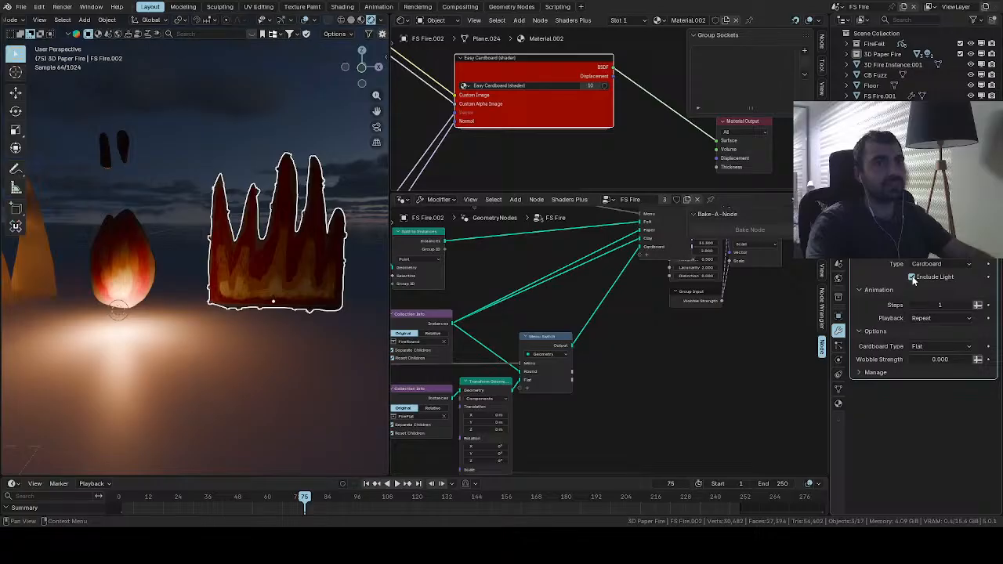
pyautogui.click(913, 278)
pyautogui.click(913, 278)
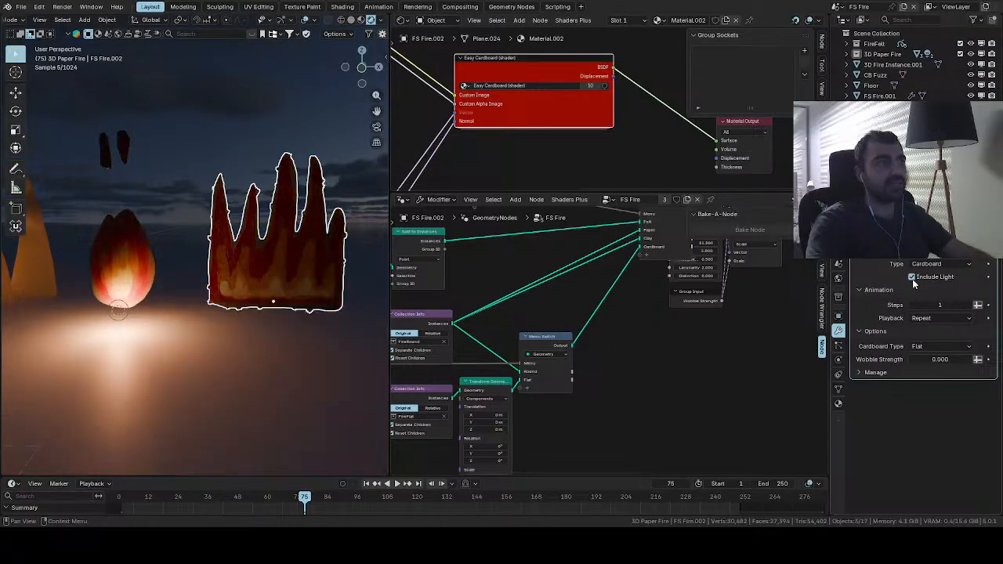
pyautogui.click(913, 278)
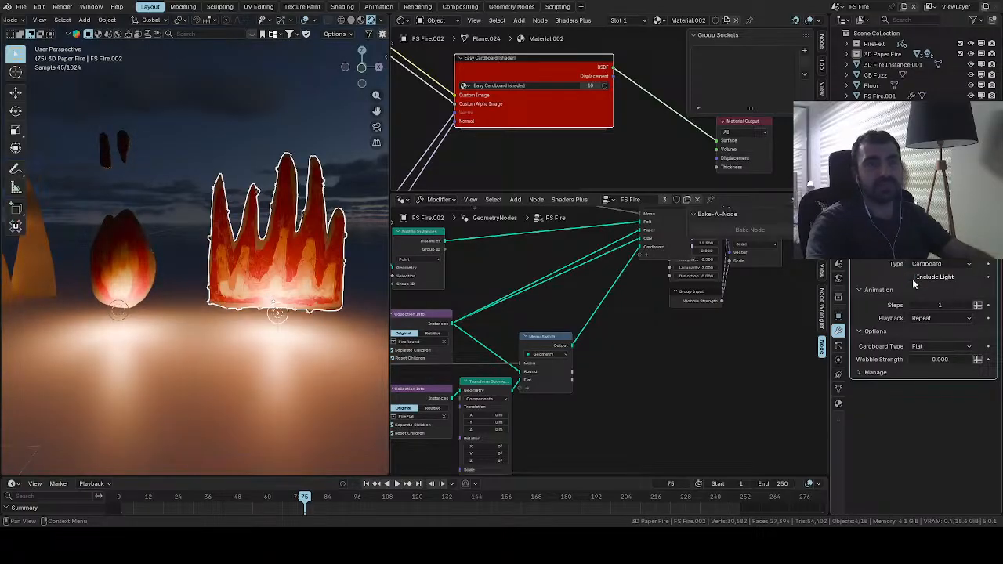
pyautogui.click(913, 278)
pyautogui.click(913, 278)
# Play the animation, try the Round Cardboard Type on the selected flat fire and return it to Flat
pyautogui.press('space')
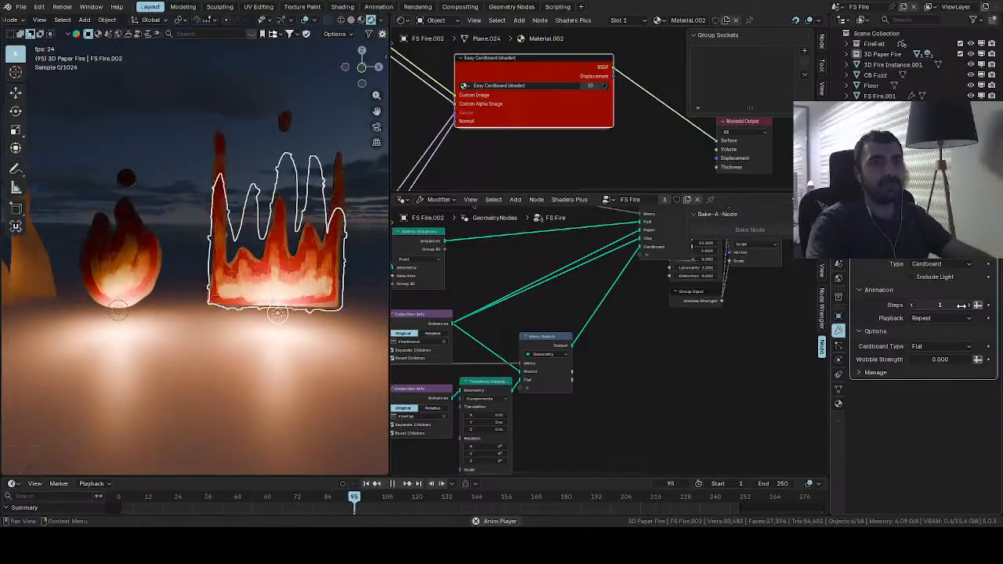
pyautogui.click(940, 345)
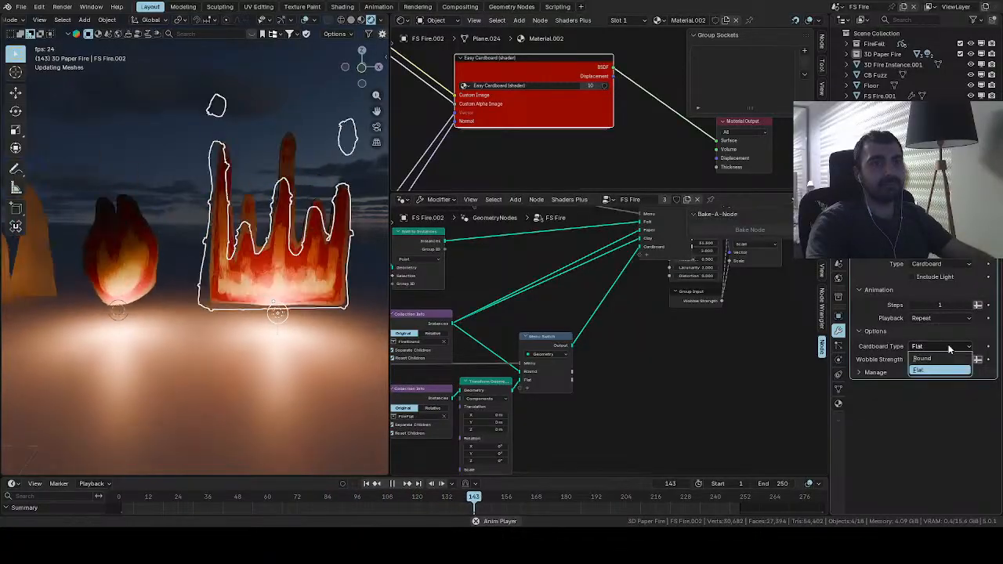
pyautogui.click(940, 359)
pyautogui.click(936, 347)
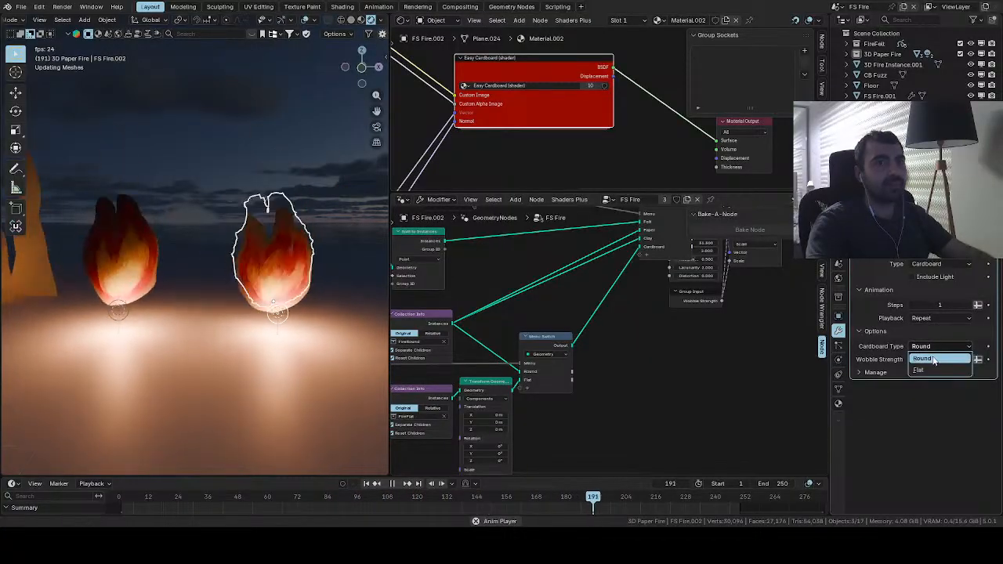
pyautogui.click(925, 371)
# Select the round cardboard fire, try the Flat Cardboard Type on it and return it to Round
pyautogui.click(139, 257)
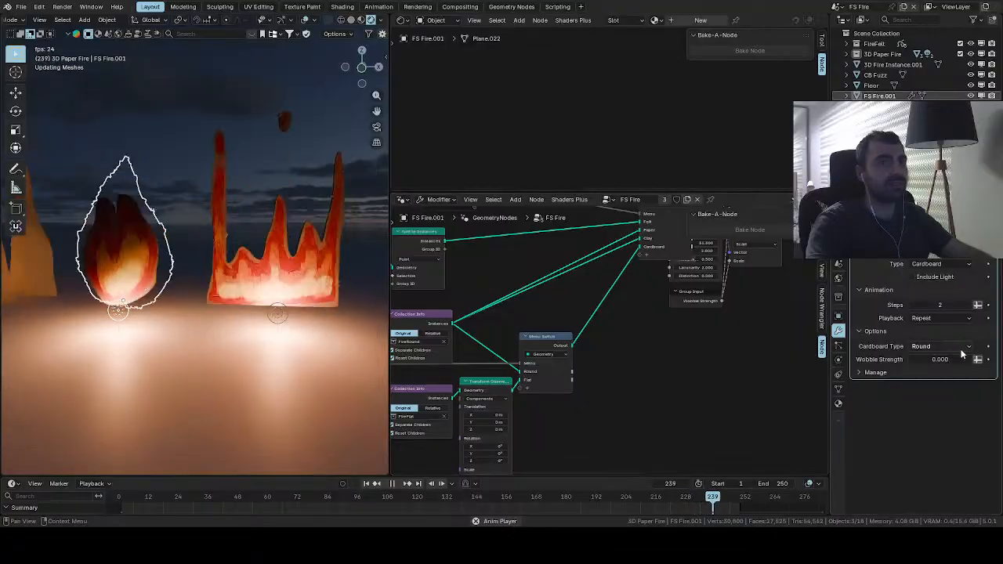
pyautogui.click(954, 347)
pyautogui.click(936, 370)
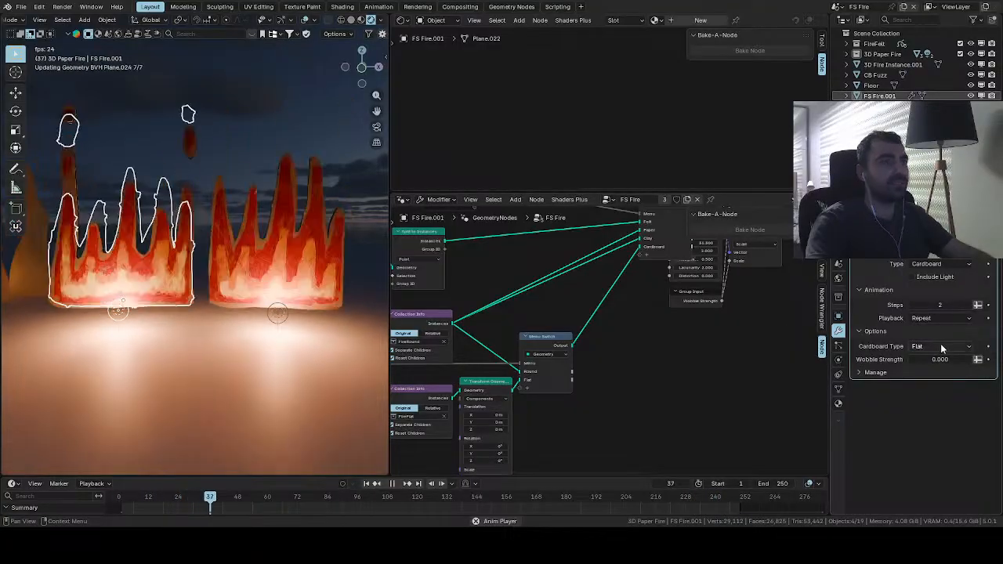
pyautogui.click(941, 345)
pyautogui.click(925, 360)
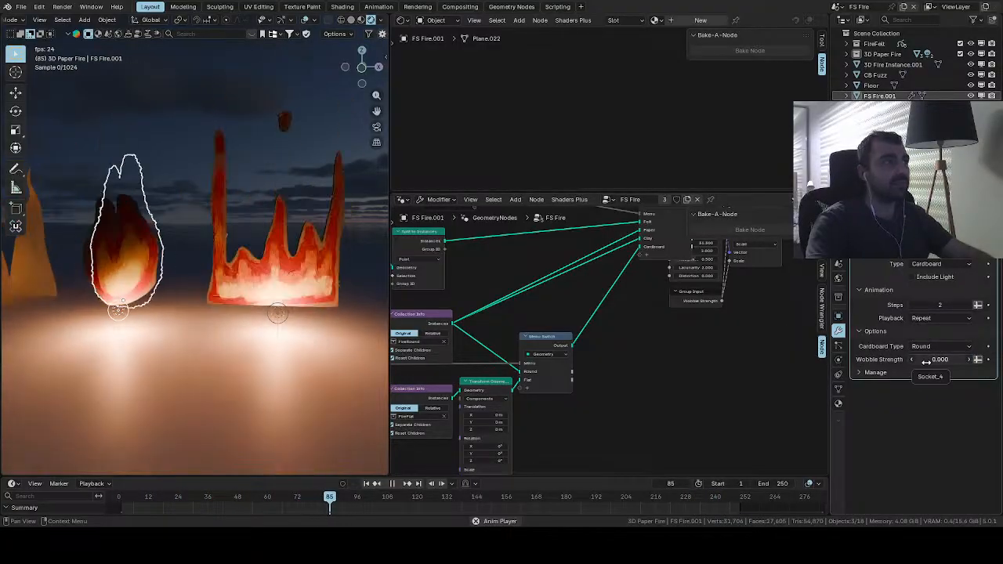
# Deselect the round fire and examine the animated rows of paper flames in the rendered scene
pyautogui.click(233, 121)
pyautogui.scroll(-4, 229, 144)
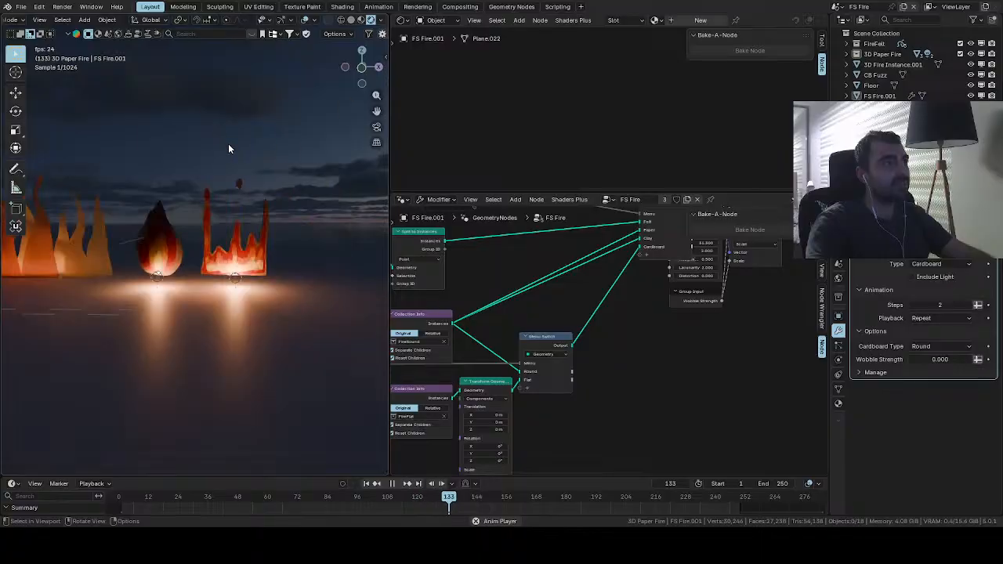
pyautogui.press('space')
pyautogui.moveTo(179, 172); pyautogui.dragTo(298, 233, button='middle')
pyautogui.press('space')
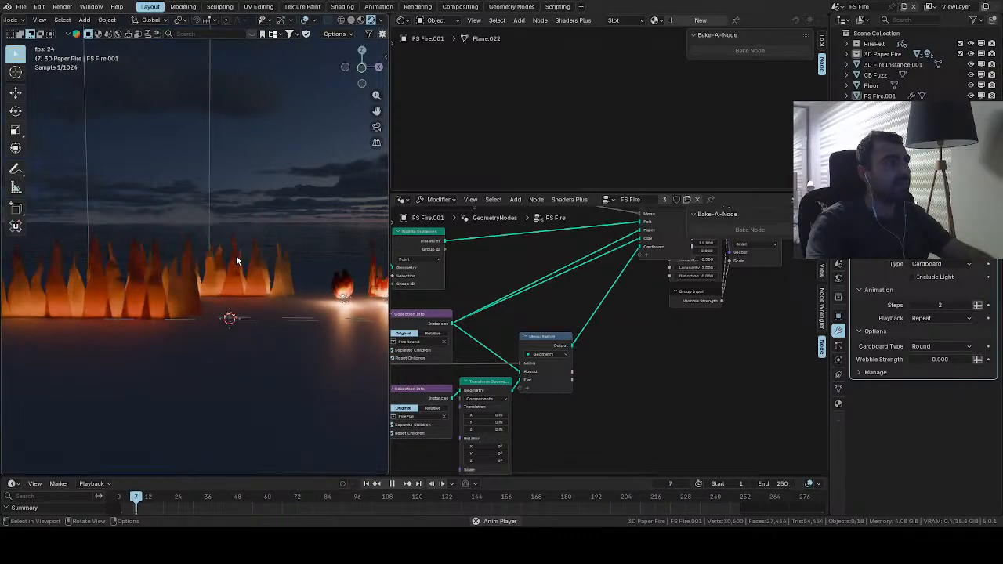
# Stop playback, select the front row of paper flames and set its Menu arrangement to Circle
pyautogui.press('space')
pyautogui.click(164, 309)
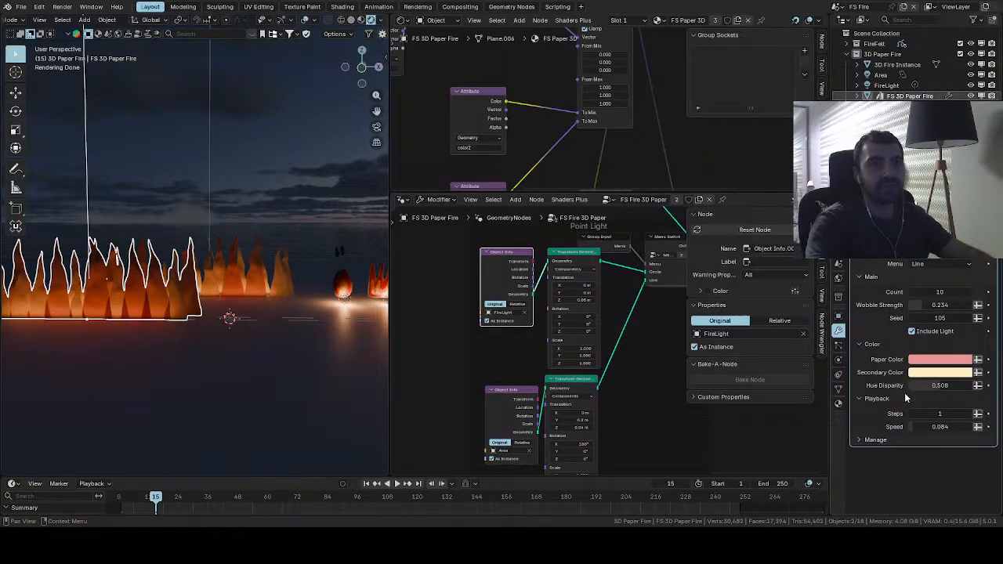
pyautogui.click(922, 275)
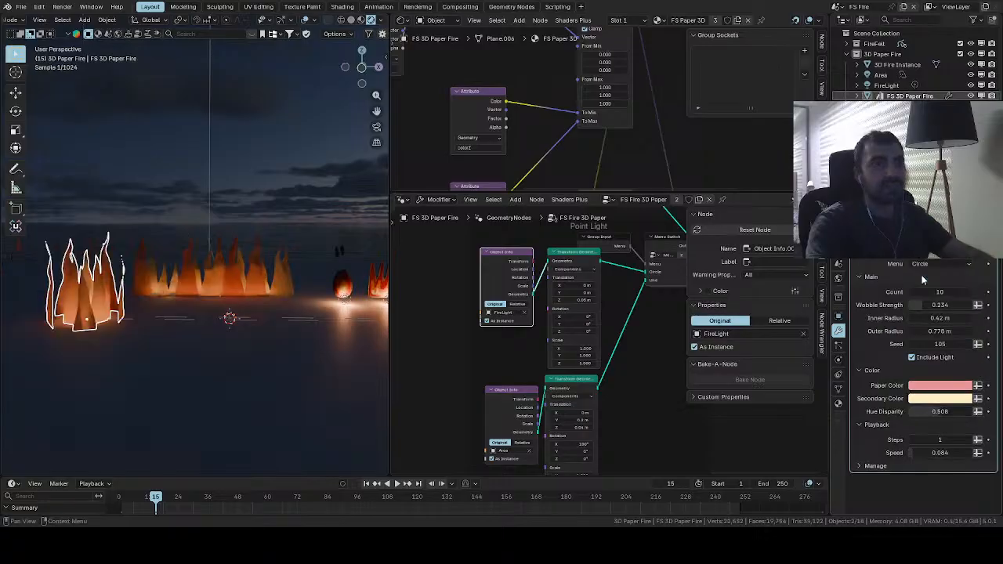
# Play the animation and examine the circular paper fire from several angles
pyautogui.press('space')
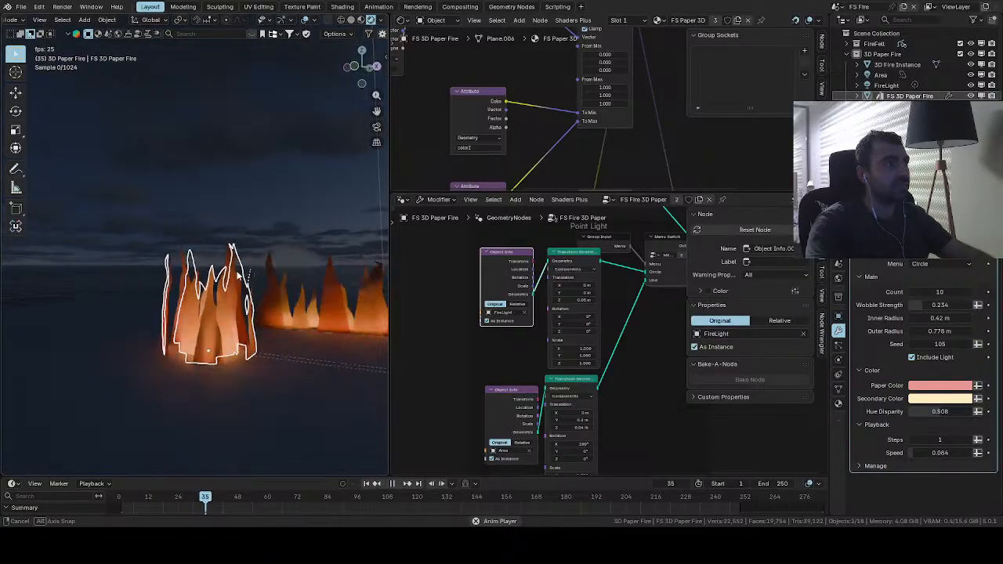
pyautogui.click(237, 207)
pyautogui.click(220, 305)
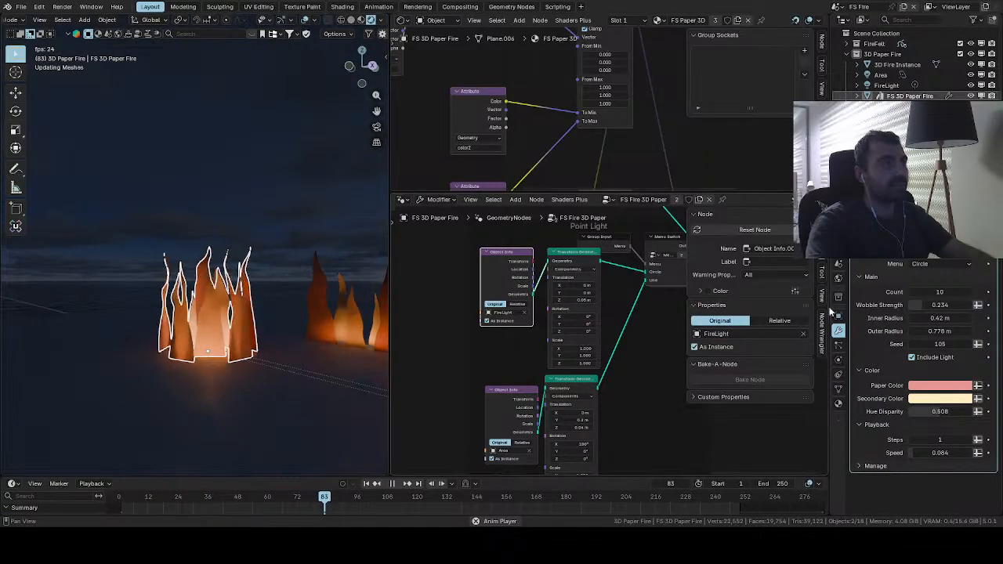
pyautogui.moveTo(940, 291)
pyautogui.mouseDown()
pyautogui.moveTo(972, 292)
pyautogui.moveTo(927, 291)
pyautogui.moveTo(940, 291)
pyautogui.mouseUp()
pyautogui.moveTo(215, 302)
pyautogui.mouseDown(button='middle')
pyautogui.moveTo(208, 307)
pyautogui.moveTo(205, 292)
pyautogui.mouseUp(button='middle')
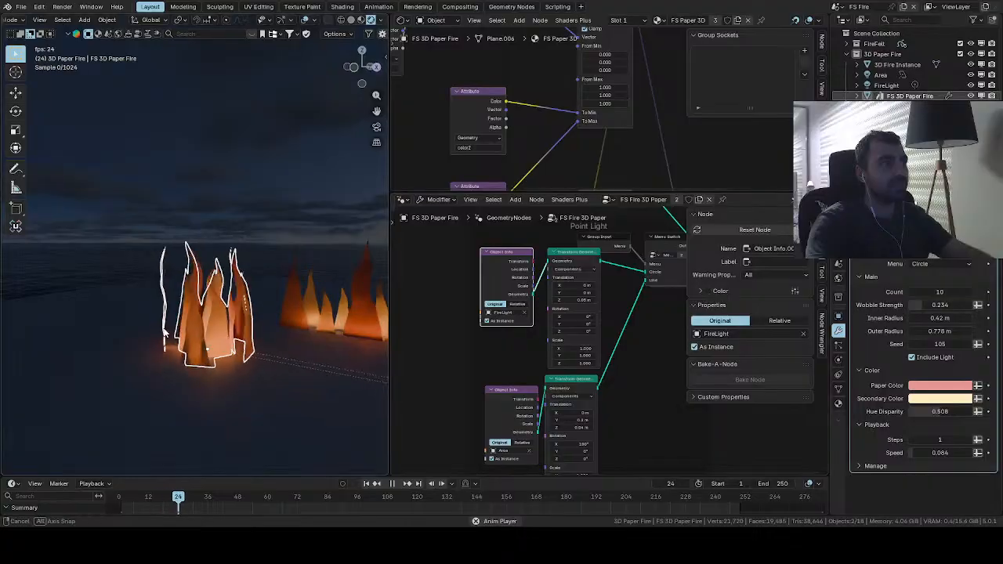
pyautogui.moveTo(205, 235)
pyautogui.mouseDown(button='middle')
pyautogui.moveTo(207, 210)
pyautogui.moveTo(209, 237)
pyautogui.mouseUp(button='middle')
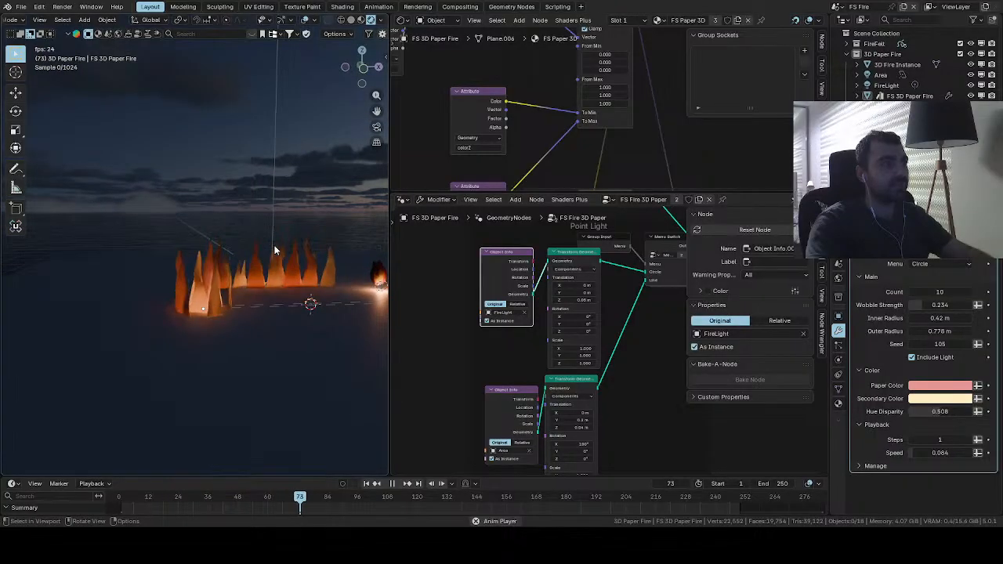
# Examine the animated paper rows and cardboard fires up close, and stop playback
pyautogui.moveTo(265, 259); pyautogui.dragTo(163, 269, button='middle')
pyautogui.scroll(8, 234, 297)
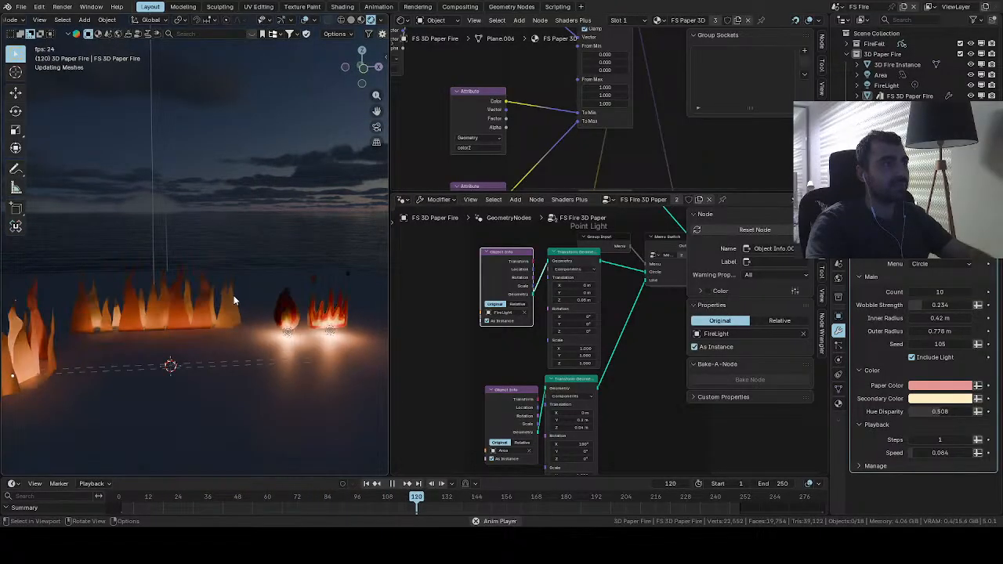
pyautogui.moveTo(264, 311); pyautogui.dragTo(207, 298, button='middle')
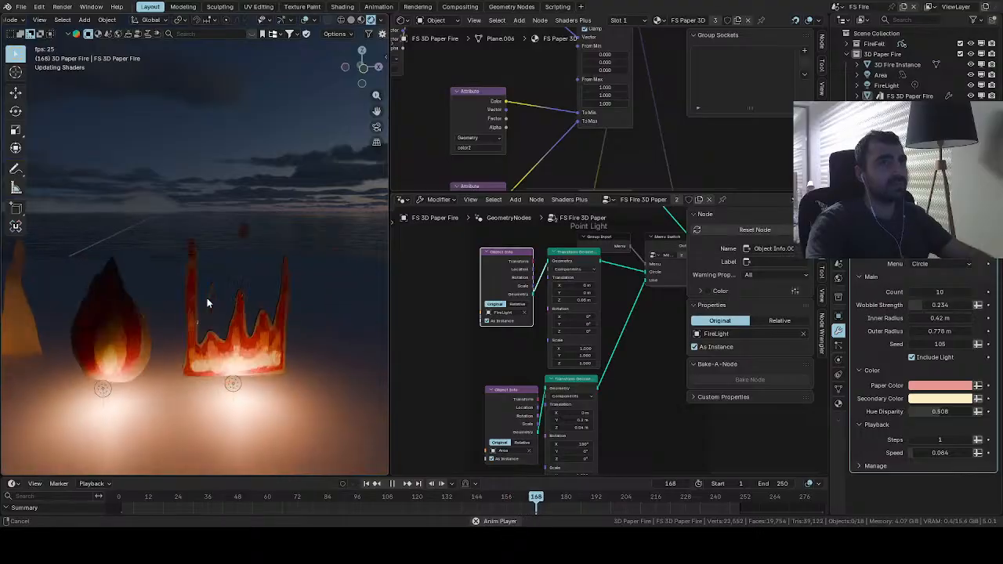
pyautogui.press('space')
# Switch to the FS String scene, play the hanging-objects animation and stop it
pyautogui.click(838, 7)
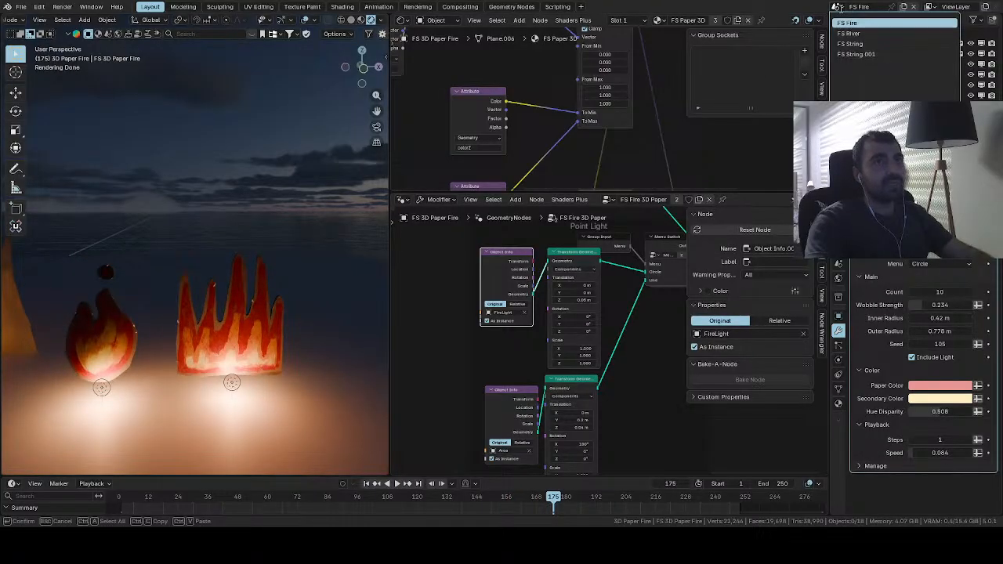
pyautogui.click(848, 42)
pyautogui.scroll(-7, 279, 271)
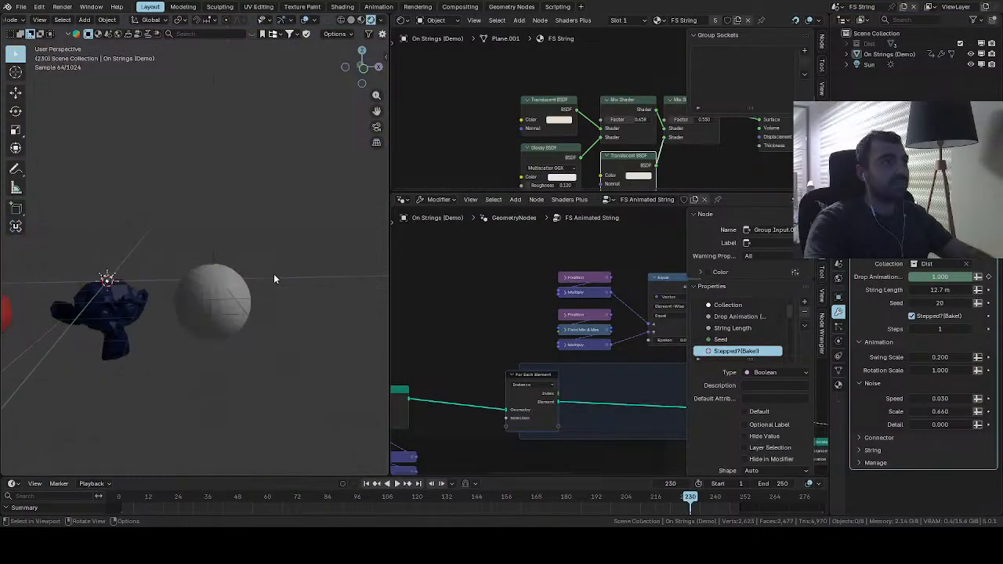
pyautogui.keyDown('shift'); pyautogui.moveTo(273, 274); pyautogui.dragTo(347, 288, button='middle'); pyautogui.keyUp('shift')
pyautogui.press('space')
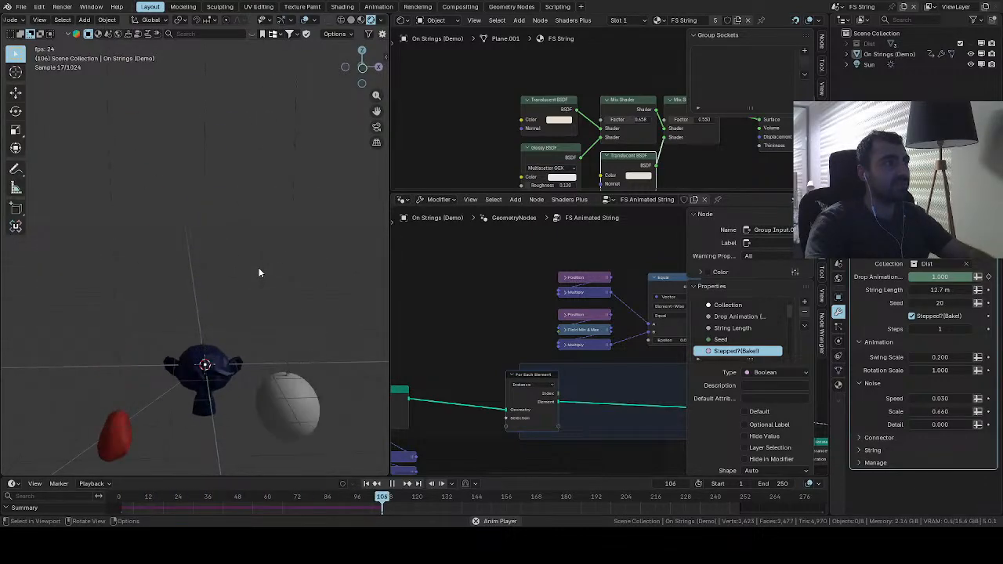
pyautogui.press('space')
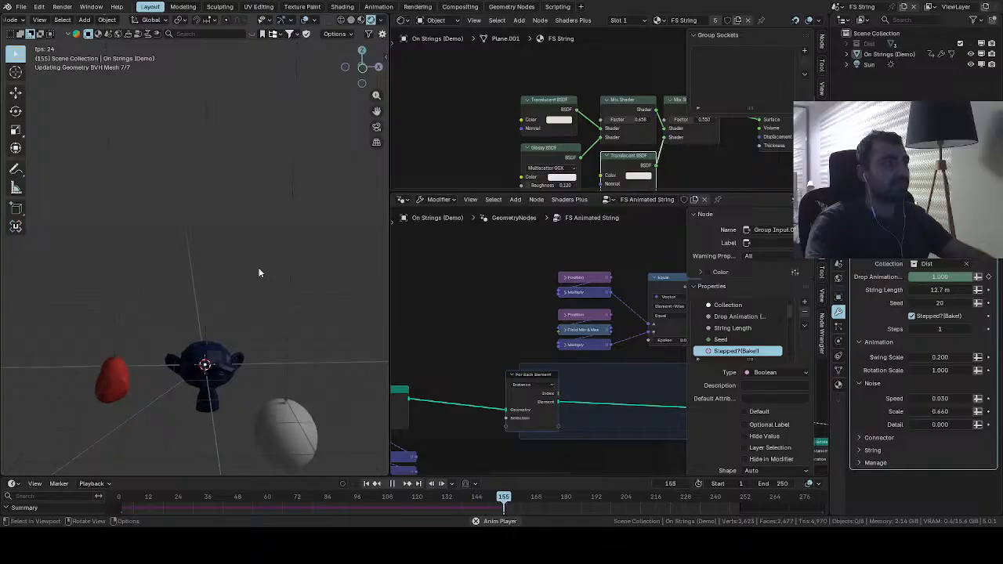
# Show the Dist source objects with On Strings (Demo) hidden, examine them, and restore both visibilities
pyautogui.click(971, 44)
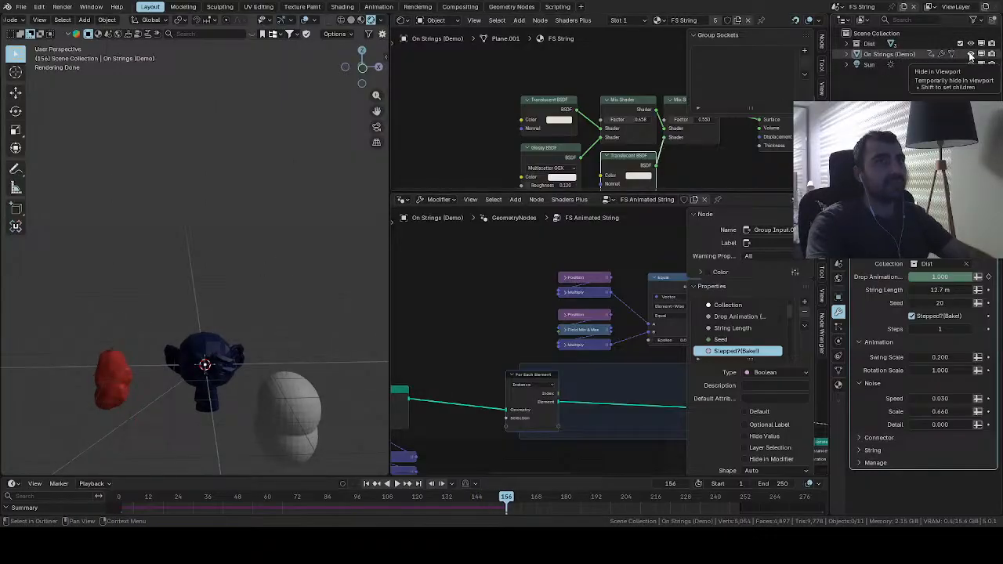
pyautogui.click(972, 55)
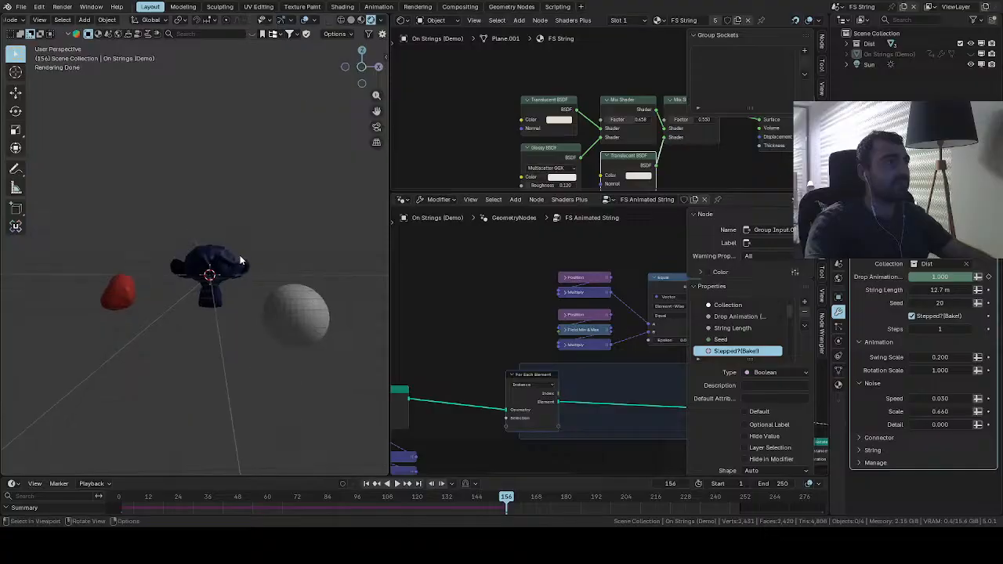
pyautogui.scroll(3, 251, 275)
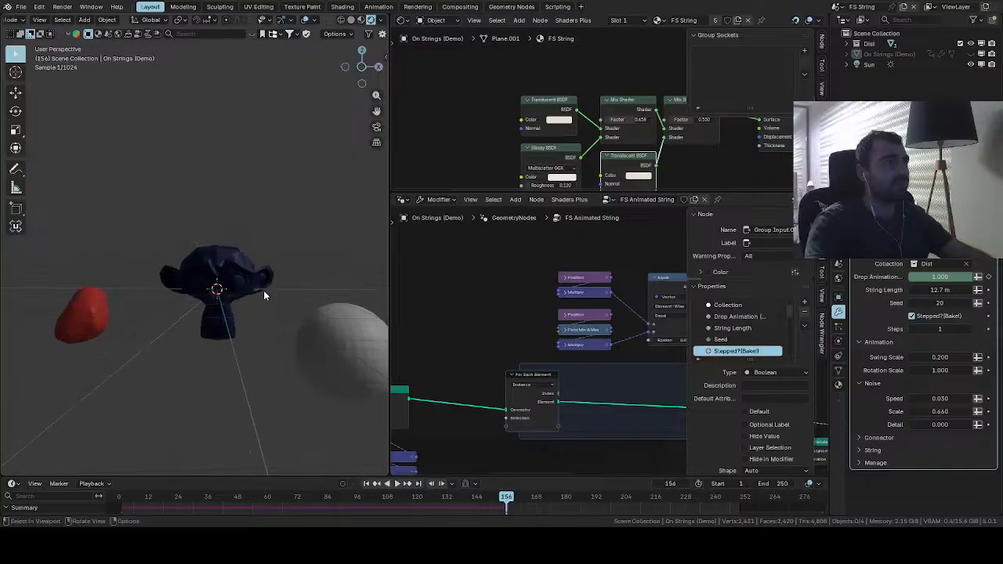
pyautogui.click(970, 43)
pyautogui.click(970, 54)
pyautogui.scroll(2, 285, 266)
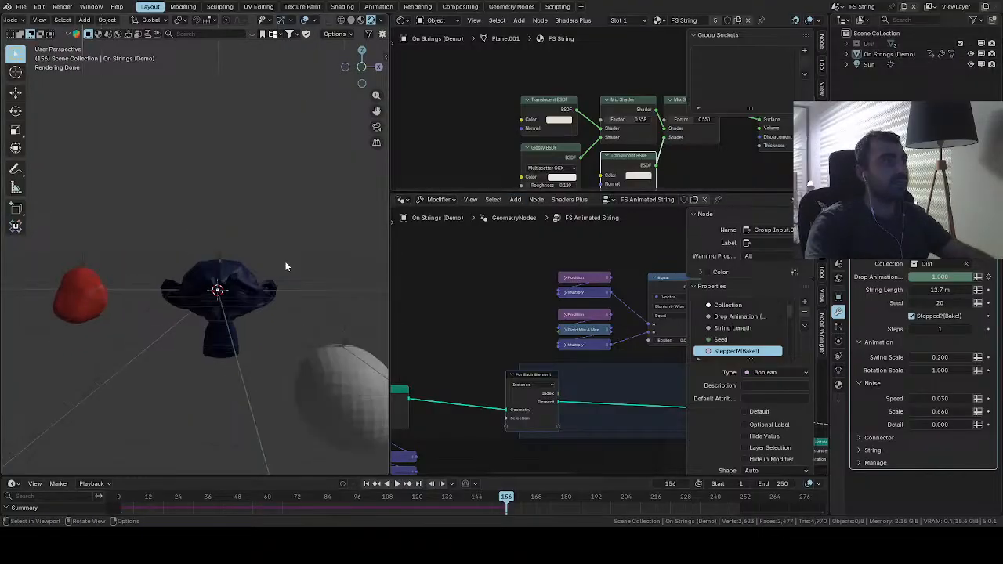
# Replay the string animation from the first frame to examine how the objects drop and swing
pyautogui.scroll(-3, 163, 223)
pyautogui.moveTo(163, 223); pyautogui.dragTo(178, 236, button='middle')
pyautogui.press('space')
pyautogui.click(367, 483)
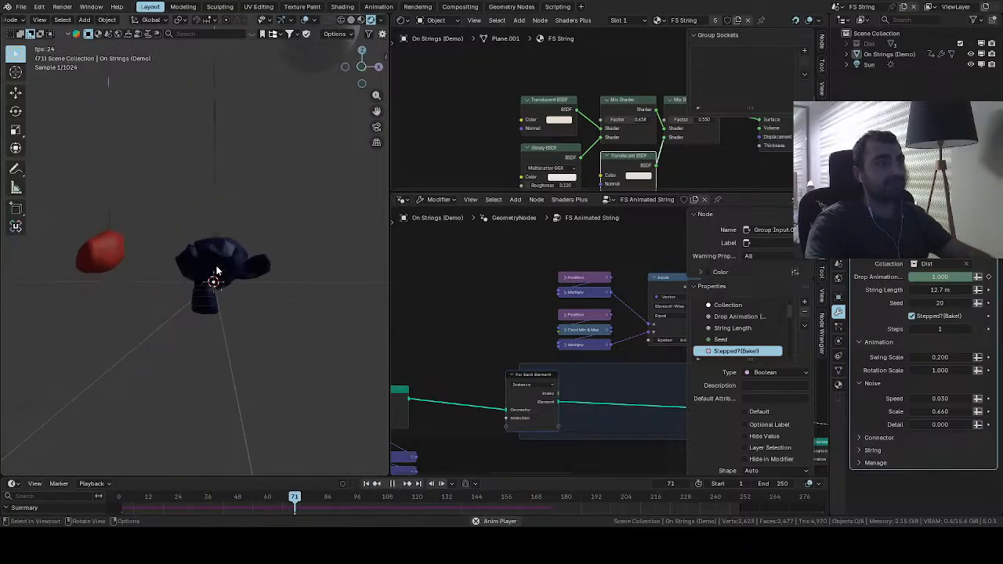
pyautogui.press('space')
pyautogui.press('space')
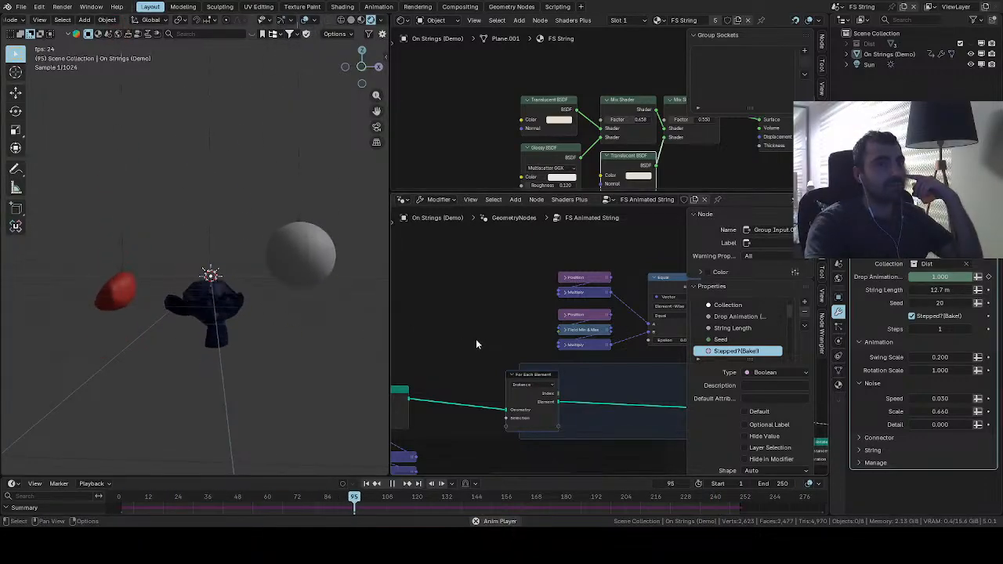
# Collapse the Noise settings and briefly inspect the String and Connector settings of the string modifier
pyautogui.click(863, 384)
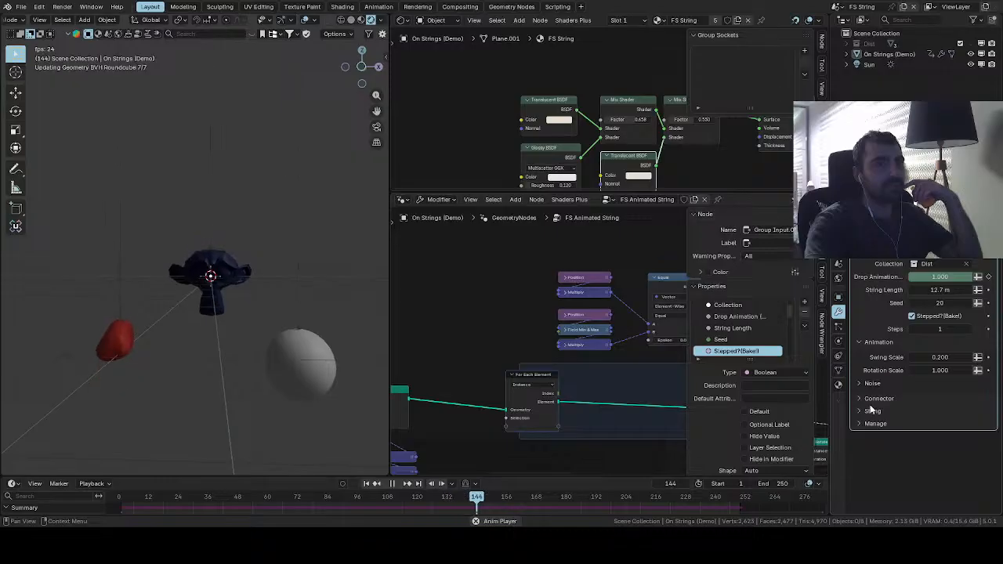
pyautogui.click(872, 410)
pyautogui.click(872, 411)
pyautogui.click(873, 401)
pyautogui.click(874, 400)
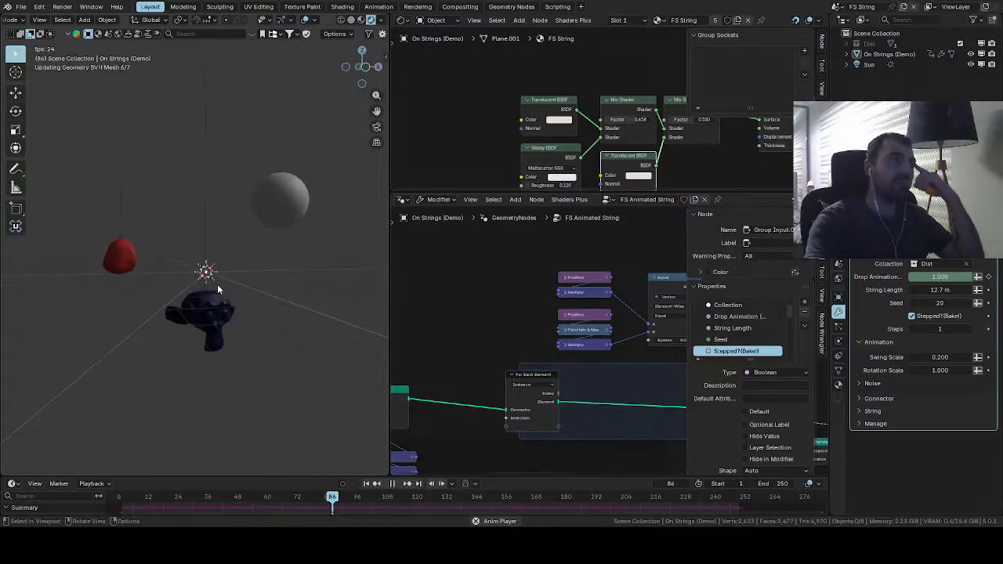
# Switch the 3D viewport to solid shading and widen it
pyautogui.click(351, 20)
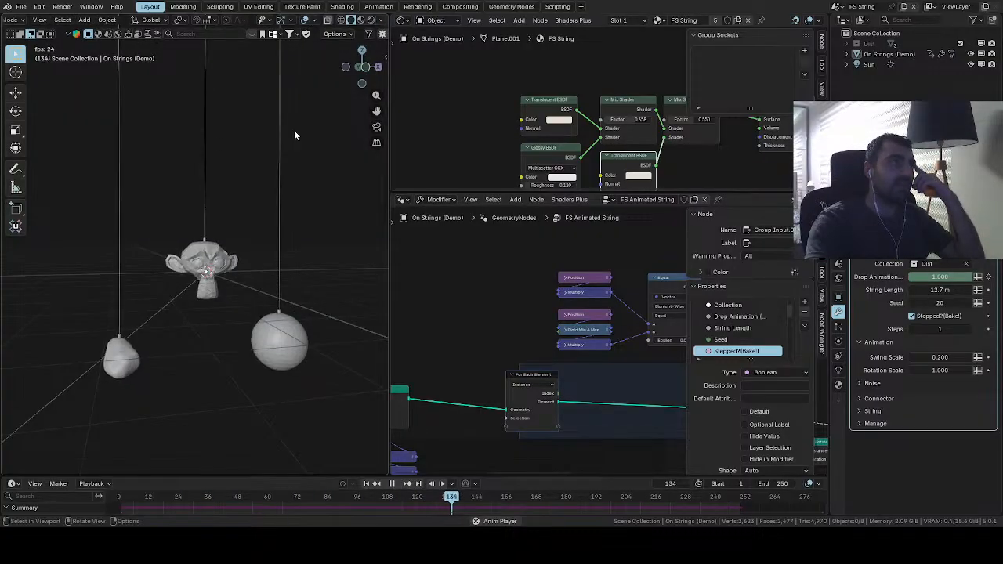
pyautogui.scroll(2, 259, 220)
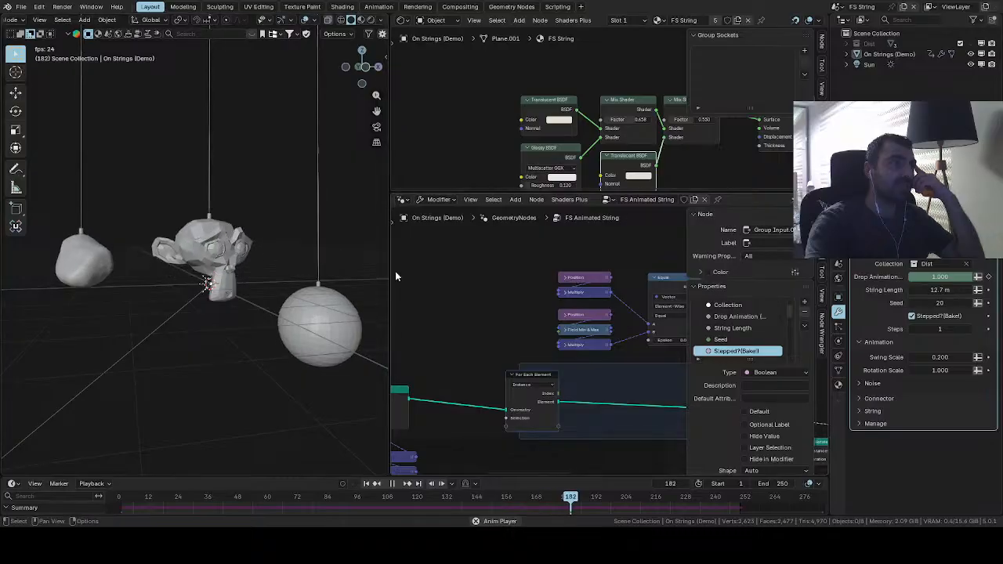
pyautogui.moveTo(392, 272); pyautogui.dragTo(489, 272)
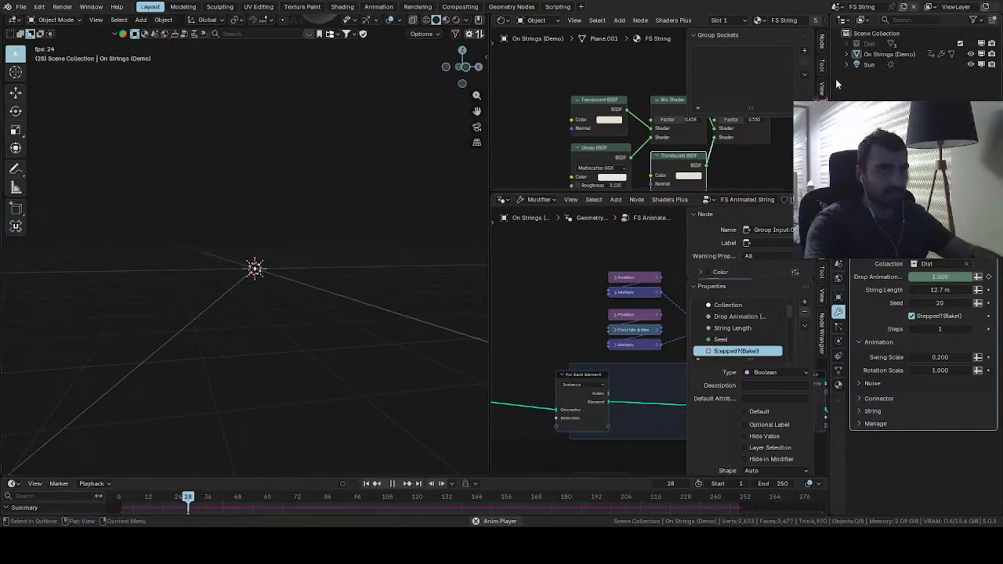
# Show the Dist collection, stop playback and duplicate its sphere about 2.8 m along X
pyautogui.click(868, 44)
pyautogui.press('space')
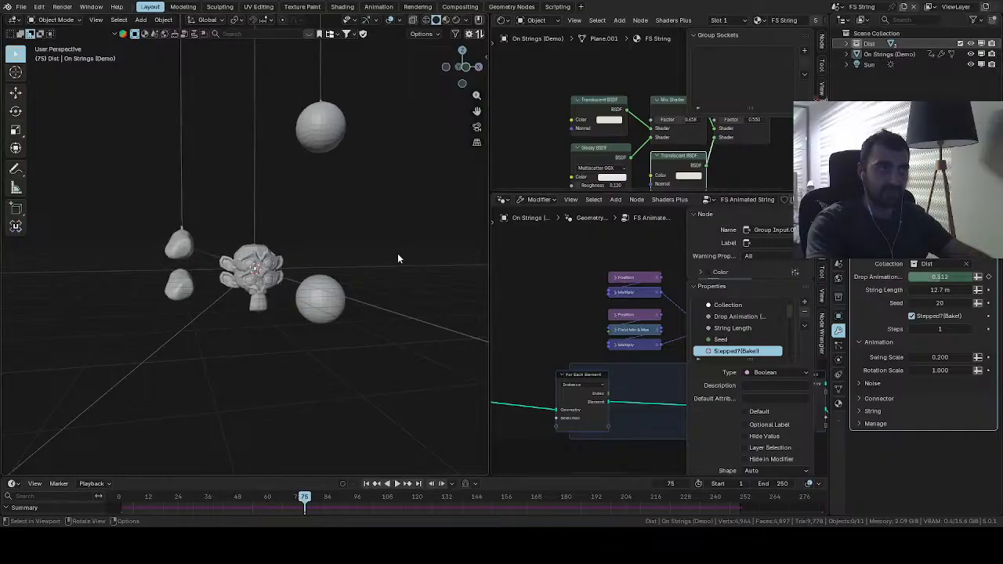
pyautogui.scroll(2, 318, 292)
pyautogui.click(341, 313)
pyautogui.hotkey('shift', 'd')
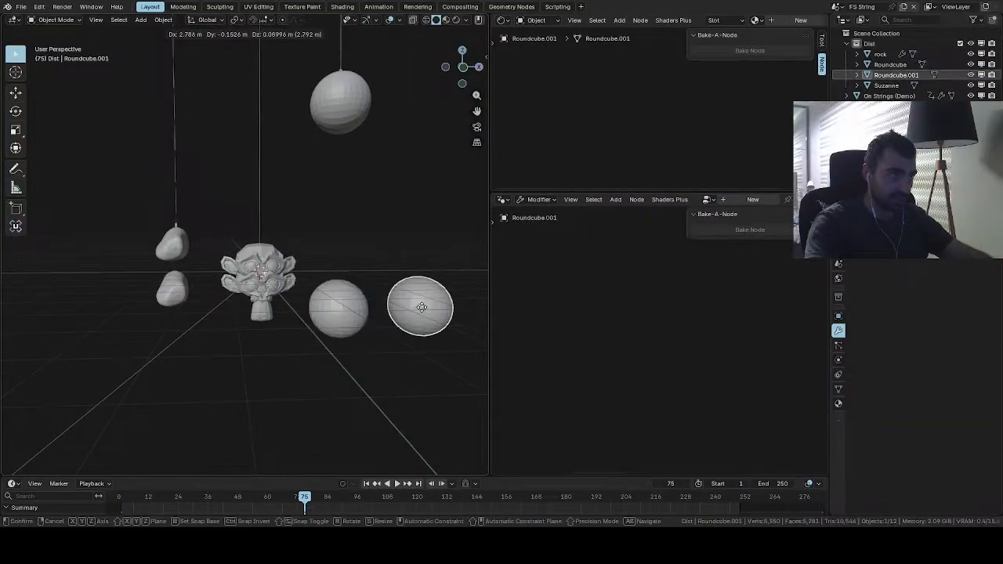
pyautogui.click(378, 355)
# Restart the animation from the first frame, hide the Dist collection and select On Strings (Demo)
pyautogui.click(366, 487)
pyautogui.press('space')
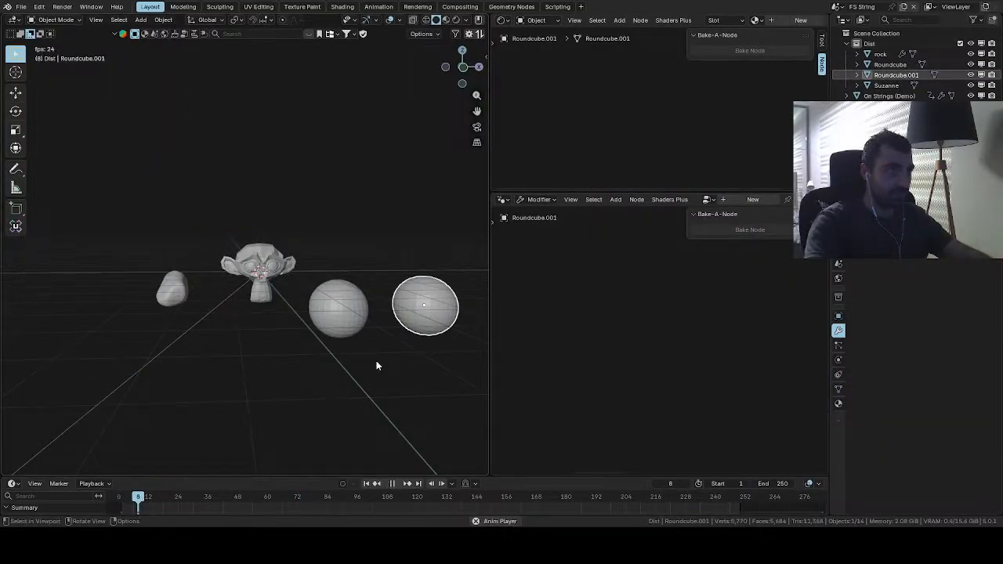
pyautogui.click(971, 43)
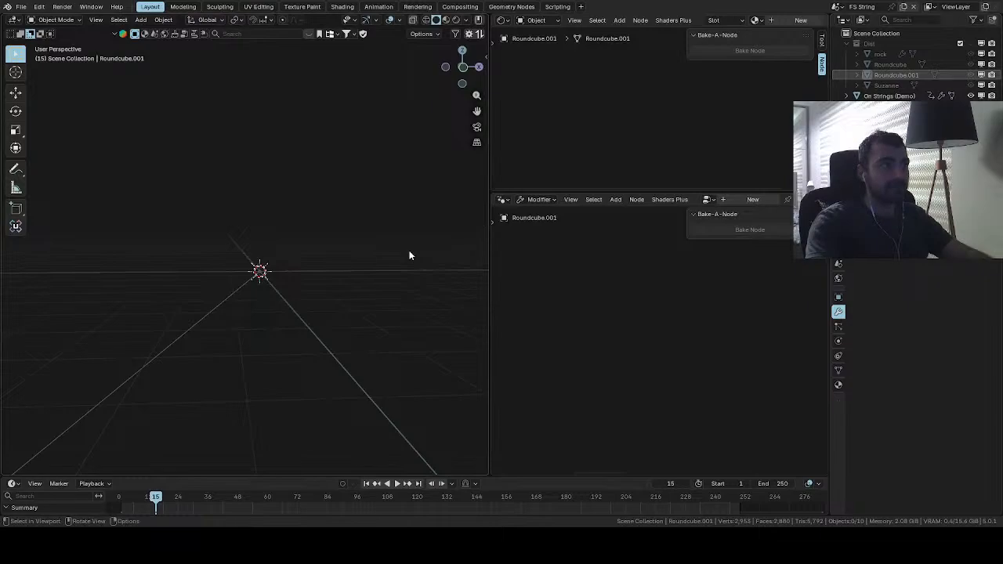
pyautogui.click(918, 97)
# Play the animation and examine the four objects swinging on their strings, including the duplicated sphere
pyautogui.press('space')
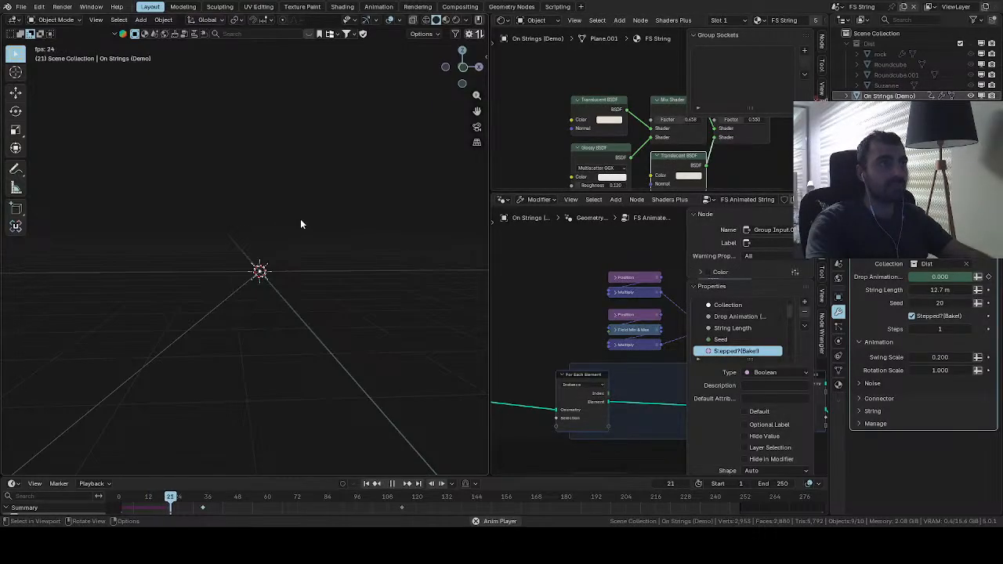
pyautogui.scroll(-4, 309, 216)
pyautogui.keyDown('shift'); pyautogui.moveTo(309, 215); pyautogui.dragTo(291, 315, button='middle'); pyautogui.keyUp('shift')
pyautogui.scroll(2, 291, 315)
pyautogui.scroll(2, 291, 317)
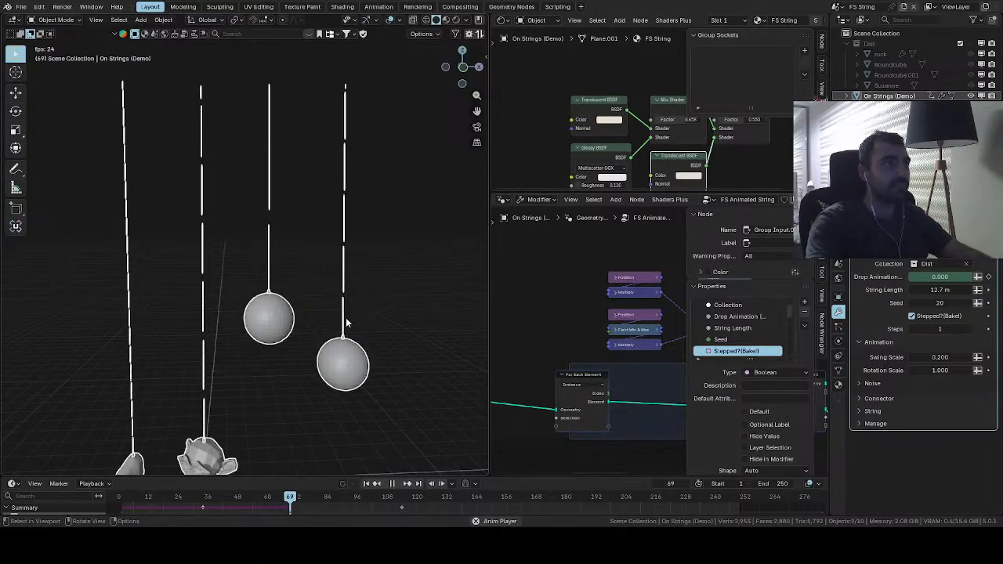
pyautogui.keyDown('shift'); pyautogui.moveTo(302, 359); pyautogui.dragTo(328, 217, button='middle'); pyautogui.keyUp('shift')
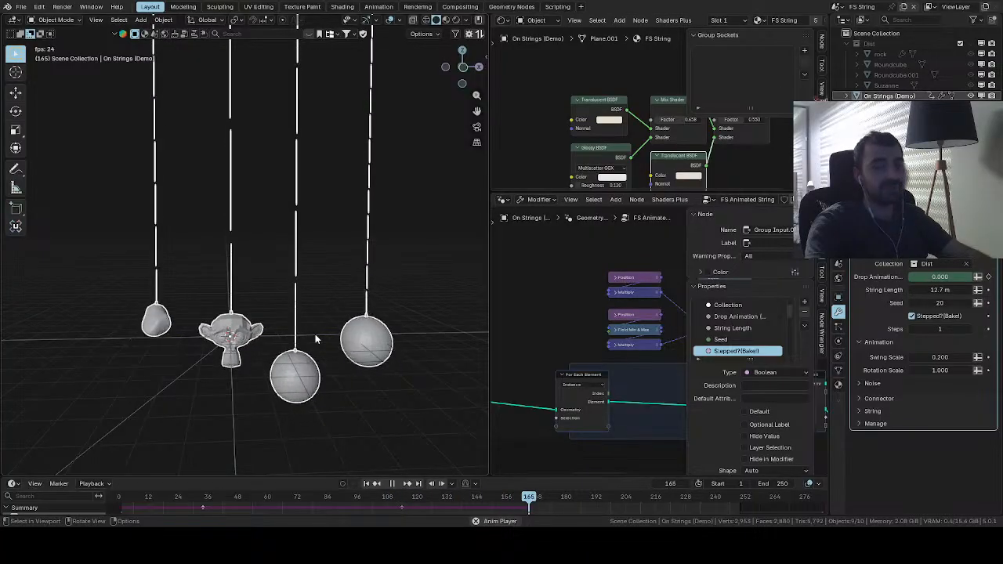
pyautogui.press('space')
pyautogui.moveTo(317, 339); pyautogui.dragTo(306, 332, button='middle')
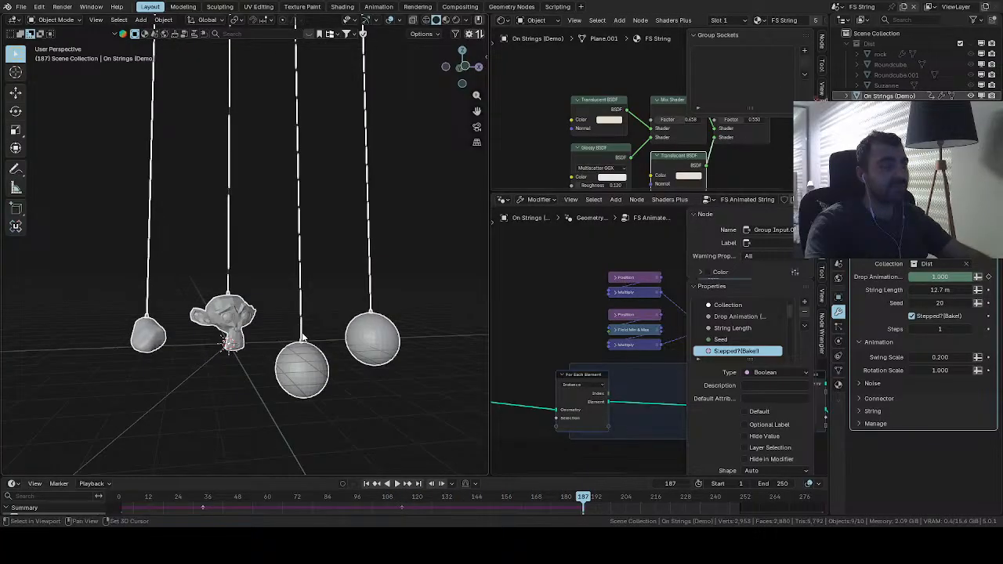
# Show the Dist collection again and add a Gear mesh to it
pyautogui.click(972, 44)
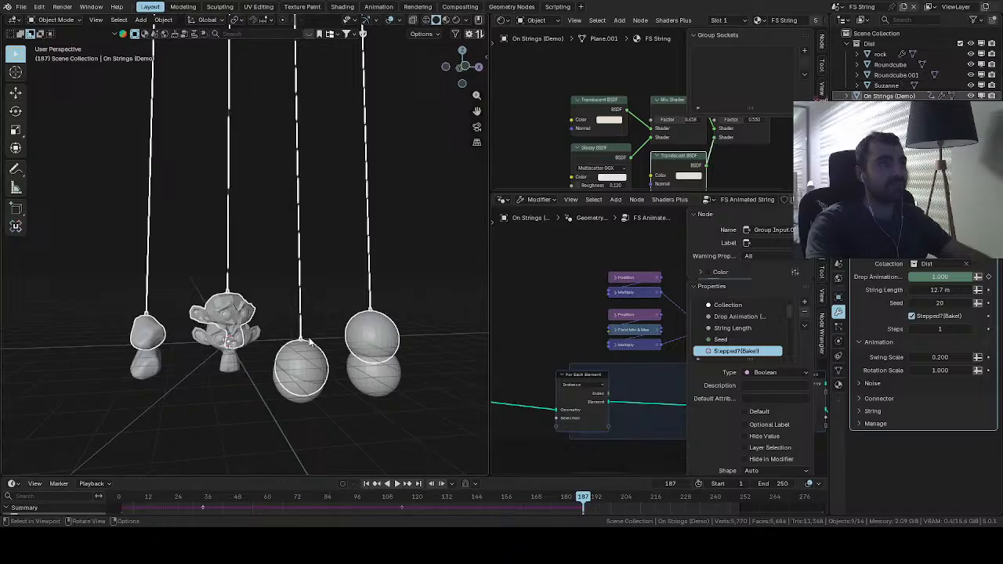
pyautogui.moveTo(378, 387); pyautogui.dragTo(361, 384, button='middle')
pyautogui.click(394, 388)
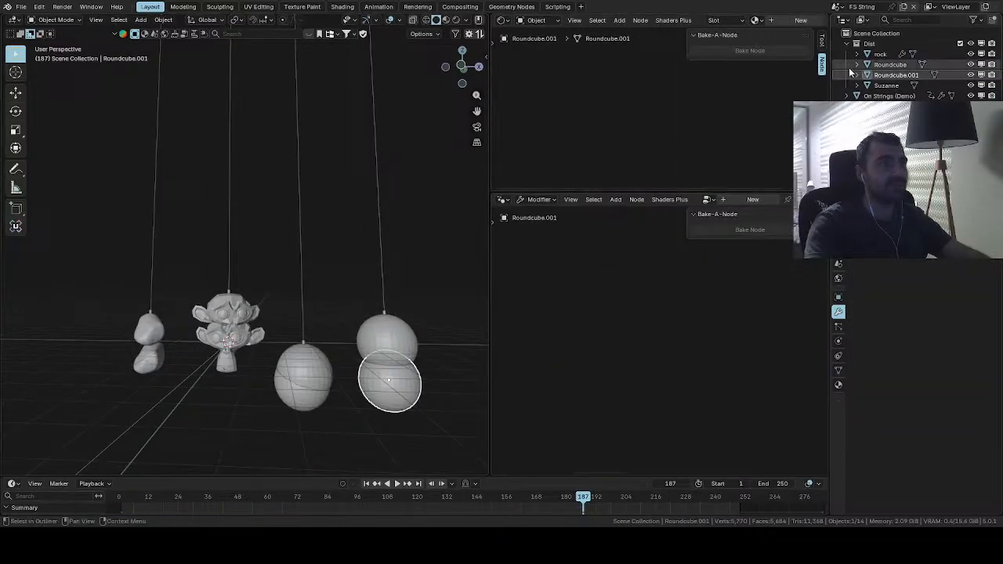
pyautogui.hotkey('shift', 'a')
pyautogui.moveTo(337, 310)
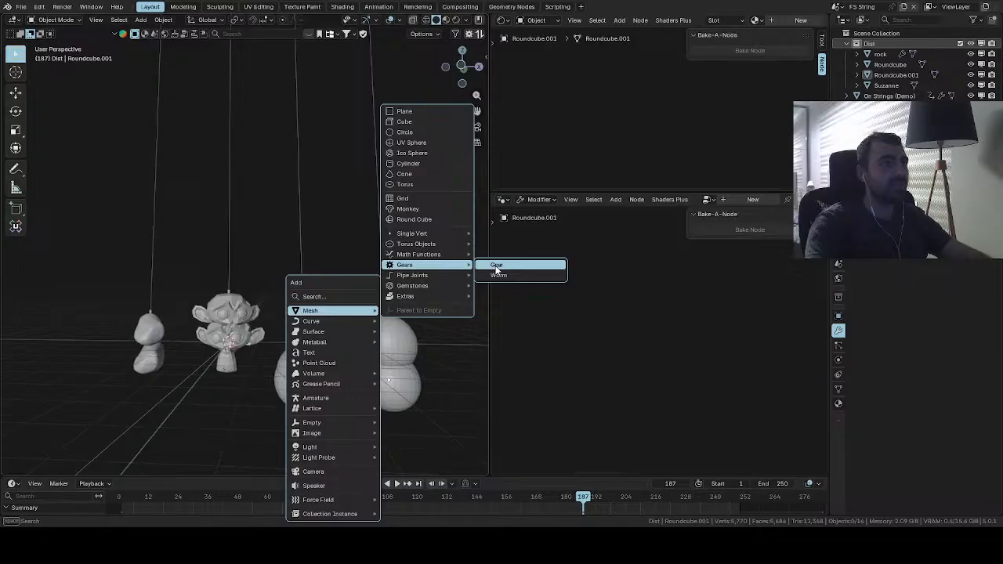
pyautogui.click(497, 266)
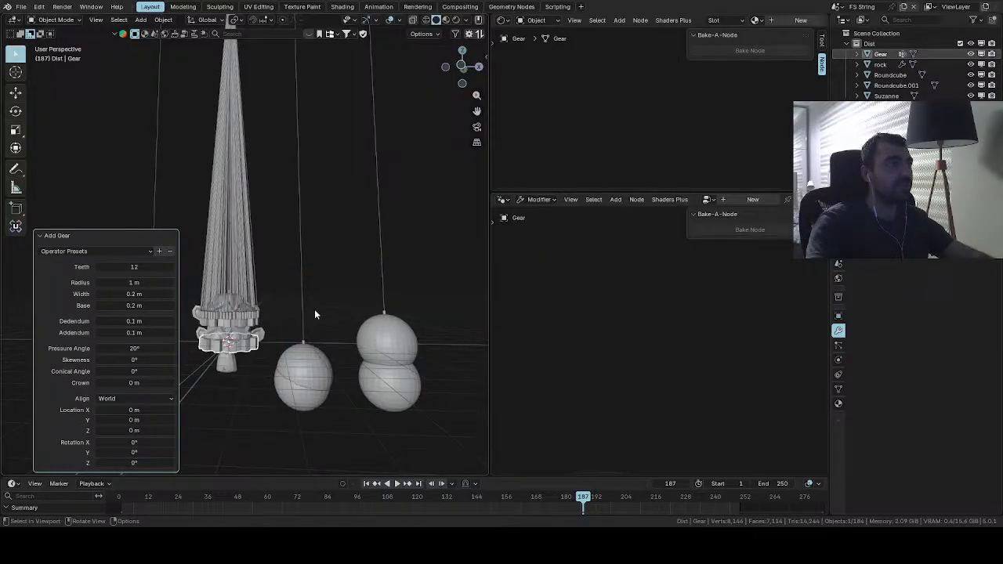
# Move the gear past the second sphere, about 8.9 m along X, and rotate it 90° about the global X axis
pyautogui.scroll(3, 285, 314)
pyautogui.scroll(-2, 289, 321)
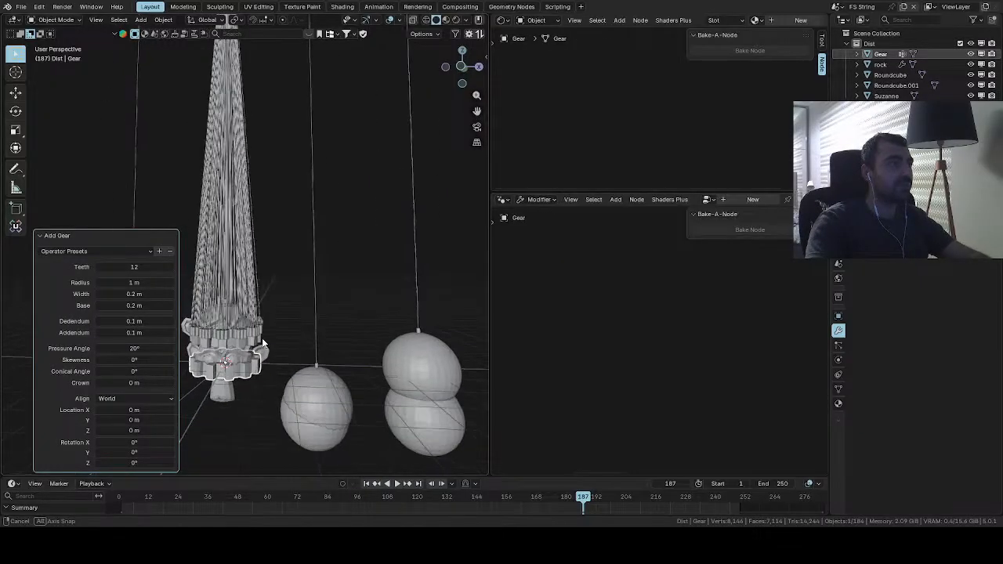
pyautogui.press('g')
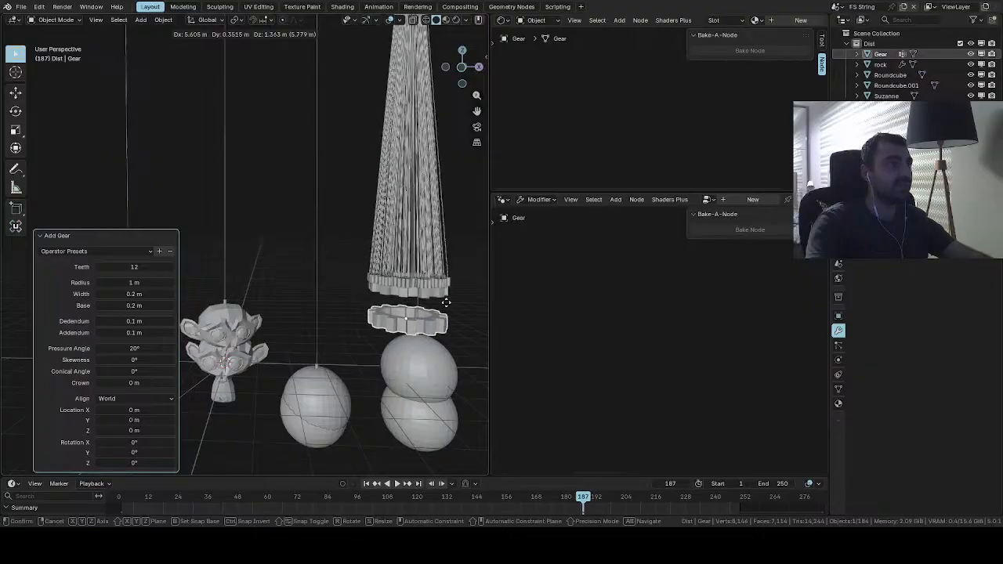
pyautogui.click(287, 351)
pyautogui.moveTo(287, 350); pyautogui.dragTo(269, 339, button='middle')
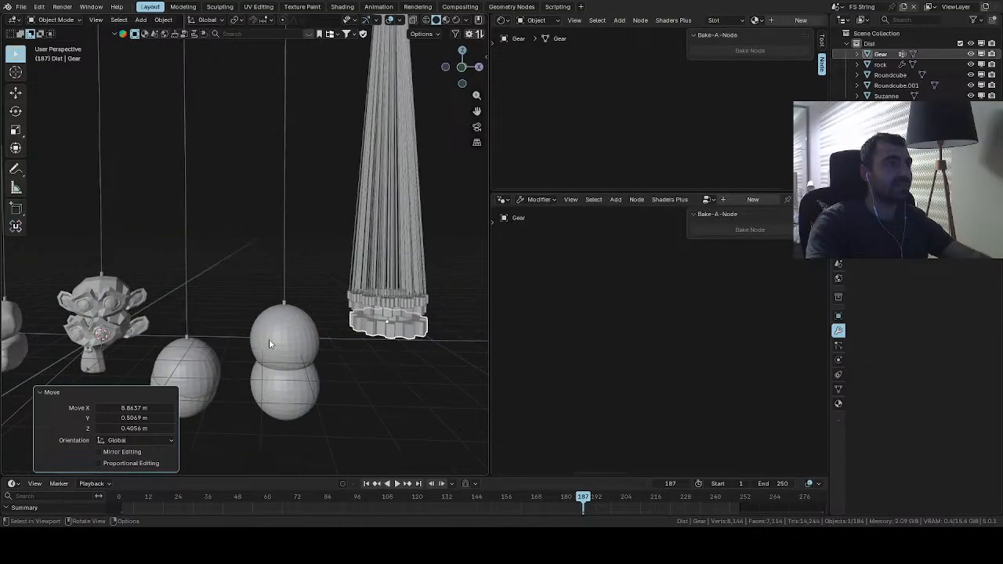
pyautogui.press('r')
pyautogui.press('x')
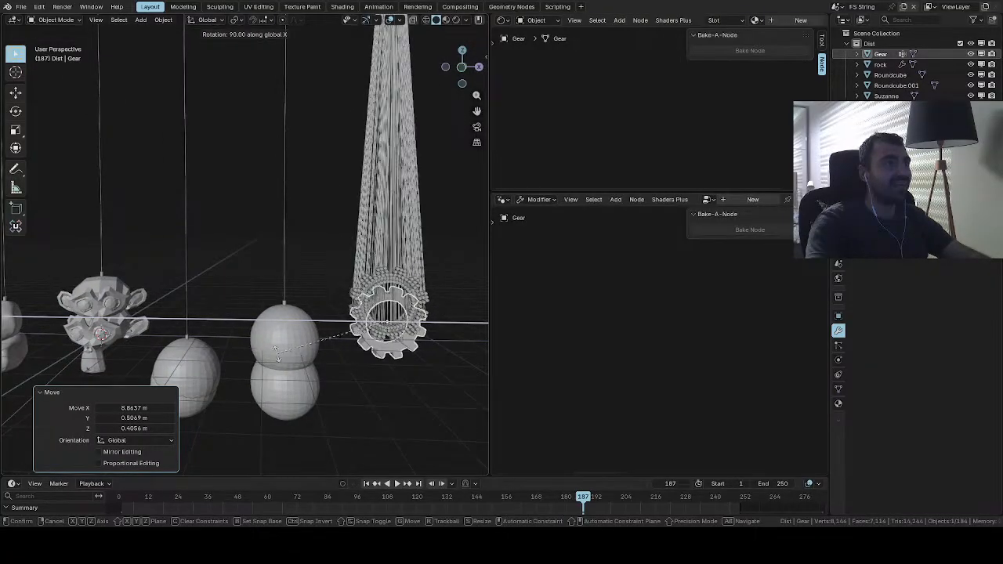
pyautogui.click(271, 346)
# Restart the animation from the first frame and play it to examine how the gear hangs on its strings
pyautogui.click(366, 483)
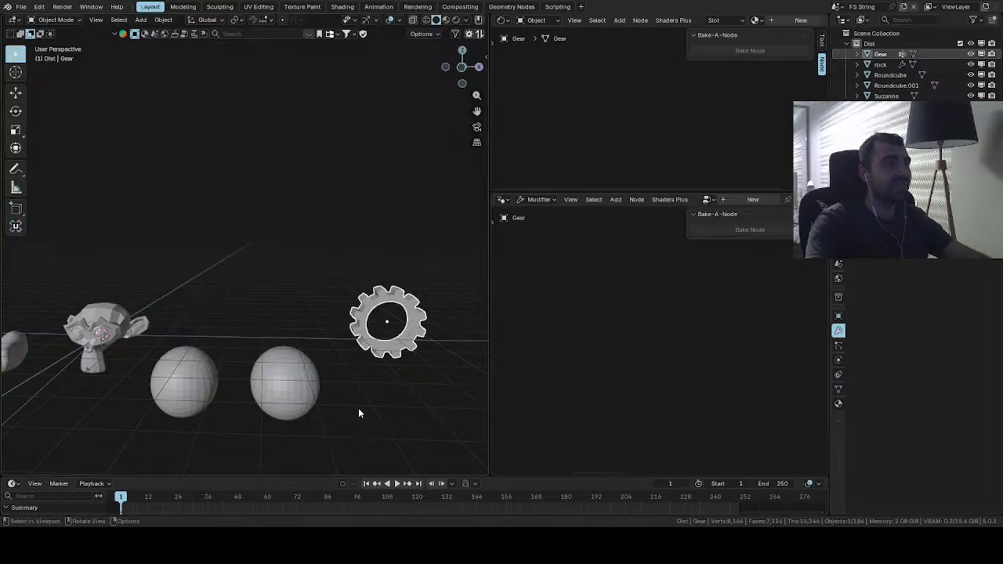
pyautogui.press('space')
pyautogui.scroll(-4, 291, 387)
pyautogui.keyDown('shift'); pyautogui.moveTo(306, 246); pyautogui.dragTo(280, 359, button='middle'); pyautogui.keyUp('shift')
pyautogui.scroll(3, 282, 357)
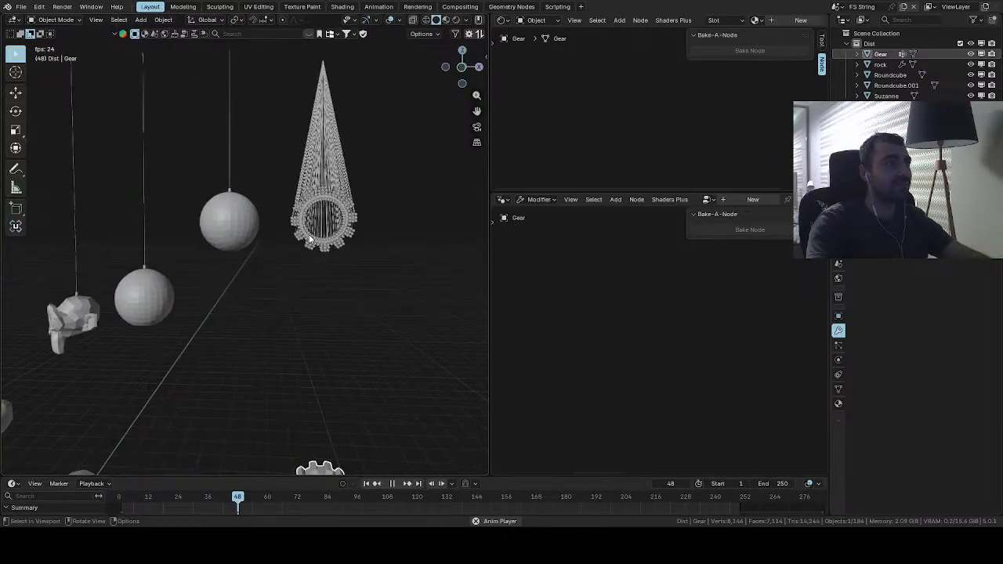
pyautogui.press('space')
pyautogui.keyDown('shift'); pyautogui.moveTo(326, 393); pyautogui.dragTo(323, 307, button='middle'); pyautogui.keyUp('shift')
pyautogui.press('space')
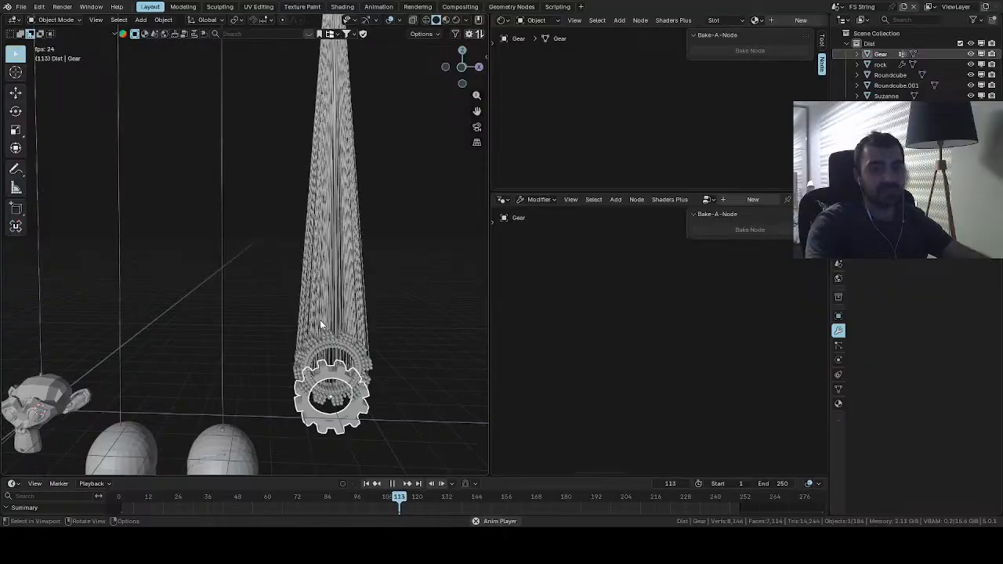
pyautogui.press('space')
# Select On Strings (Demo), expand the Dist collection, clear the selection and play the animation further
pyautogui.hotkey('alt', 'a')
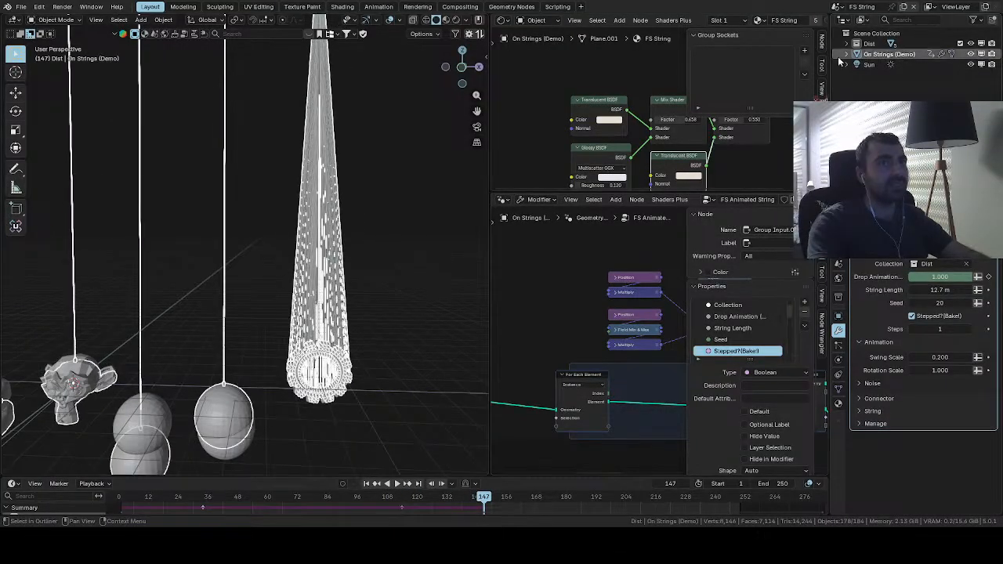
pyautogui.click(847, 43)
pyautogui.click(390, 258)
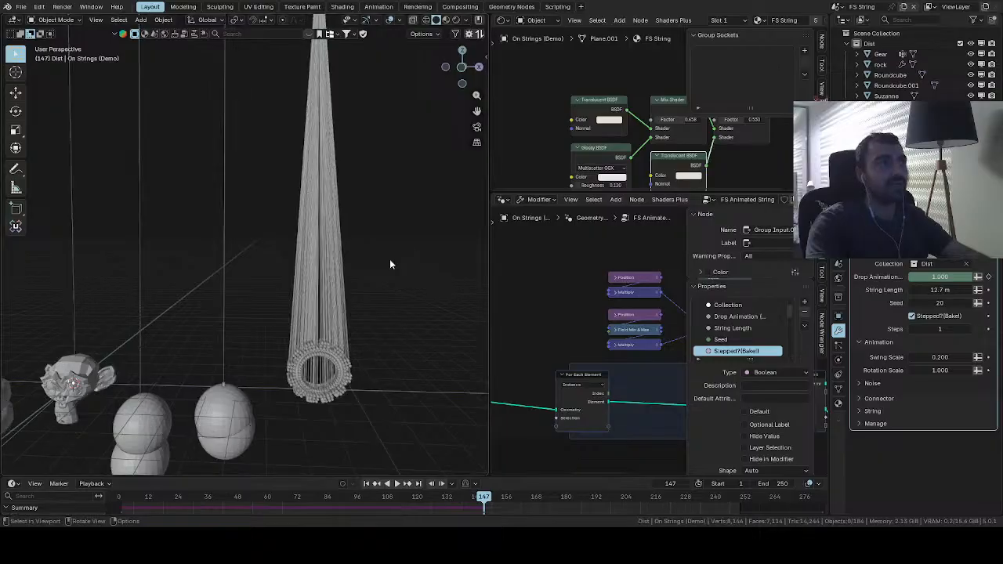
pyautogui.press('space')
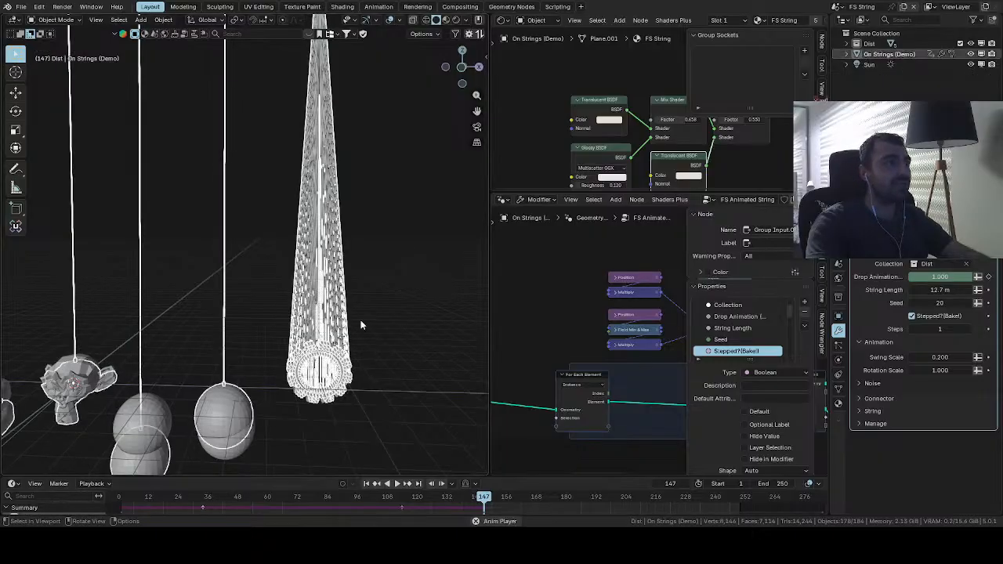
pyautogui.click(389, 297)
pyautogui.press('space')
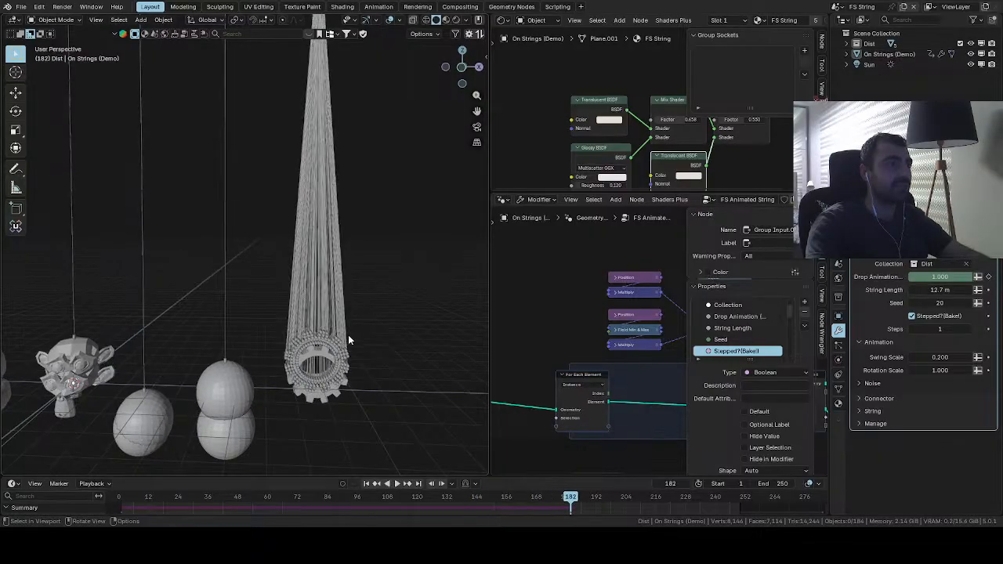
# Examine up close the string connectors around the gear's teeth while the animation plays
pyautogui.moveTo(348, 335); pyautogui.dragTo(325, 329, button='middle')
pyautogui.scroll(5, 319, 329)
pyautogui.scroll(-10, 268, 318)
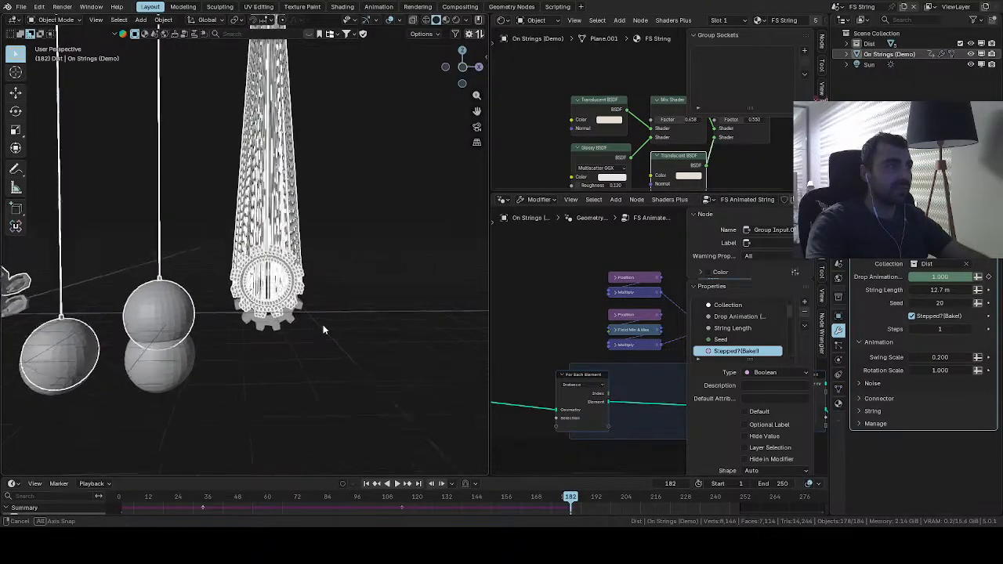
pyautogui.scroll(5, 325, 329)
pyautogui.press('space')
pyautogui.scroll(-5, 313, 314)
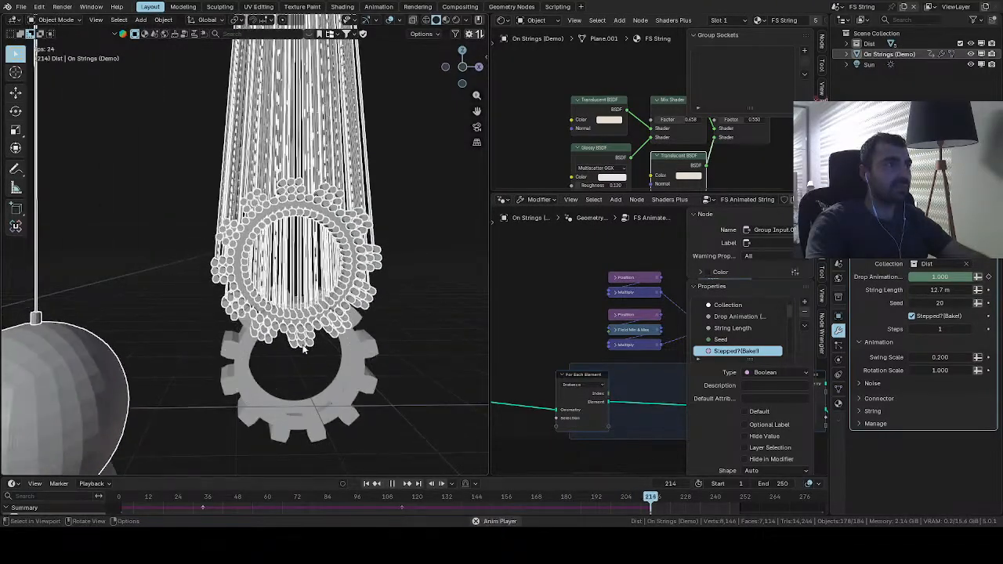
pyautogui.press('space')
# Switch the viewport to rendered shading and play the animation with all hanging objects in view
pyautogui.click(444, 20)
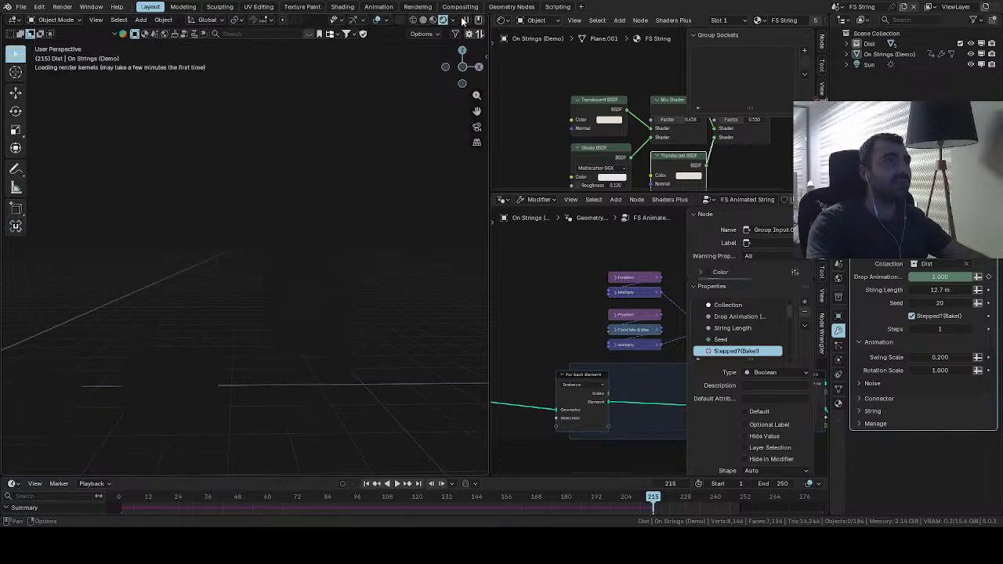
pyautogui.scroll(-2, 329, 292)
pyautogui.keyDown('shift'); pyautogui.moveTo(267, 299); pyautogui.dragTo(325, 302, button='middle'); pyautogui.keyUp('shift')
pyautogui.press('space')
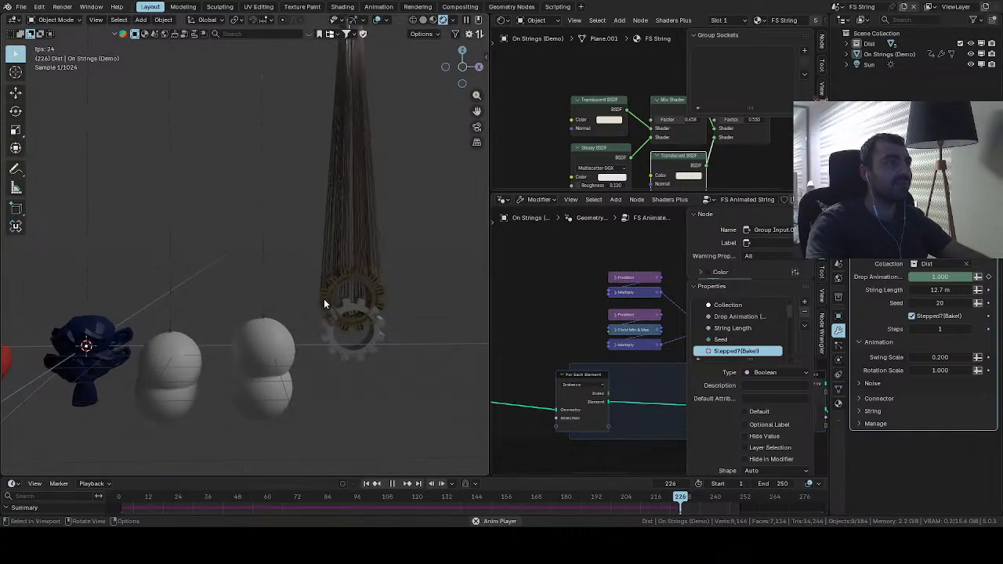
pyautogui.press('space')
# Return to the first frame, select the gear and apply its rotation
pyautogui.click(365, 485)
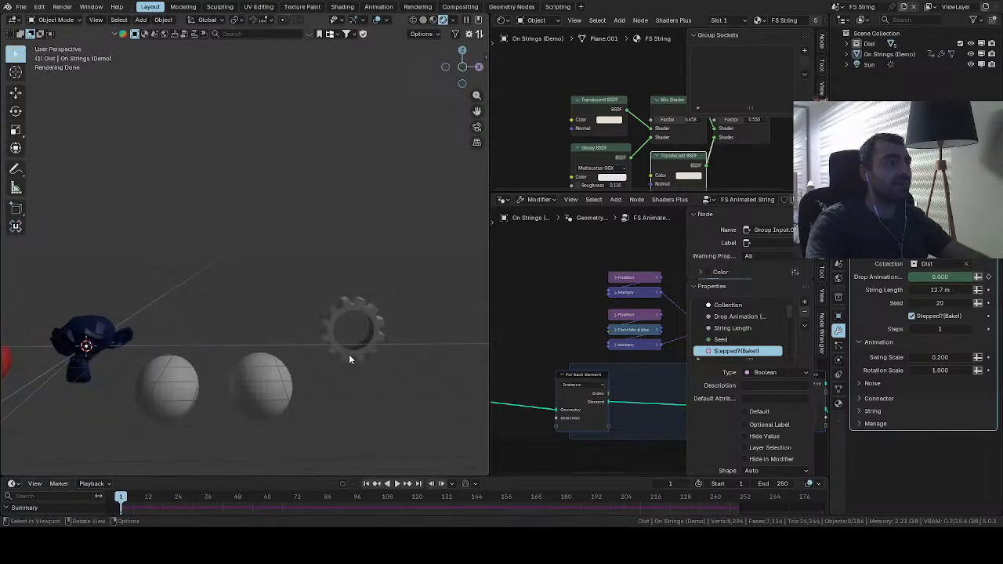
pyautogui.click(349, 355)
pyautogui.hotkey('ctrl', 'a')
pyautogui.click(329, 364)
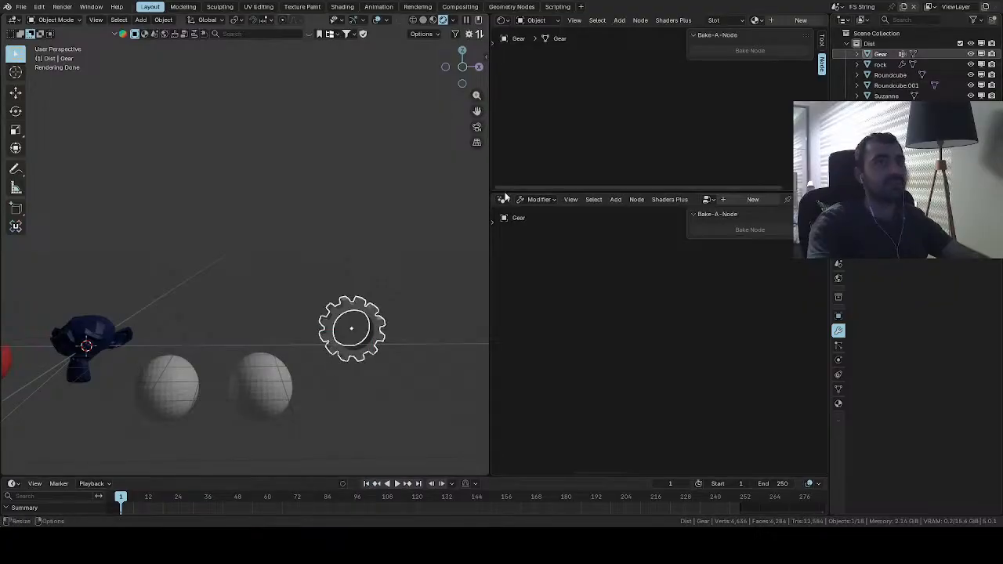
# Play the animation and examine the strings attached to the gear from its drop until it settles
pyautogui.press('space')
pyautogui.scroll(-3, 340, 253)
pyautogui.keyDown('shift'); pyautogui.moveTo(315, 234); pyautogui.dragTo(280, 351, button='middle'); pyautogui.keyUp('shift')
pyautogui.scroll(4, 285, 306)
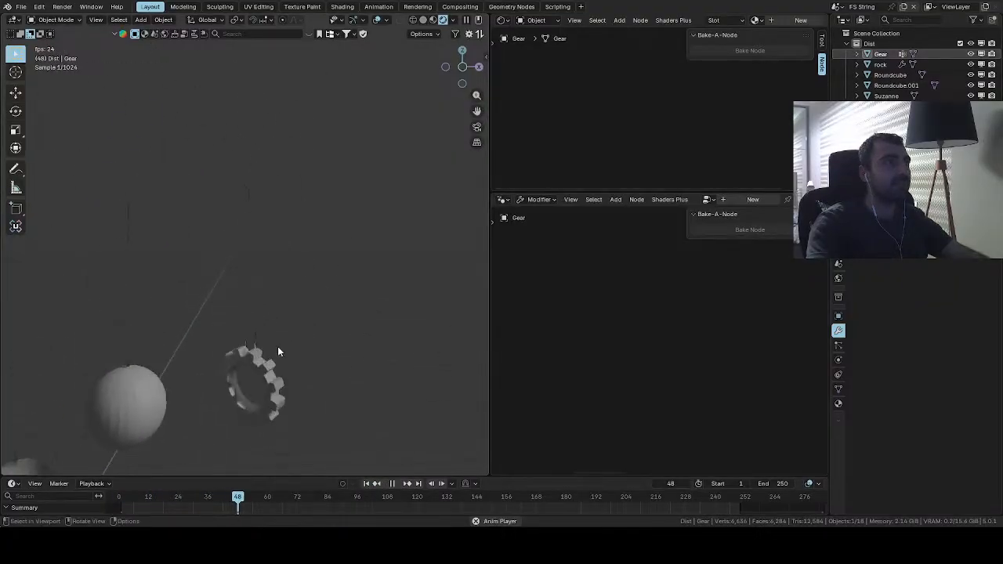
pyautogui.scroll(-3, 280, 350)
pyautogui.moveTo(320, 296); pyautogui.dragTo(241, 119, button='middle')
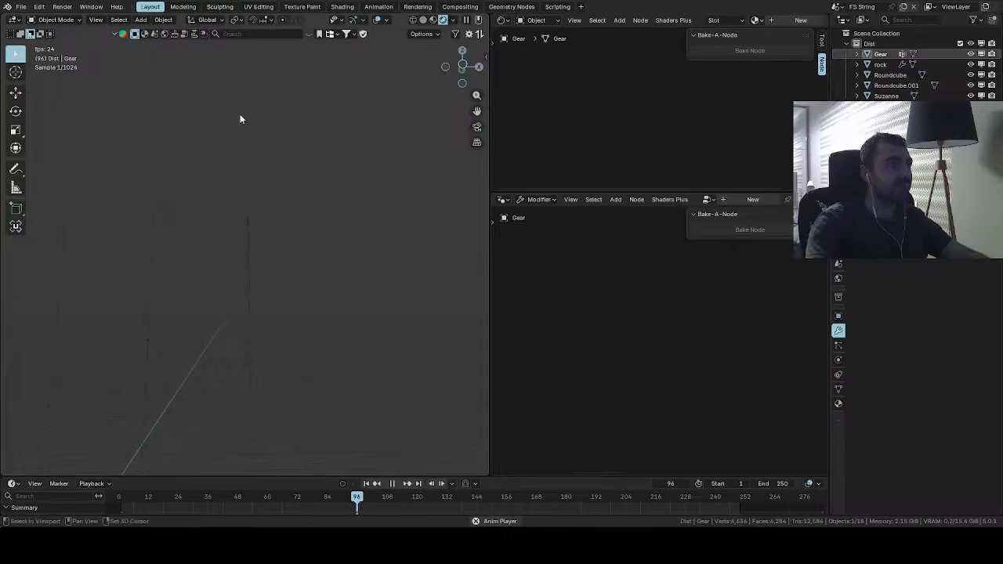
pyautogui.moveTo(280, 418); pyautogui.dragTo(260, 246)
pyautogui.scroll(4, 267, 253)
pyautogui.keyDown('shift'); pyautogui.moveTo(275, 262); pyautogui.dragTo(233, 206, button='middle'); pyautogui.keyUp('shift')
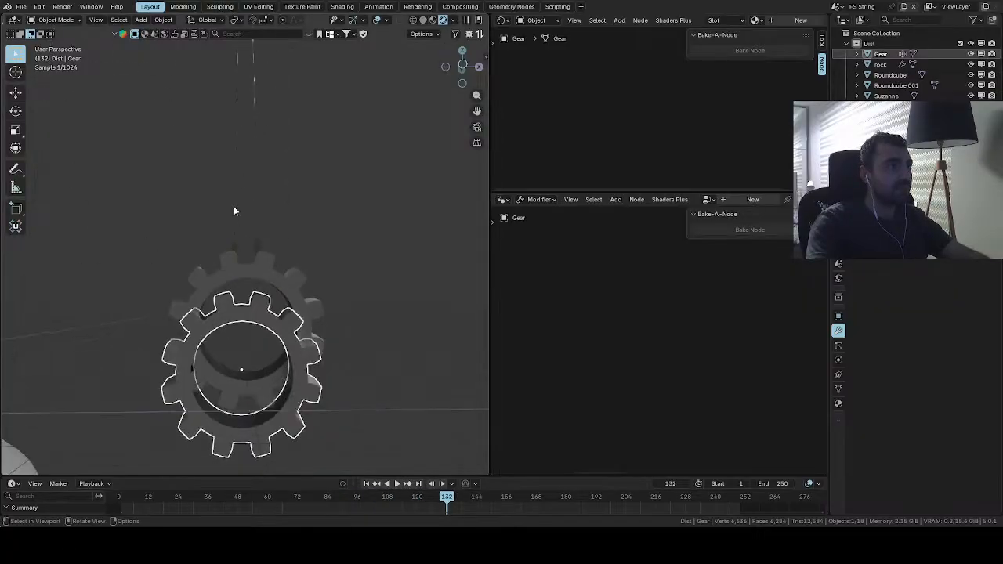
pyautogui.press('space')
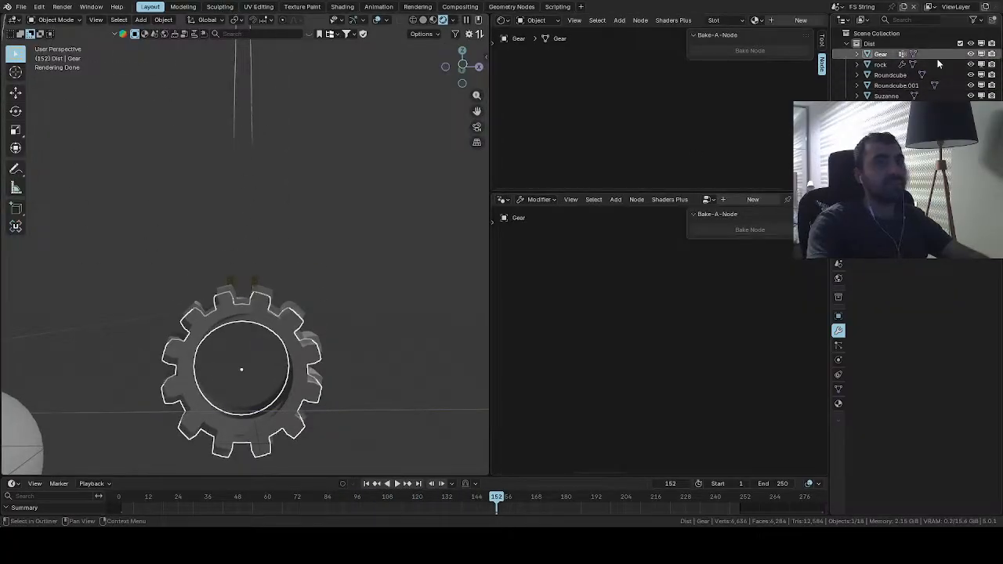
# Hide the original gear and continue playback to examine only the gear hanging on the strings
pyautogui.click(971, 55)
pyautogui.press('space')
pyautogui.scroll(-8, 329, 288)
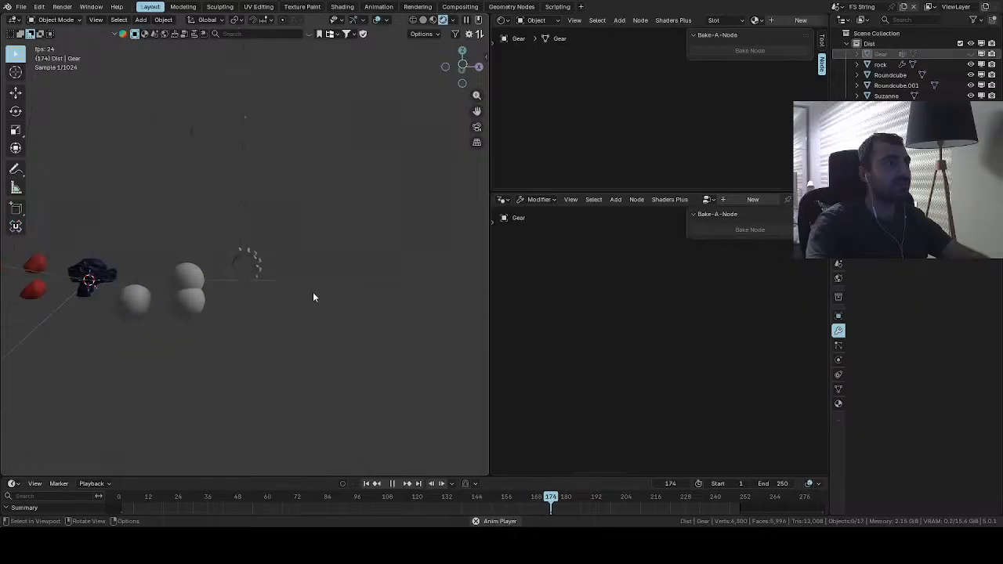
pyautogui.keyDown('shift'); pyautogui.moveTo(272, 286); pyautogui.dragTo(330, 334, button='middle'); pyautogui.keyUp('shift')
pyautogui.scroll(5, 347, 339)
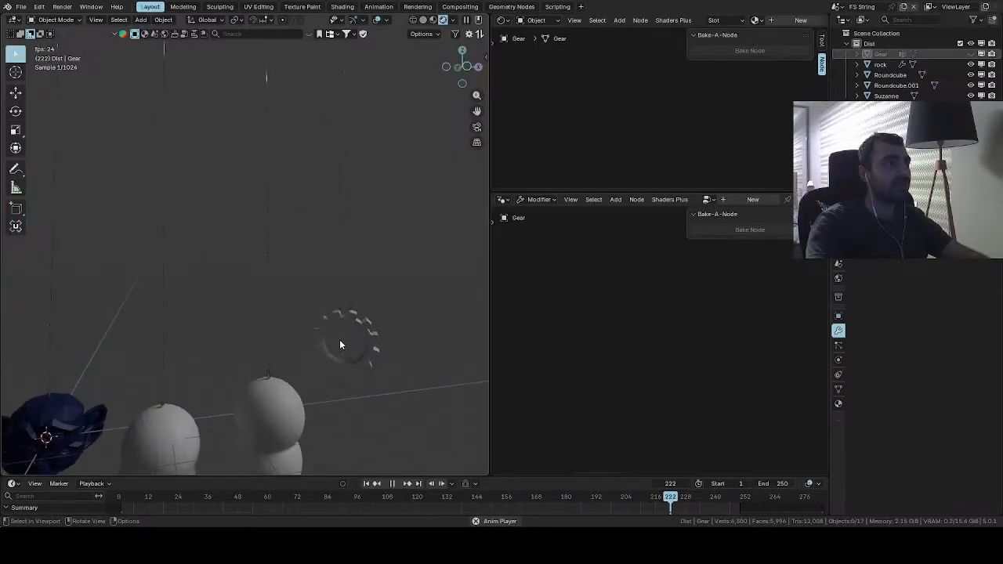
pyautogui.scroll(-5, 351, 288)
pyautogui.moveTo(320, 331); pyautogui.dragTo(63, 417)
# Show the original gear again and hide the whole Dist collection
pyautogui.click(970, 54)
pyautogui.click(970, 44)
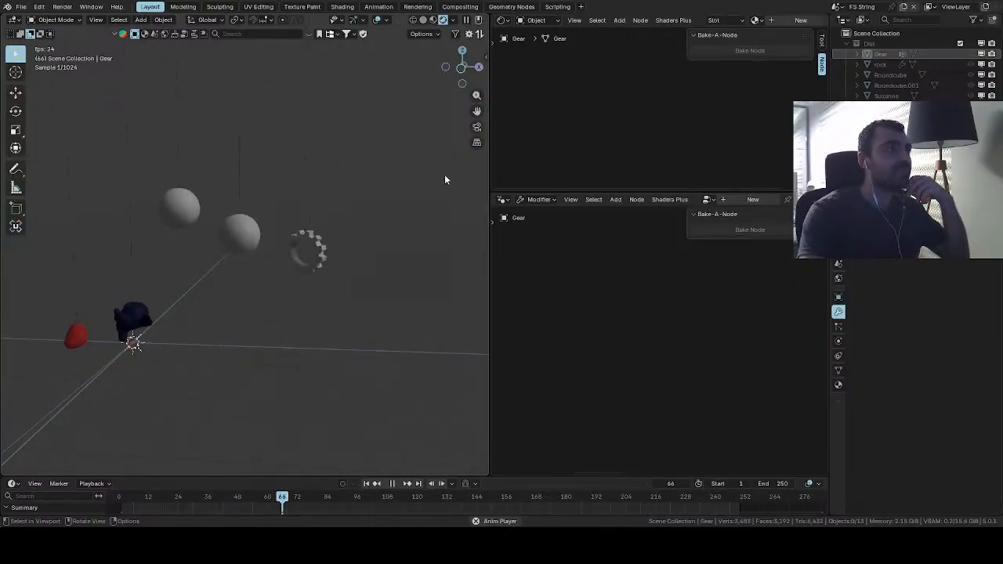
# Set the Seed of On Strings (Demo) to 16 and restart the animation from the first frame
pyautogui.click(241, 261)
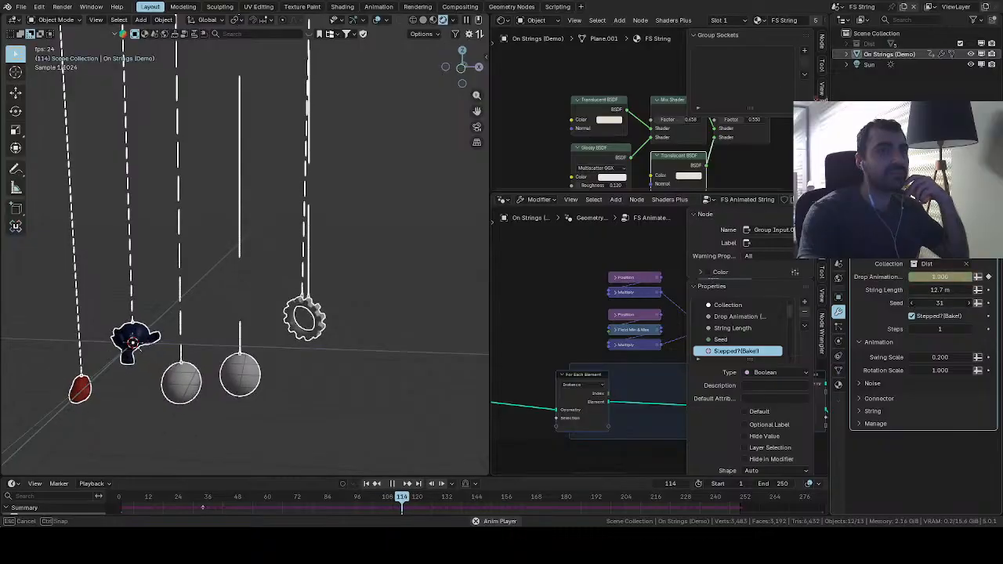
pyautogui.moveTo(941, 303); pyautogui.dragTo(922, 303)
pyautogui.click(367, 484)
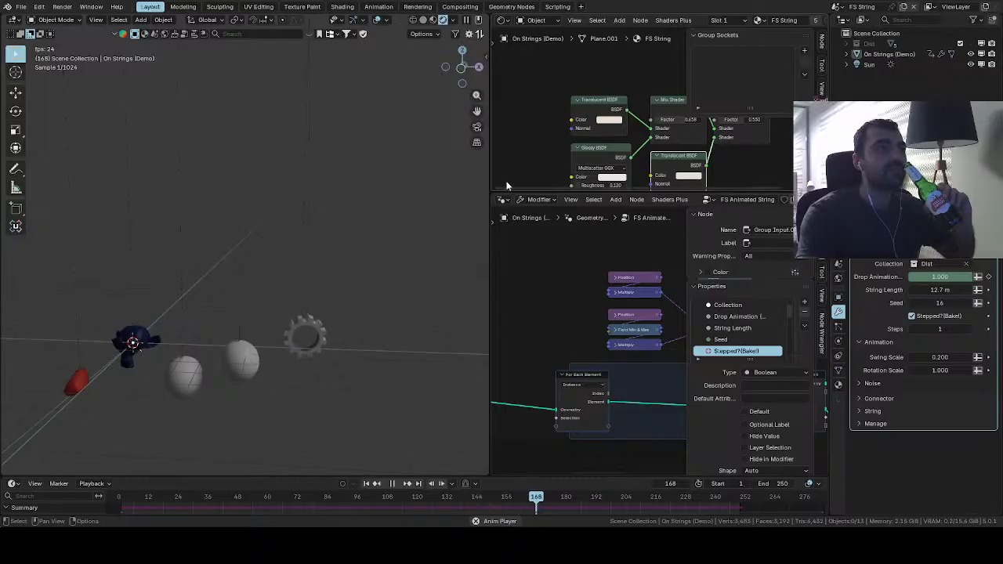
# Switch to the FS String.001 scene and bring its fire objects into closer view
pyautogui.click(21, 7)
pyautogui.moveTo(52, 40)
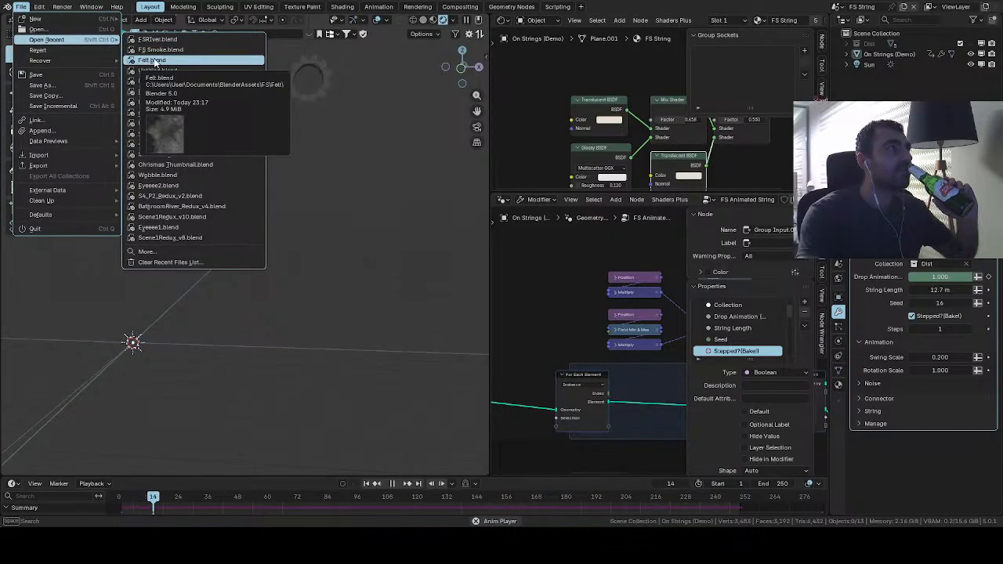
pyautogui.click(838, 7)
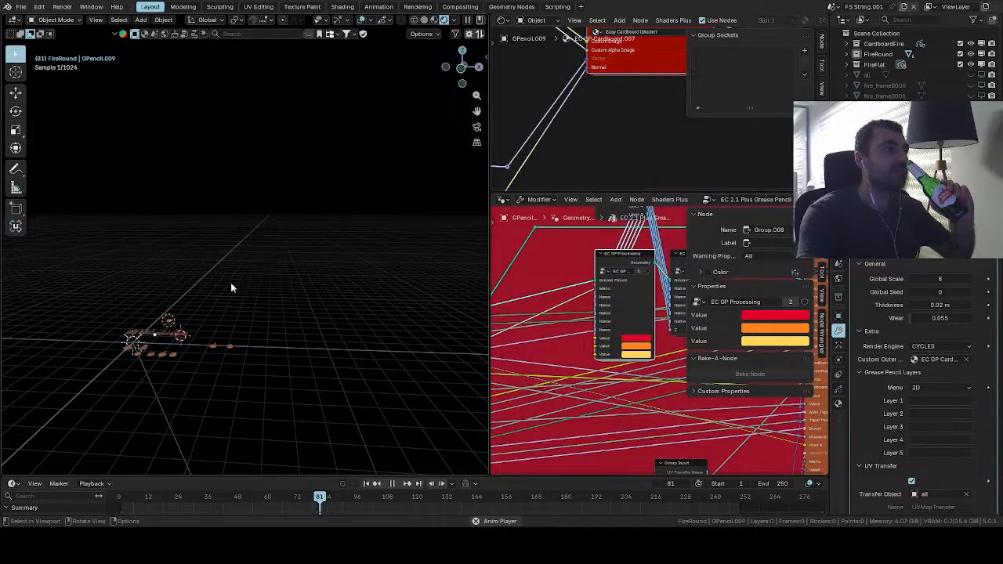
pyautogui.scroll(3, 230, 283)
pyautogui.moveTo(217, 352); pyautogui.dragTo(208, 402, button='middle')
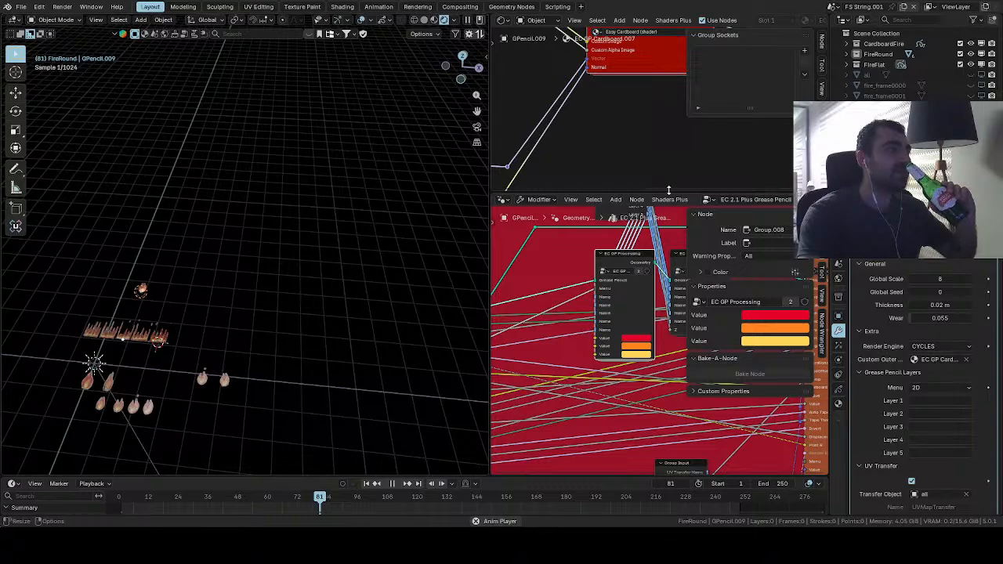
# Rename the FS String.001 scene as FIre Assets and save the file
pyautogui.doubleClick(856, 7)
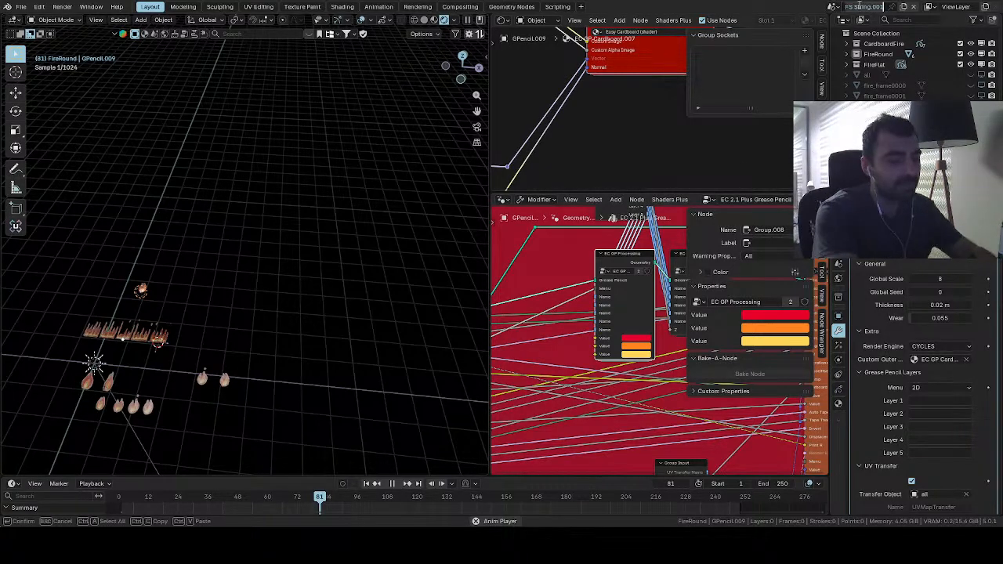
pyautogui.write('FIre Assets')
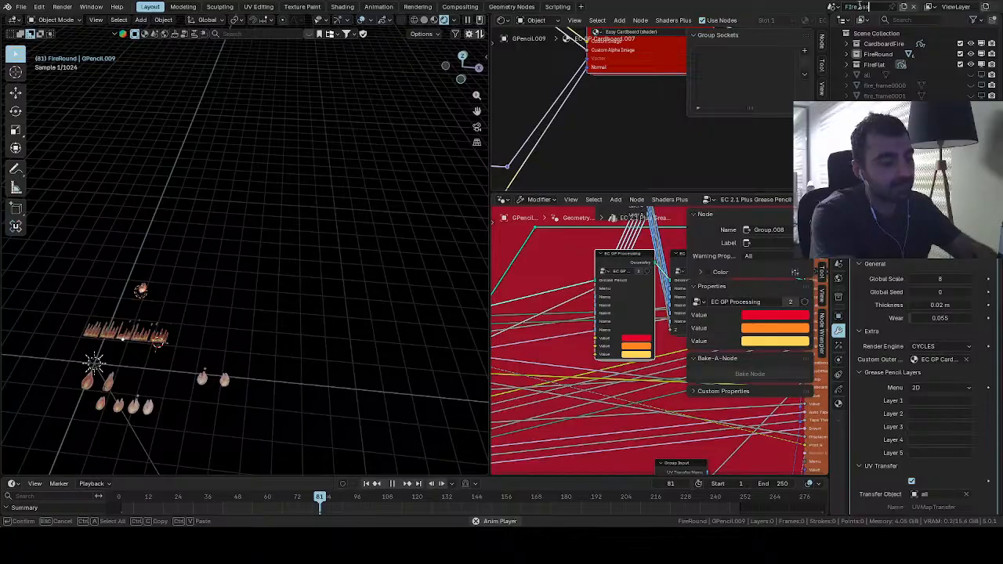
pyautogui.press('Return')
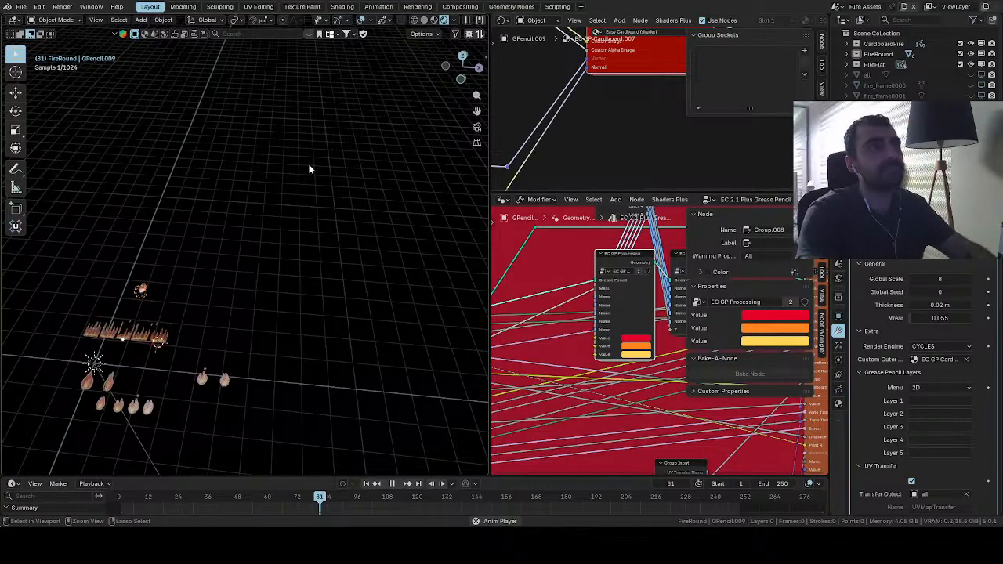
pyautogui.hotkey('ctrl', 'a')
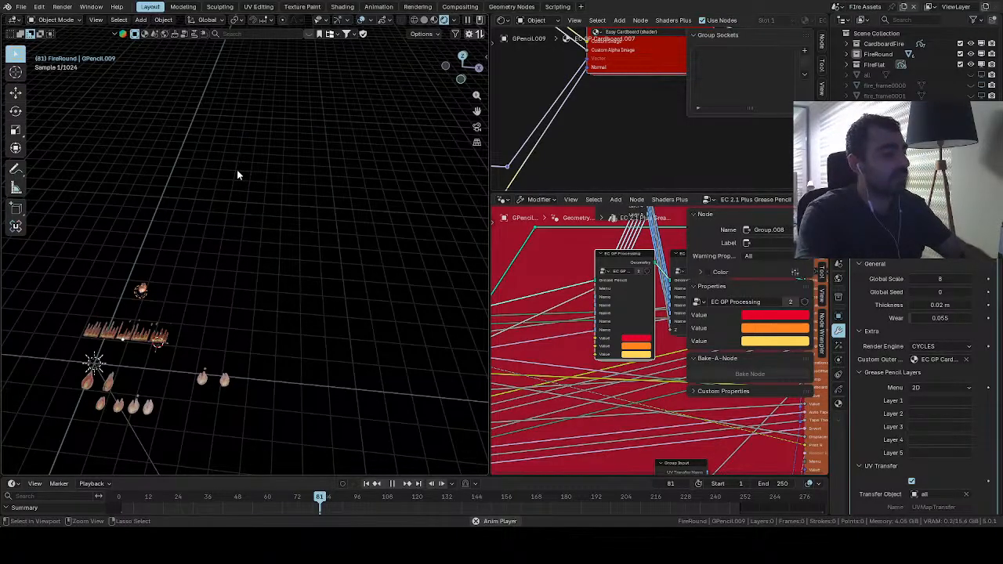
pyautogui.hotkey('ctrl', 's')
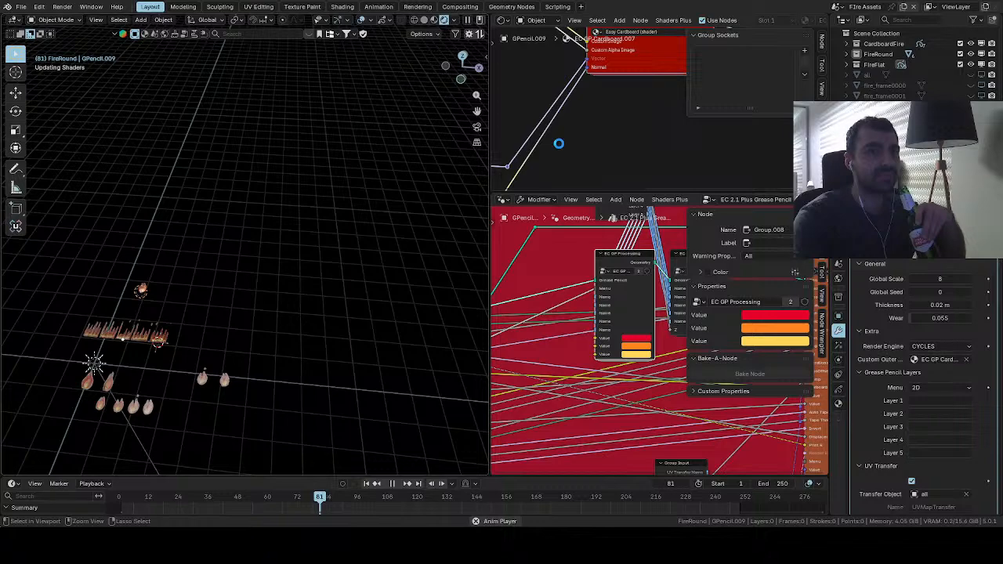
pyautogui.hotkey('ctrl', 's')
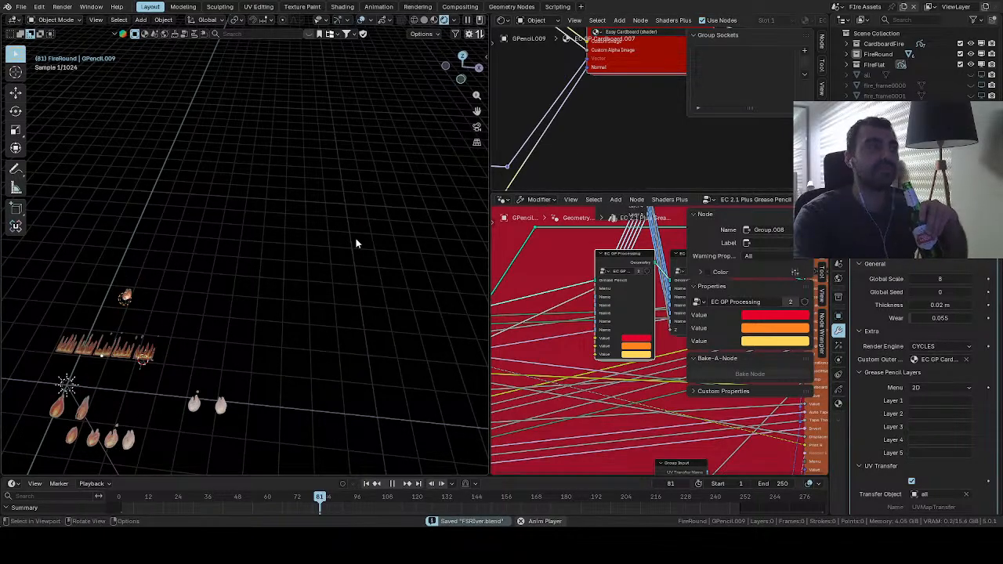
pyautogui.scroll(-1, 282, 225)
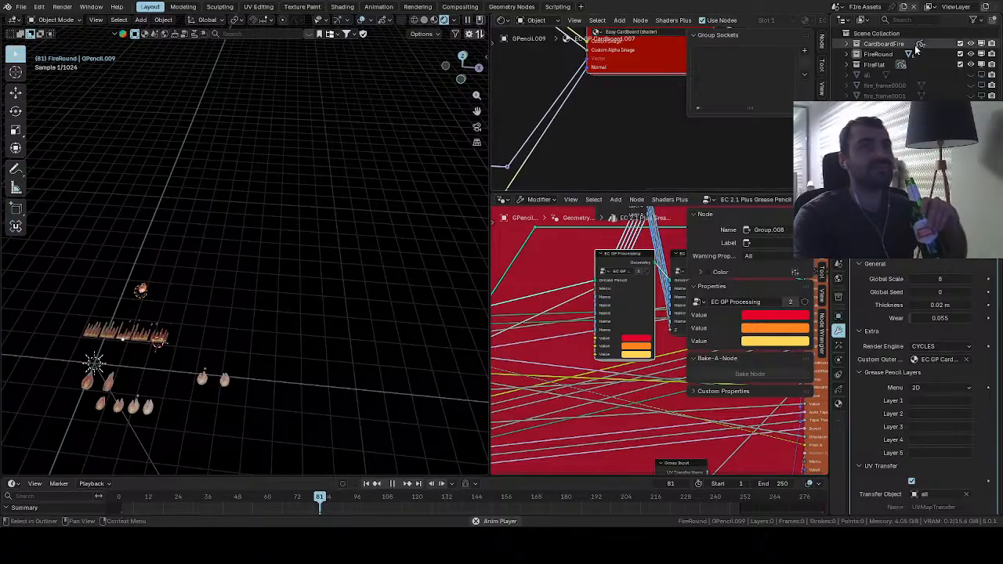